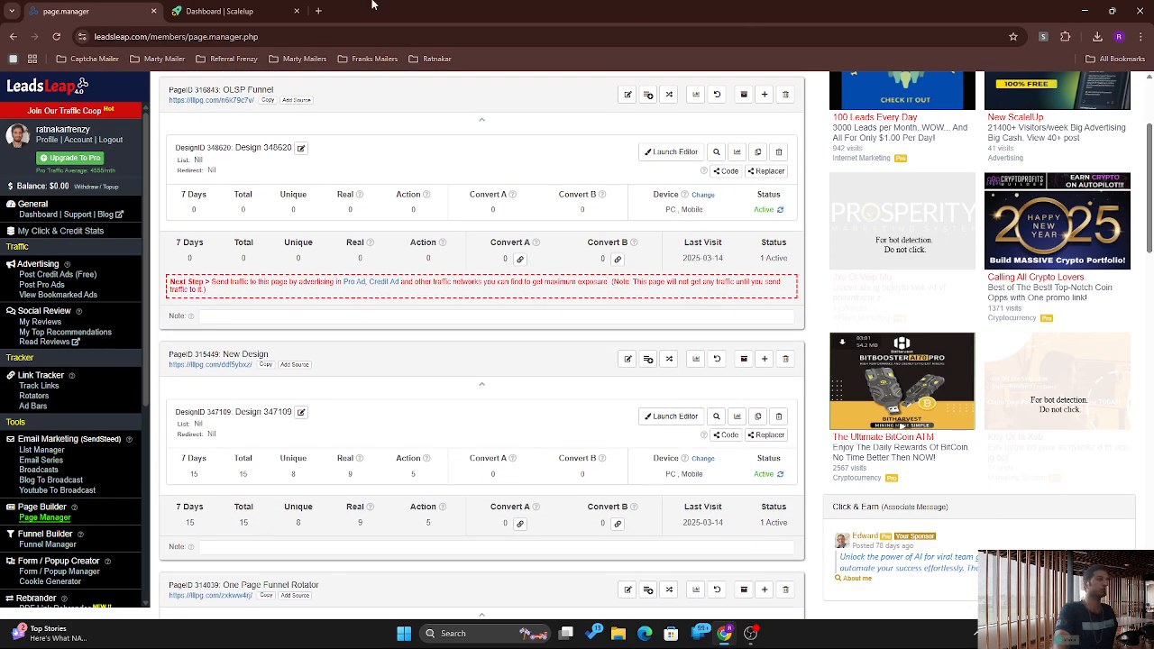
# Step: Open a new Chrome tab and type 'on' into the address bar to show One Page Funnel suggestions
pyautogui.click(317, 11)
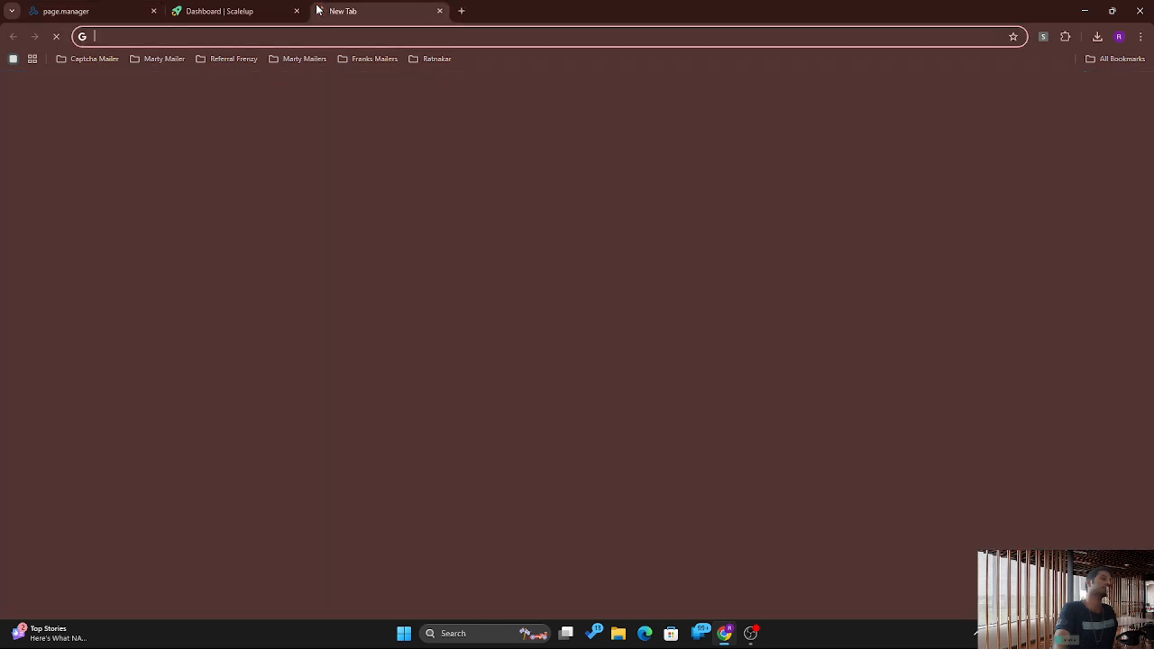
pyautogui.click(350, 38)
pyautogui.write('on')
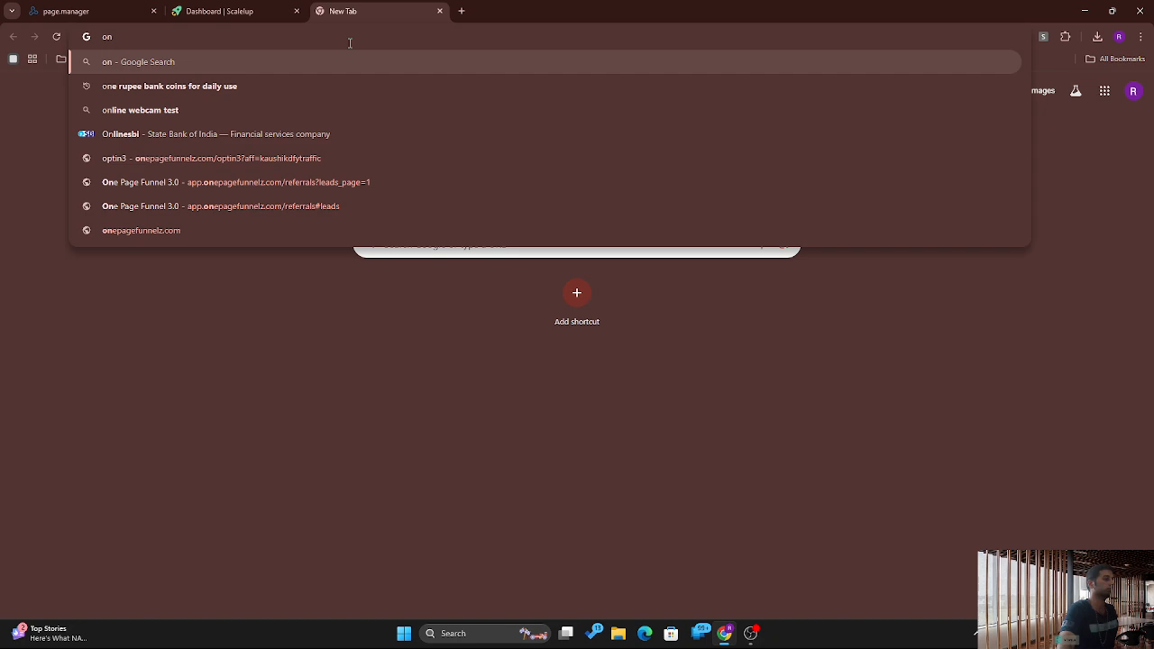
# Step: Open onepagefunnelz, review Getting Started, traffic providers and VSL funnels, then return to page manager
pyautogui.click(299, 209)
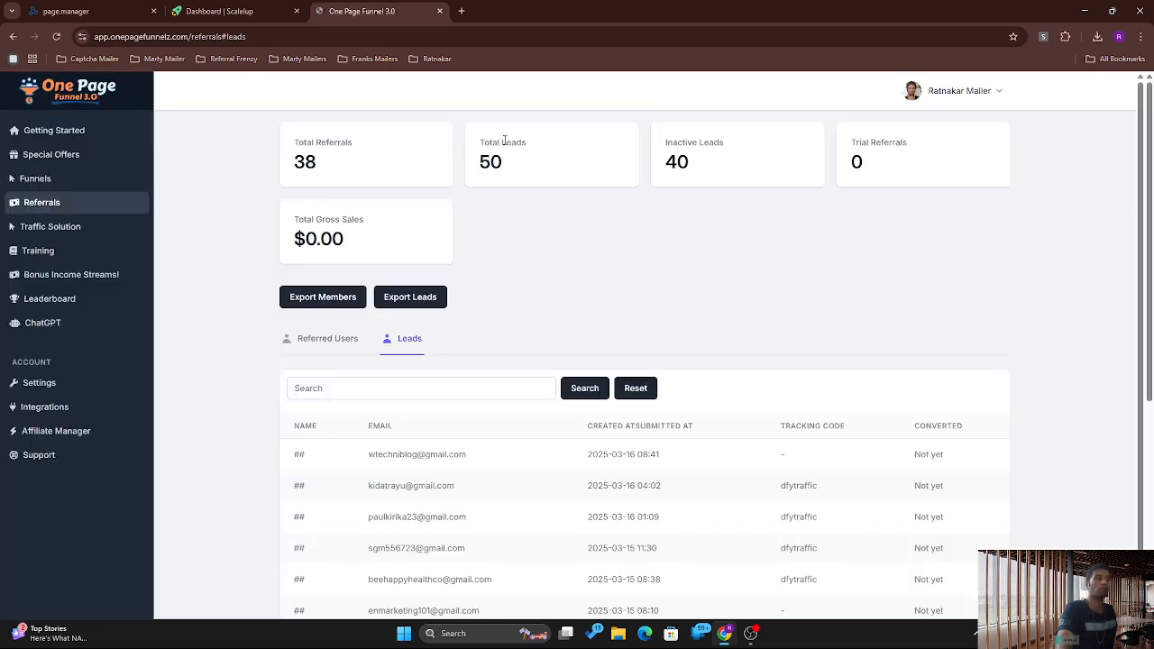
pyautogui.click(51, 136)
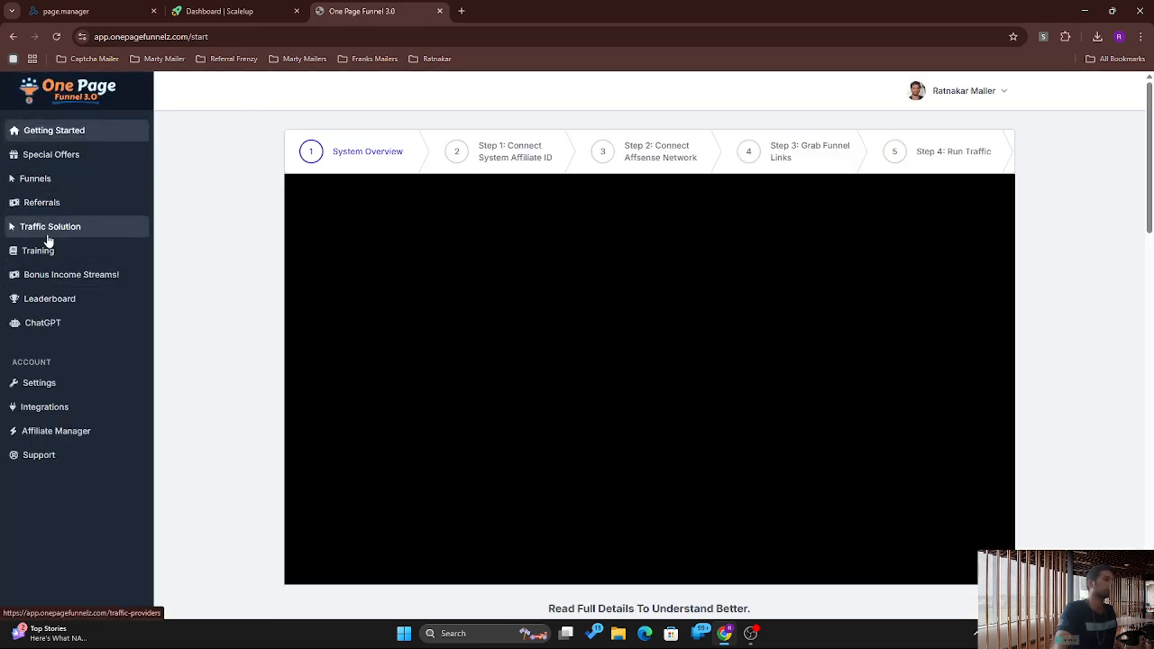
pyautogui.click(48, 230)
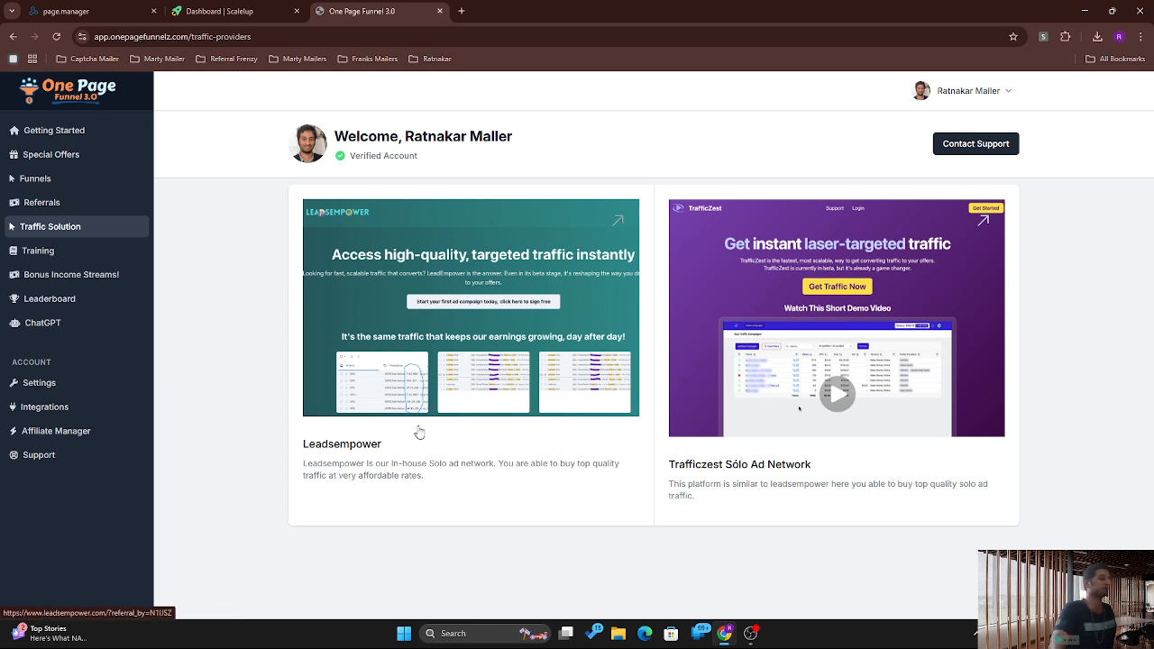
pyautogui.click(35, 188)
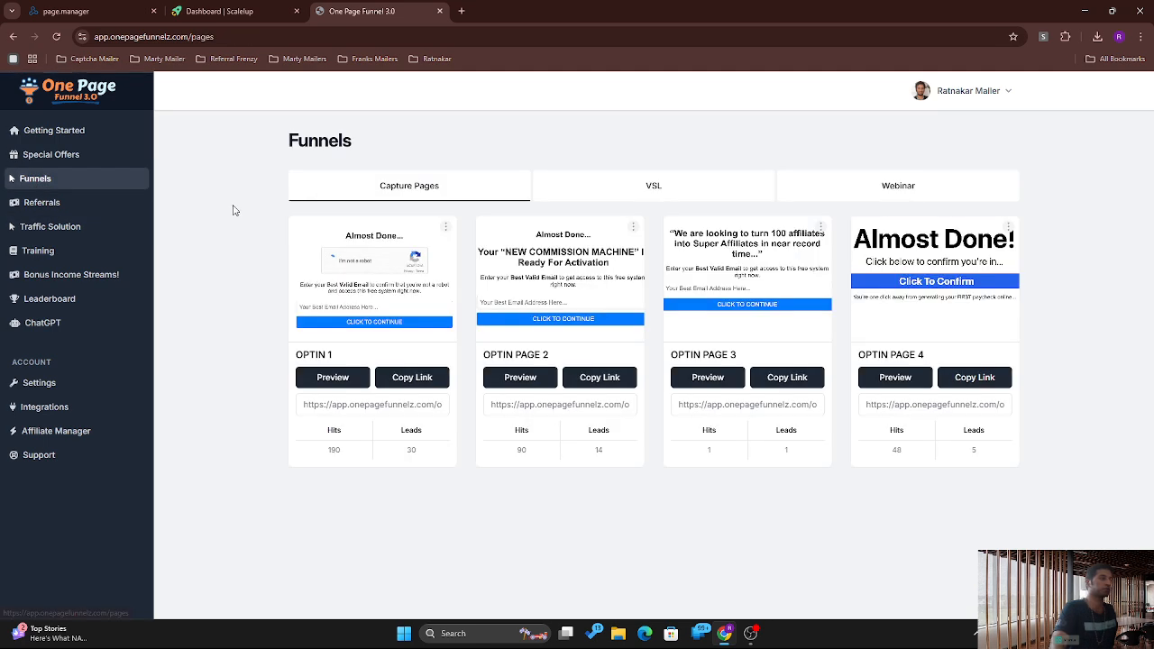
pyautogui.click(668, 191)
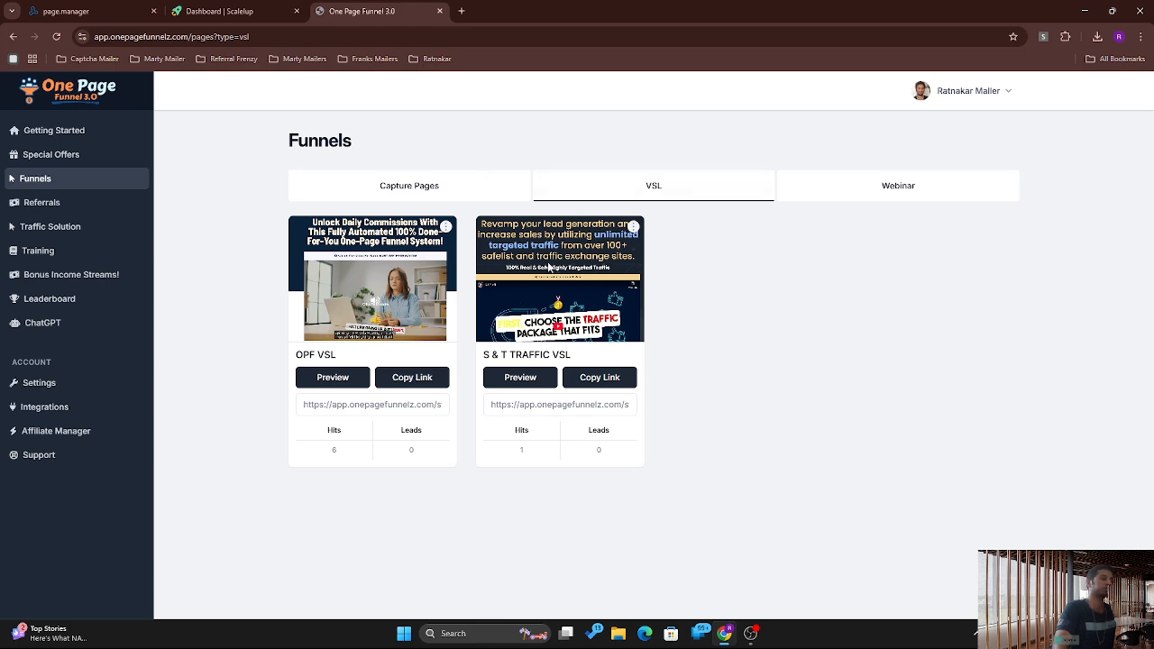
pyautogui.click(124, 9)
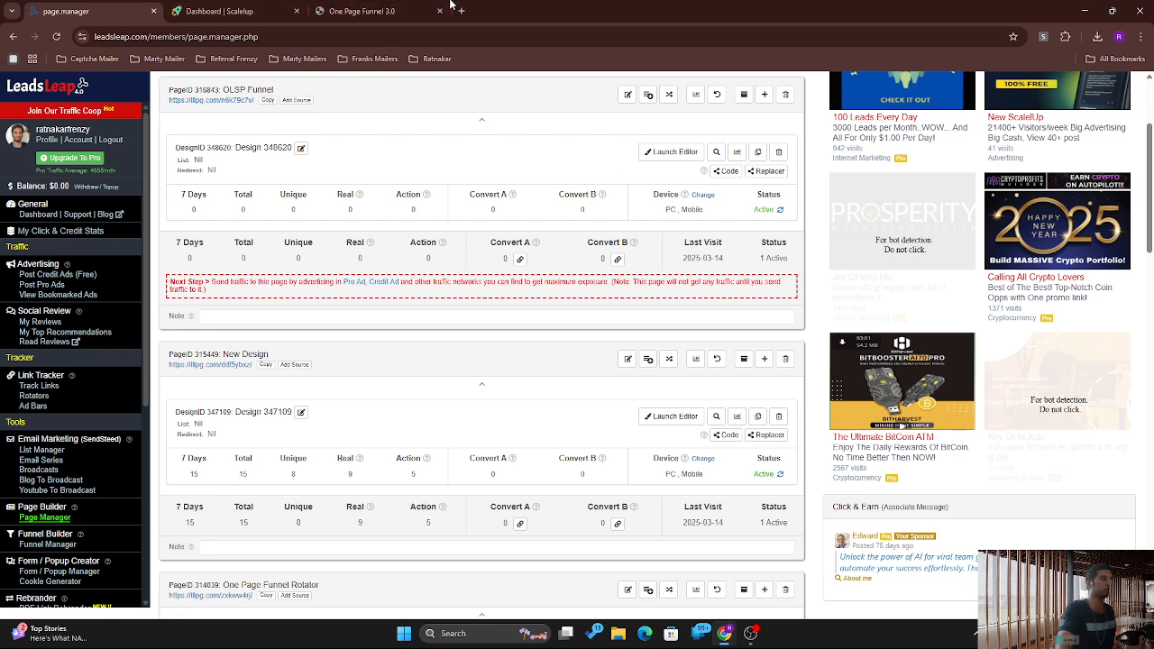
pyautogui.moveTo(392, 6)
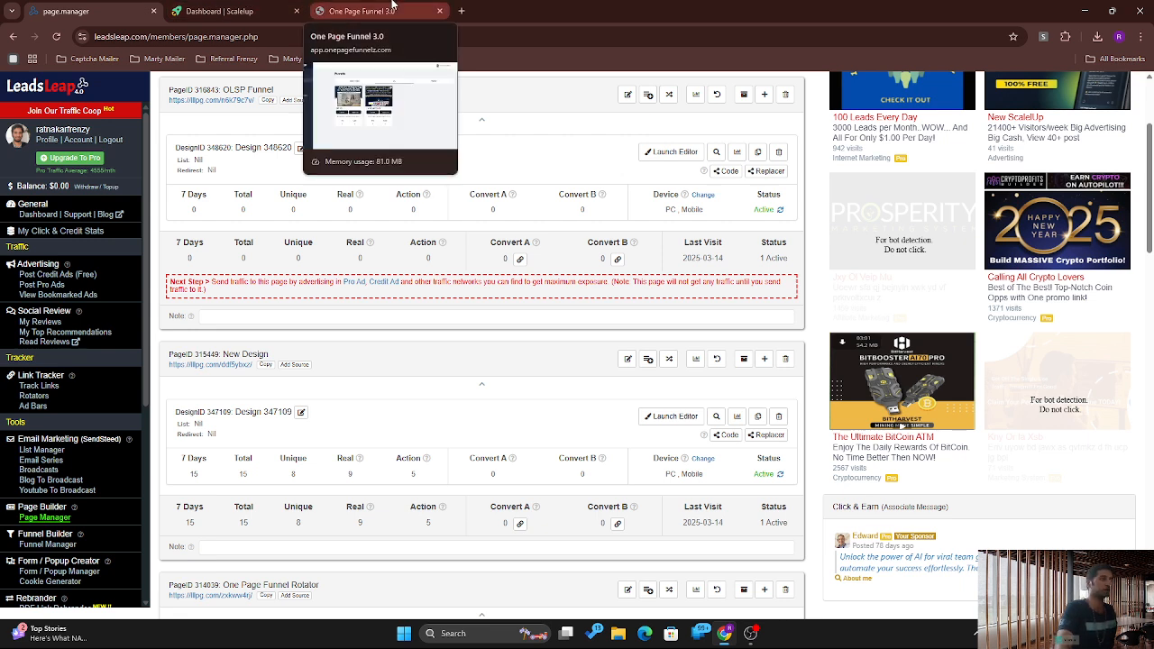
pyautogui.click(391, 7)
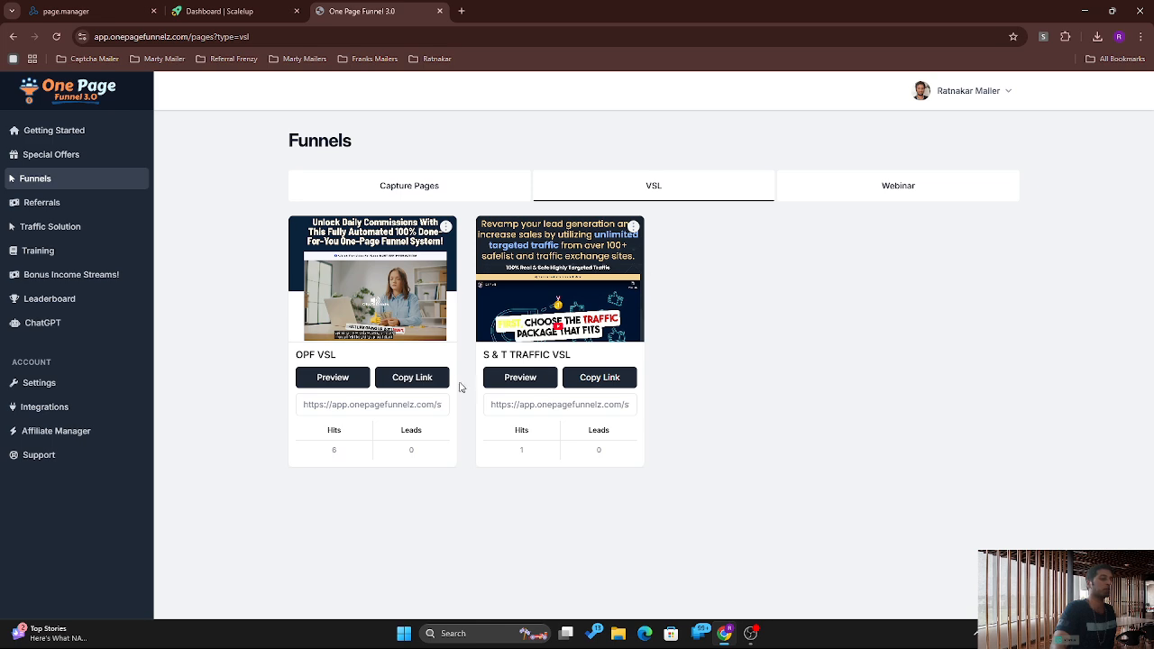
pyautogui.click(68, 11)
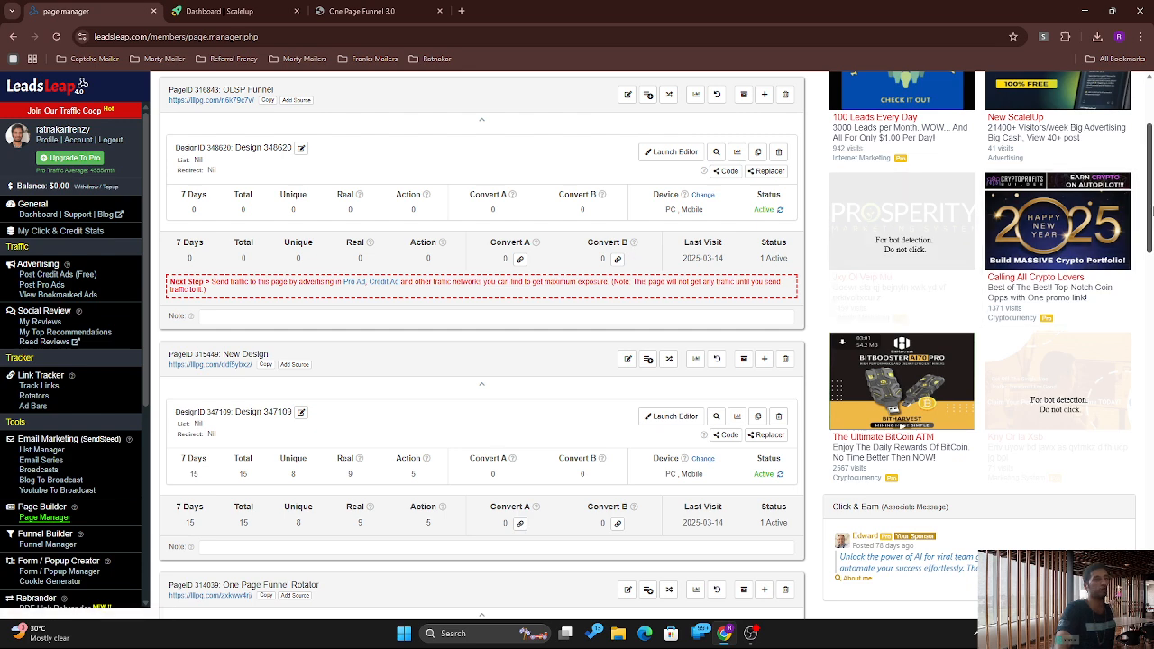
pyautogui.scroll(2, 762, 259)
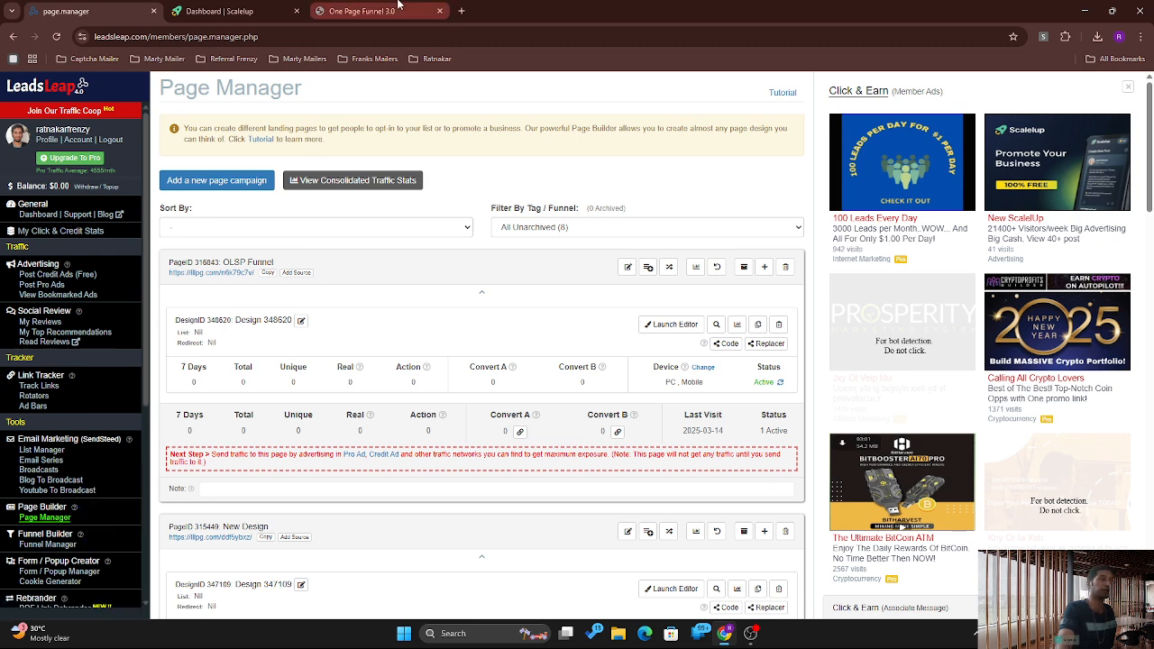
pyautogui.click(361, 11)
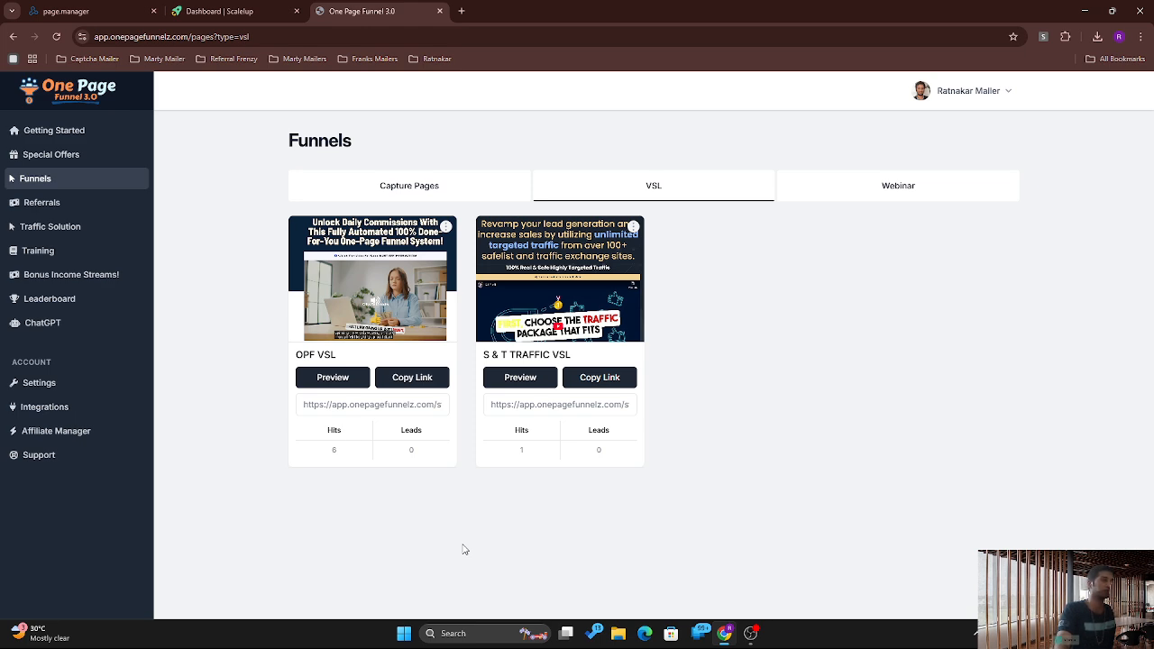
pyautogui.click(134, 7)
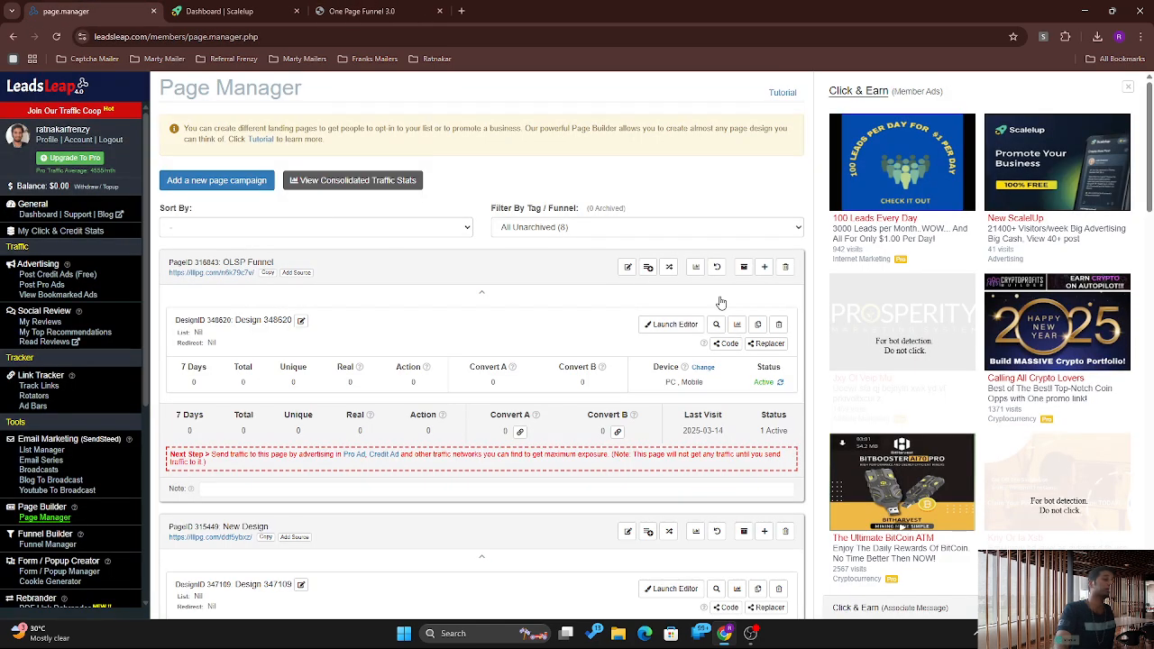
pyautogui.moveTo(1150, 117); pyautogui.dragTo(1151, 317)
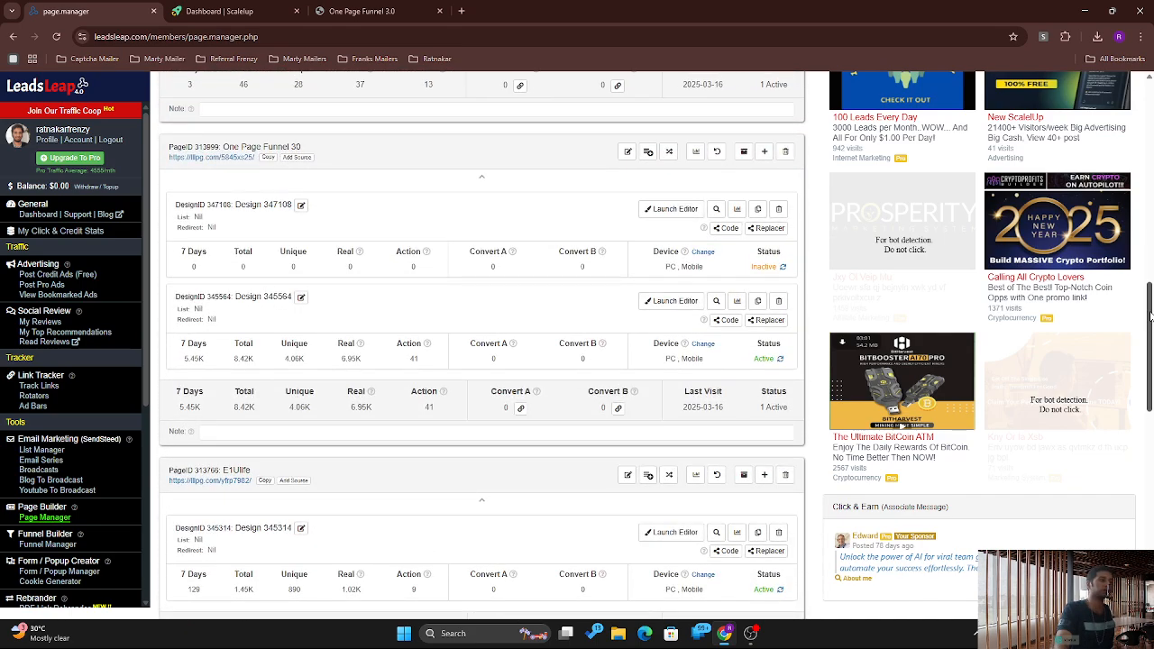
pyautogui.tripleClick(241, 145)
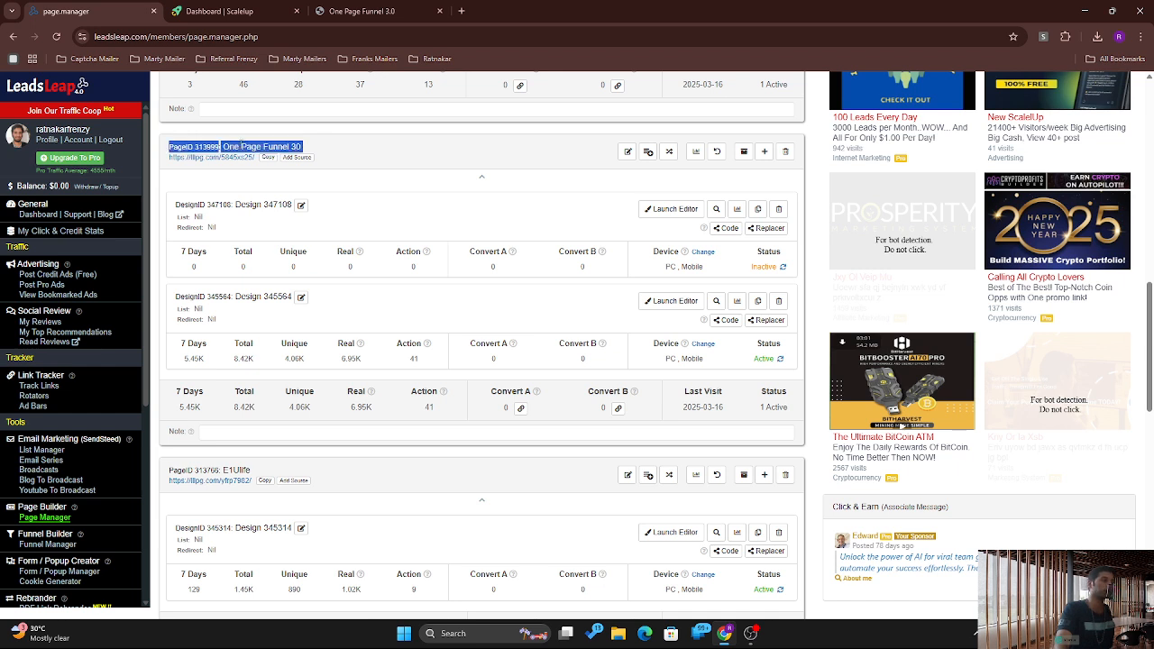
pyautogui.click(326, 194)
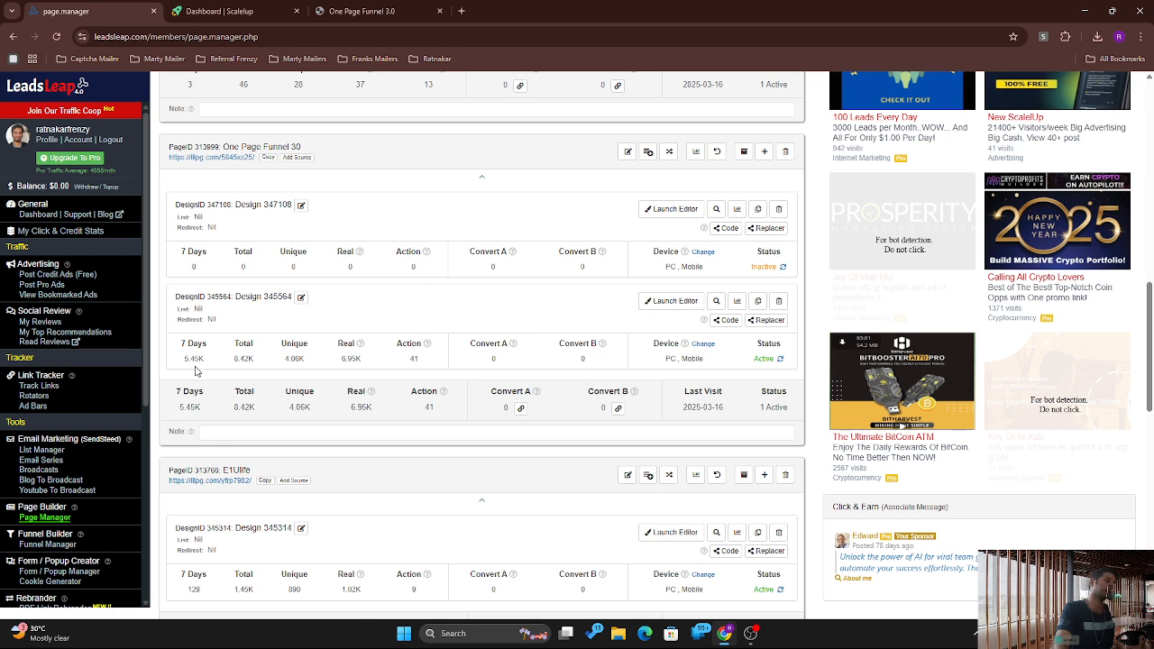
pyautogui.click(369, 9)
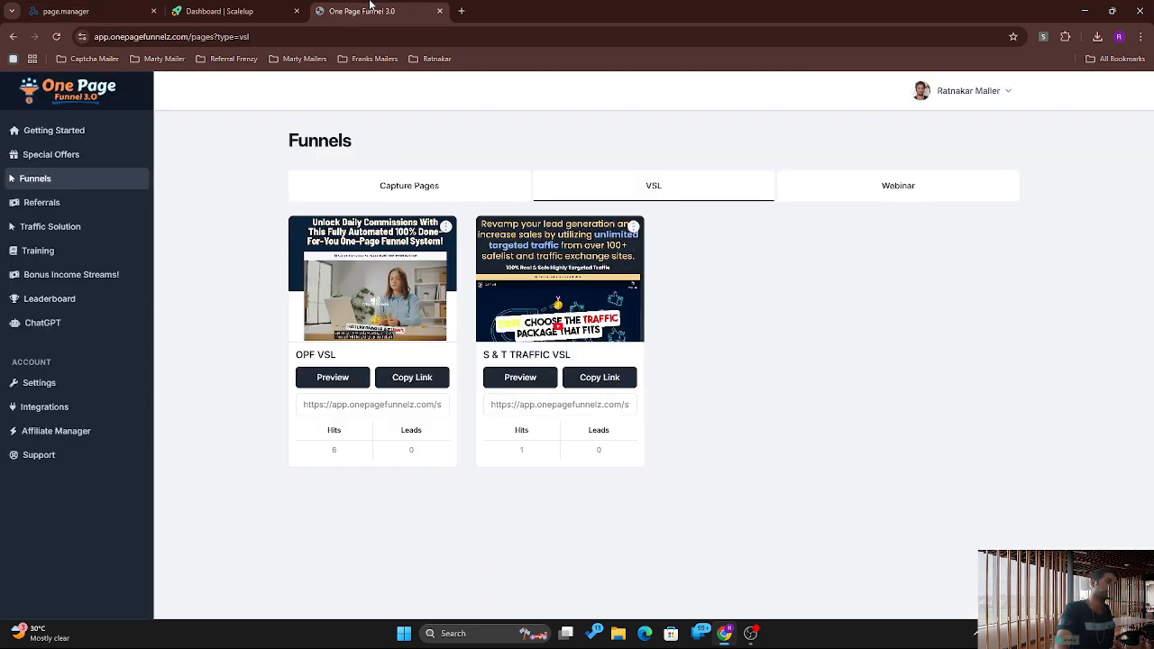
pyautogui.click(97, 5)
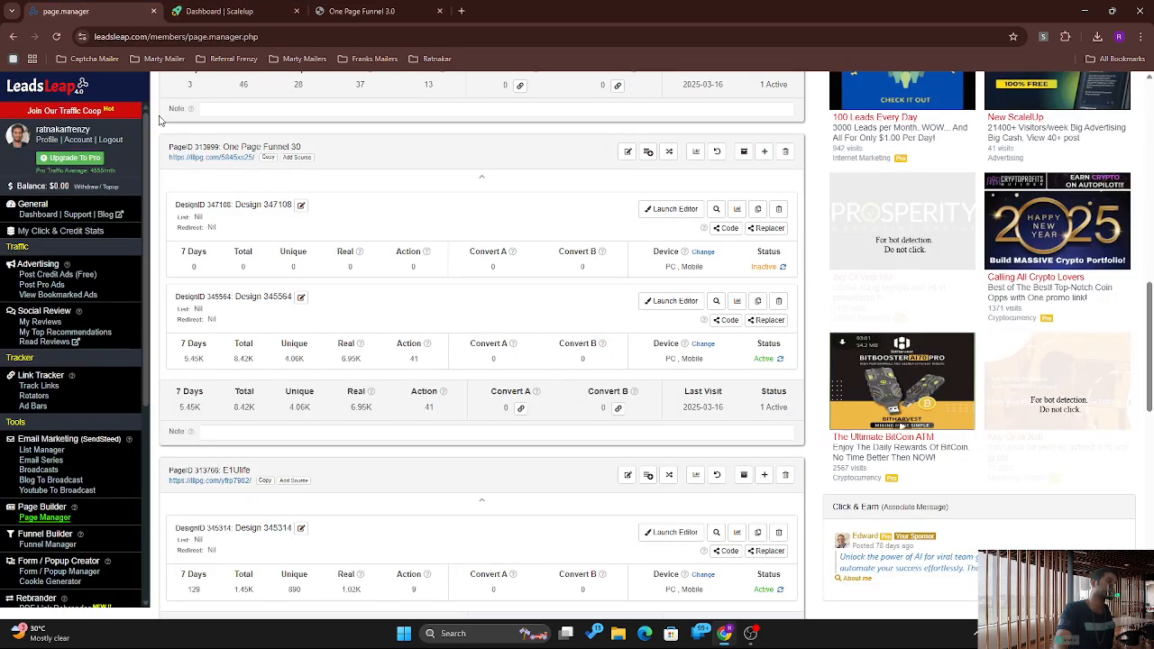
pyautogui.doubleClick(190, 359)
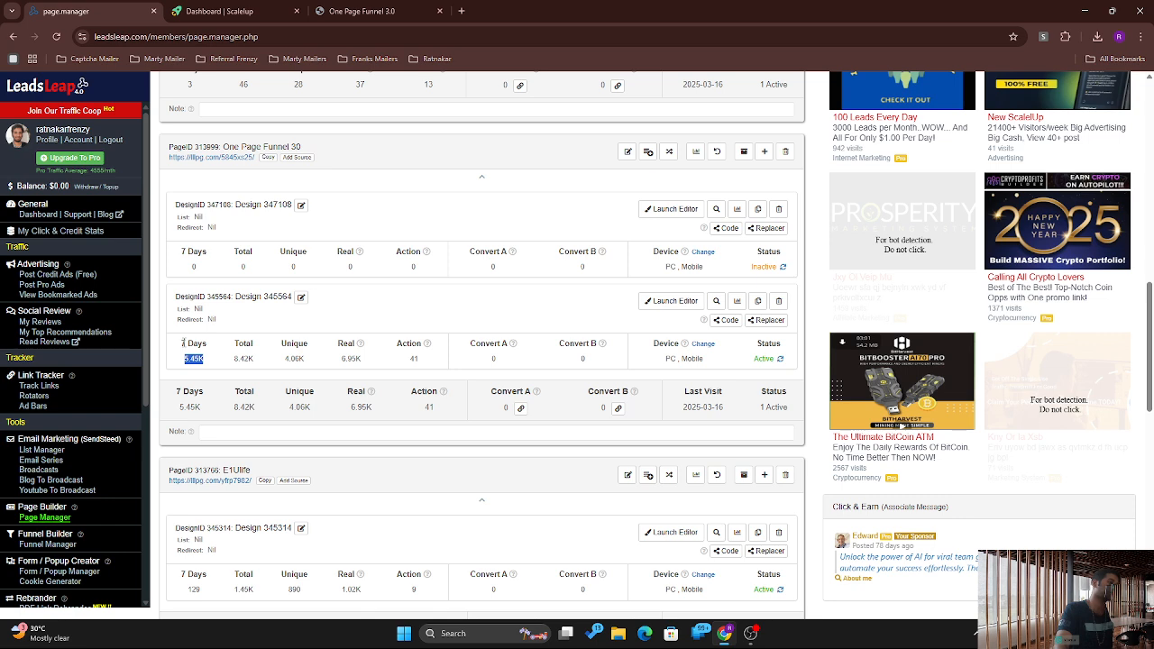
pyautogui.click(182, 344)
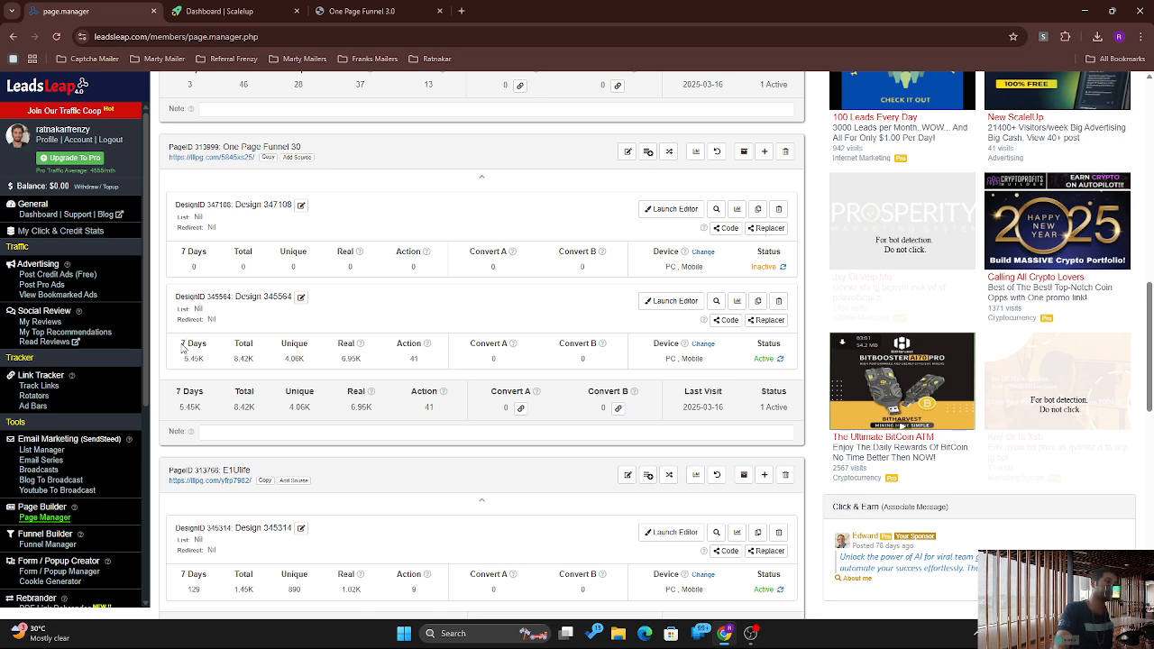
pyautogui.doubleClick(183, 344)
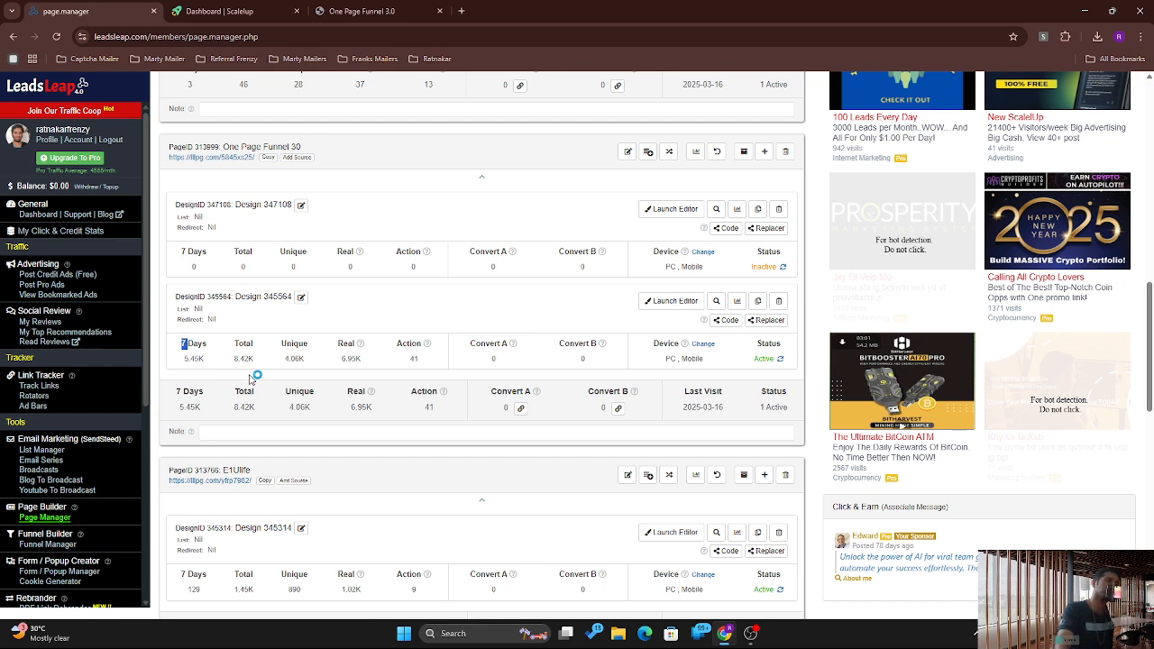
pyautogui.doubleClick(241, 360)
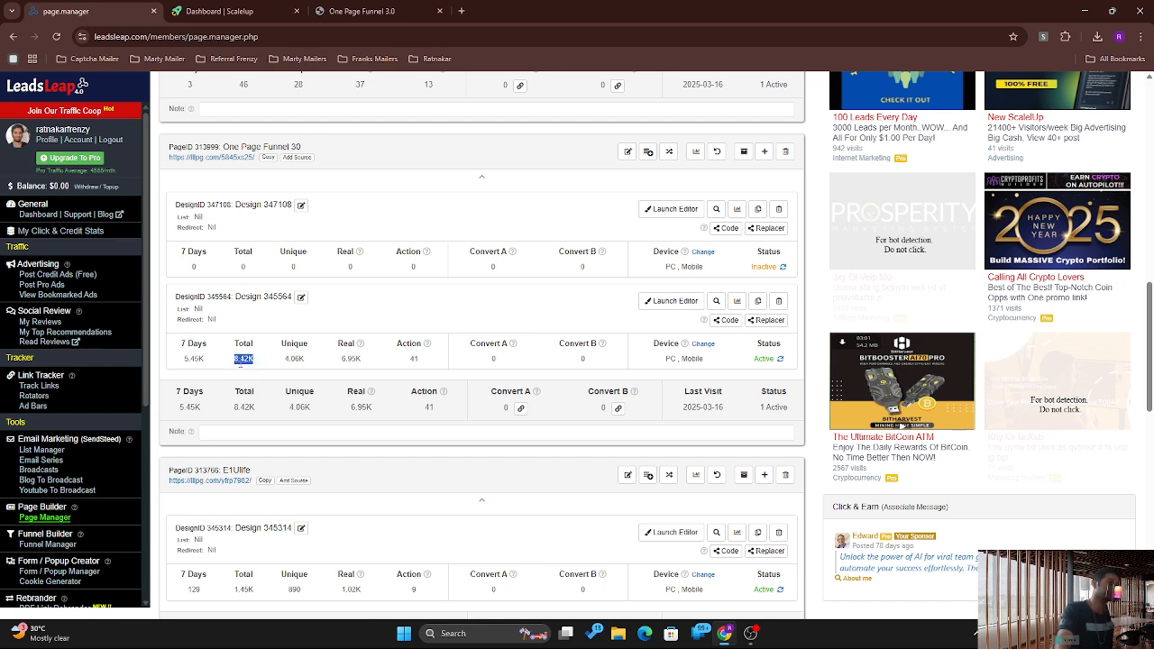
pyautogui.doubleClick(413, 358)
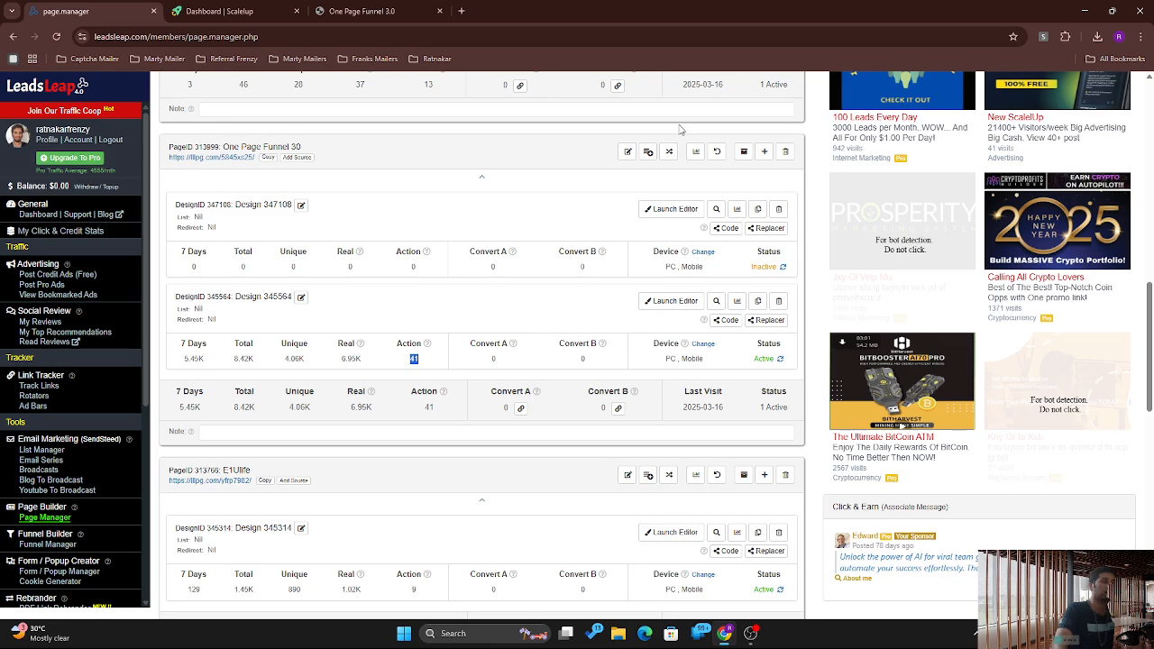
pyautogui.moveTo(1150, 404); pyautogui.dragTo(1152, 206)
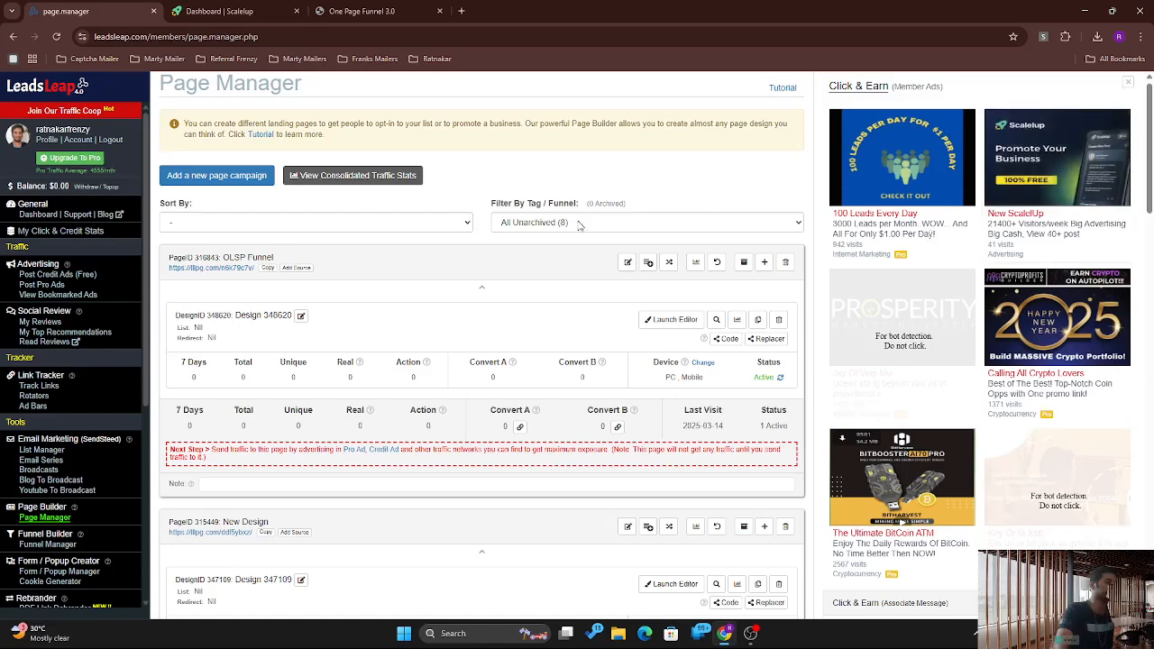
# Step: Create a new page campaign, filling its reference name from a saved suggestion
pyautogui.click(206, 176)
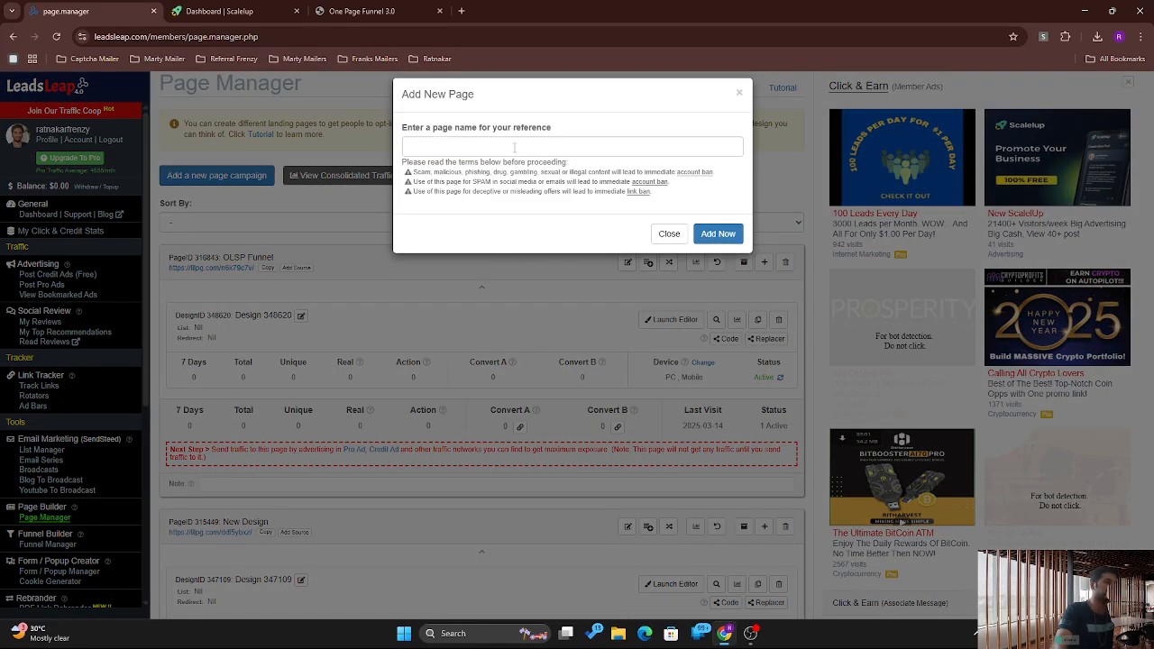
pyautogui.click(514, 147)
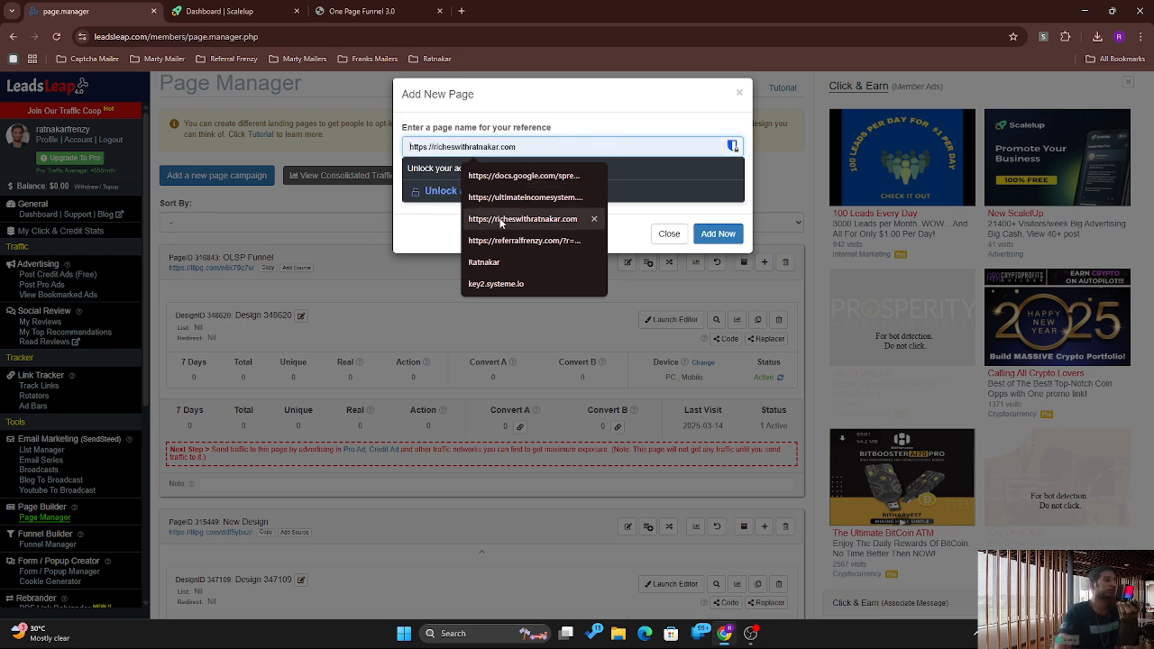
pyautogui.click(502, 261)
pyautogui.click(737, 234)
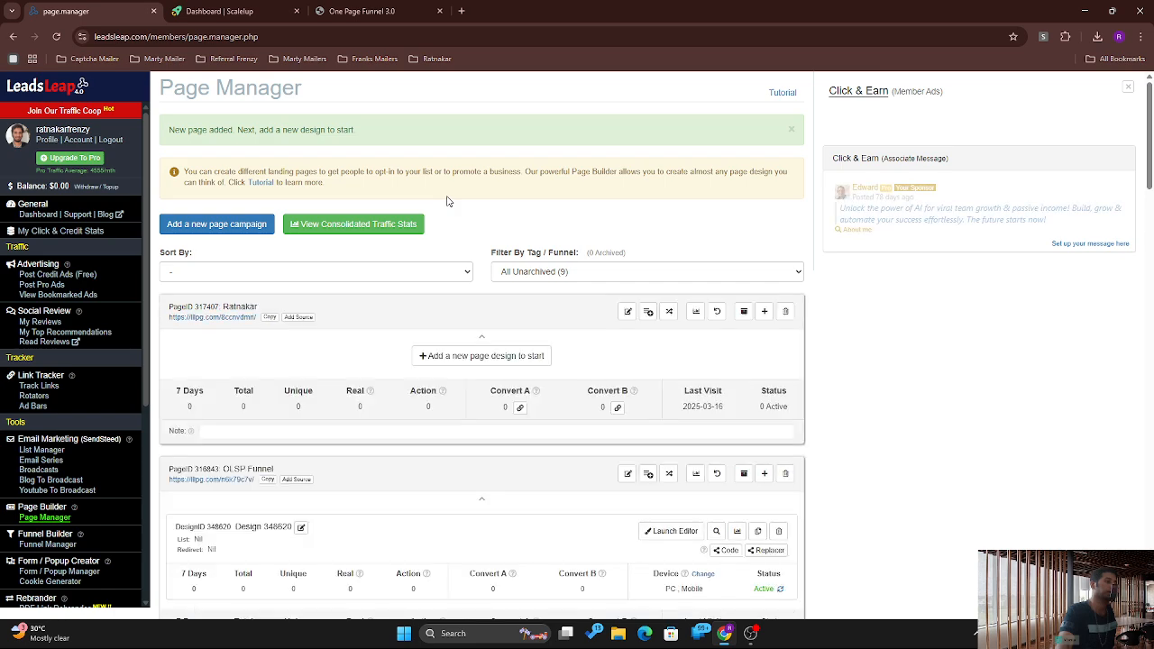
# Step: Open the add-page-design window for new page 317407, then close it without adding a design
pyautogui.moveTo(1150, 151); pyautogui.dragTo(1150, 176)
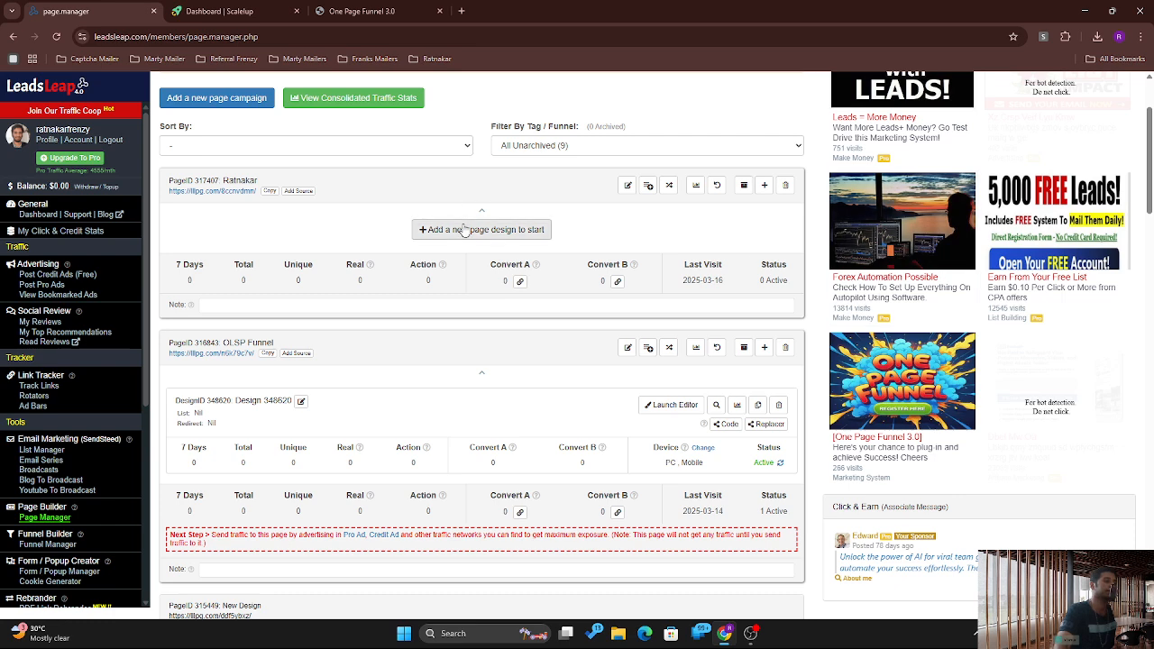
pyautogui.click(517, 230)
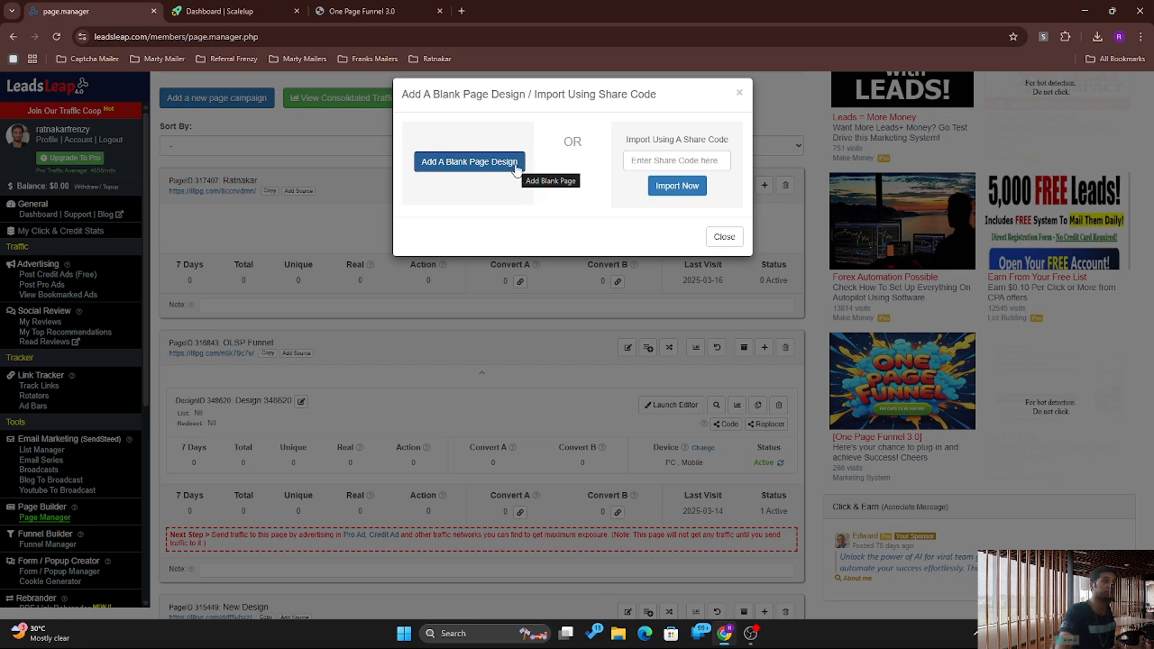
pyautogui.click(724, 236)
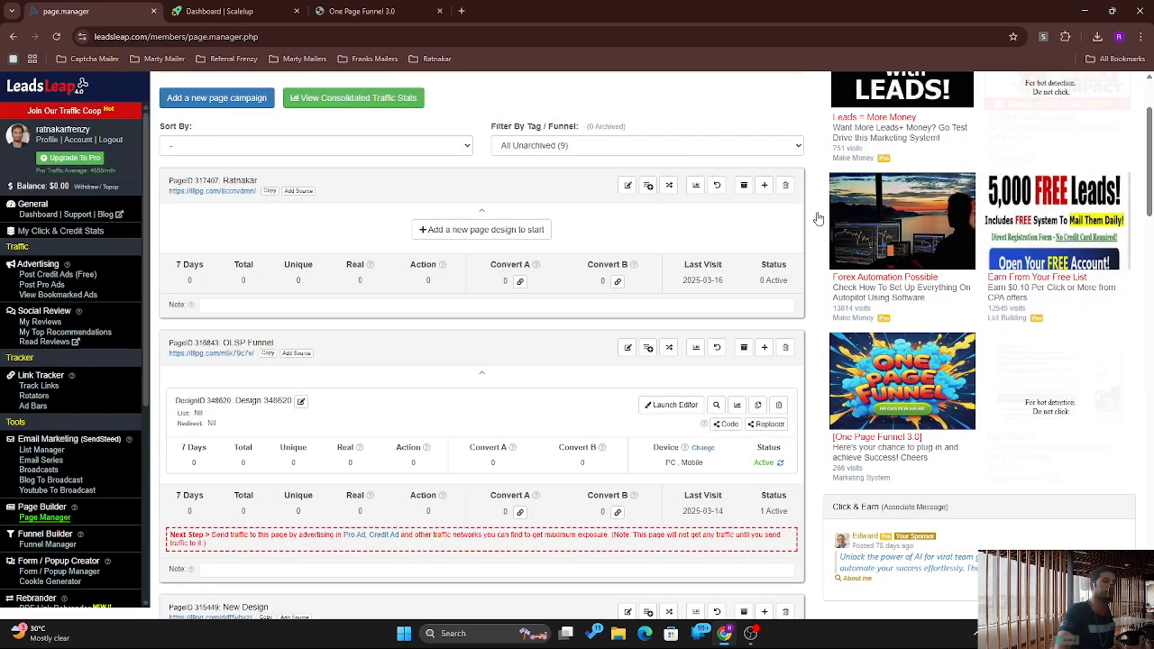
# Step: Expand One Page Funnel 30 and copy the share code of Design 345564
pyautogui.moveTo(1151, 143); pyautogui.dragTo(1150, 289)
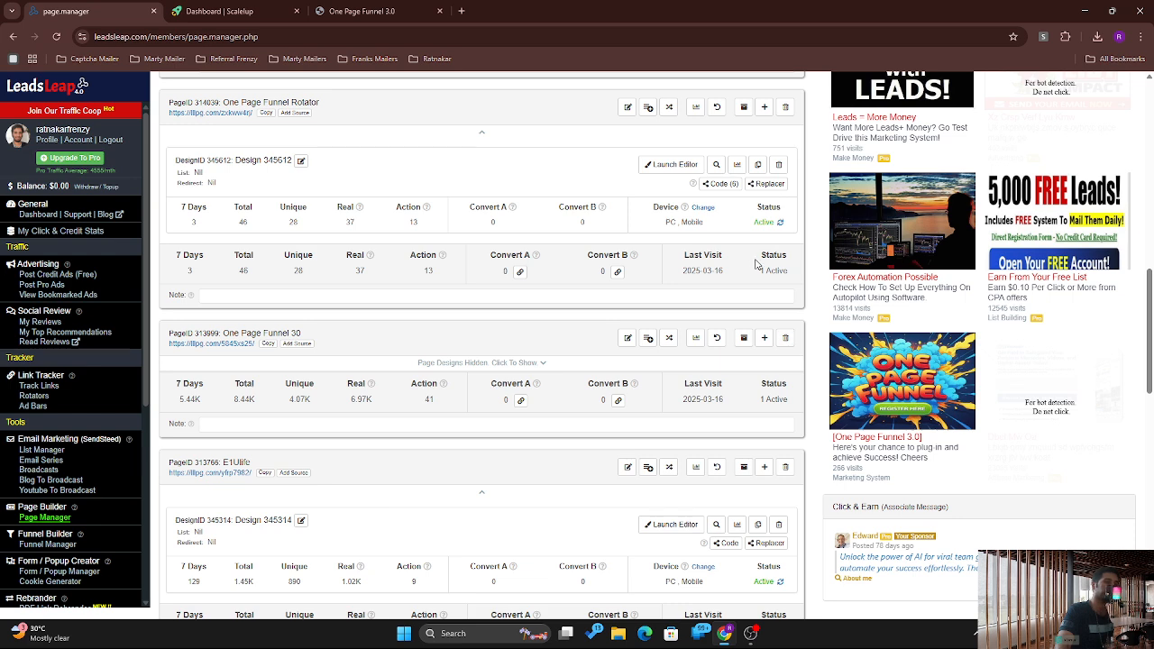
pyautogui.click(485, 370)
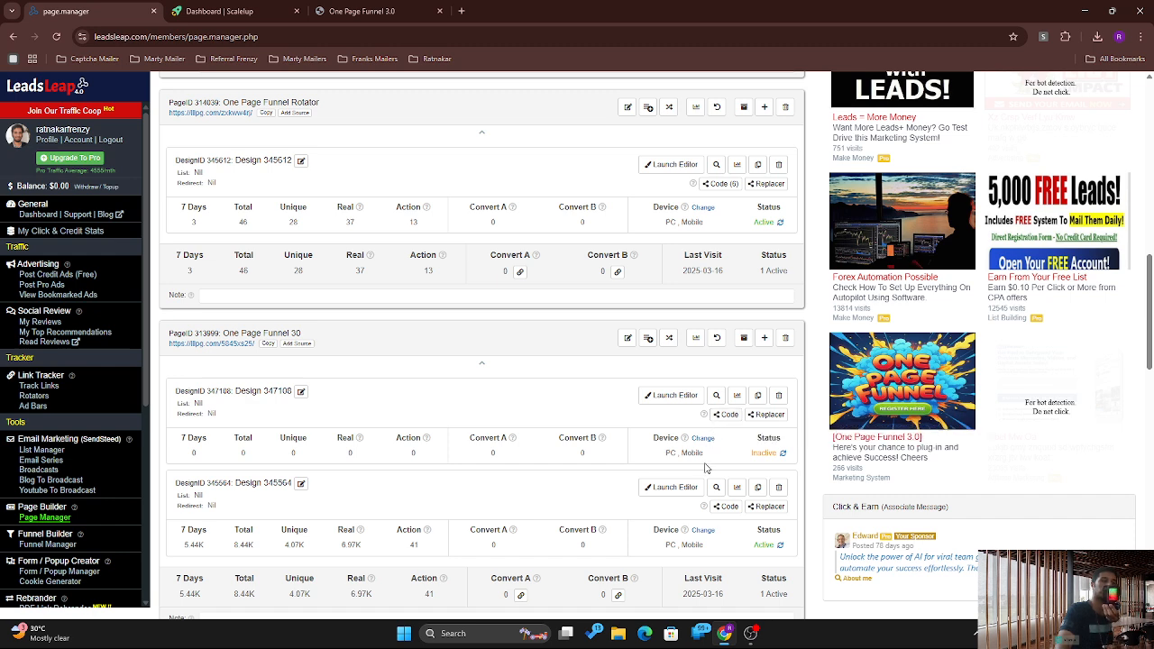
pyautogui.click(725, 507)
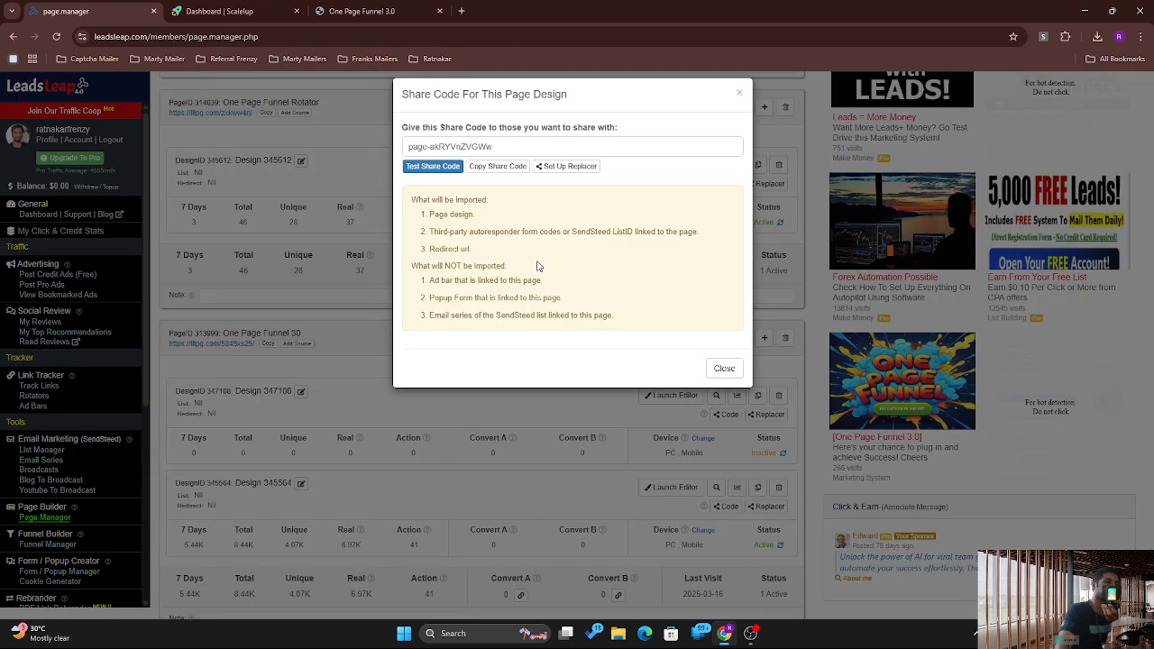
pyautogui.rightClick(453, 146)
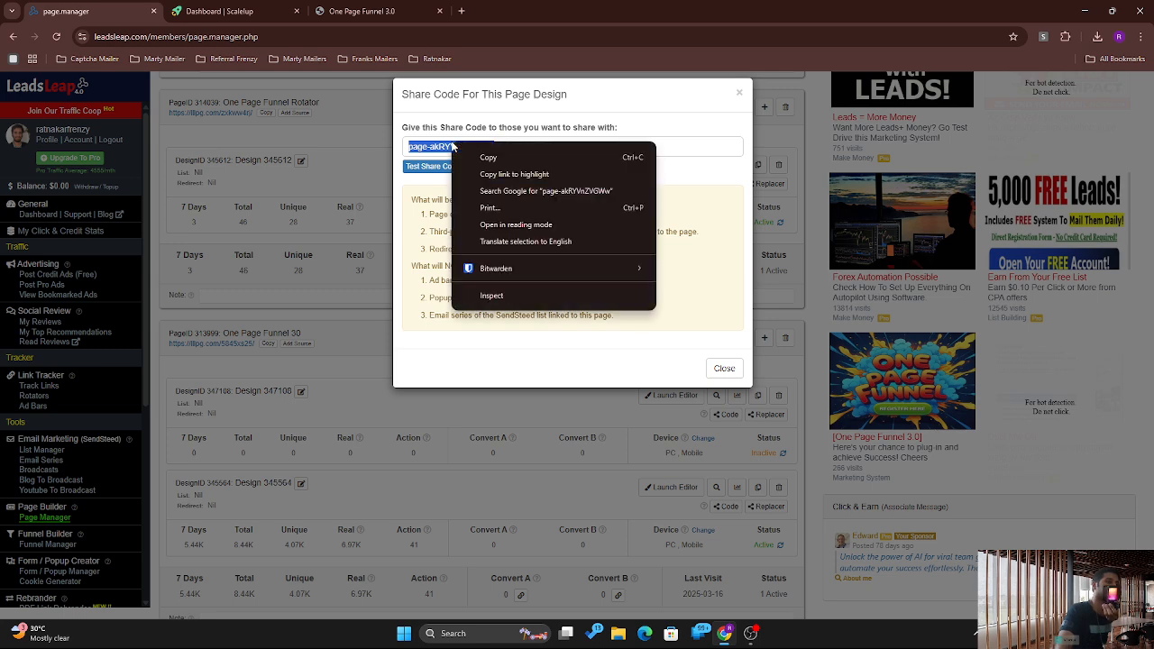
pyautogui.click(502, 156)
pyautogui.click(741, 93)
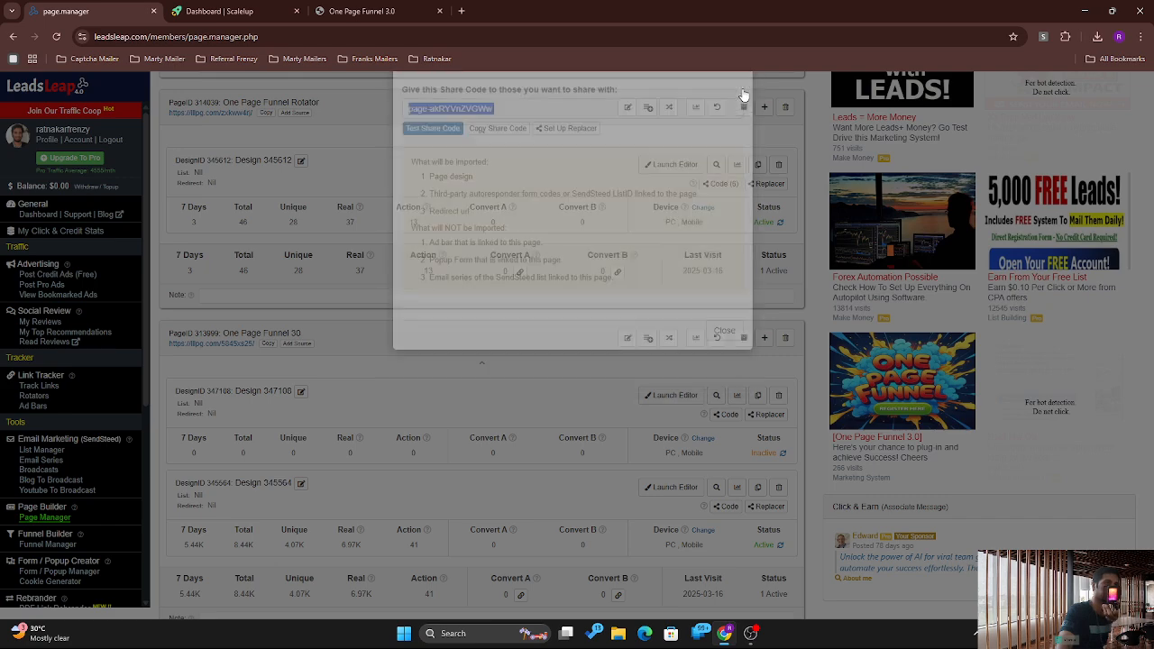
# Step: Import the share code as a design on the new page, then open Design 349210
pyautogui.moveTo(1152, 363); pyautogui.dragTo(1150, 185)
pyautogui.click(466, 318)
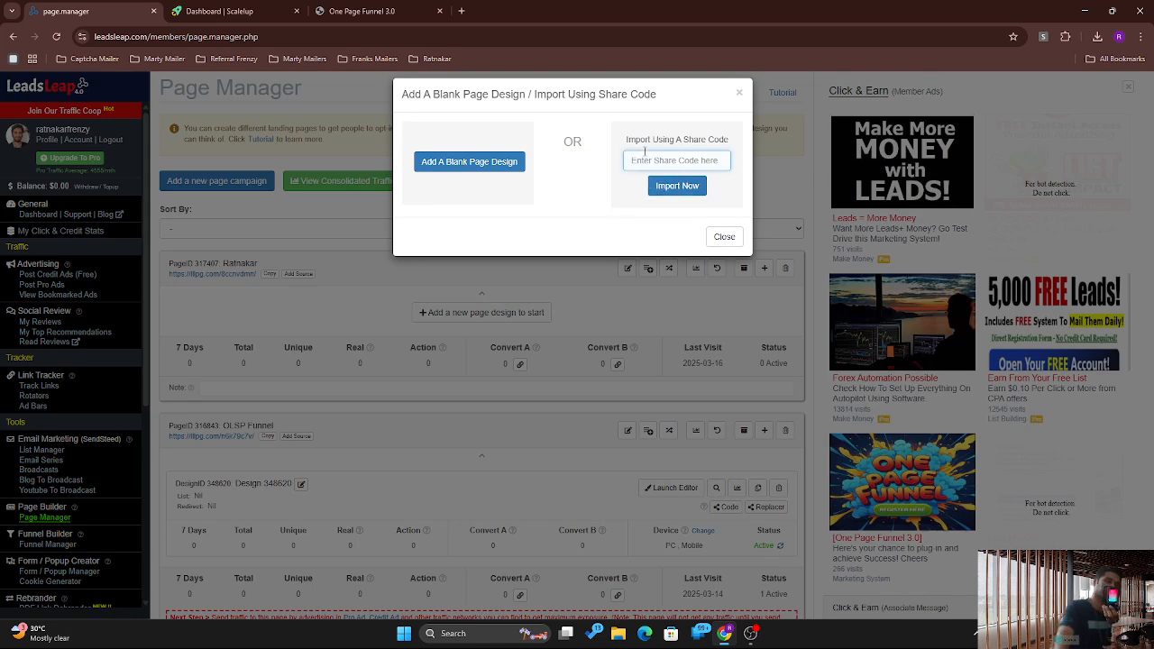
pyautogui.click(676, 188)
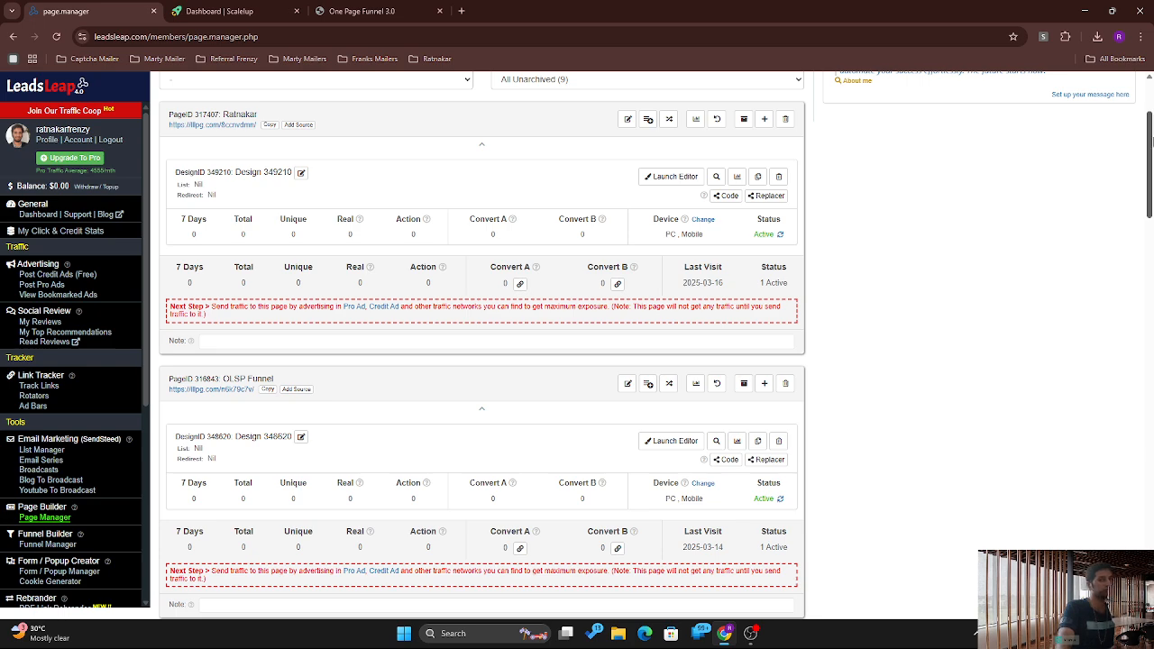
pyautogui.scroll(2, 1151, 140)
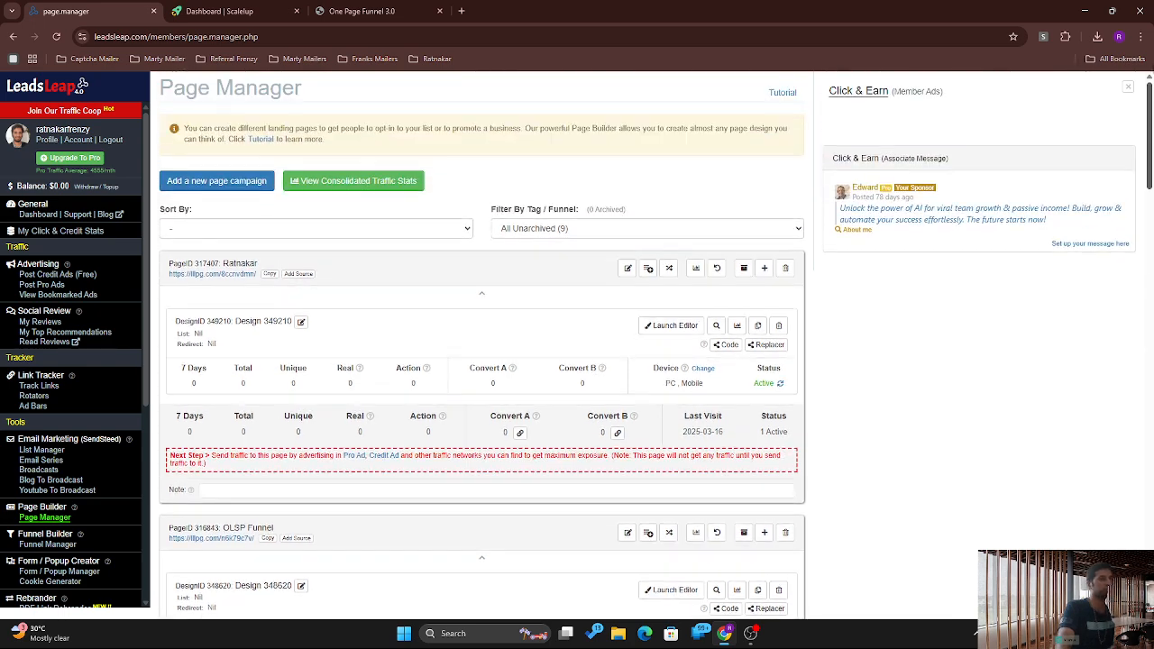
pyautogui.click(676, 326)
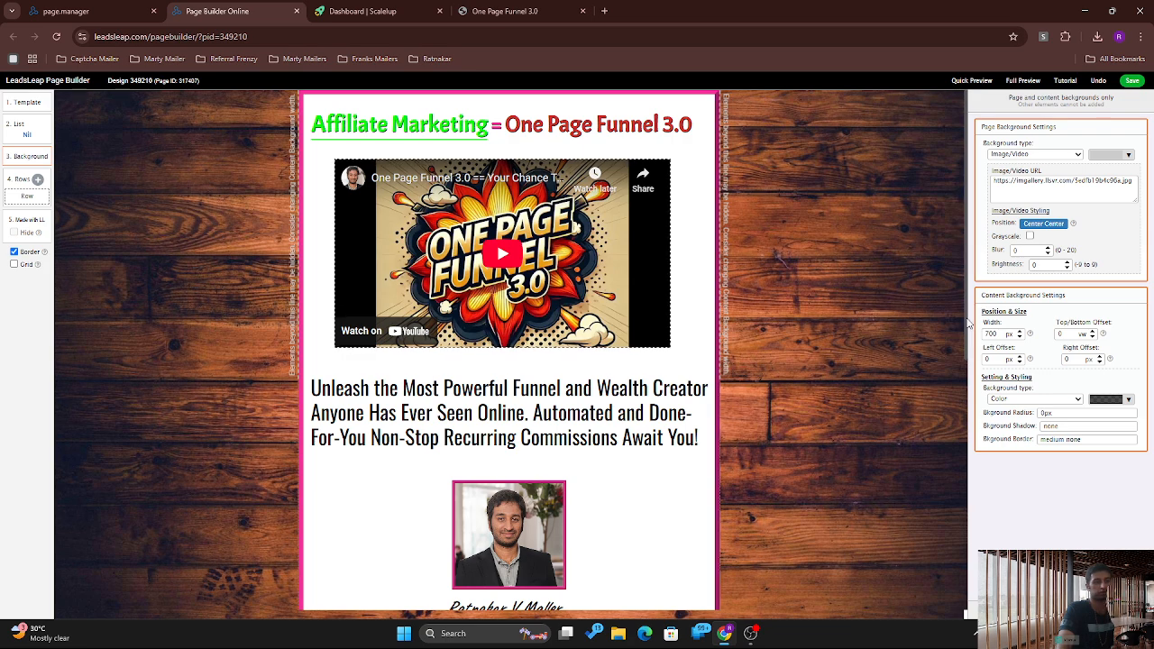
# Step: Scroll through Design 349210 down to the 600 USD payment proof and contact line, then back up
pyautogui.scroll(-5, 969, 323)
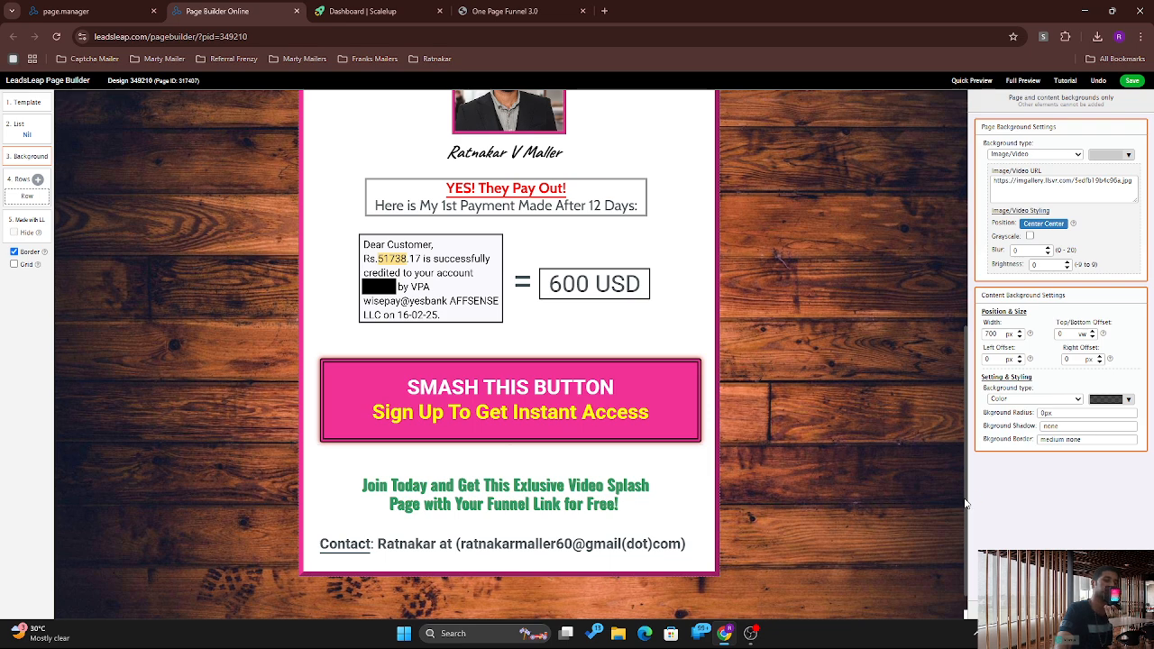
pyautogui.moveTo(967, 503); pyautogui.dragTo(947, 338)
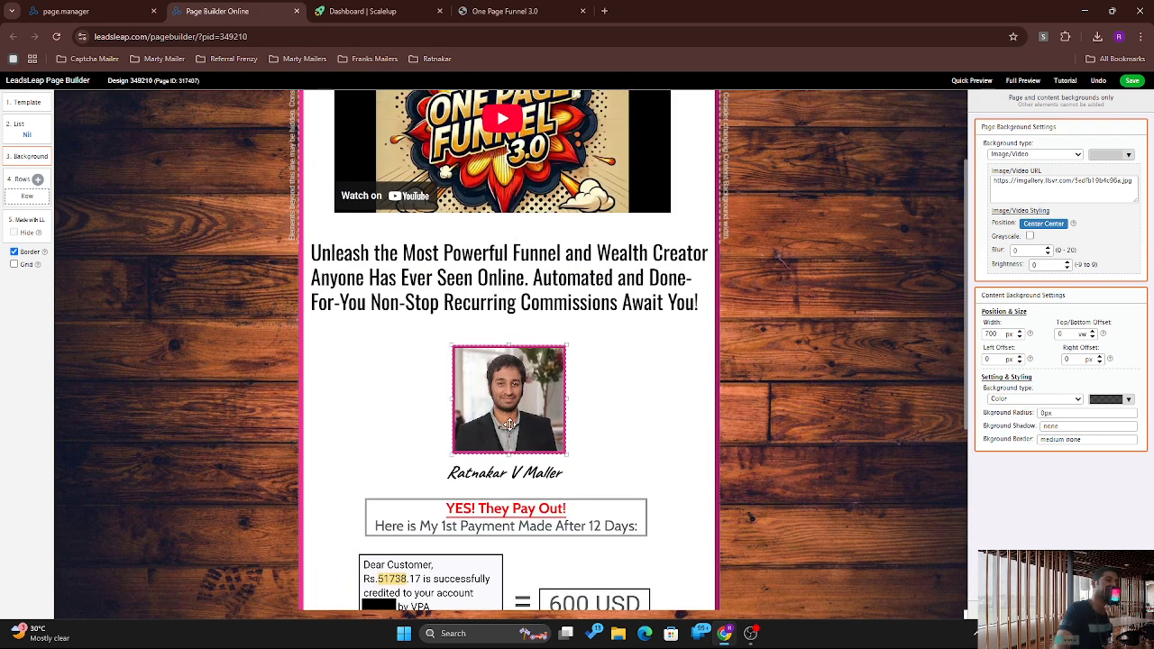
pyautogui.scroll(2, 965, 335)
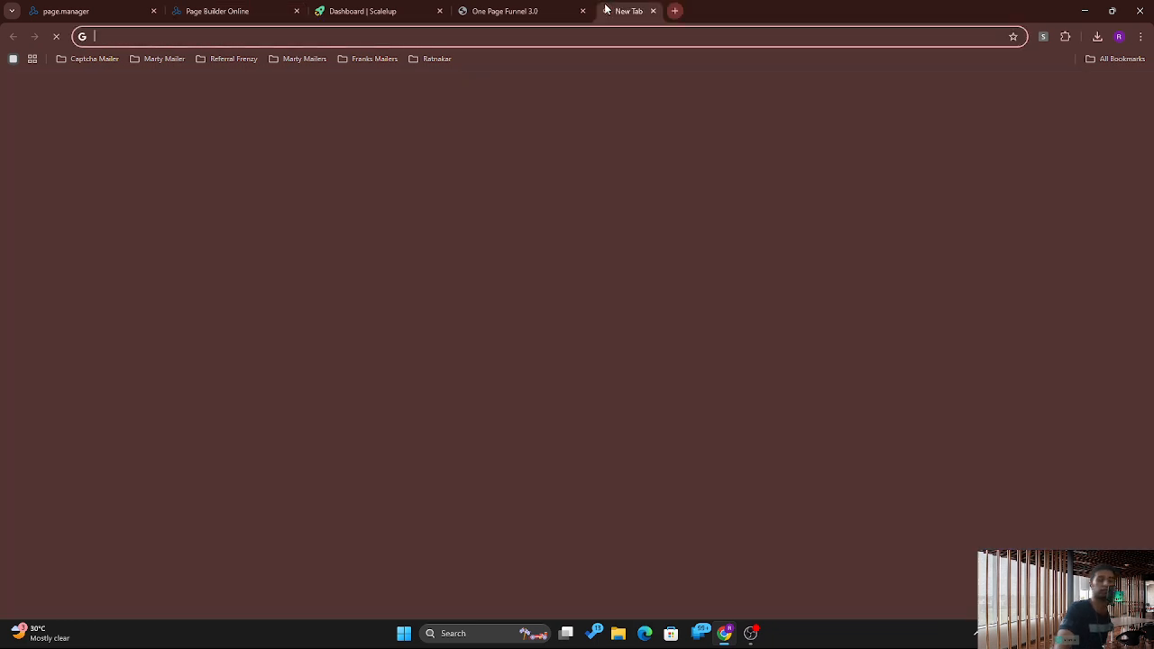
# Step: Search Google for 'youtube video download', open SSYouTube.com, then return to the Page Builder tab
pyautogui.click(604, 11)
pyautogui.write('youry')
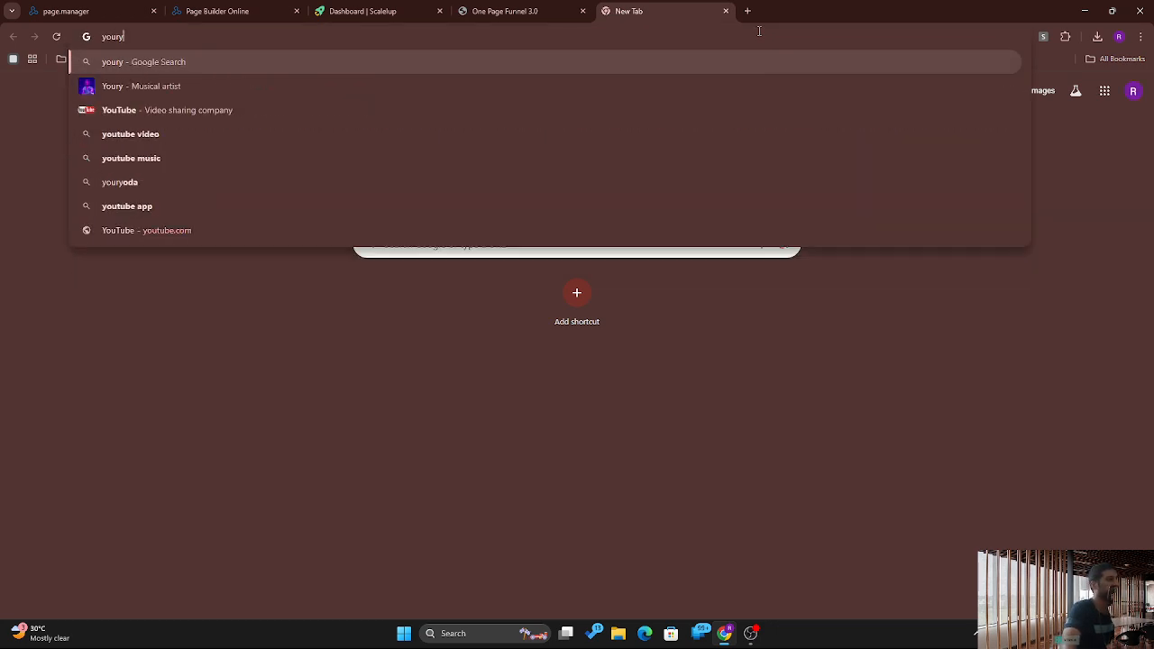
pyautogui.press('BackSpace')
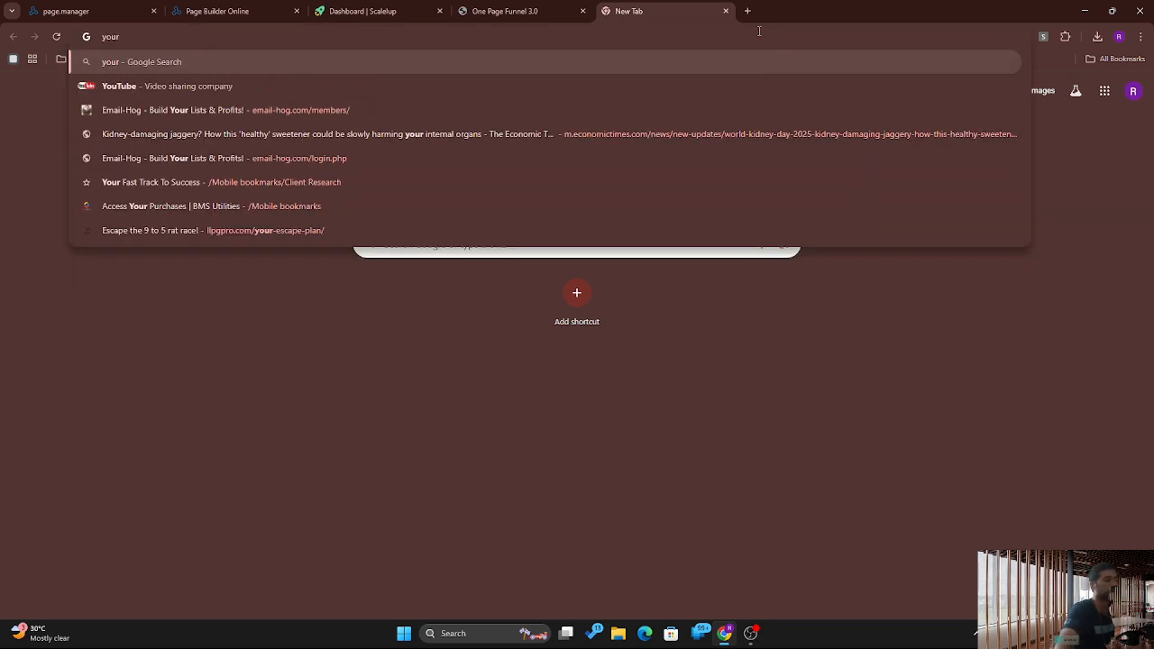
pyautogui.write('t')
pyautogui.press('BackSpace')
pyautogui.press('BackSpace')
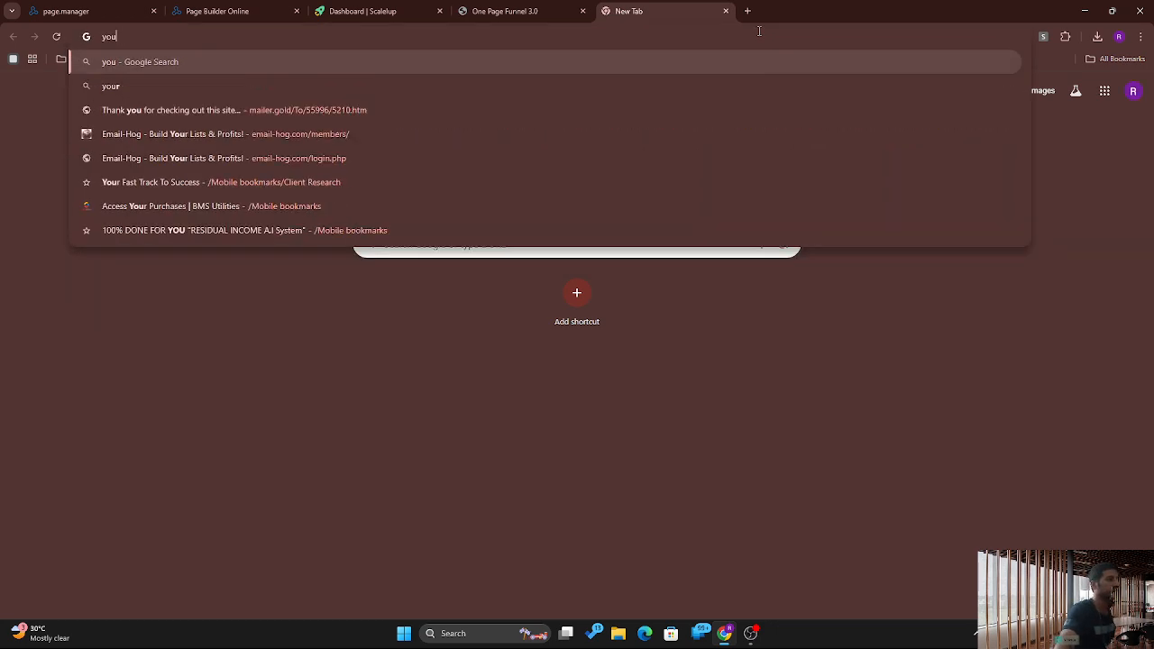
pyautogui.write('tube')
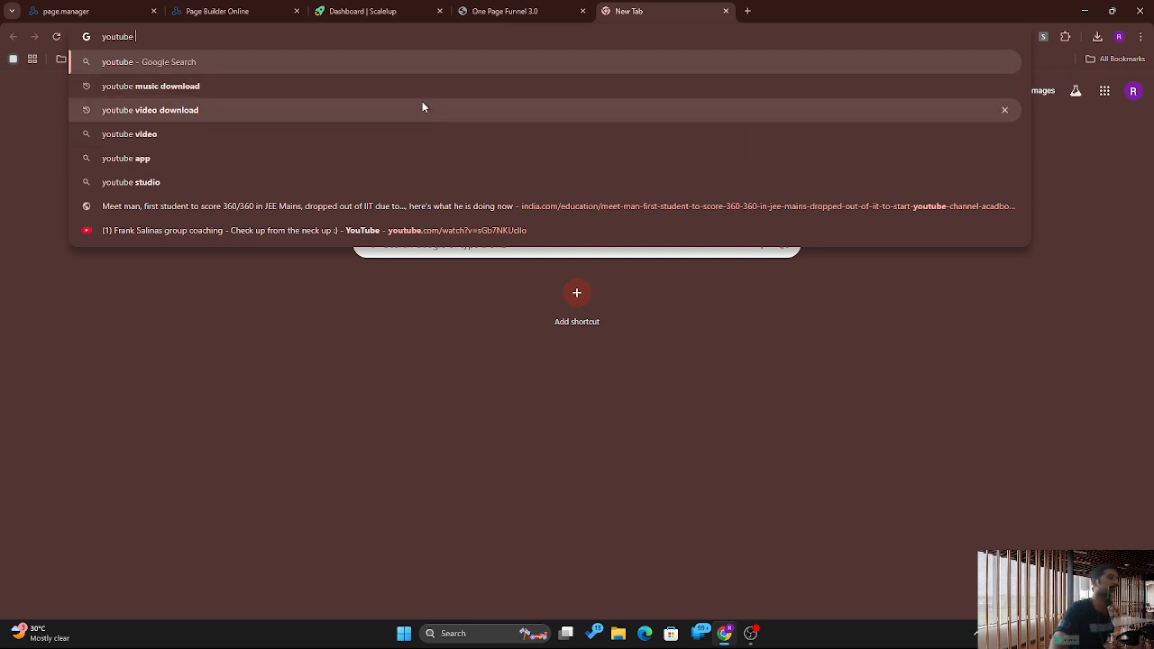
pyautogui.click(424, 110)
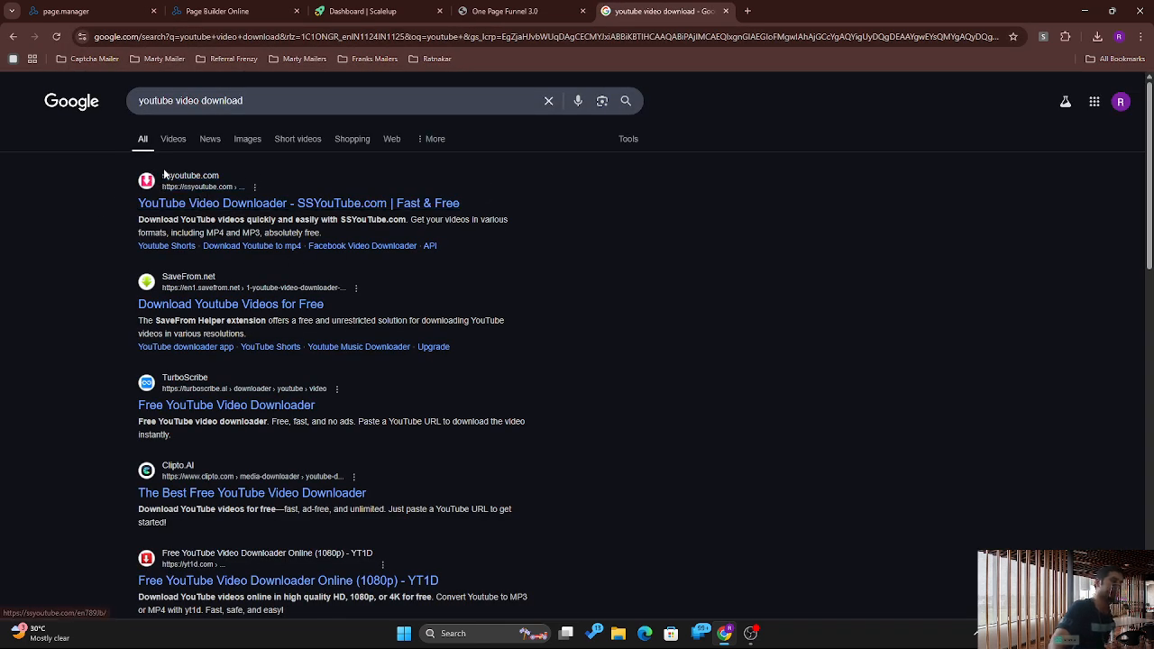
pyautogui.click(181, 205)
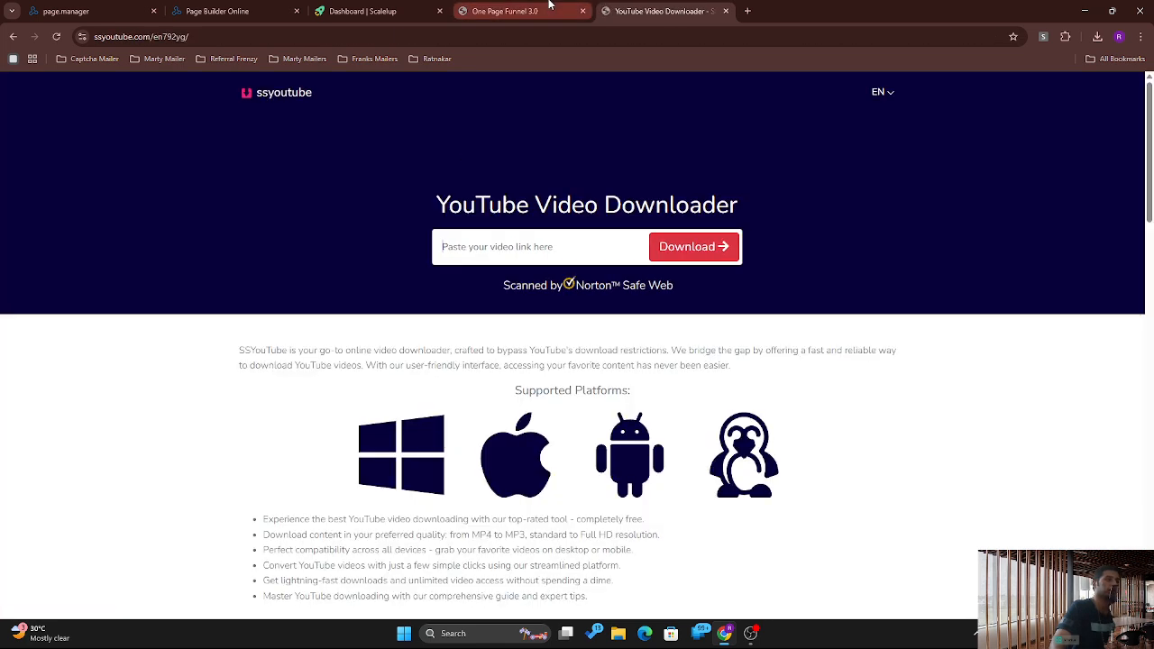
pyautogui.click(505, 11)
pyautogui.click(239, 9)
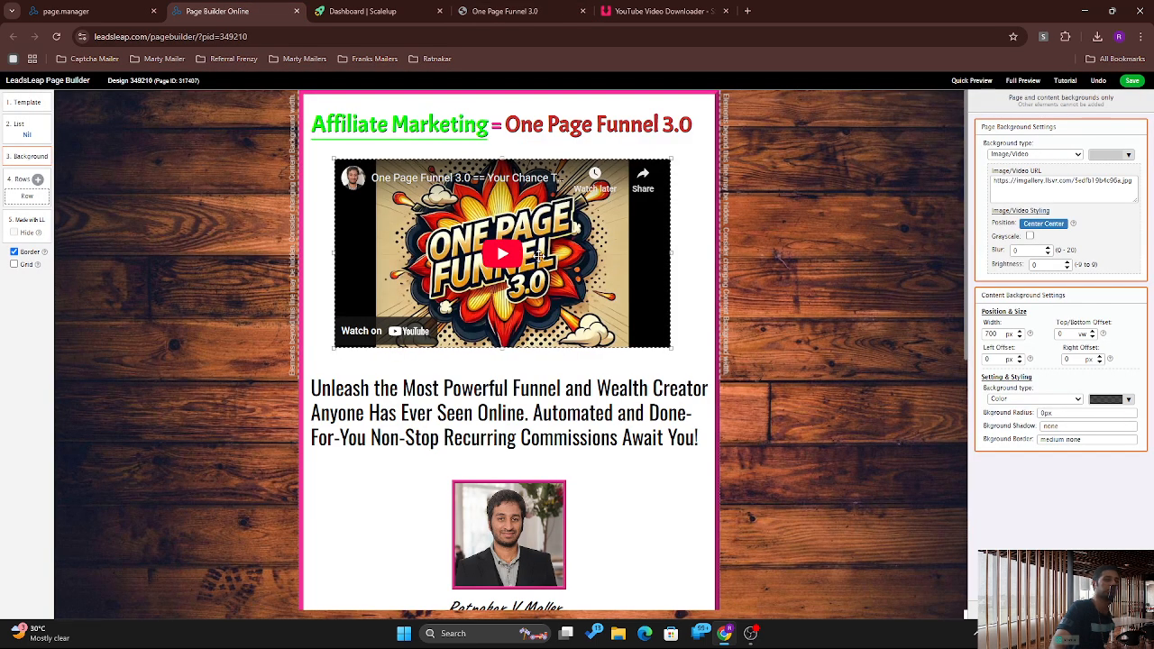
# Step: Select the video link in the embed code, then open the live page lllpg.com/8ccnvdmn
pyautogui.click(671, 254)
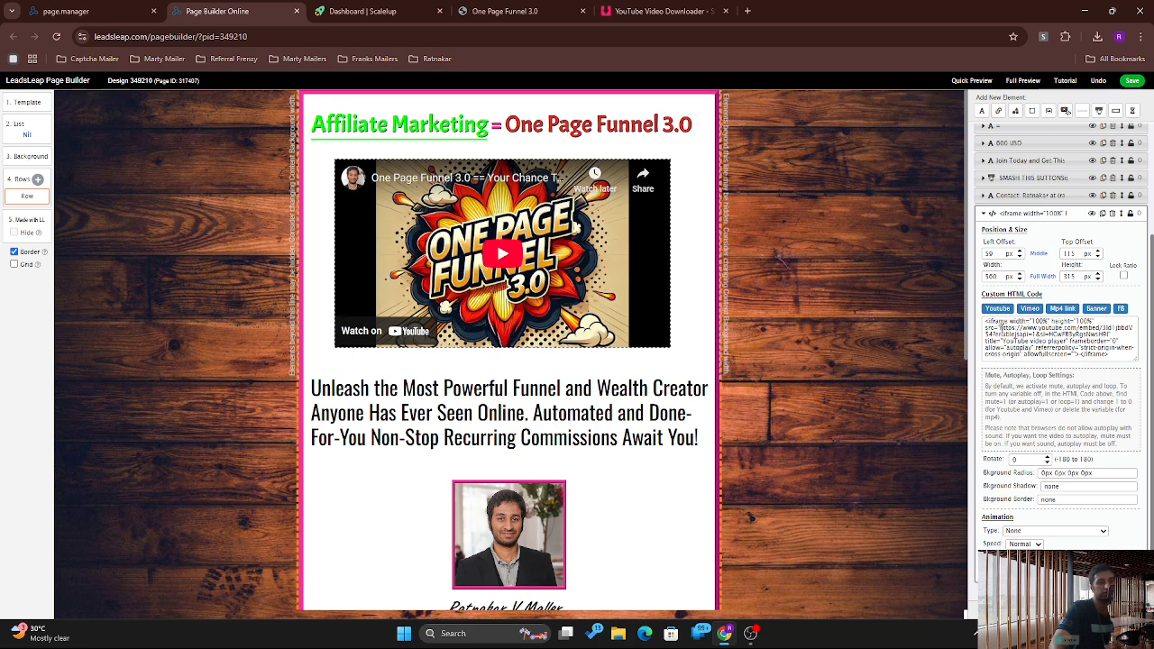
pyautogui.moveTo(1000, 328); pyautogui.dragTo(1068, 342)
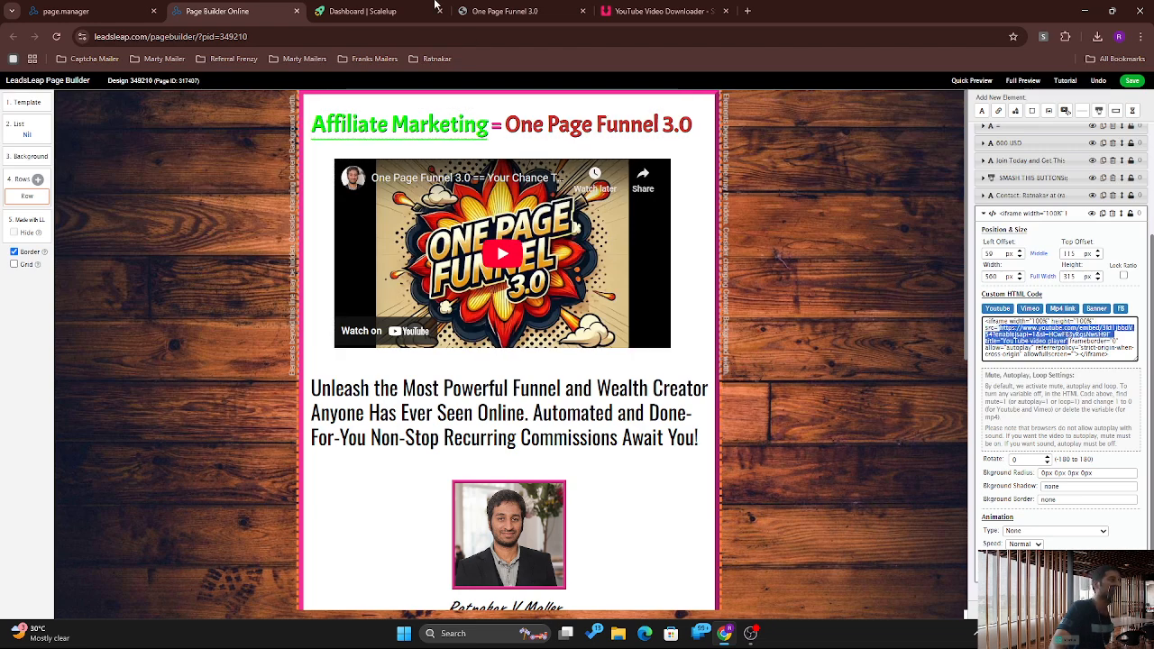
pyautogui.click(116, 7)
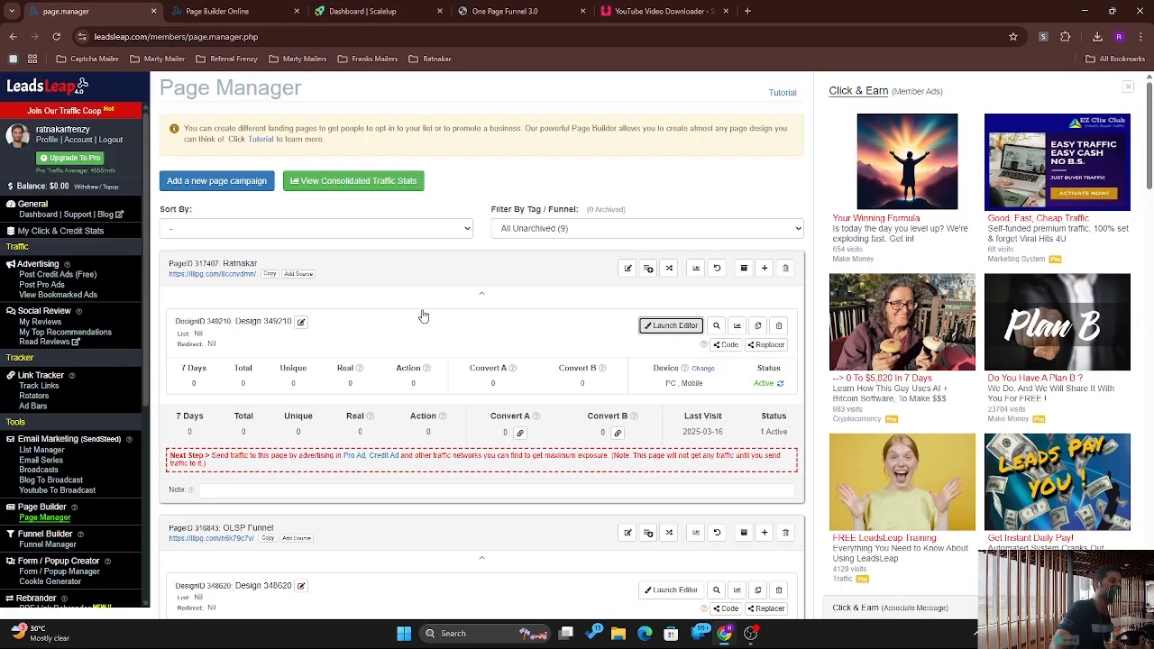
pyautogui.click(200, 274)
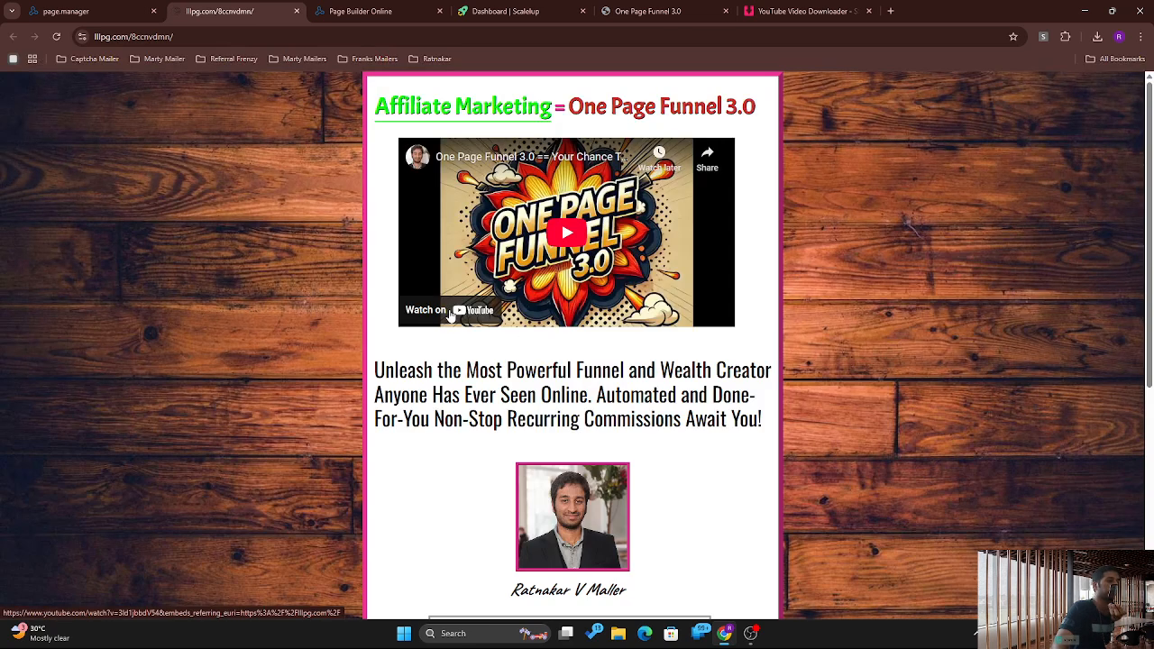
# Step: Open the embedded video on YouTube, copy its URL from the address bar, and close that tab
pyautogui.click(451, 313)
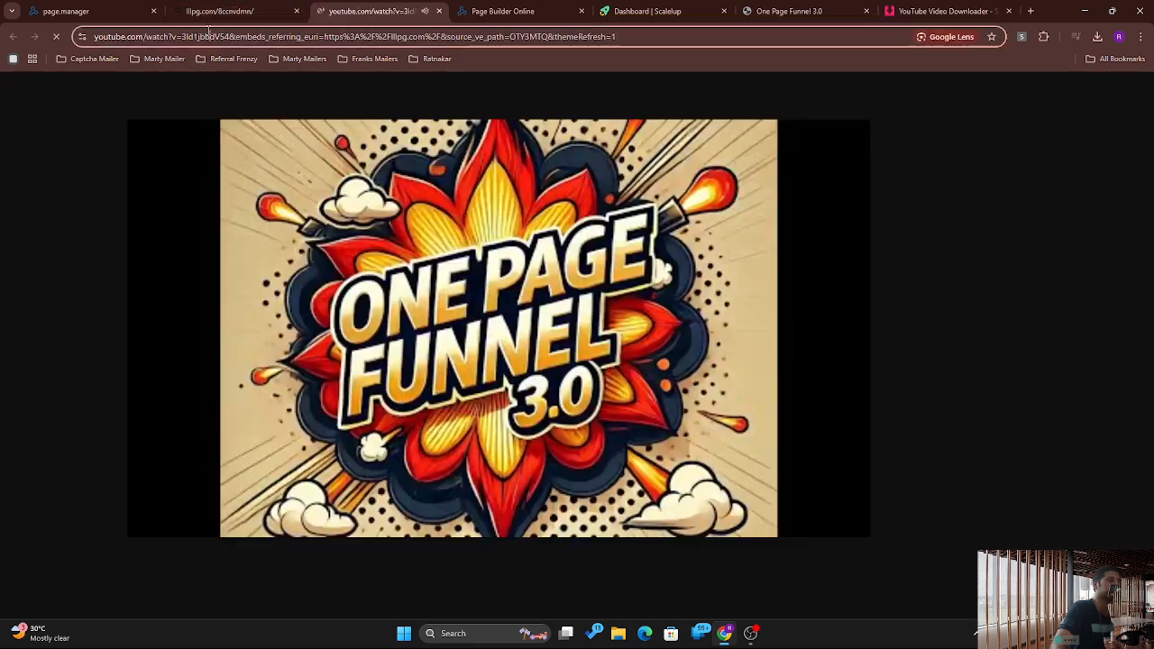
pyautogui.click(209, 34)
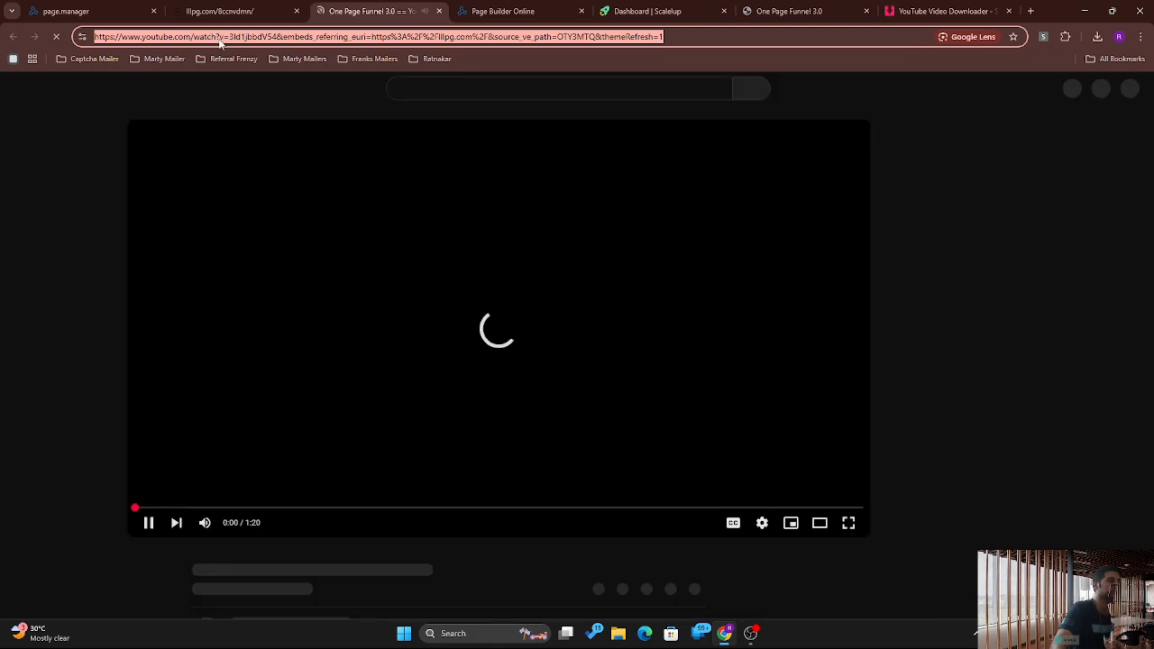
pyautogui.rightClick(218, 40)
pyautogui.click(272, 153)
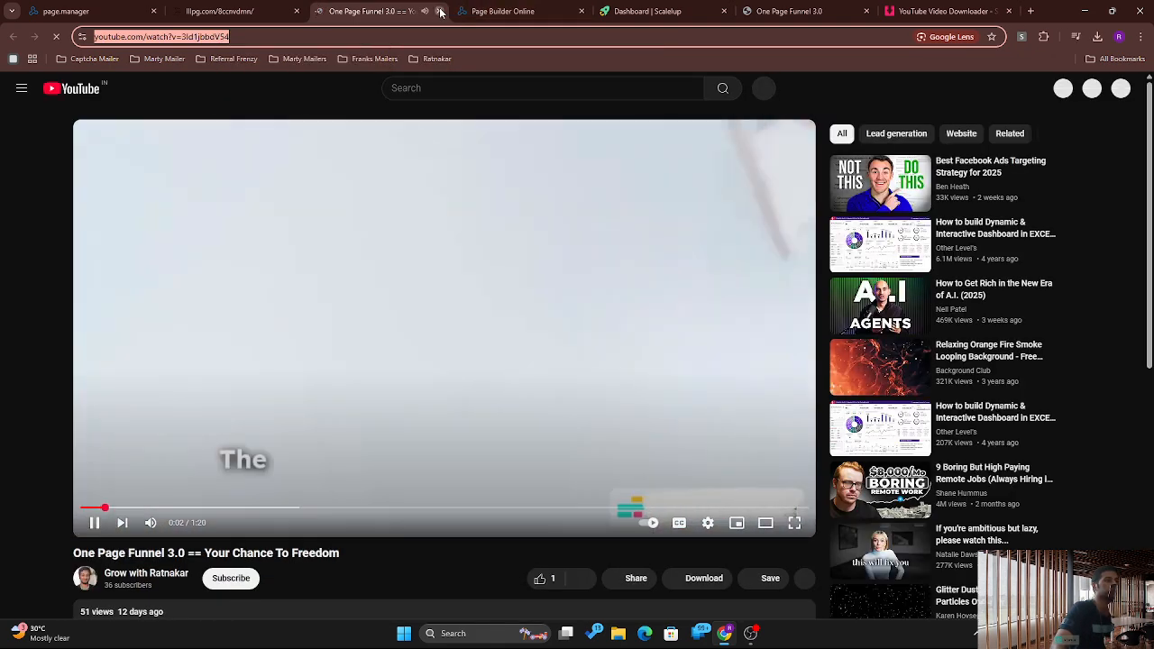
pyautogui.click(440, 11)
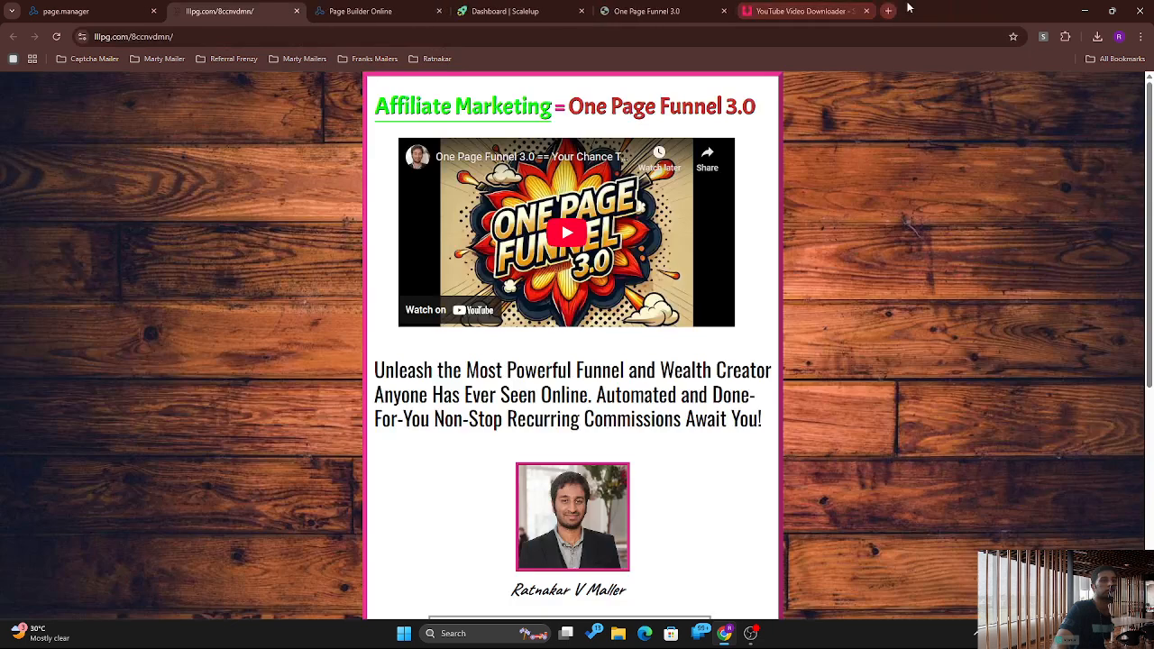
# Step: Paste the copied YouTube video address into the SSYouTube downloader
pyautogui.click(801, 11)
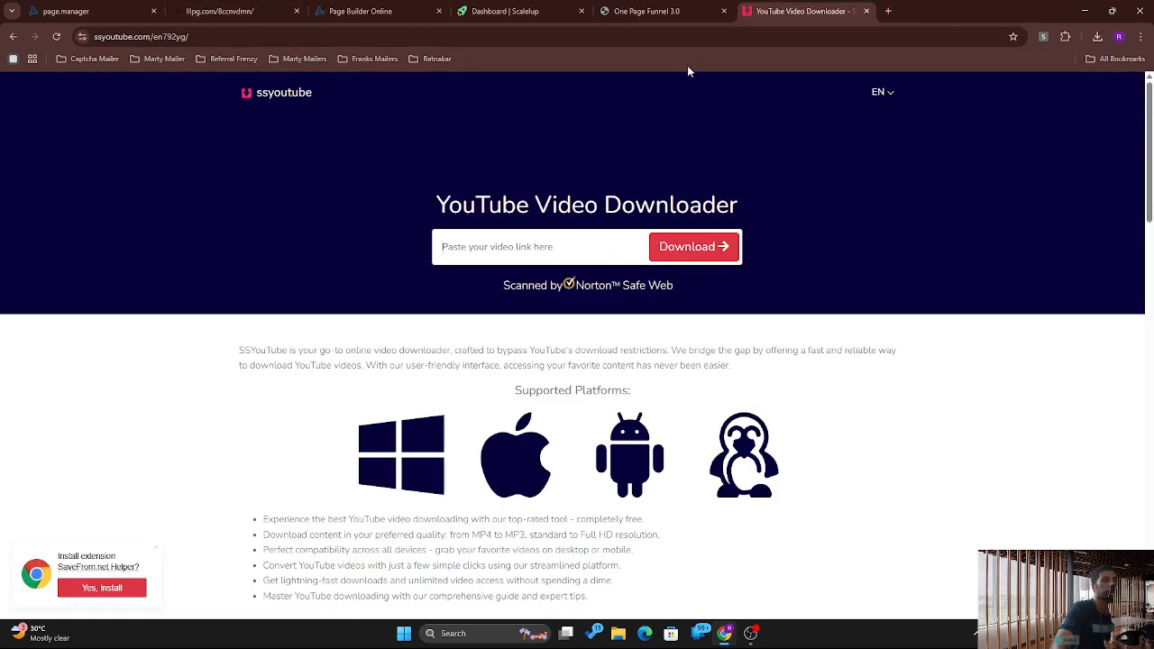
pyautogui.click(506, 234)
pyautogui.hotkey('ctrl', 'v')
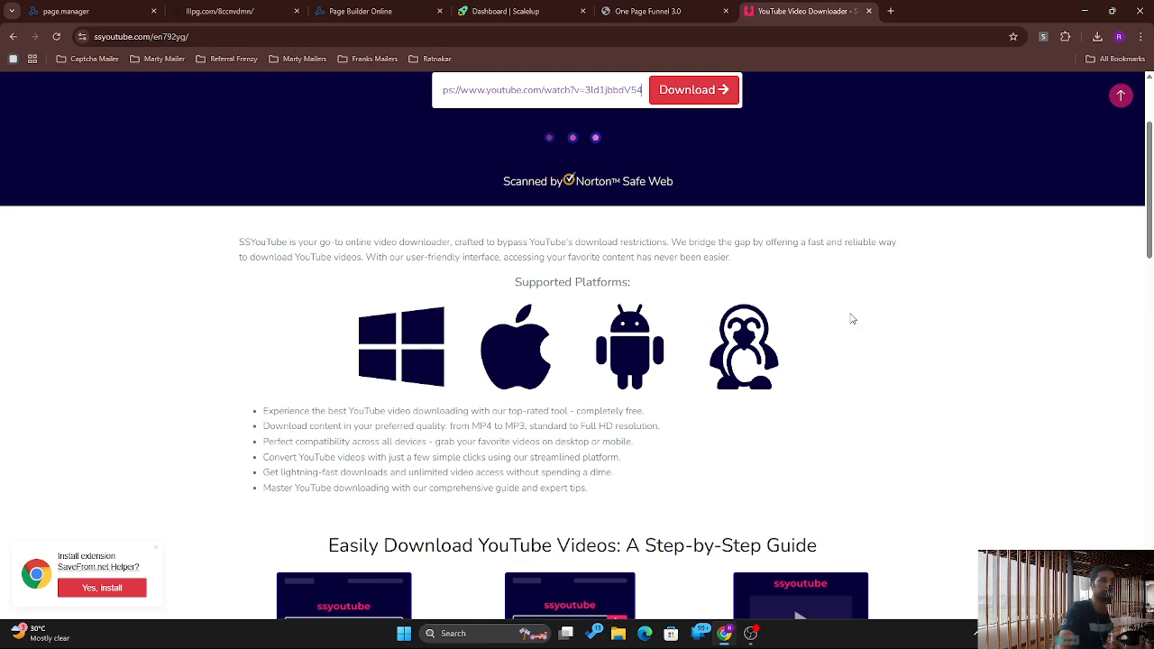
# Step: Check the One Page Funnel 3.0, Scaleup and Page Builder tabs, then open a blank tab
pyautogui.click(654, 10)
pyautogui.click(544, 5)
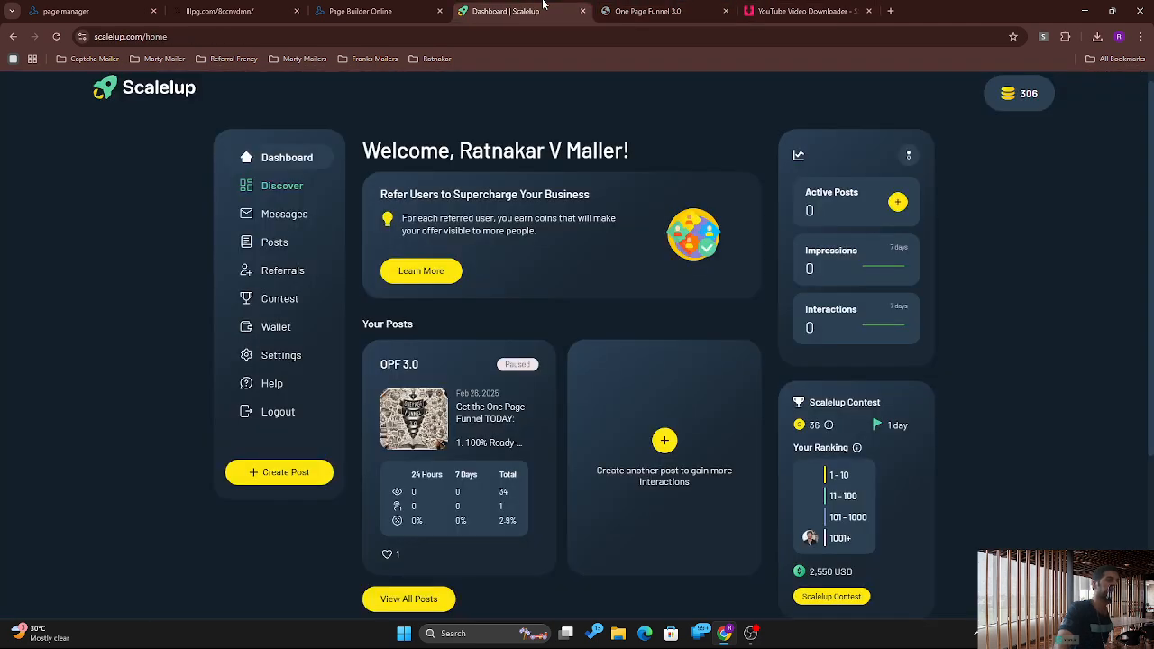
pyautogui.click(394, 6)
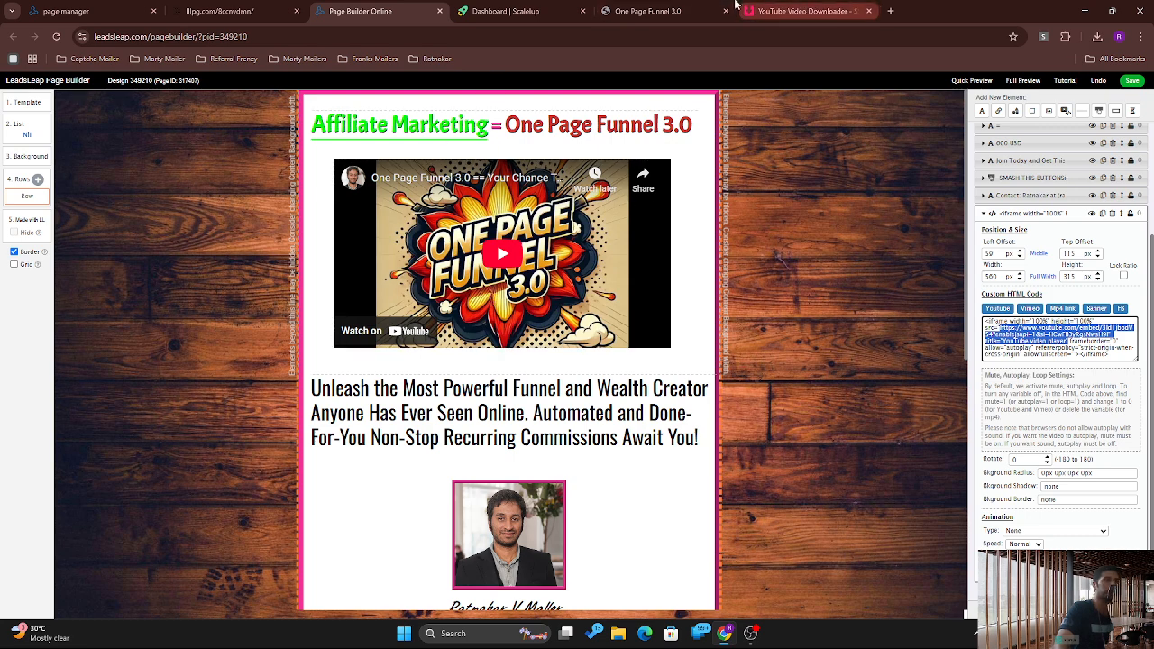
pyautogui.click(677, 4)
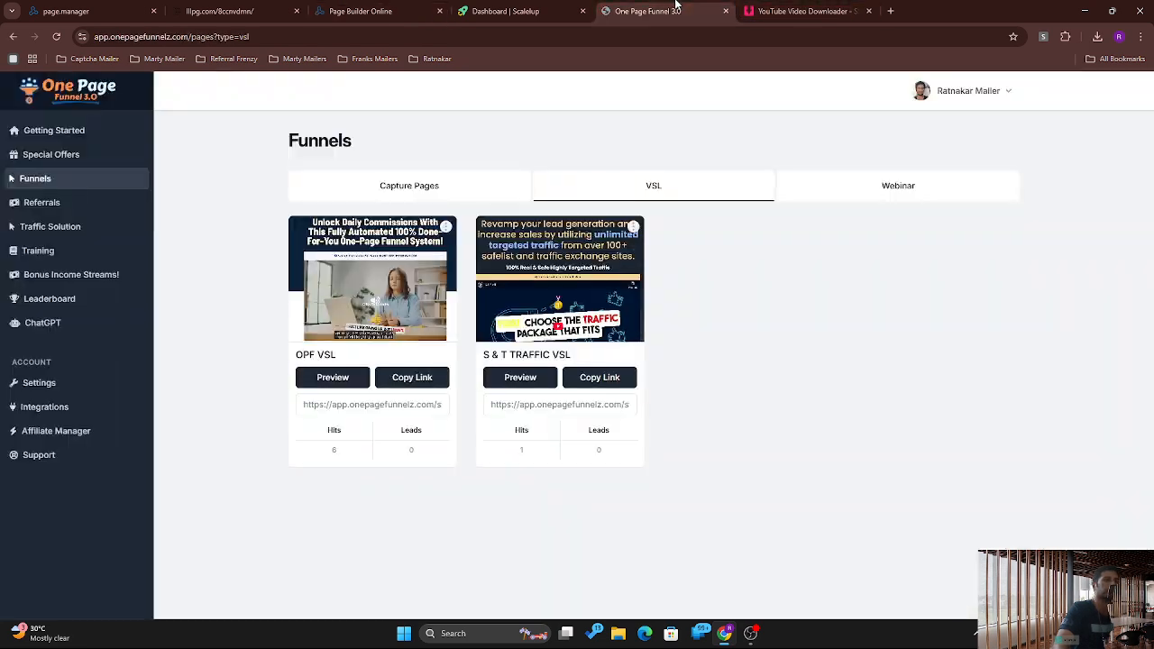
pyautogui.click(888, 11)
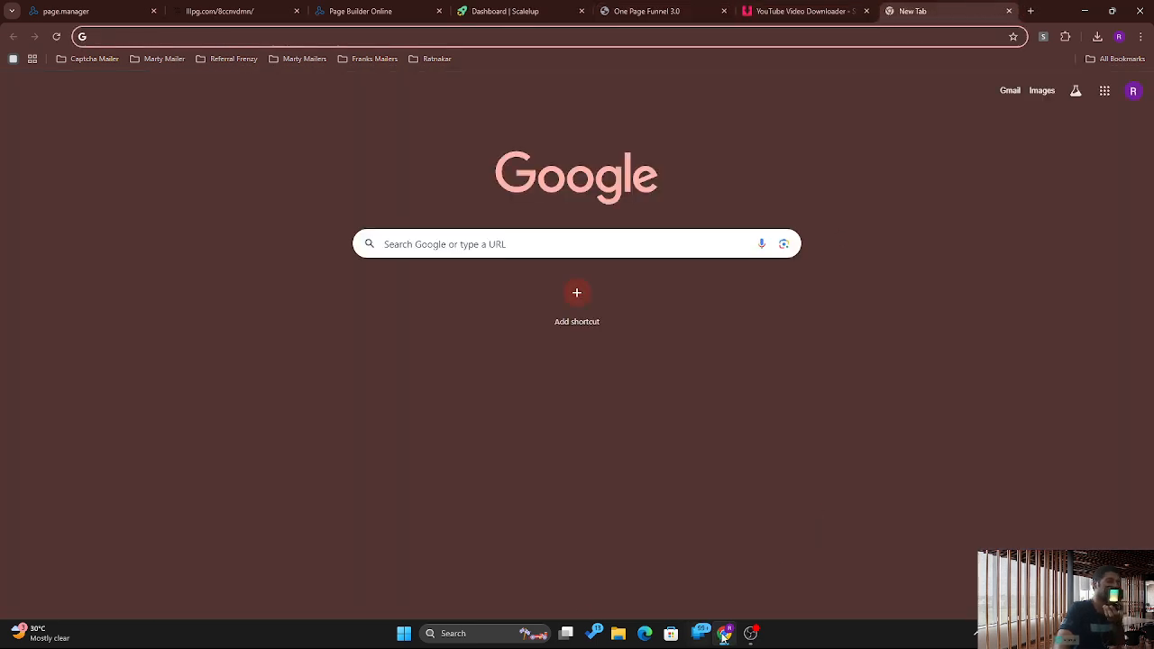
# Step: Launch Chrome via Windows search 'chr', choose the channel owner's profile, and open YouTube
pyautogui.click(480, 635)
pyautogui.write('chr')
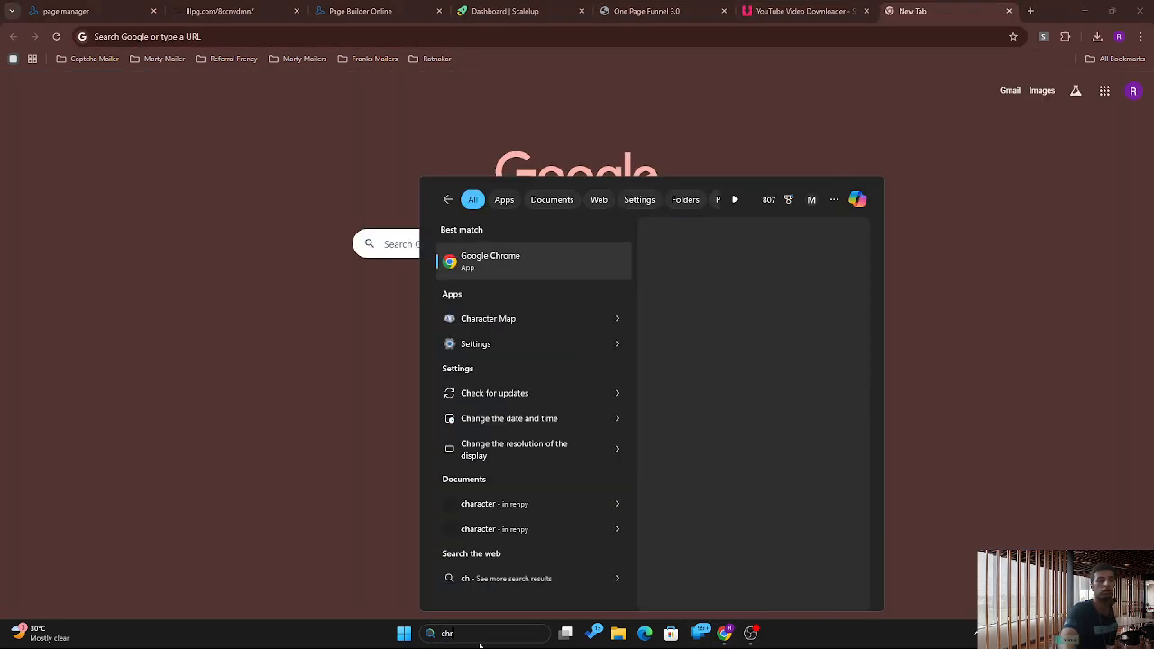
pyautogui.press('Return')
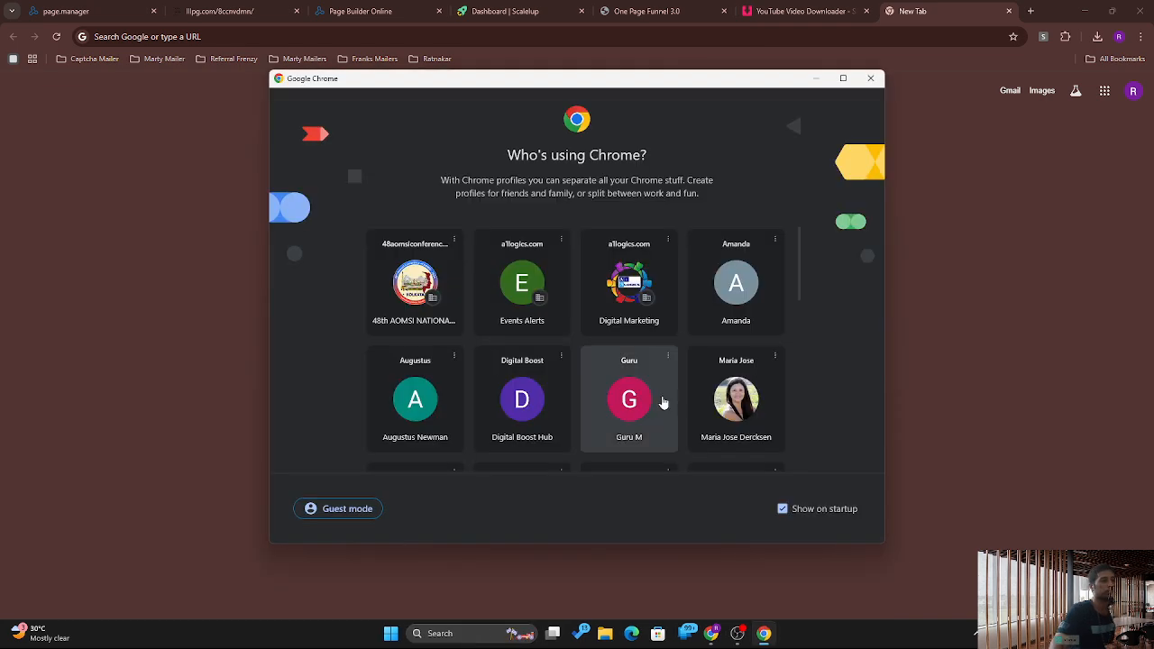
pyautogui.moveTo(799, 284); pyautogui.dragTo(800, 390)
pyautogui.click(736, 275)
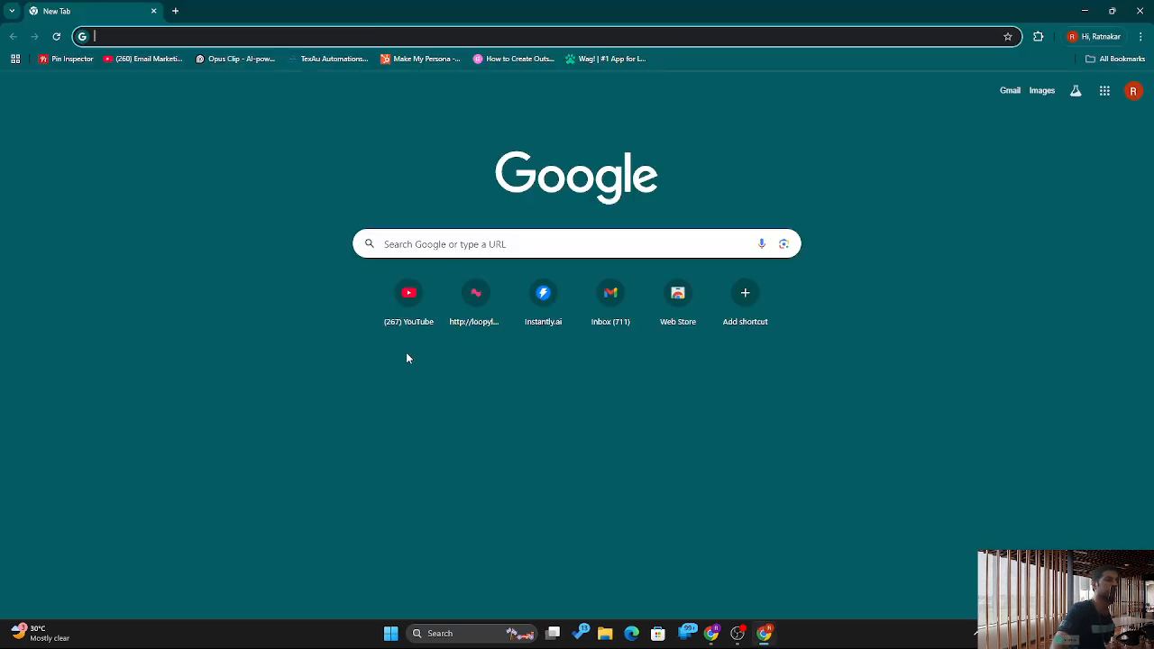
pyautogui.click(416, 322)
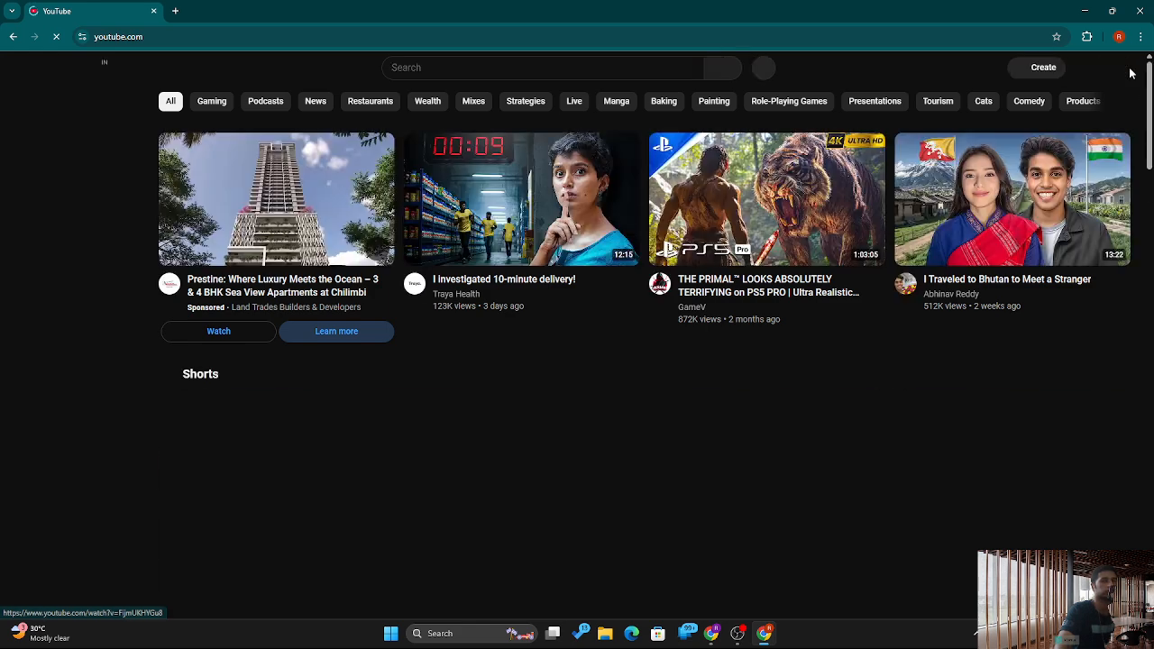
# Step: Go from the avatar menu to your channel, then Manage videos to list uploads in YouTube Studio
pyautogui.click(1118, 73)
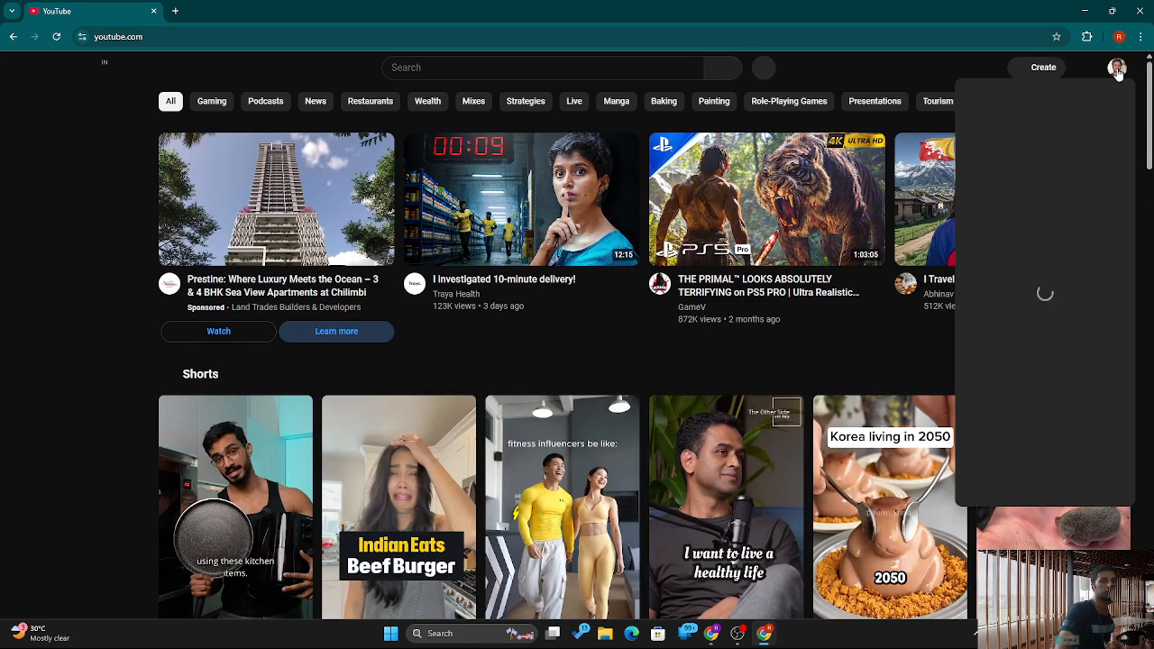
pyautogui.click(1024, 126)
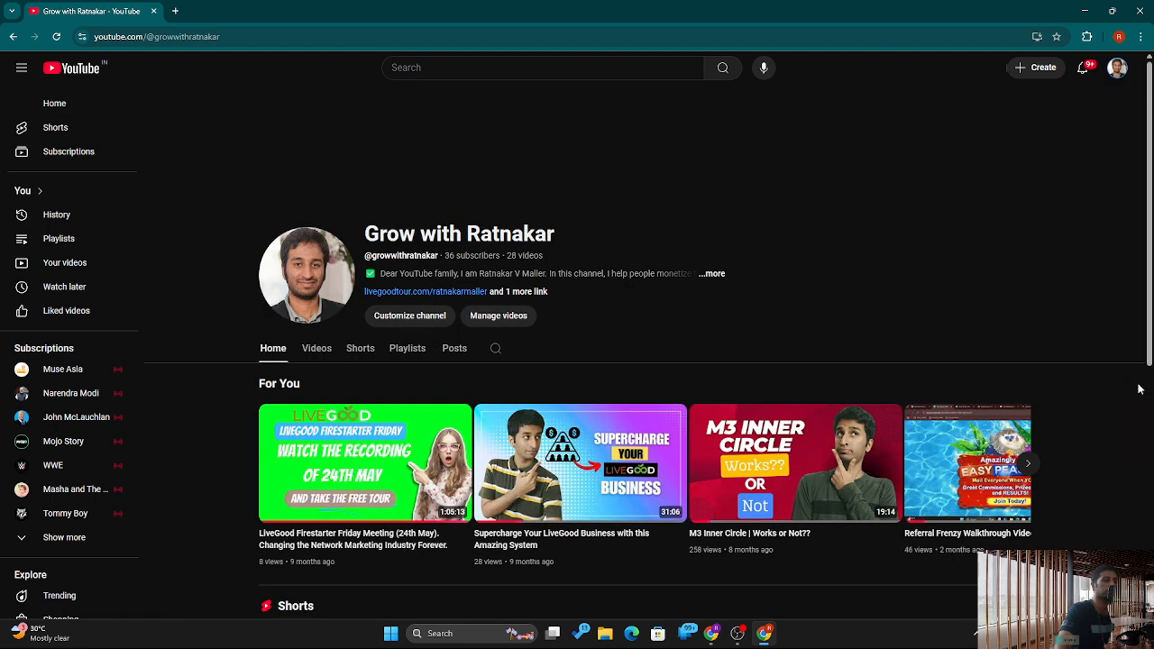
pyautogui.moveTo(1149, 238)
pyautogui.mouseDown()
pyautogui.moveTo(1140, 340)
pyautogui.moveTo(1147, 234)
pyautogui.mouseUp()
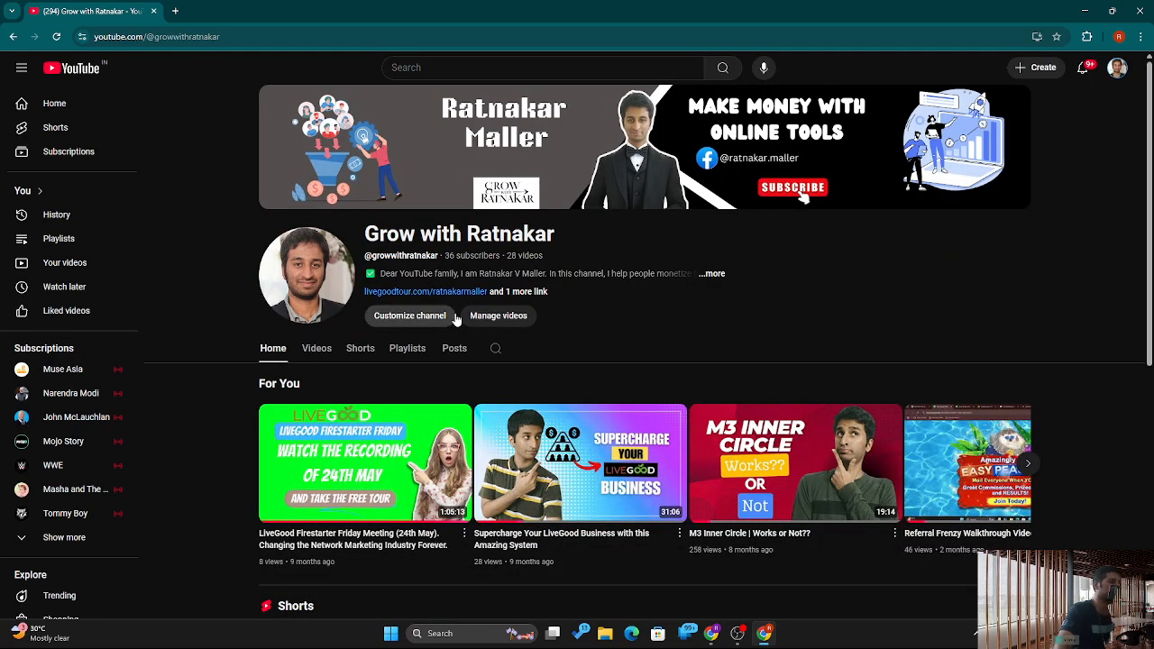
pyautogui.click(499, 316)
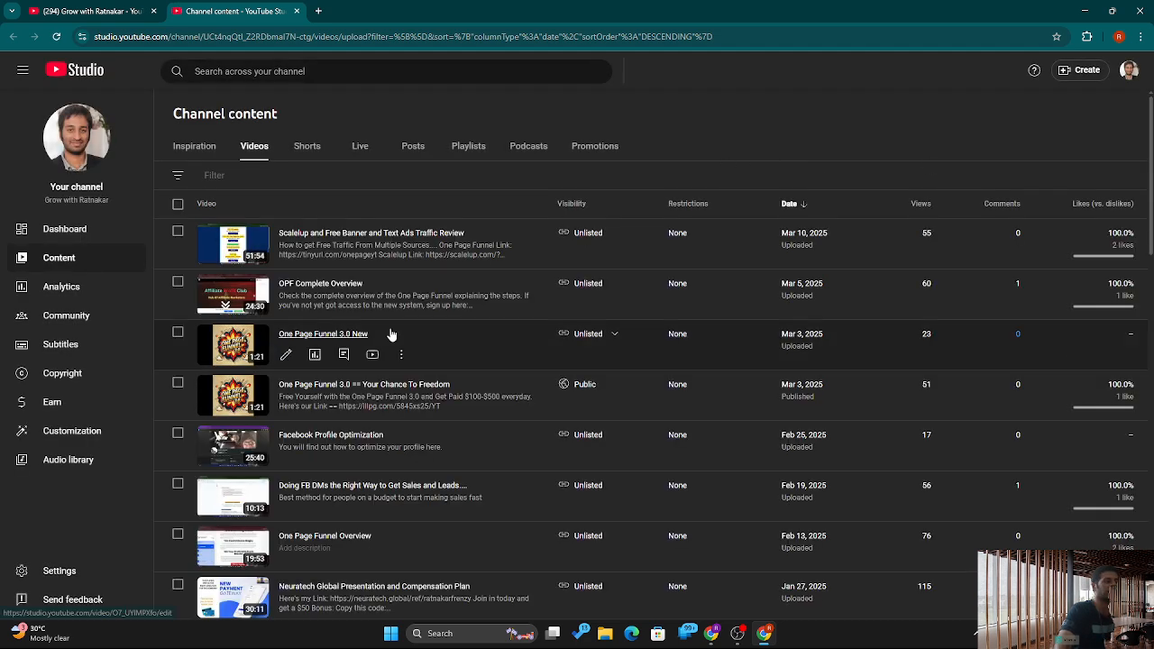
# Step: Open the Mar 10 'Scalelup and Free Banner and Text Ads Traffic Review' video's watch page from Studio
pyautogui.click(317, 234)
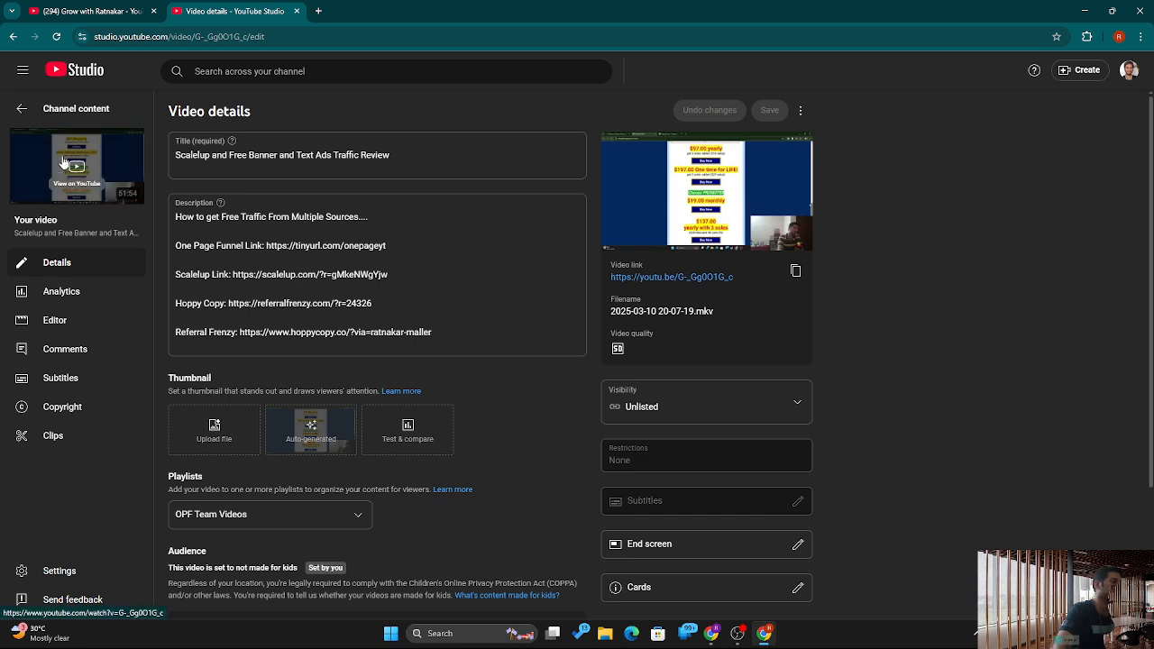
pyautogui.click(70, 183)
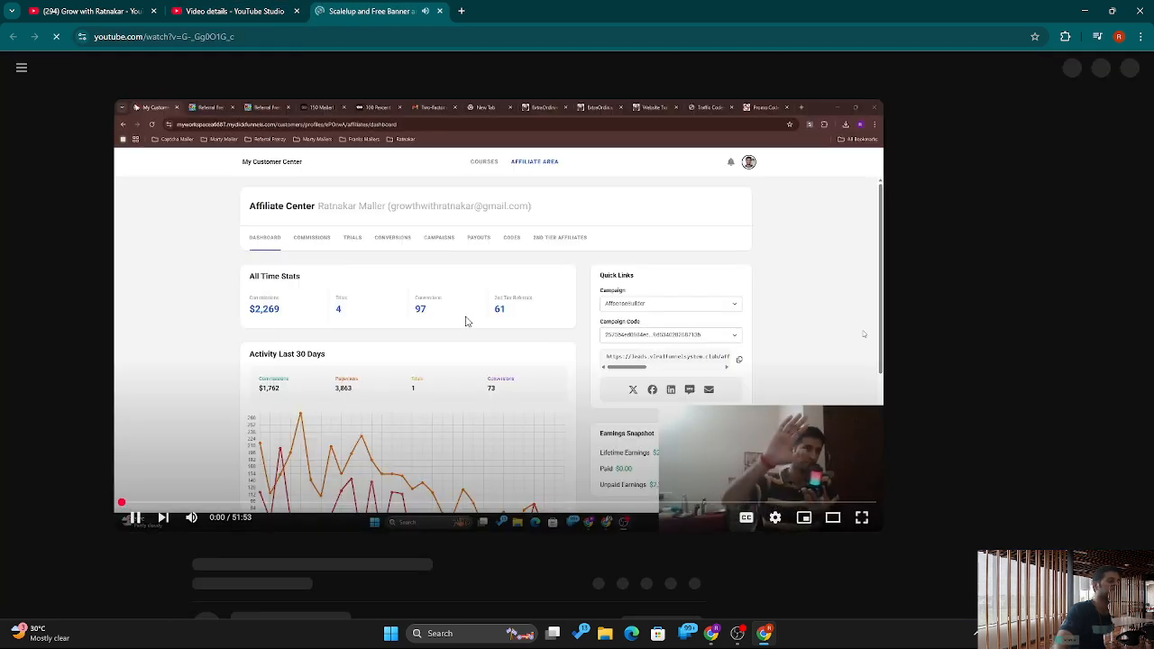
# Step: Pause the review video, select its Share > Embed iframe code, and switch to the channel tab
pyautogui.click(490, 329)
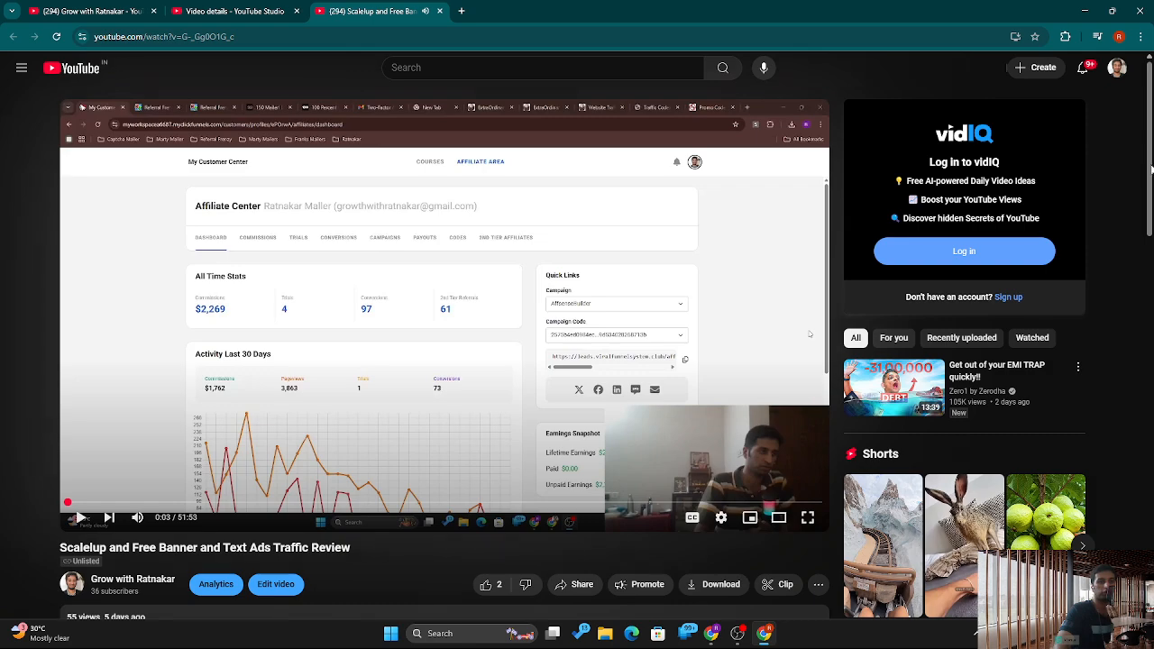
pyautogui.scroll(-5, 1150, 180)
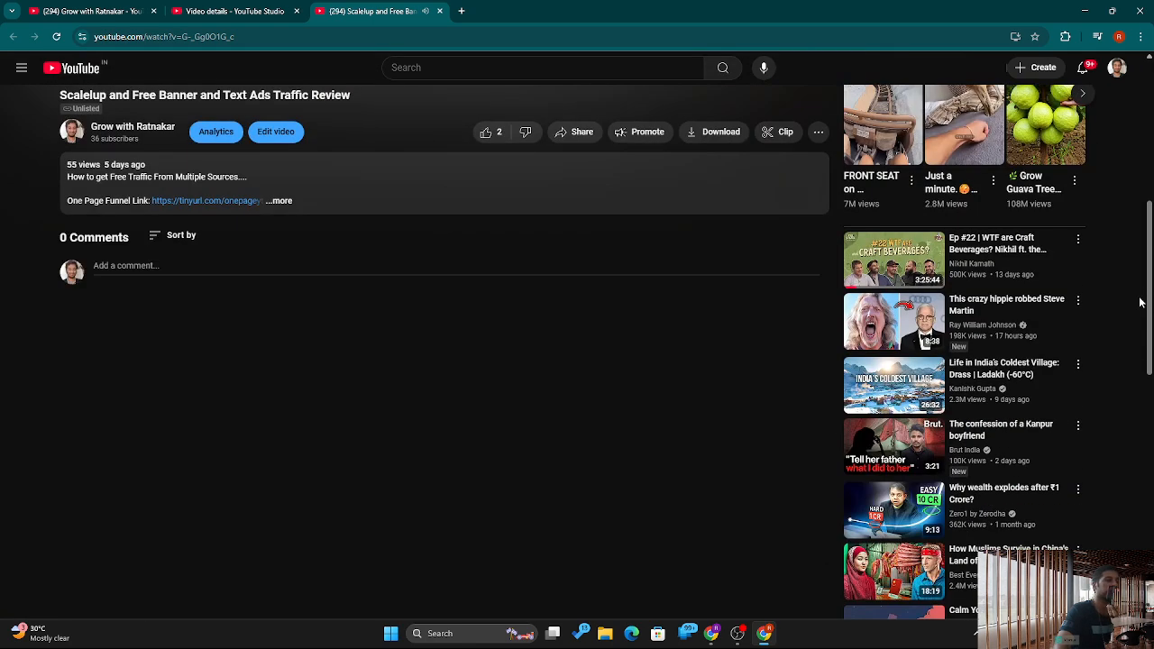
pyautogui.click(582, 132)
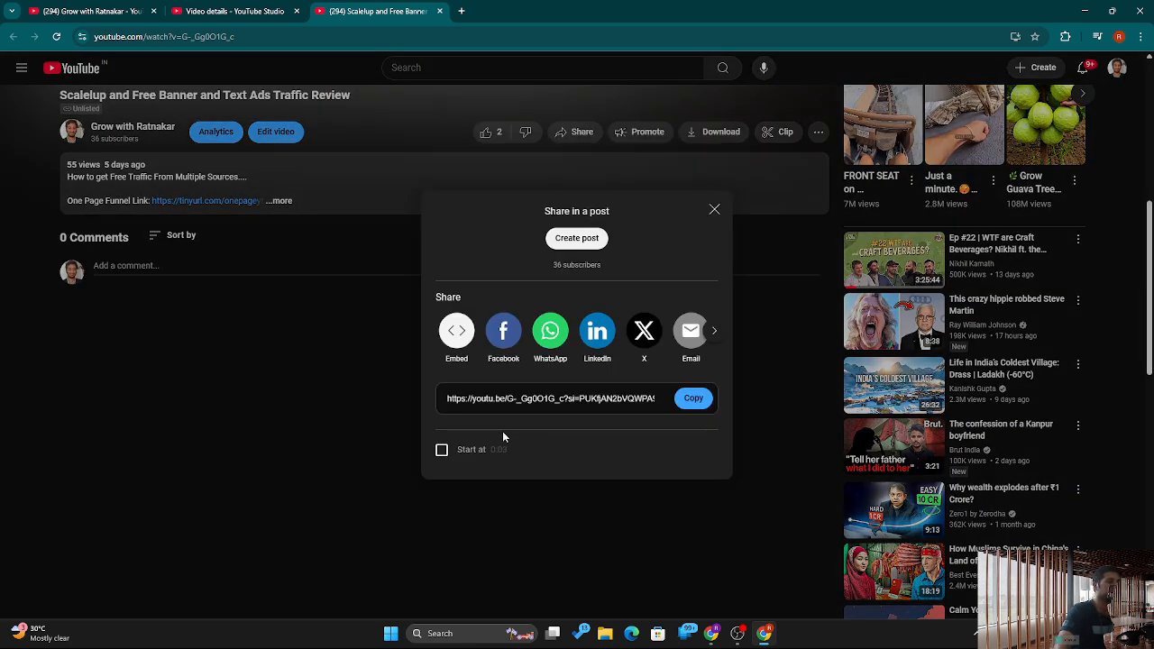
pyautogui.click(456, 333)
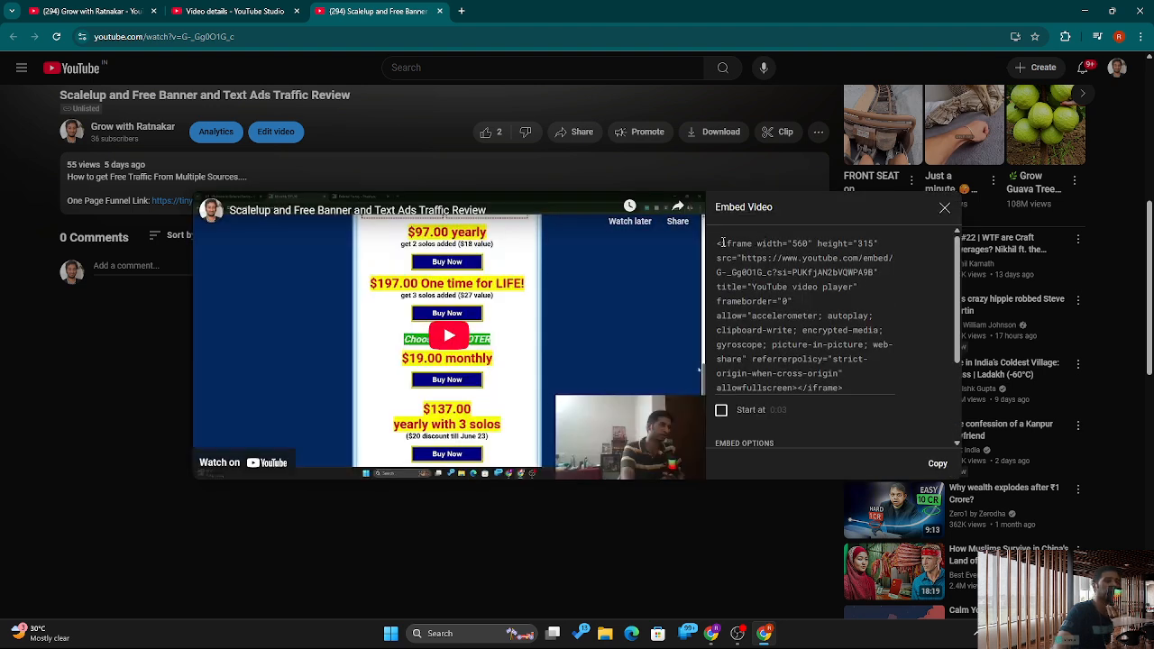
pyautogui.moveTo(719, 244); pyautogui.dragTo(857, 390)
pyautogui.hotkey('ctrl', 'c')
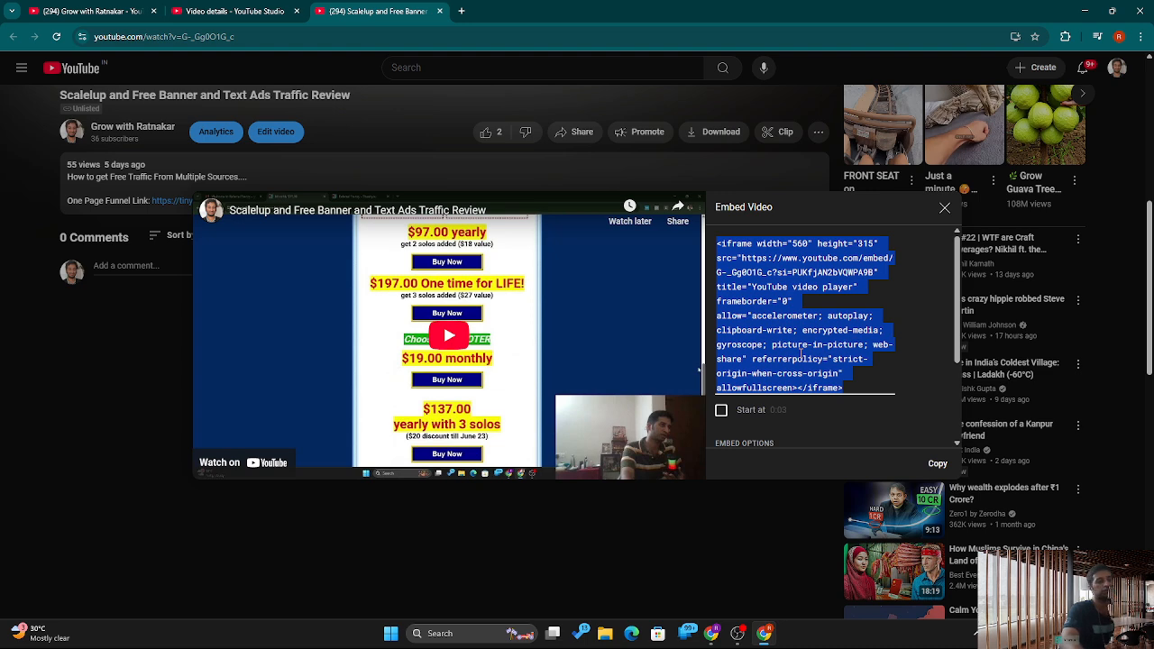
pyautogui.click(205, 12)
pyautogui.click(91, 7)
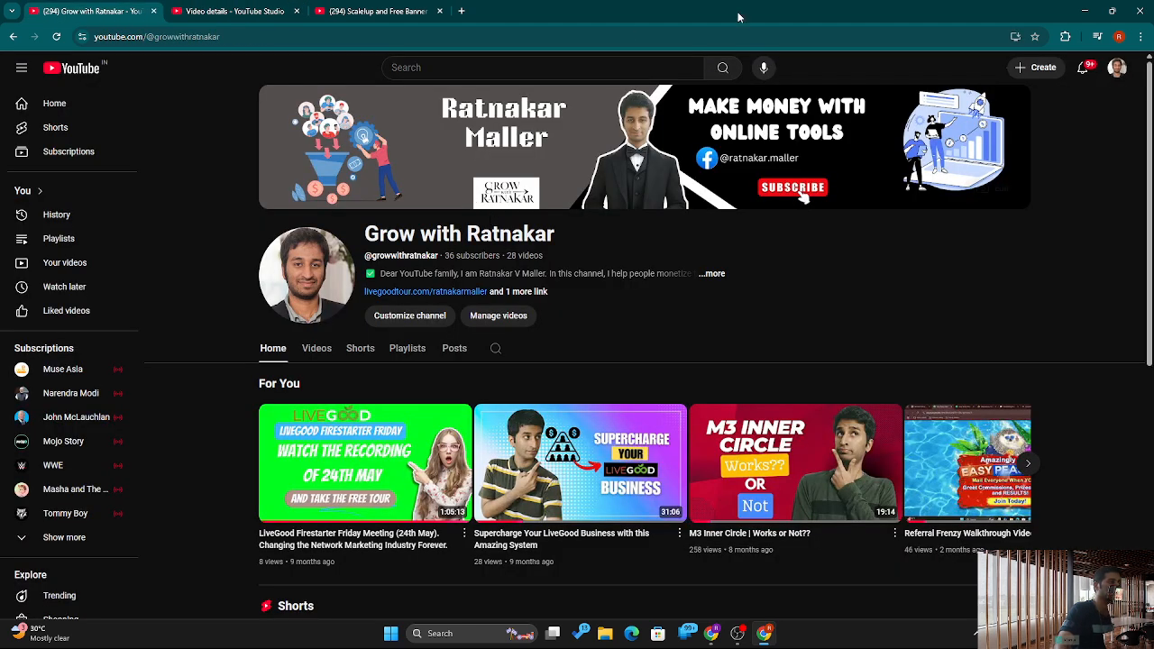
# Step: Bring the other Chrome window forward and return to the Page Builder Online tab
pyautogui.click(712, 635)
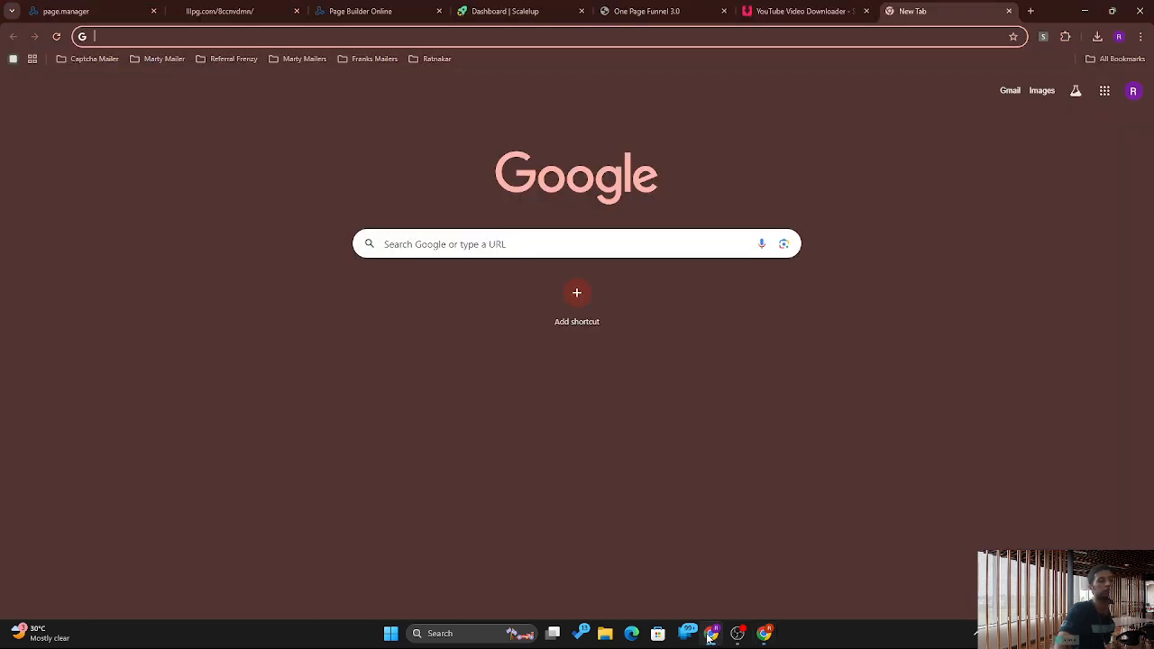
pyautogui.click(397, 7)
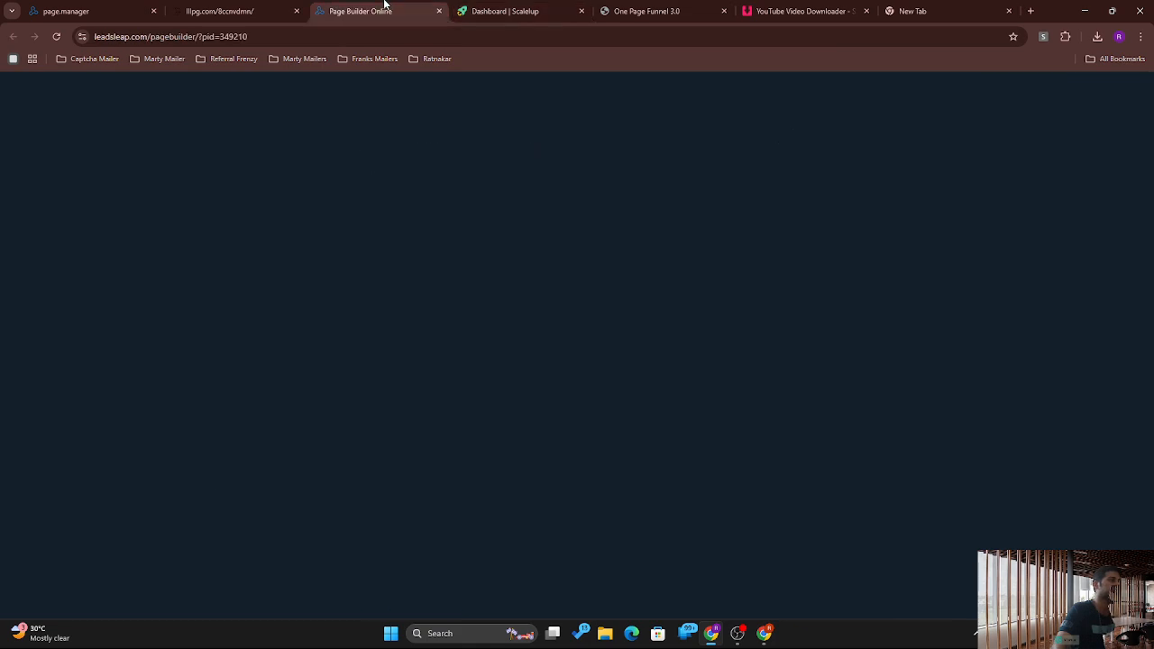
pyautogui.click(248, 9)
pyautogui.click(418, 6)
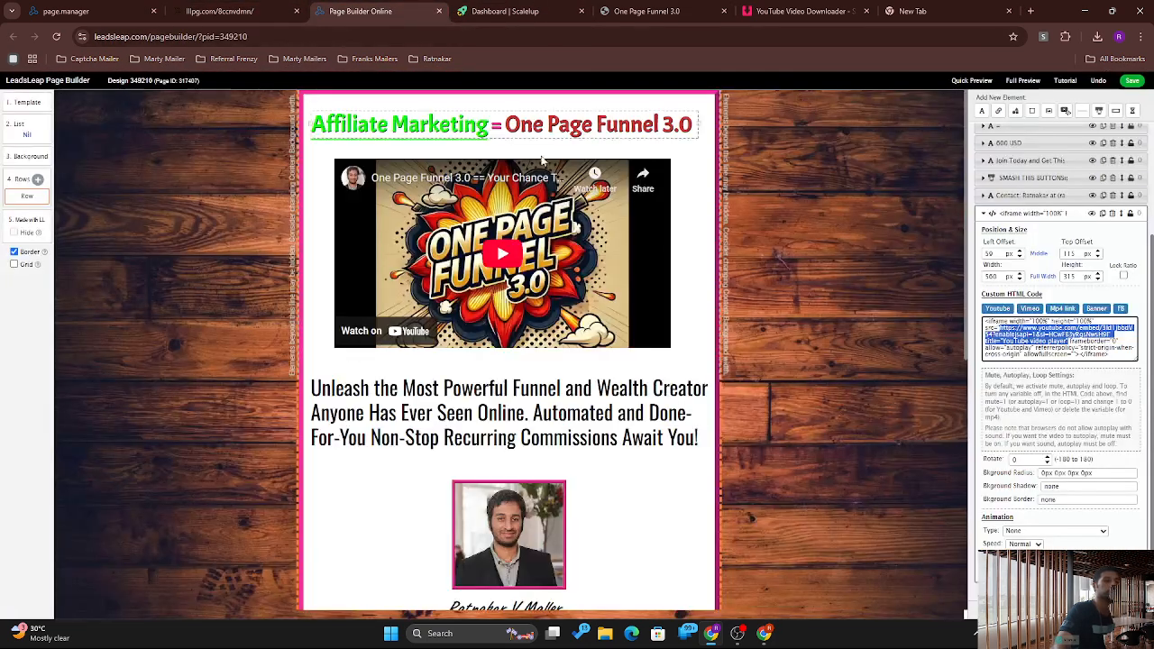
# Step: Select the video element and highlight all of its Custom HTML iframe embed code
pyautogui.click(505, 236)
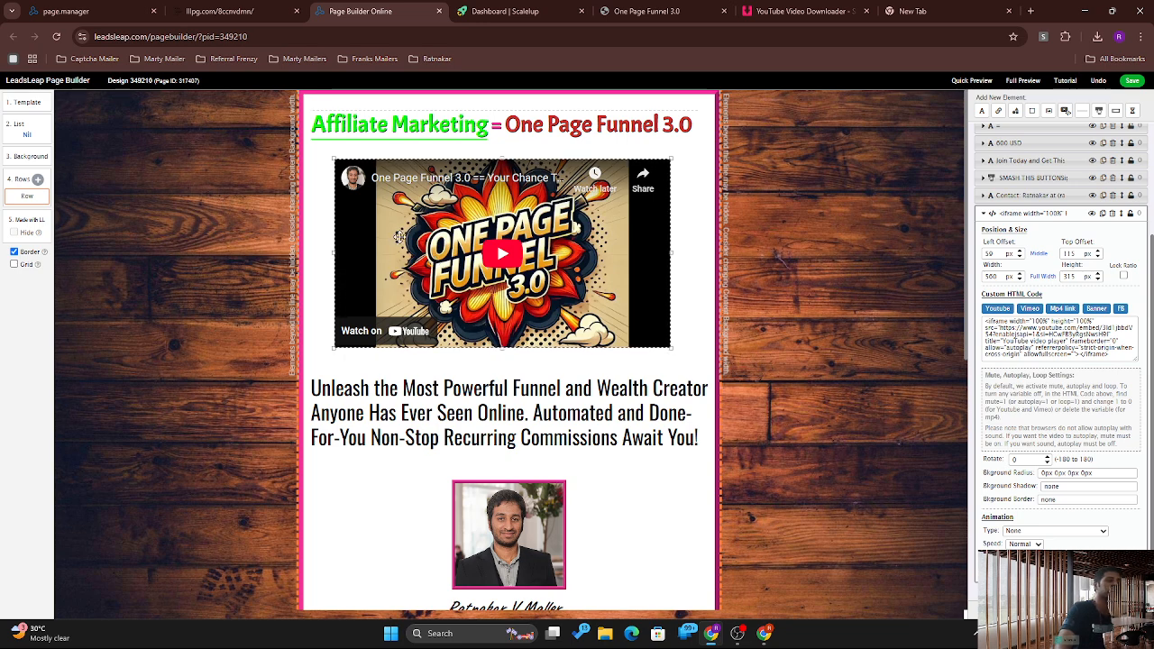
pyautogui.moveTo(1003, 328); pyautogui.dragTo(1082, 342)
pyautogui.click(1073, 341)
pyautogui.hotkey('ctrl', 'a')
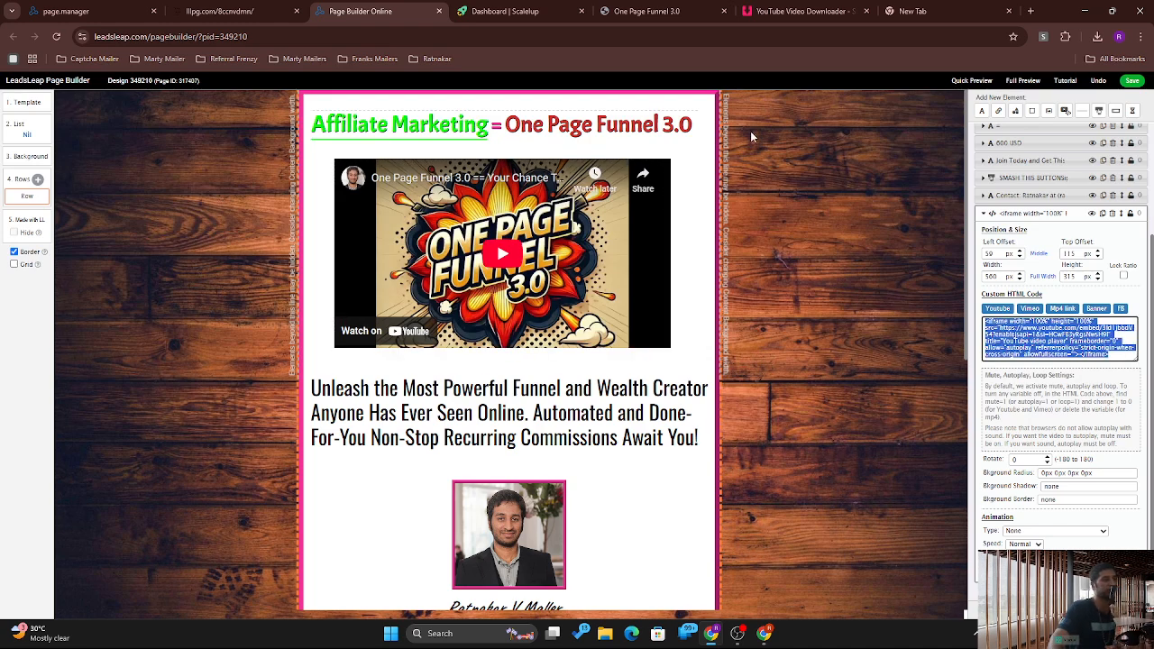
pyautogui.click(572, 205)
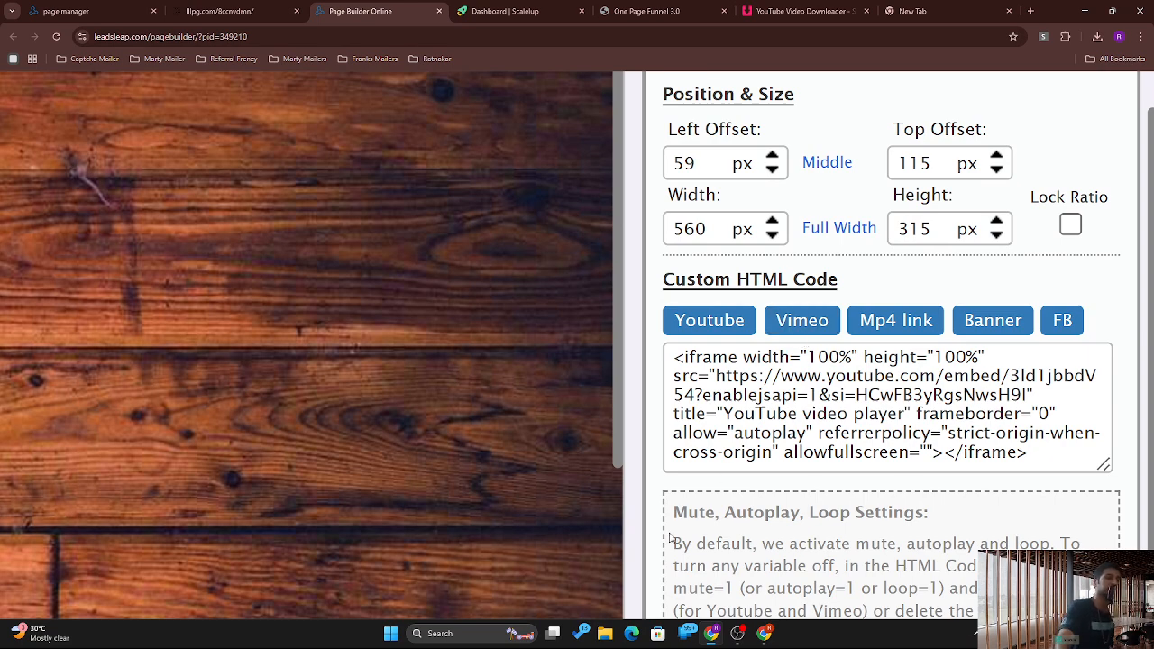
# Step: Play and pause the embedded video on the published page, dismiss More videos, then return to the builder
pyautogui.click(276, 7)
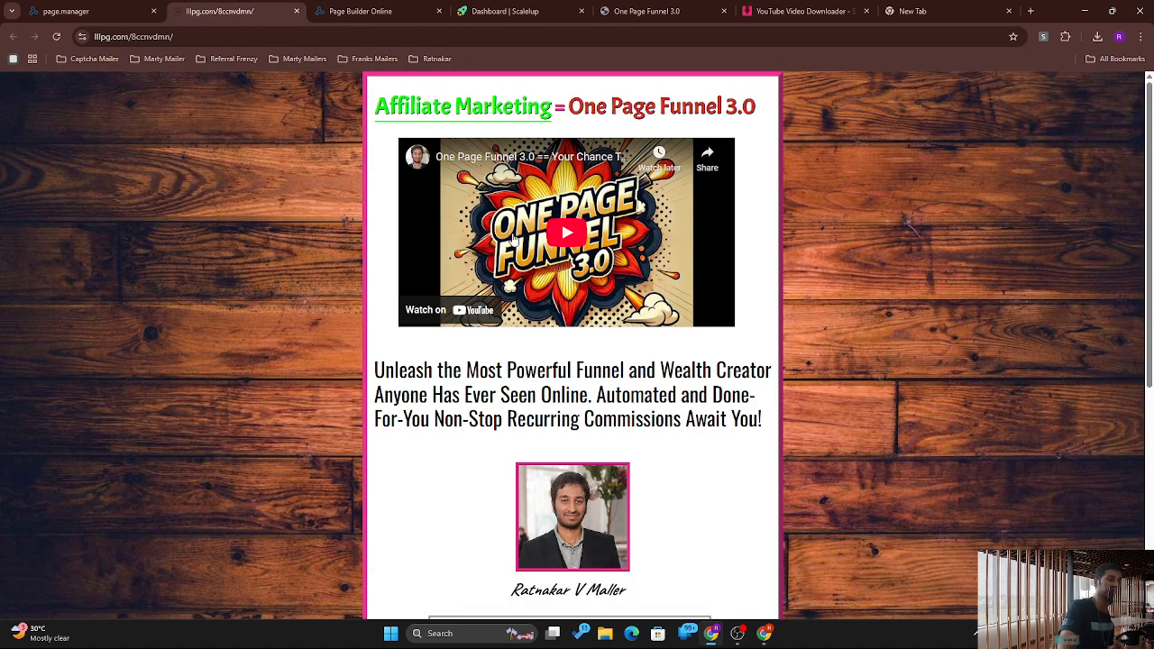
pyautogui.click(573, 236)
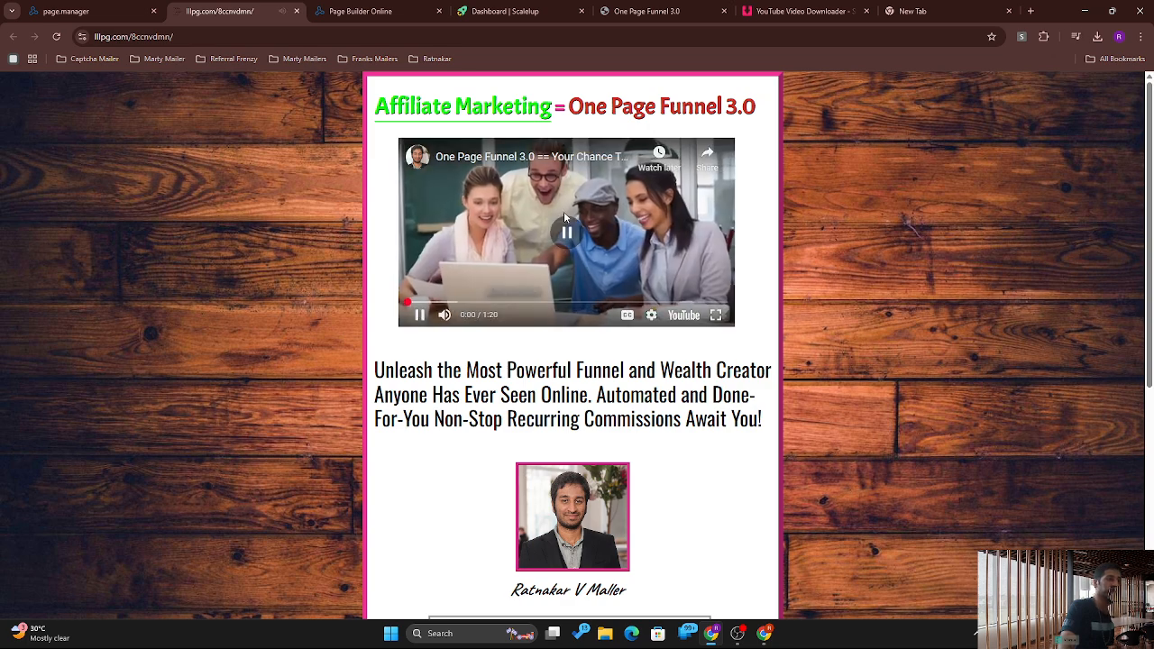
pyautogui.click(670, 298)
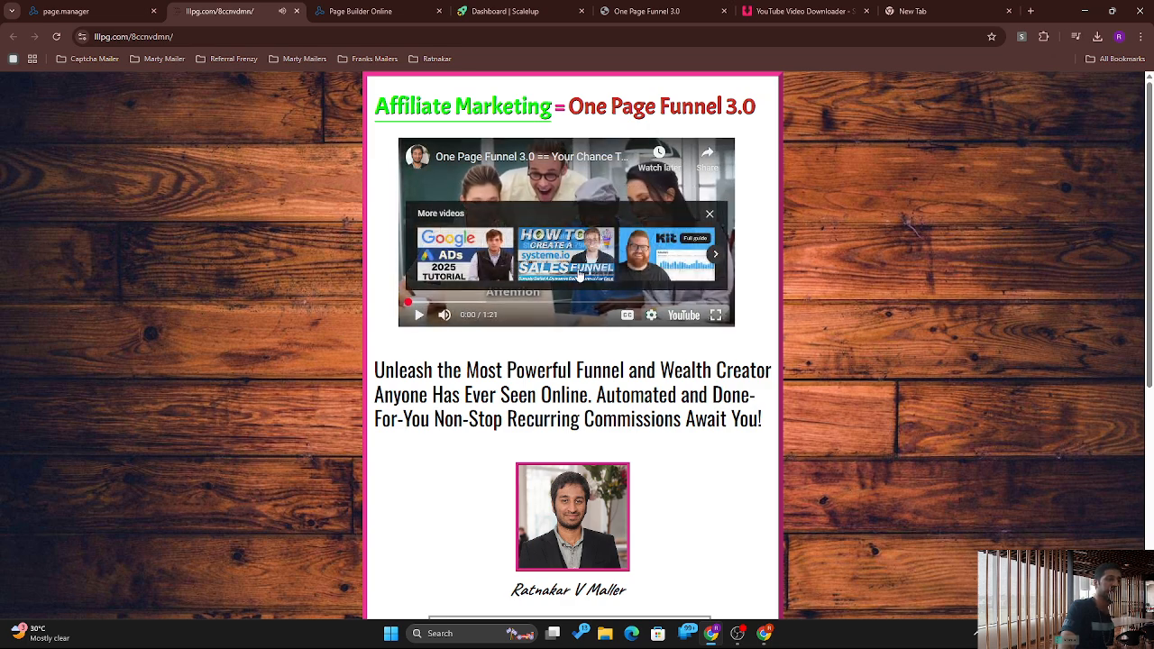
pyautogui.click(716, 256)
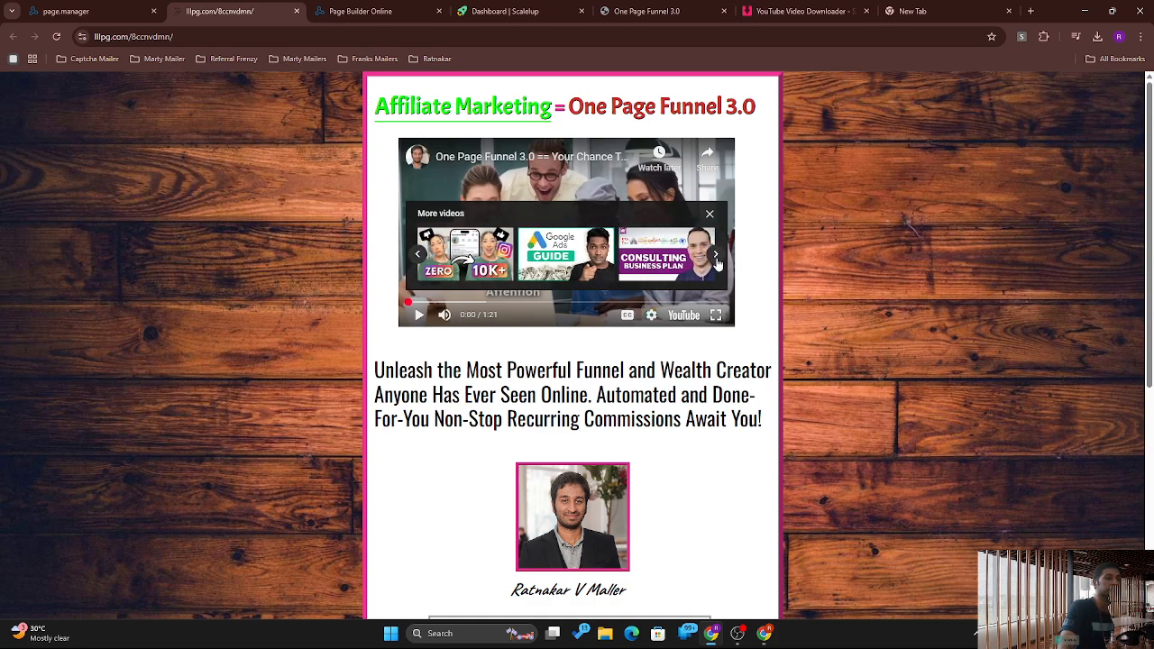
pyautogui.click(710, 215)
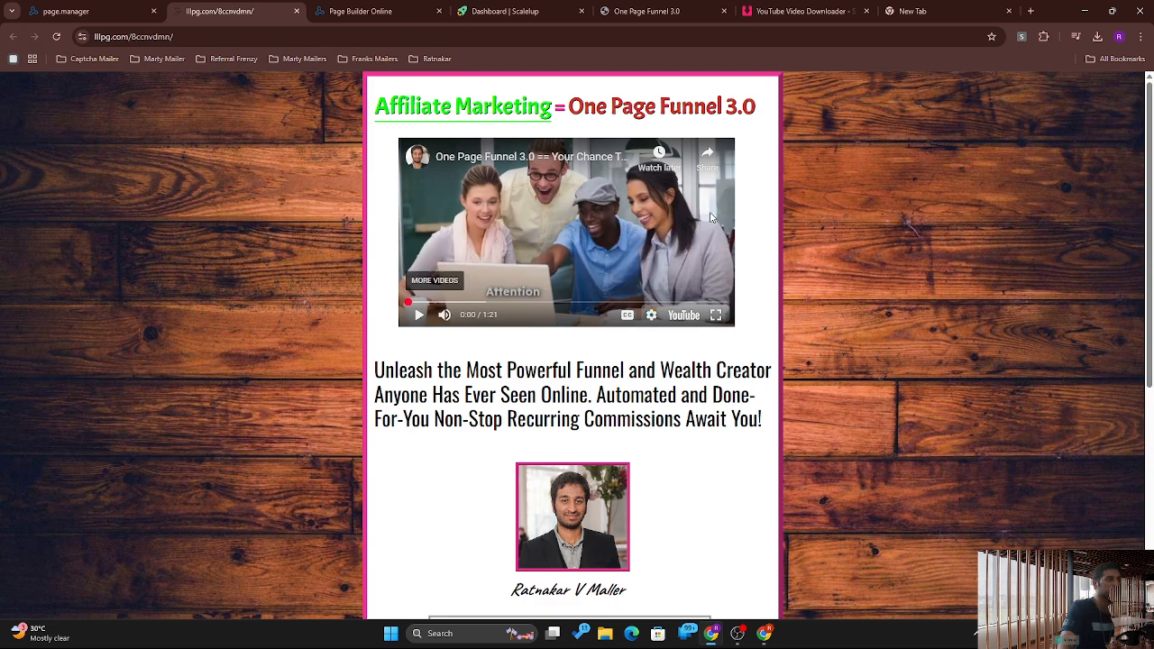
pyautogui.click(424, 4)
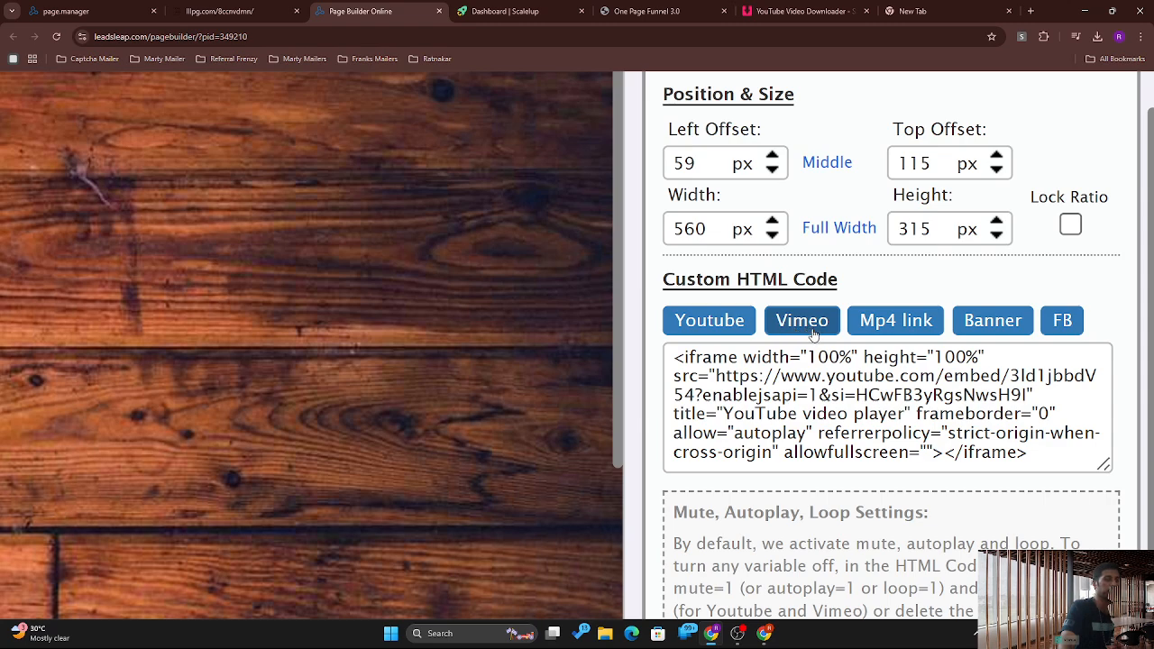
# Step: Replace the Custom HTML code with the Scalelup traffic review video's iframe embed and refresh the preview
pyautogui.tripleClick(809, 377)
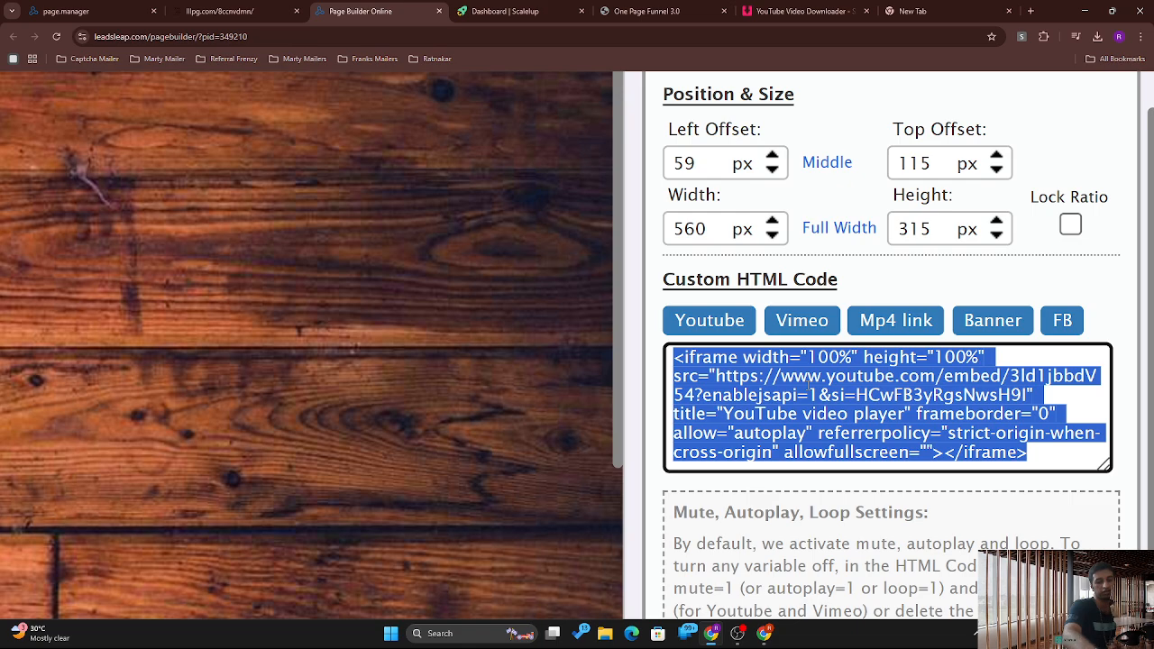
pyautogui.hotkey('ctrl', 'v')
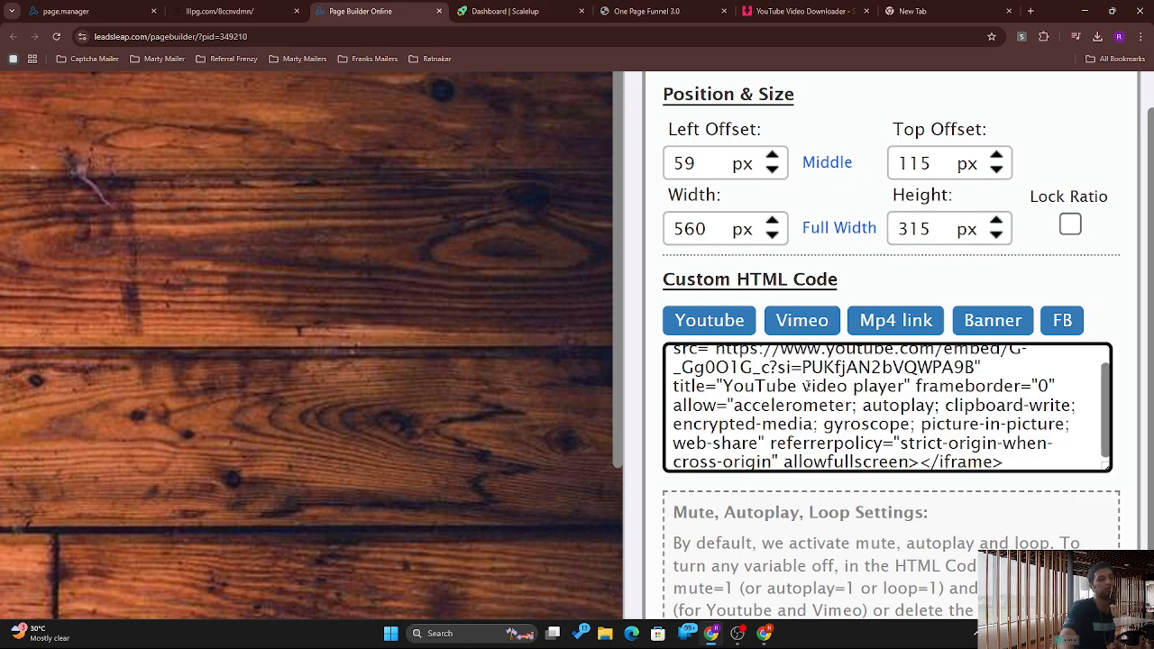
pyautogui.hotkey('ctrl', '0')
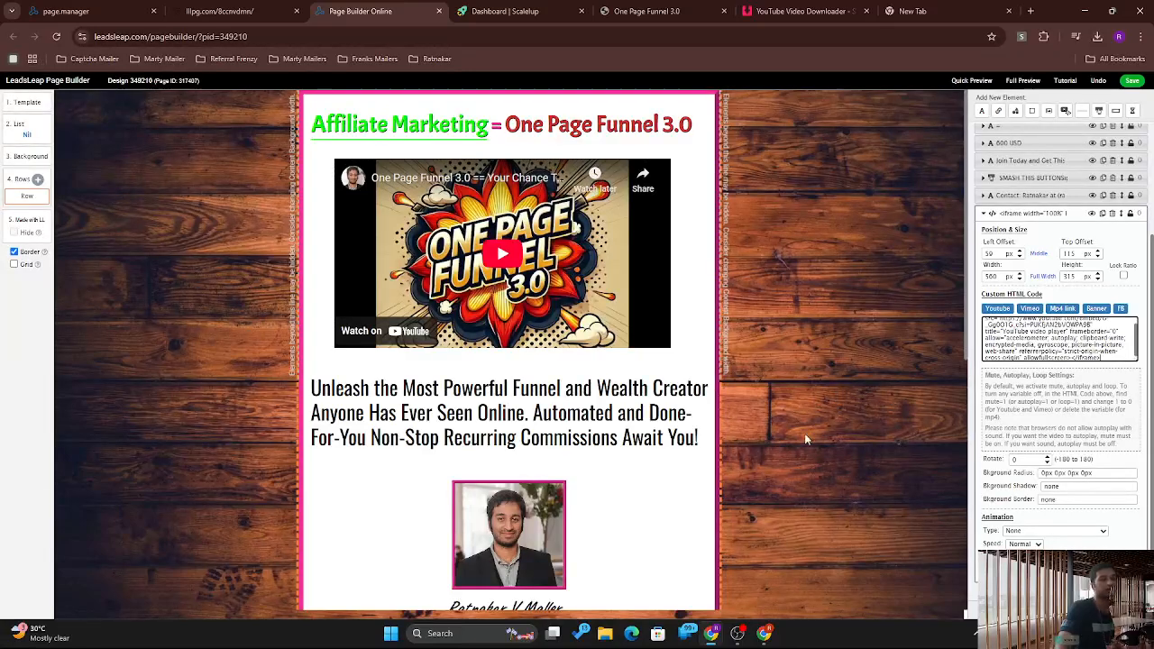
pyautogui.click(879, 395)
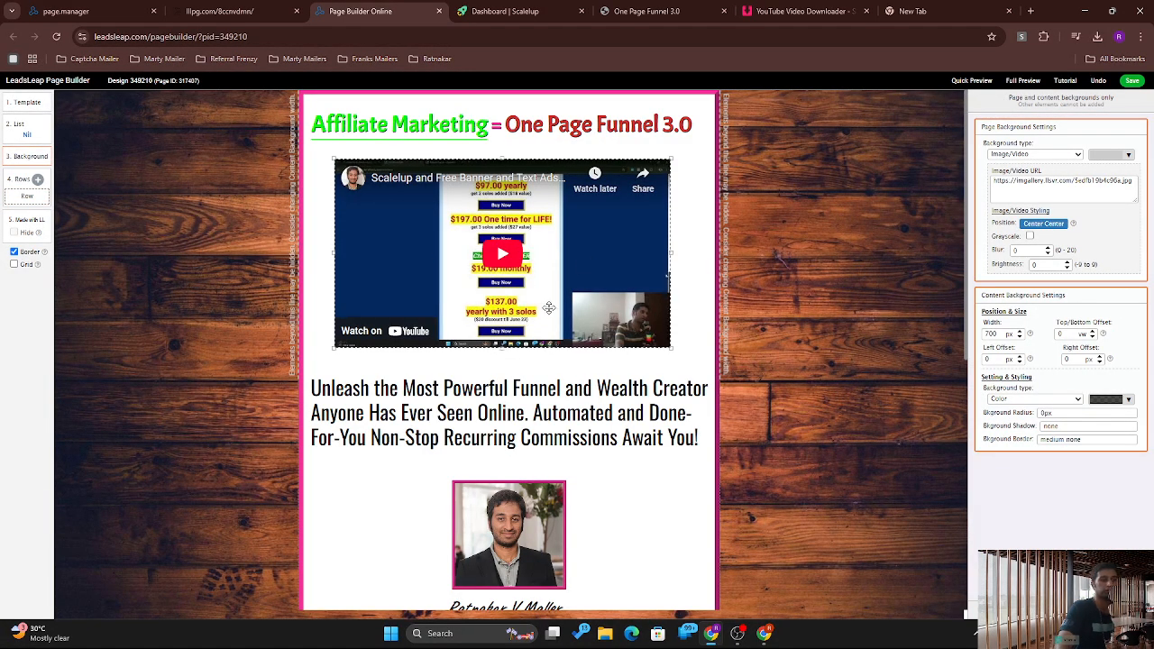
pyautogui.click(531, 288)
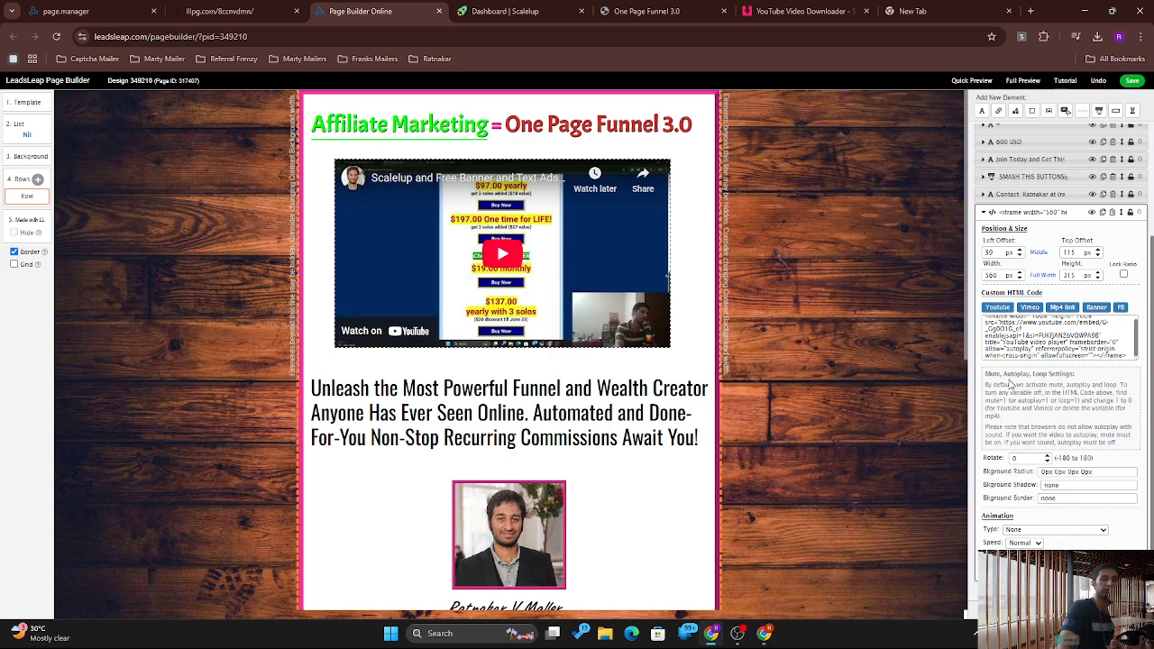
pyautogui.scroll(-2, 536, 377)
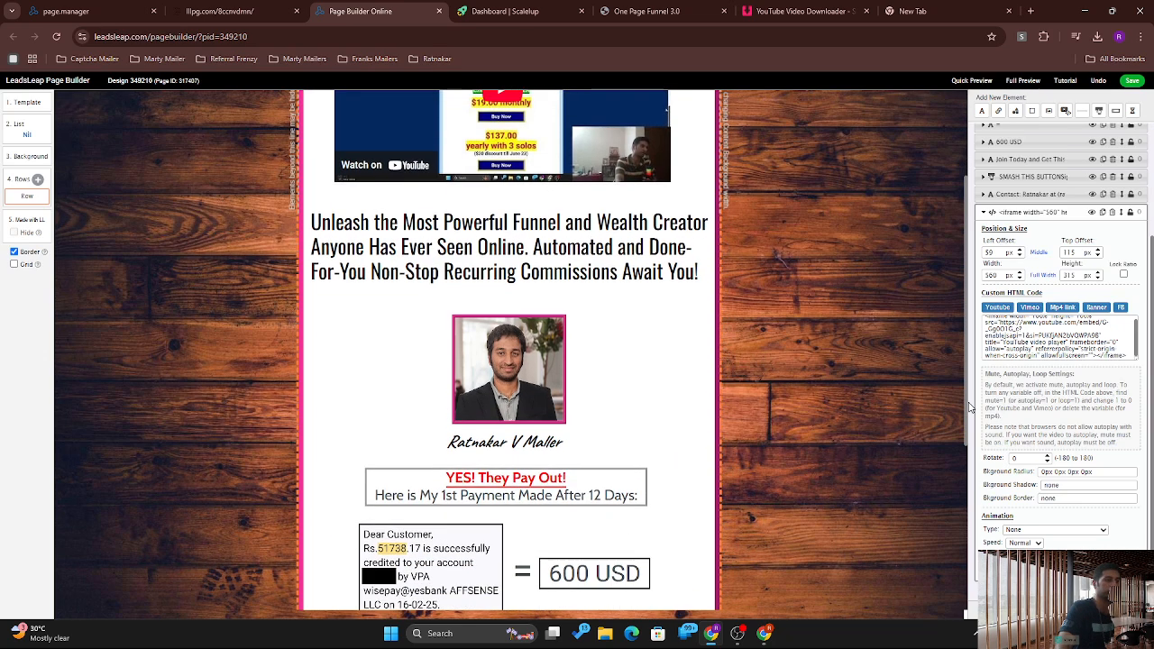
# Step: Inspect the profile photo's image address, the built-in image library and the page background settings
pyautogui.click(506, 366)
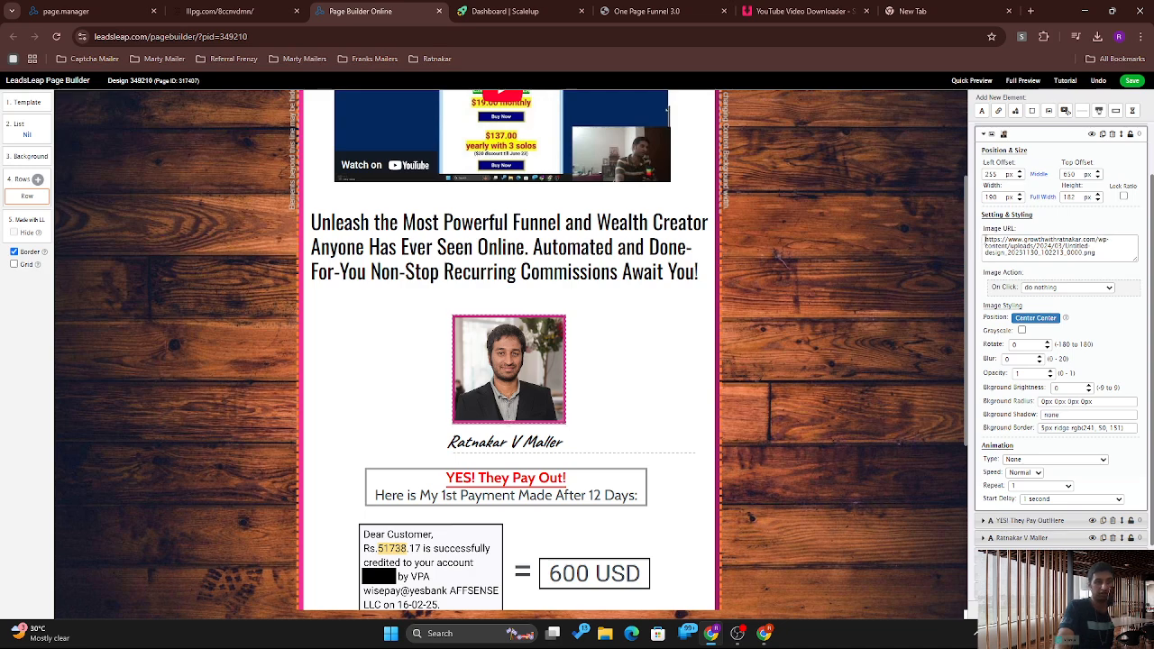
pyautogui.moveTo(985, 240); pyautogui.dragTo(1092, 256)
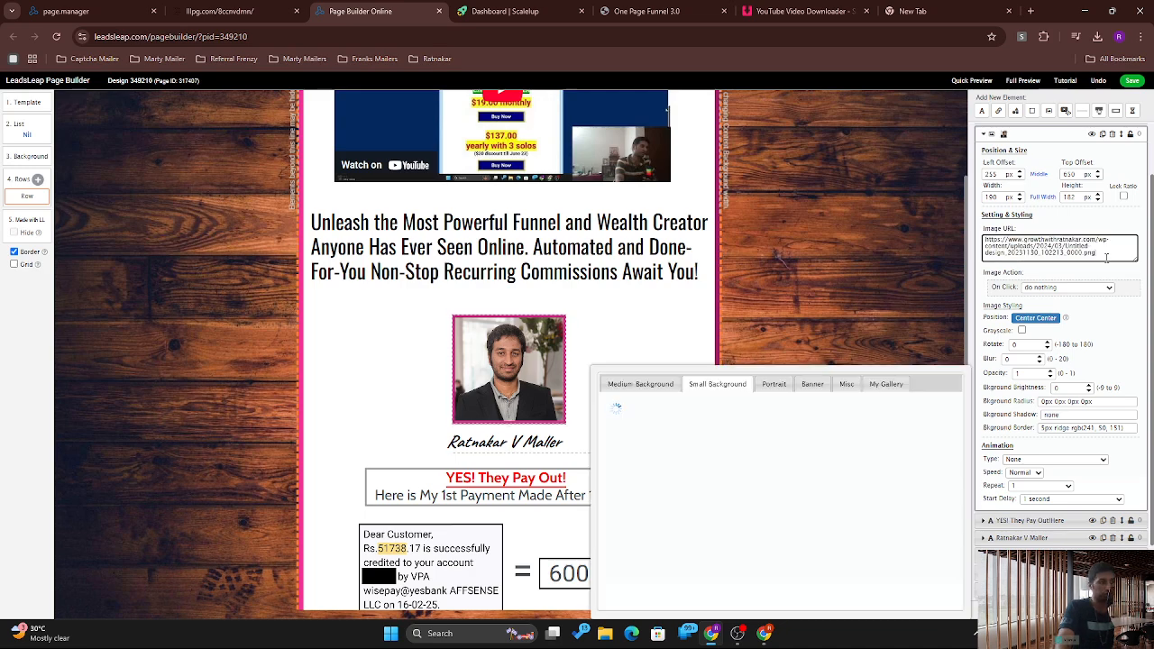
pyautogui.click(582, 354)
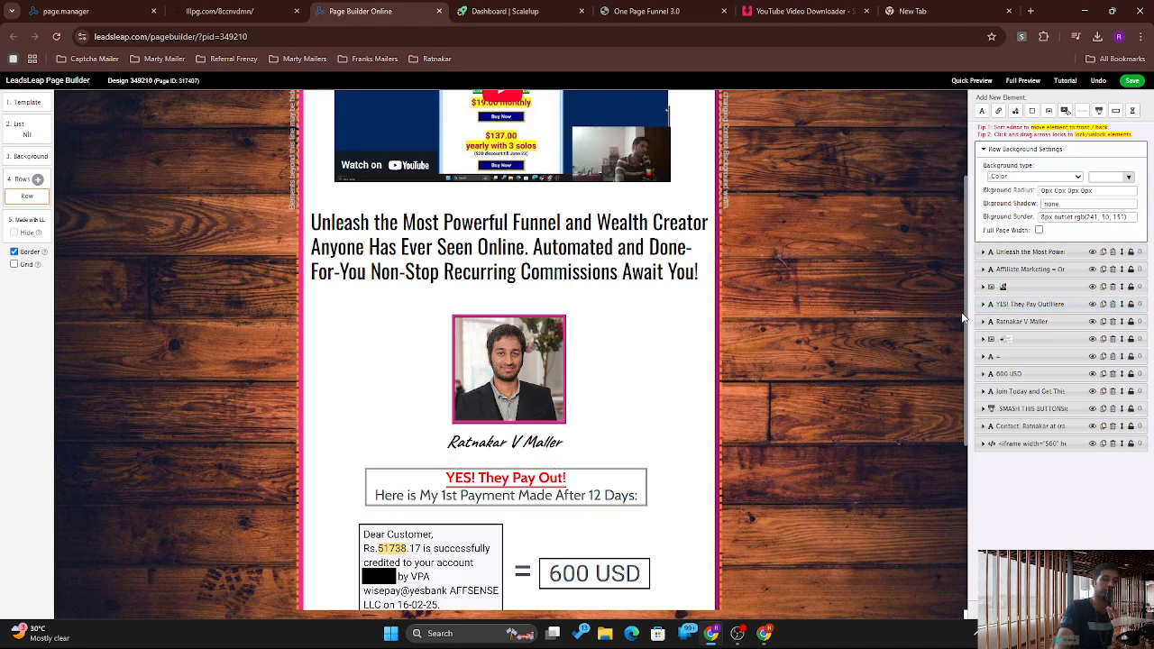
pyautogui.click(961, 330)
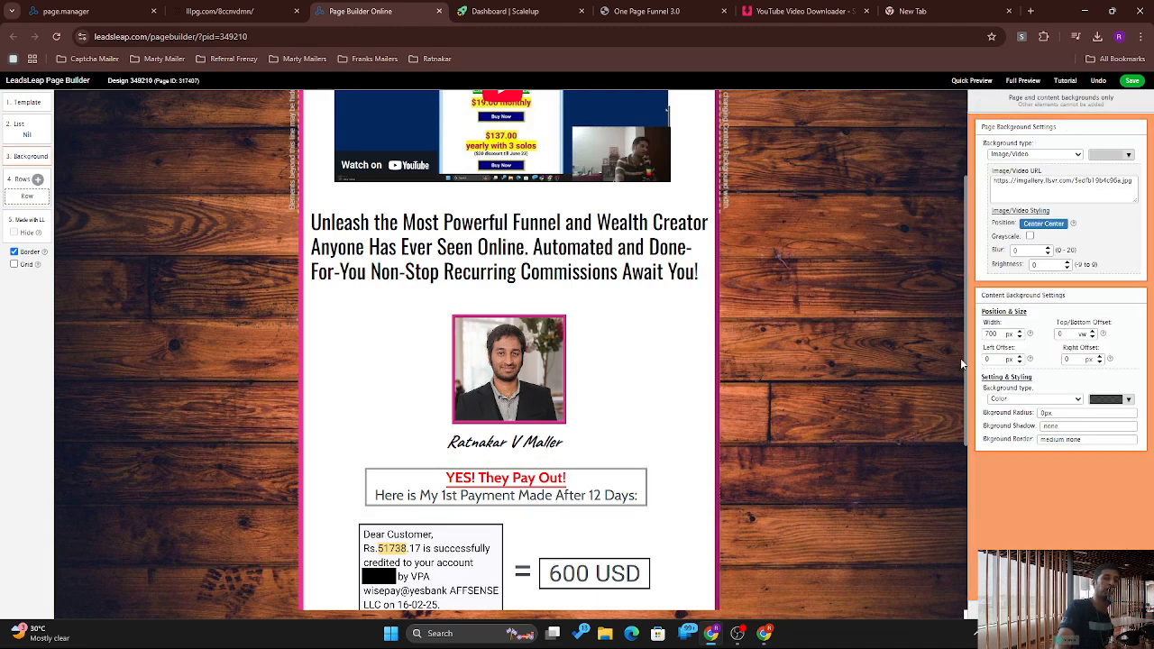
pyautogui.scroll(-4, 965, 368)
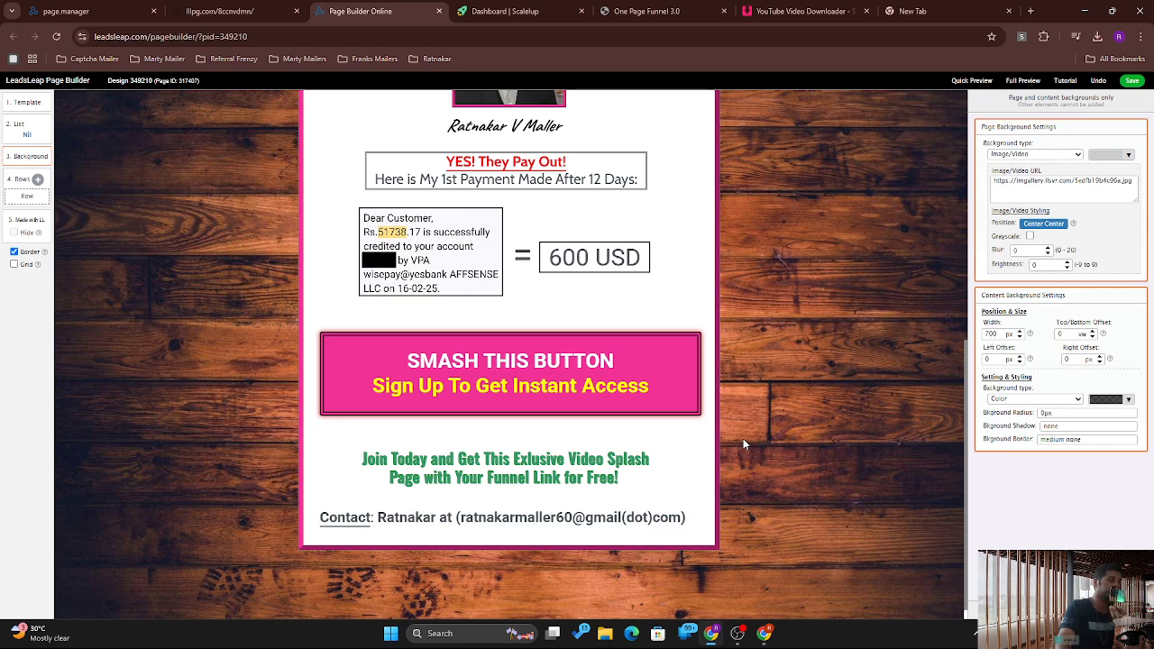
# Step: Check the Contact line, then select the SMASH THIS BUTTON element's Go To URL
pyautogui.click(434, 521)
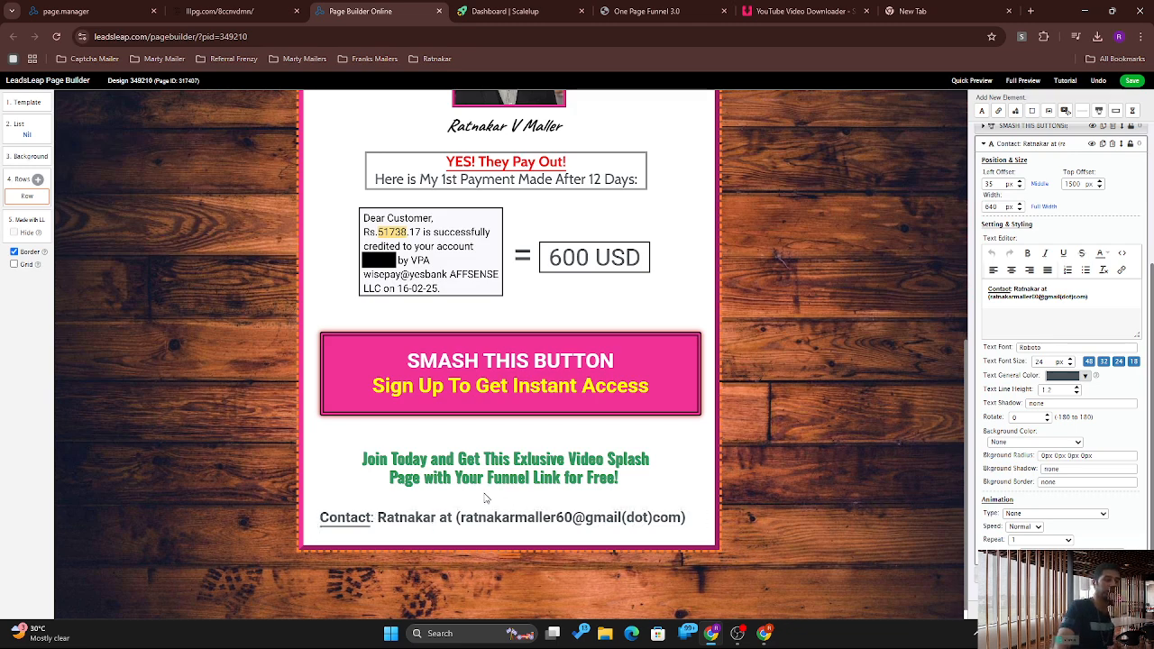
pyautogui.click(507, 365)
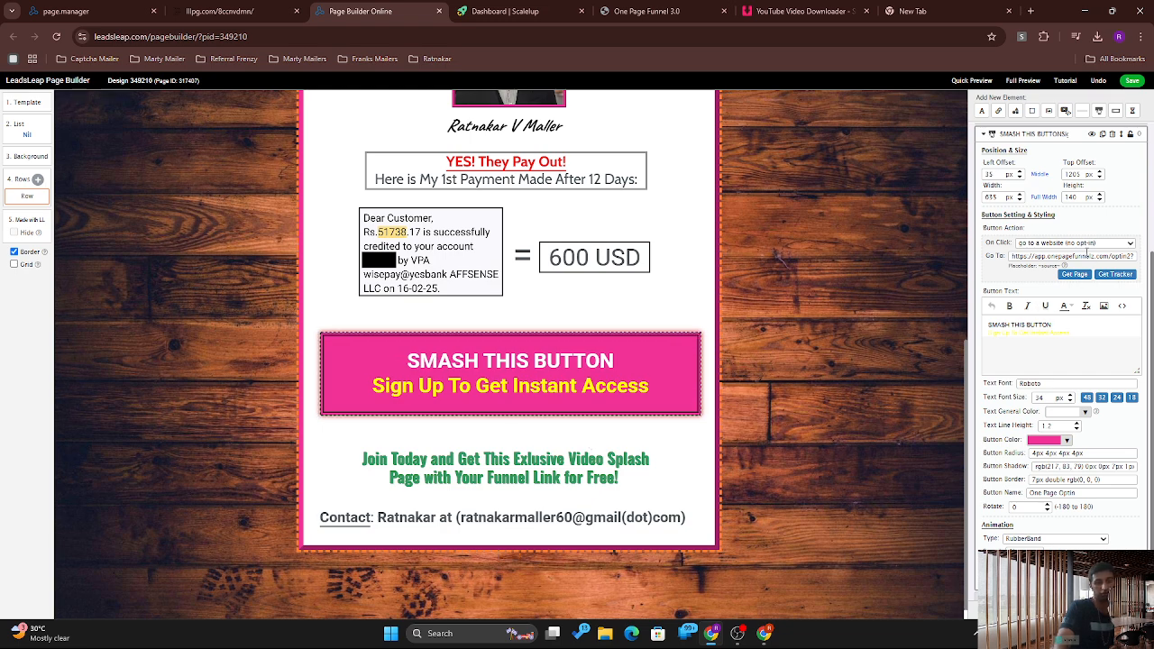
pyautogui.tripleClick(1089, 256)
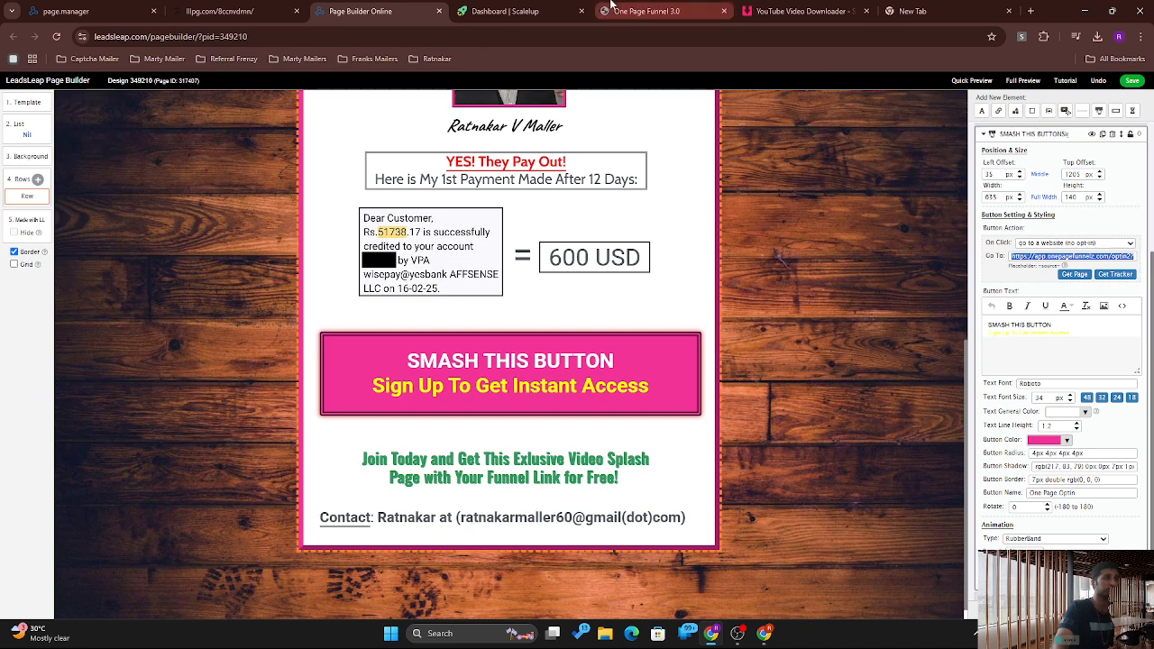
# Step: Copy the OPTIN PAGE 2 link from One Page Funnel 3.0's Capture Pages, then return to the builder
pyautogui.click(610, 5)
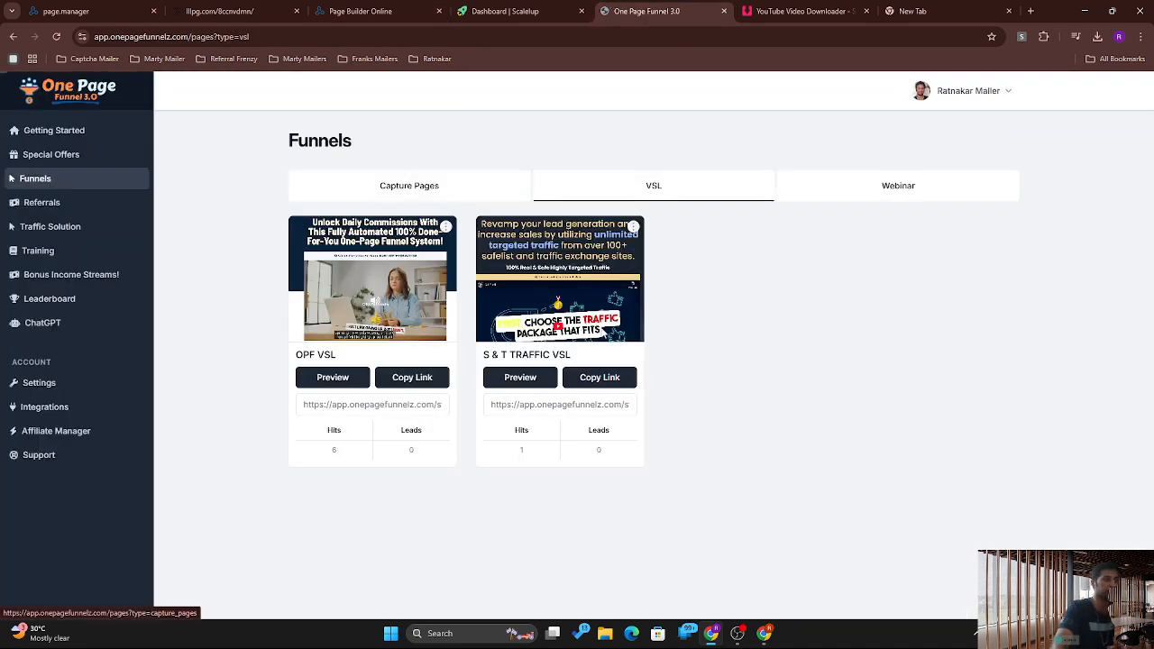
pyautogui.click(409, 186)
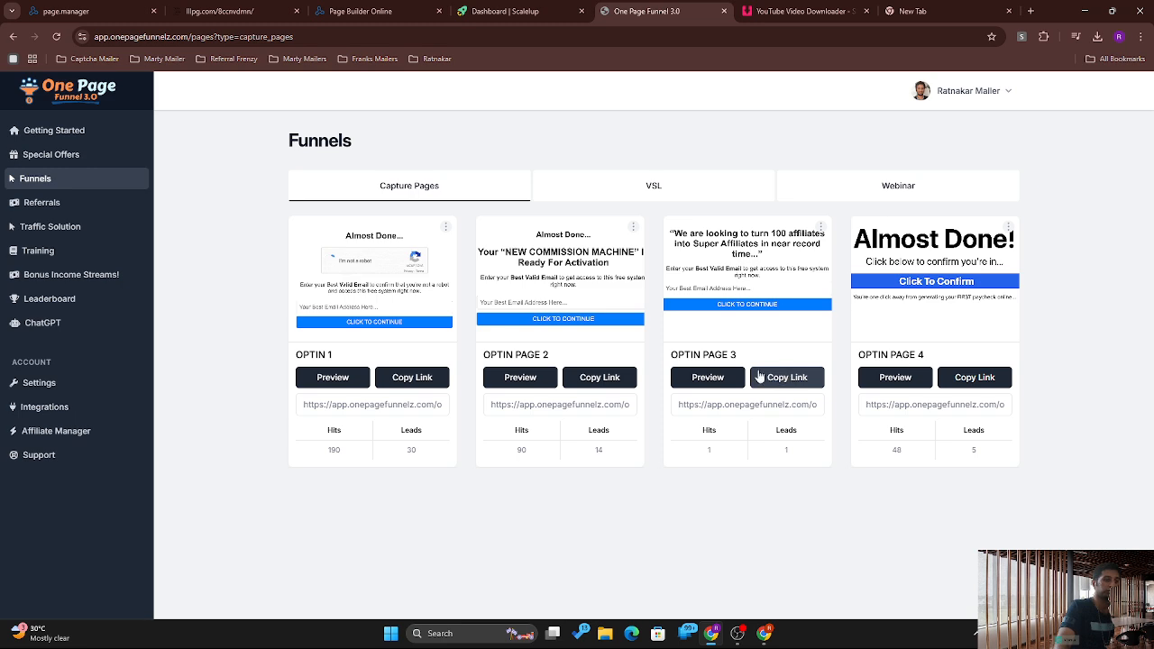
pyautogui.click(596, 379)
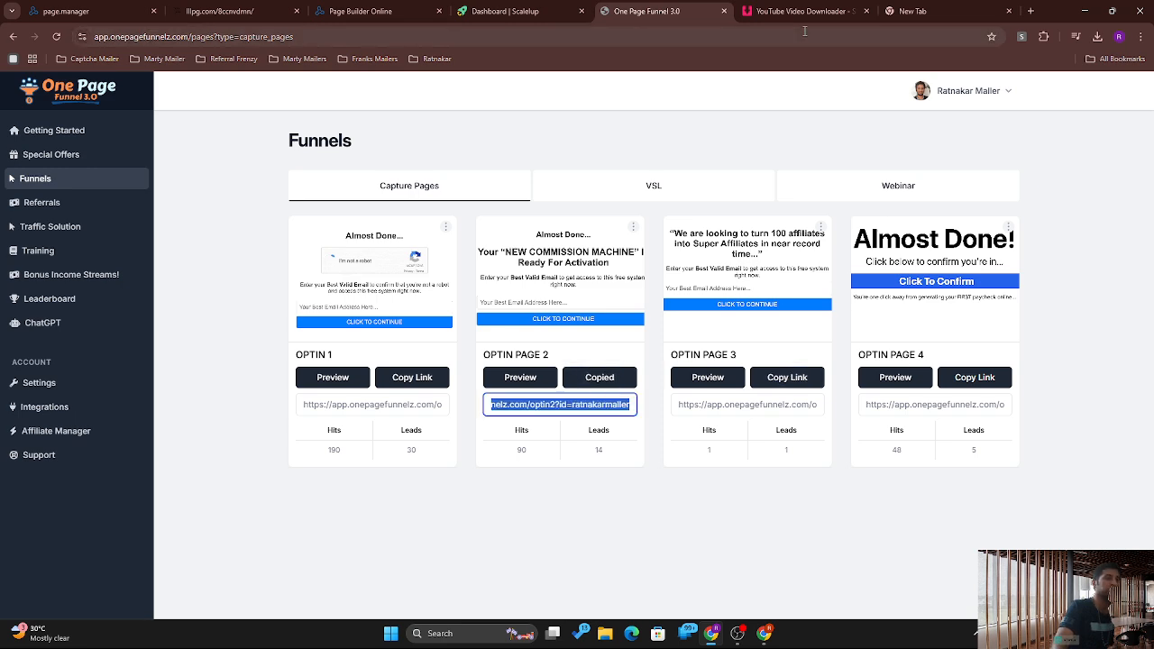
pyautogui.click(514, 11)
pyautogui.click(356, 10)
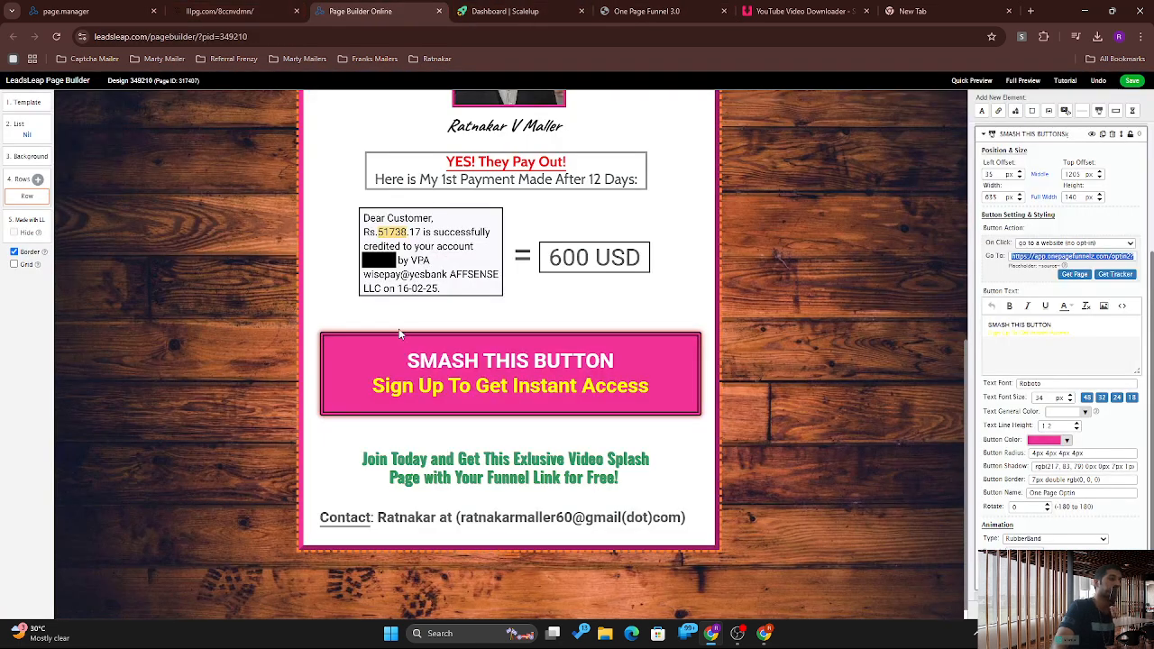
# Step: Keep the button on go-to-website, replace its Go To URL with the OPTIN PAGE 2 link, and open Page Manager
pyautogui.click(504, 412)
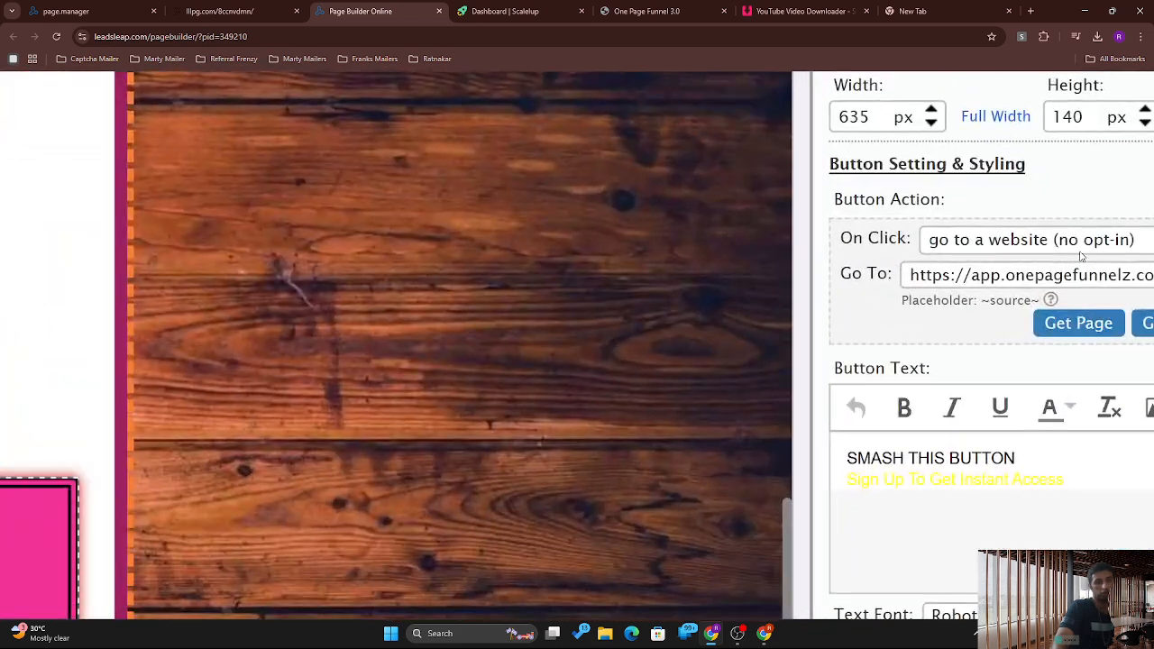
pyautogui.click(1082, 257)
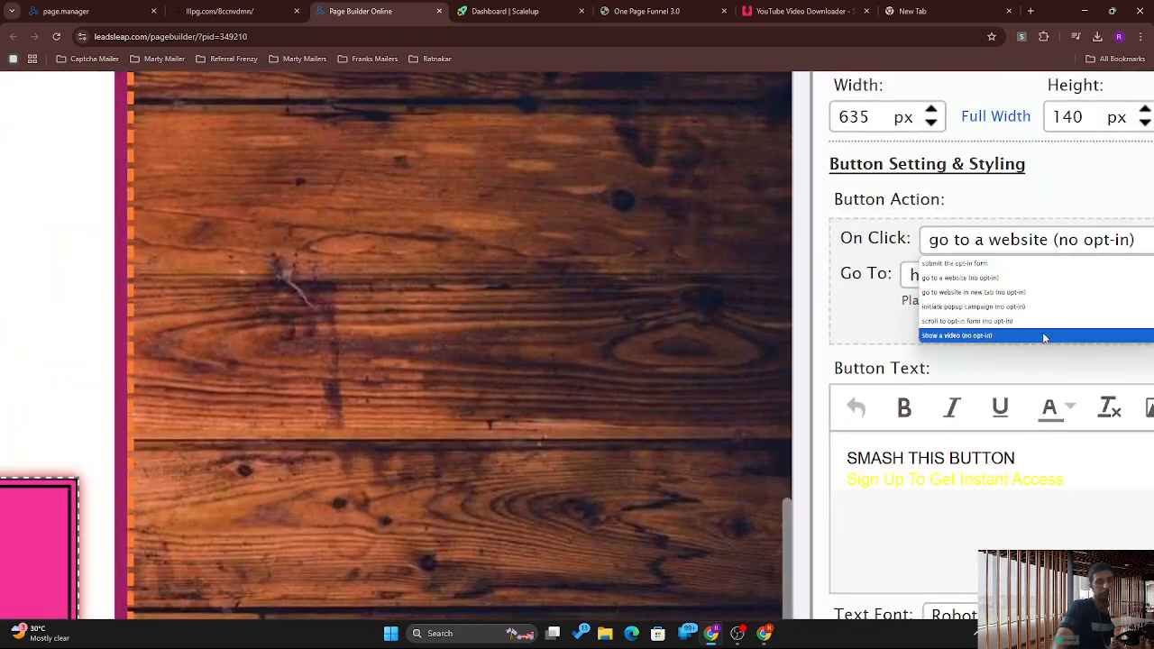
pyautogui.click(956, 285)
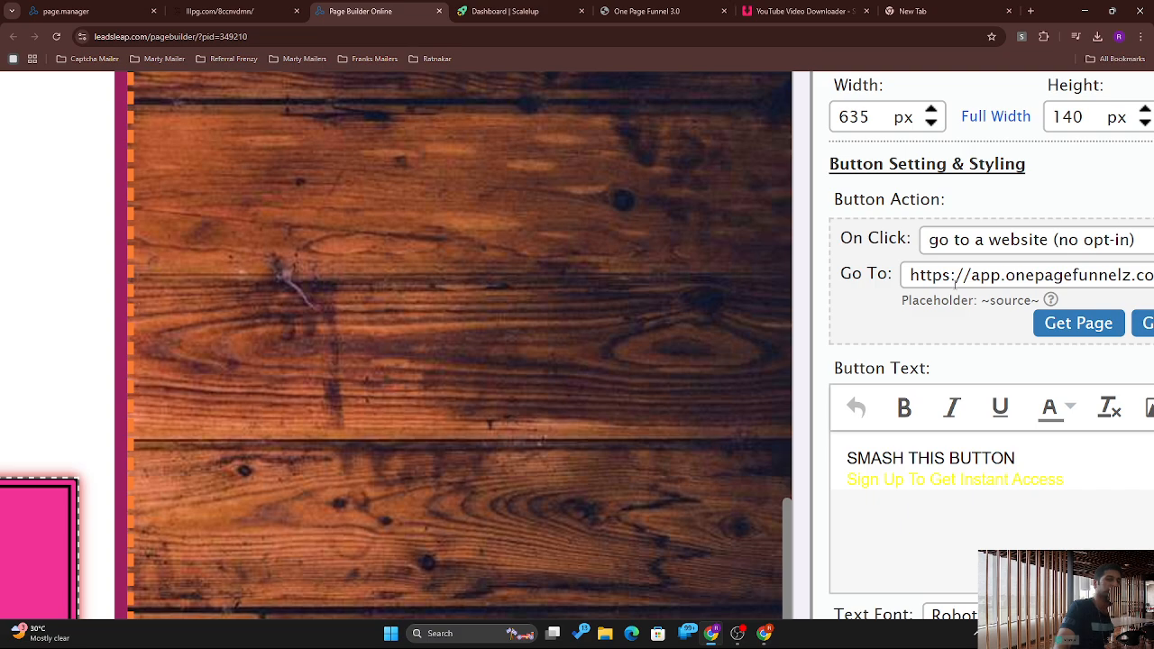
pyautogui.scroll(-5, 1051, 285)
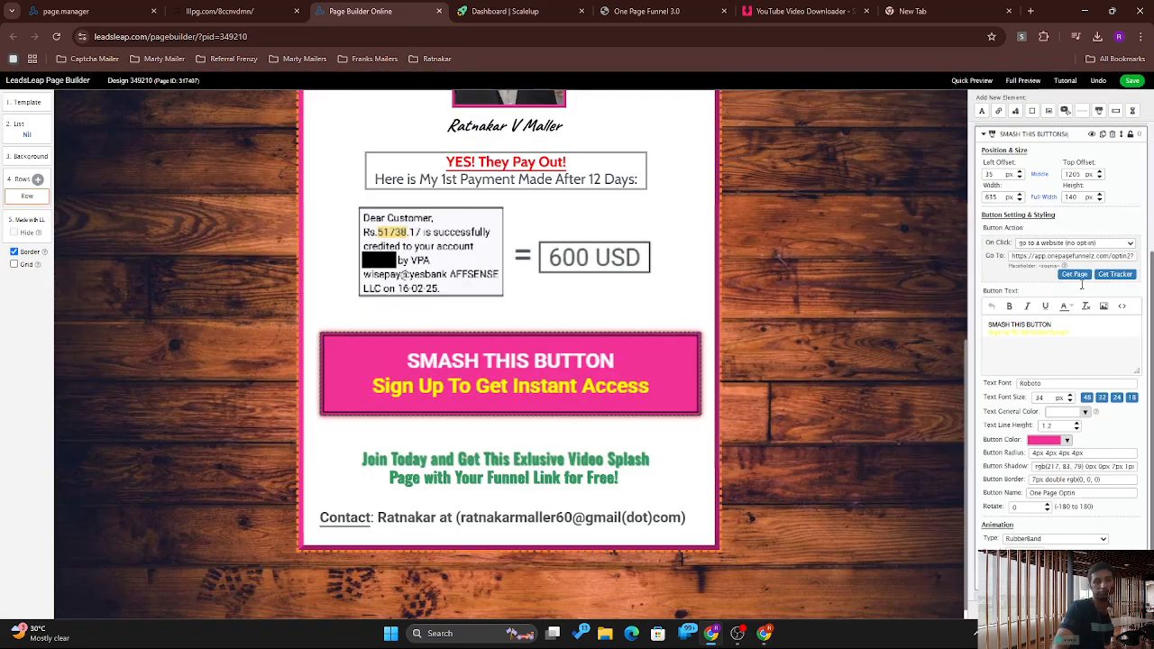
pyautogui.tripleClick(1068, 256)
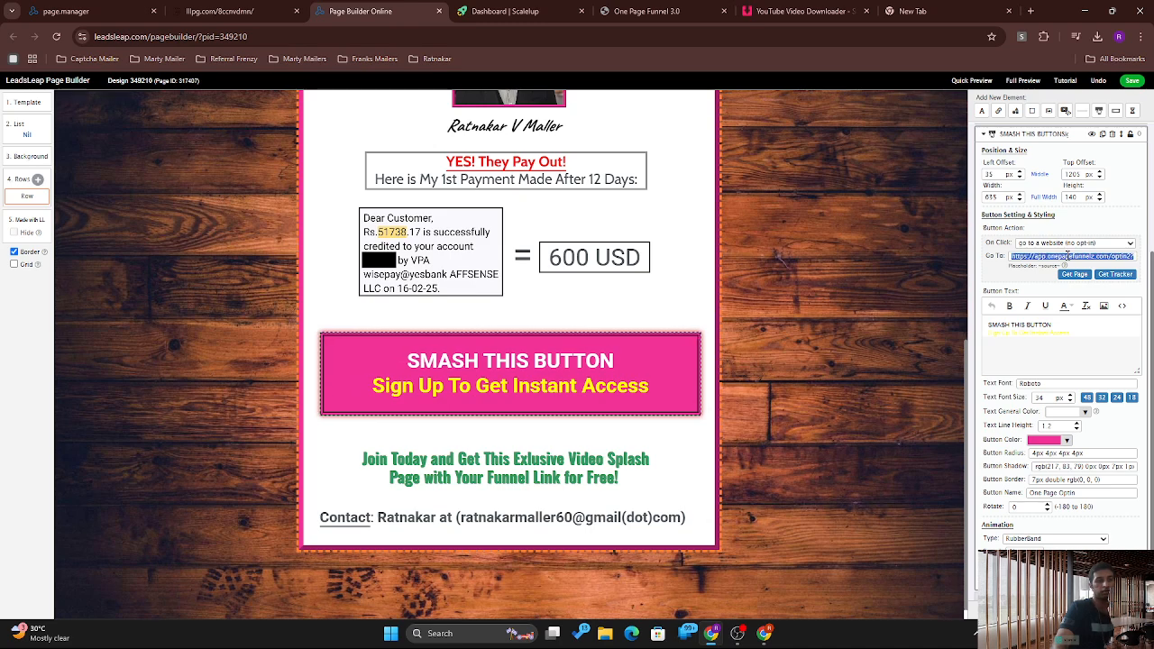
pyautogui.press('BackSpace')
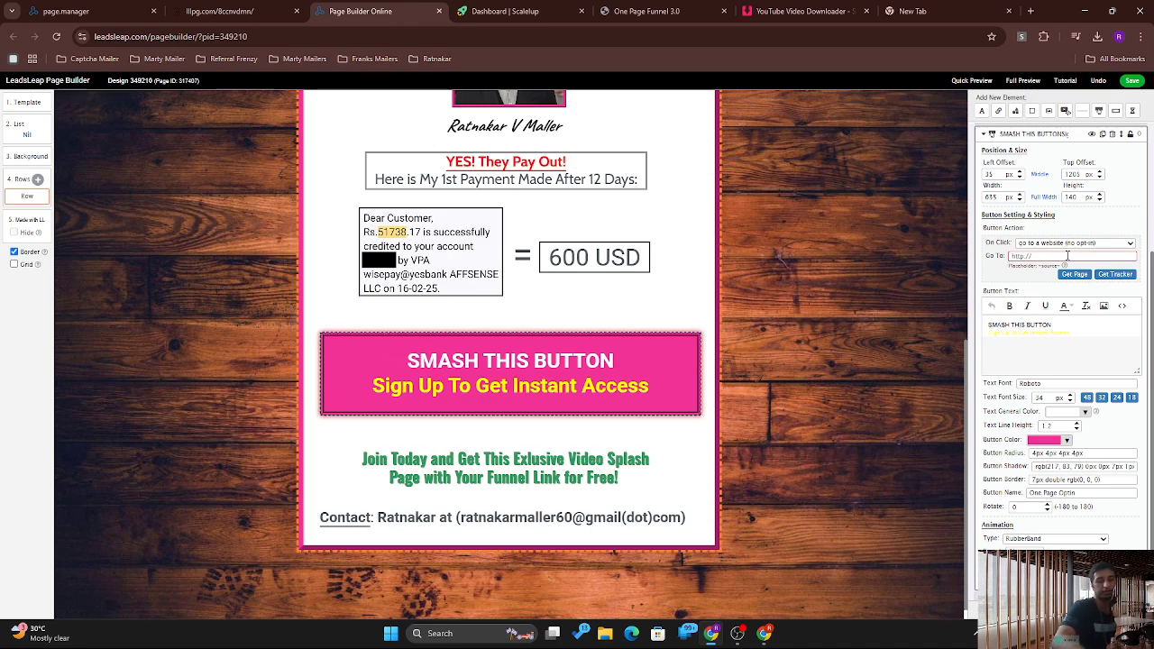
pyautogui.hotkey('ctrl', 'v')
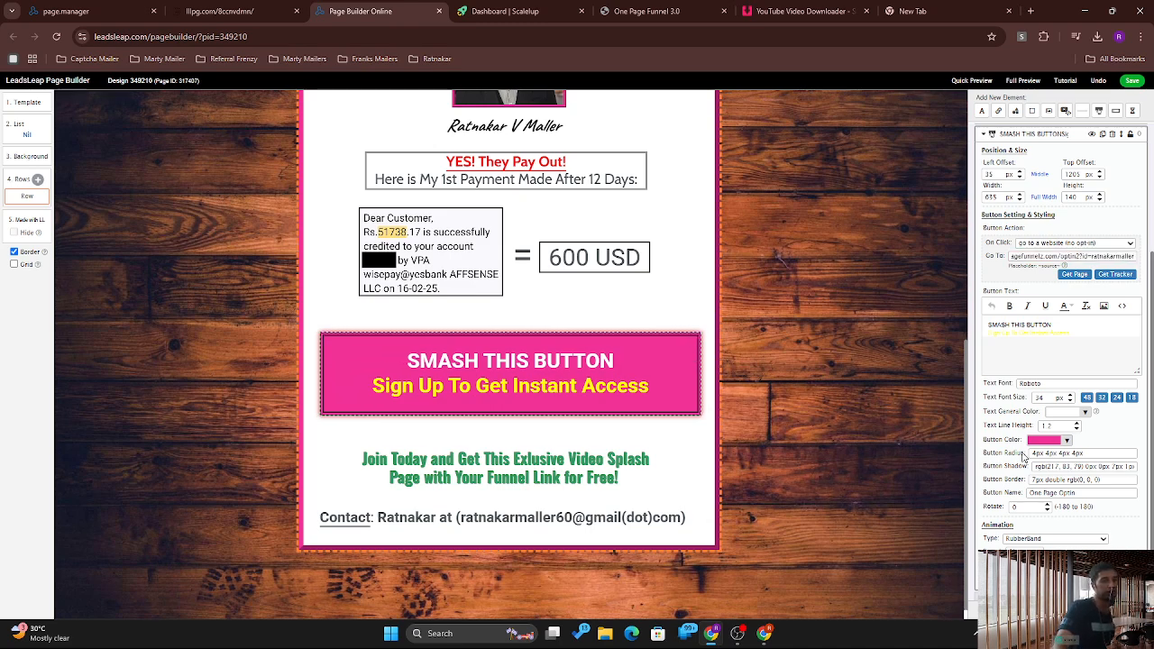
pyautogui.scroll(-1, 1151, 366)
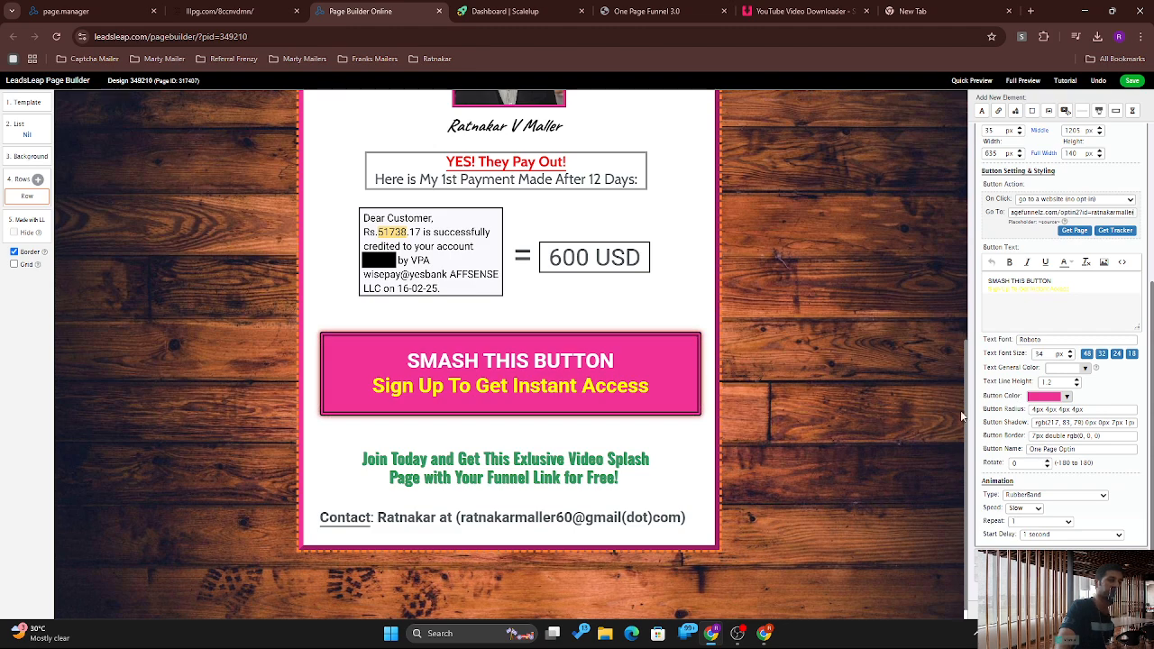
pyautogui.scroll(4, 961, 410)
pyautogui.moveTo(995, 241); pyautogui.dragTo(994, 171)
pyautogui.click(119, 17)
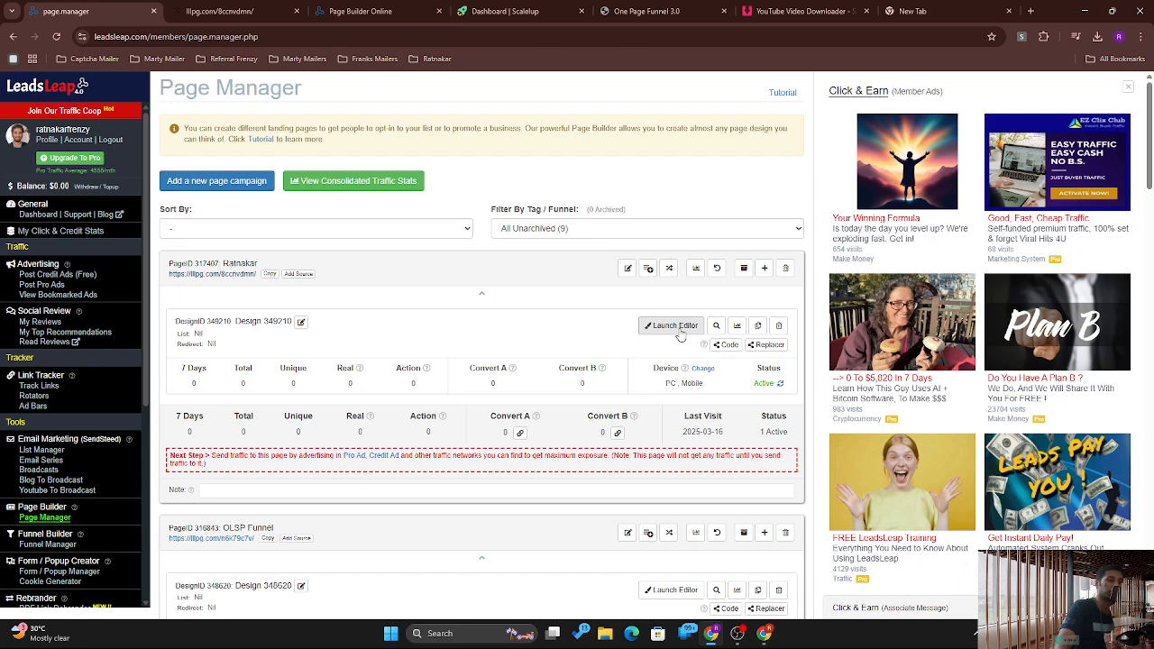
# Step: Delete the first campaign's existing page design and confirm with OK
pyautogui.click(777, 326)
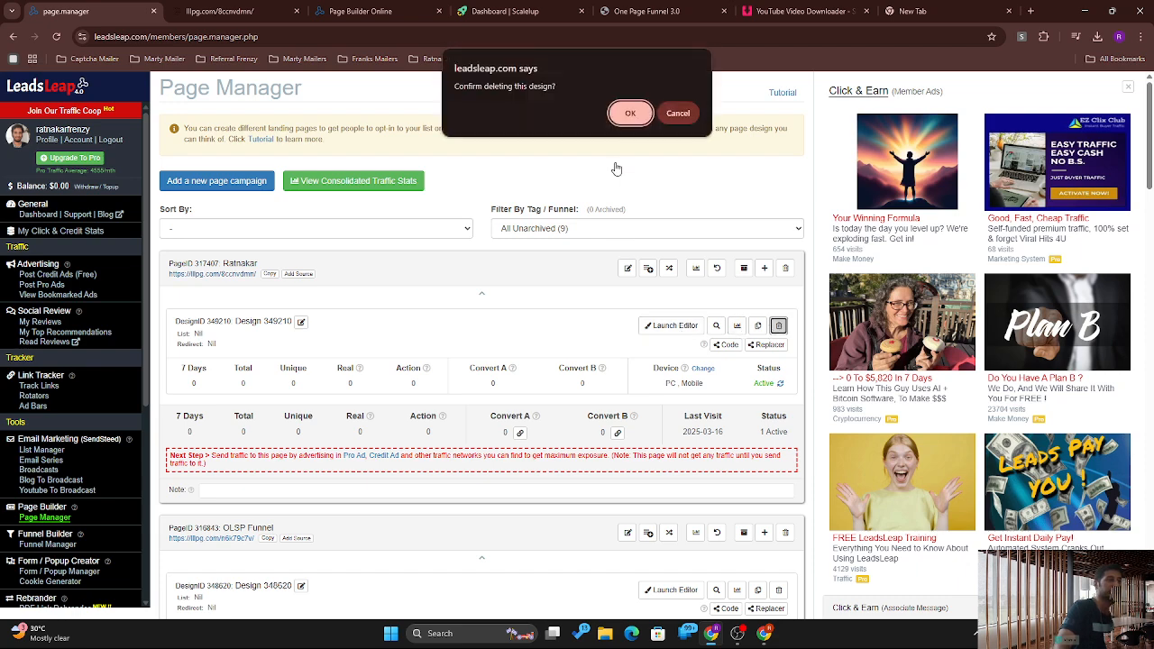
pyautogui.click(628, 114)
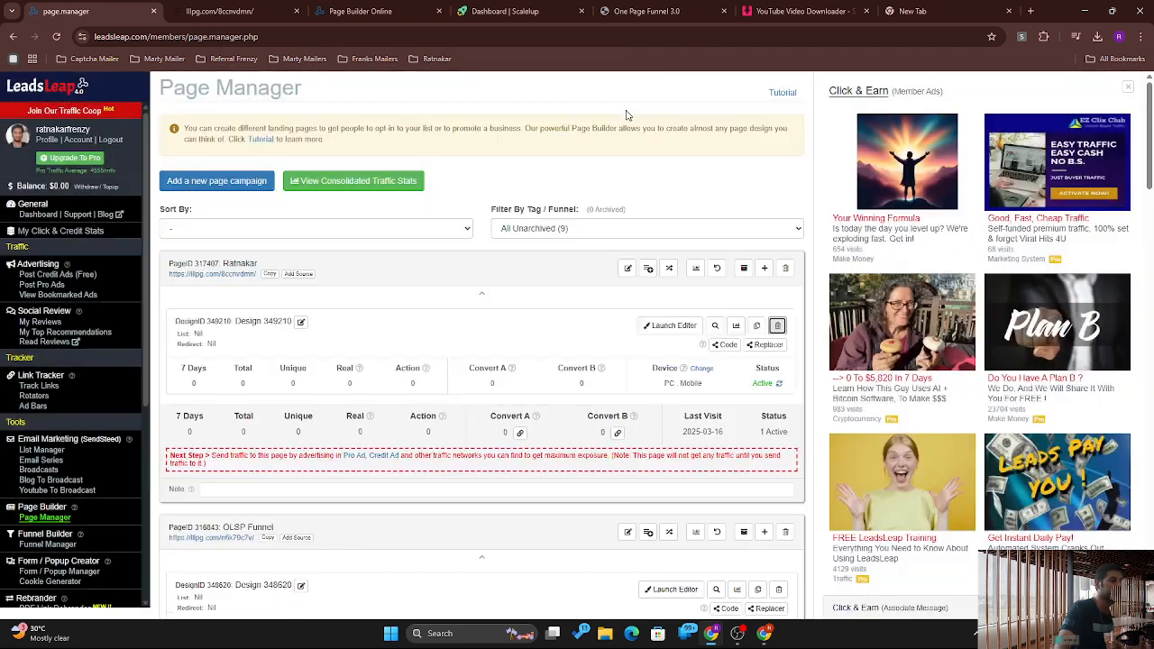
pyautogui.click(628, 270)
pyautogui.click(628, 269)
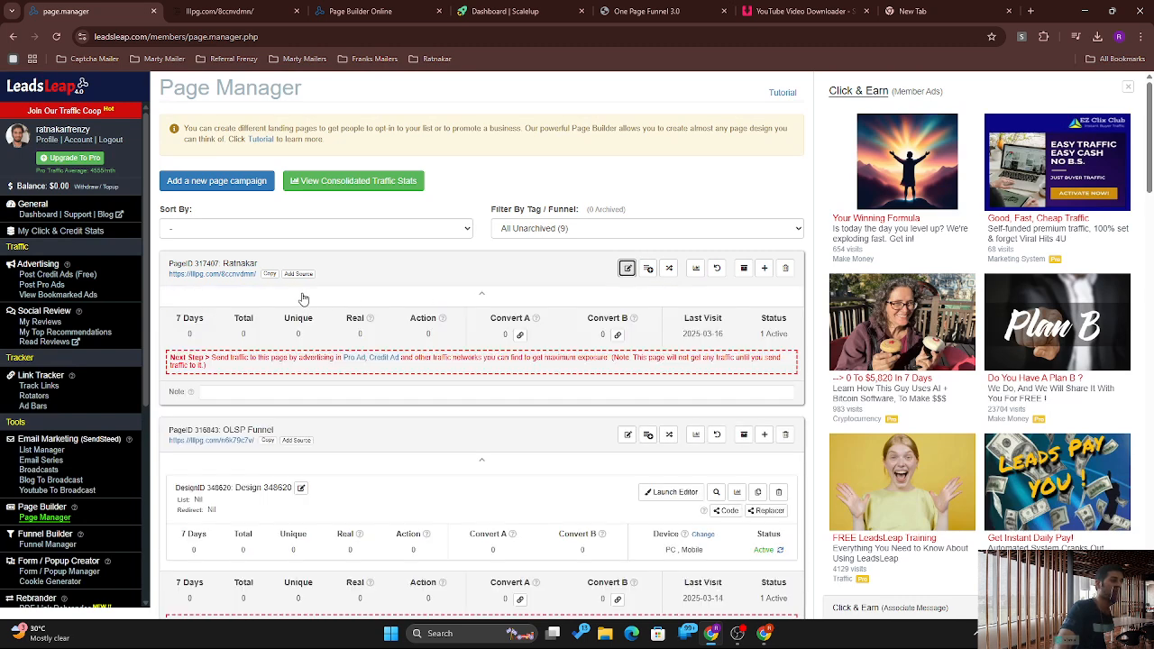
pyautogui.click(484, 295)
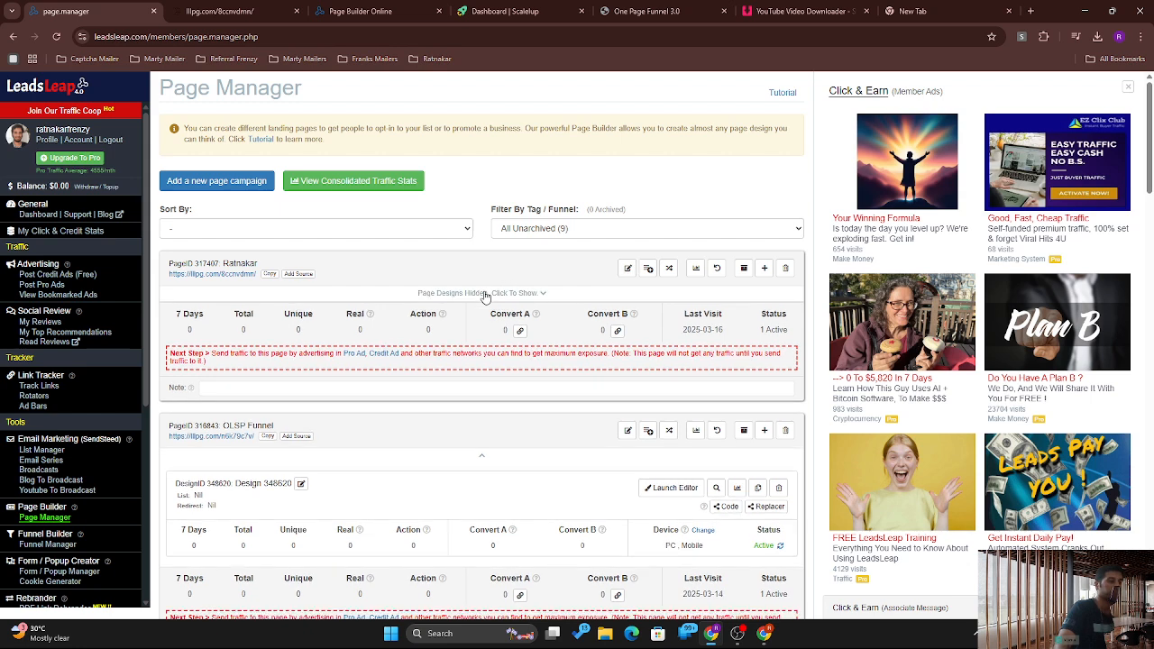
pyautogui.click(484, 295)
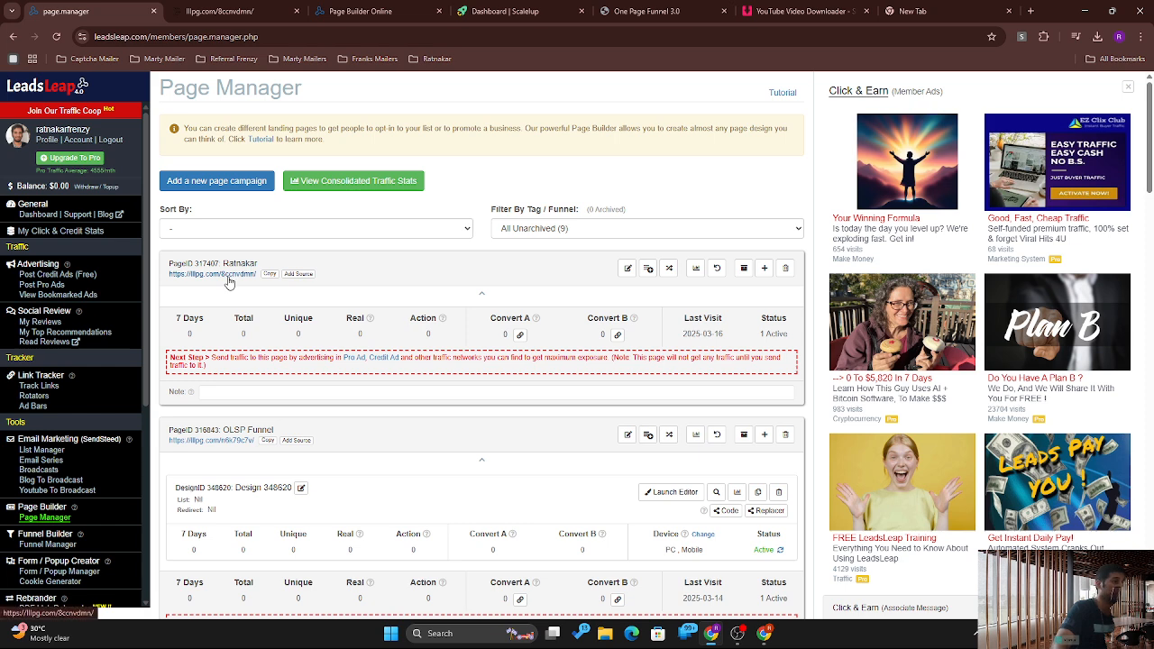
# Step: Review the page's settings, tracking code and rotators, then bring up Add A Blank Page Design / Import
pyautogui.click(628, 268)
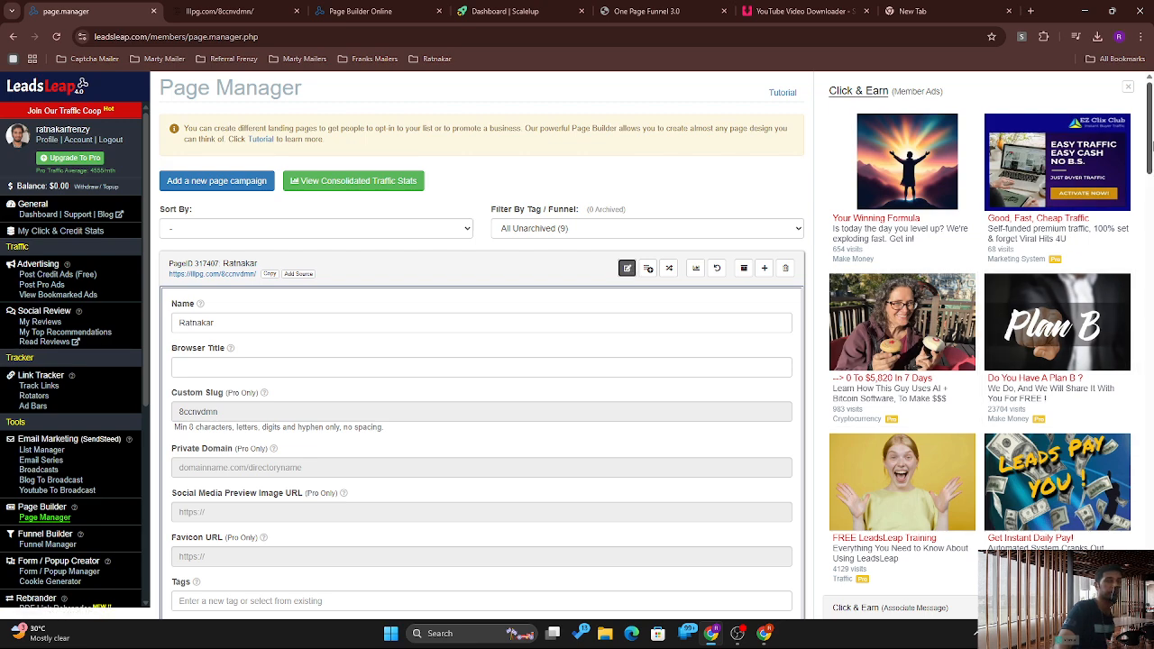
pyautogui.moveTo(1149, 147); pyautogui.dragTo(1141, 187)
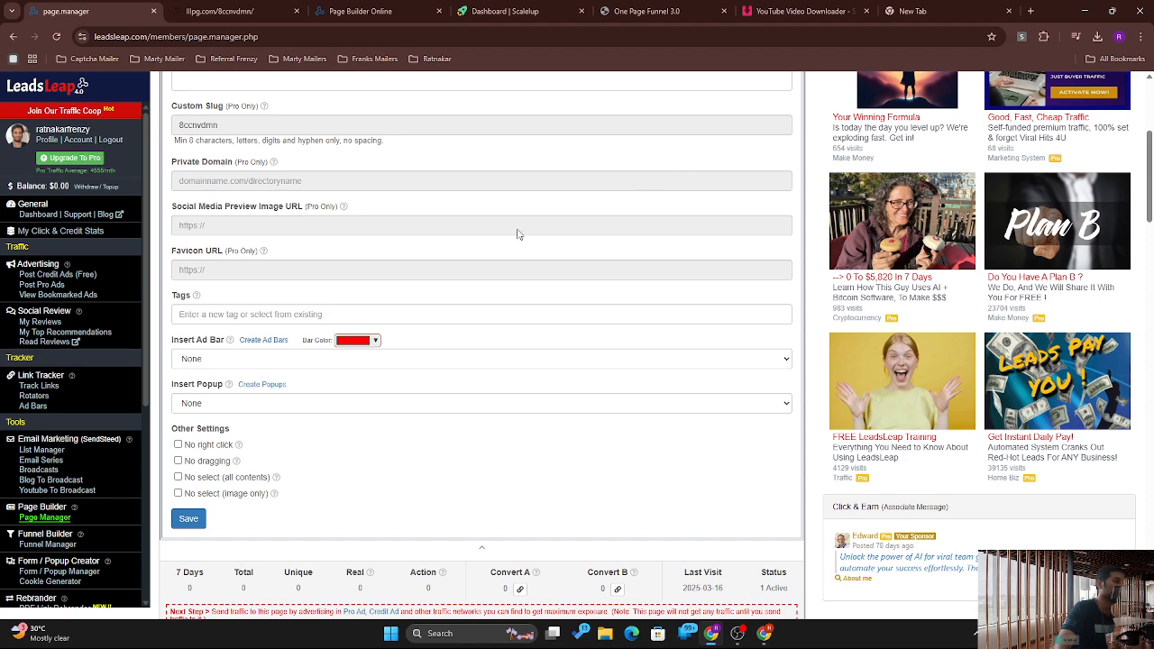
pyautogui.scroll(-5, 1152, 165)
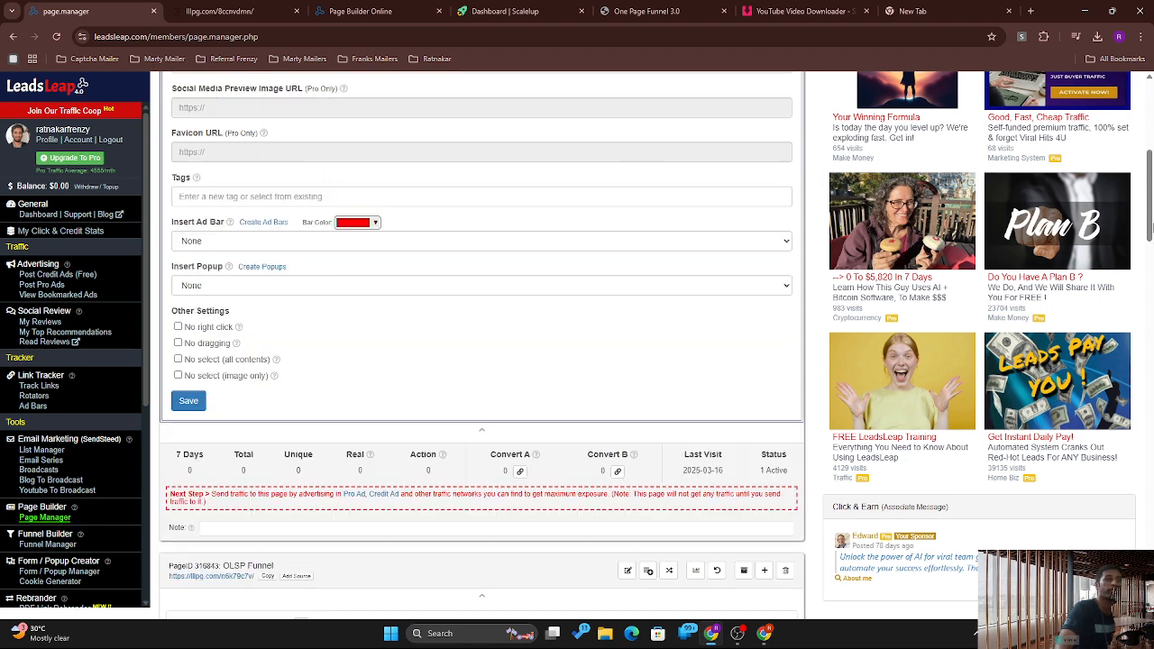
pyautogui.scroll(5, 1153, 165)
pyautogui.scroll(3, 1152, 166)
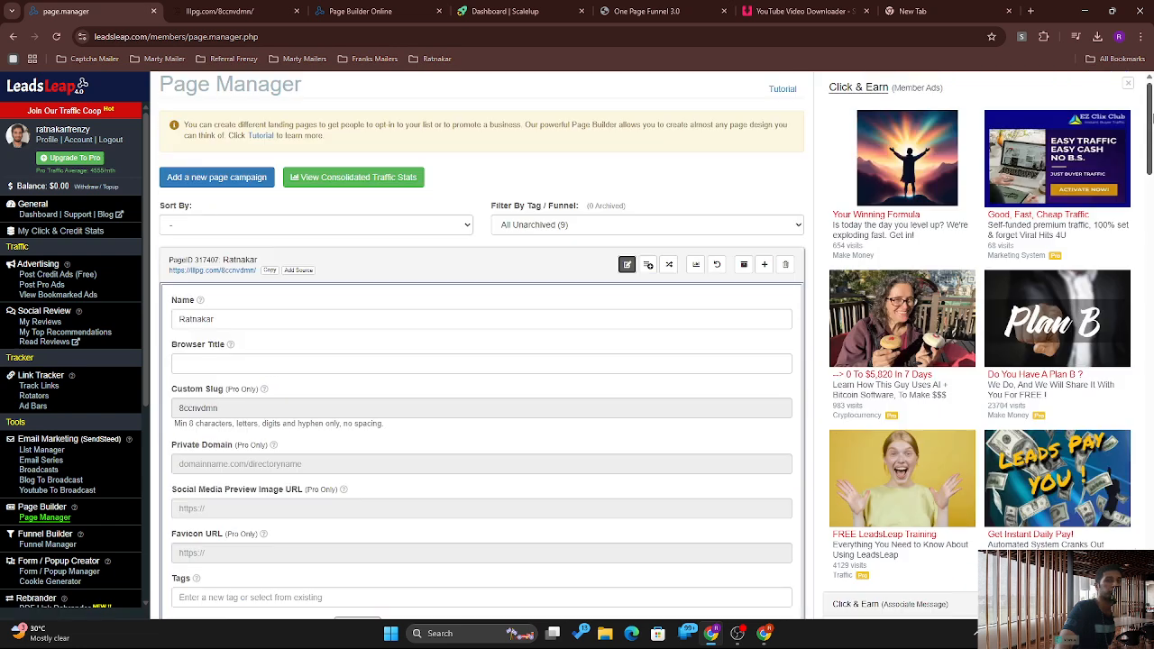
pyautogui.click(649, 268)
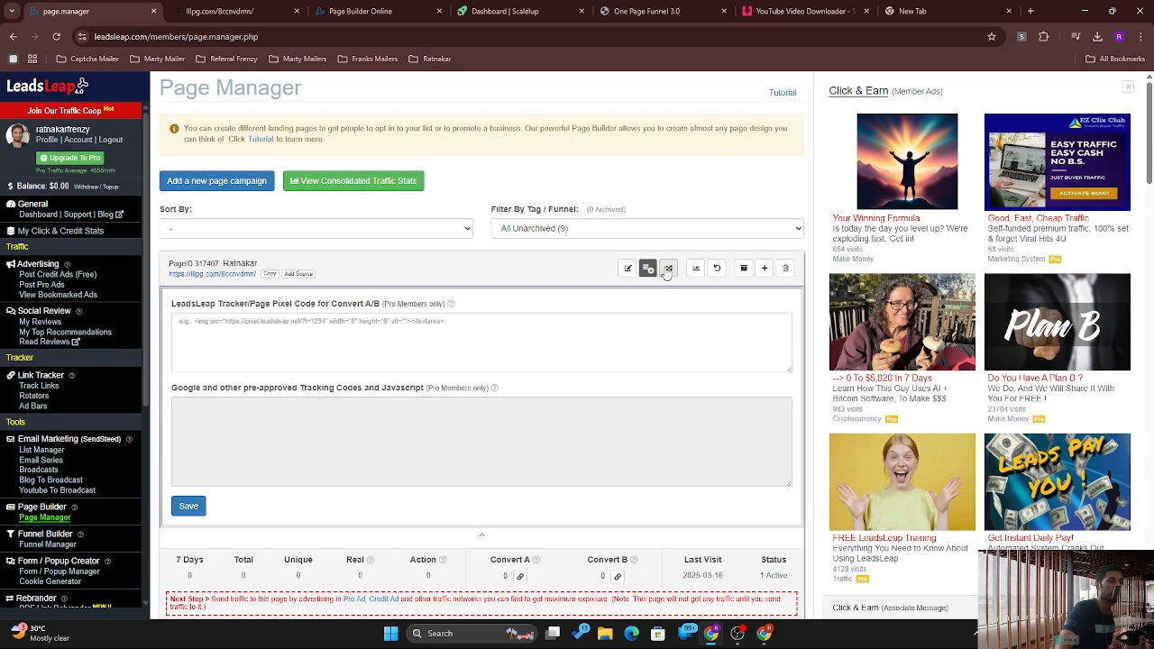
pyautogui.click(668, 267)
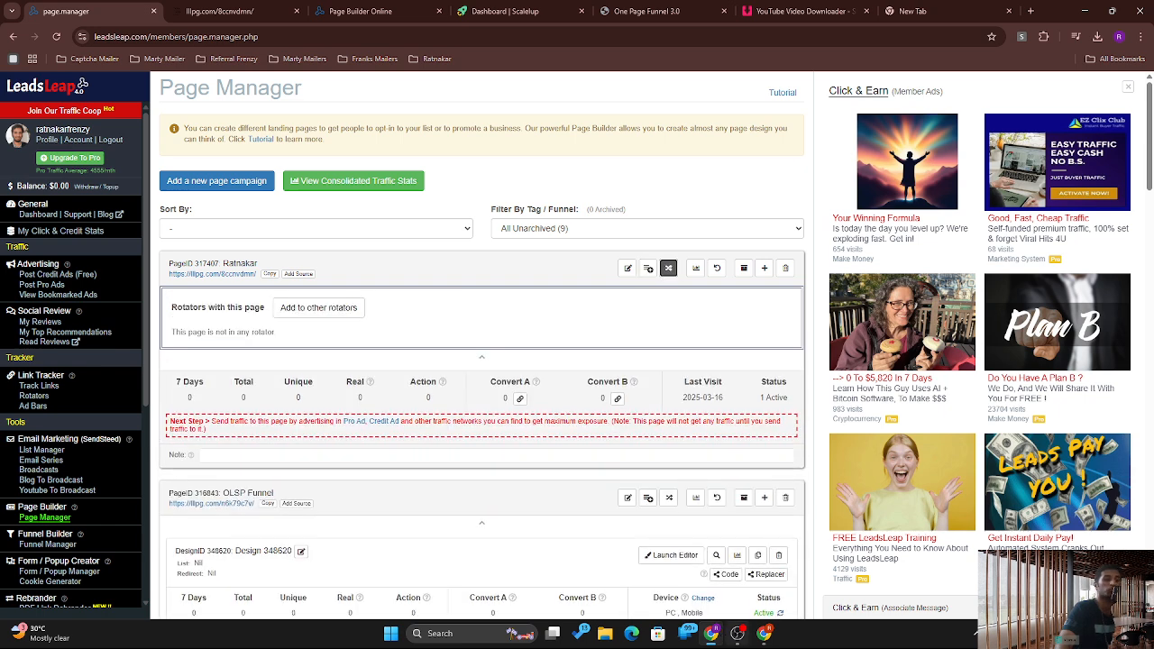
pyautogui.click(739, 634)
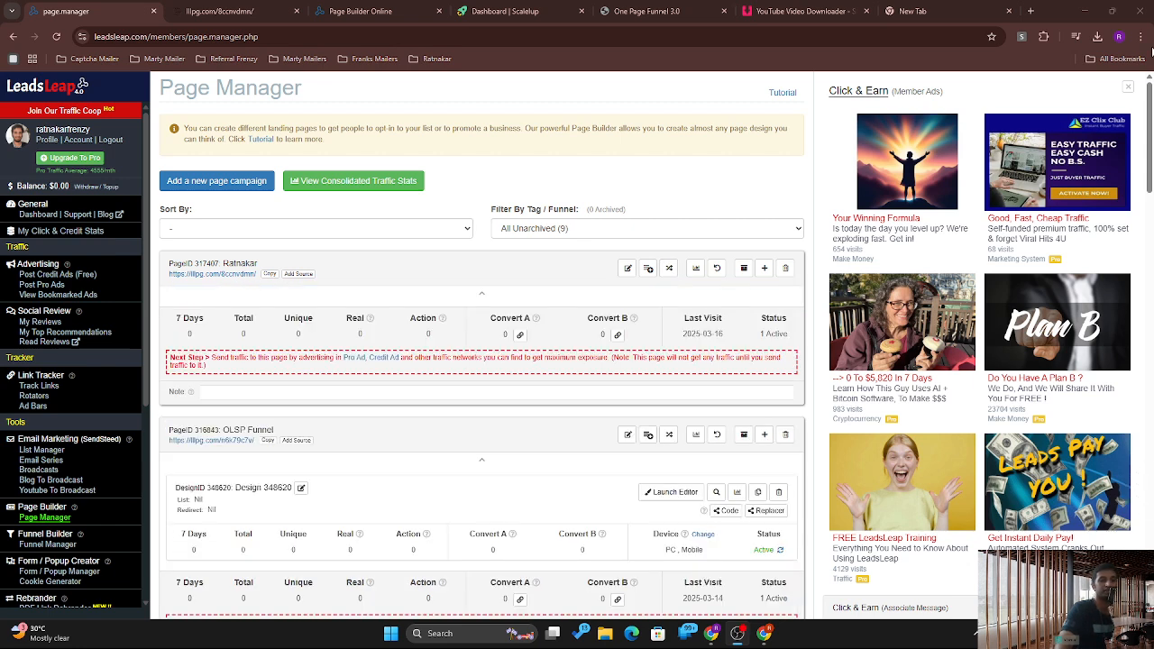
pyautogui.click(1071, 7)
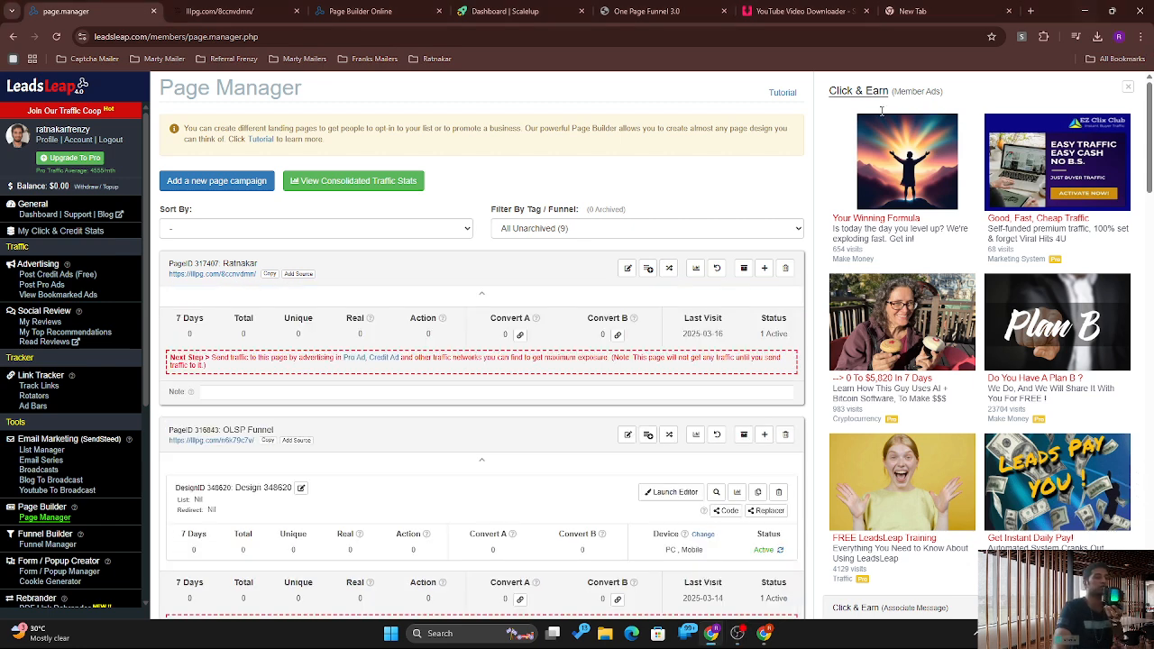
pyautogui.click(766, 269)
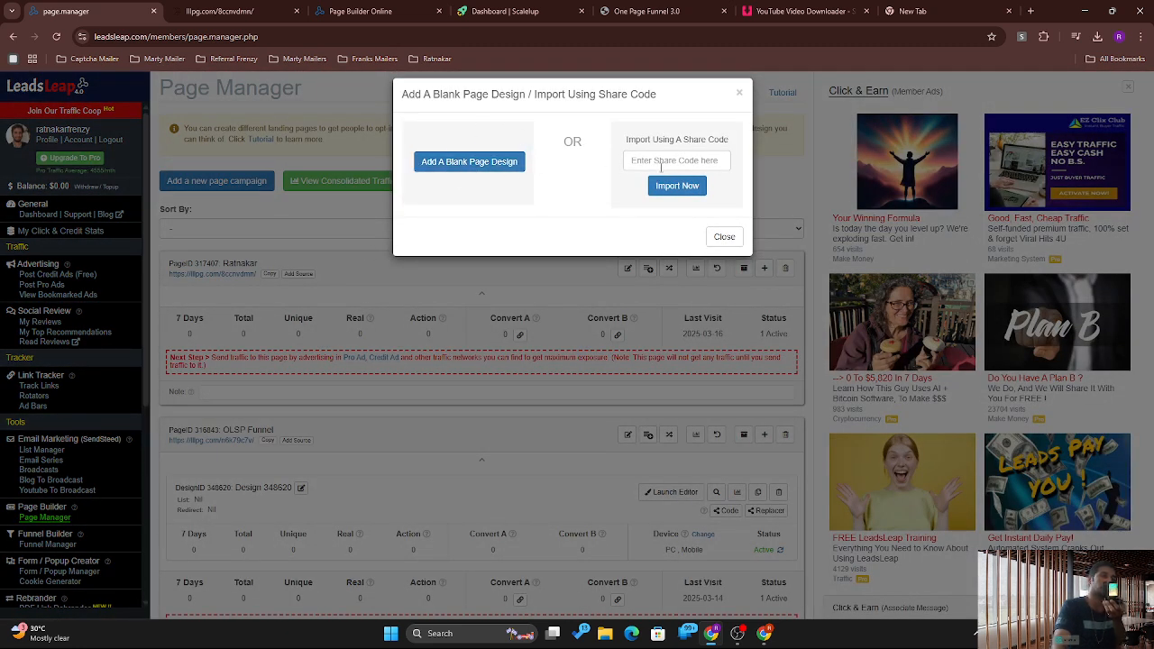
# Step: Add a blank page design (349213) and launch it in the Page Builder
pyautogui.click(497, 160)
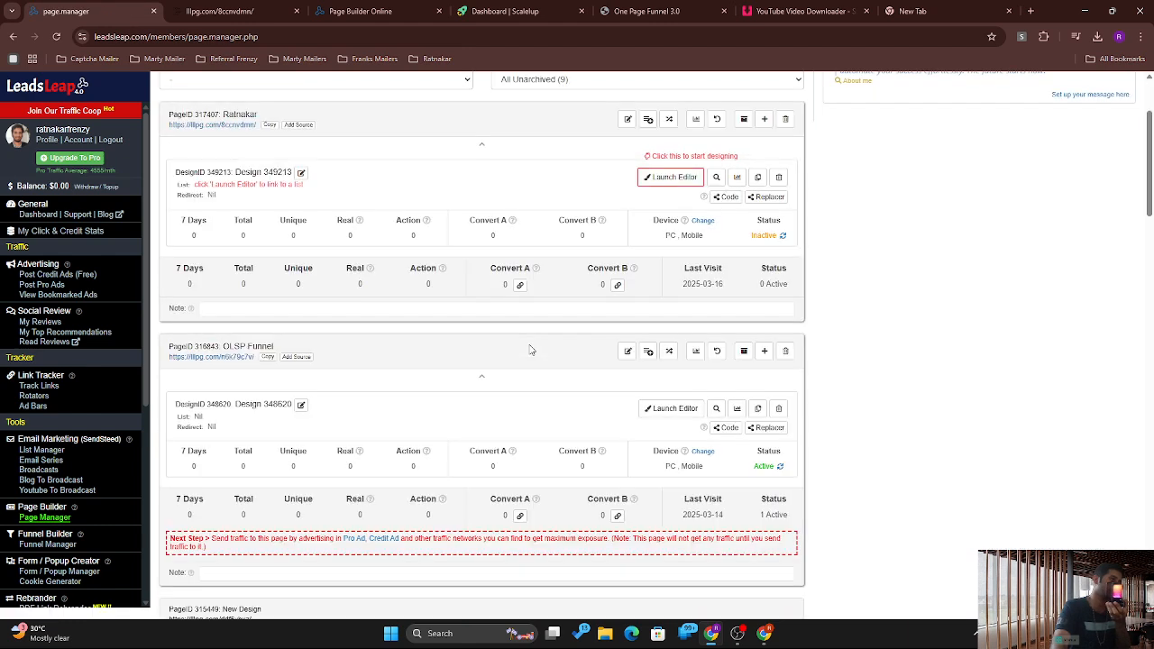
pyautogui.click(672, 176)
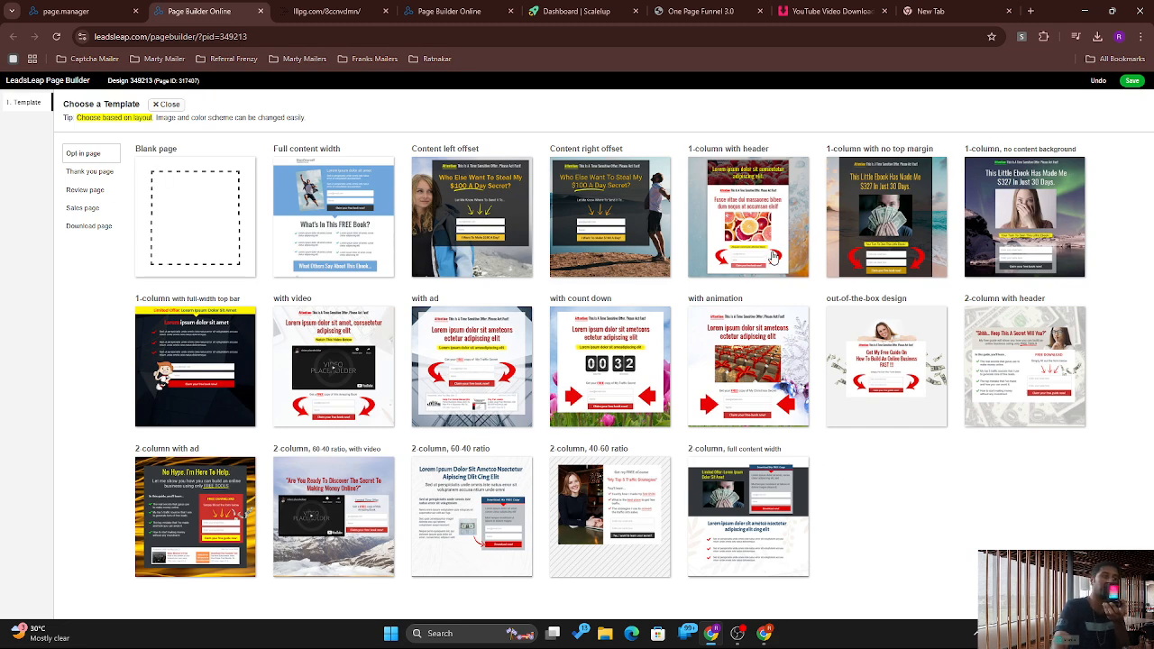
# Step: Apply the '2 column, 40-60 ratio' opt-in template and select its email field
pyautogui.click(619, 531)
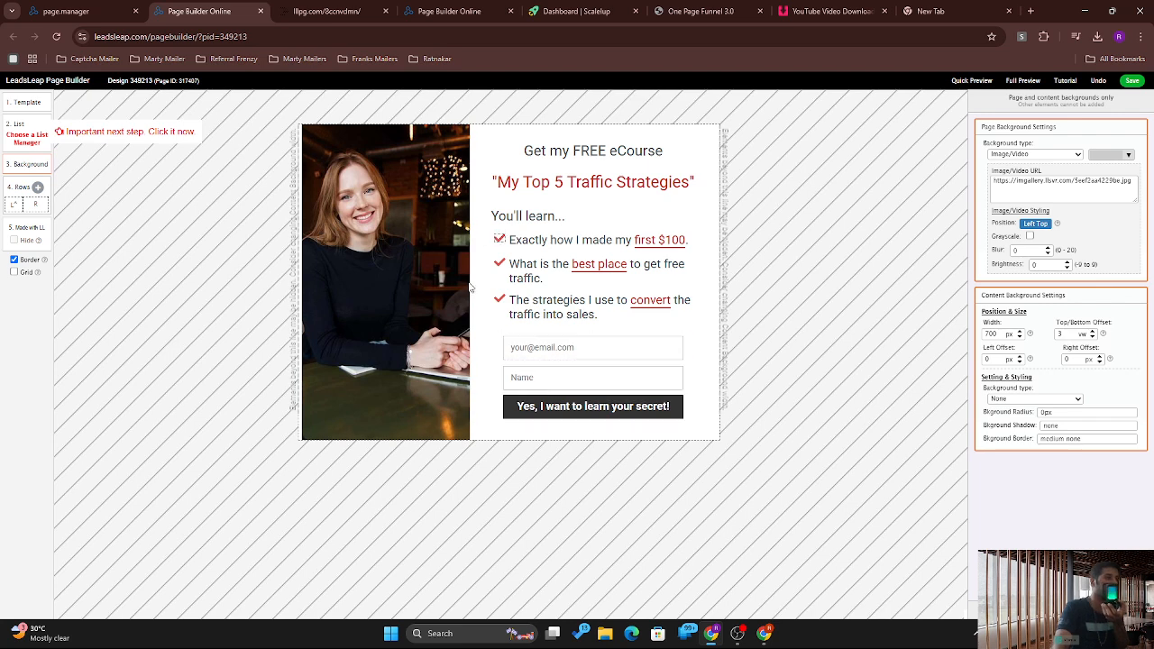
pyautogui.click(553, 351)
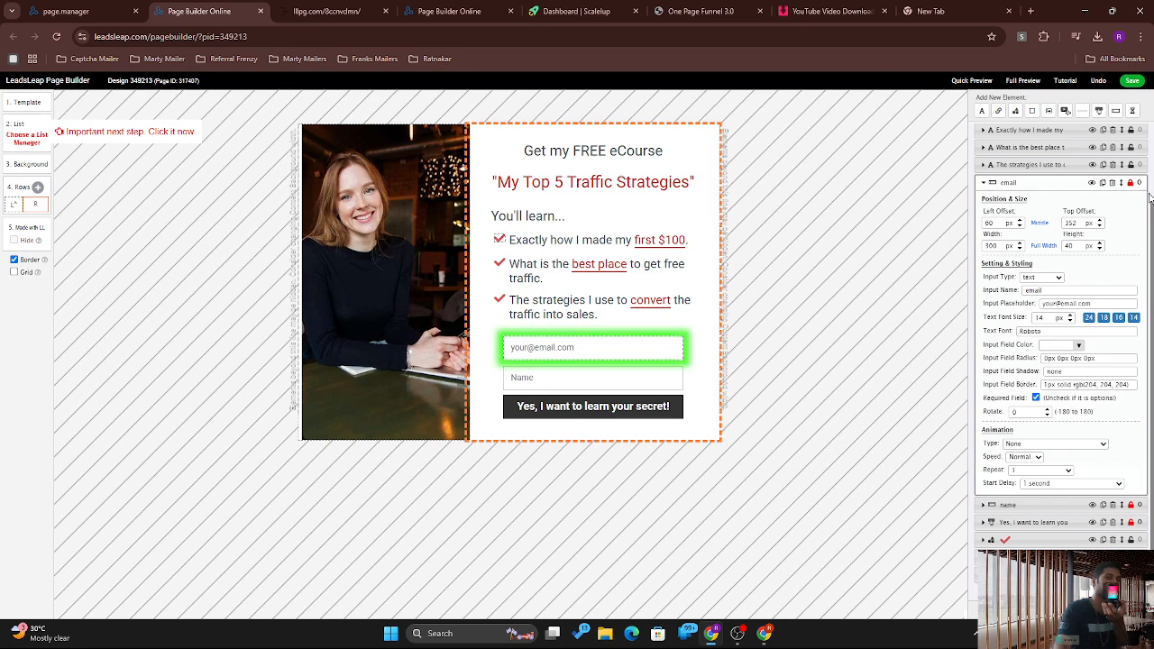
# Step: Delete the email and Name input fields from the opt-in form
pyautogui.scroll(5, 1147, 196)
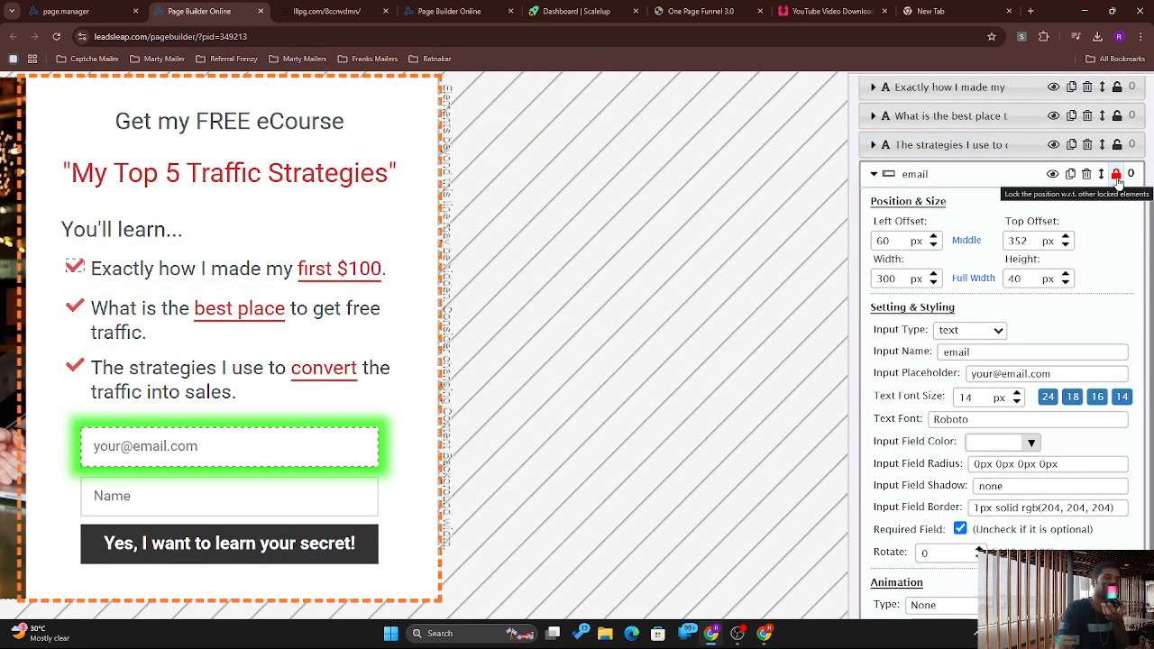
pyautogui.scroll(-5, 747, 264)
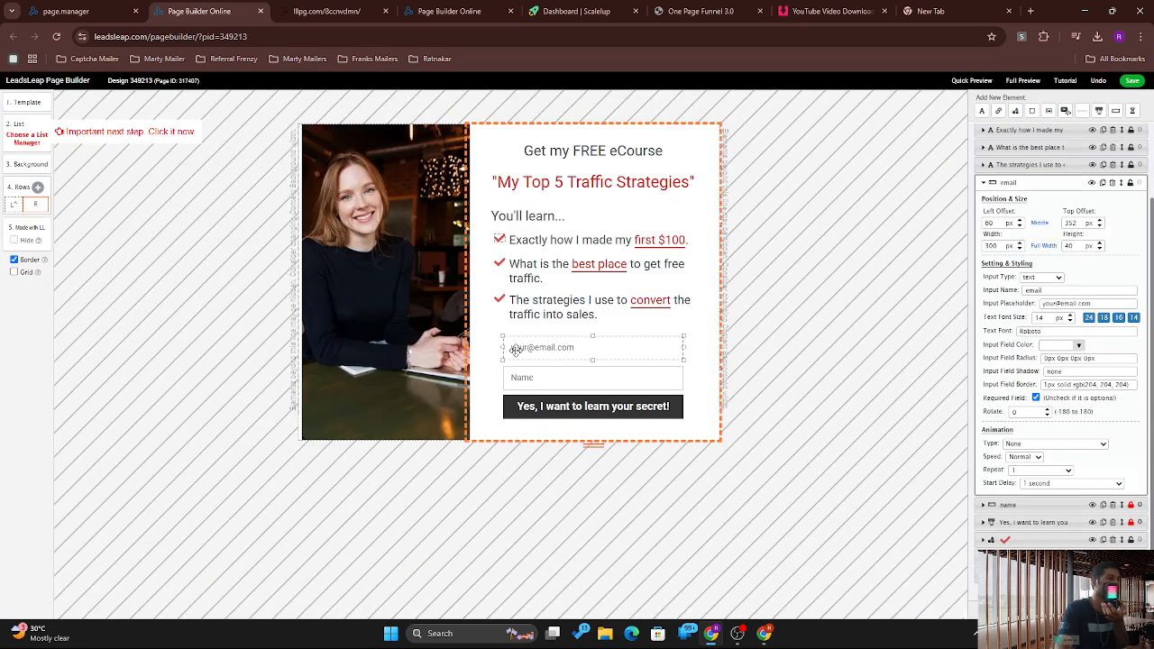
pyautogui.click(572, 377)
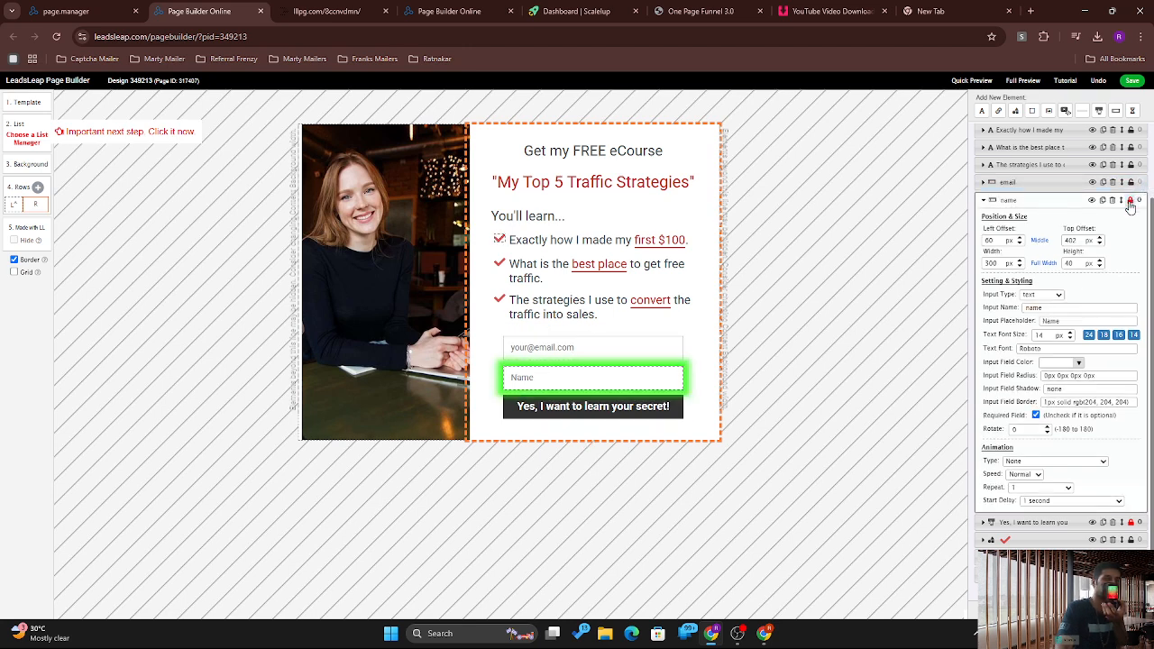
pyautogui.click(551, 408)
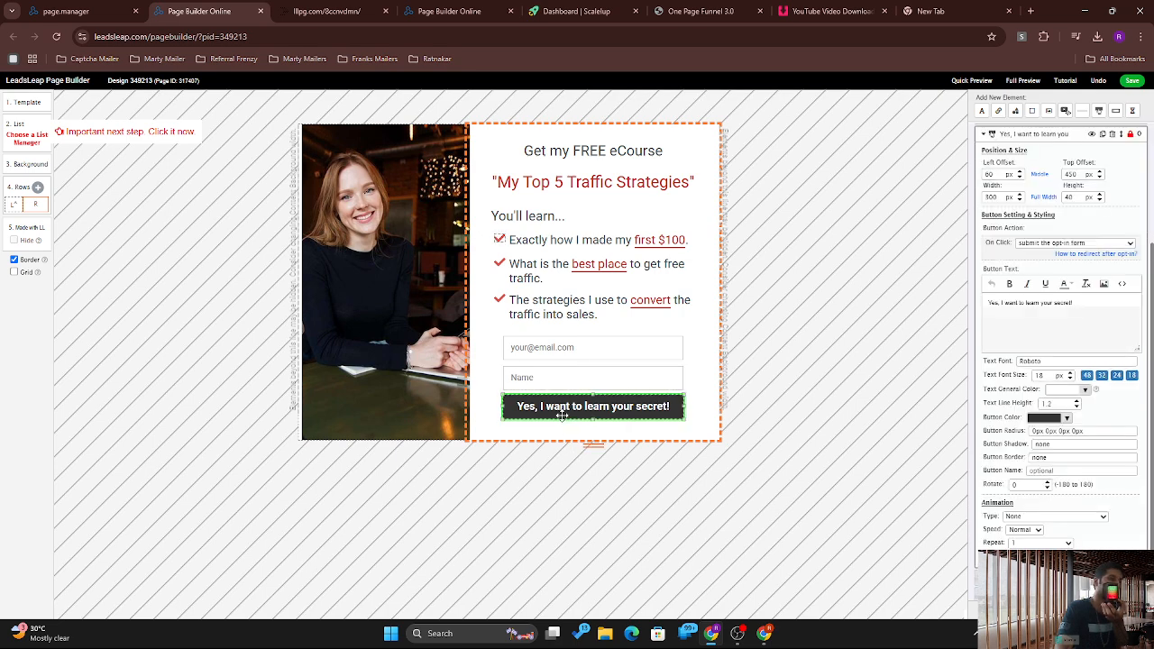
pyautogui.click(551, 379)
pyautogui.click(547, 356)
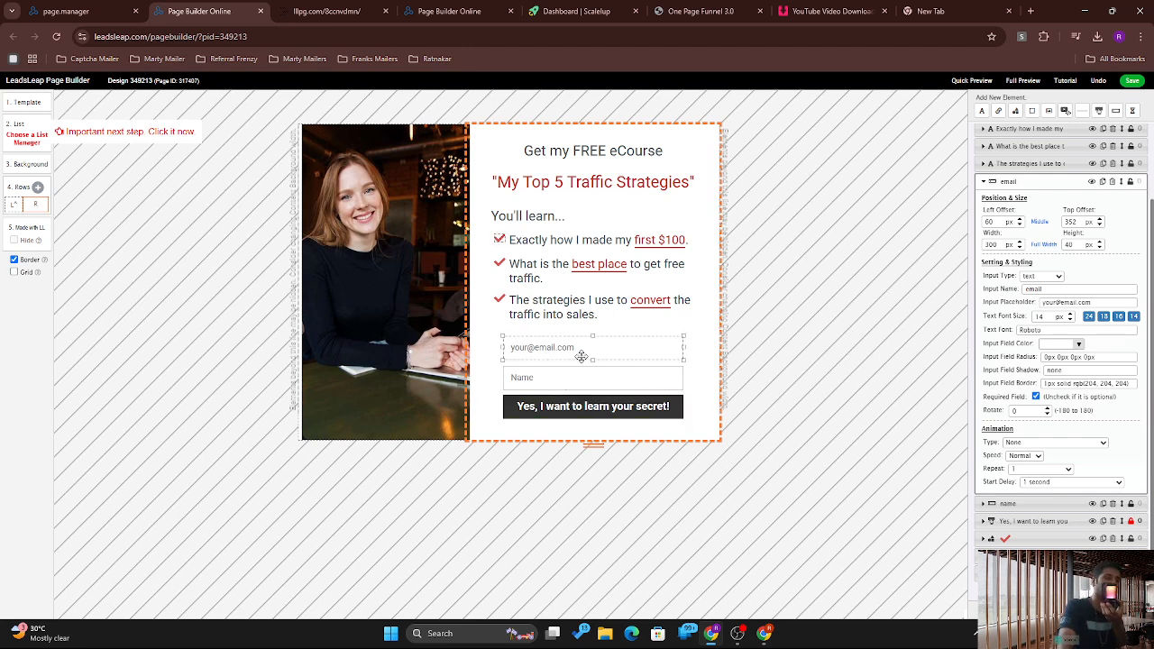
pyautogui.click(1112, 182)
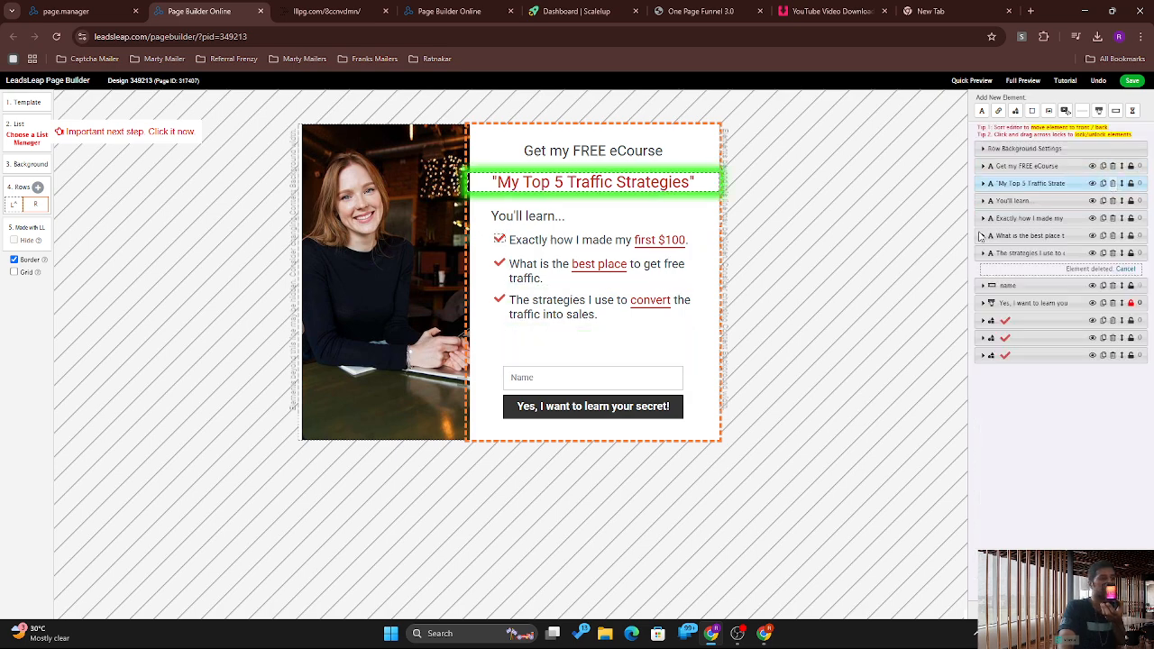
pyautogui.click(563, 388)
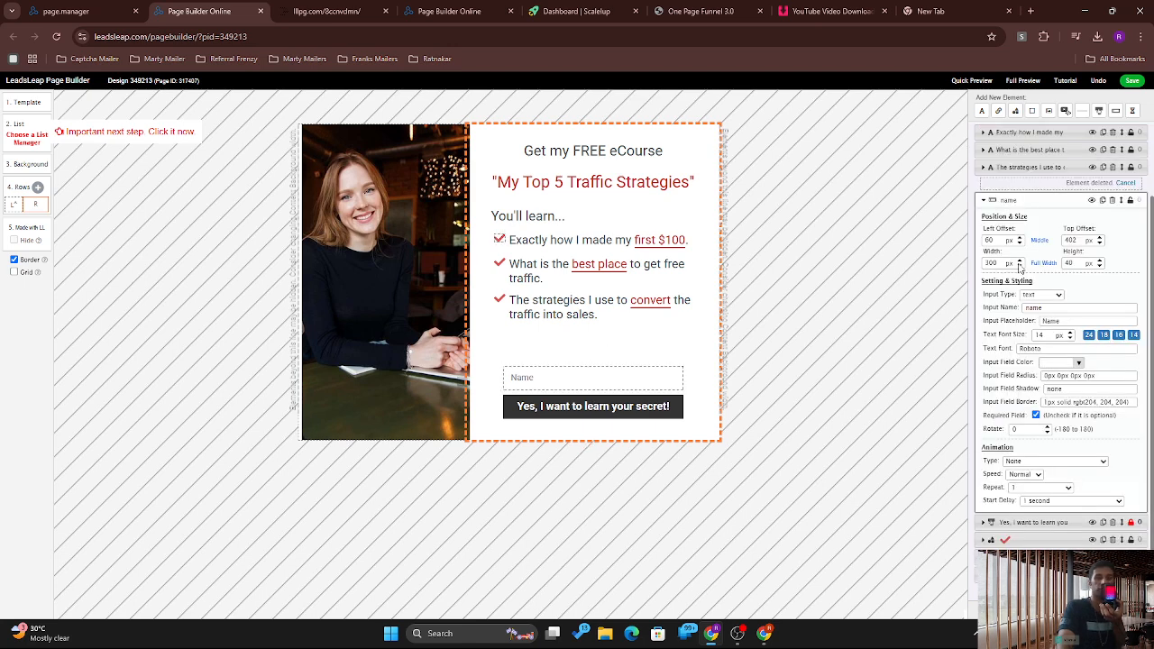
pyautogui.click(1113, 200)
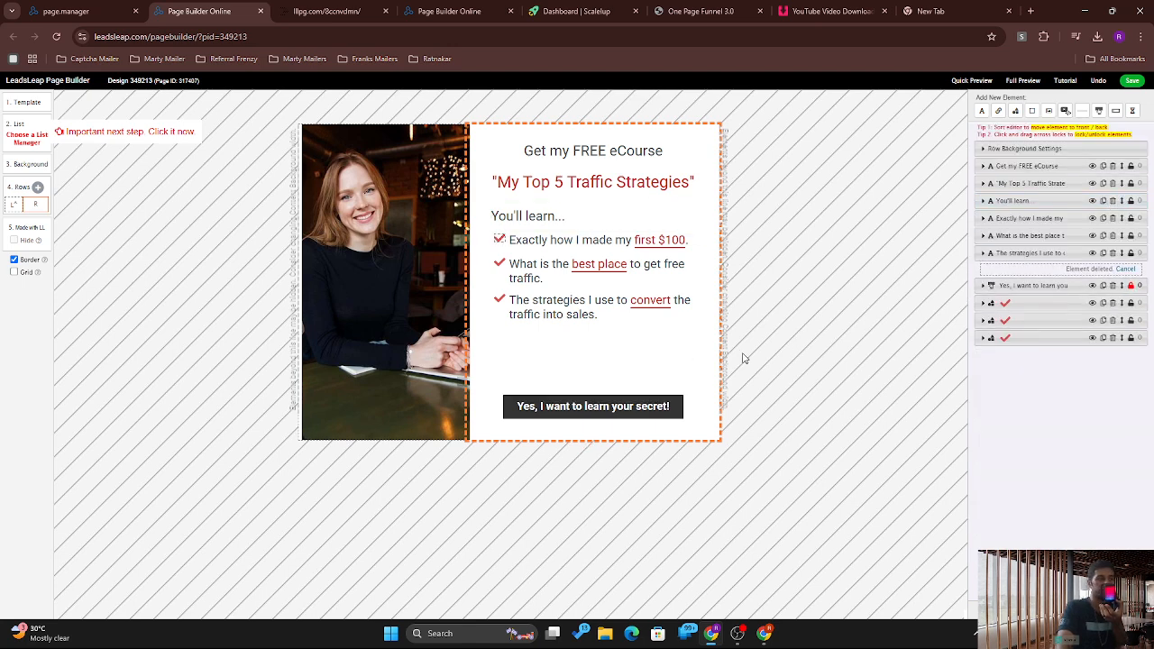
# Step: Drag the sign-up button up beneath the three-point list
pyautogui.click(585, 407)
pyautogui.moveTo(575, 396); pyautogui.dragTo(578, 355)
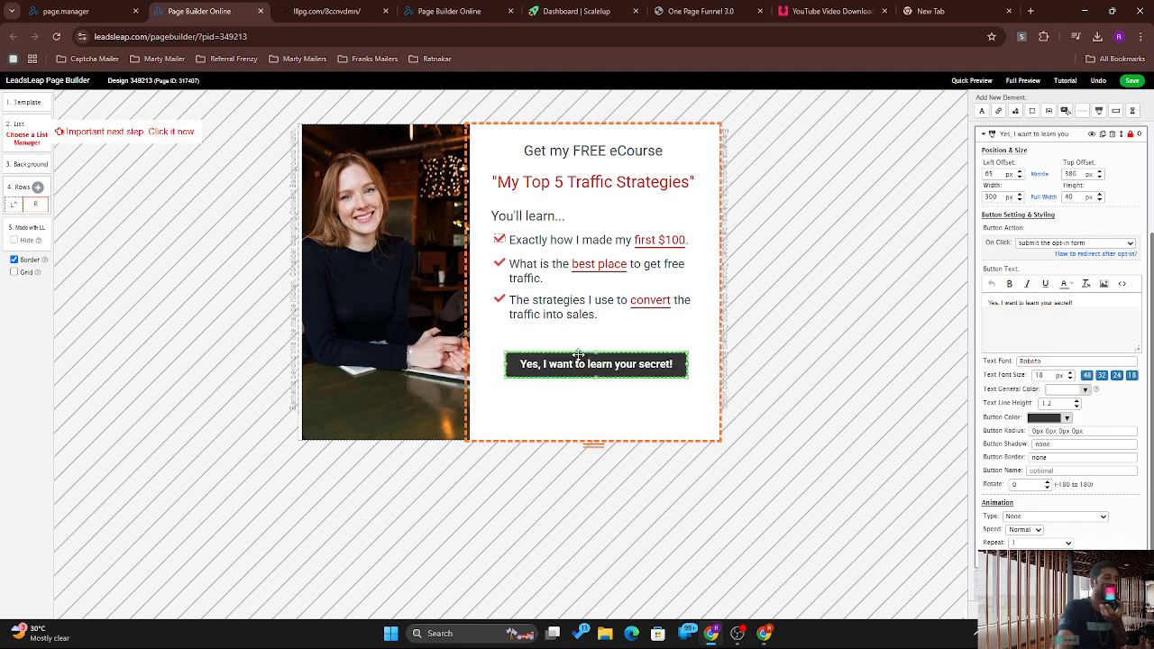
pyautogui.scroll(2, 574, 354)
pyautogui.scroll(-2, 574, 357)
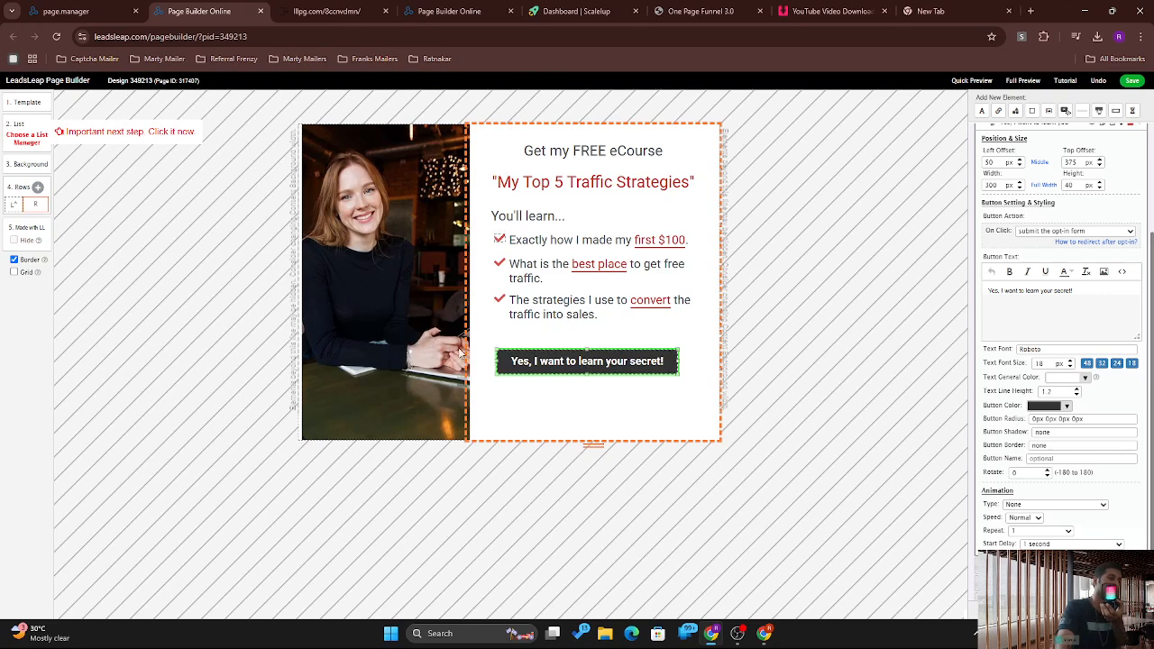
# Step: Replace the 'My Top 5 Traffic Strategies' heading text with 'bvvvvv'
pyautogui.click(578, 183)
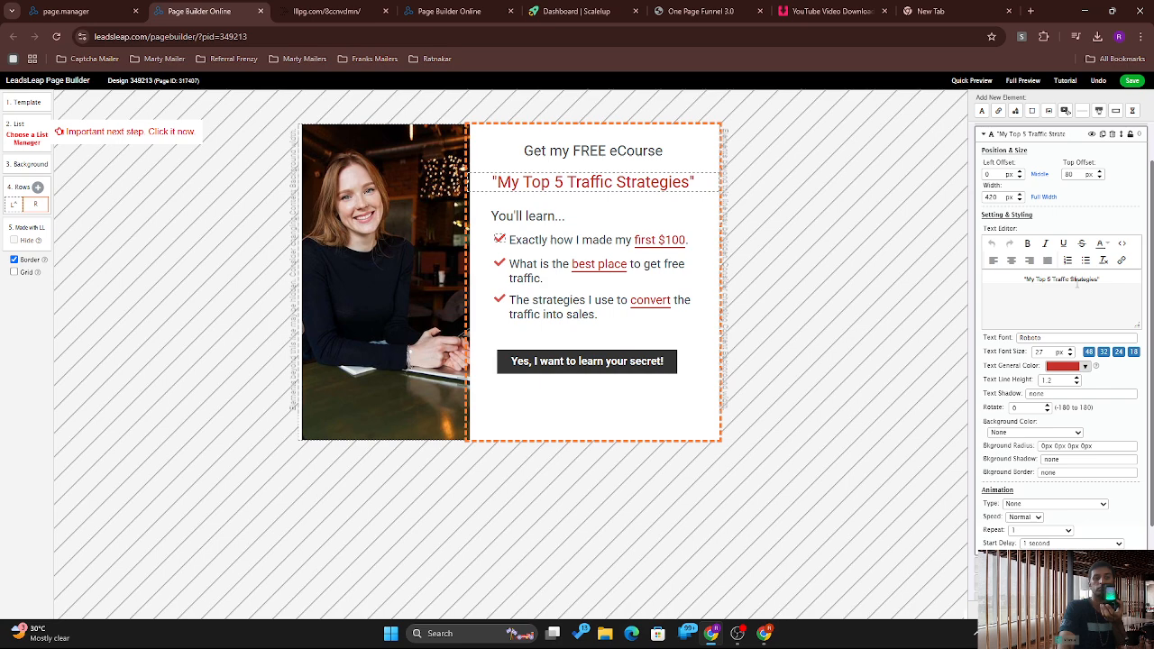
pyautogui.tripleClick(1076, 282)
pyautogui.press('BackSpace')
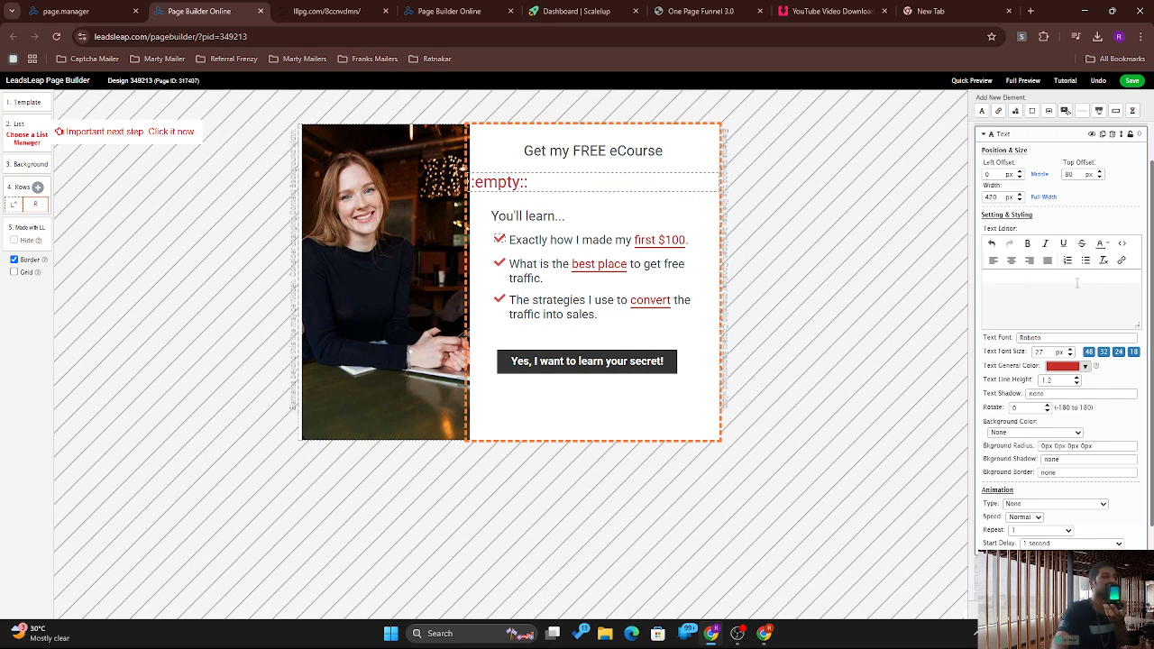
pyautogui.write('bvvvvv')
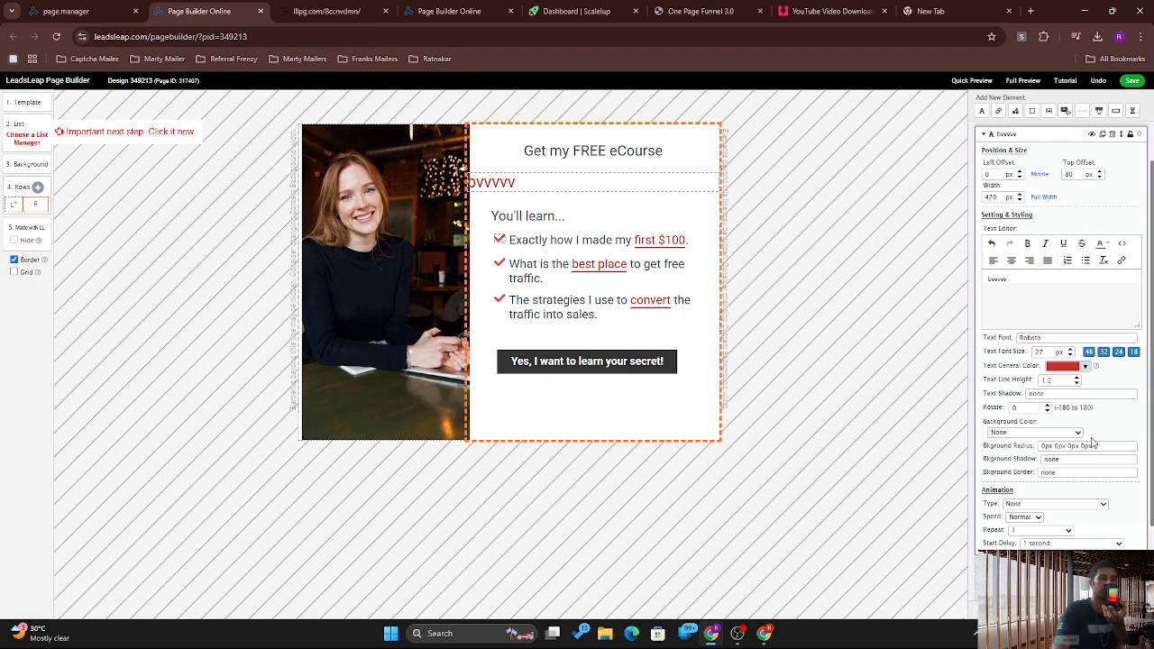
# Step: Center the bvvvvv text, colour it orange, and add a soft grey glow shadow
pyautogui.click(1012, 262)
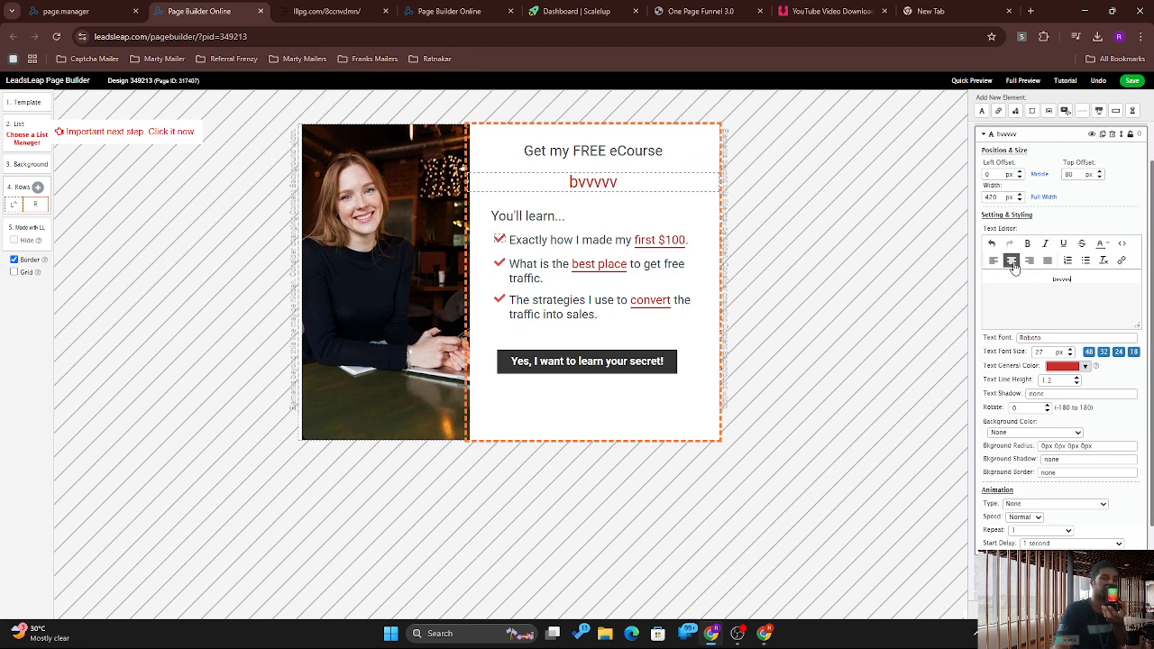
pyautogui.click(1085, 366)
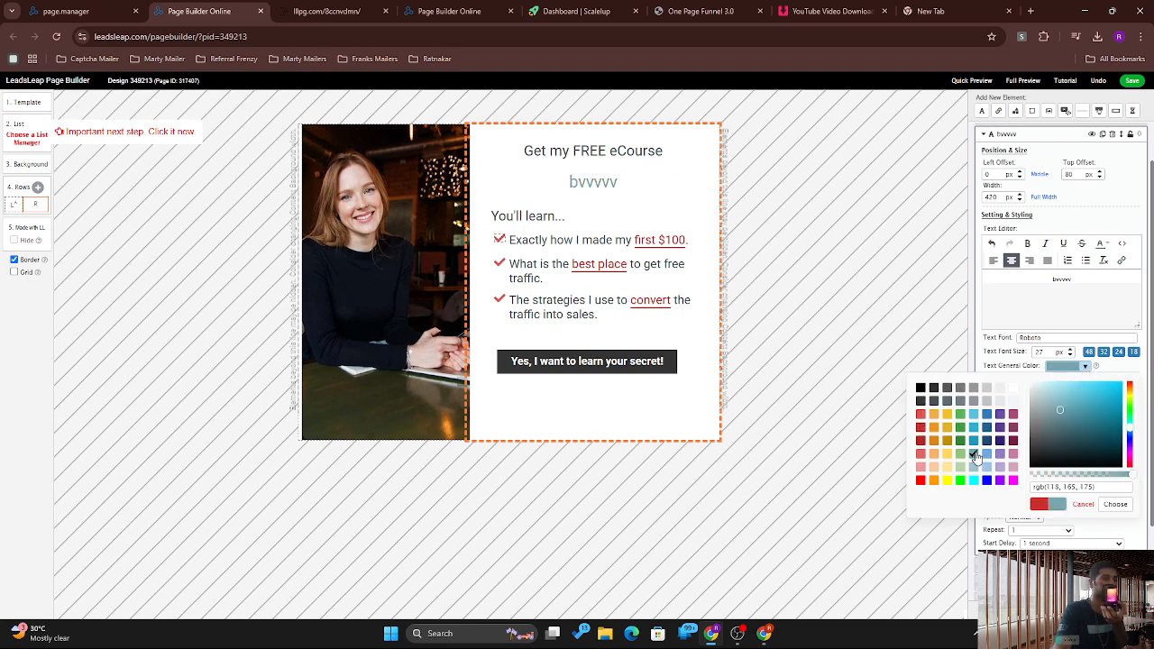
pyautogui.click(933, 427)
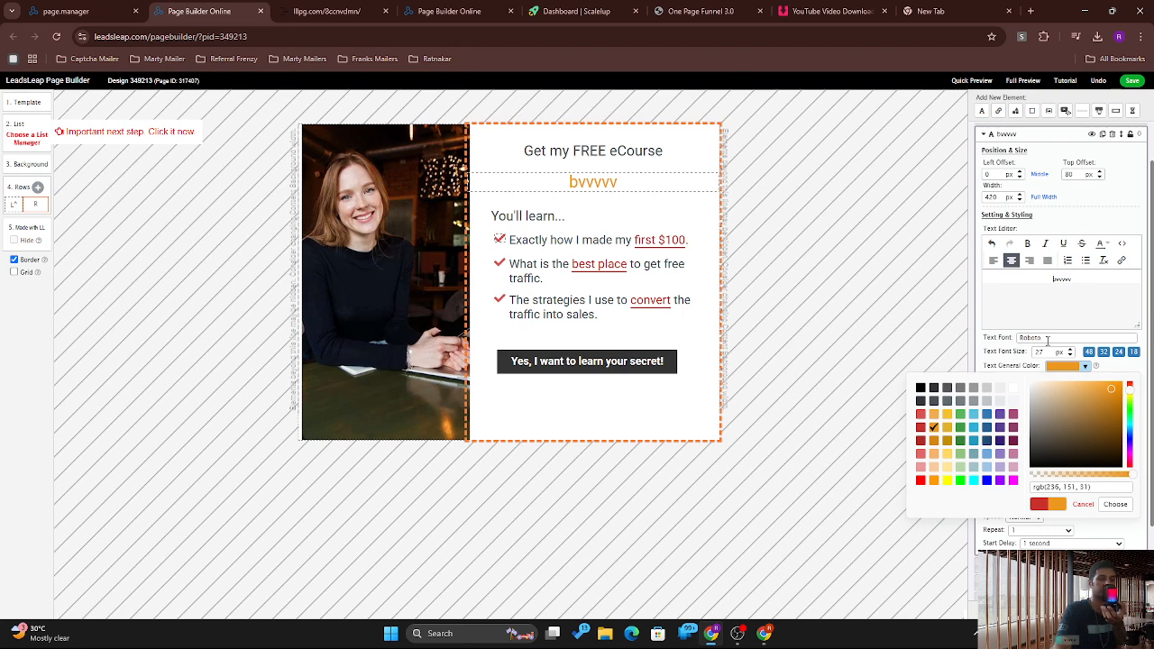
pyautogui.click(1047, 338)
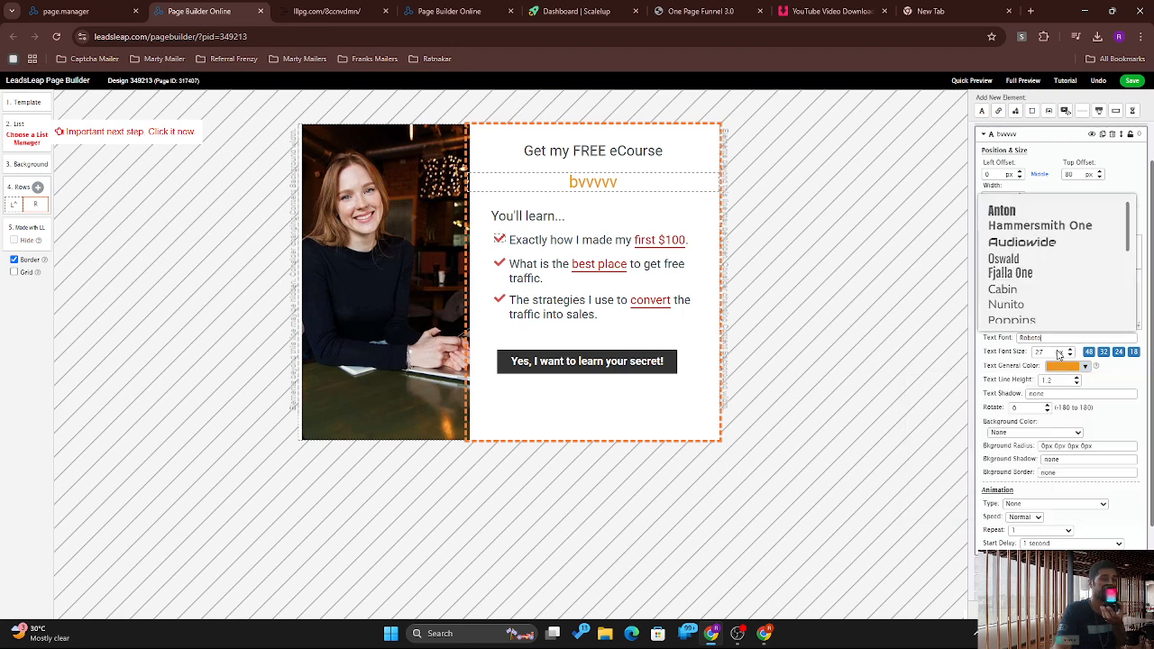
pyautogui.click(1057, 353)
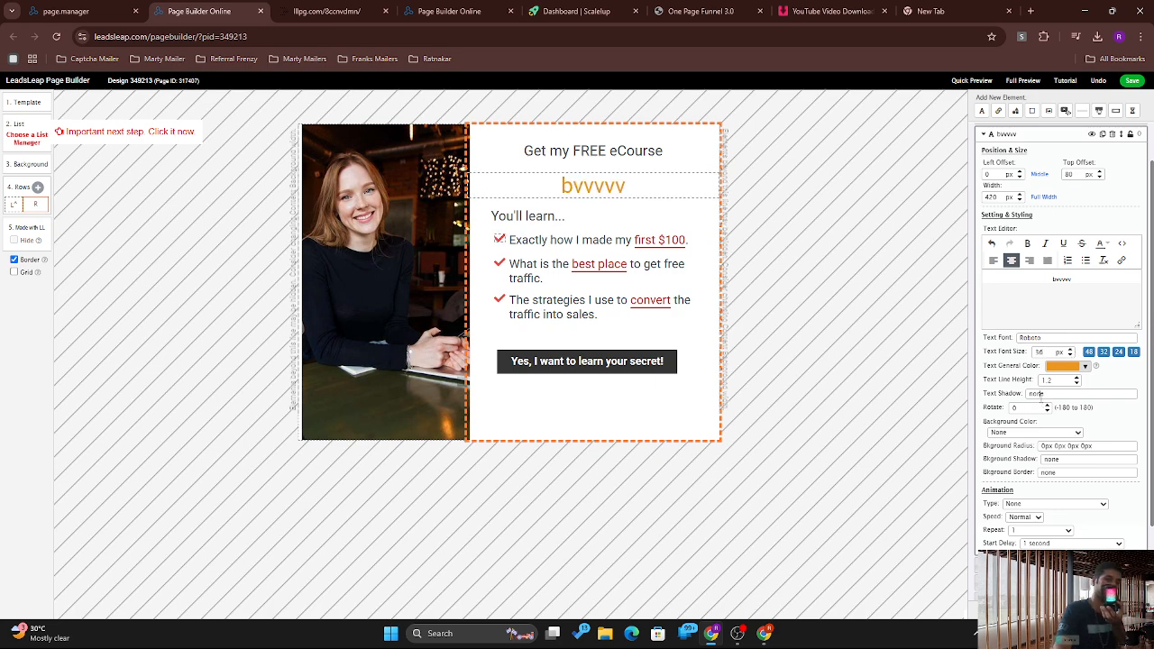
pyautogui.click(1039, 394)
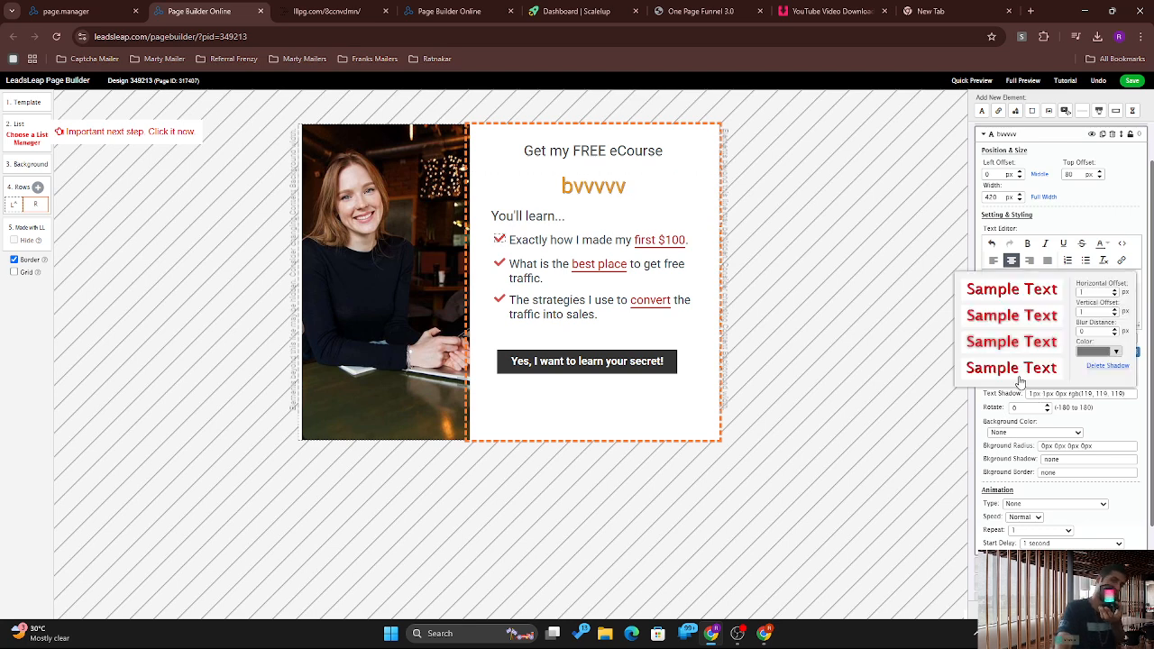
pyautogui.click(1011, 341)
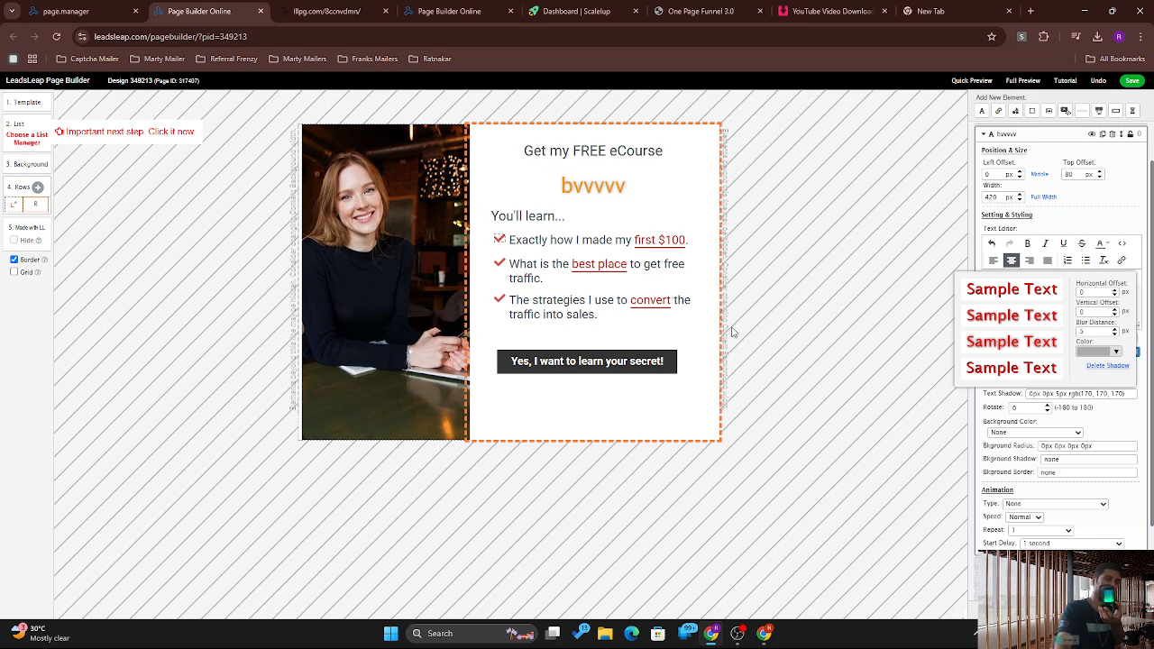
pyautogui.click(1089, 435)
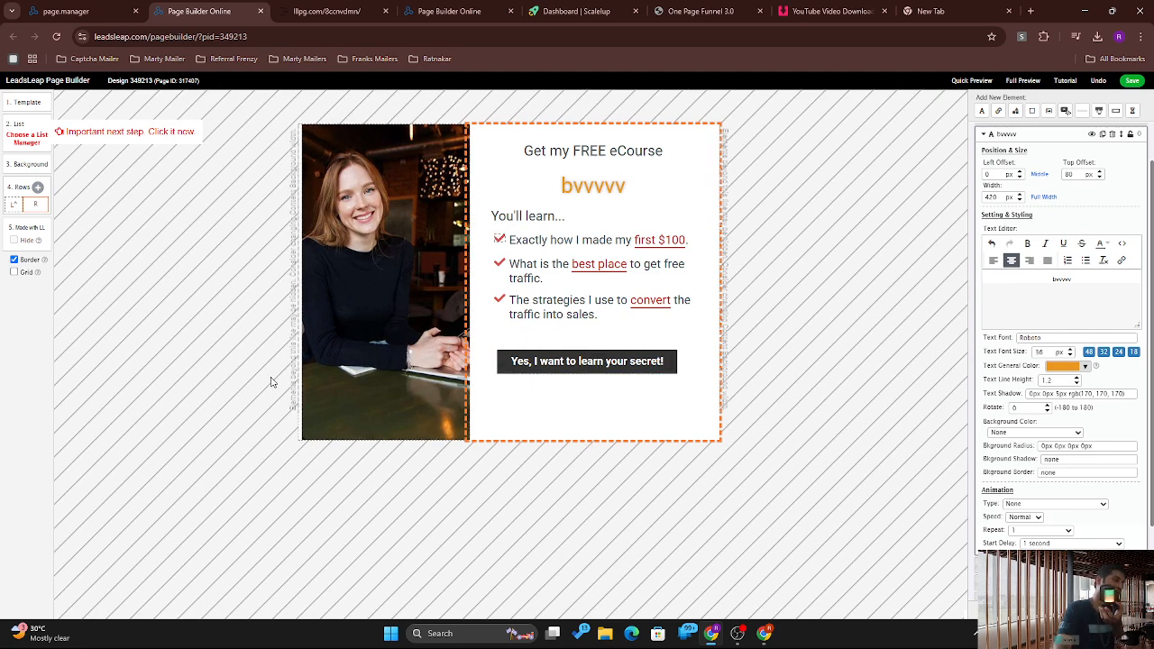
# Step: Drag the rotated text to the section's right edge and change it to 'this is y site'
pyautogui.keyDown('ctrl'); pyautogui.scroll(5, 271, 384); pyautogui.keyUp('ctrl')
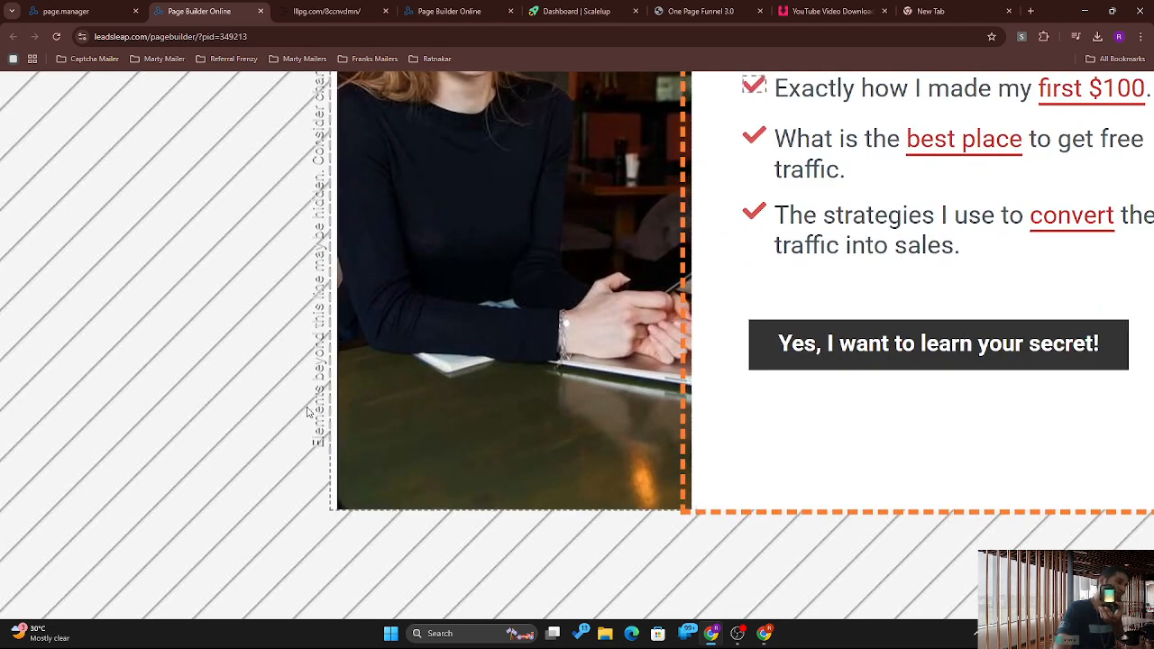
pyautogui.keyDown('ctrl'); pyautogui.scroll(-5, 324, 282); pyautogui.keyUp('ctrl')
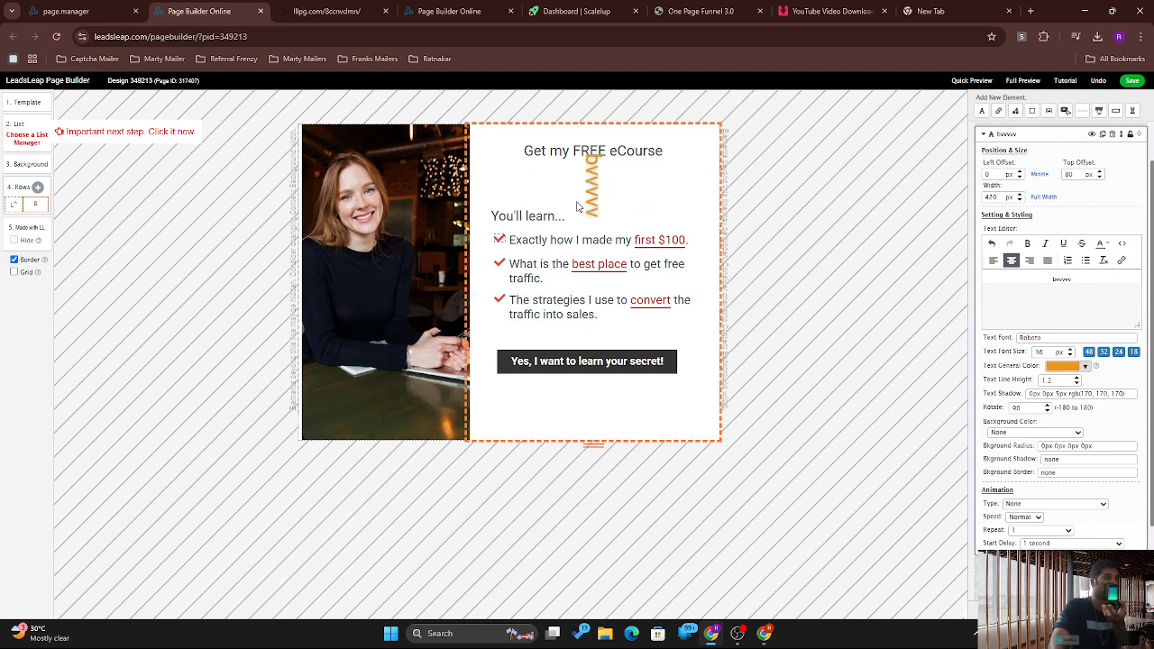
pyautogui.moveTo(591, 169); pyautogui.dragTo(701, 239)
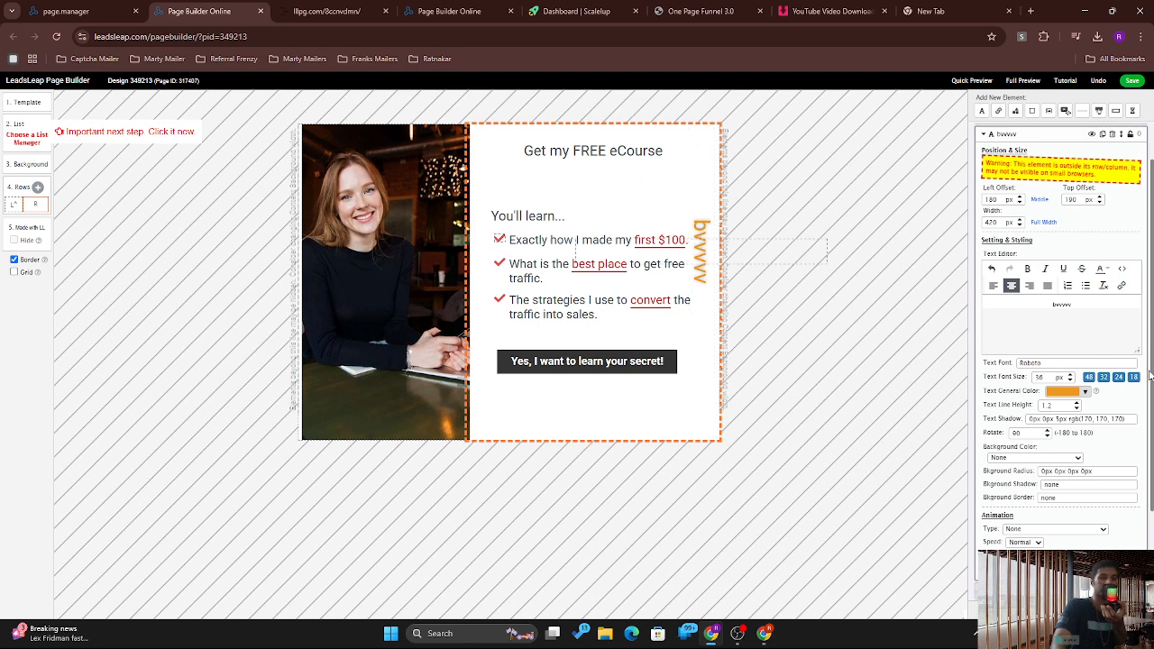
pyautogui.doubleClick(1062, 306)
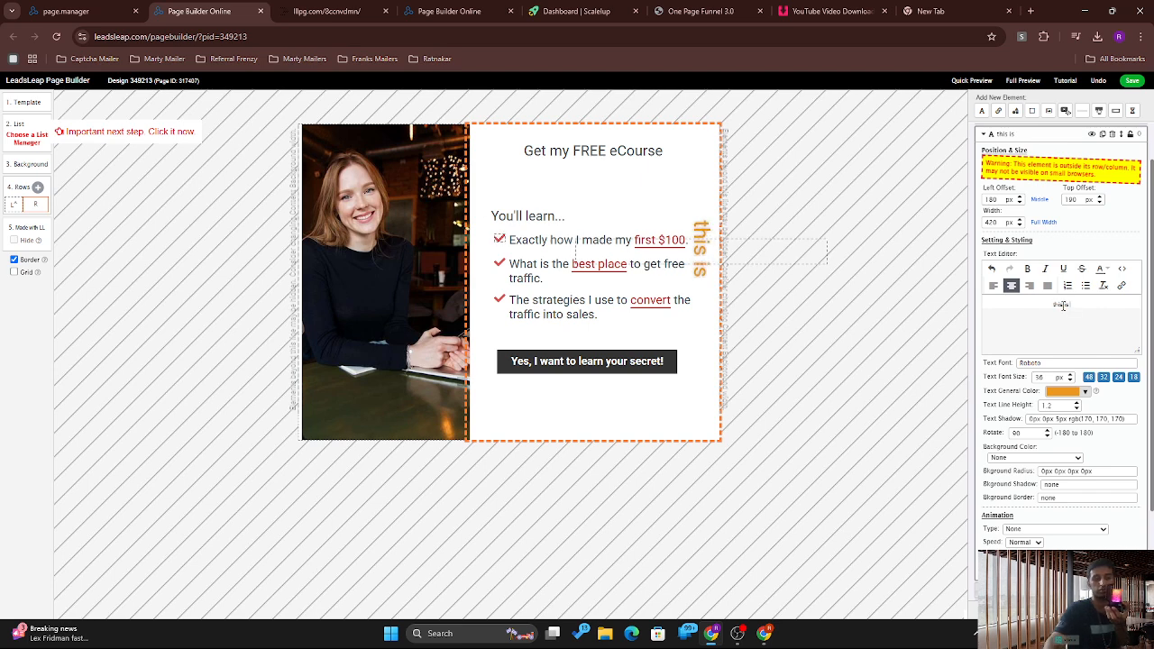
pyautogui.write('site')
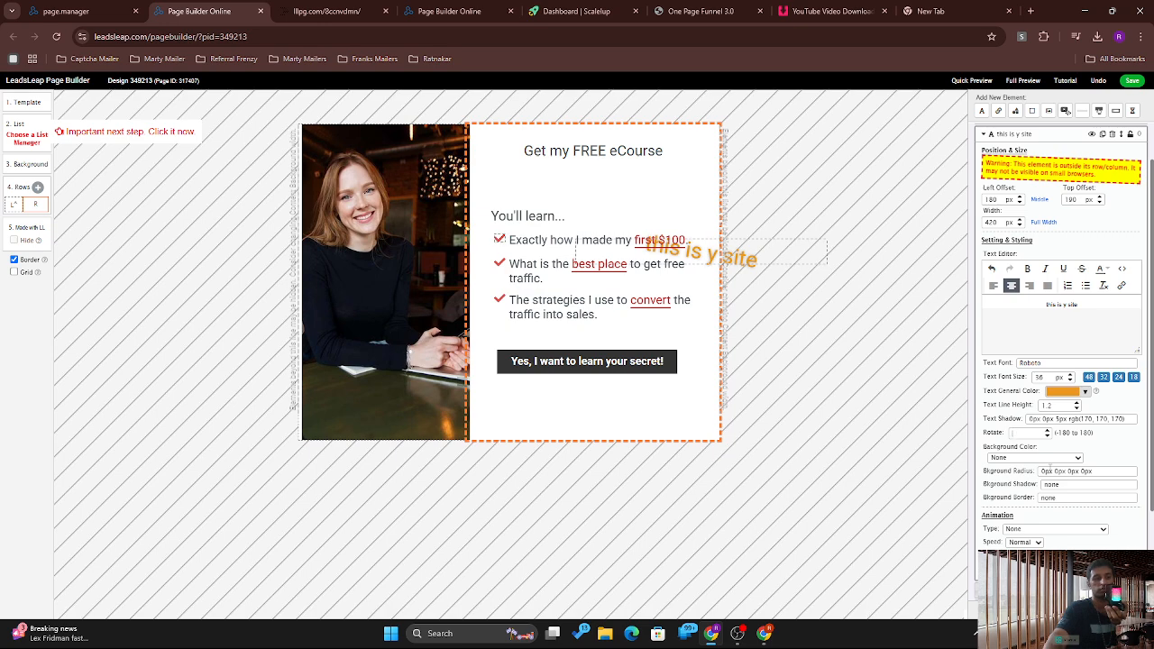
# Step: Set the text's Rotate back to 0 so it lies level beside the checklist
pyautogui.press('BackSpace')
pyautogui.write('0')
pyautogui.click(911, 424)
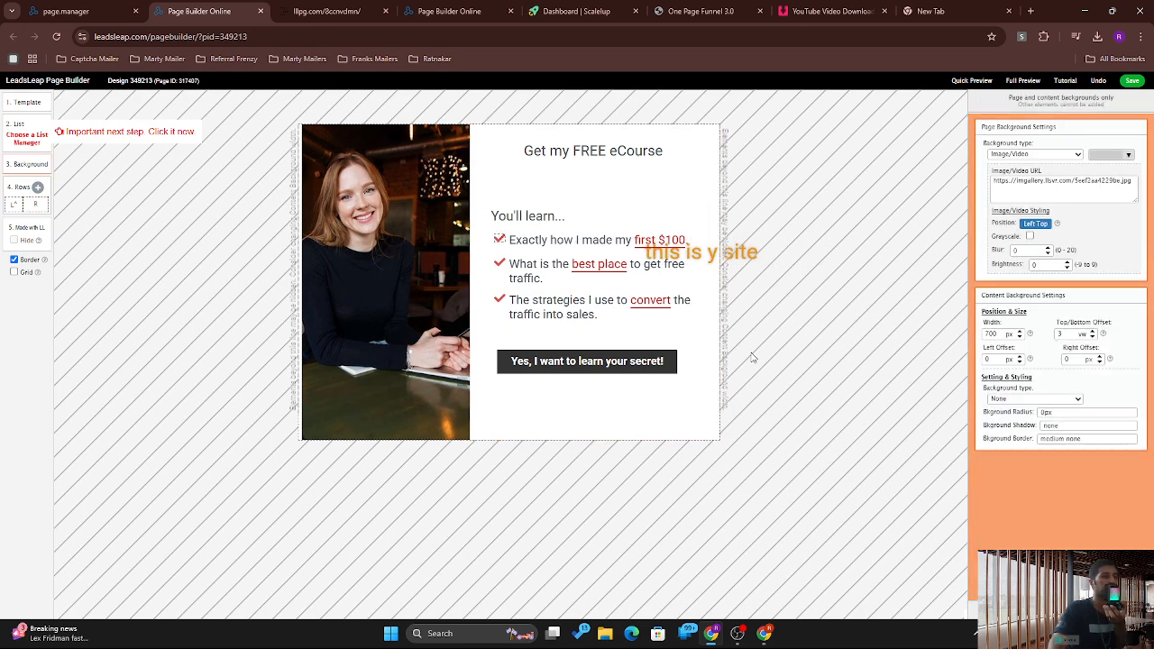
pyautogui.click(684, 270)
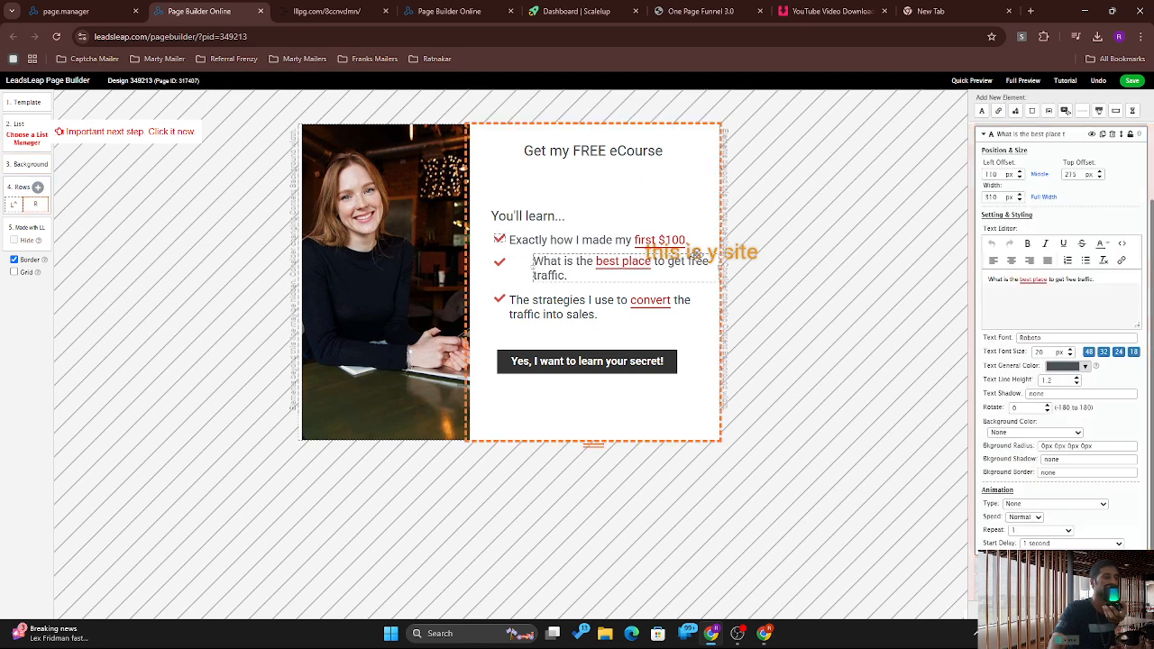
pyautogui.click(694, 253)
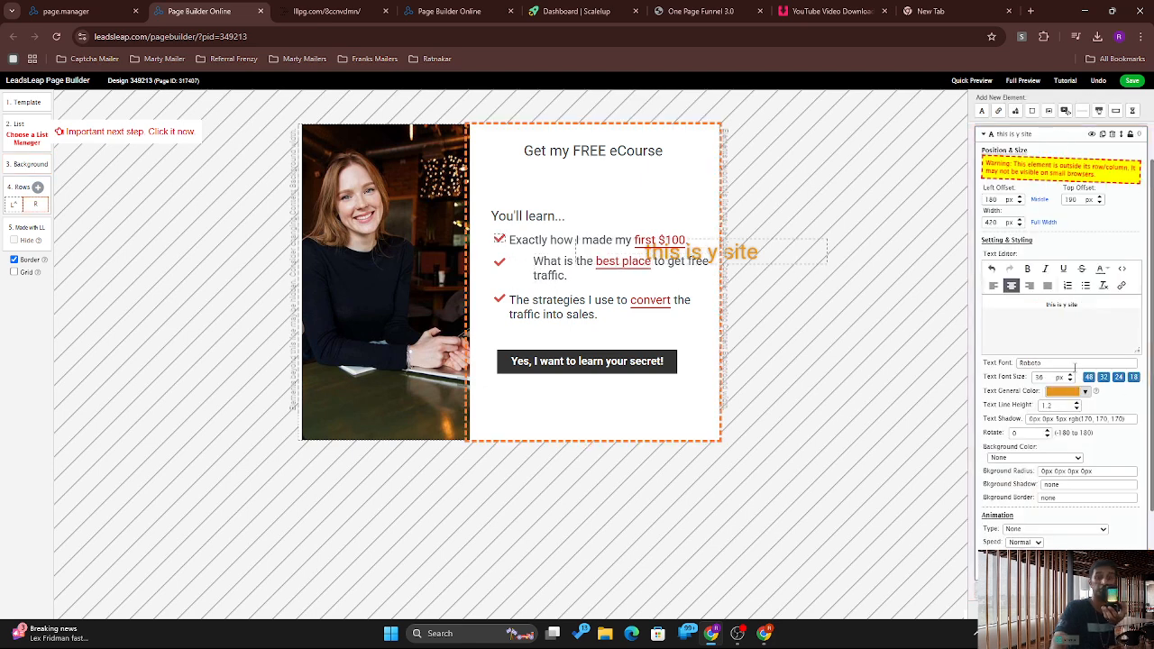
pyautogui.scroll(-1, 1074, 370)
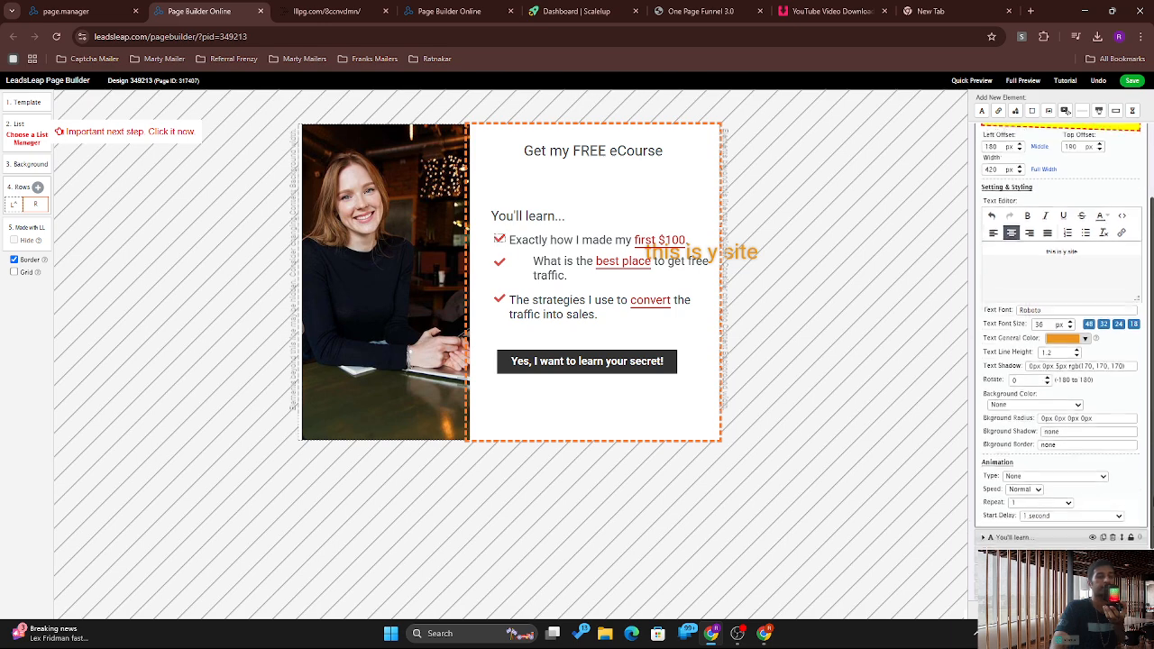
pyautogui.scroll(-1, 1072, 349)
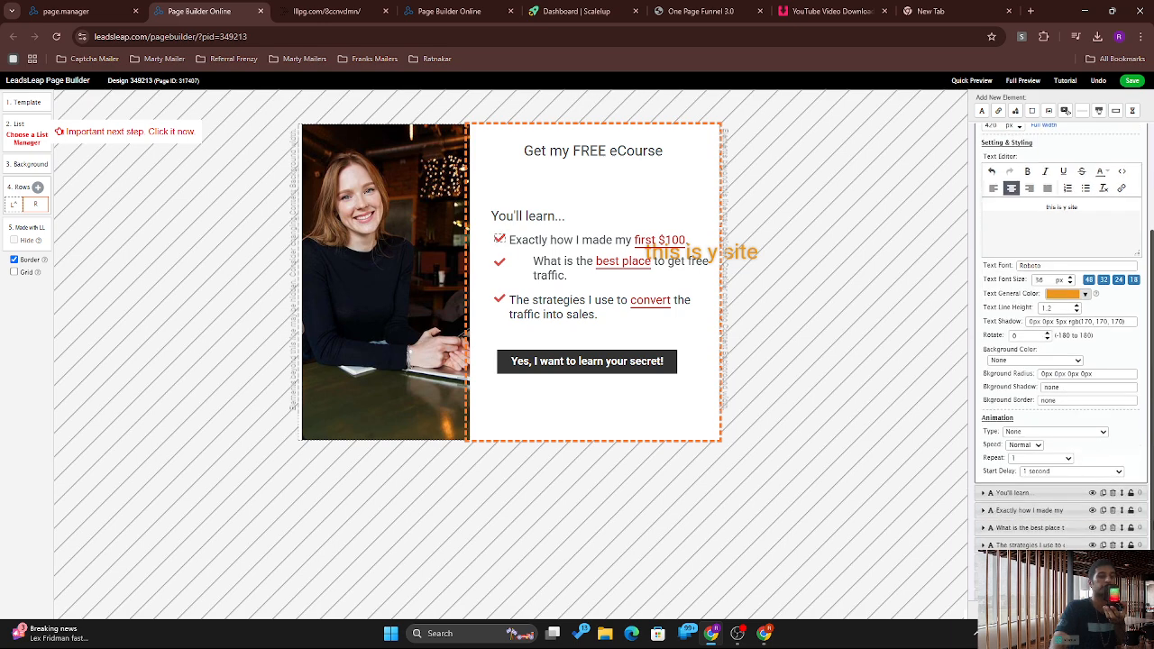
# Step: Change the text shadow colour to dark red rgb(172, 41, 37)
pyautogui.click(1049, 322)
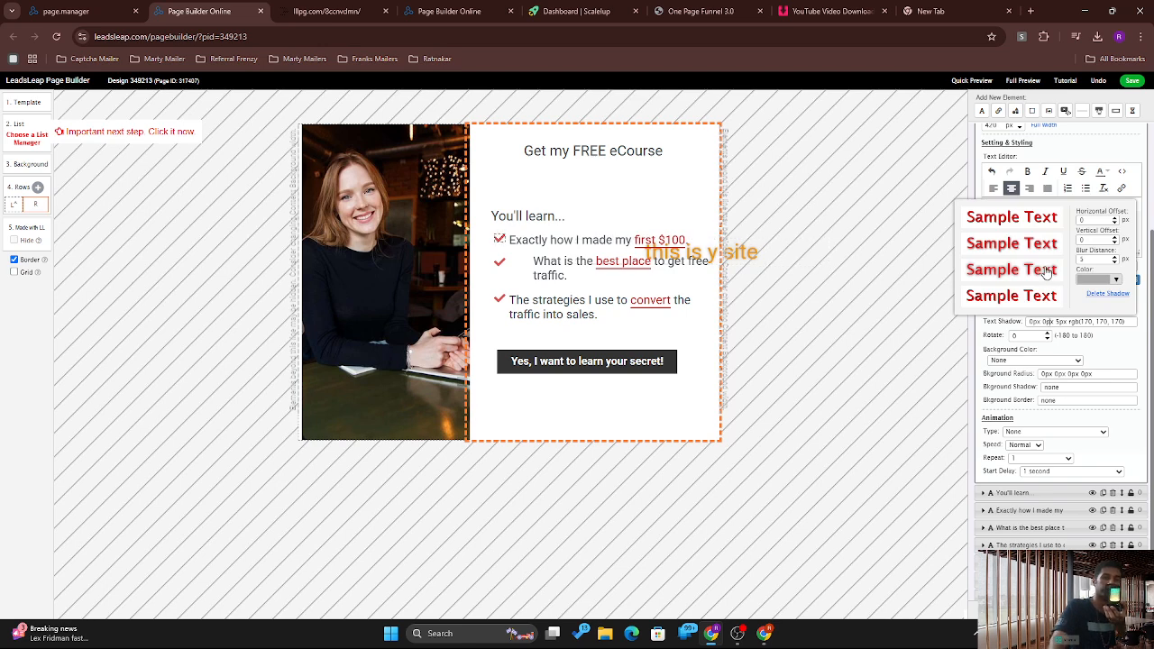
pyautogui.click(1099, 281)
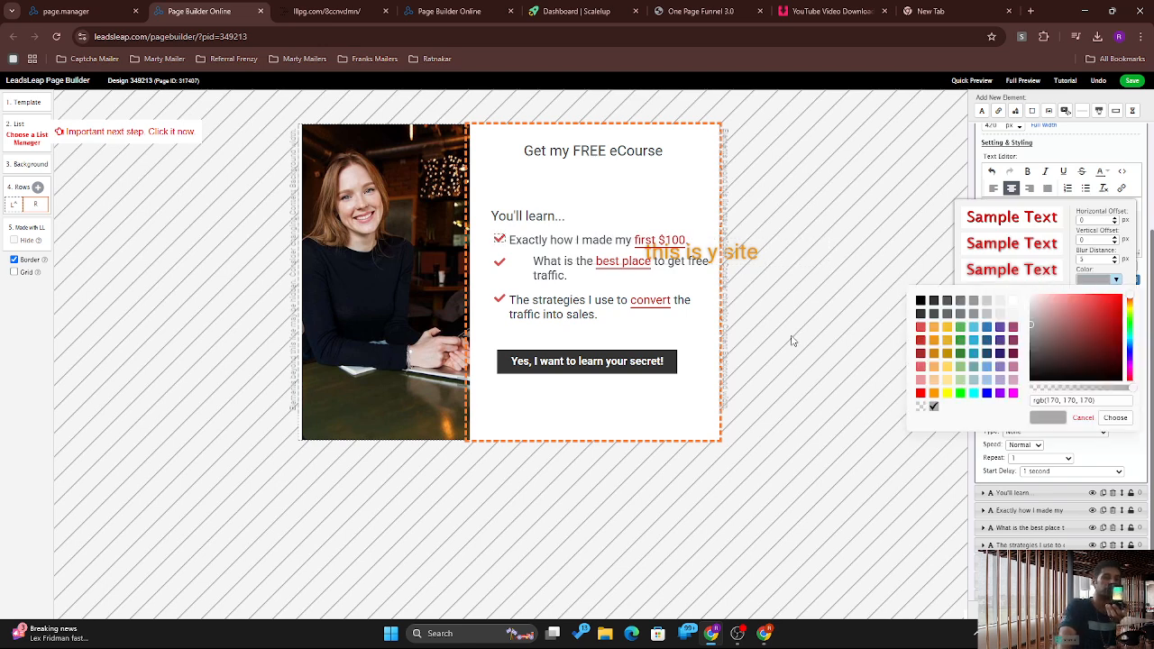
pyautogui.click(961, 340)
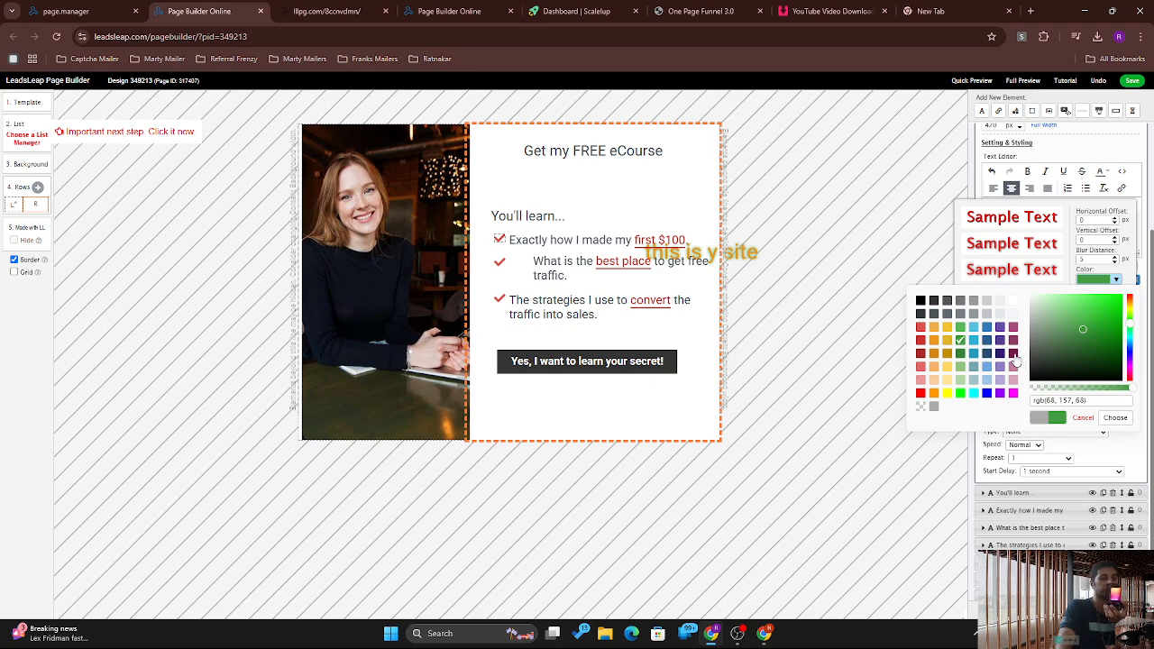
pyautogui.click(1013, 354)
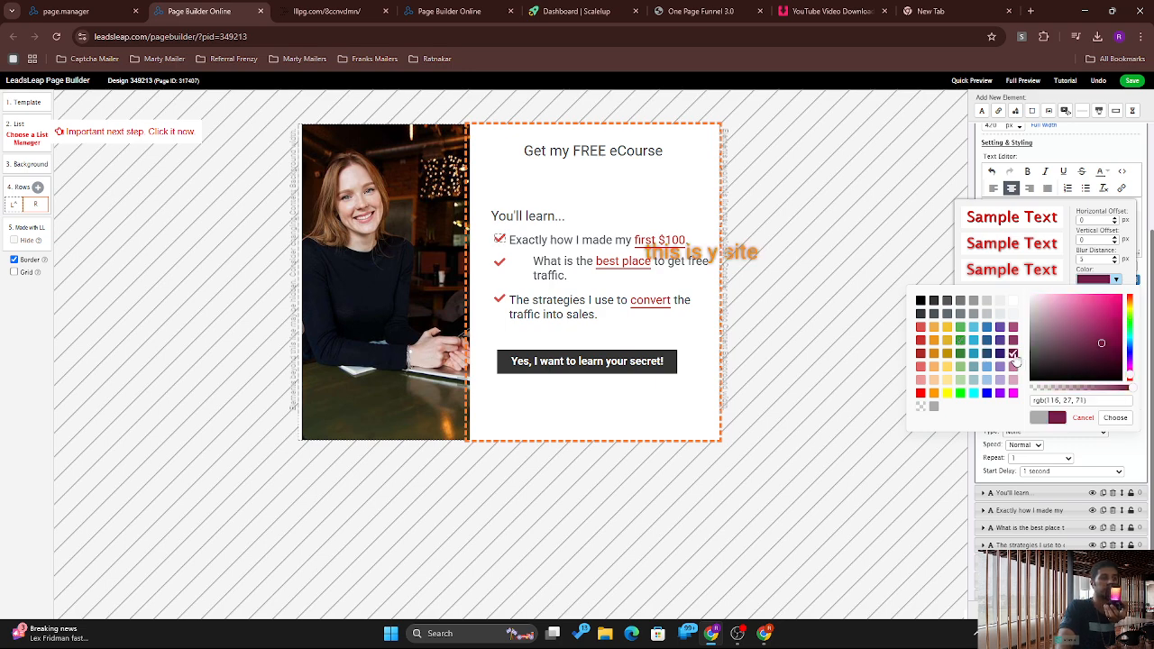
pyautogui.click(921, 354)
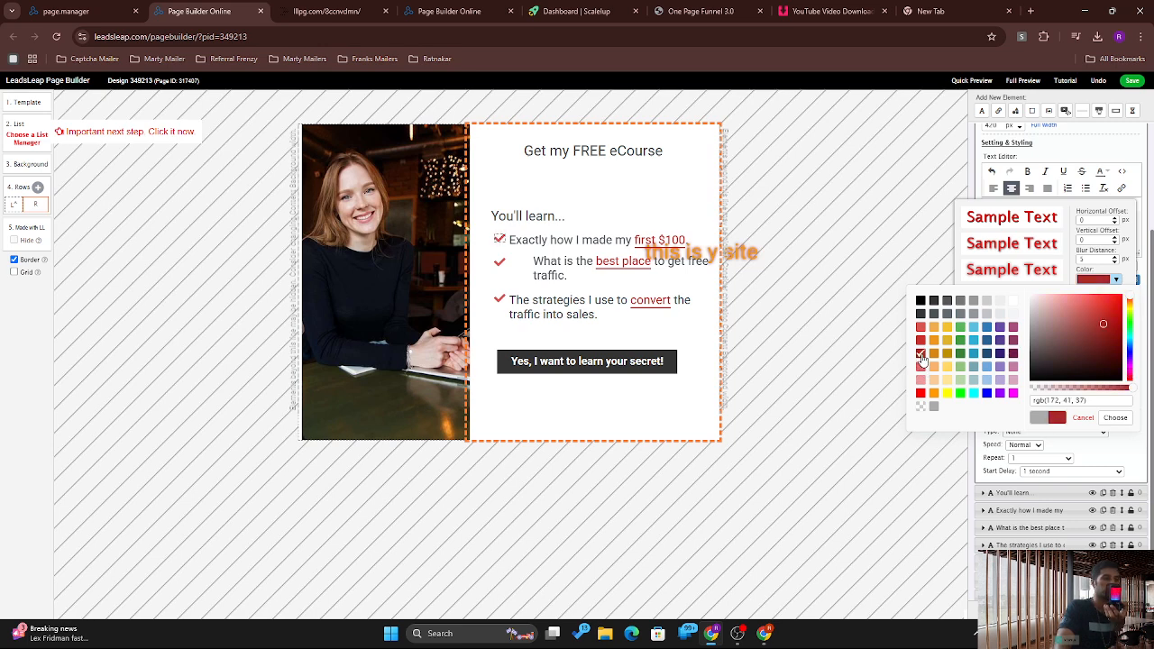
pyautogui.click(1081, 487)
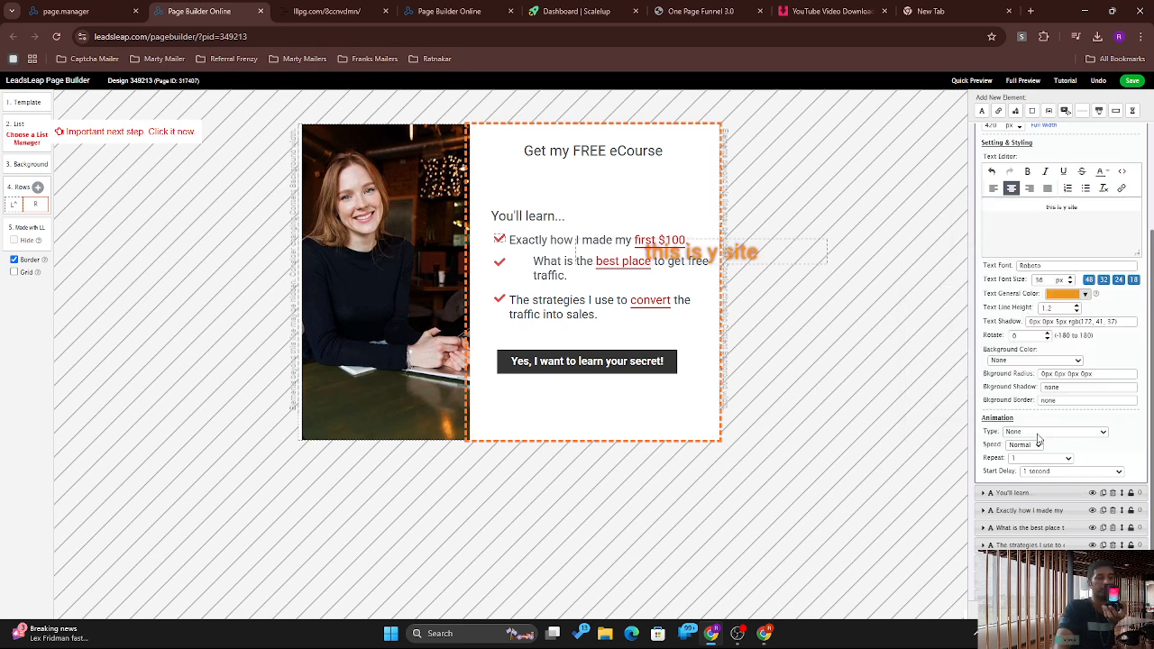
pyautogui.click(1039, 433)
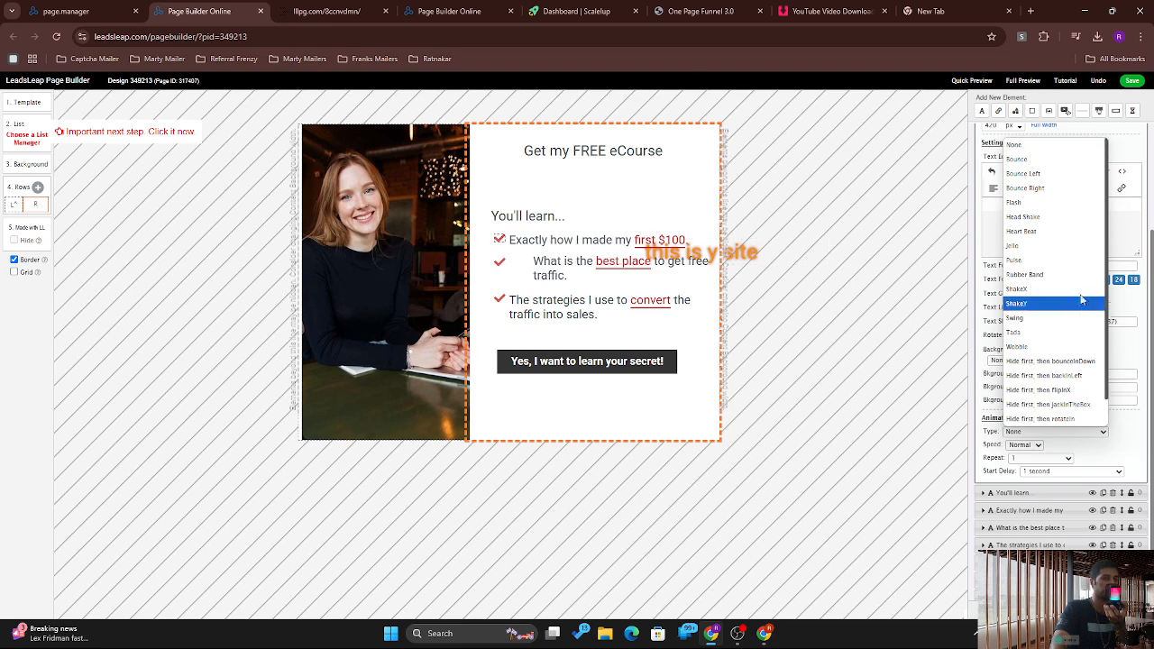
# Step: Place the text below the 'Get my FREE eCourse' heading and set its animation to Swing
pyautogui.click(1024, 252)
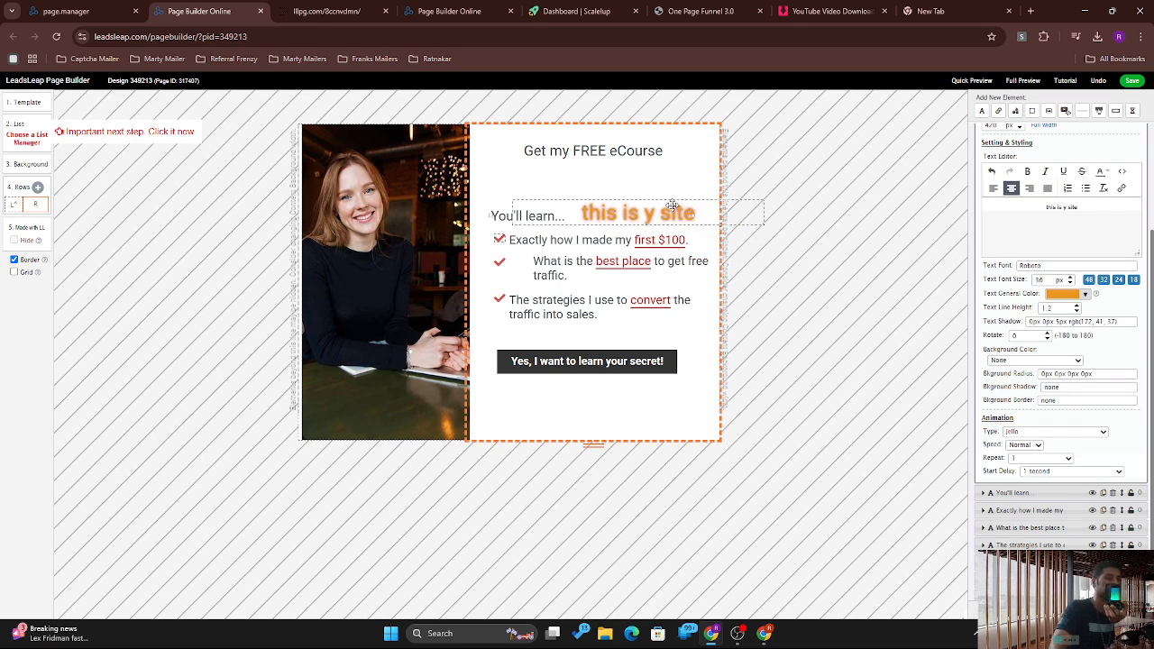
pyautogui.moveTo(672, 205); pyautogui.dragTo(635, 164)
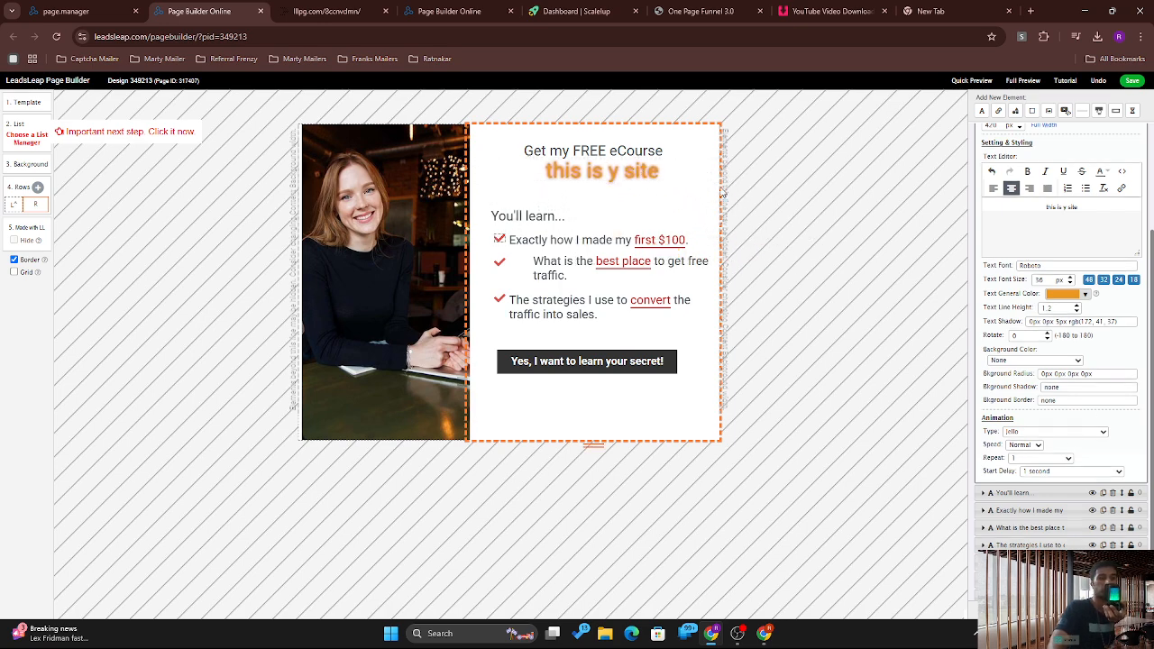
pyautogui.click(1032, 433)
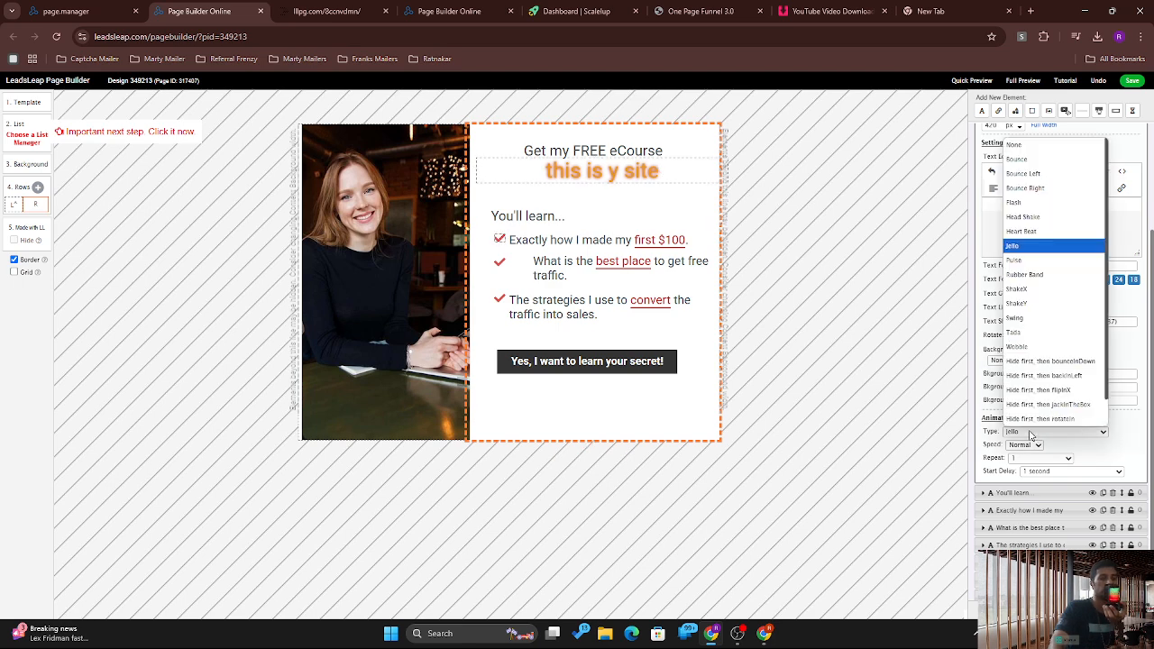
pyautogui.click(1019, 275)
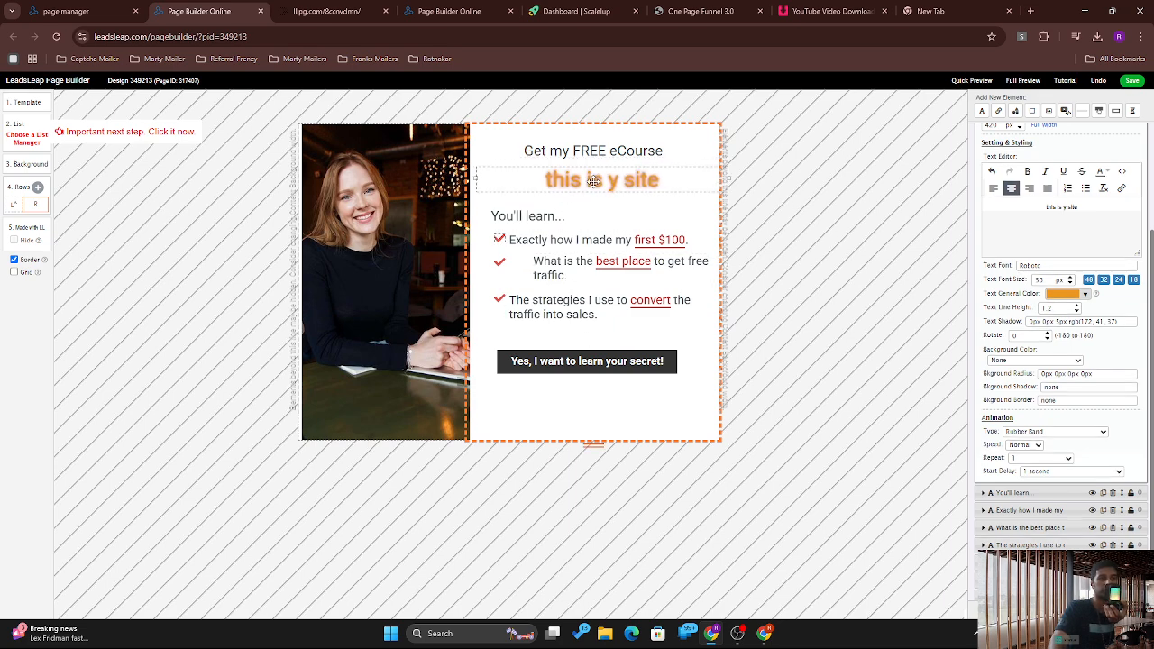
pyautogui.click(1063, 433)
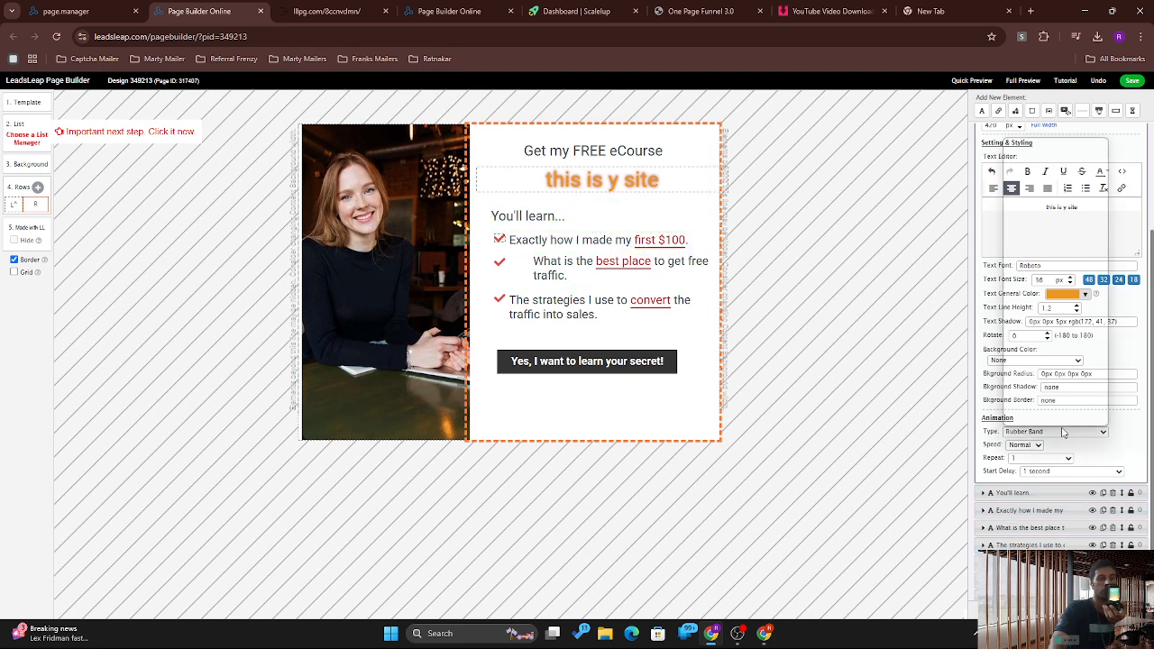
pyautogui.click(1042, 319)
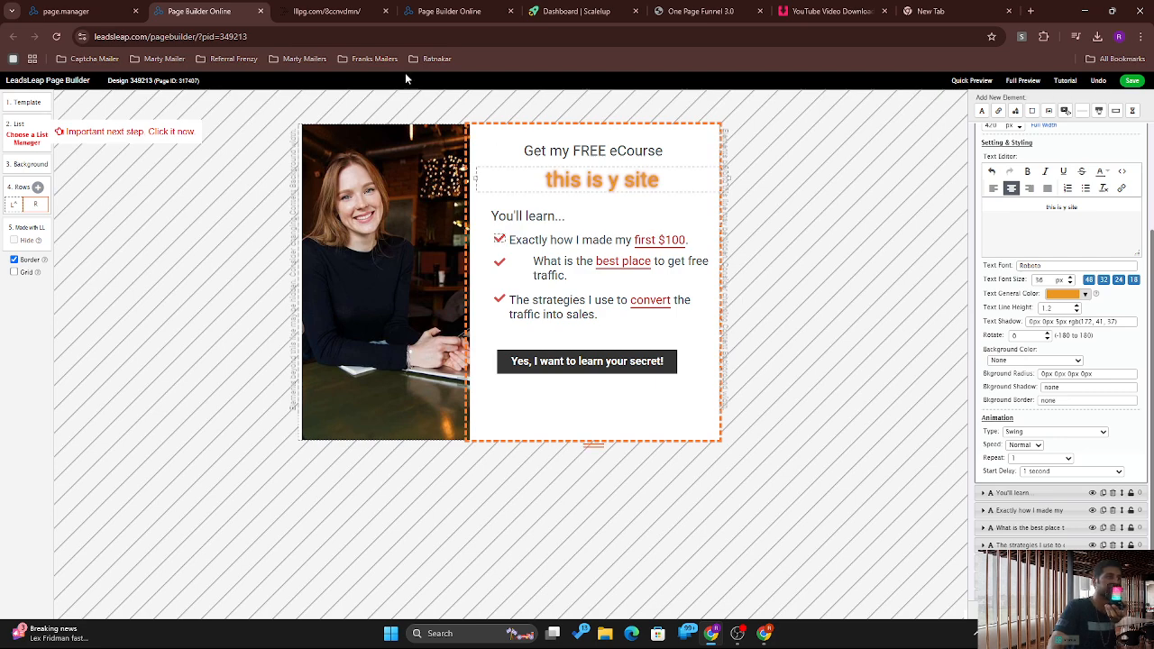
# Step: Reload the live lllpg.com page, then select the 'Yes, I want to learn your secret!' button
pyautogui.click(369, 5)
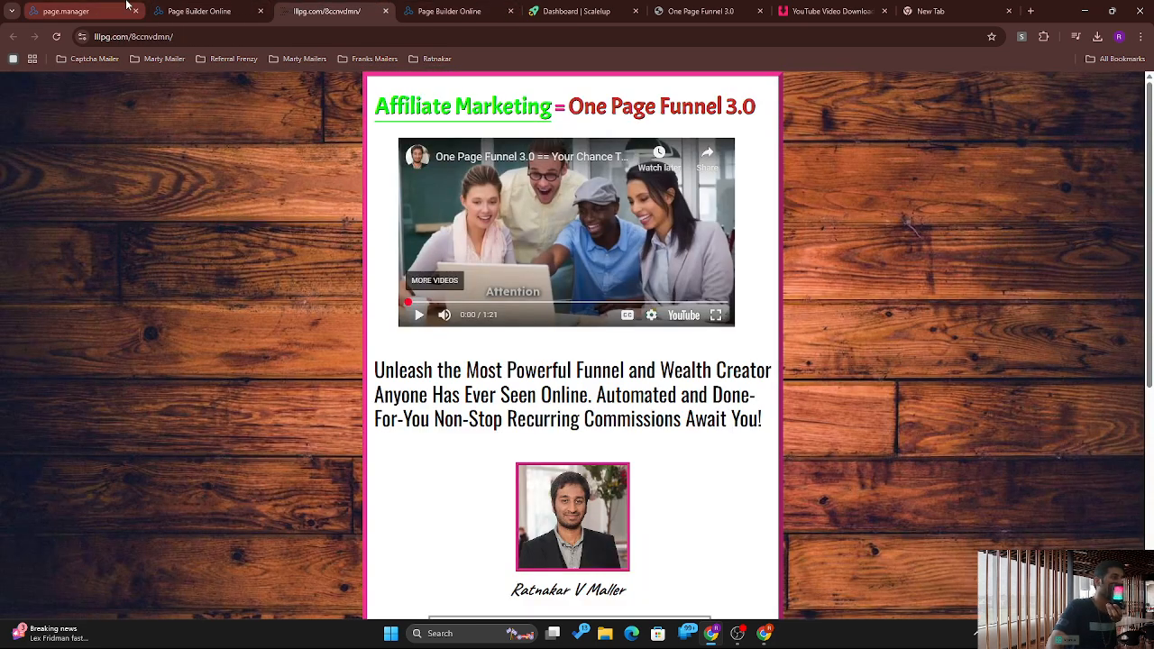
pyautogui.moveTo(1153, 184); pyautogui.dragTo(1153, 131)
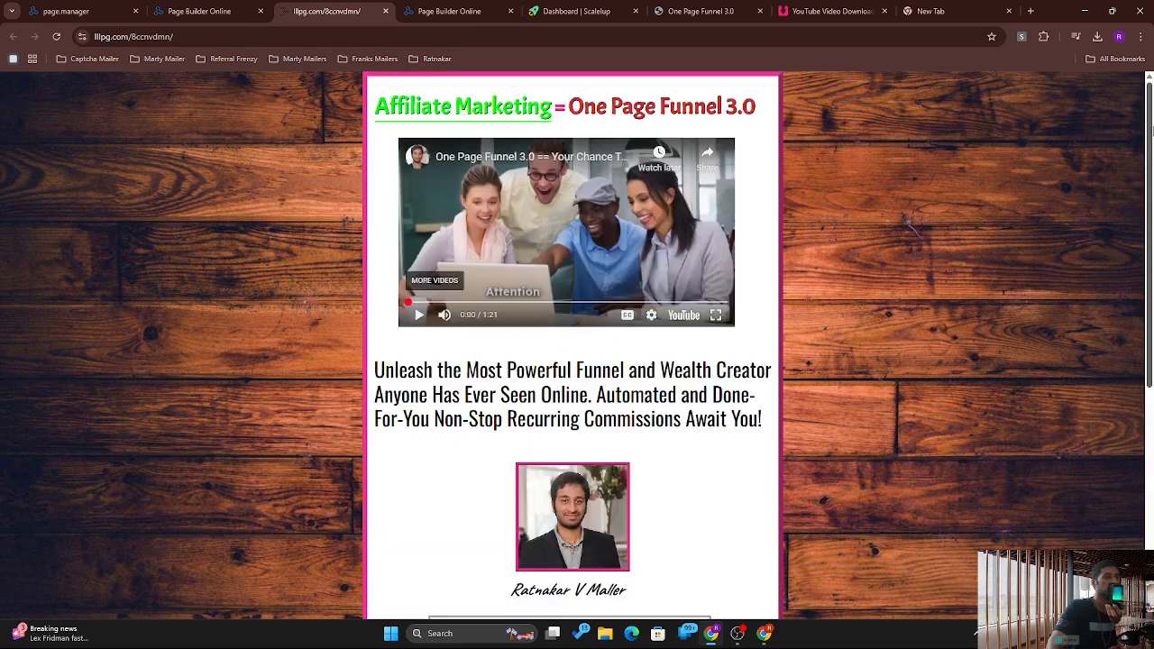
pyautogui.click(57, 40)
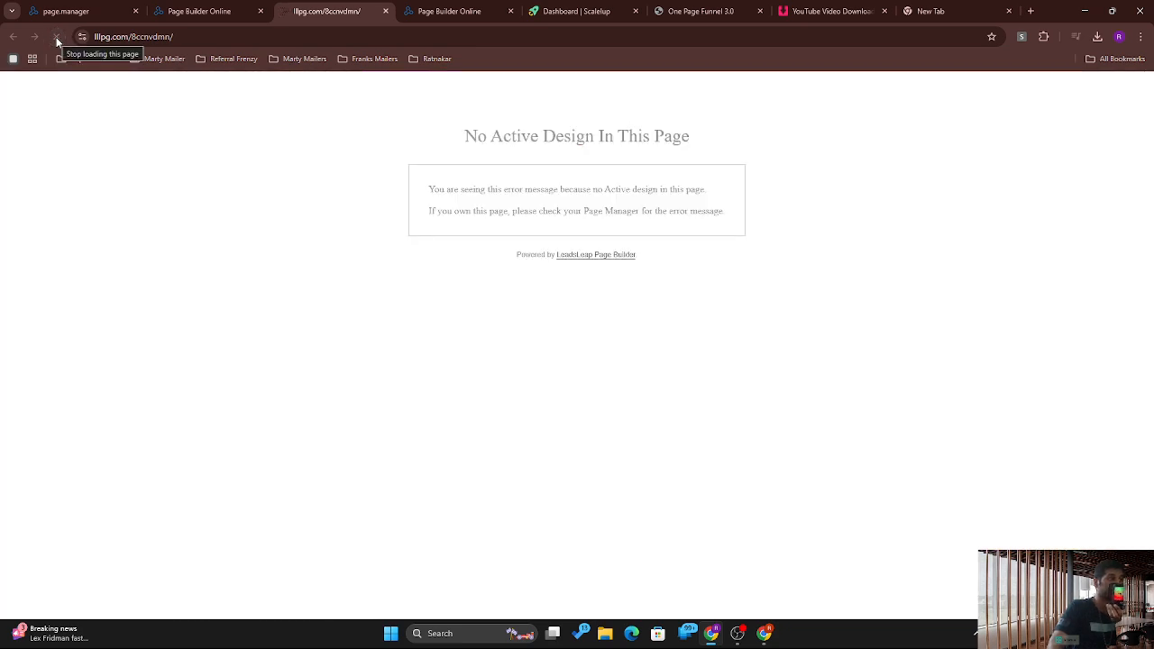
pyautogui.click(198, 11)
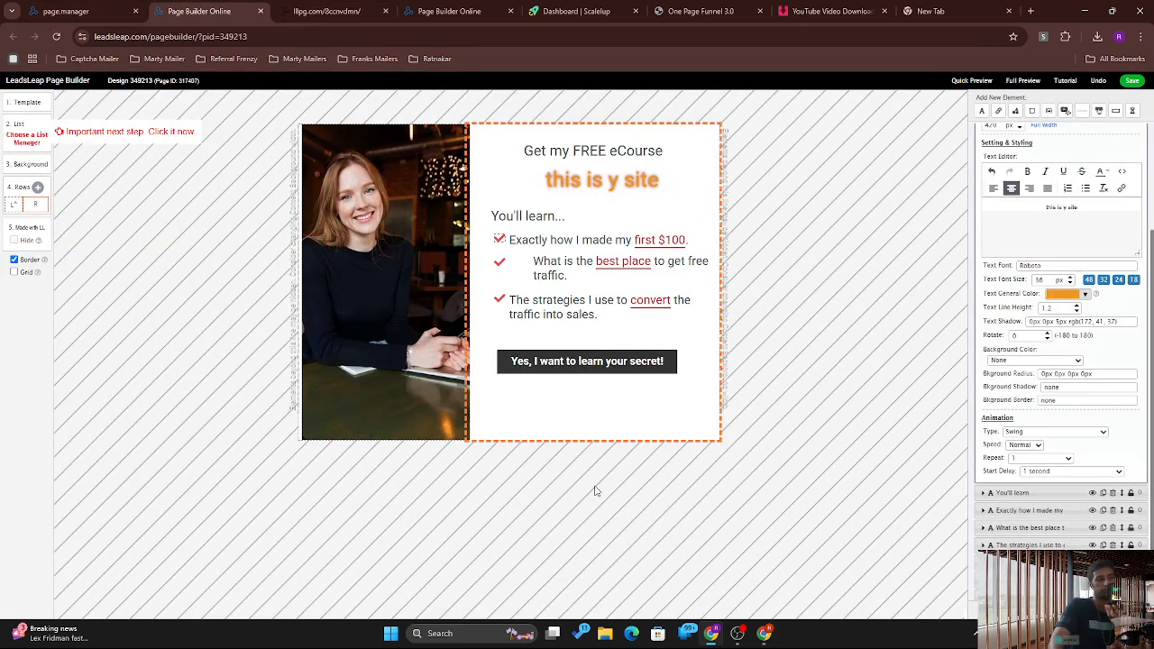
pyautogui.click(587, 362)
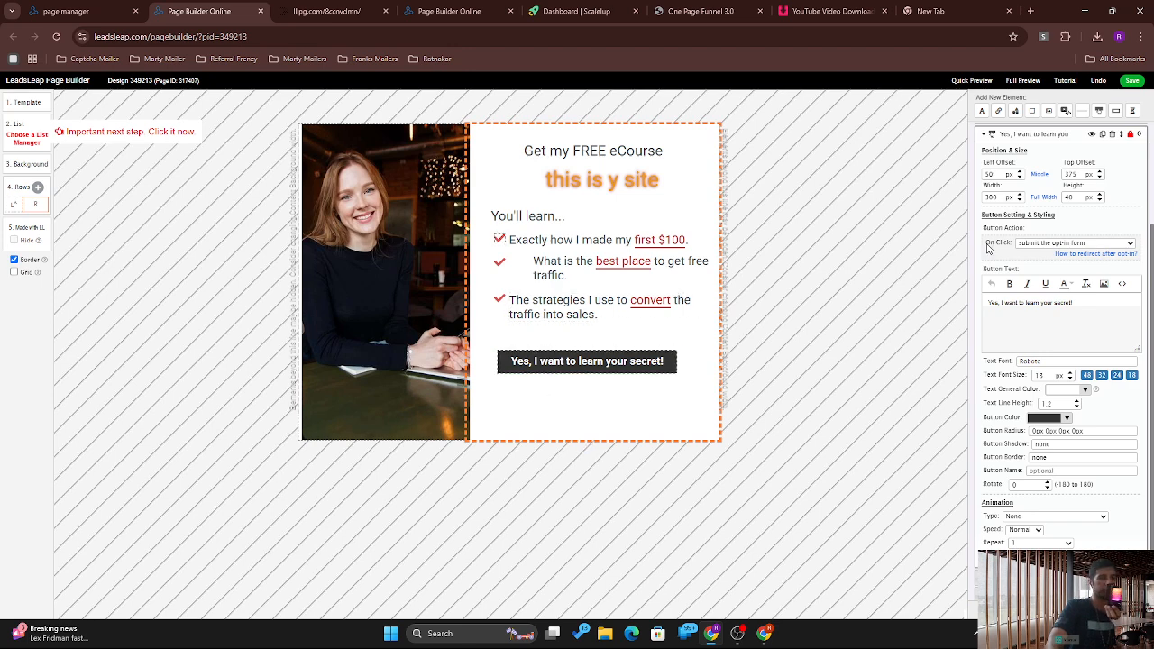
# Step: Set the button's On Click to 'go to a website (no opt-in)' with the pasted opt-in URL and save
pyautogui.click(1045, 244)
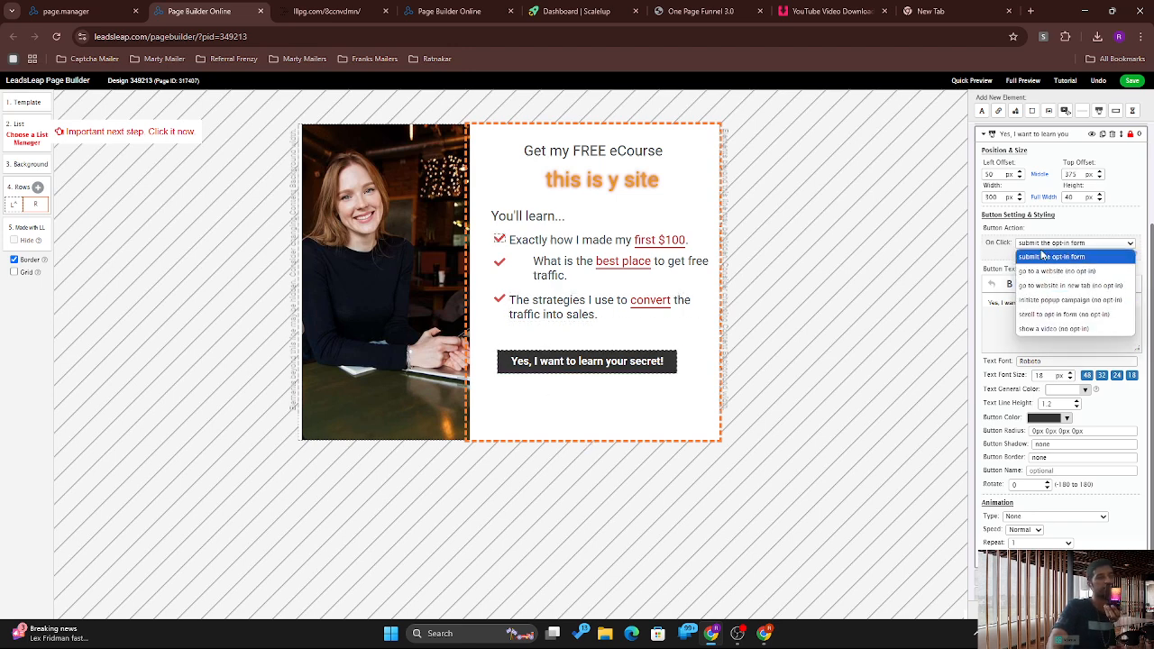
pyautogui.click(1075, 272)
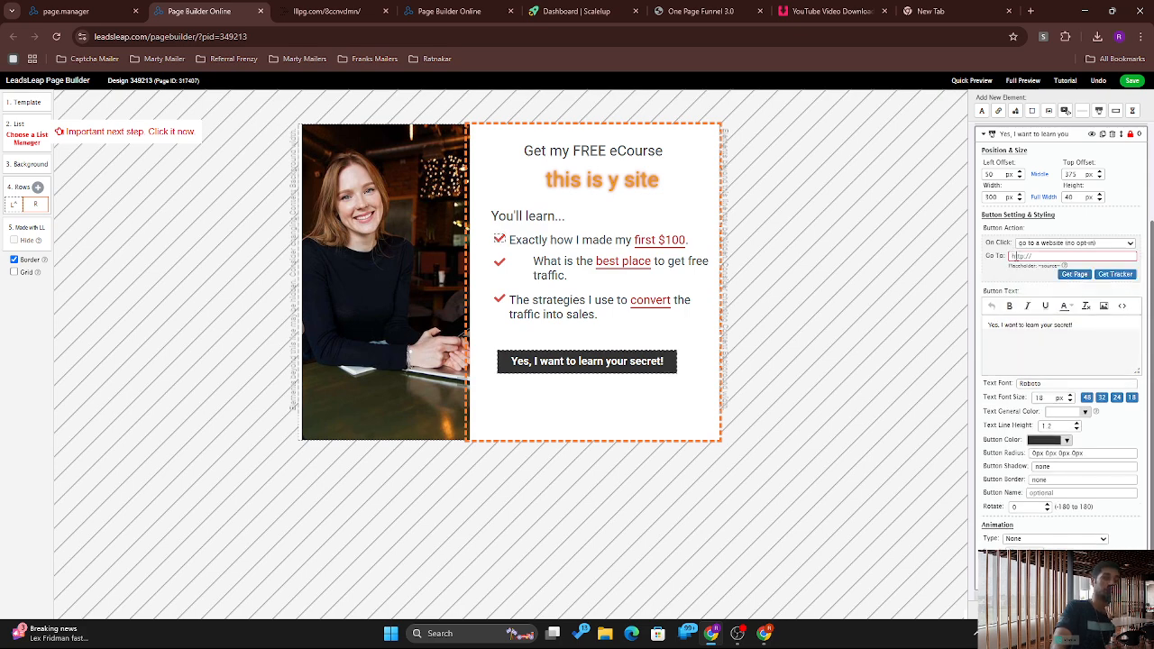
pyautogui.hotkey('ctrl', 'a')
pyautogui.hotkey('ctrl', 'v')
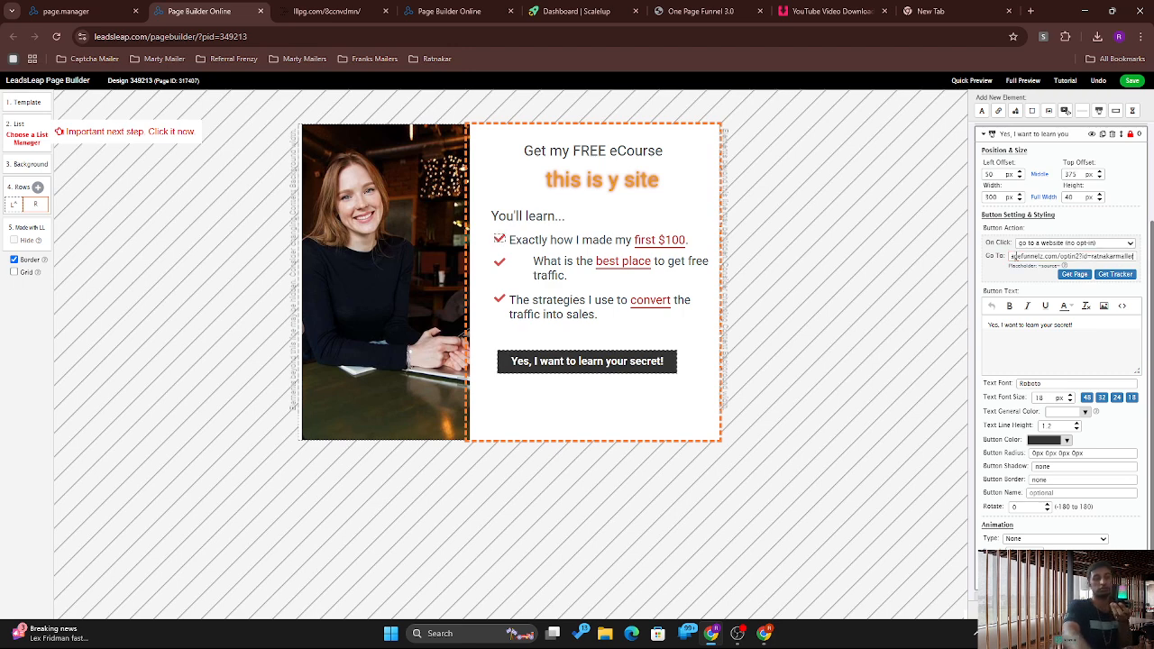
pyautogui.click(1131, 80)
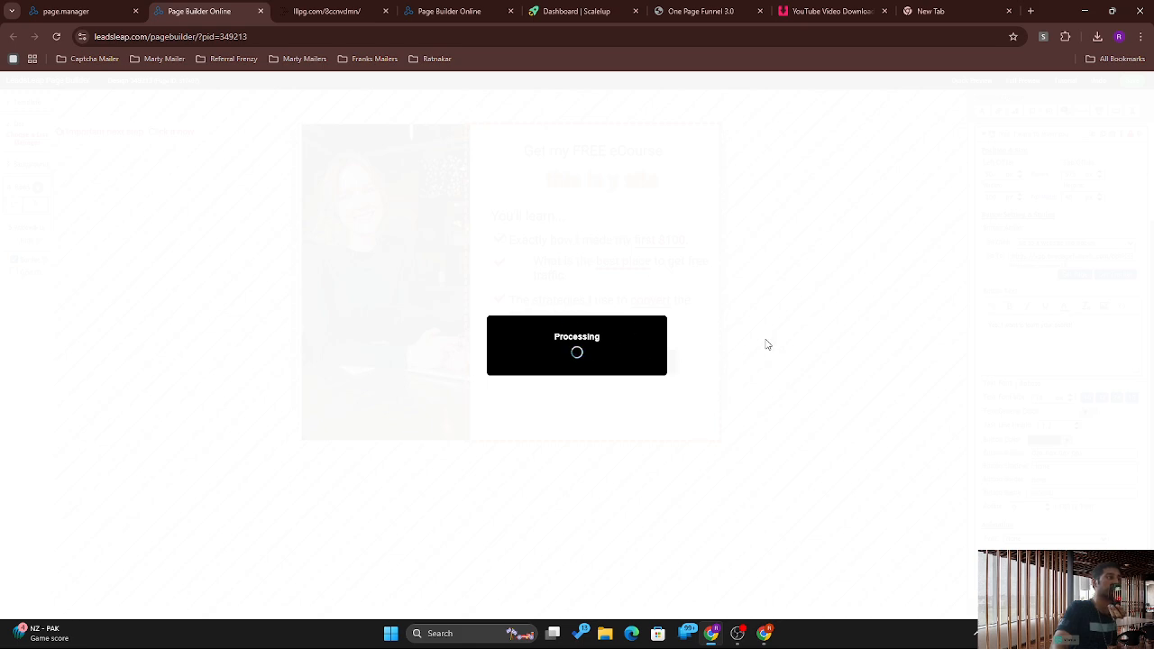
pyautogui.click(42, 8)
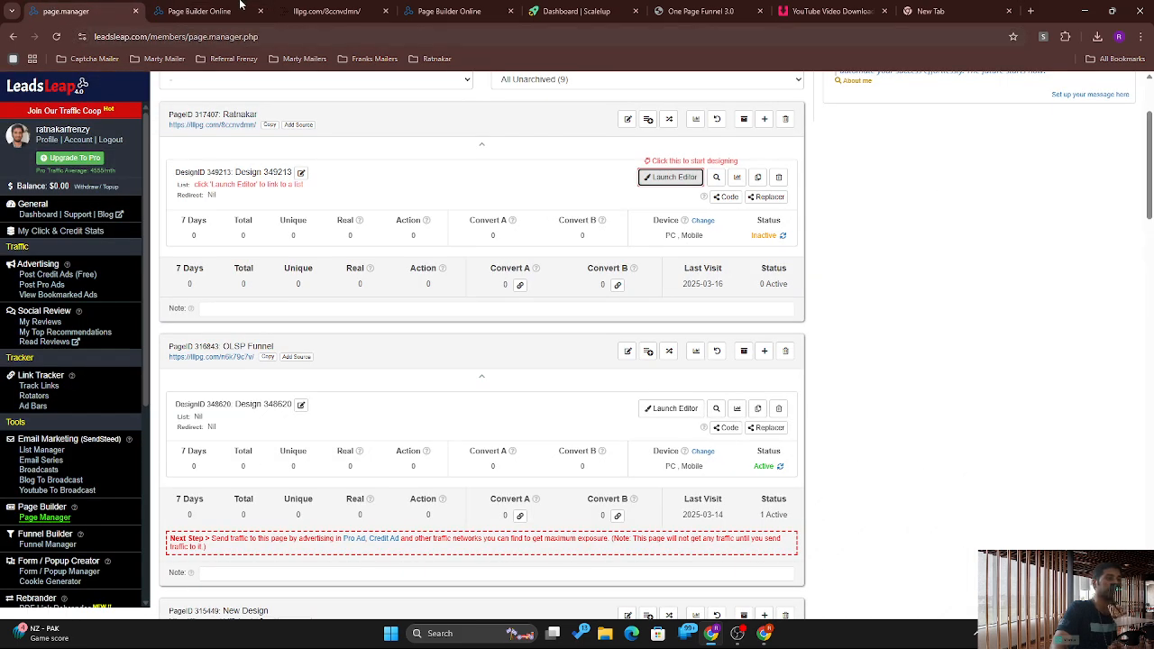
# Step: Make design 349213 active in the Page Manager and open the page's lllpg.com live link
pyautogui.click(200, 11)
pyautogui.click(117, 7)
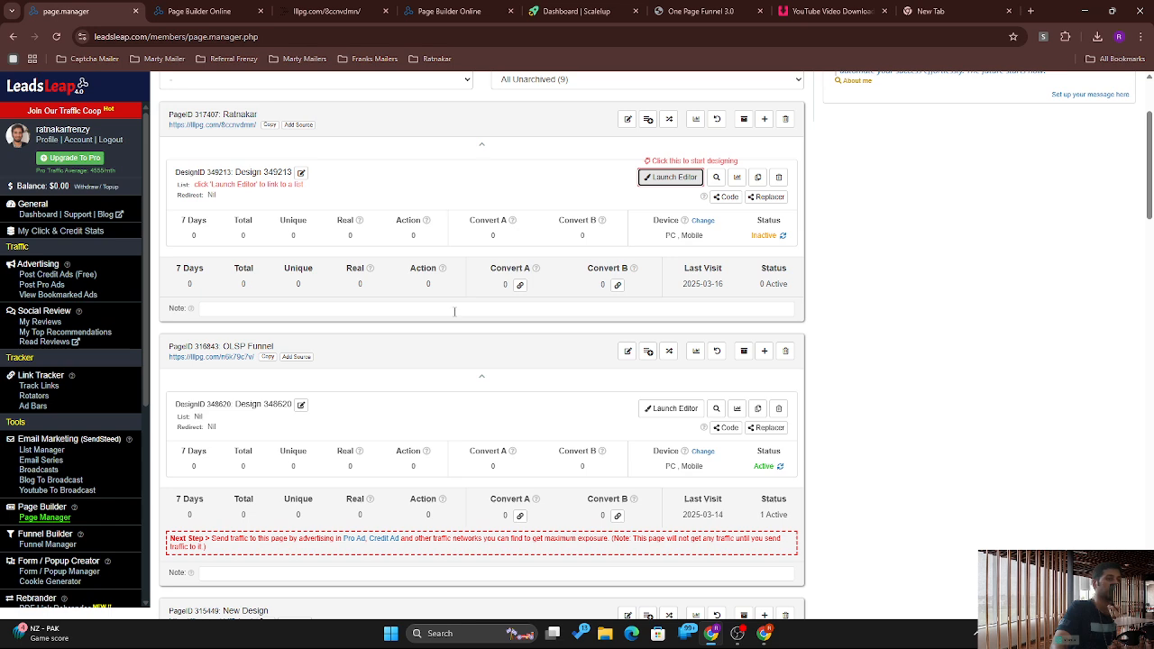
pyautogui.click(761, 236)
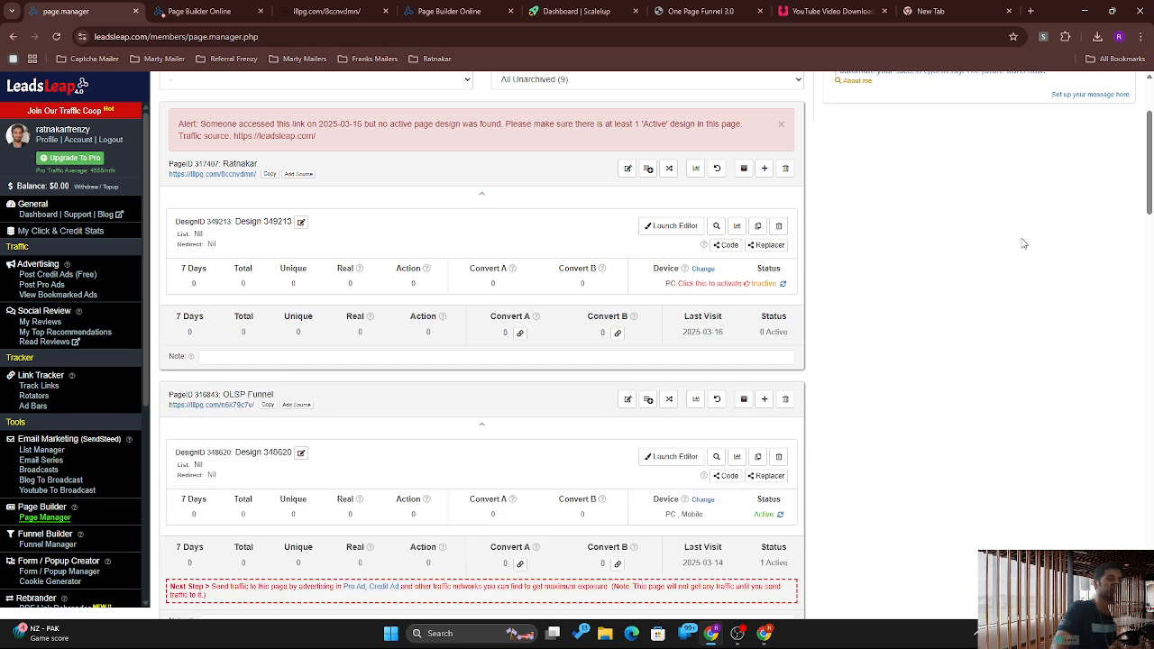
pyautogui.click(766, 285)
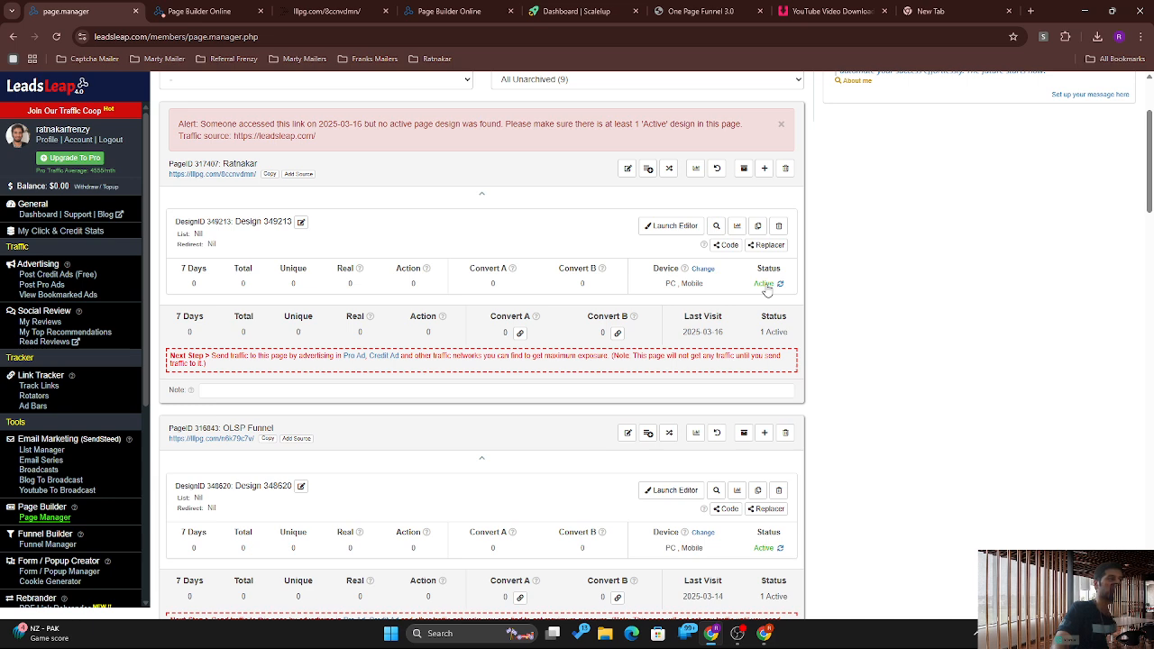
pyautogui.click(223, 173)
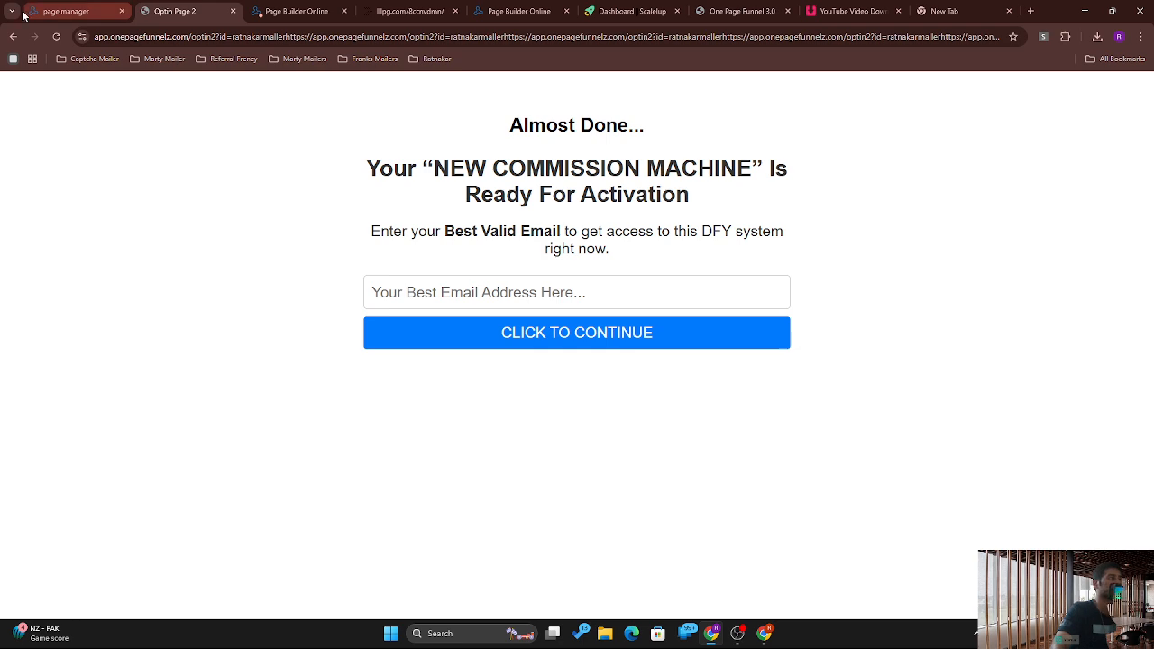
# Step: Review the live eCourse page, then inspect design 349213's heading and photo settings in the editor
pyautogui.click(12, 36)
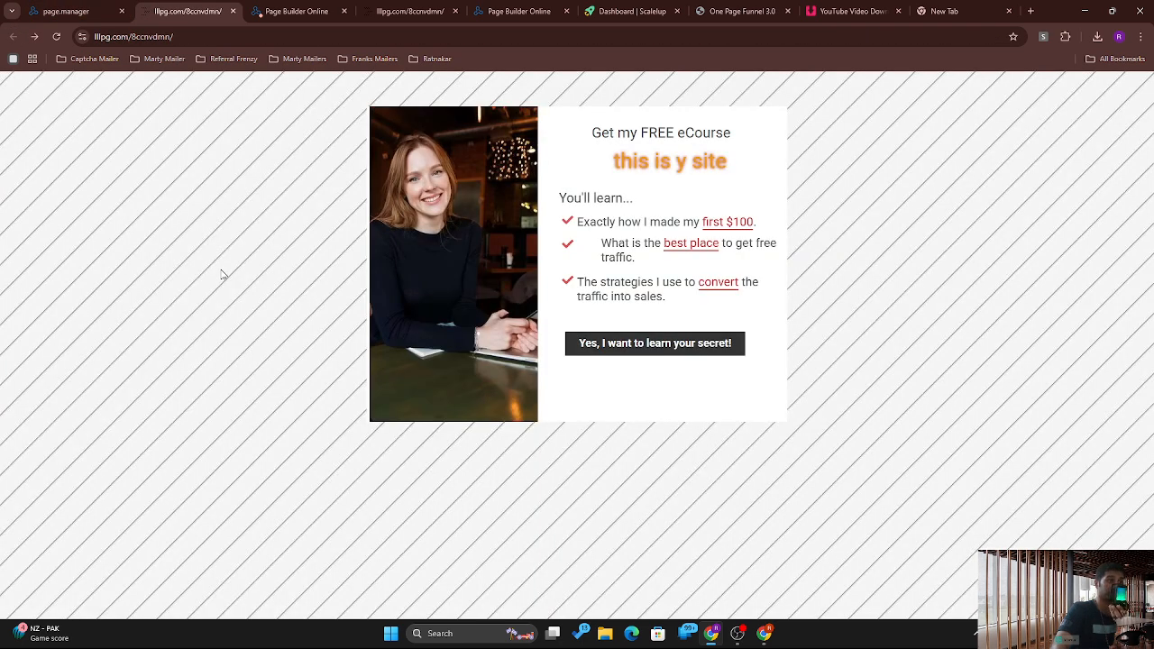
pyautogui.click(77, 6)
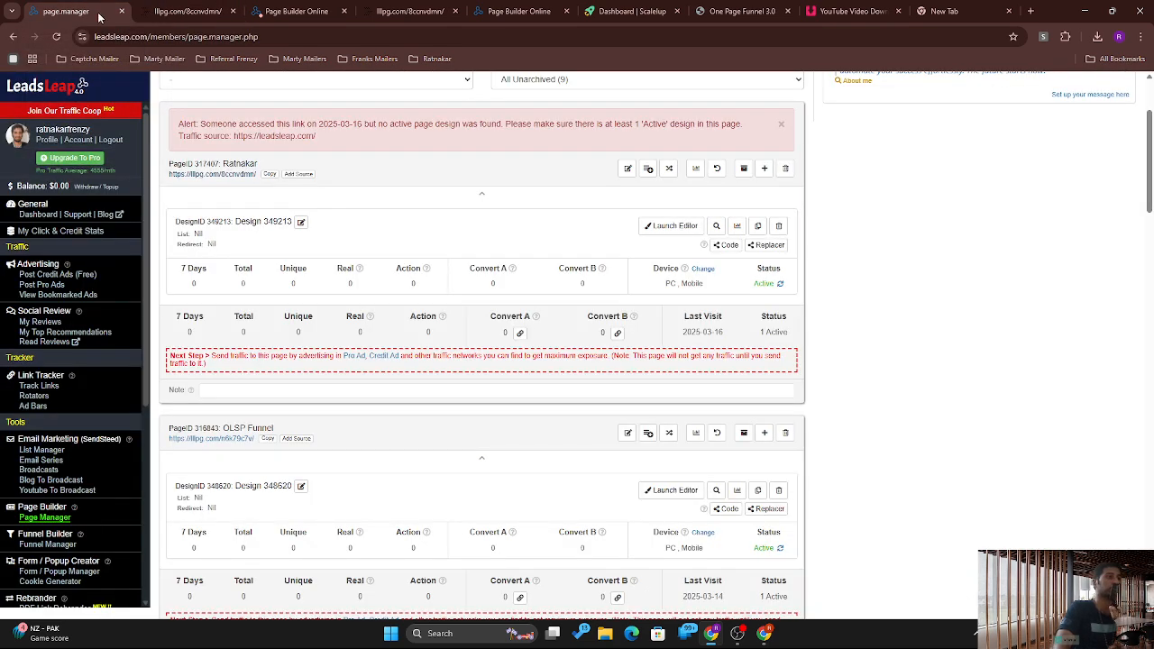
pyautogui.click(660, 235)
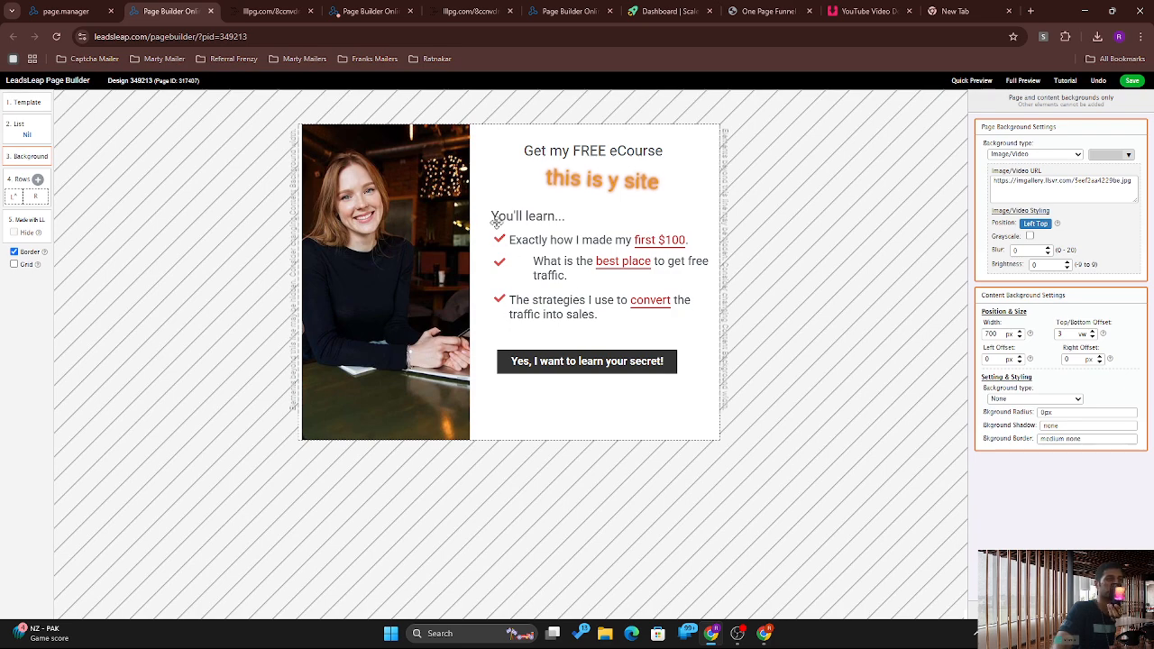
pyautogui.click(495, 218)
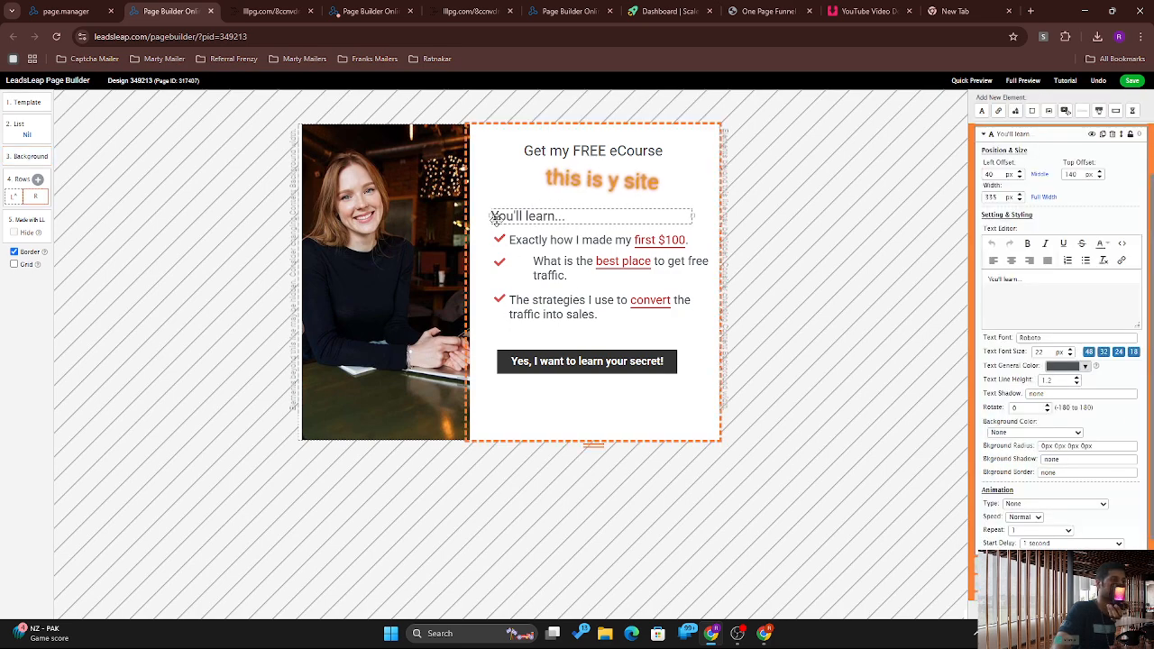
pyautogui.click(315, 156)
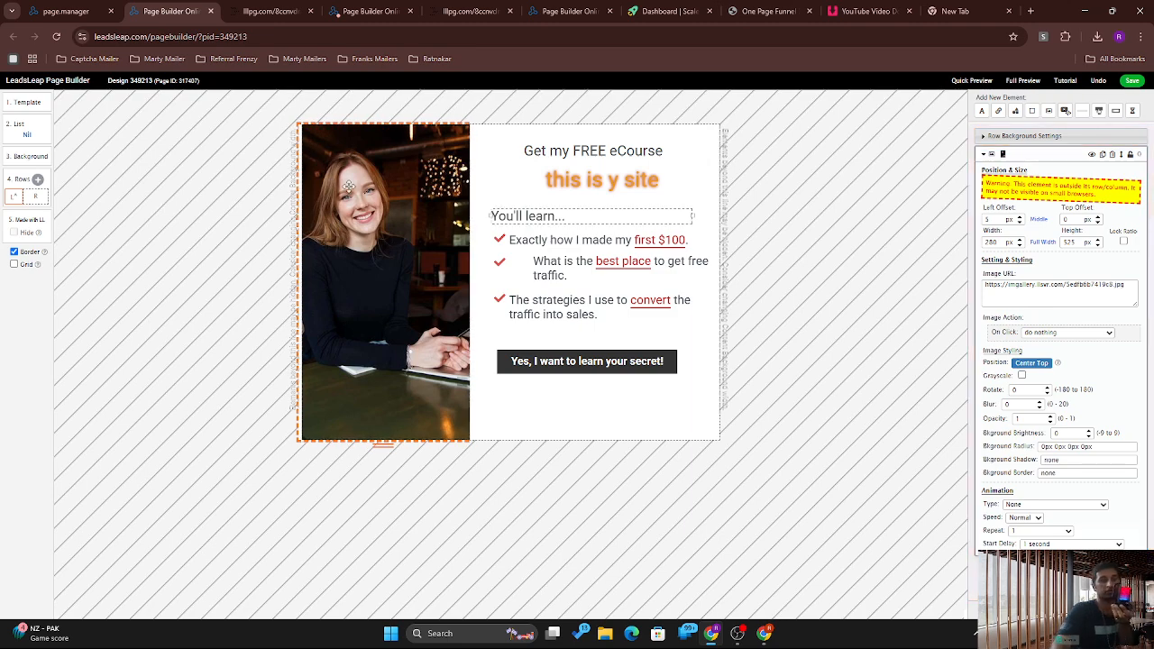
pyautogui.click(64, 11)
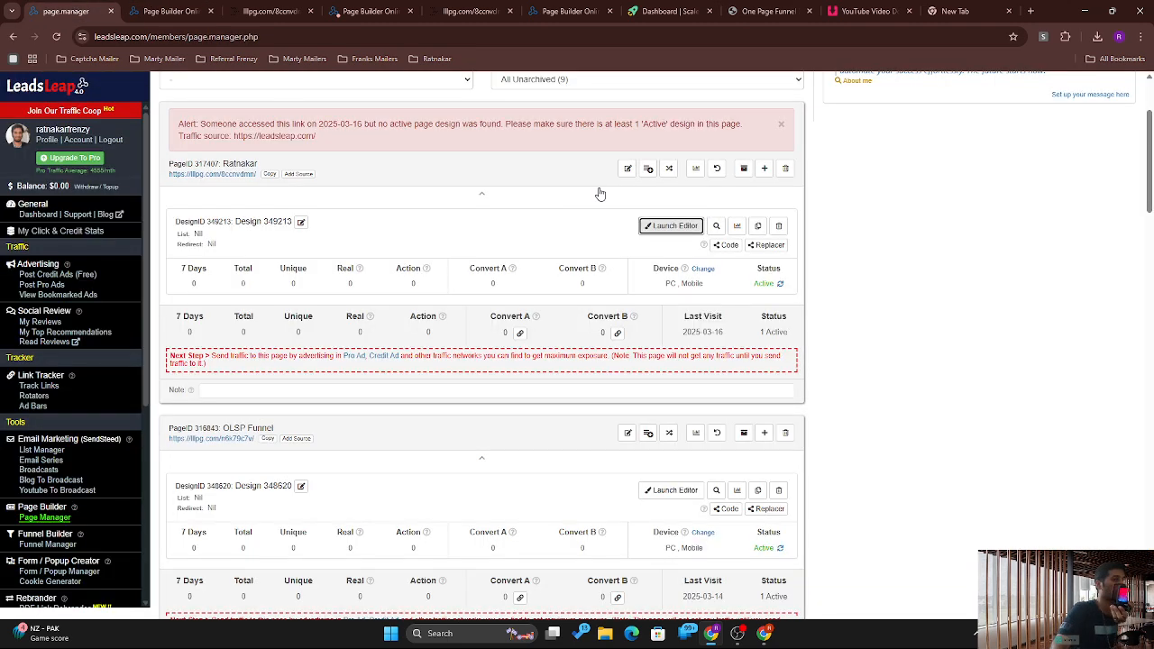
# Step: Delete design 349213, then create blank design 349214 and launch it in the editor
pyautogui.click(778, 225)
pyautogui.click(628, 113)
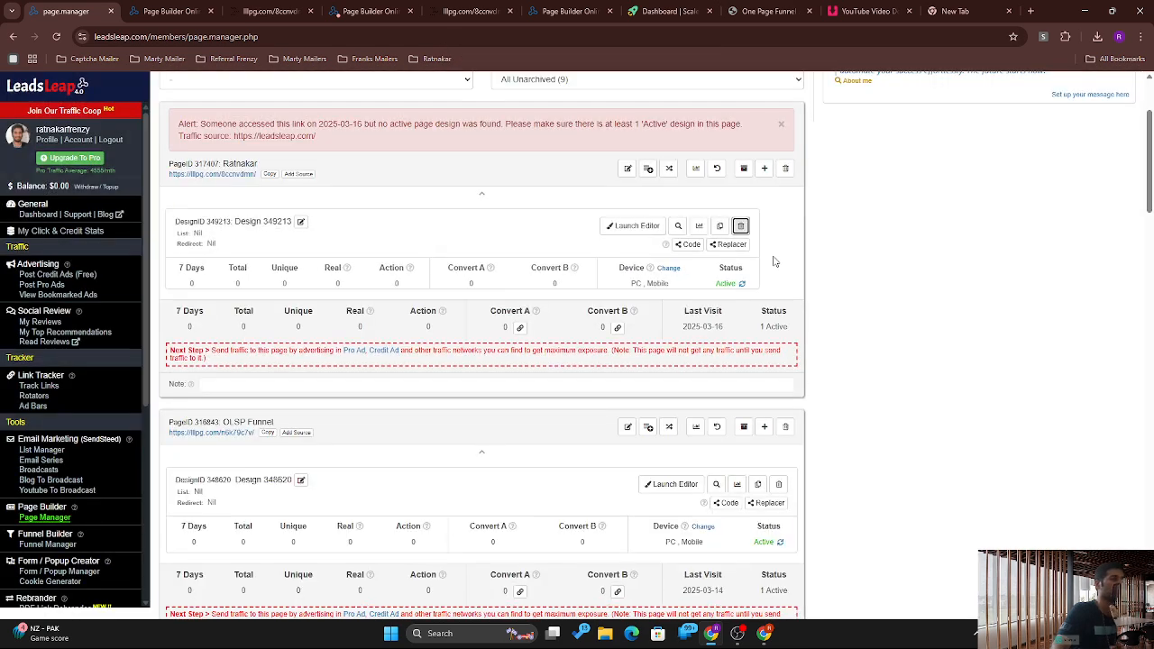
pyautogui.click(763, 169)
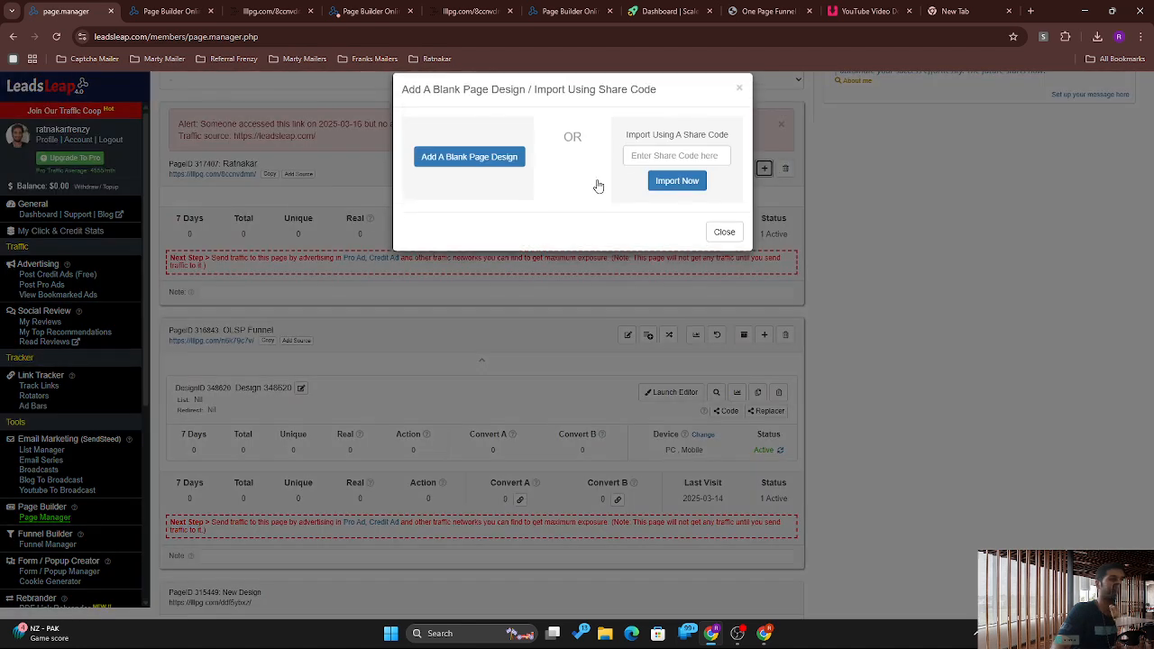
pyautogui.click(482, 167)
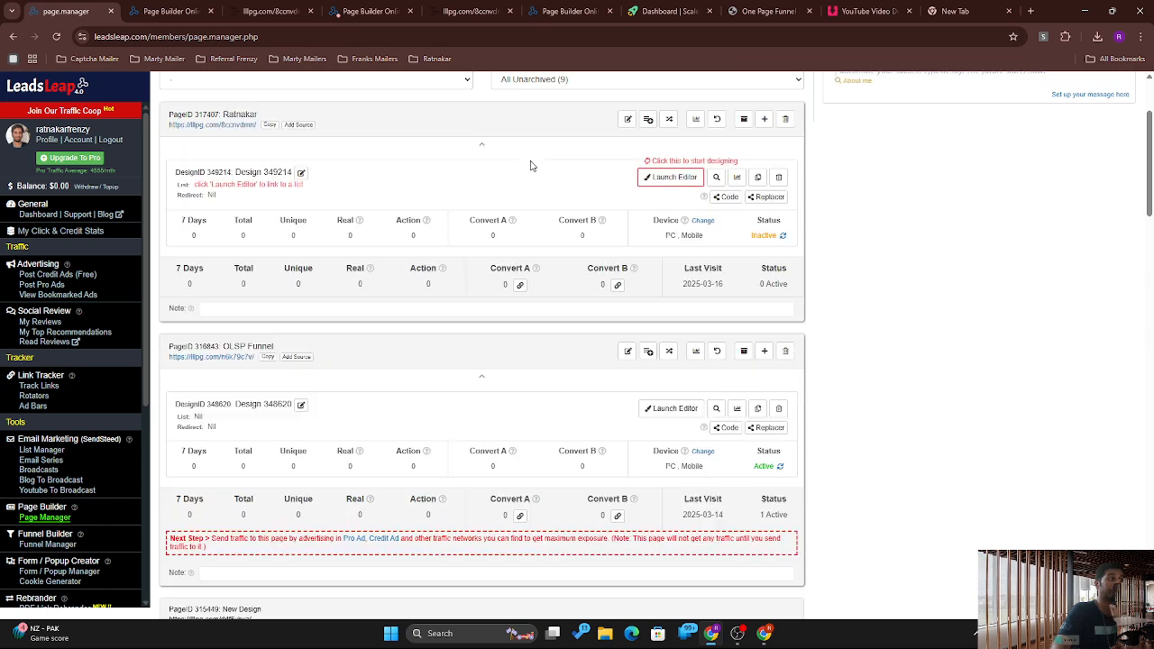
pyautogui.click(689, 177)
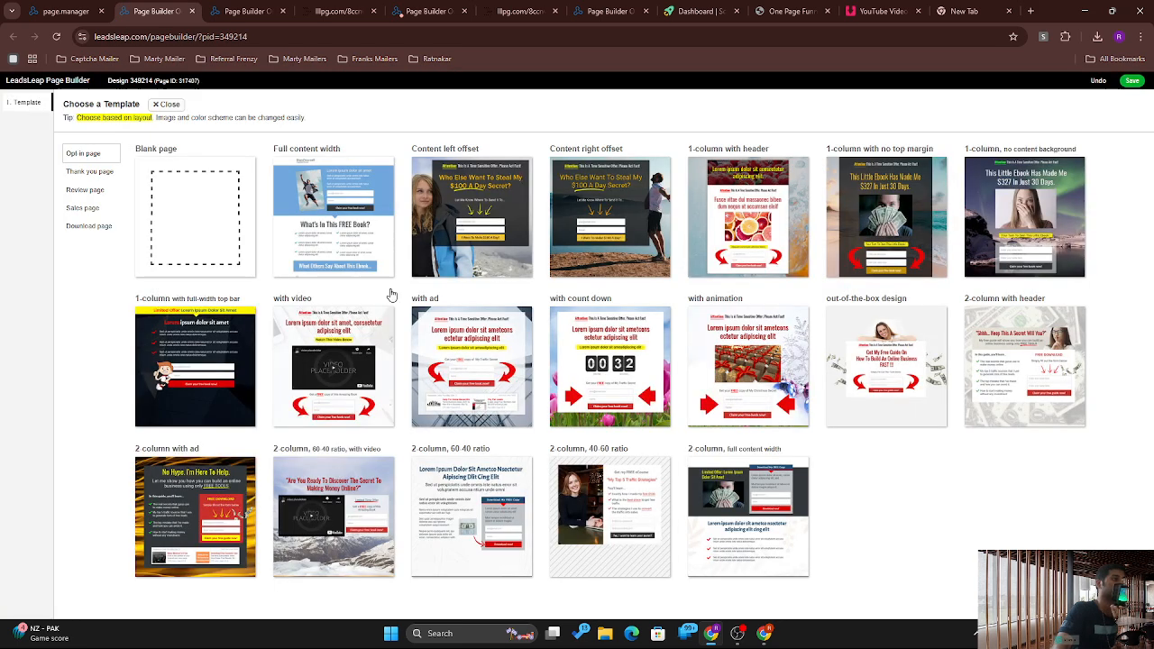
# Step: Pick the Blank page template and keep the page background white after trying red shades
pyautogui.click(162, 228)
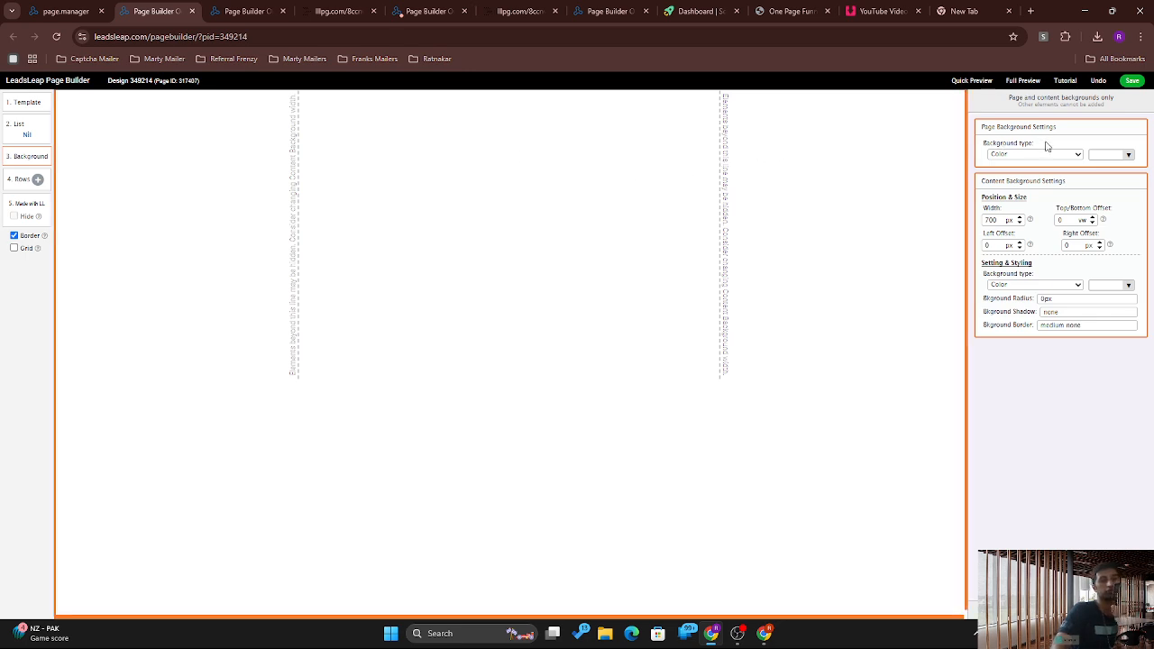
pyautogui.click(1109, 157)
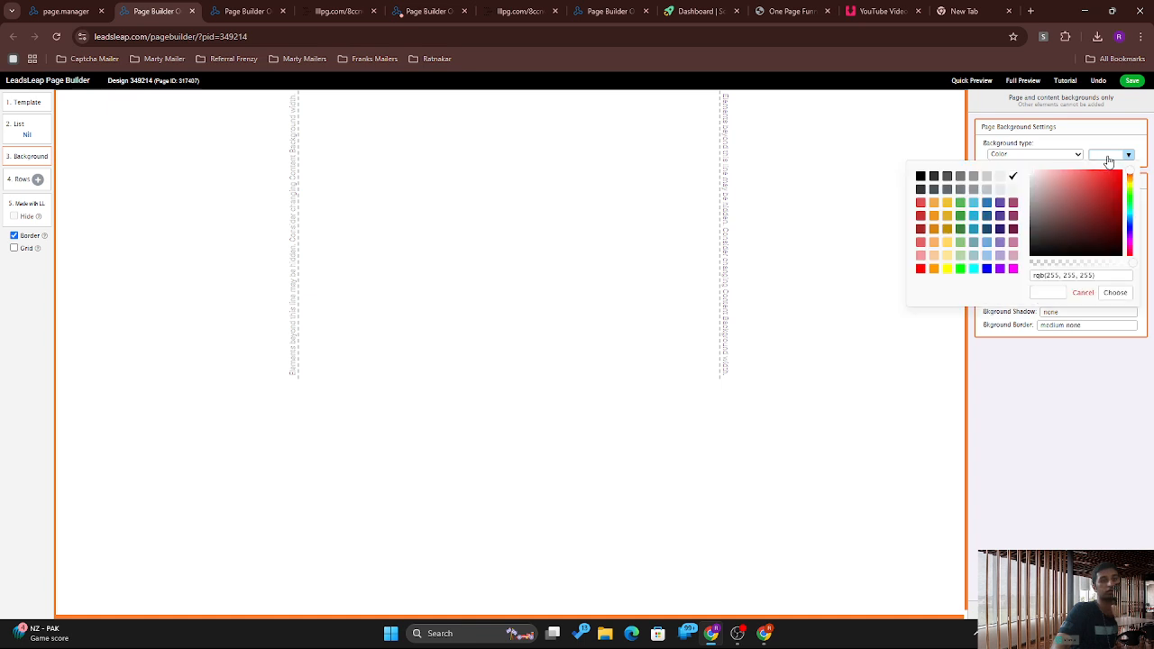
pyautogui.click(1114, 179)
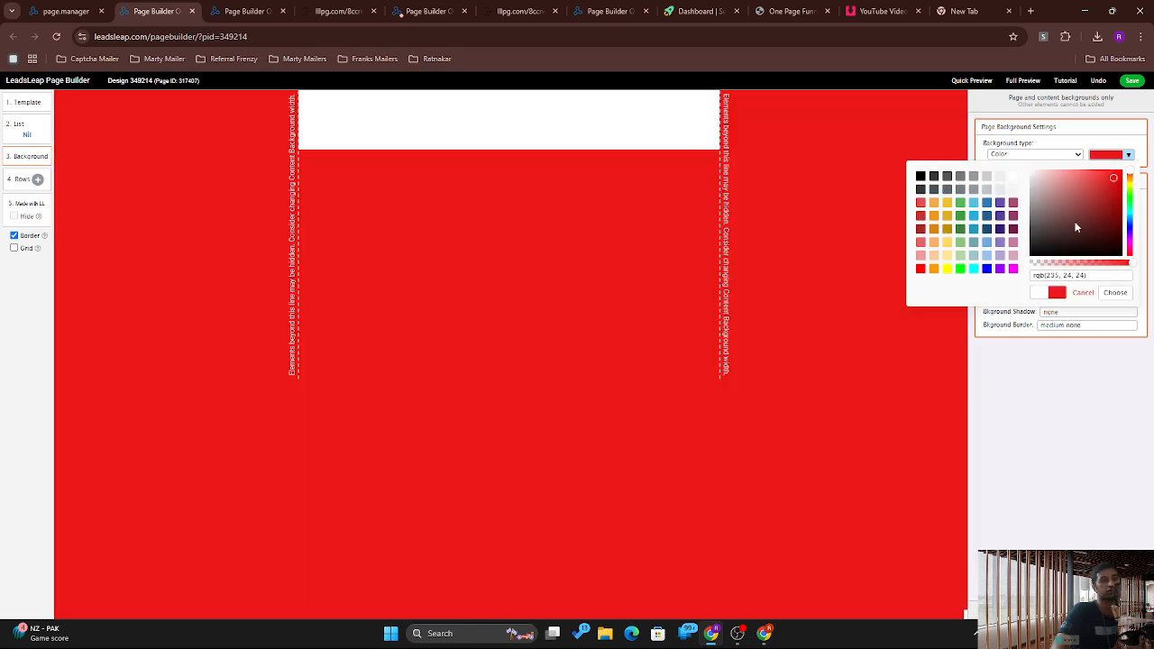
pyautogui.click(1074, 224)
pyautogui.click(1037, 180)
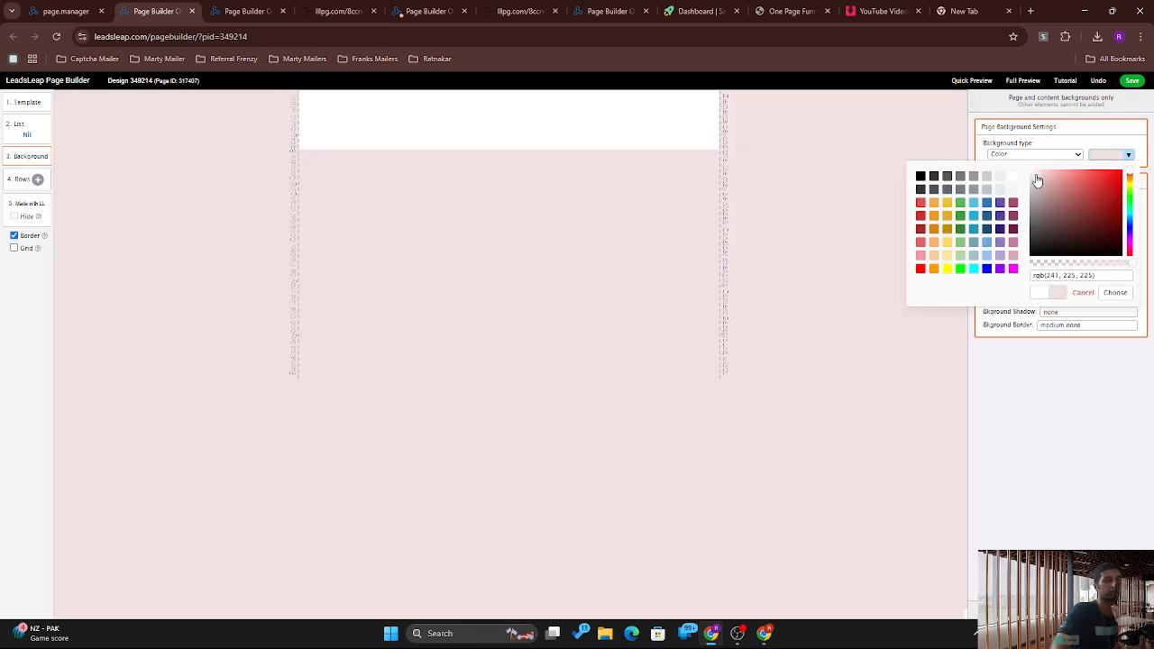
pyautogui.click(1012, 176)
pyautogui.click(1083, 391)
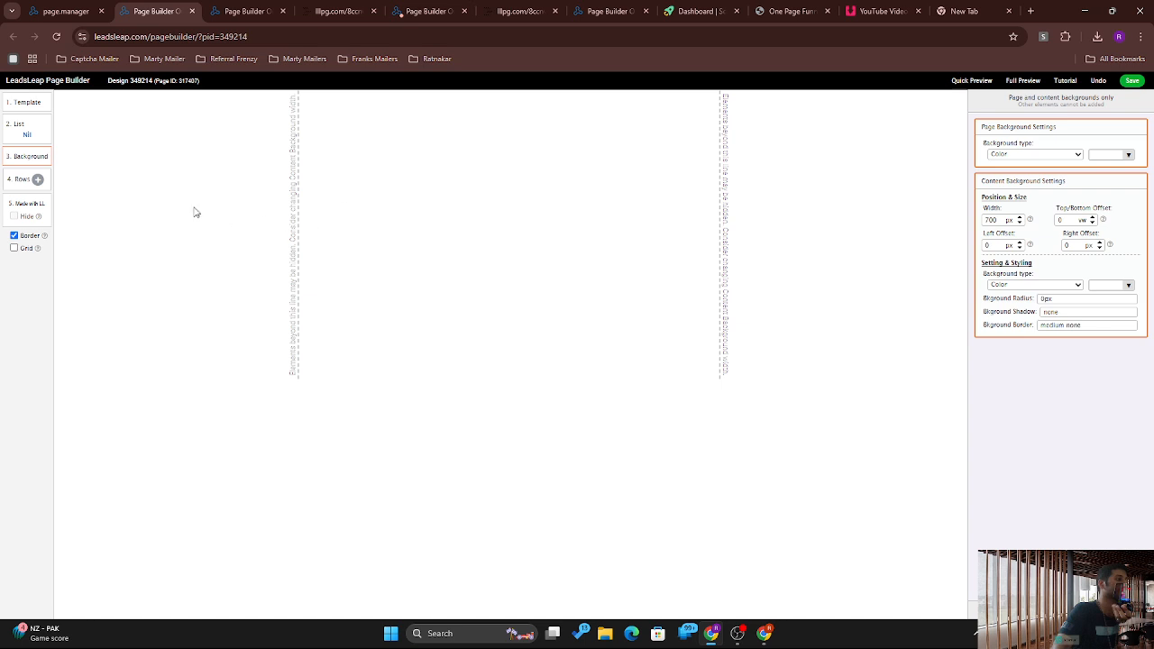
# Step: Insert the design's first empty row using a layout from the row-type panel
pyautogui.click(37, 180)
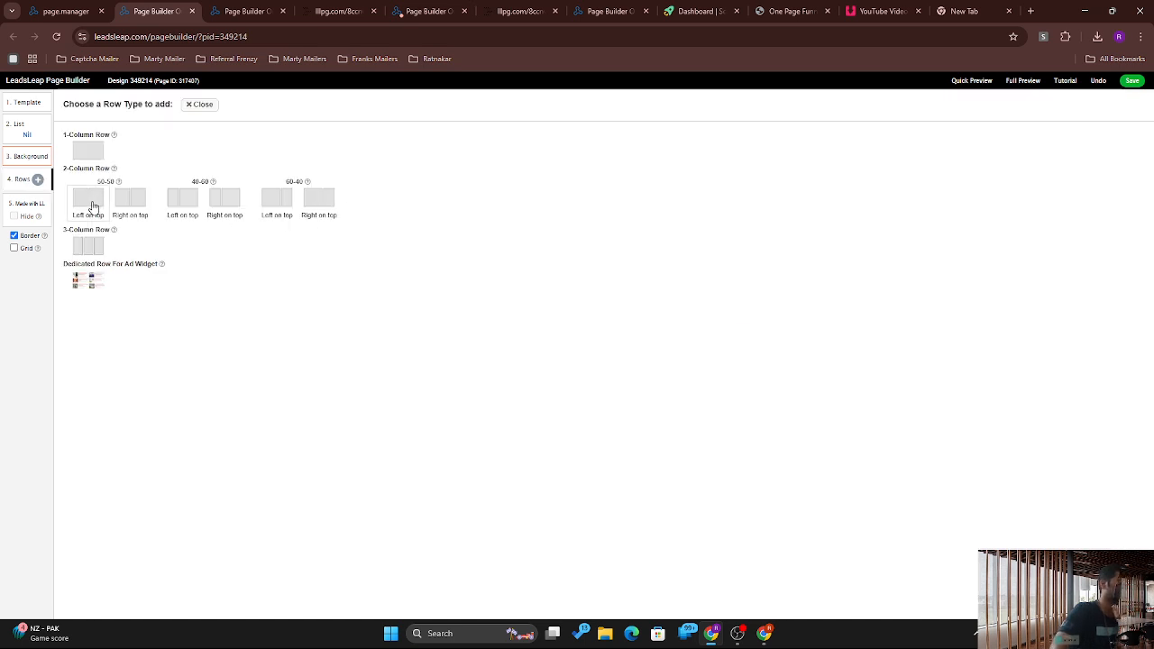
pyautogui.click(85, 153)
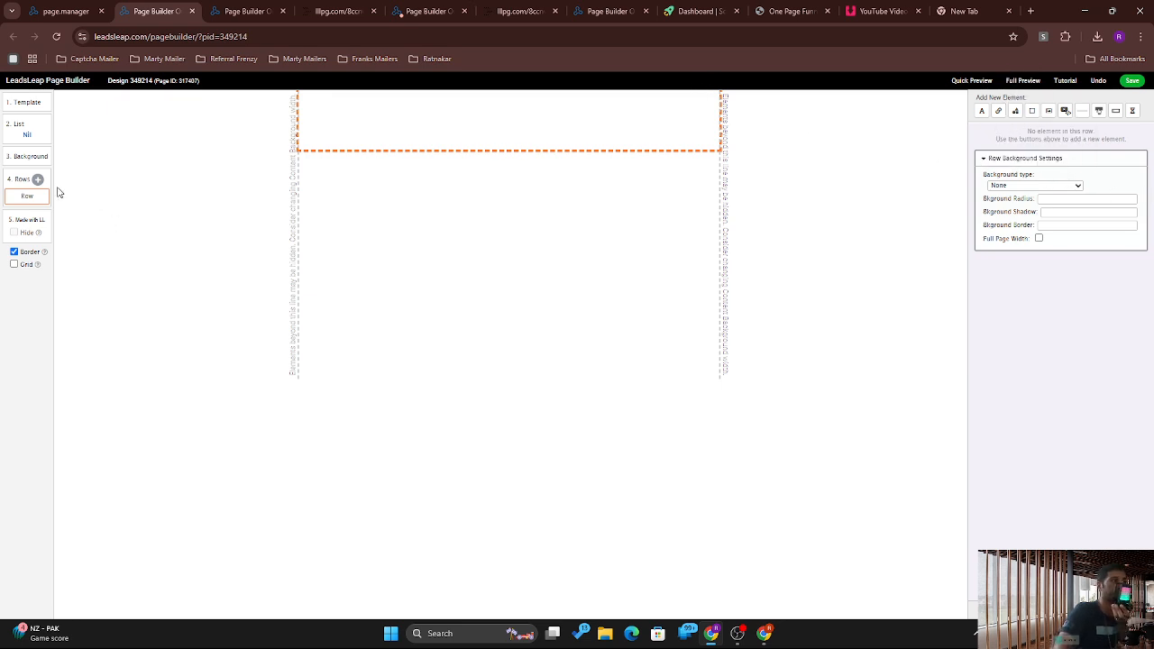
# Step: Add a 'Your text here' text element and a Get It Now! button to the row
pyautogui.click(981, 112)
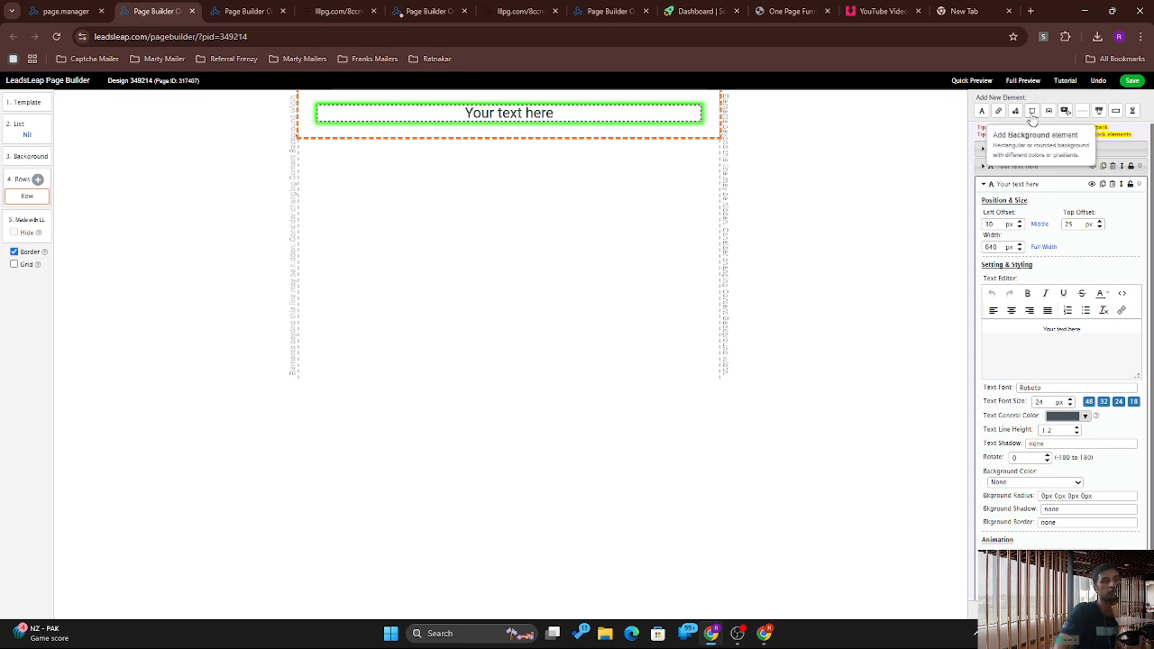
pyautogui.click(1096, 111)
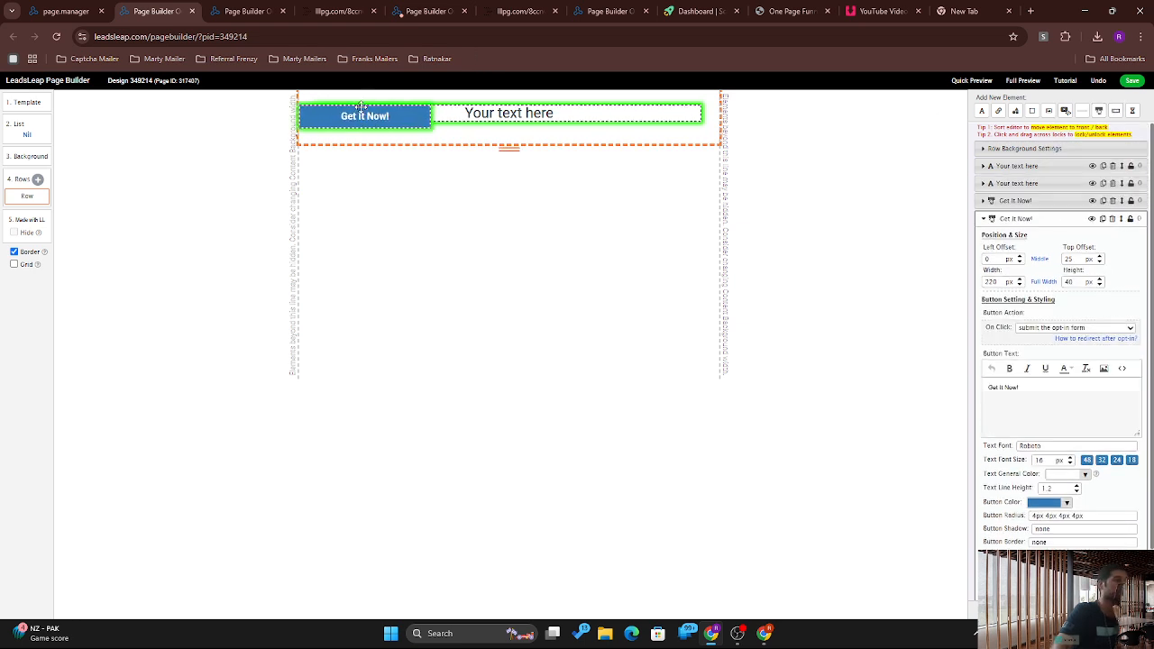
pyautogui.moveTo(375, 121); pyautogui.dragTo(504, 109)
# Step: Move the second Get It Now! button below the text and enlarge it
pyautogui.click(499, 116)
pyautogui.click(515, 158)
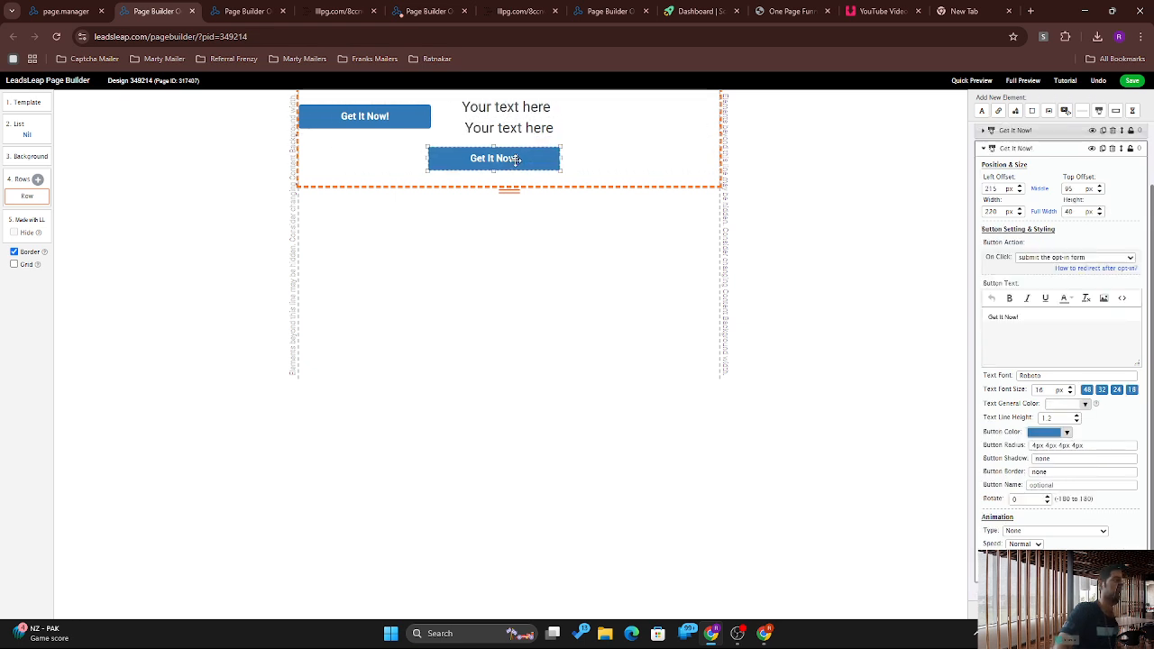
pyautogui.moveTo(516, 158); pyautogui.dragTo(521, 188)
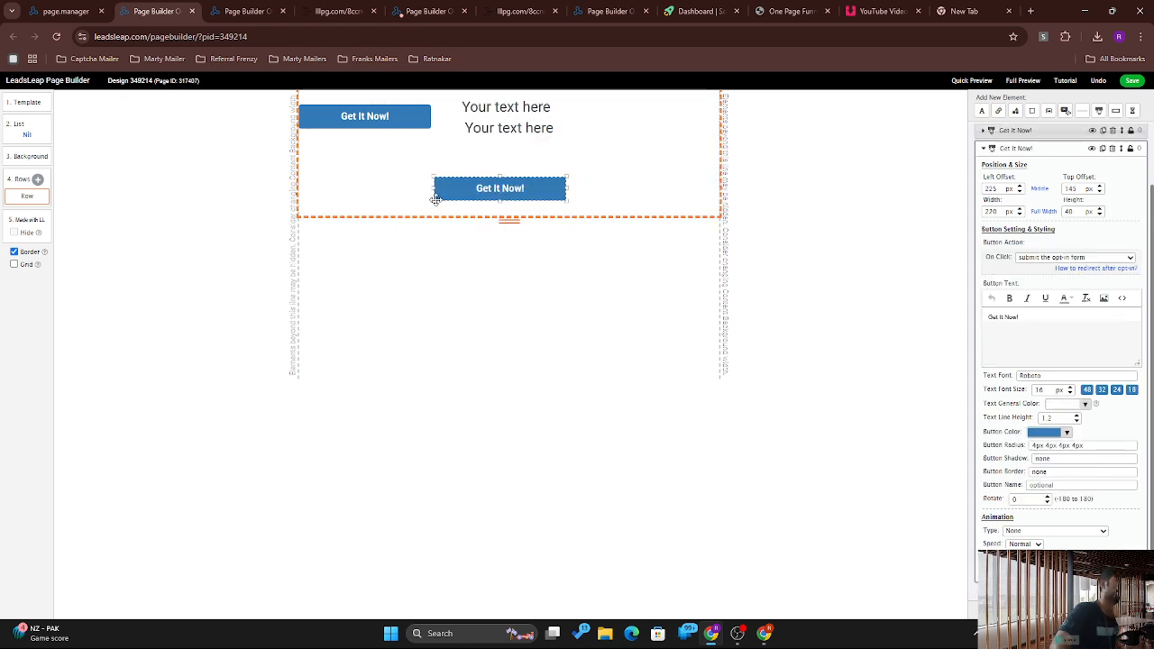
pyautogui.moveTo(431, 198); pyautogui.dragTo(416, 203)
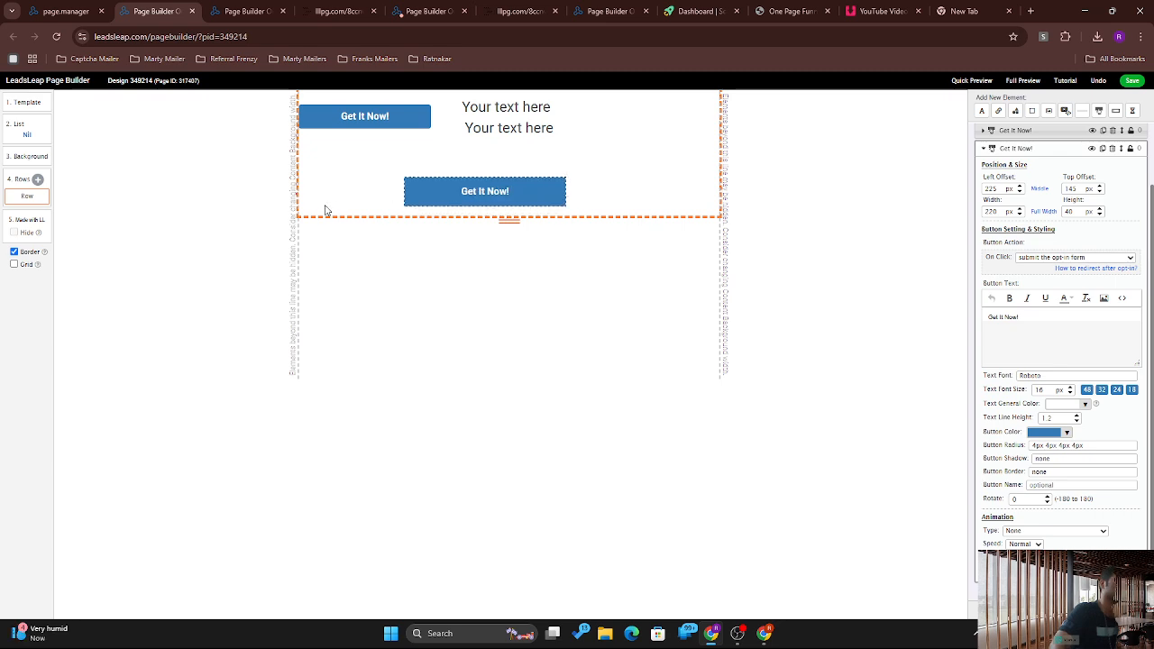
pyautogui.moveTo(326, 210); pyautogui.dragTo(280, 216)
pyautogui.moveTo(510, 183); pyautogui.dragTo(567, 175)
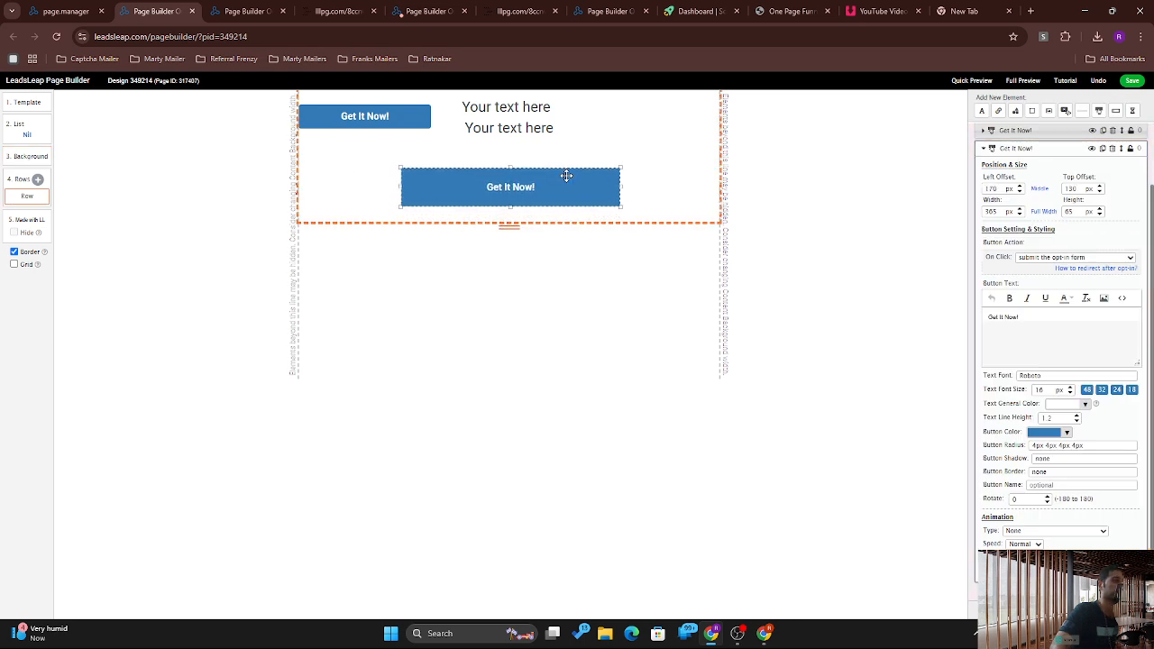
# Step: Enlarge the button label font and set it to go to a pasted website URL without opt-in
pyautogui.tripleClick(1004, 316)
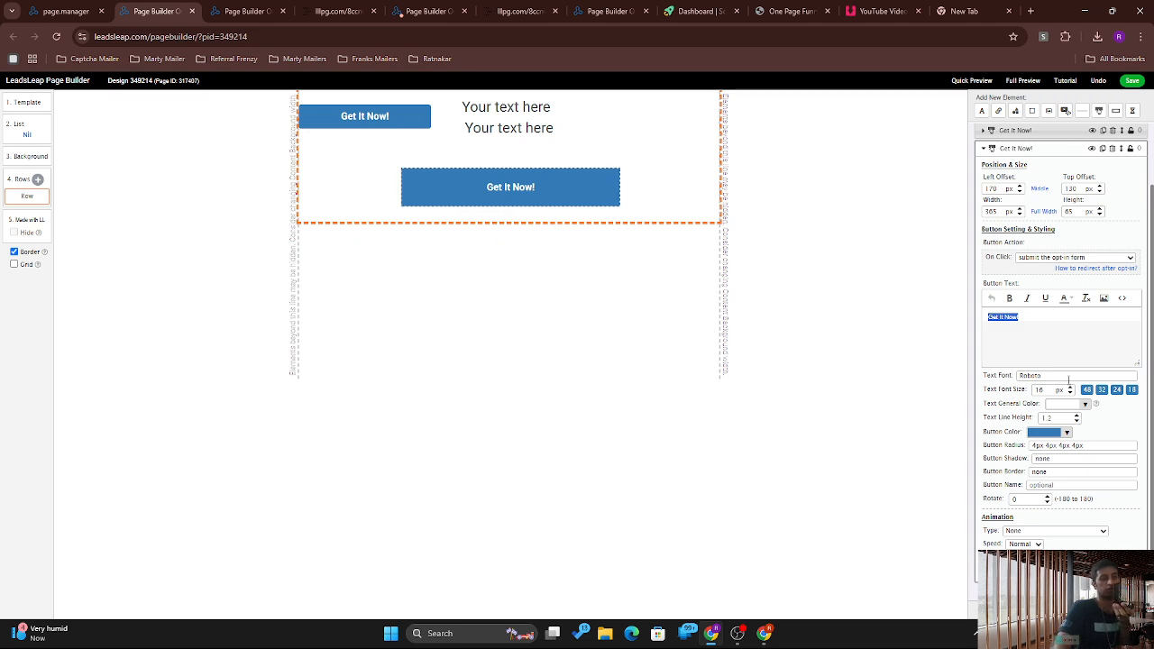
pyautogui.click(1101, 390)
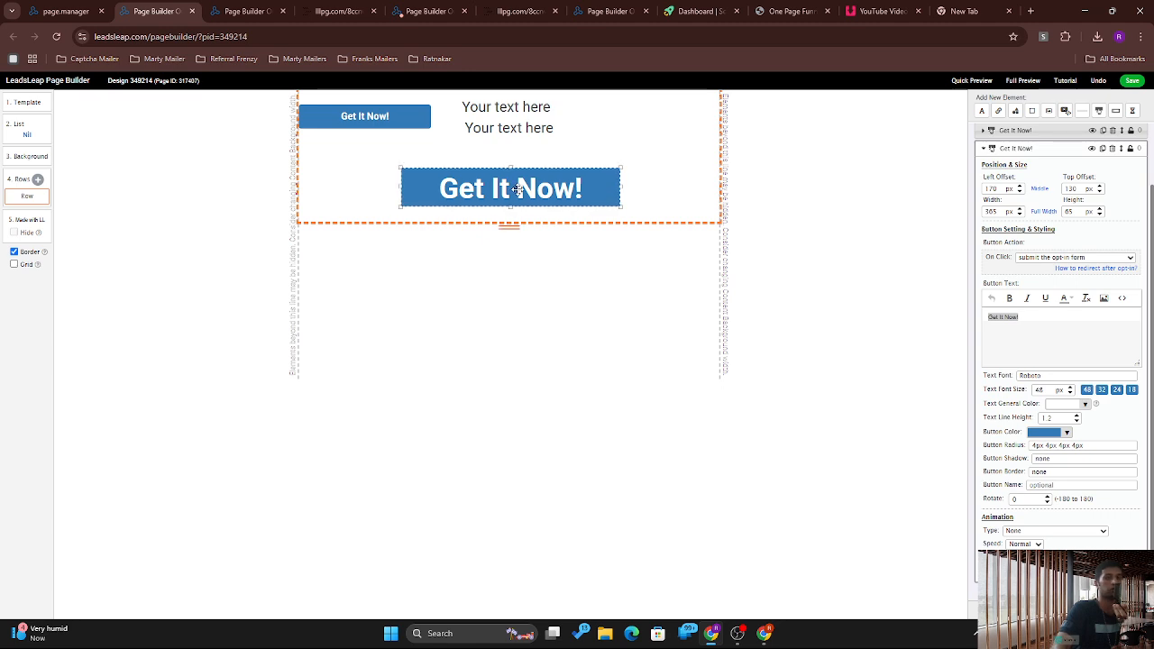
pyautogui.click(1087, 260)
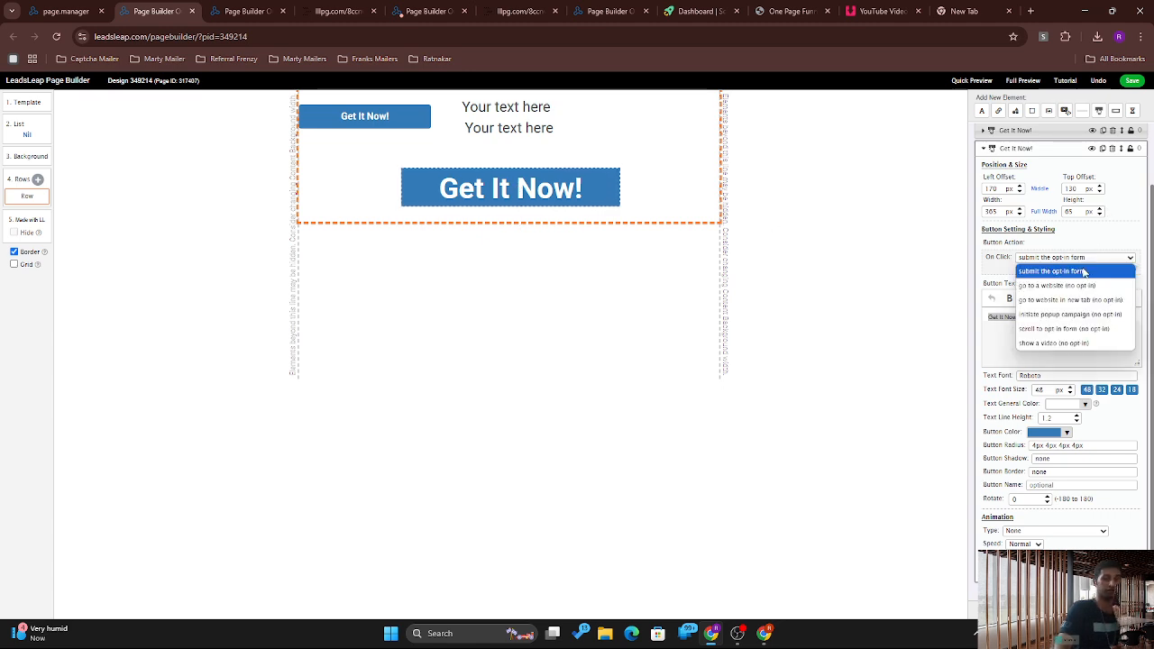
pyautogui.click(1071, 286)
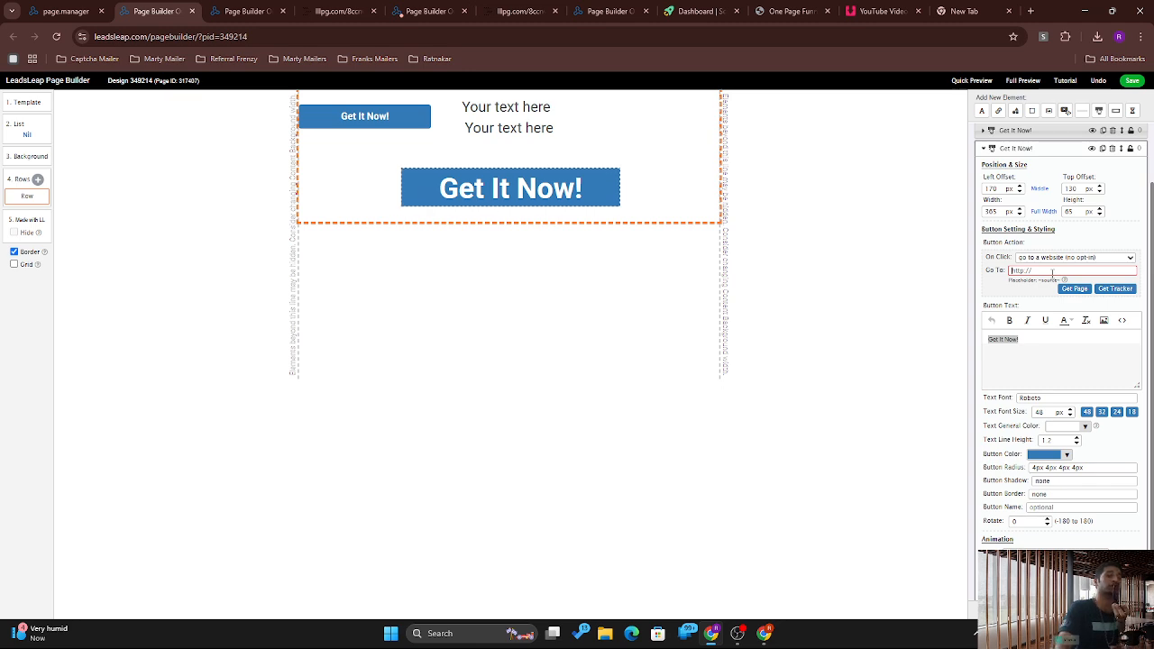
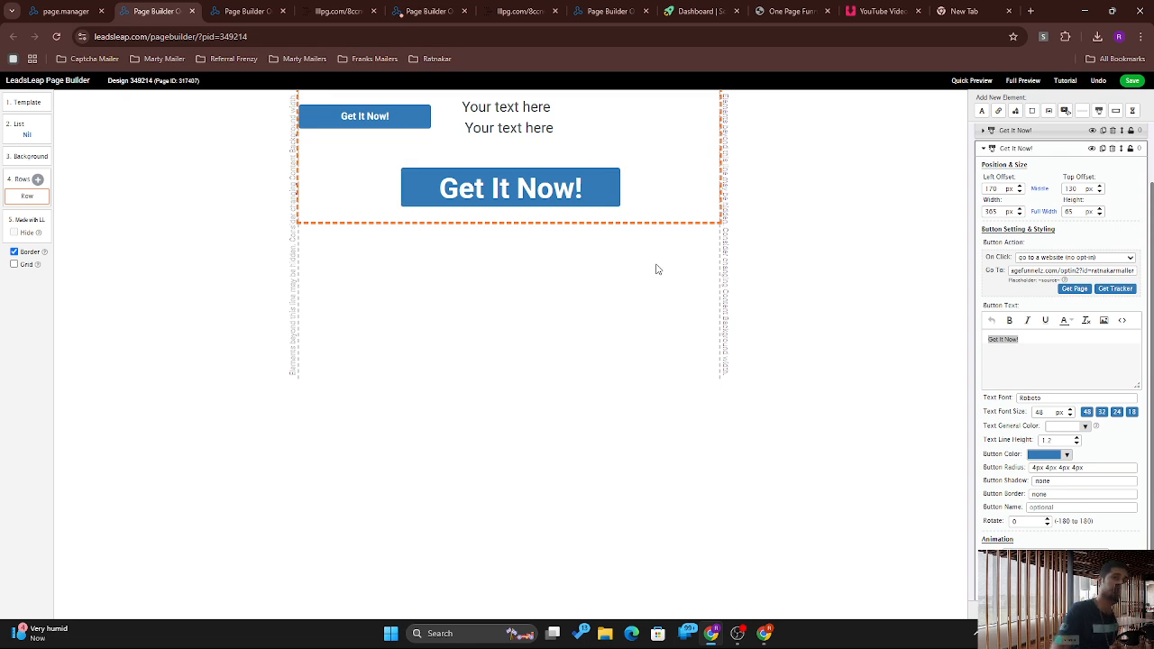
# Step: Add an icon element, swap it for a red check-circle, and place it at the row's lower left
pyautogui.click(1015, 111)
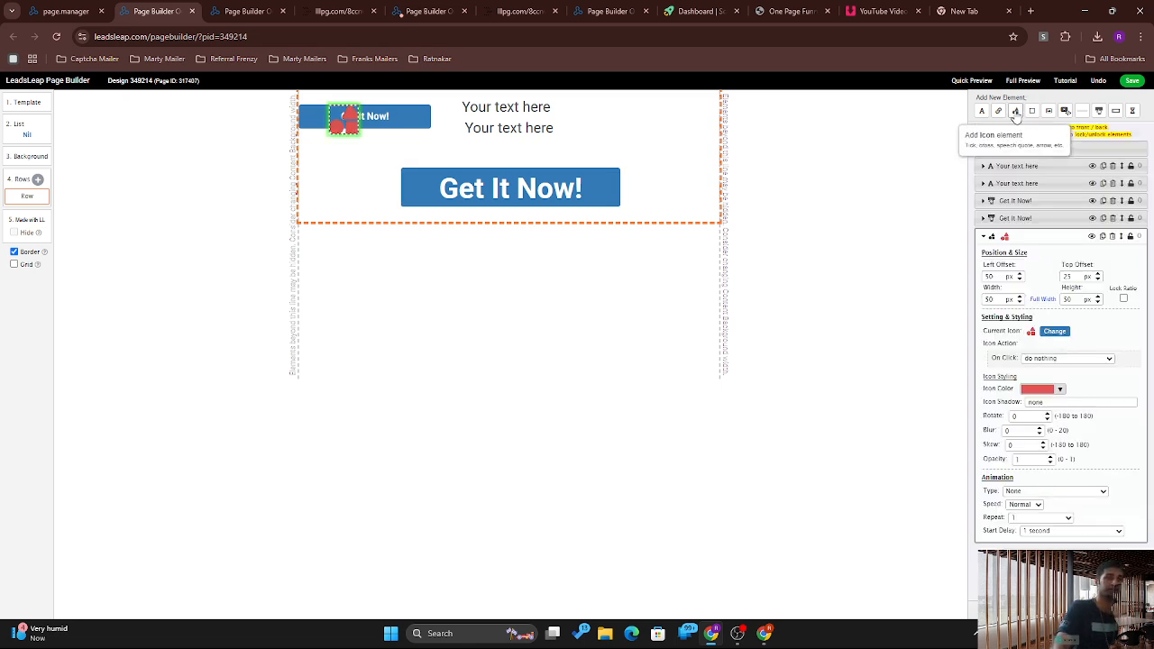
pyautogui.rightClick(1015, 111)
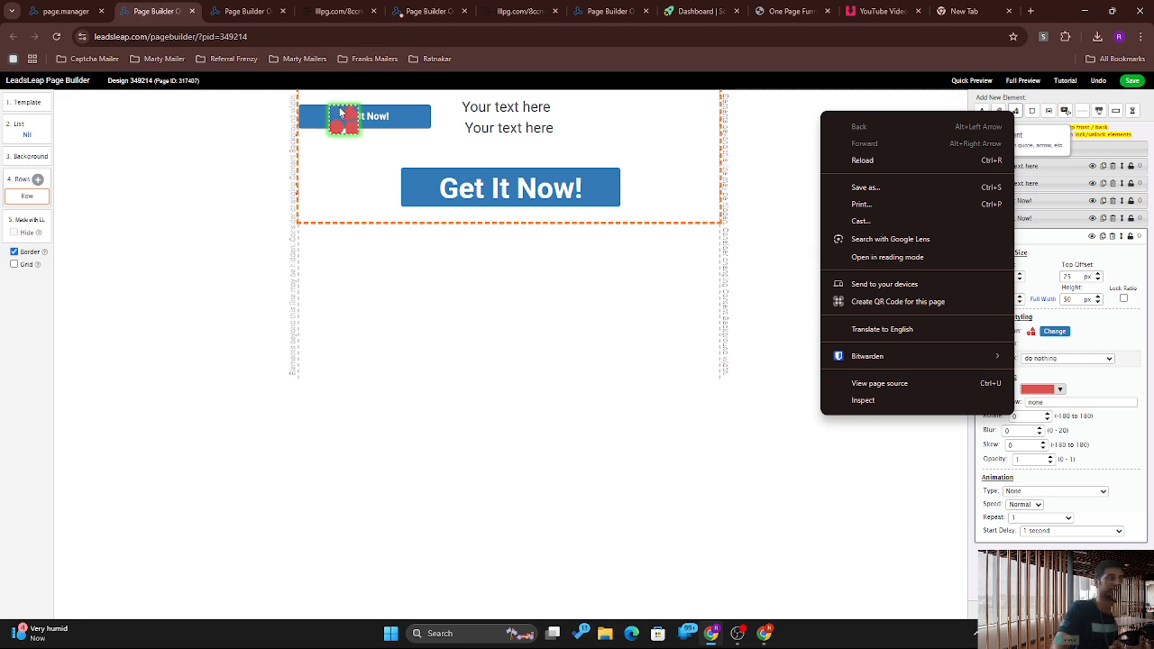
pyautogui.moveTo(341, 112); pyautogui.dragTo(705, 97)
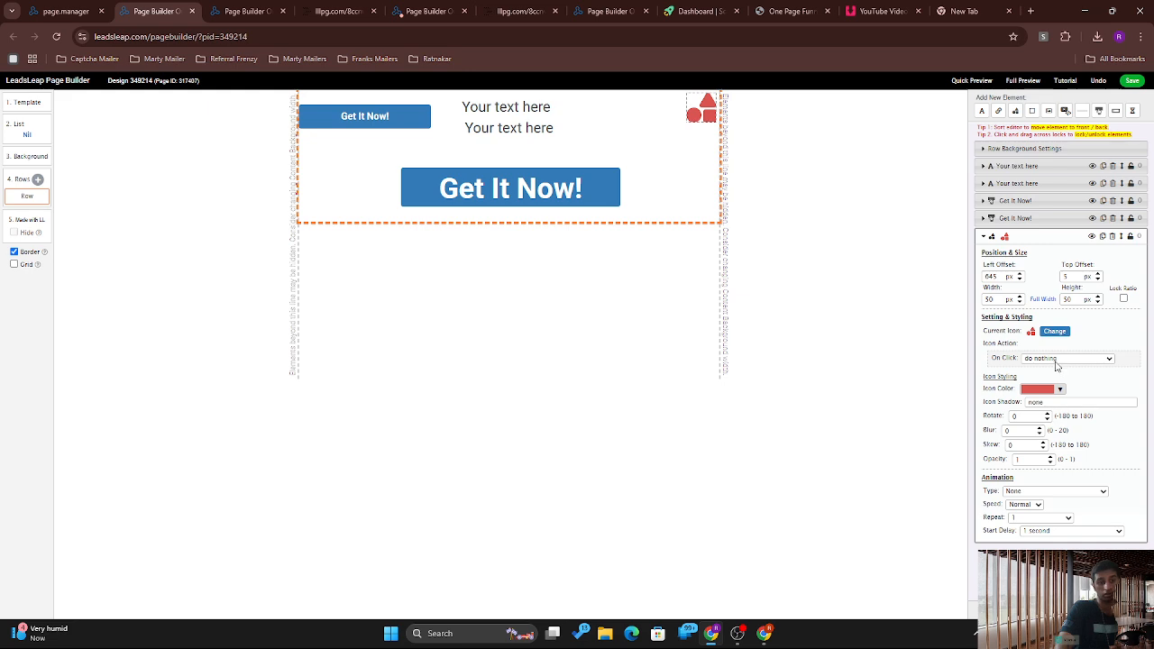
pyautogui.click(1056, 332)
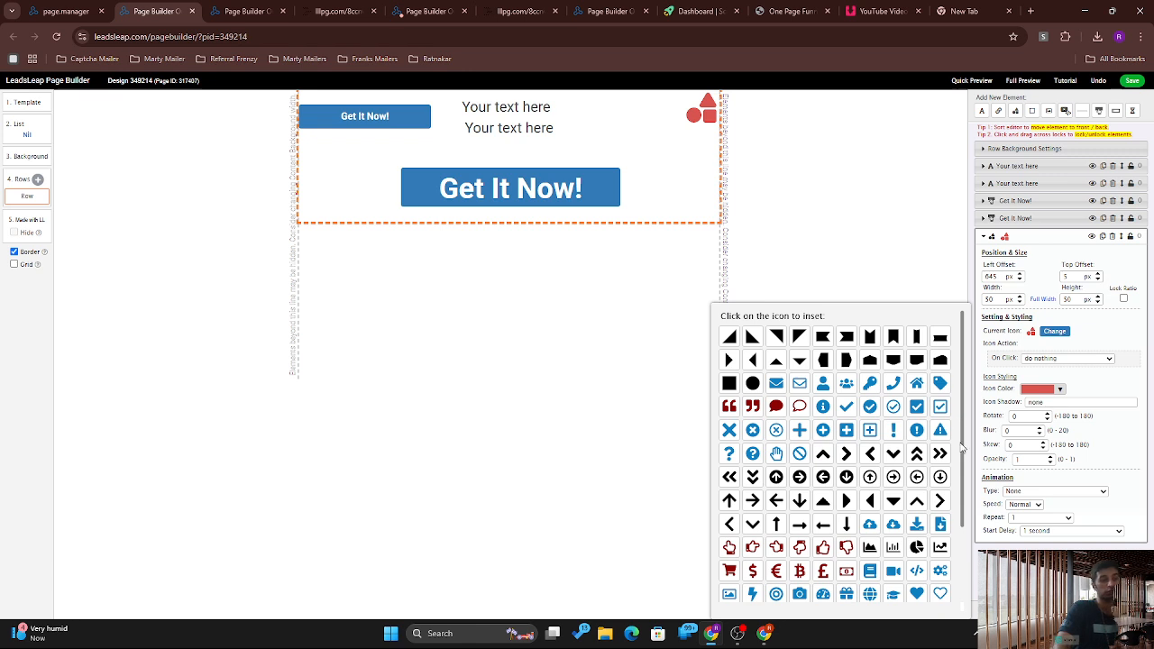
pyautogui.scroll(-1, 963, 448)
pyautogui.scroll(1, 969, 417)
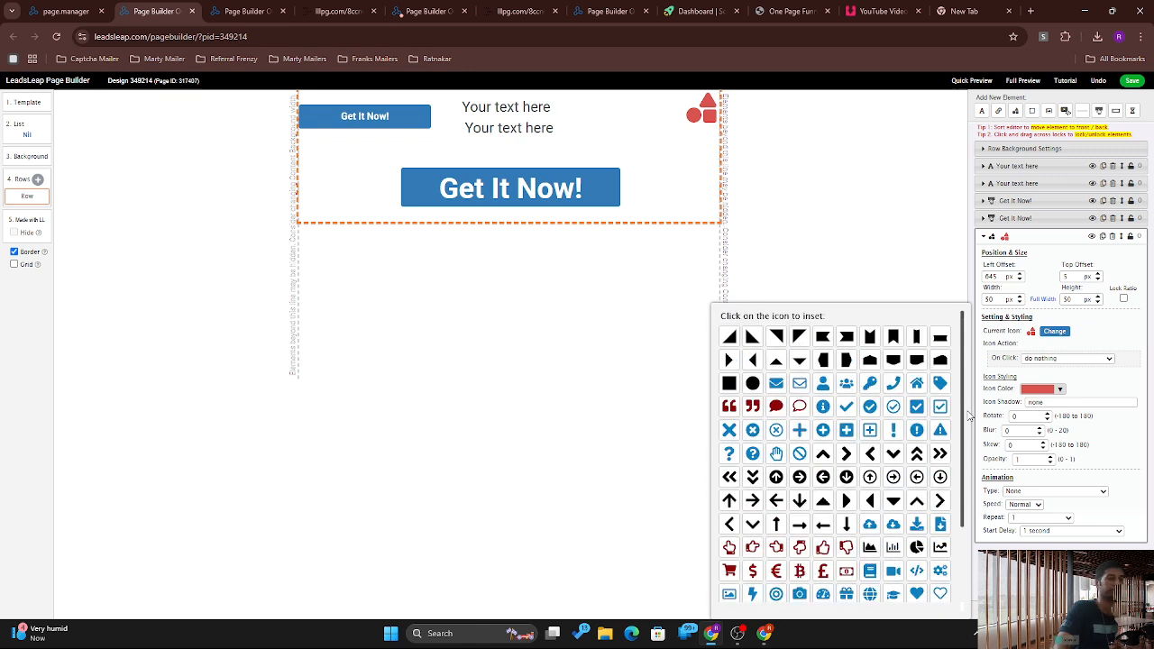
pyautogui.scroll(-1, 968, 444)
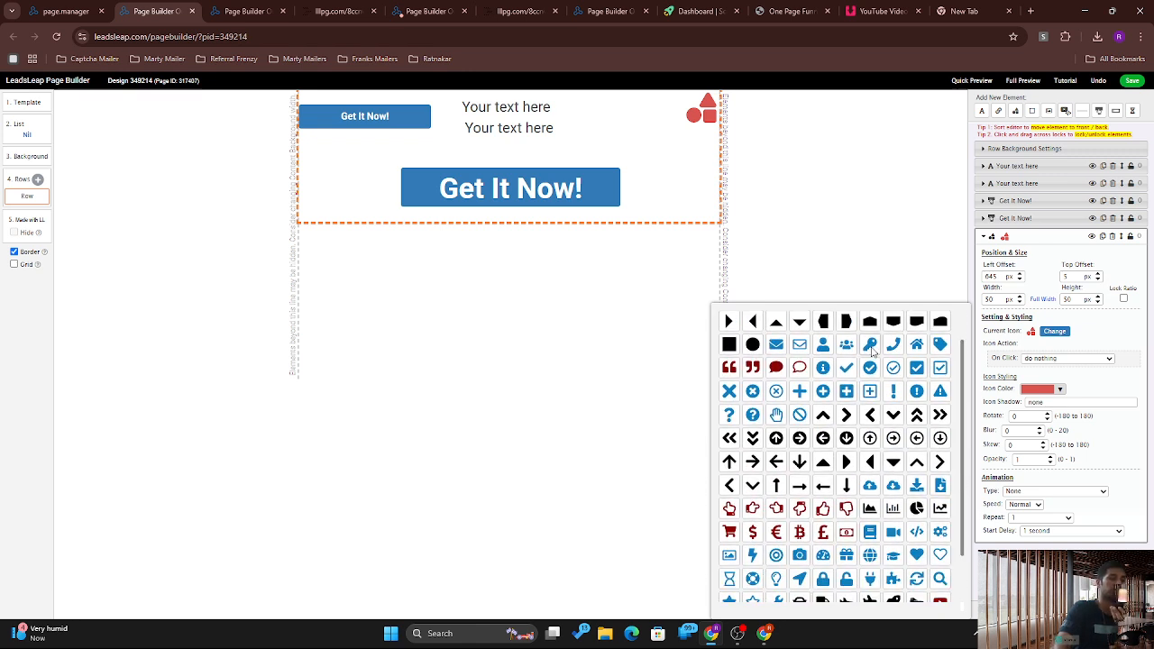
pyautogui.click(894, 368)
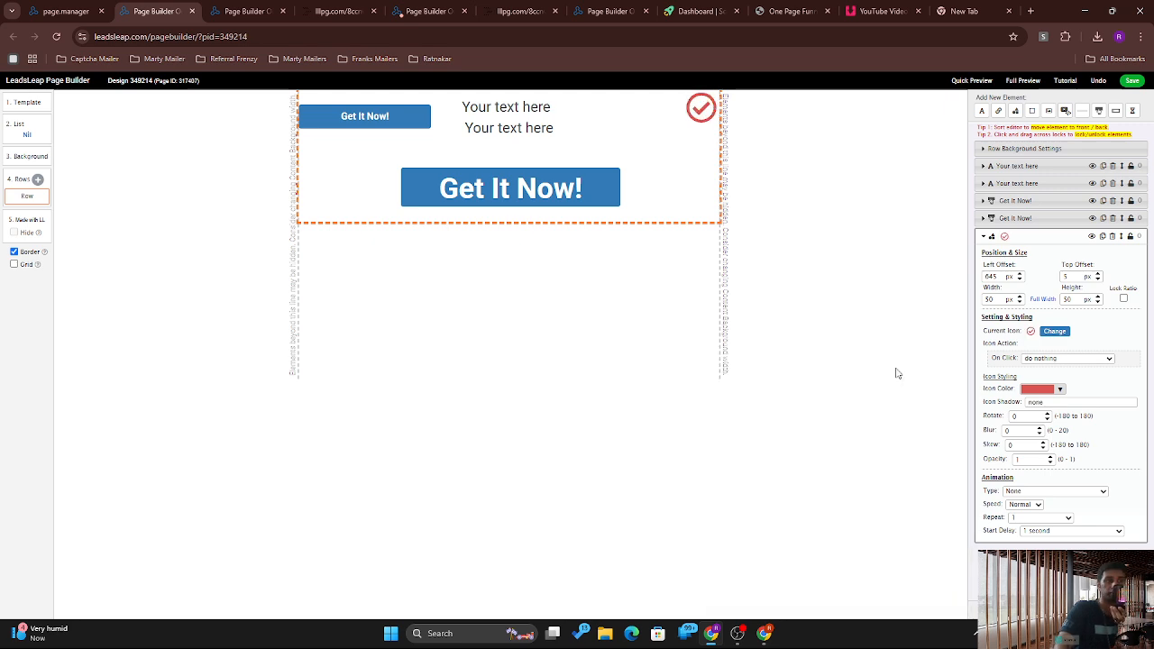
pyautogui.moveTo(697, 115); pyautogui.dragTo(326, 245)
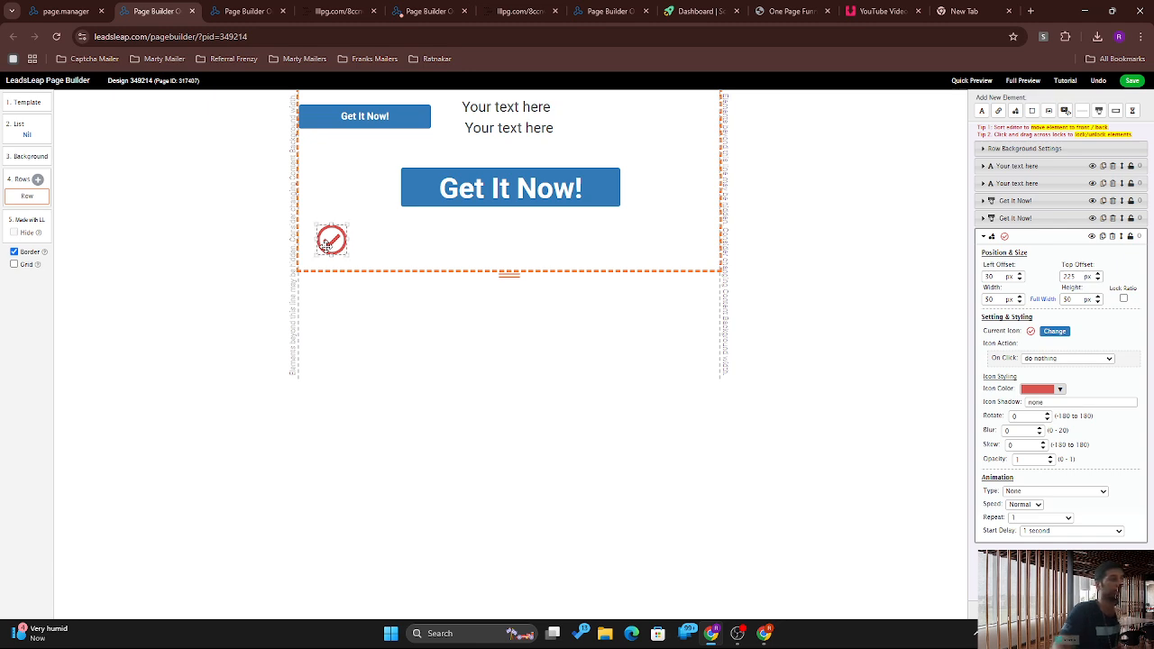
pyautogui.moveTo(331, 237)
pyautogui.mouseDown()
pyautogui.moveTo(342, 266)
pyautogui.moveTo(331, 241)
pyautogui.mouseUp()
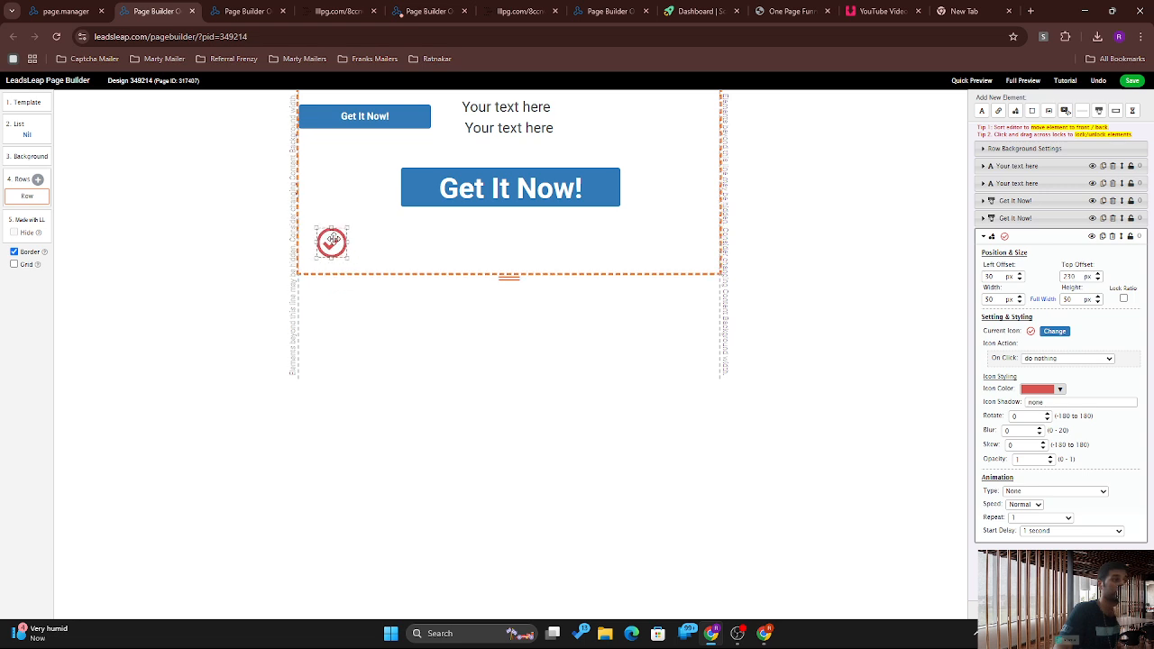
# Step: Duplicate the check icon five times
pyautogui.click(1104, 237)
pyautogui.click(1104, 237)
pyautogui.click(1104, 237)
pyautogui.click(1103, 237)
pyautogui.click(1104, 237)
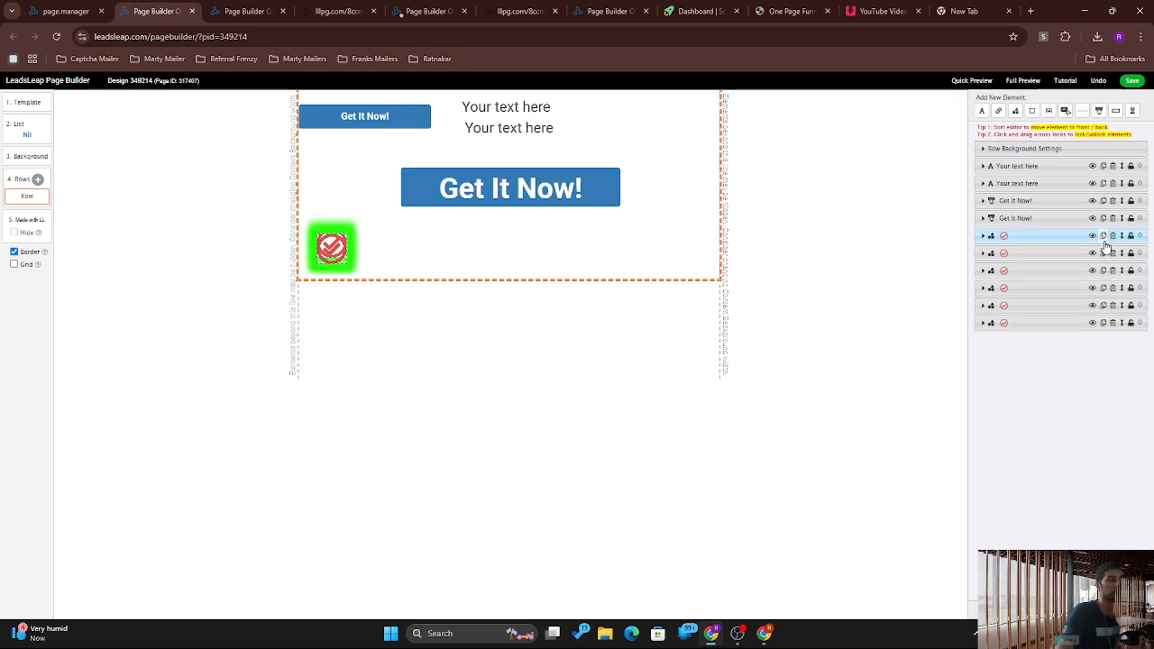
pyautogui.click(1103, 237)
pyautogui.click(1104, 237)
pyautogui.click(1103, 237)
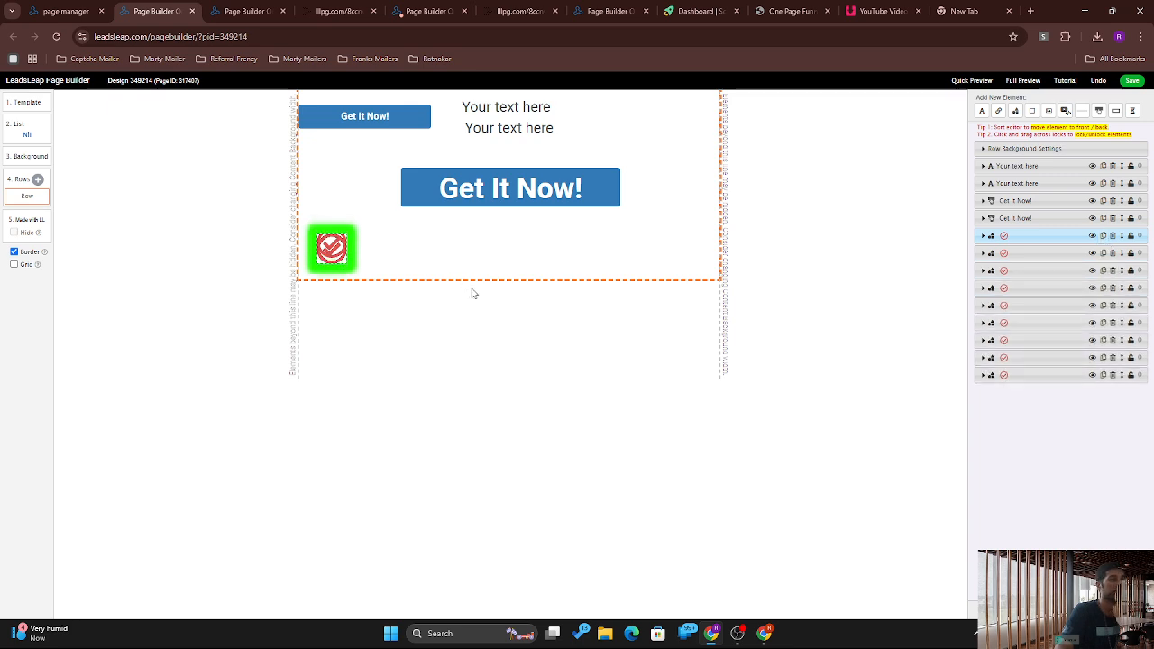
# Step: Stack the check copies down the left side and move a 'Your text here' line beside the first
pyautogui.click(332, 250)
pyautogui.moveTo(331, 300); pyautogui.dragTo(335, 318)
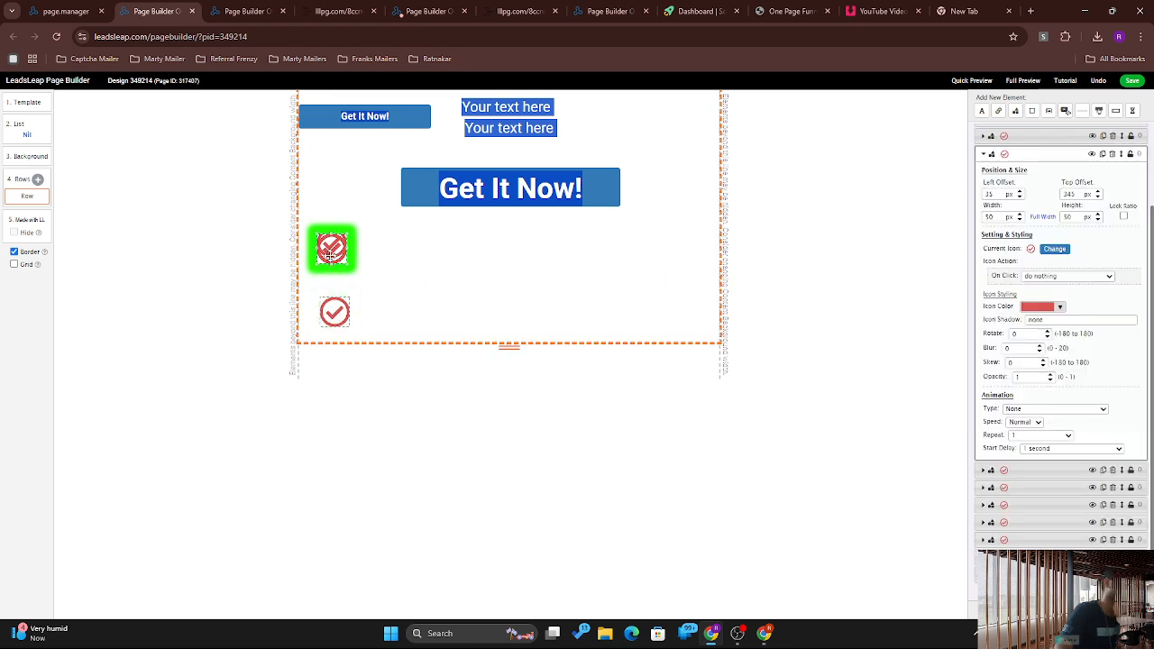
pyautogui.moveTo(331, 255); pyautogui.dragTo(332, 293)
pyautogui.moveTo(334, 366); pyautogui.dragTo(336, 370)
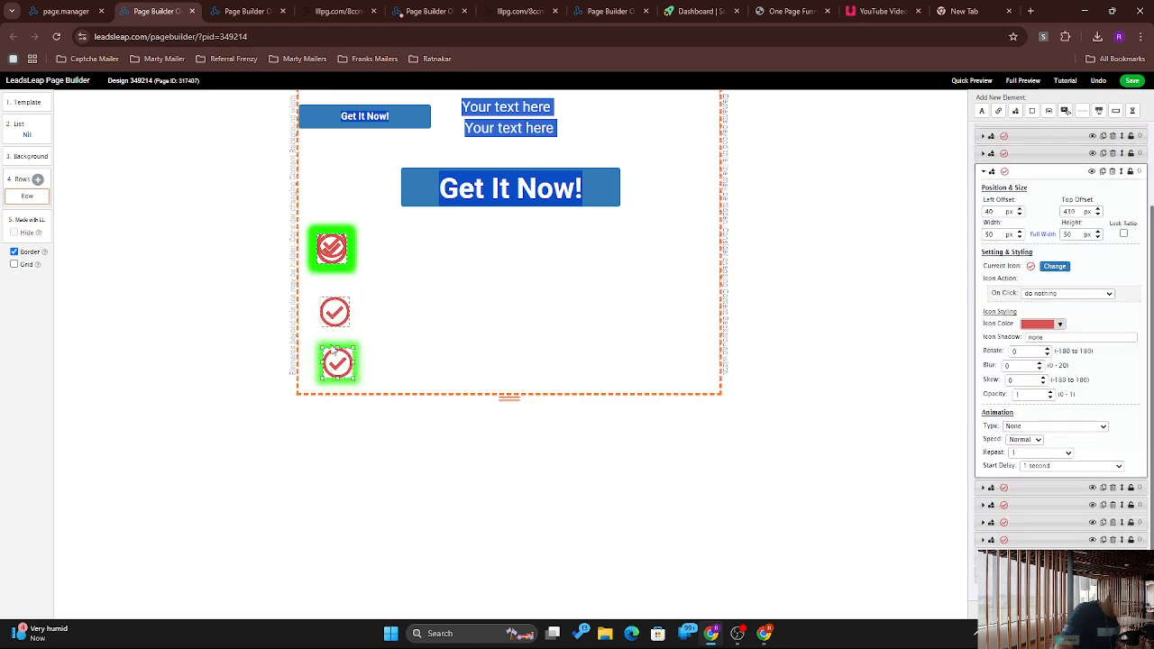
pyautogui.moveTo(331, 255); pyautogui.dragTo(328, 414)
pyautogui.moveTo(342, 262); pyautogui.dragTo(350, 538)
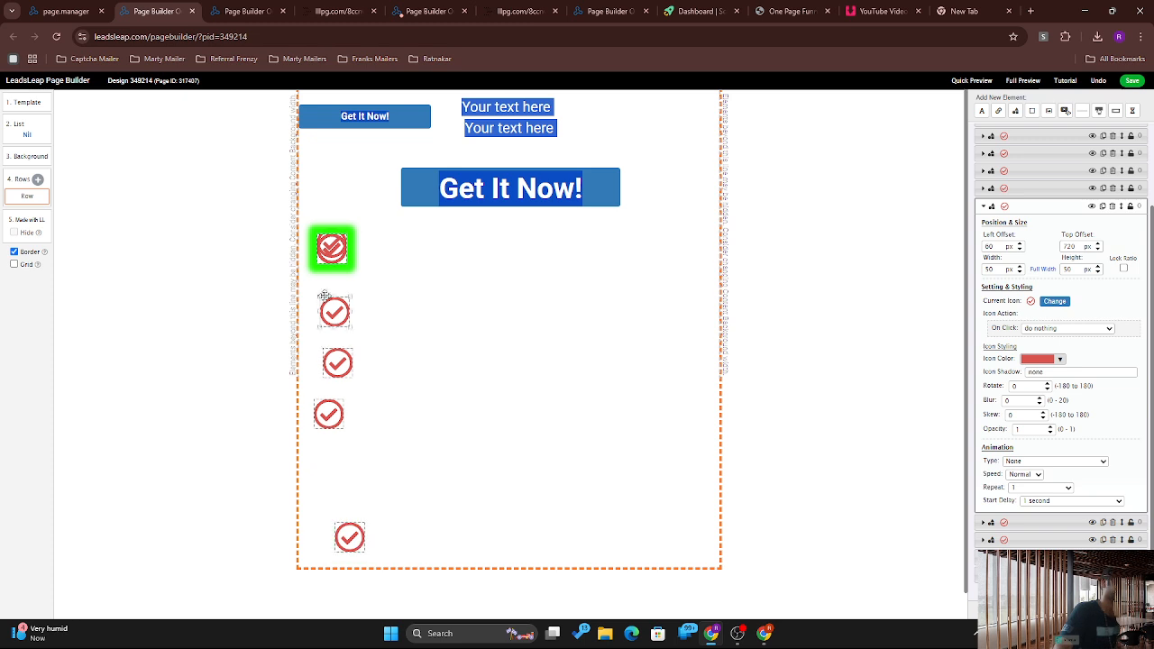
pyautogui.click(511, 129)
pyautogui.moveTo(510, 129); pyautogui.dragTo(530, 270)
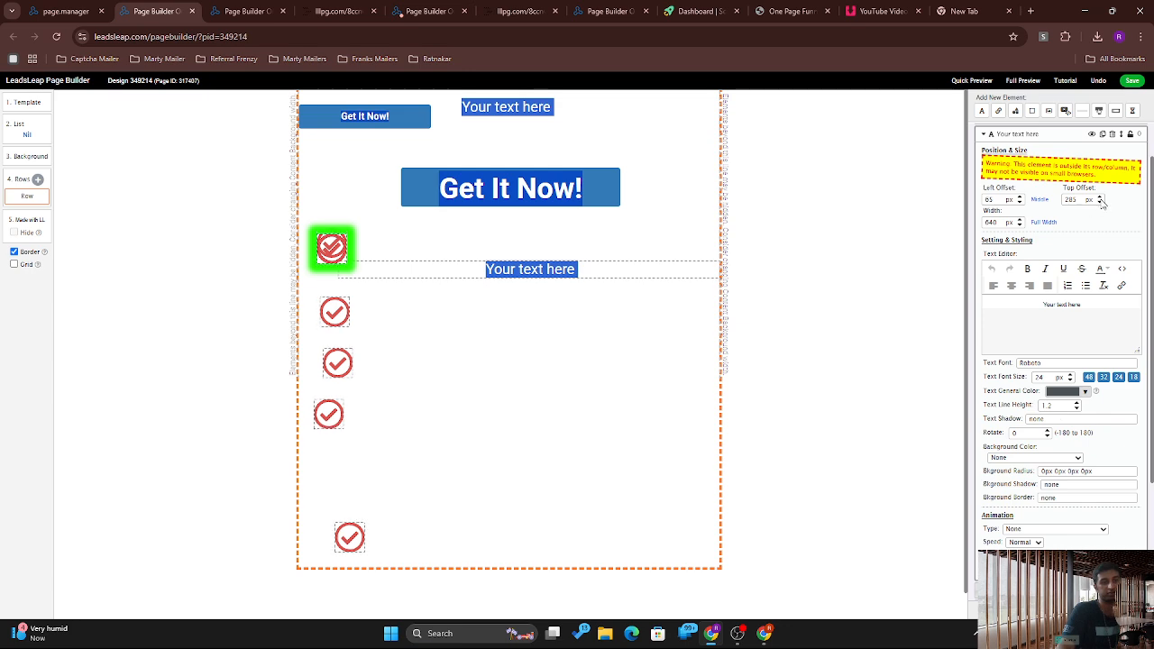
# Step: Duplicate the 'Your text here' line and align three text lines beside the checkmarks
pyautogui.click(1103, 134)
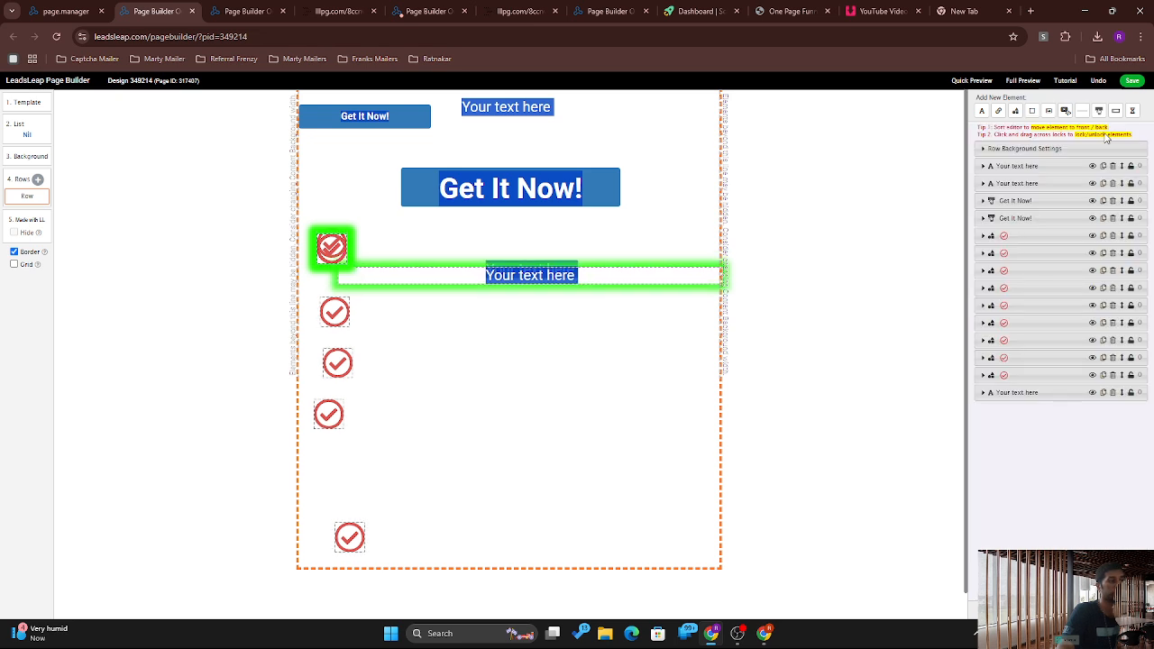
pyautogui.moveTo(550, 276); pyautogui.dragTo(429, 315)
pyautogui.moveTo(520, 269); pyautogui.dragTo(433, 358)
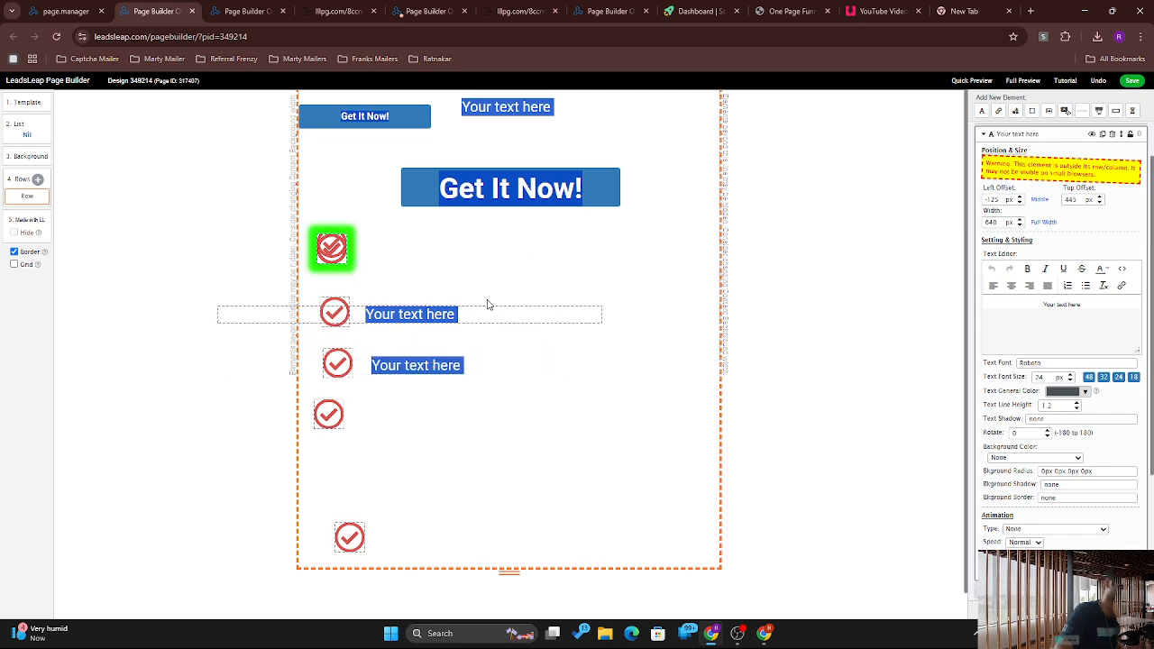
pyautogui.click(660, 148)
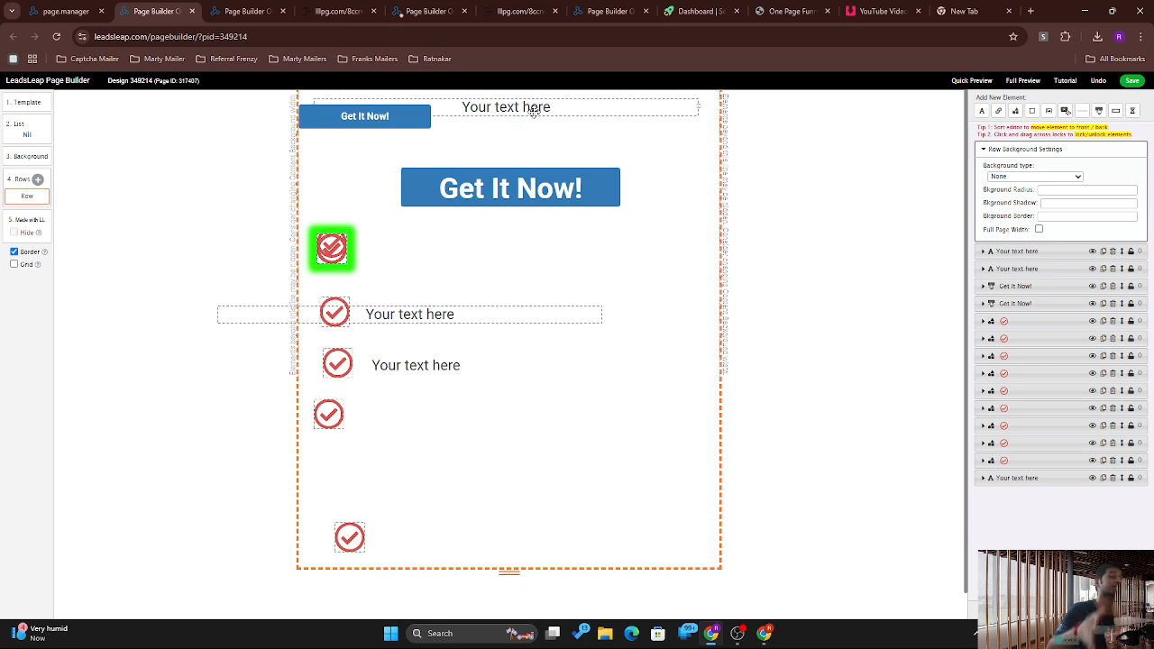
pyautogui.moveTo(532, 109); pyautogui.dragTo(417, 415)
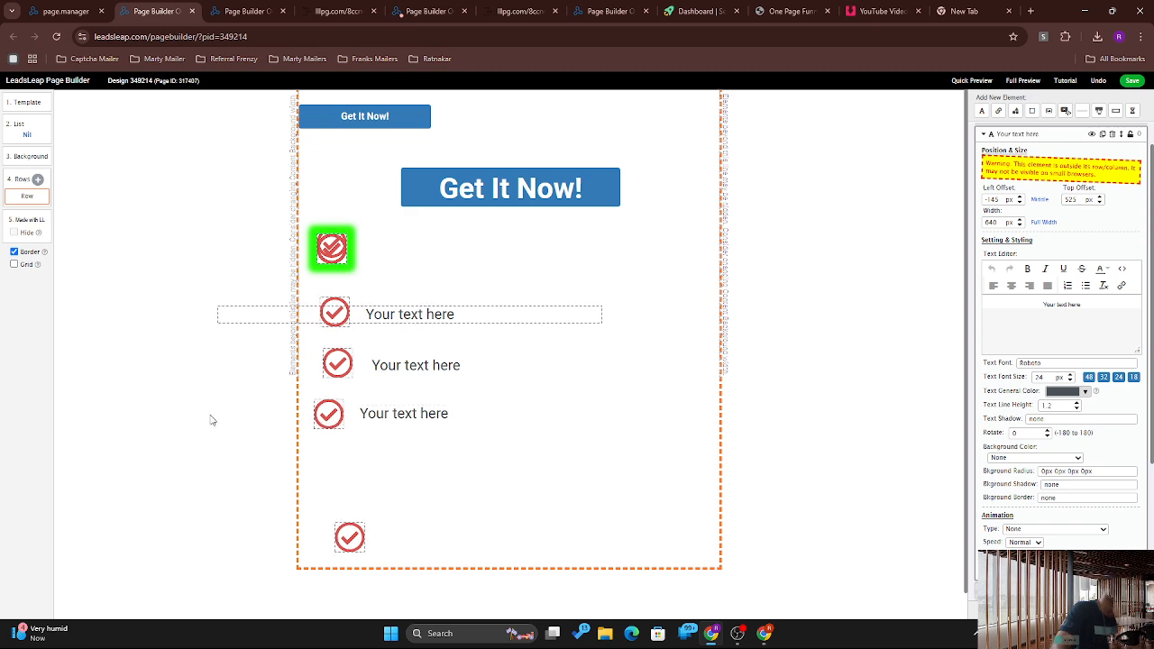
pyautogui.moveTo(211, 412); pyautogui.dragTo(431, 411)
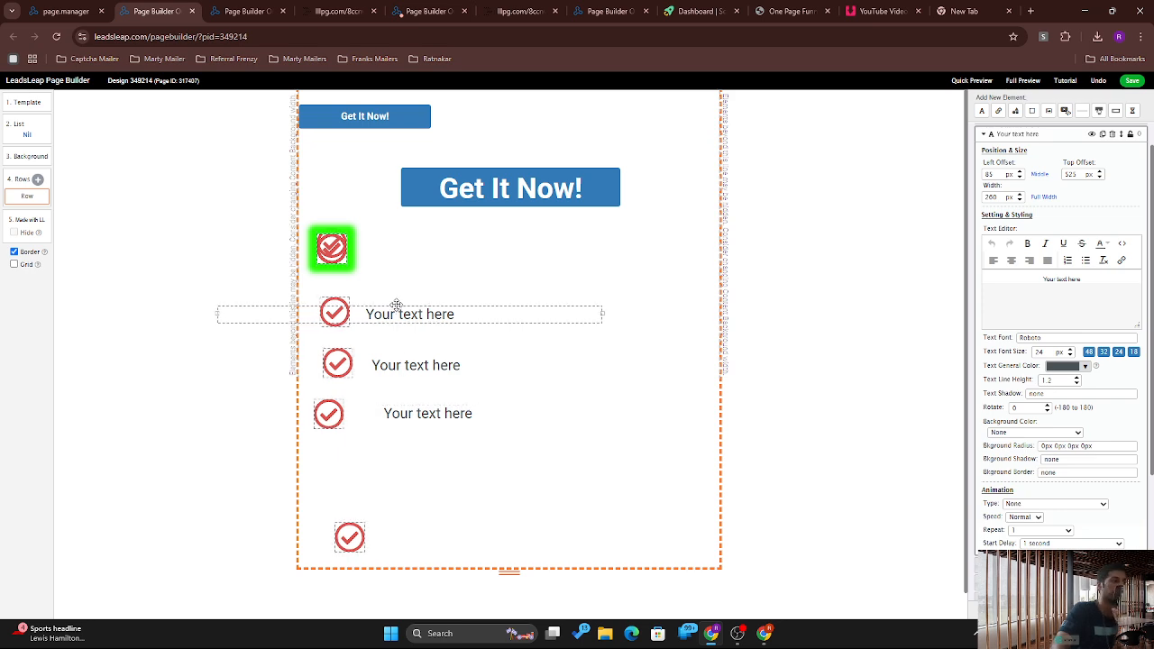
pyautogui.click(253, 329)
pyautogui.click(222, 315)
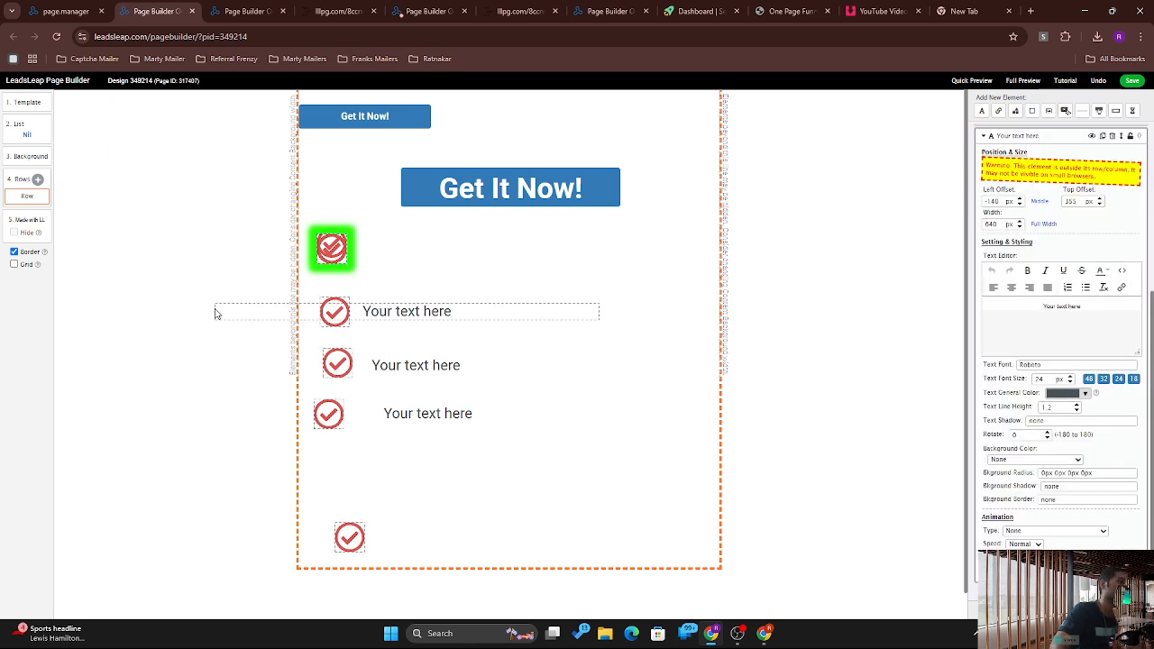
pyautogui.moveTo(385, 308); pyautogui.dragTo(389, 308)
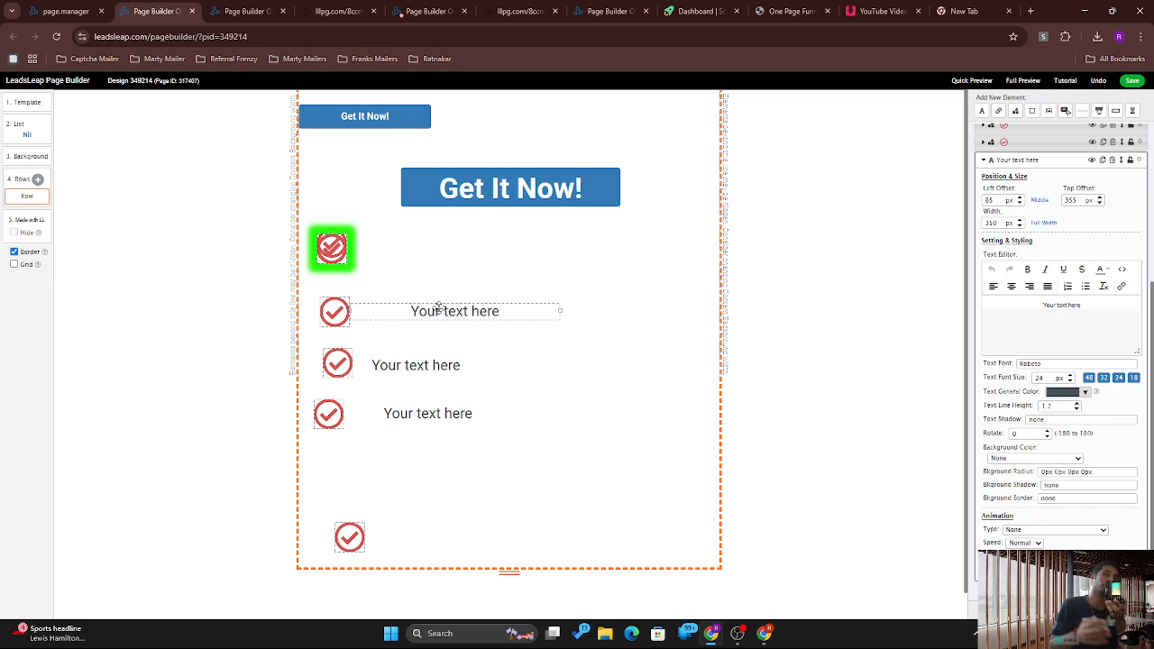
pyautogui.moveTo(439, 307); pyautogui.dragTo(485, 261)
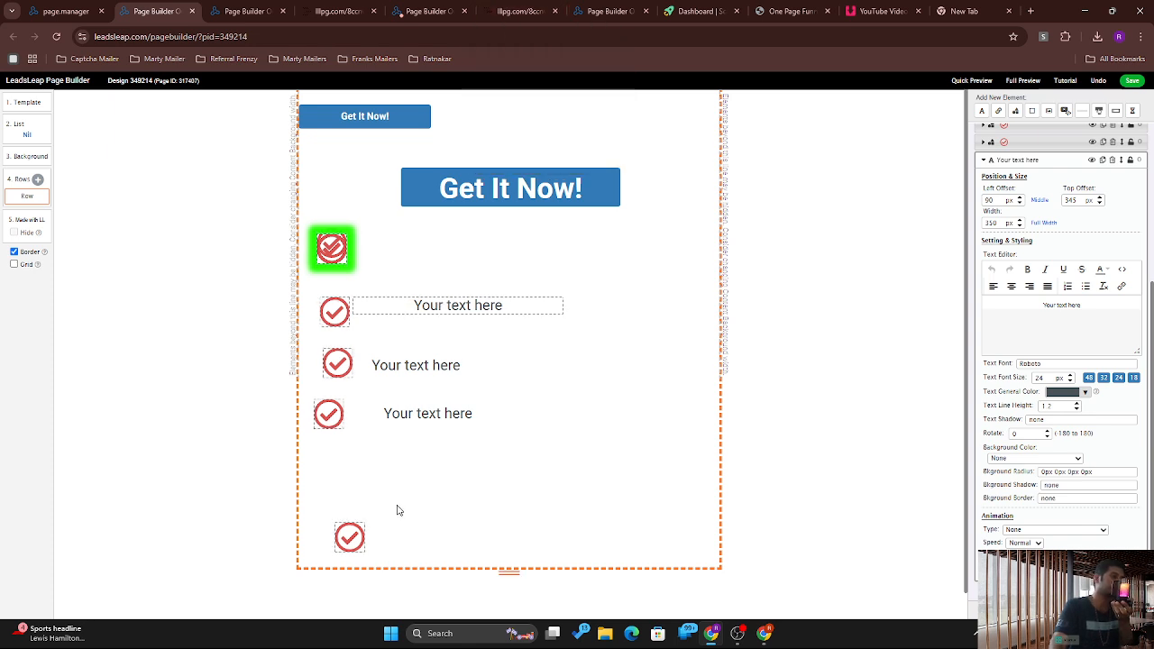
# Step: Move the large Get It Now! button to the bottom, below the checklist
pyautogui.click(359, 535)
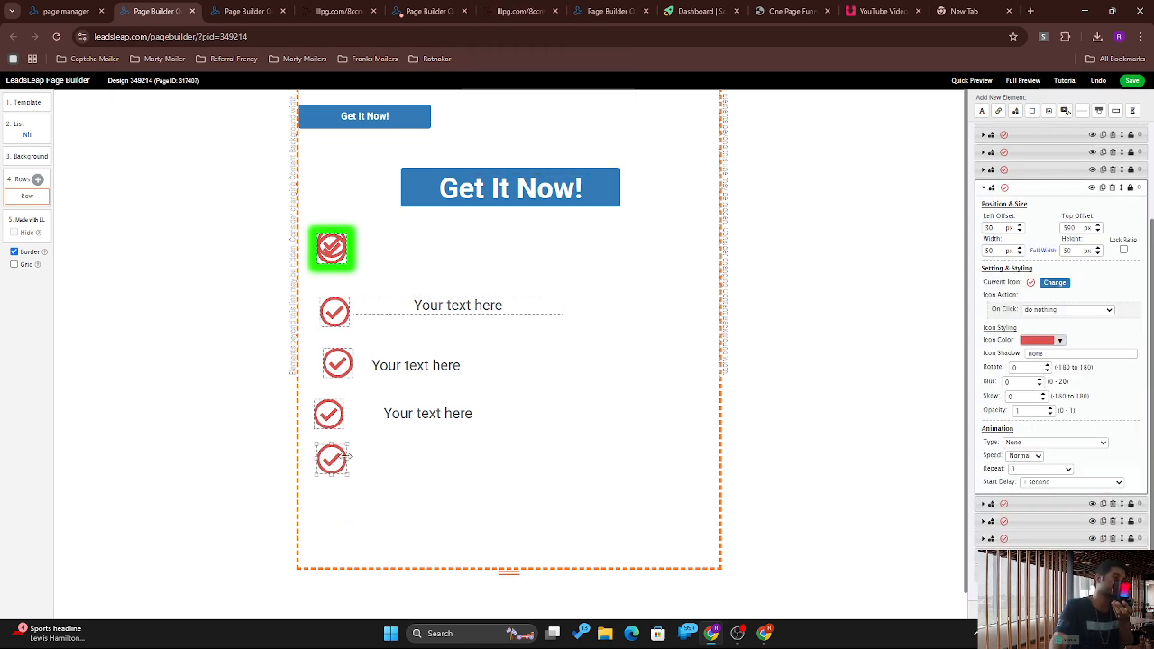
pyautogui.click(411, 407)
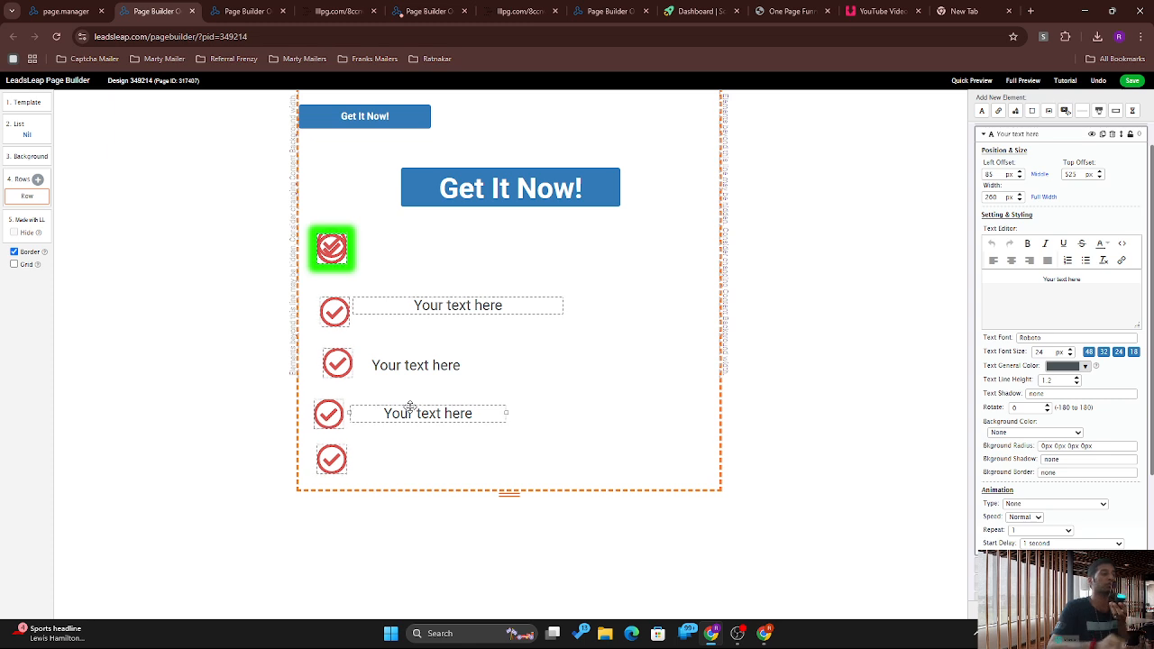
pyautogui.moveTo(515, 193); pyautogui.dragTo(503, 539)
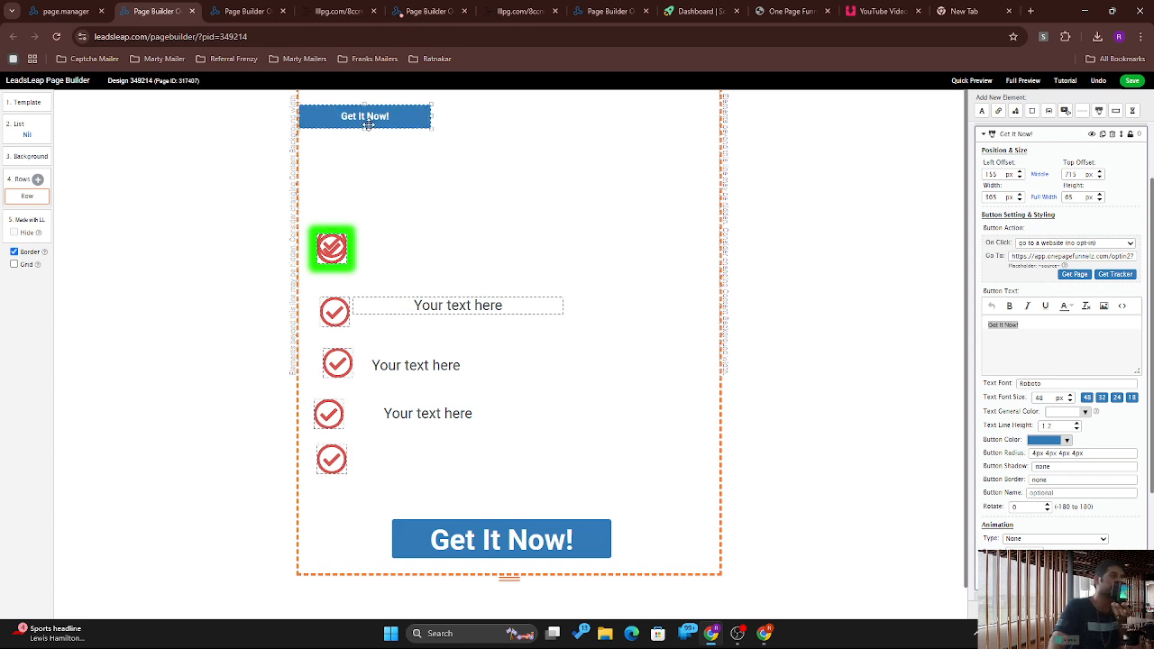
# Step: Shift the small Get It Now! button right and add a video block beside the list
pyautogui.moveTo(367, 122); pyautogui.dragTo(505, 171)
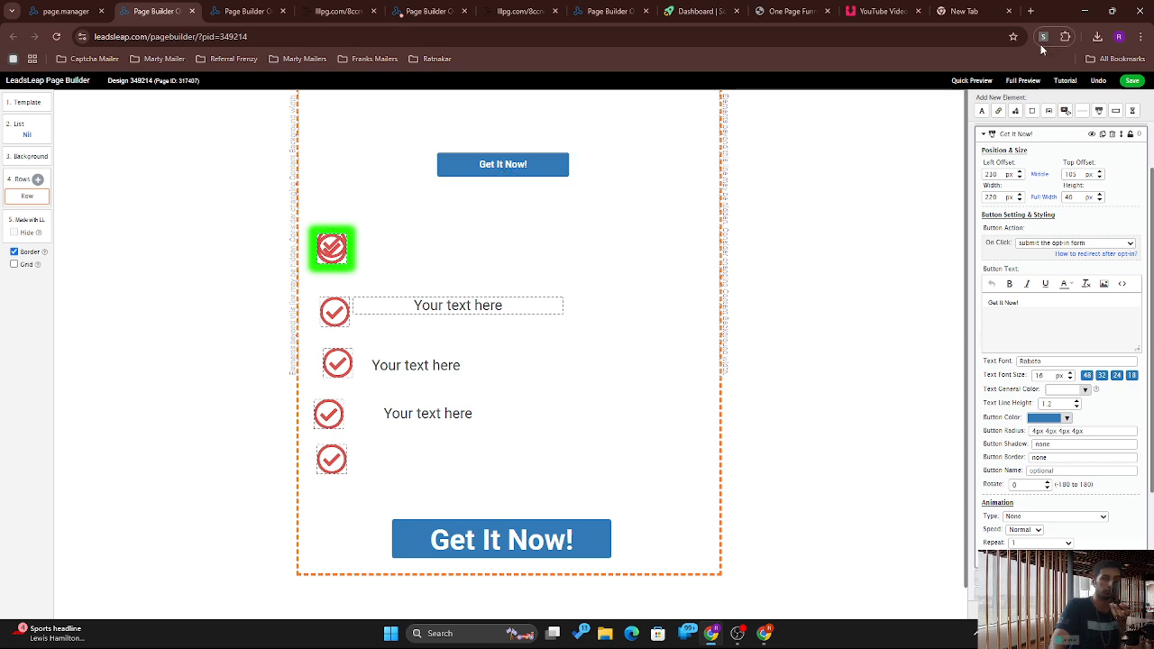
pyautogui.click(1066, 112)
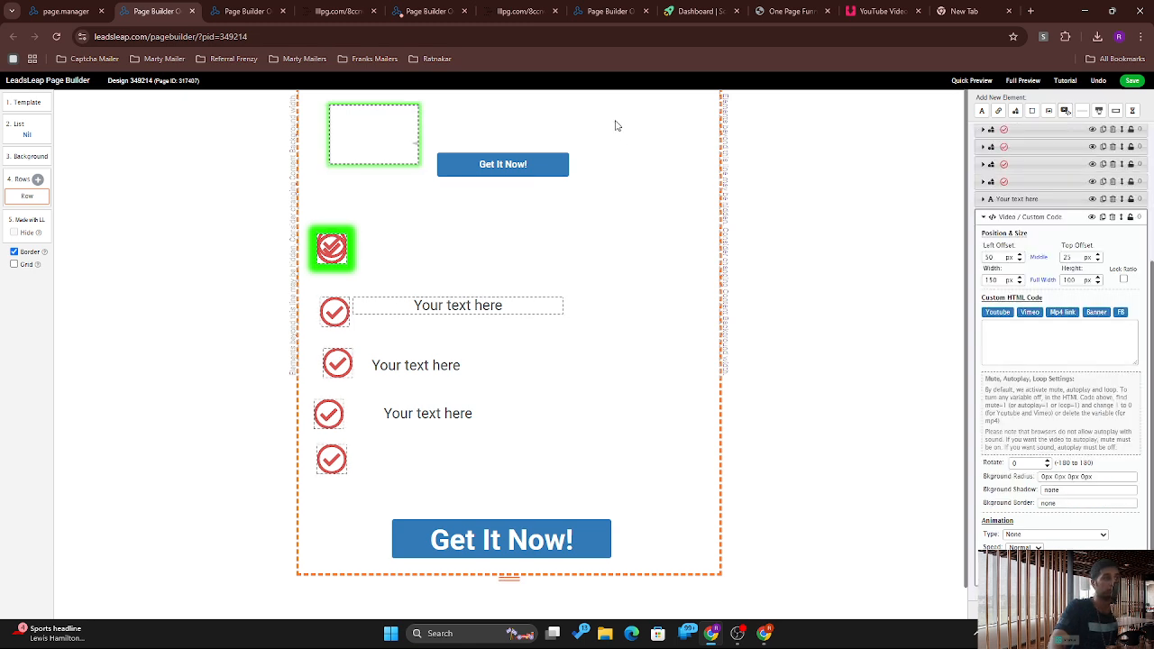
pyautogui.moveTo(422, 162); pyautogui.dragTo(551, 247)
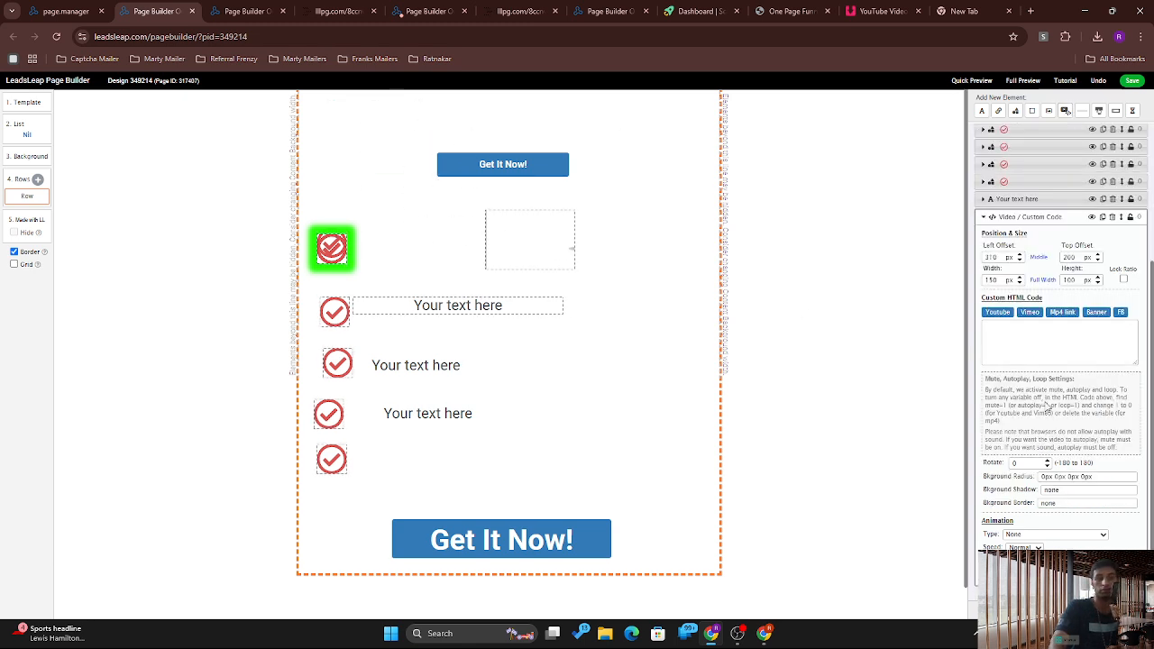
# Step: Insert the sample YouTube embed code and move the video up near the page top
pyautogui.click(1055, 339)
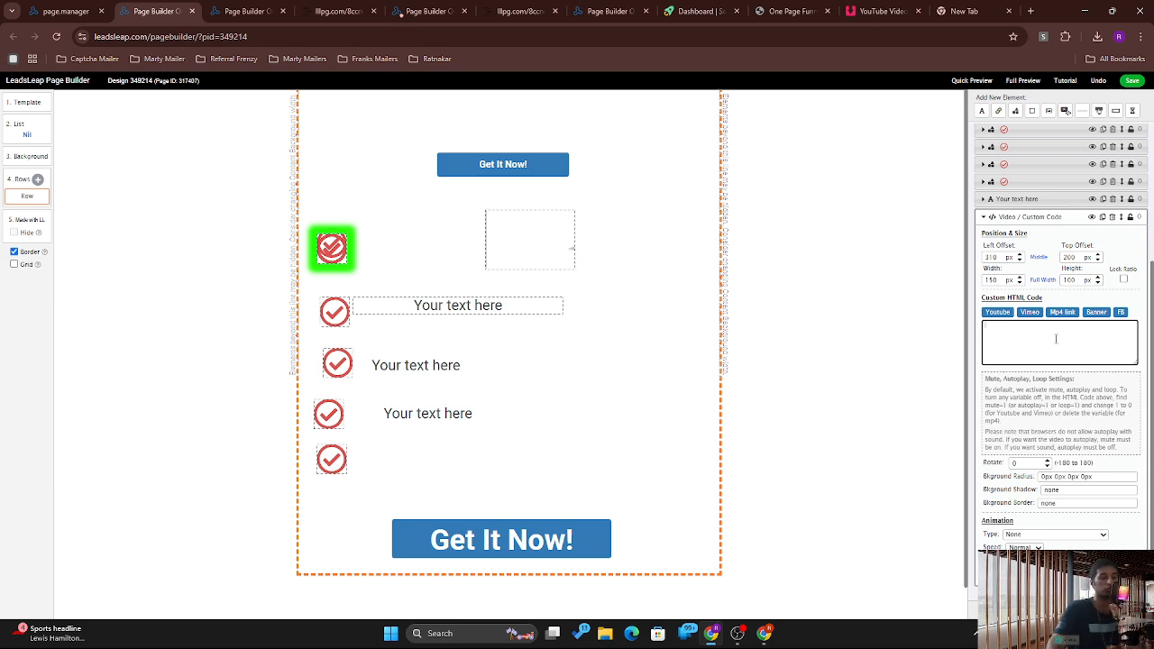
pyautogui.click(1002, 315)
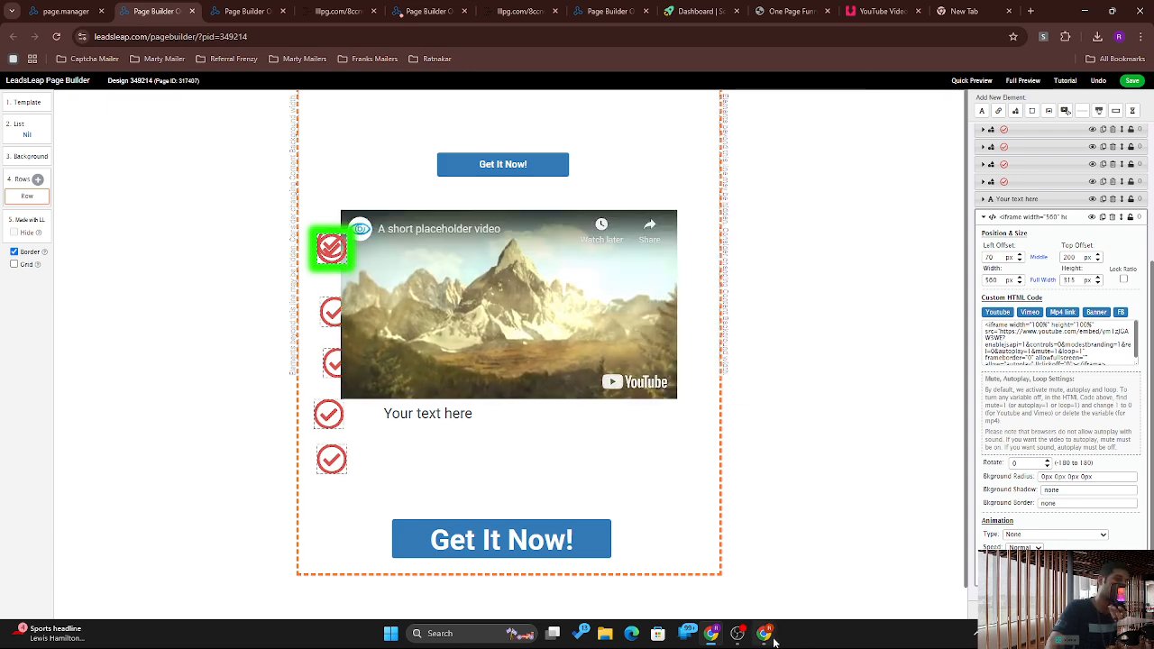
pyautogui.moveTo(525, 333); pyautogui.dragTo(519, 275)
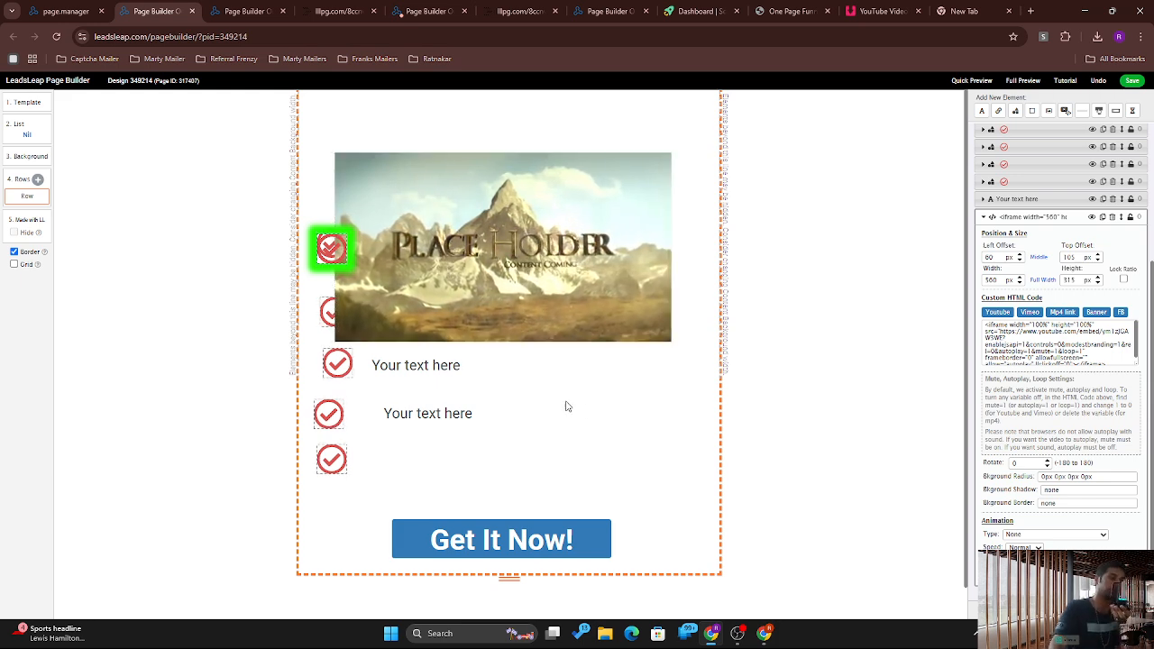
pyautogui.click(765, 642)
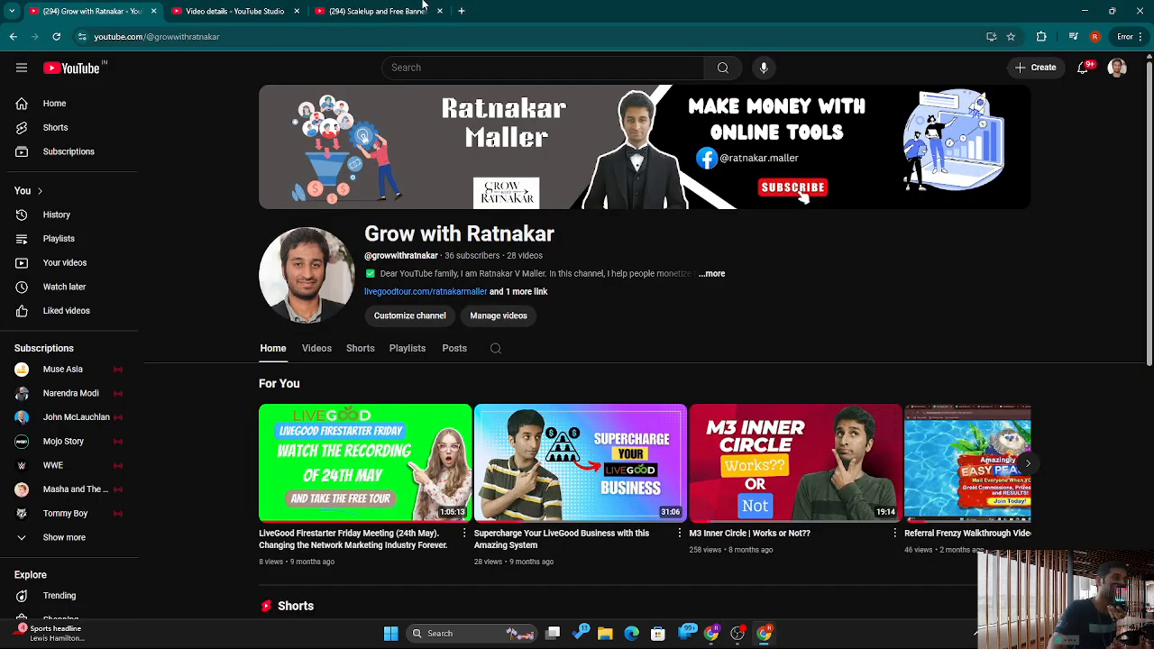
# Step: Copy the traffic review video's YouTube iframe embed code and return to the page builder
pyautogui.click(397, 11)
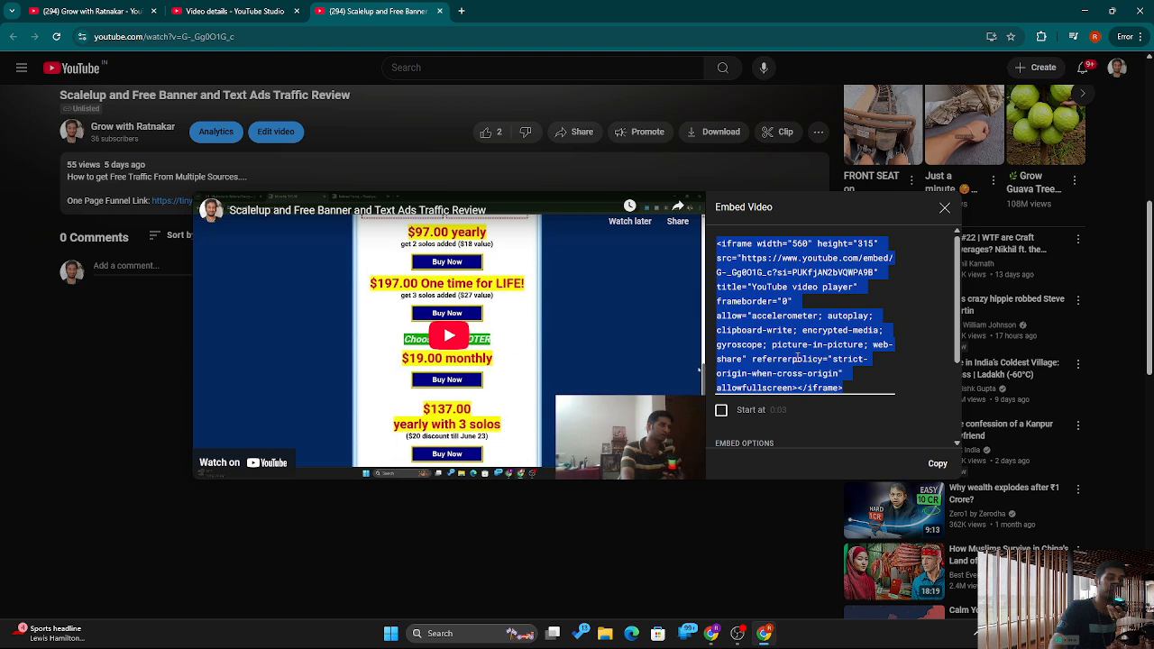
pyautogui.rightClick(798, 358)
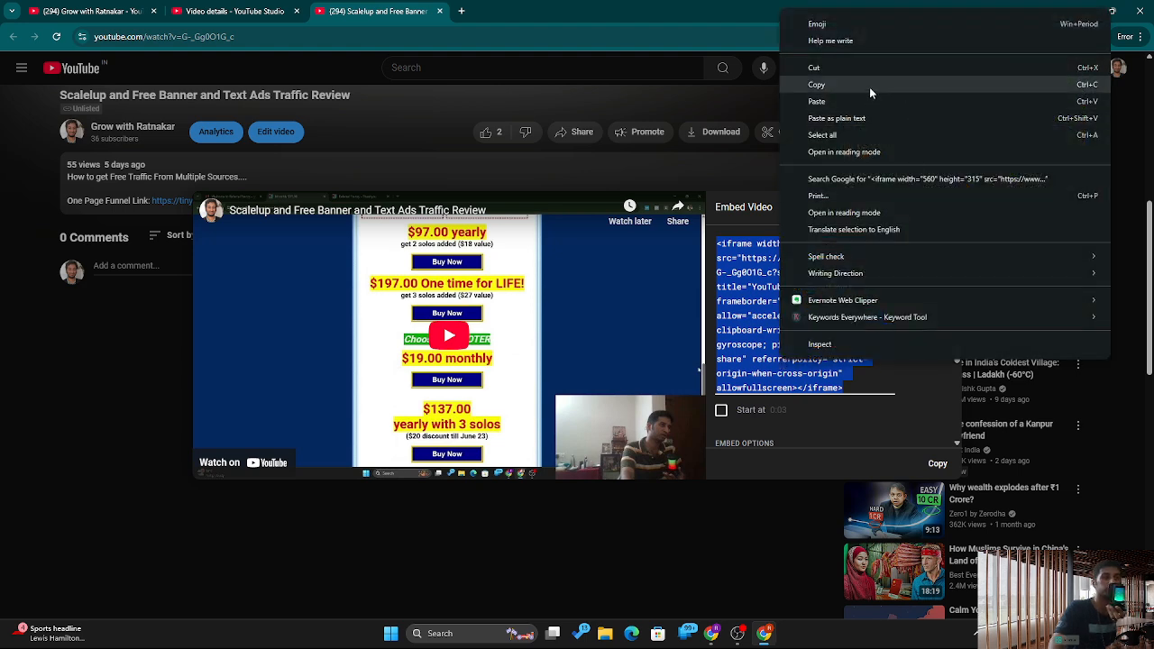
pyautogui.click(869, 87)
pyautogui.click(1098, 7)
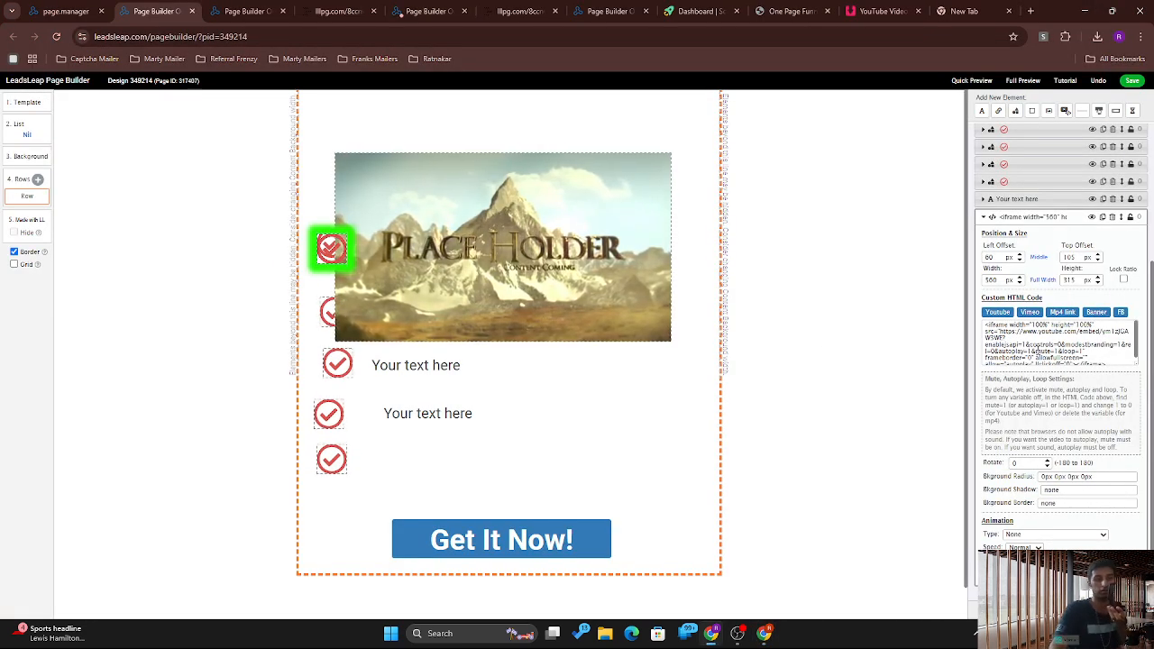
# Step: Replace the placeholder Custom HTML code with the copied YouTube iframe embed code
pyautogui.click(1038, 350)
pyautogui.hotkey('ctrl', 'a')
pyautogui.press('BackSpace')
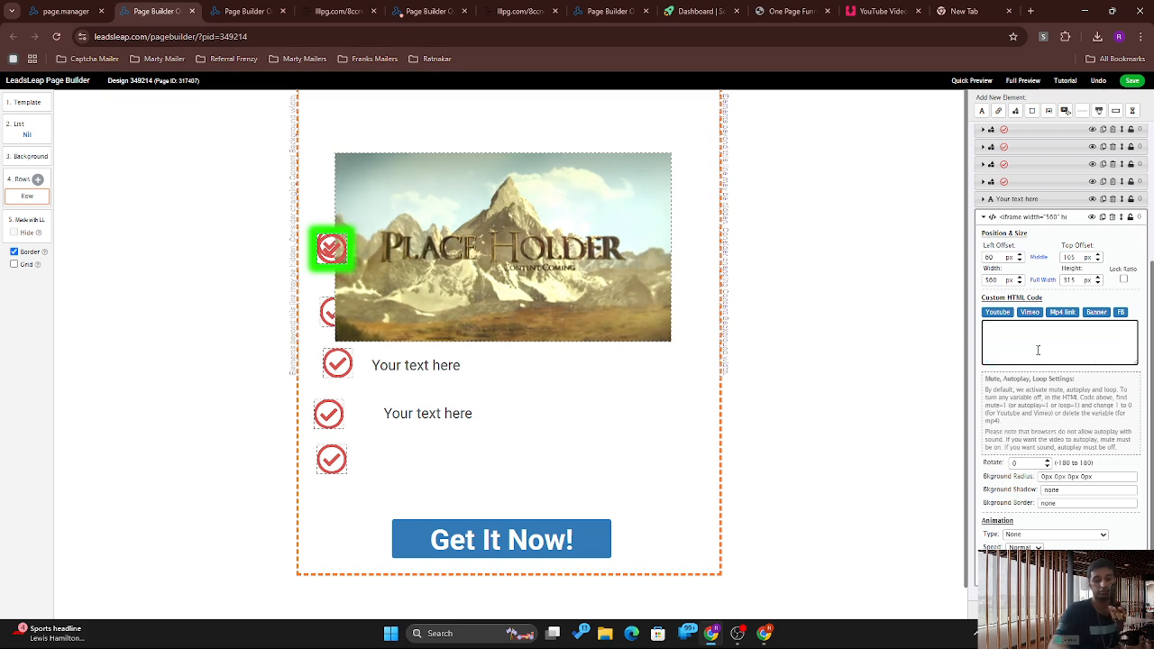
pyautogui.hotkey('ctrl', 'v')
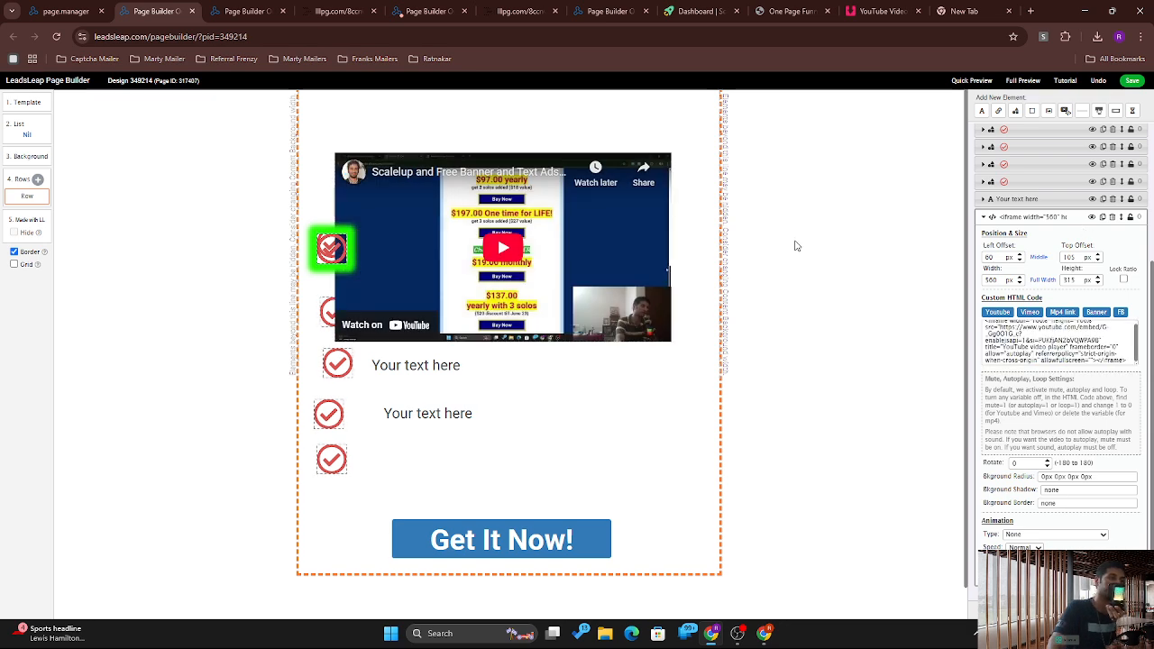
# Step: Resize the video to 615×355 at the page top and place a checkmark beside Get It Now!
pyautogui.moveTo(630, 189); pyautogui.dragTo(632, 88)
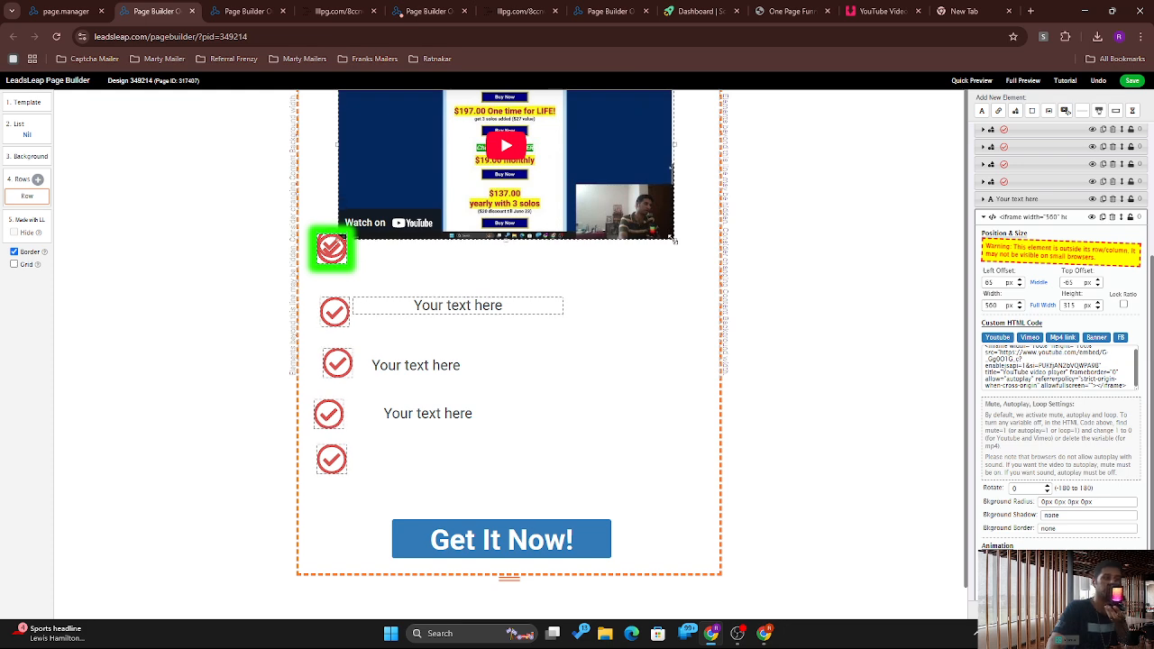
pyautogui.moveTo(672, 239); pyautogui.dragTo(763, 350)
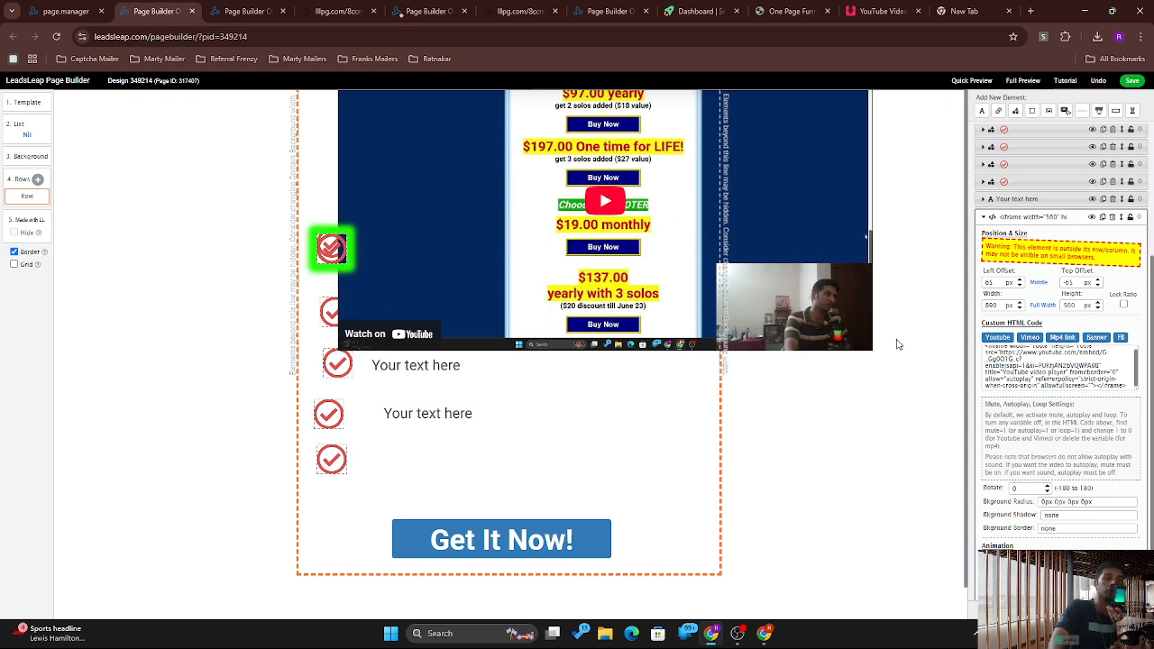
pyautogui.moveTo(865, 345); pyautogui.dragTo(734, 268)
pyautogui.click(734, 268)
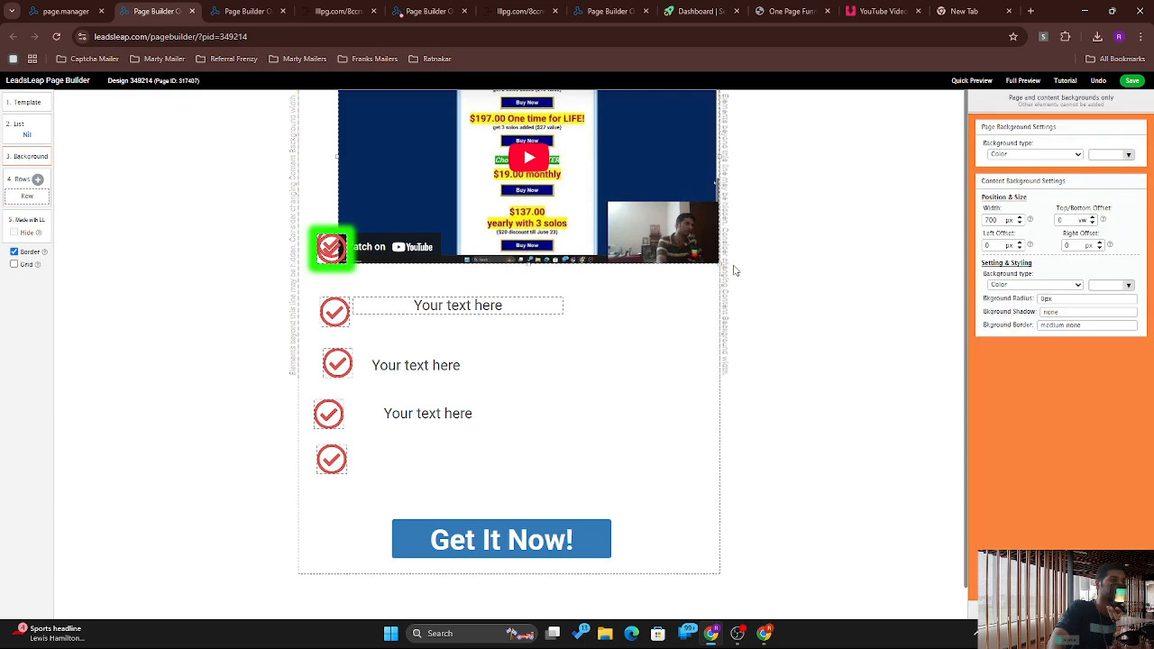
pyautogui.moveTo(641, 226); pyautogui.dragTo(613, 223)
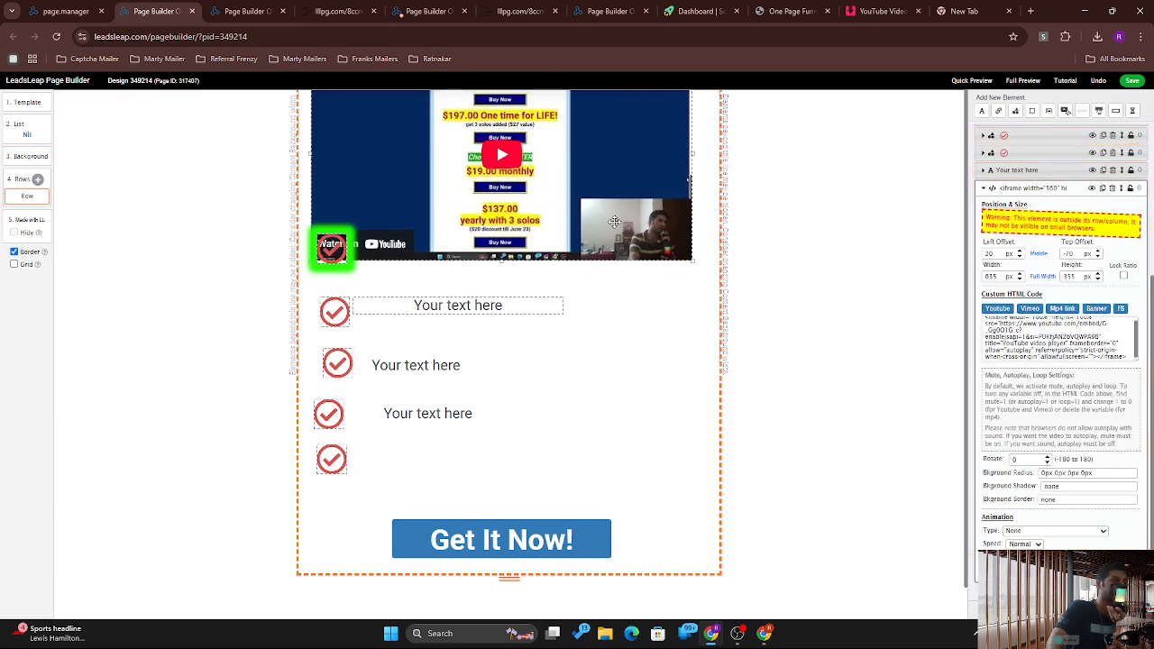
pyautogui.click(338, 364)
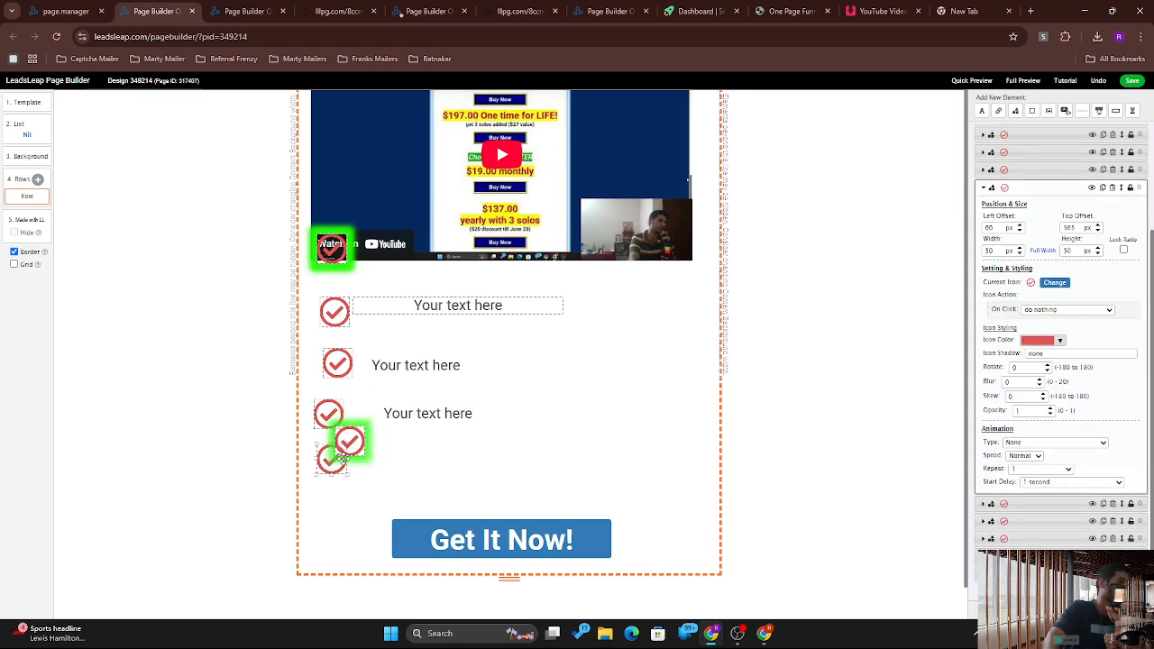
pyautogui.moveTo(340, 499); pyautogui.dragTo(336, 541)
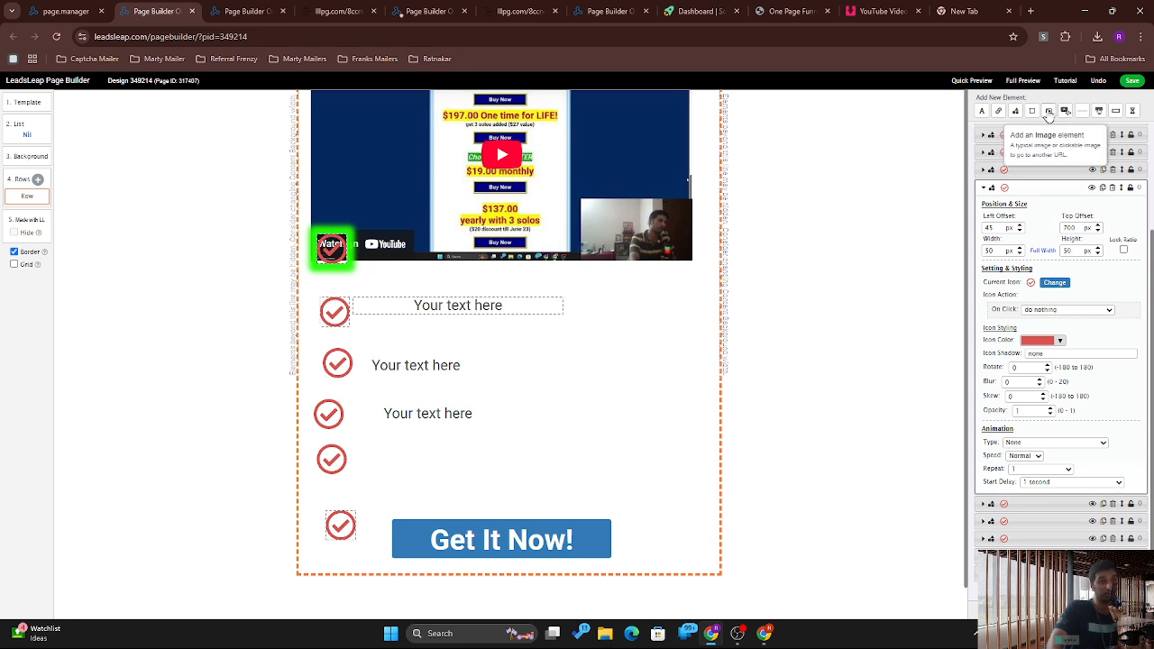
# Step: Add an image element and fill it with the surprised woman stock photo from the gallery
pyautogui.click(1049, 110)
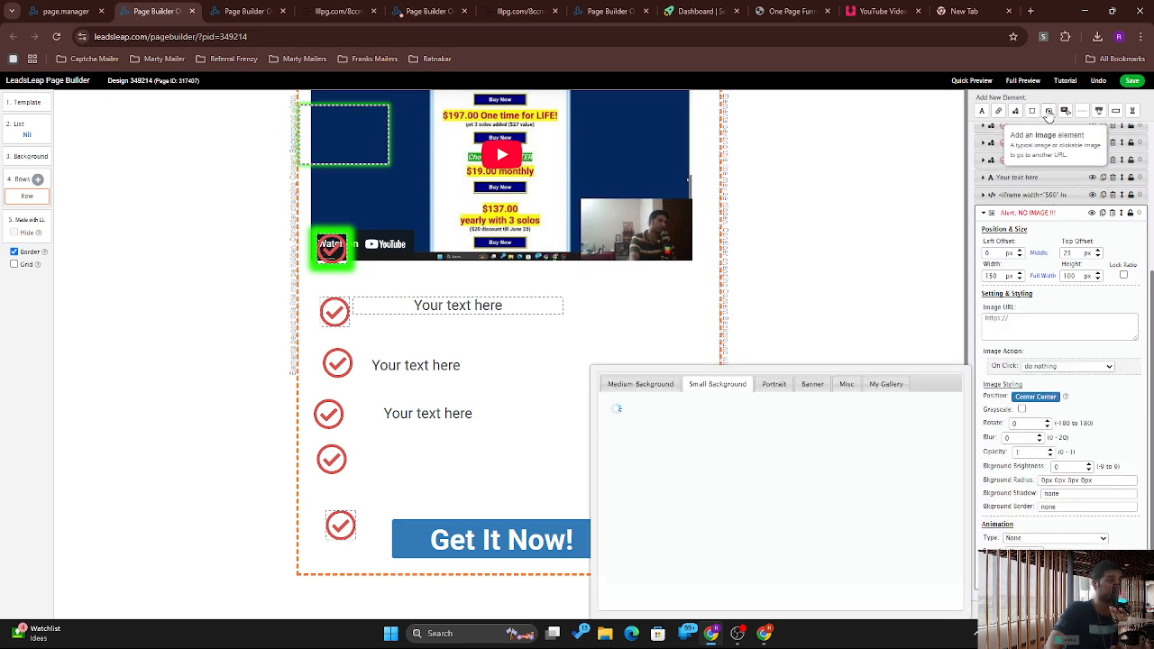
pyautogui.moveTo(350, 139); pyautogui.dragTo(630, 337)
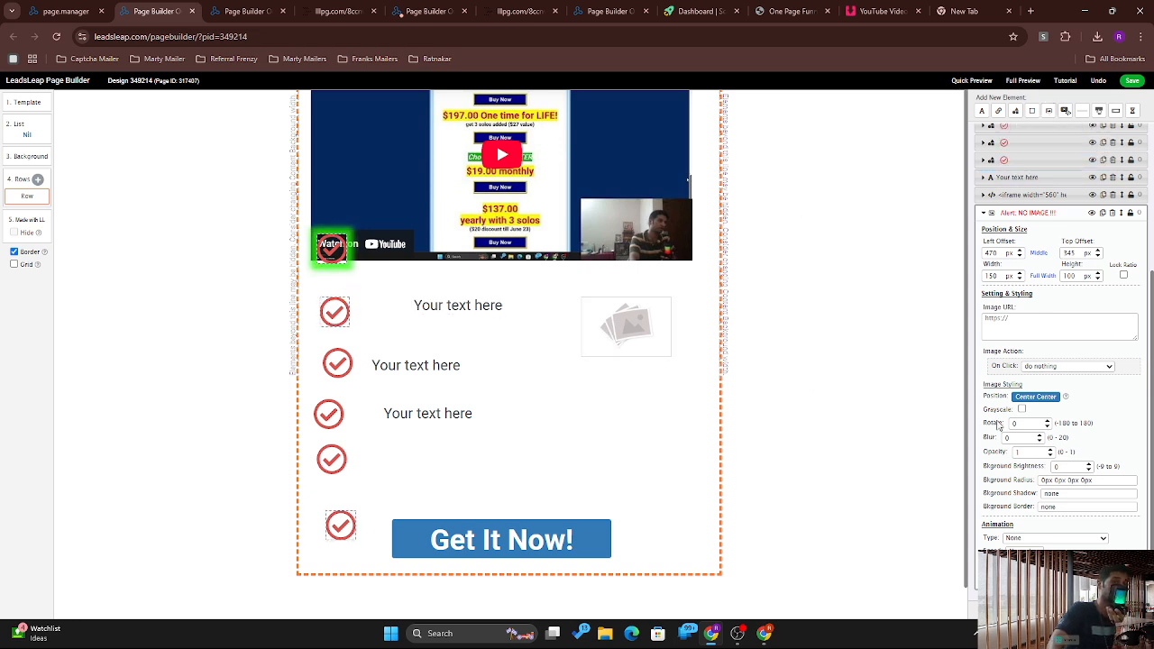
pyautogui.click(1025, 332)
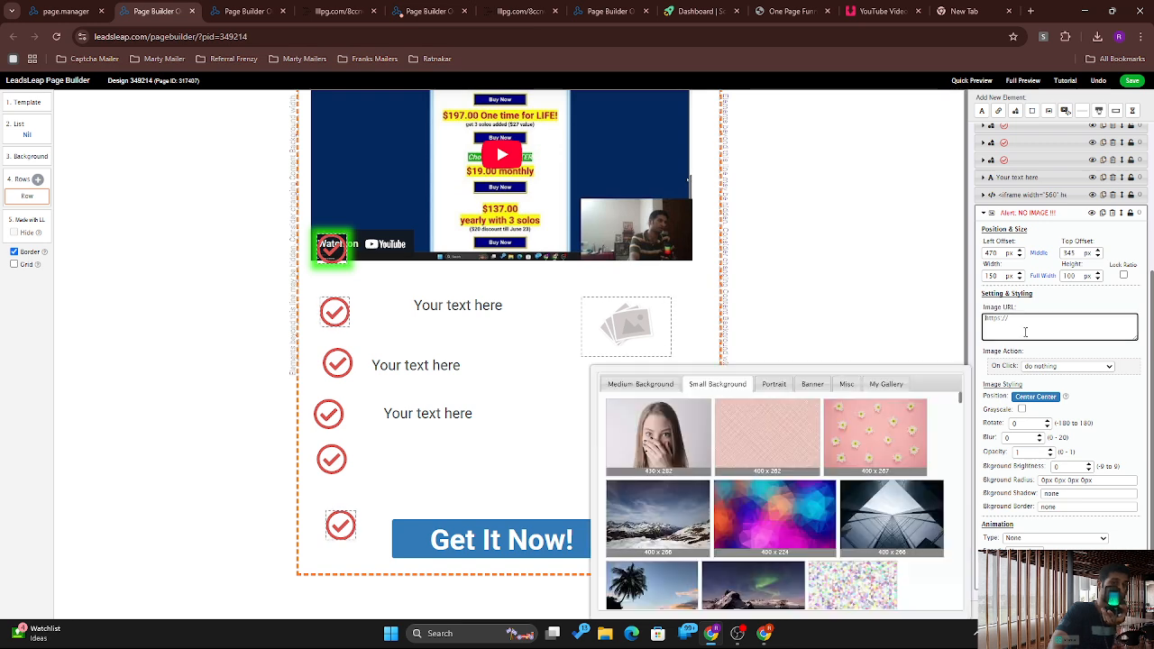
pyautogui.click(889, 258)
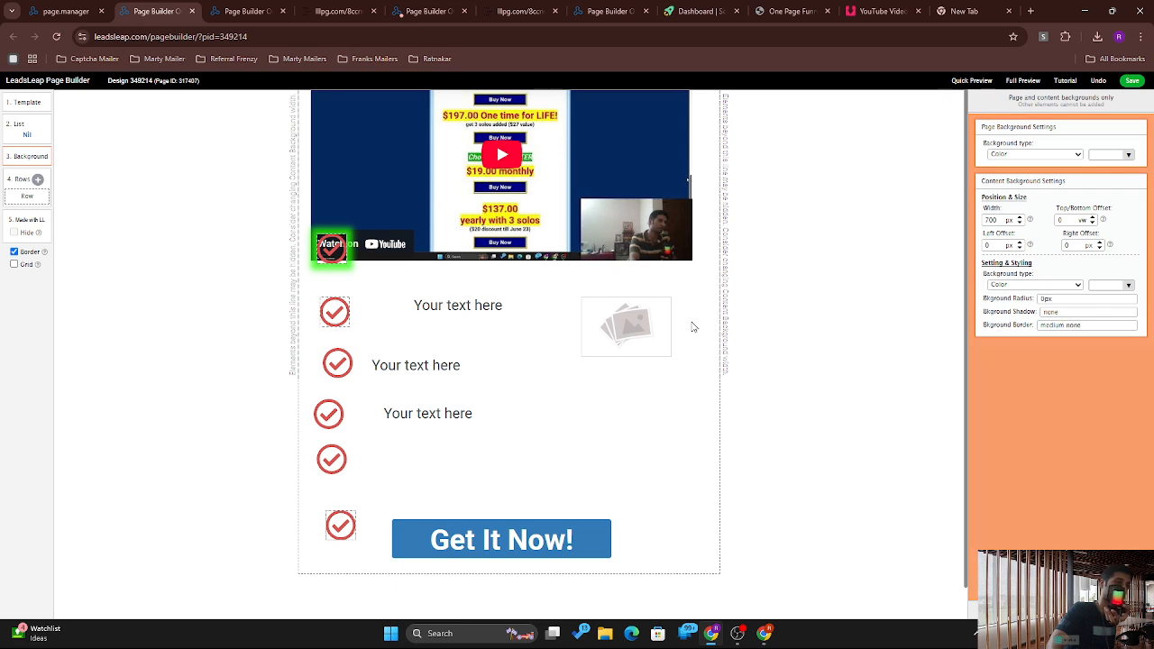
pyautogui.click(663, 322)
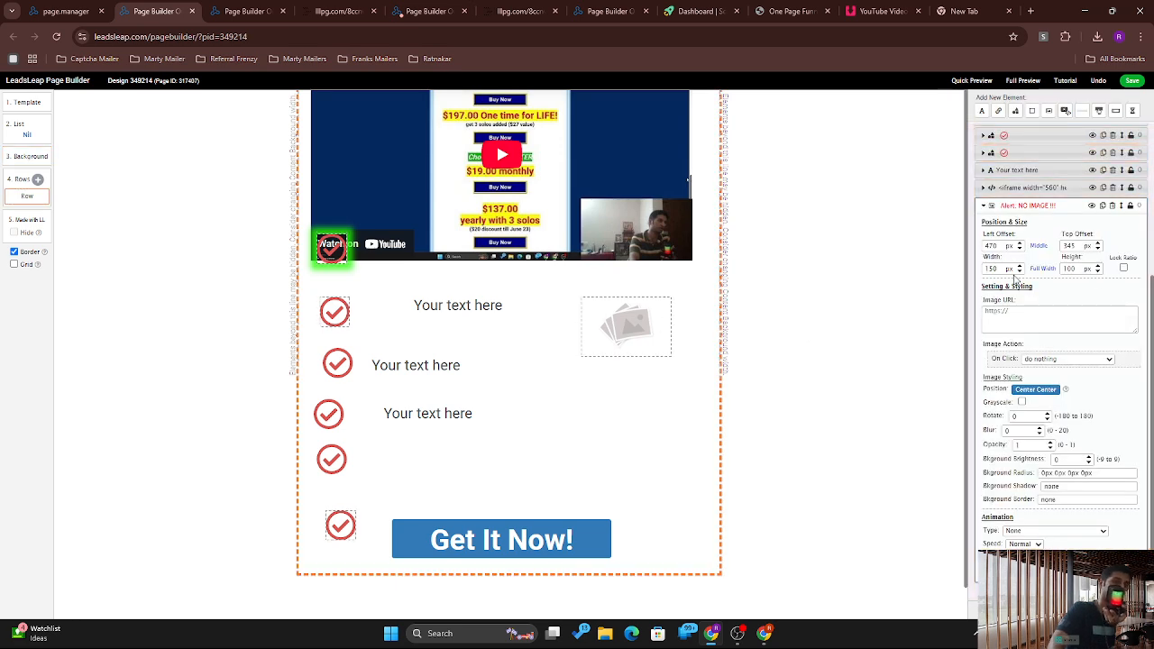
pyautogui.scroll(5, 996, 297)
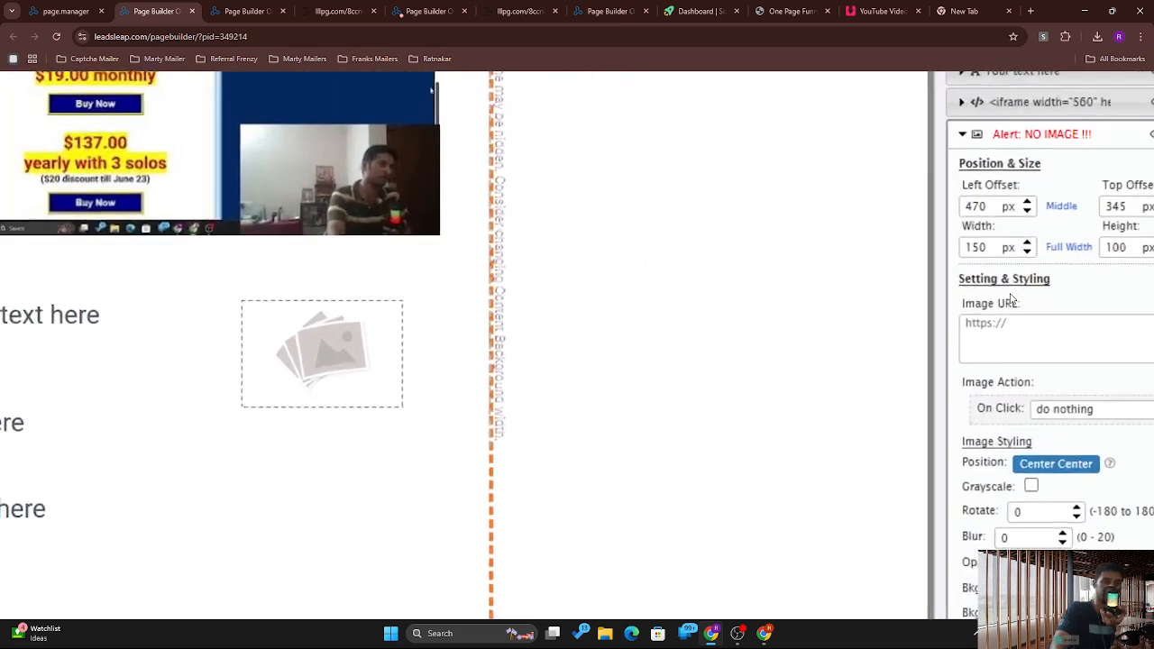
pyautogui.click(983, 332)
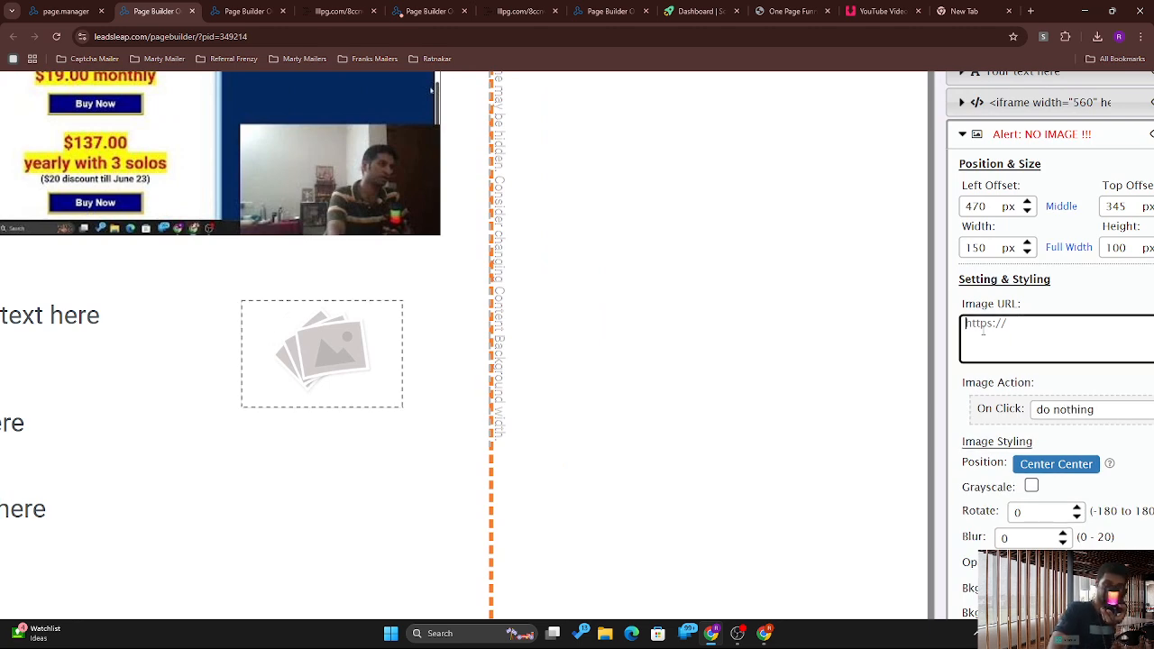
pyautogui.scroll(-5, 787, 427)
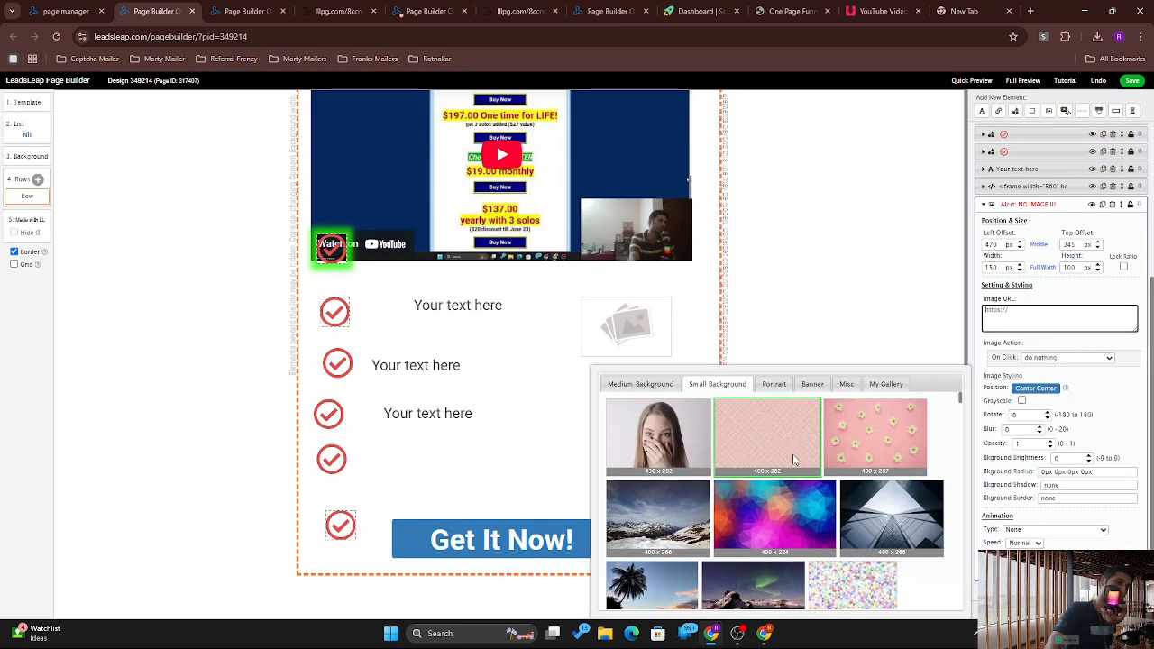
pyautogui.click(671, 475)
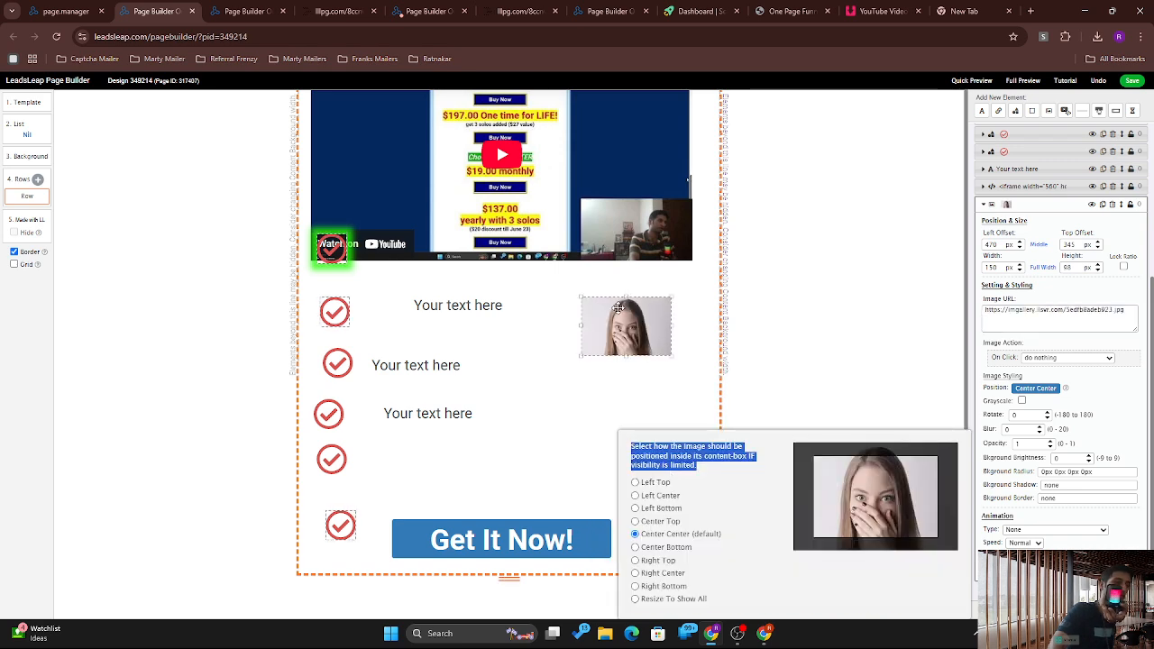
# Step: Enlarge the woman image to 310 px wide and move it just below the video
pyautogui.click(655, 367)
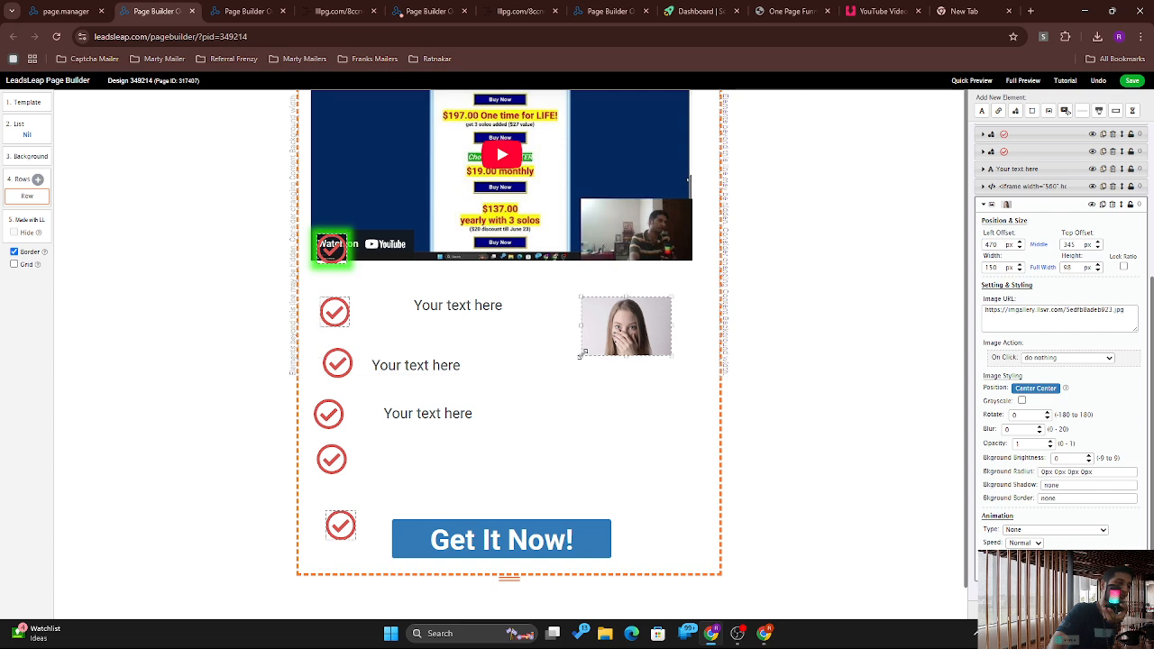
pyautogui.moveTo(579, 357); pyautogui.dragTo(410, 422)
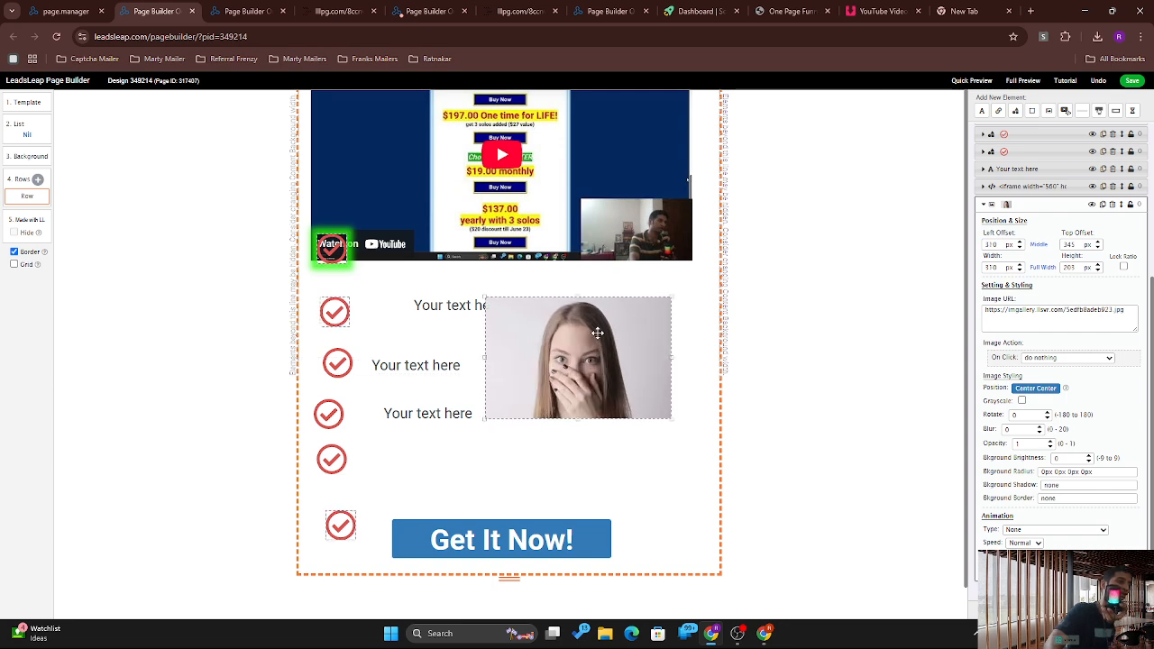
pyautogui.moveTo(598, 332); pyautogui.dragTo(531, 290)
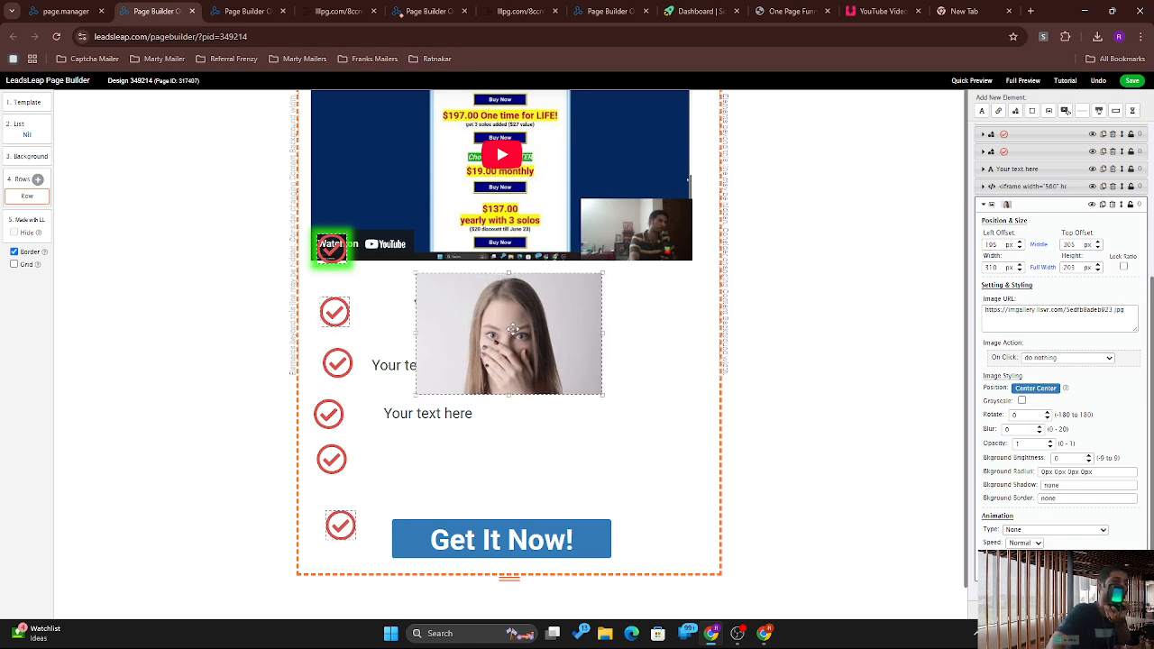
pyautogui.click(1050, 359)
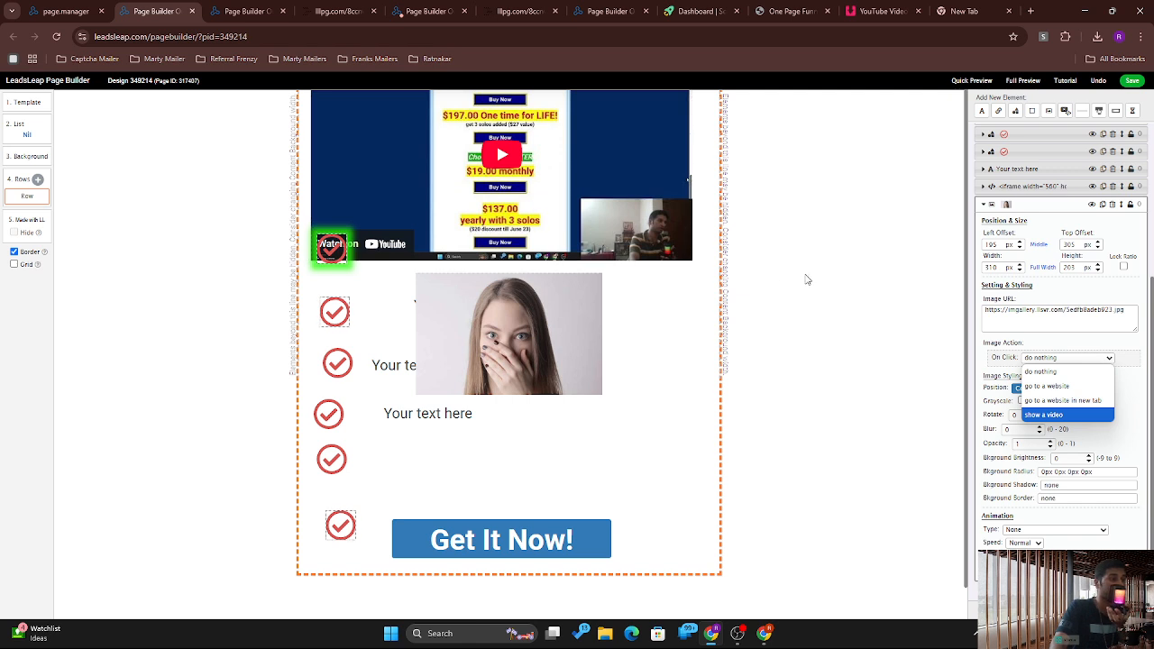
# Step: Keep the woman image's On Click action at do nothing and set its animation to RubberBand
pyautogui.click(1152, 297)
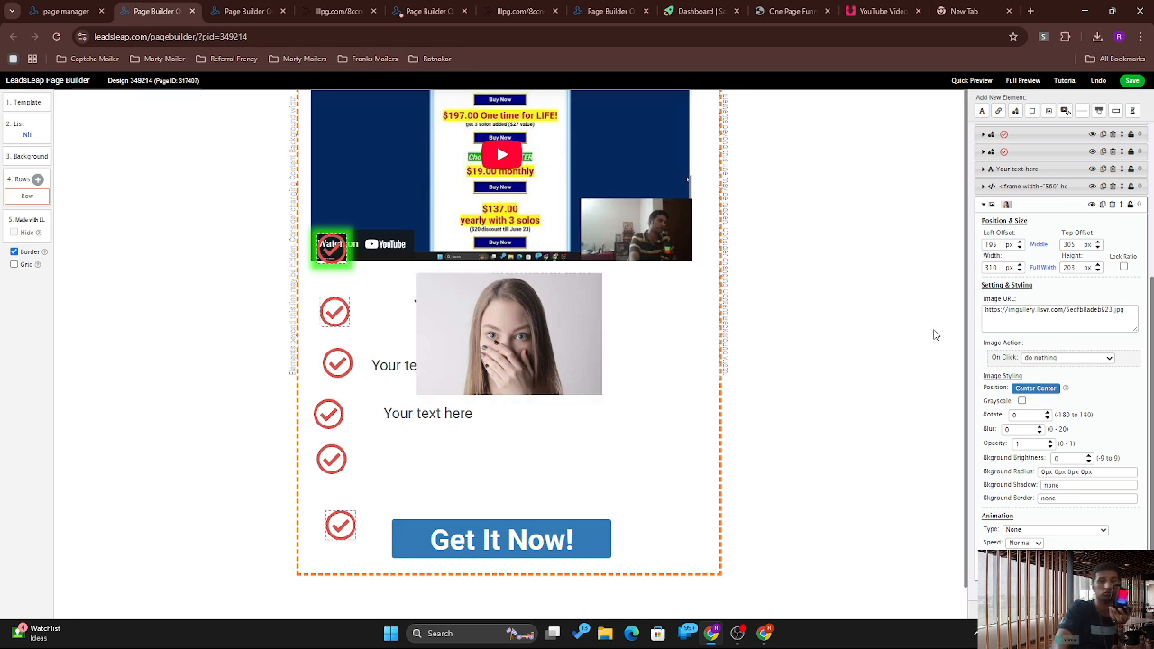
pyautogui.click(1100, 359)
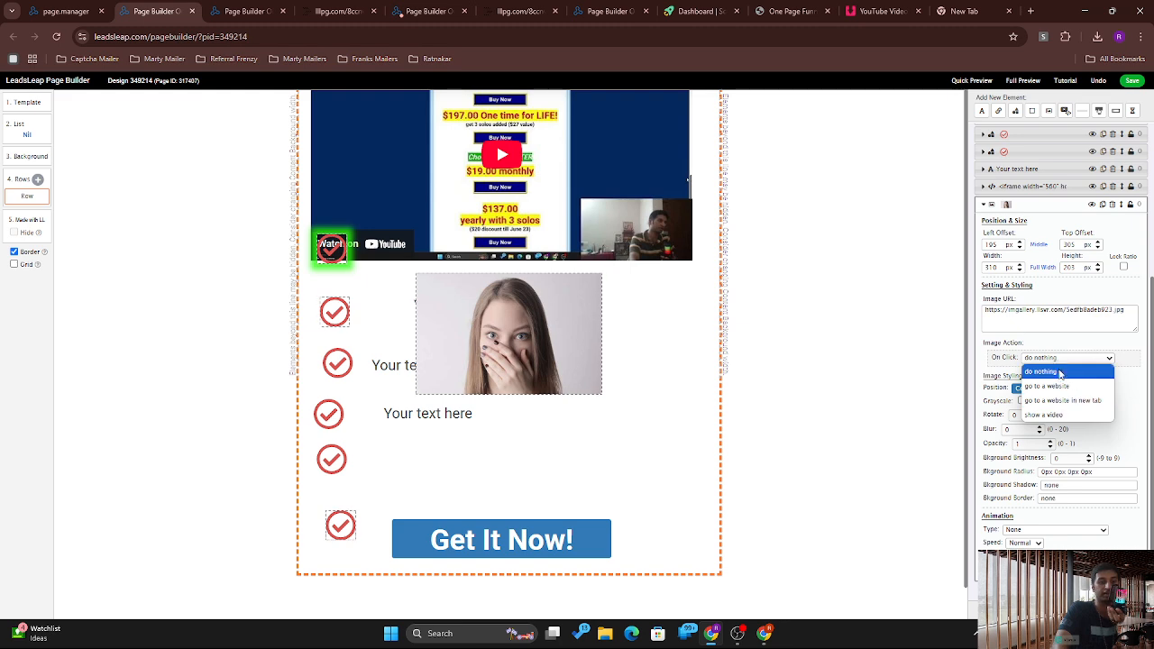
pyautogui.click(1126, 418)
pyautogui.moveTo(1152, 507)
pyautogui.mouseDown()
pyautogui.moveTo(1153, 353)
pyautogui.moveTo(1152, 508)
pyautogui.mouseUp()
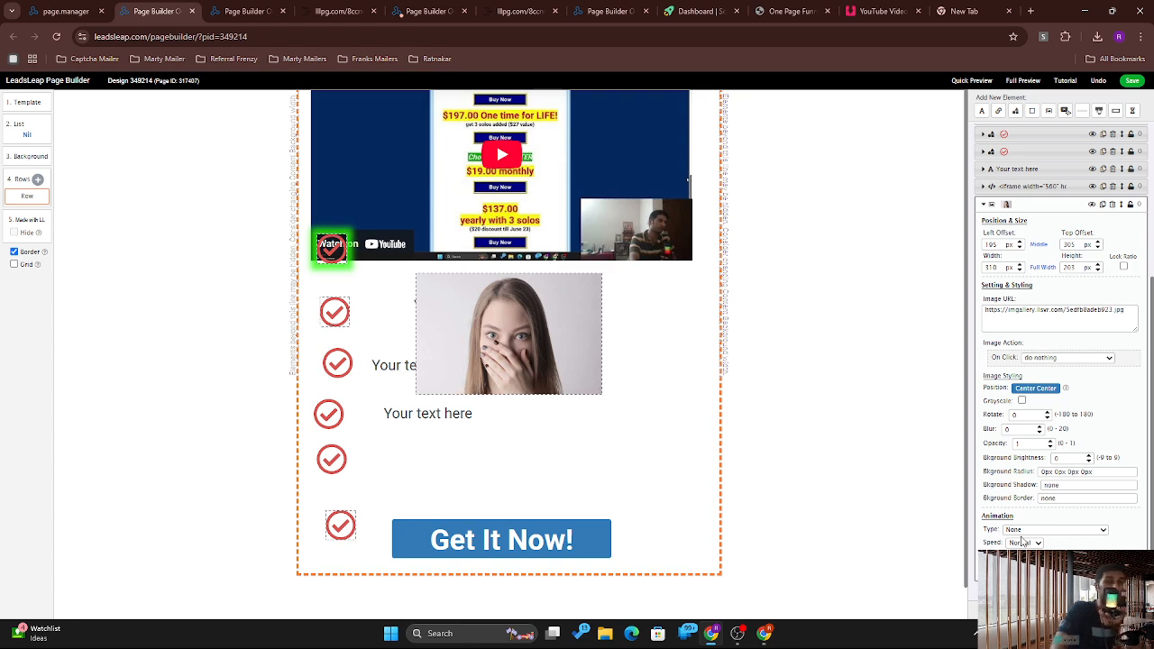
pyautogui.click(1073, 530)
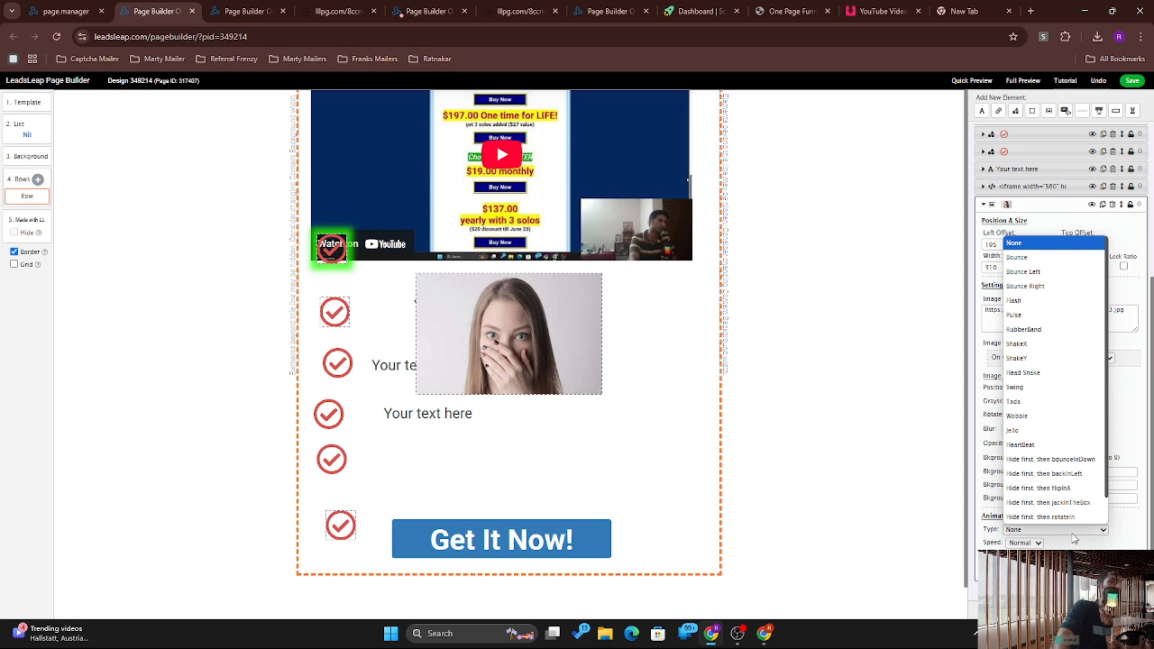
pyautogui.click(1022, 329)
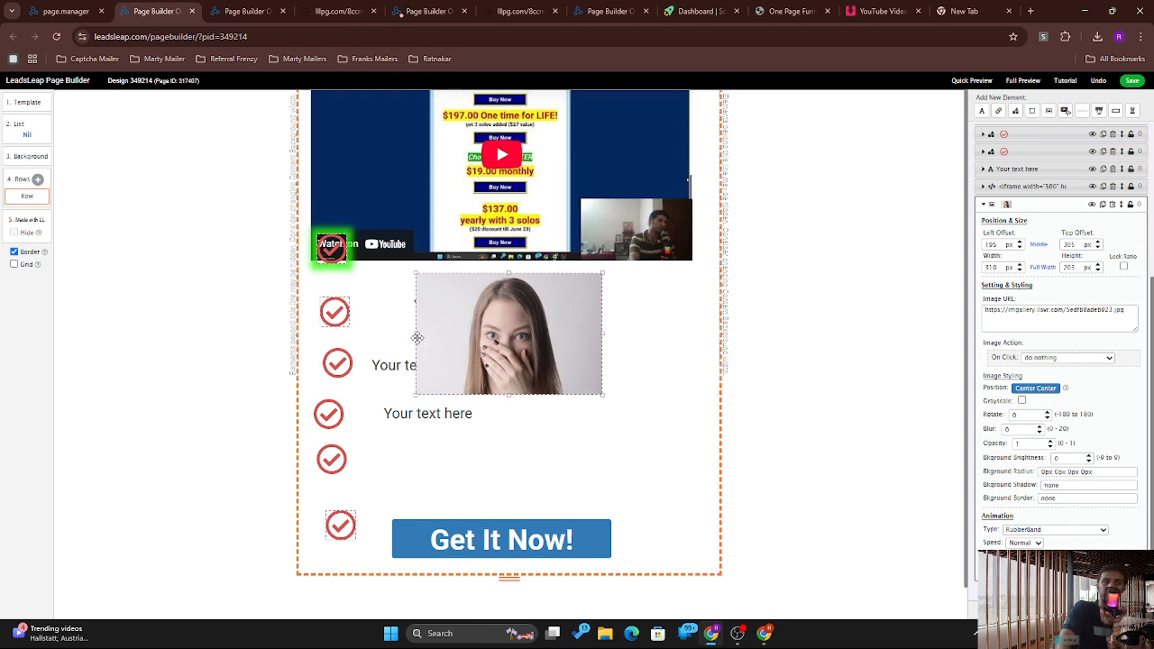
# Step: Add a background element with its type set to Color
pyautogui.click(1033, 112)
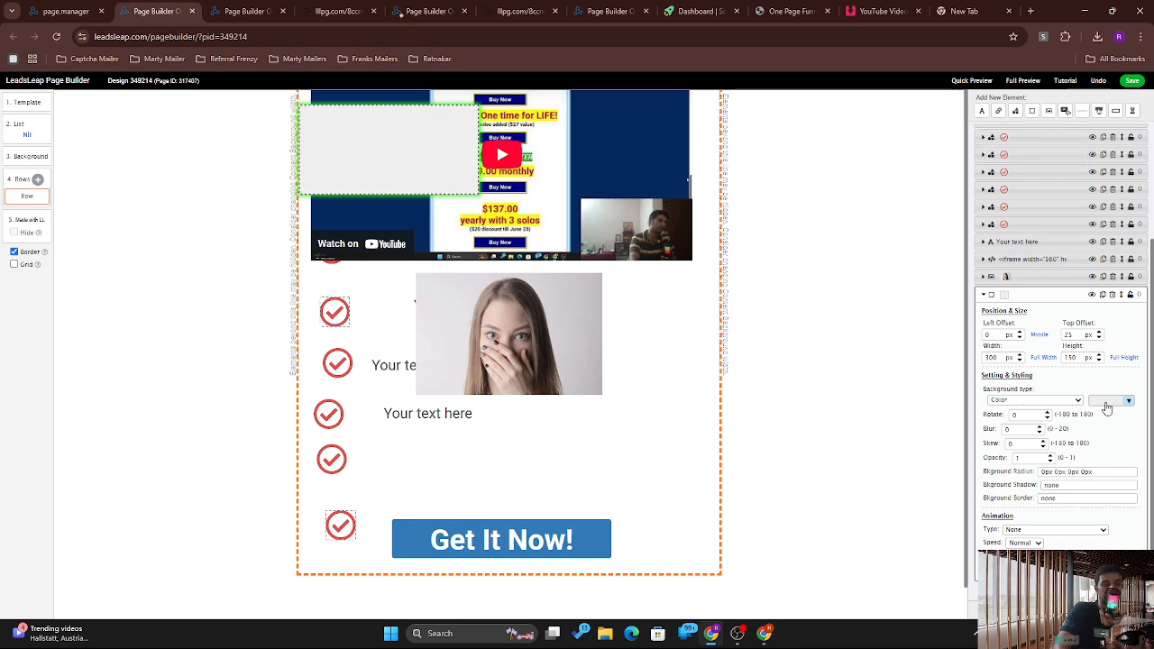
pyautogui.click(1061, 403)
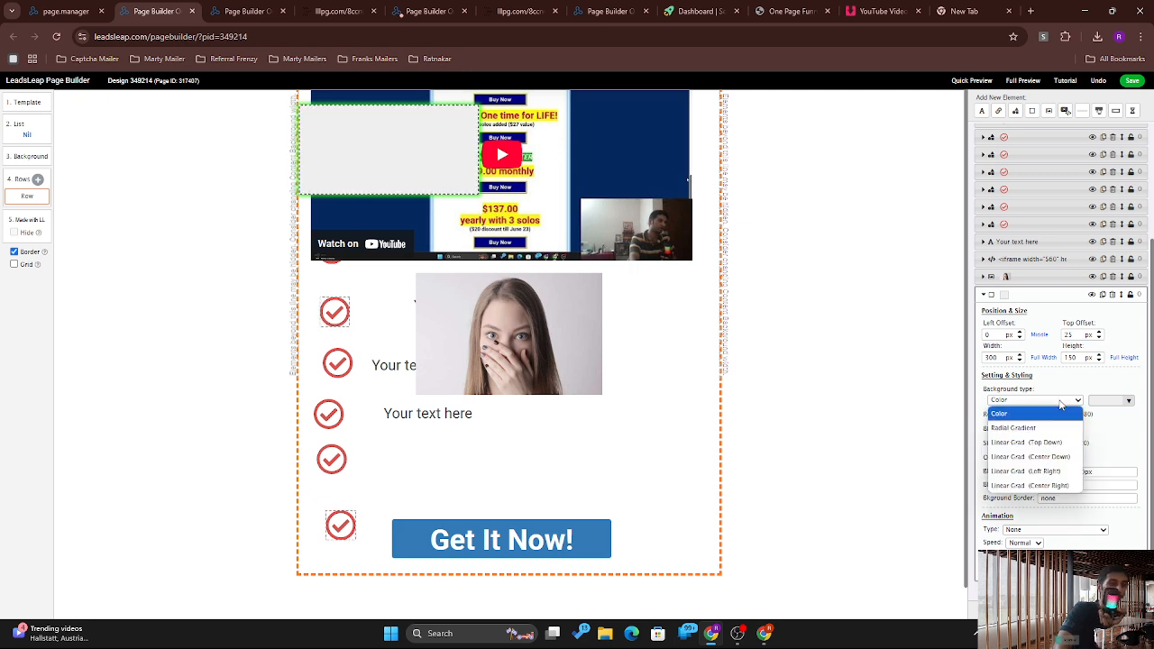
pyautogui.click(1137, 437)
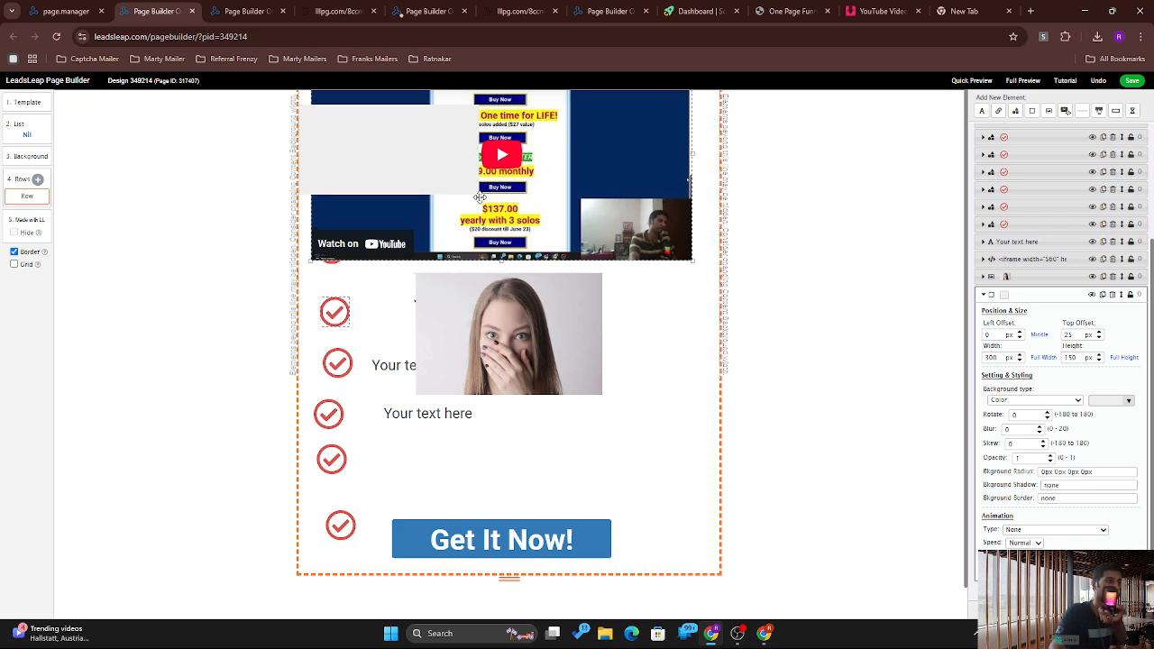
# Step: Stretch the grey background to 1035 × 515 px over the top area and send it behind other elements
pyautogui.moveTo(478, 195); pyautogui.dragTo(662, 421)
pyautogui.moveTo(568, 312); pyautogui.dragTo(457, 257)
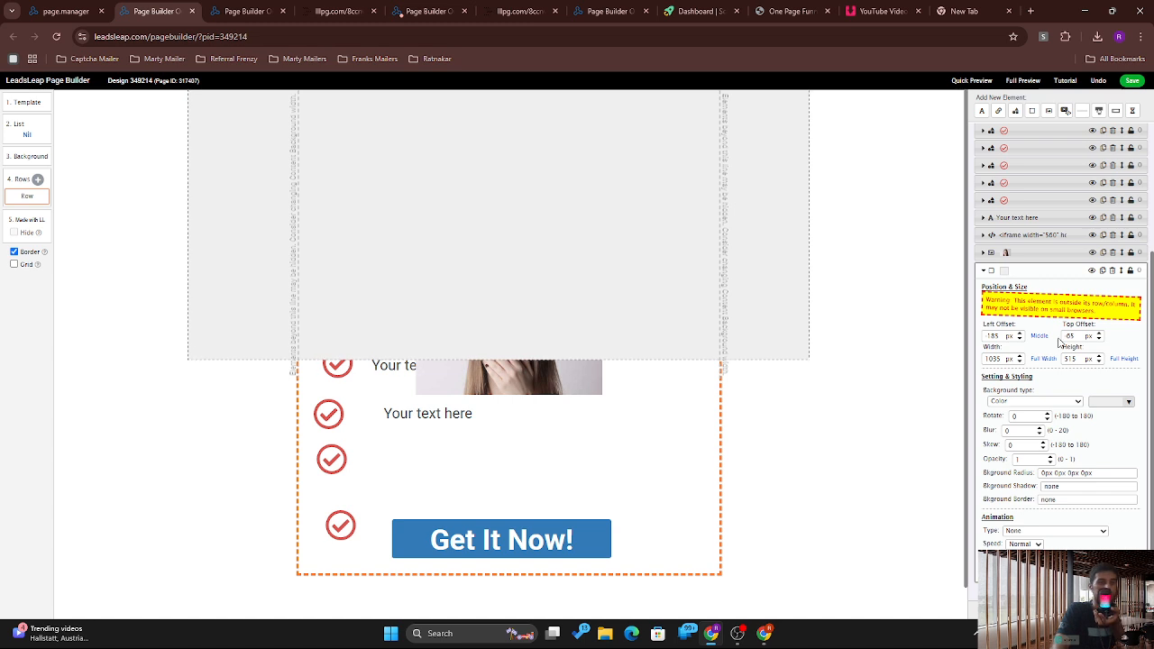
pyautogui.click(1050, 272)
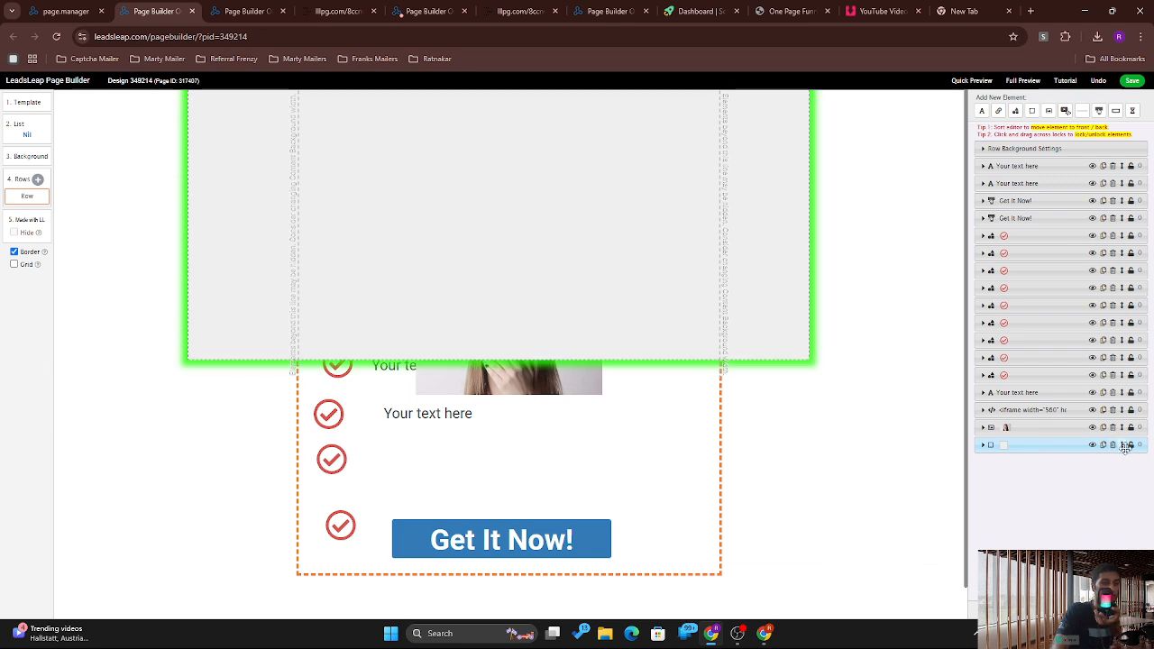
pyautogui.moveTo(1125, 448); pyautogui.dragTo(1071, 204)
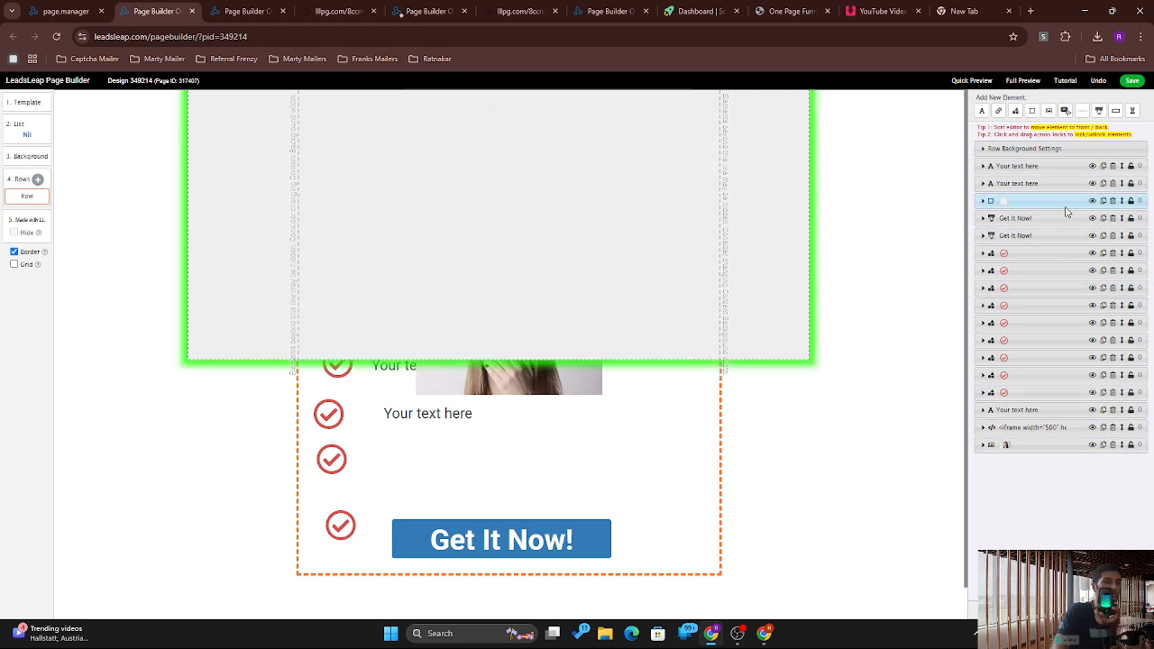
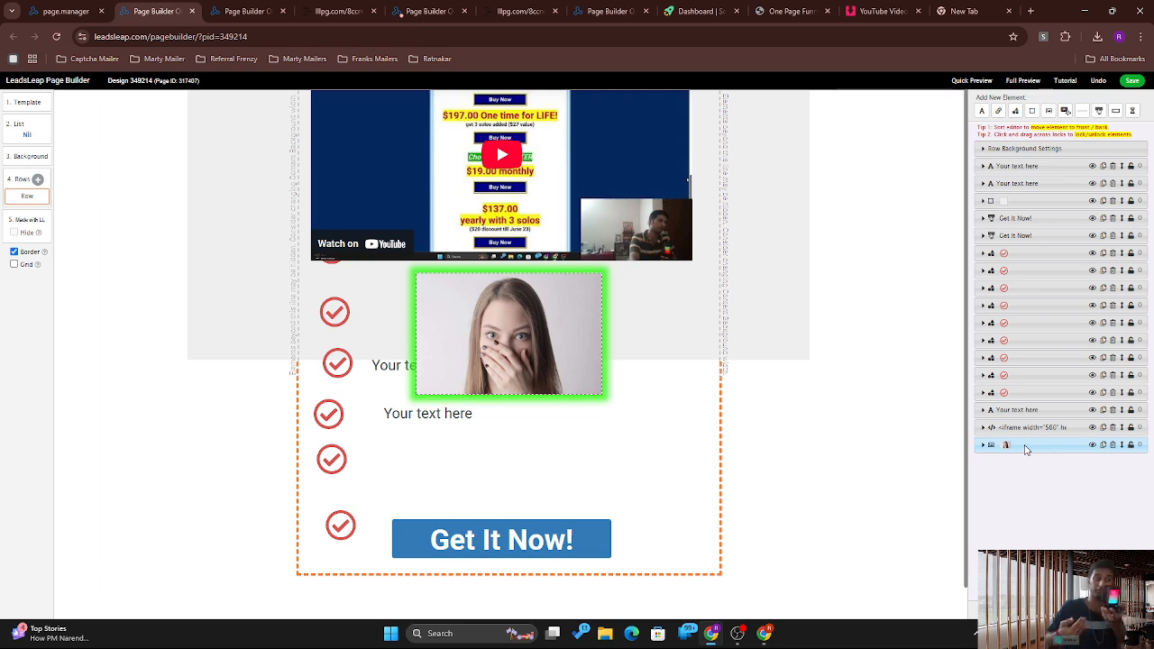
# Step: Move the woman photo to the top of the layer stack and drag it beside the checkmarks
pyautogui.click(1025, 448)
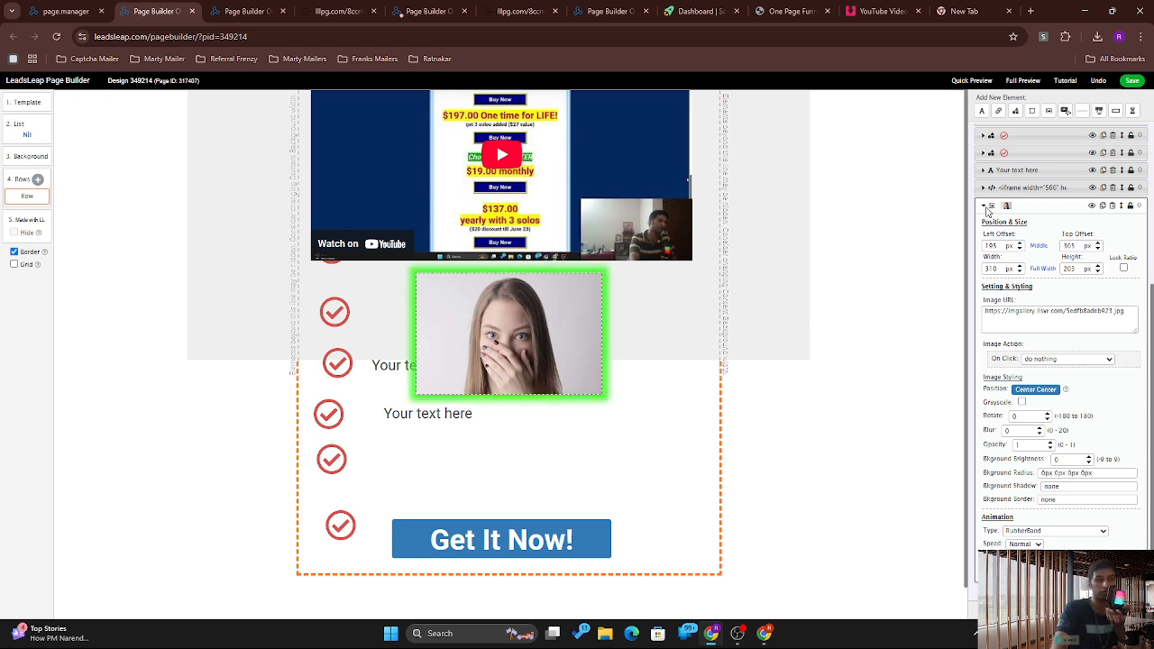
pyautogui.click(986, 207)
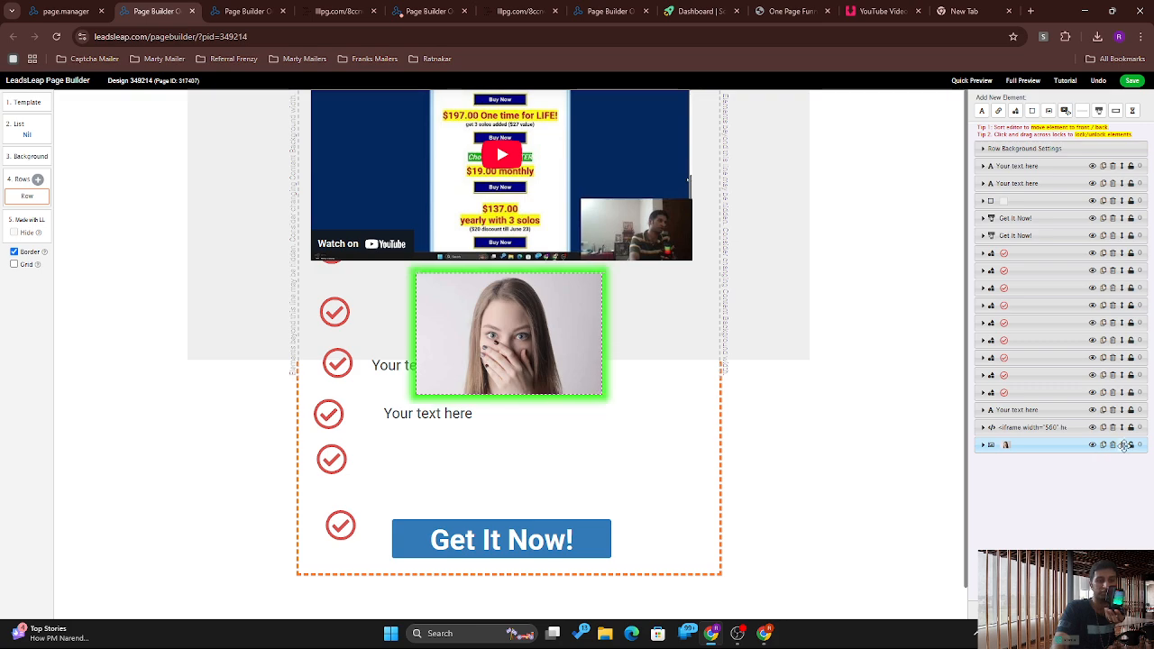
pyautogui.scroll(5, 1123, 446)
pyautogui.scroll(3, 1123, 446)
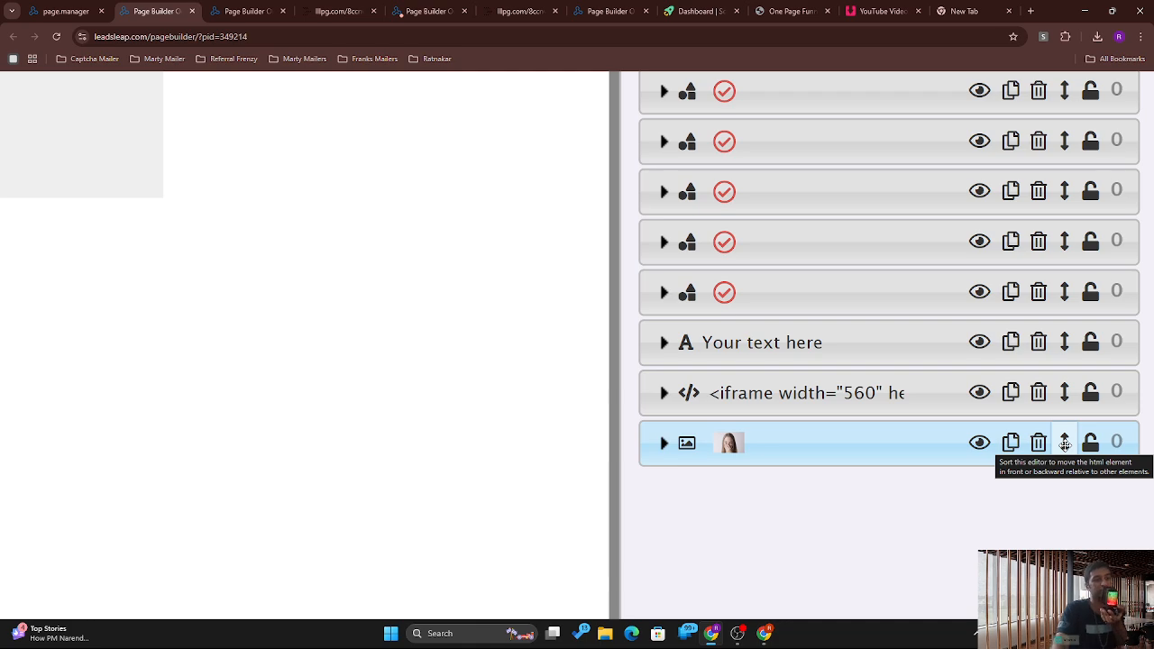
pyautogui.scroll(-3, 1065, 443)
pyautogui.scroll(-2, 1065, 445)
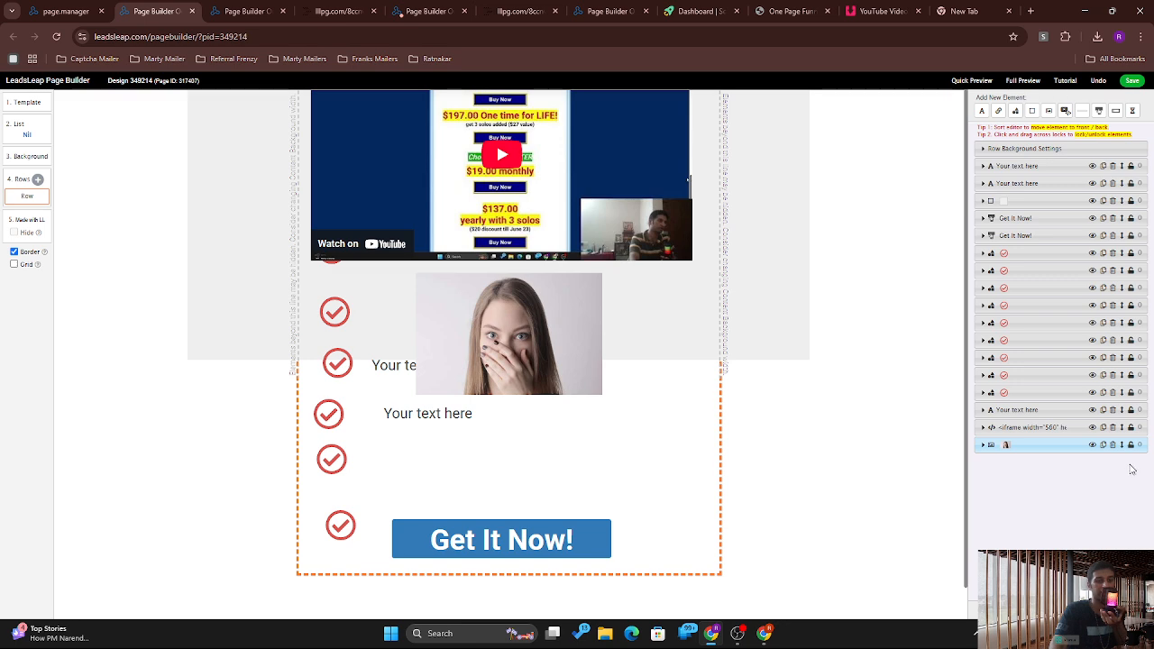
pyautogui.moveTo(1120, 447); pyautogui.dragTo(1120, 166)
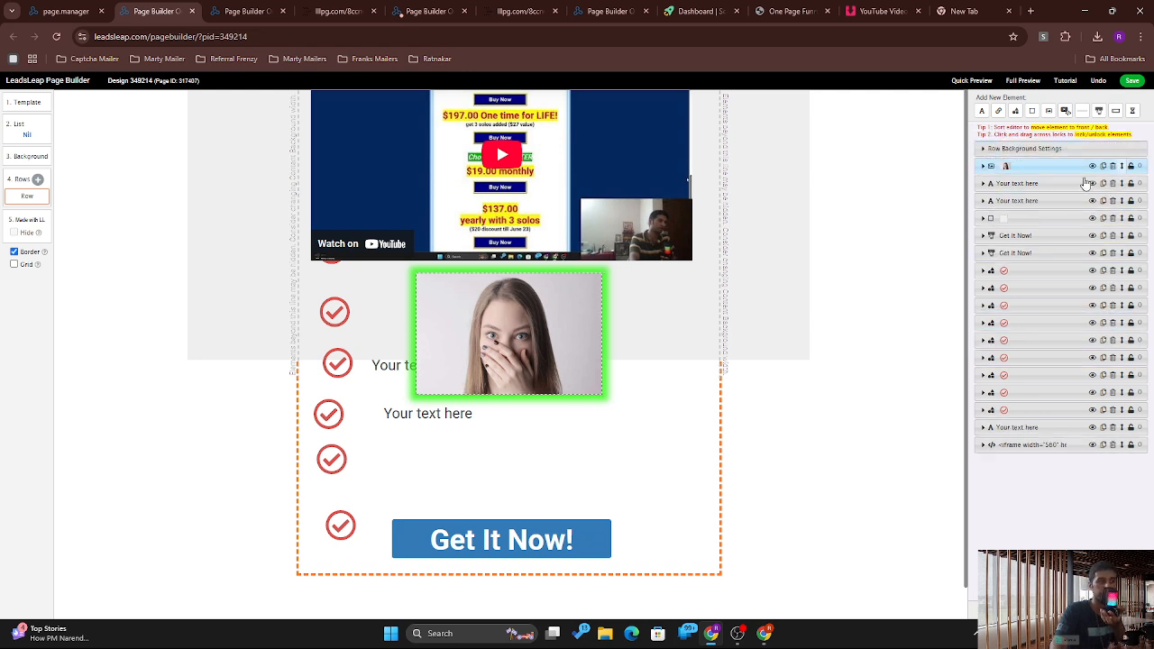
pyautogui.click(578, 368)
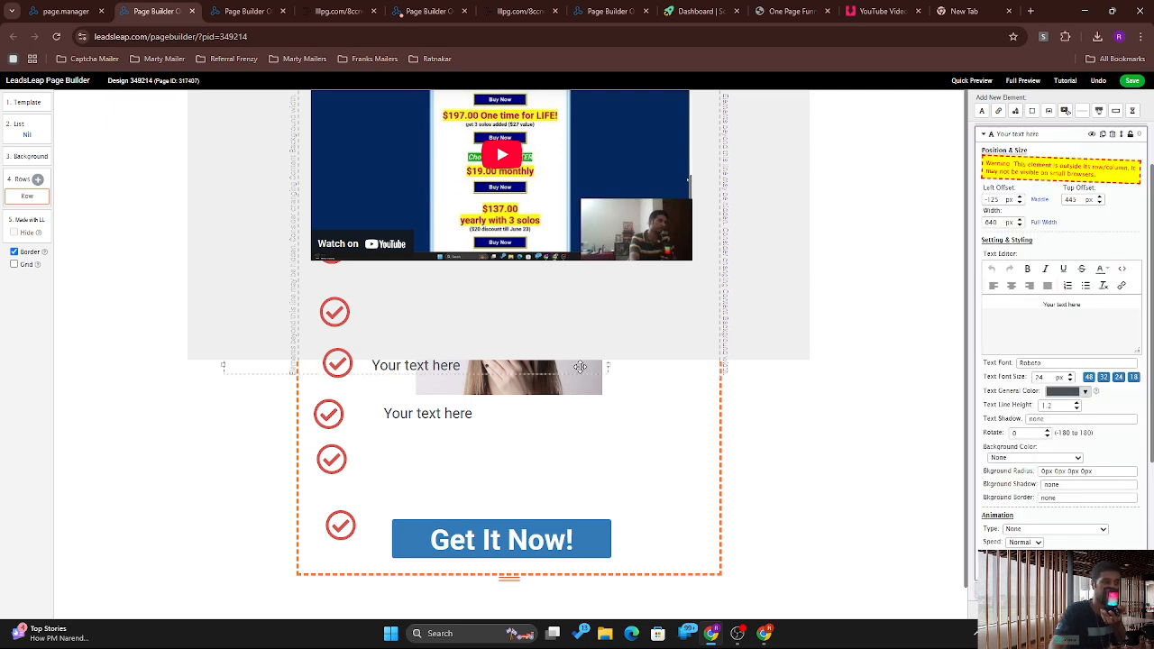
pyautogui.moveTo(576, 407); pyautogui.dragTo(503, 463)
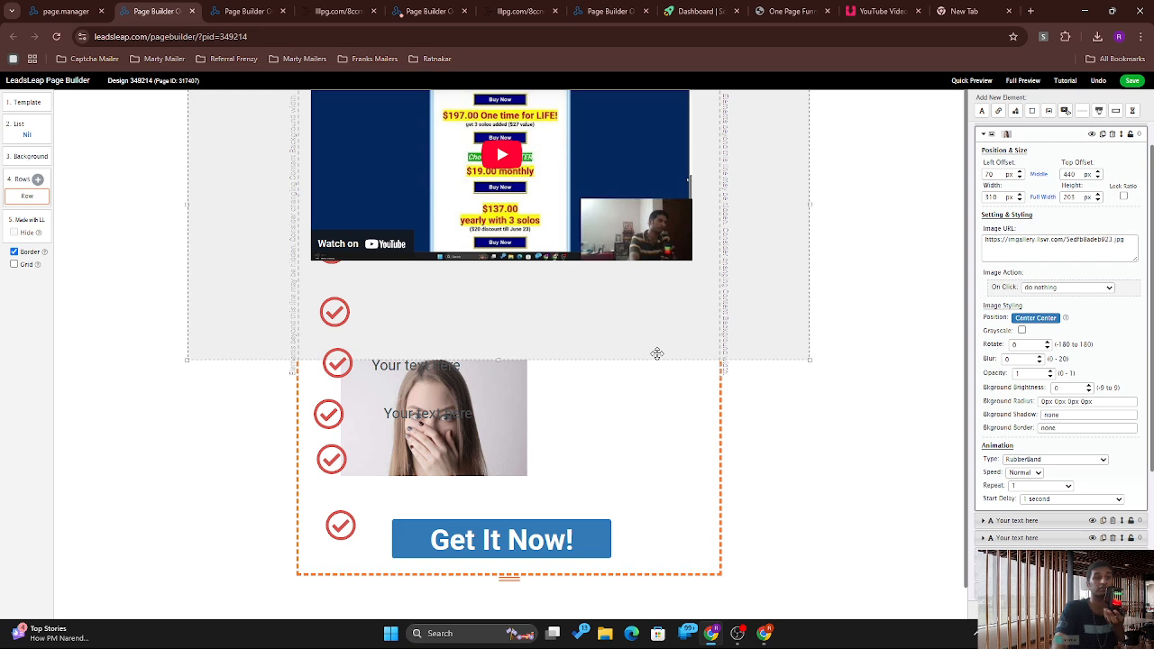
# Step: Add a line above the video, moving the video below it, and make the line thicker, dotted and shadowed
pyautogui.click(1082, 111)
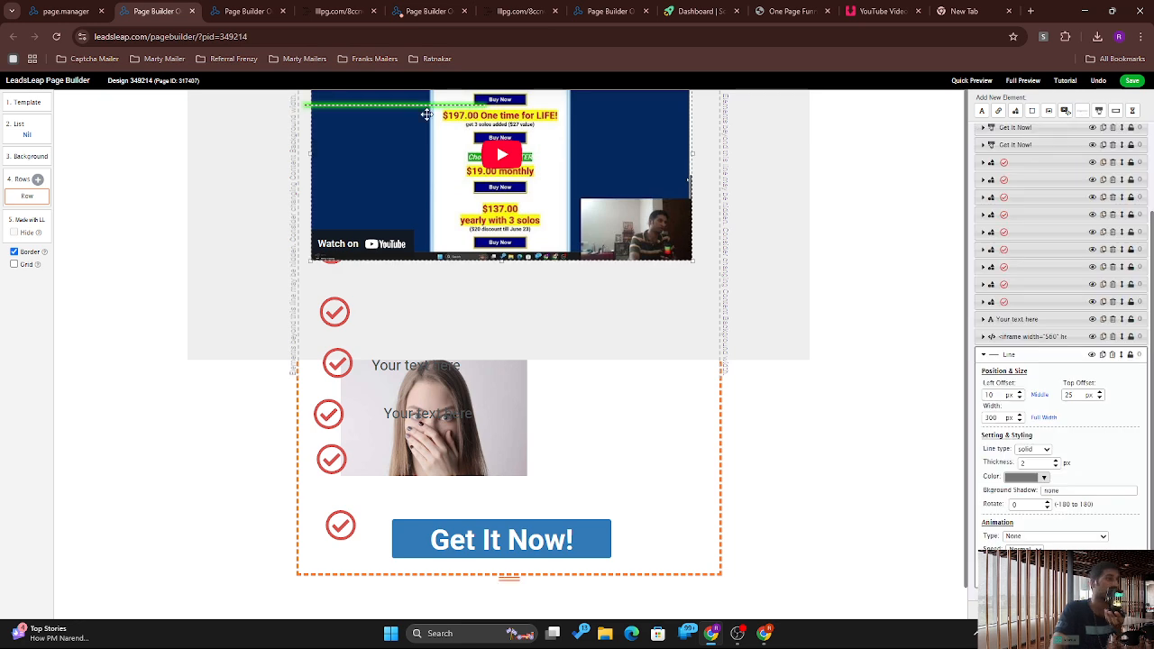
pyautogui.moveTo(425, 110); pyautogui.dragTo(488, 104)
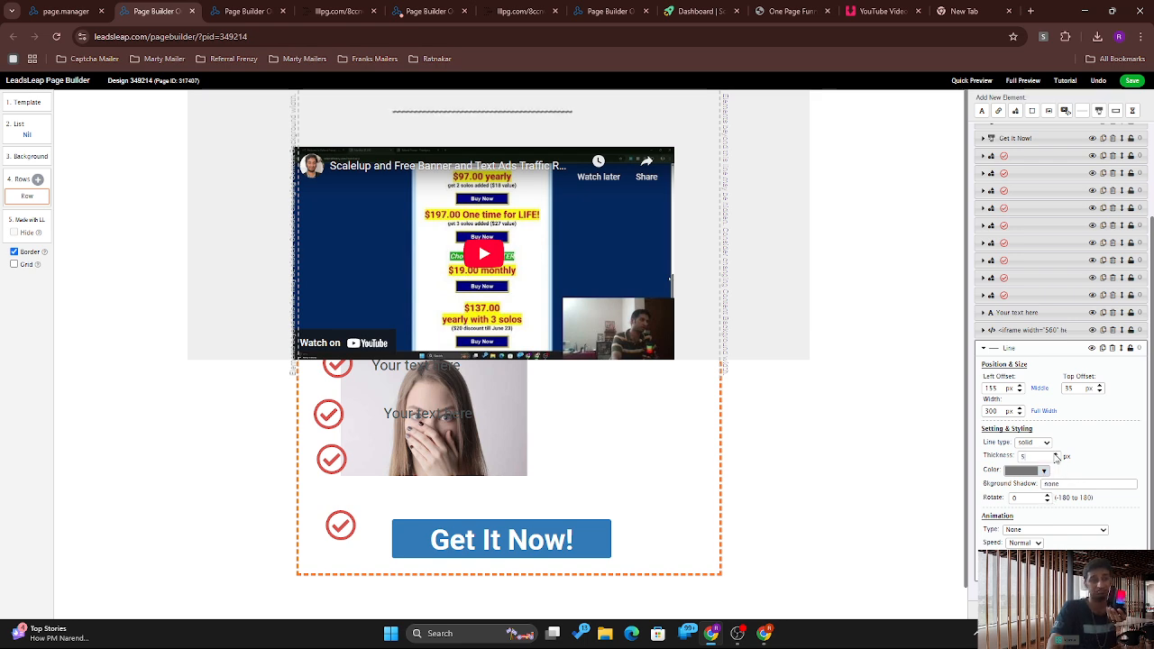
pyautogui.click(1056, 456)
pyautogui.click(1048, 444)
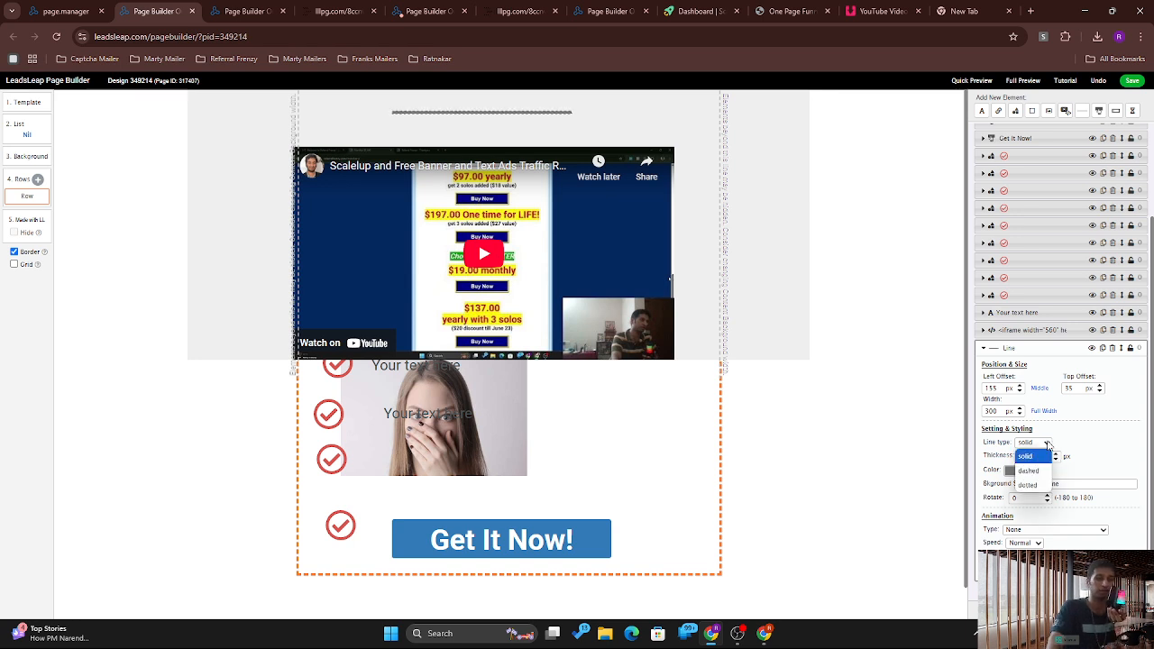
pyautogui.click(1029, 470)
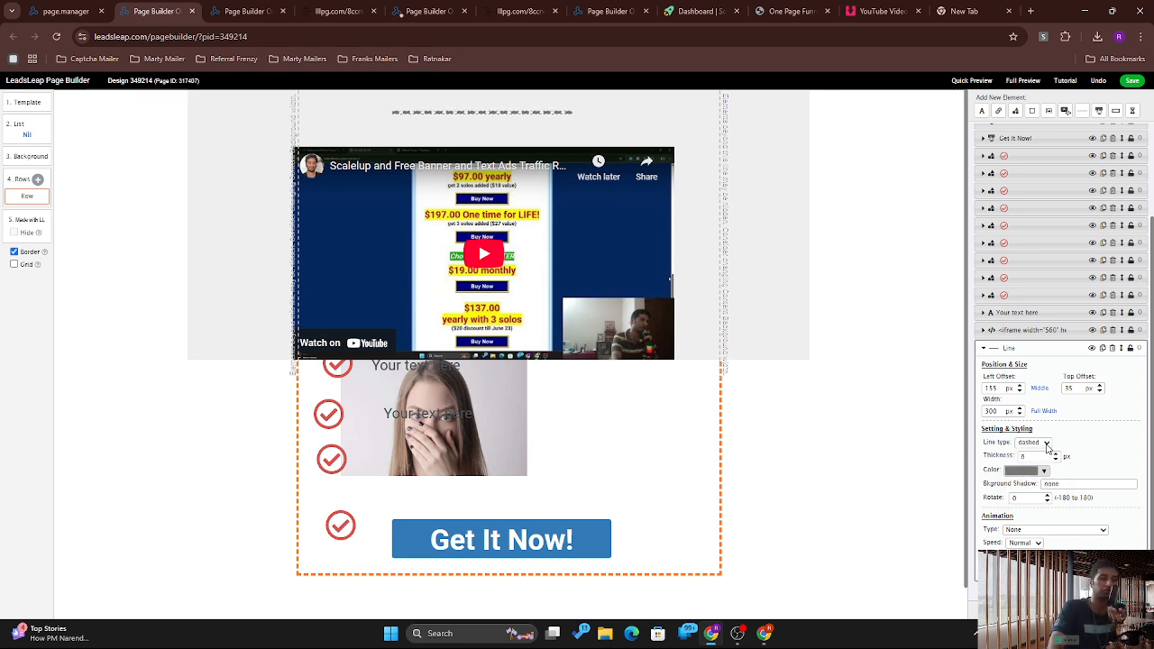
pyautogui.click(1048, 444)
pyautogui.click(1032, 483)
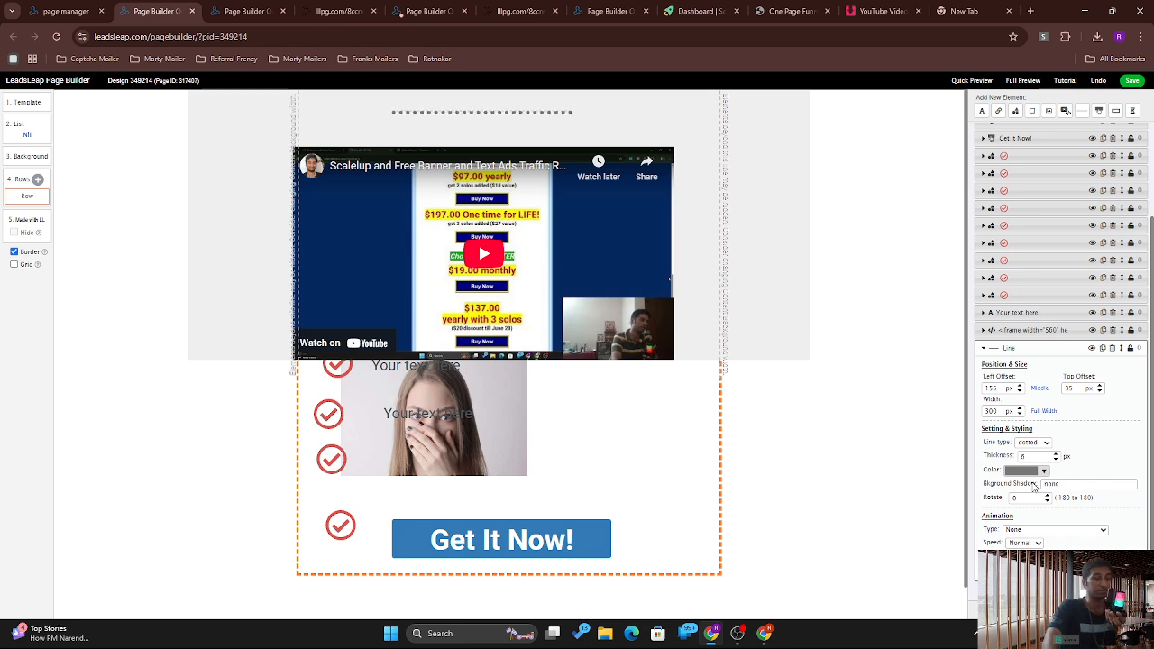
pyautogui.click(1058, 484)
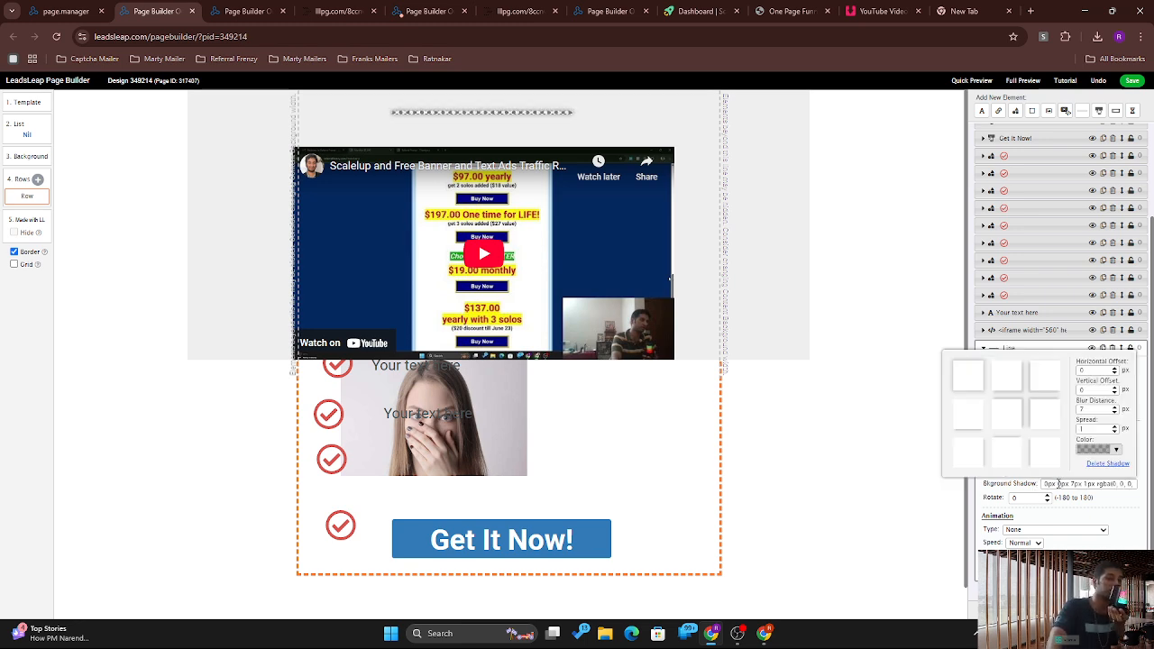
# Step: Set the line's animation to Bounce, then add a Name input field
pyautogui.click(1026, 530)
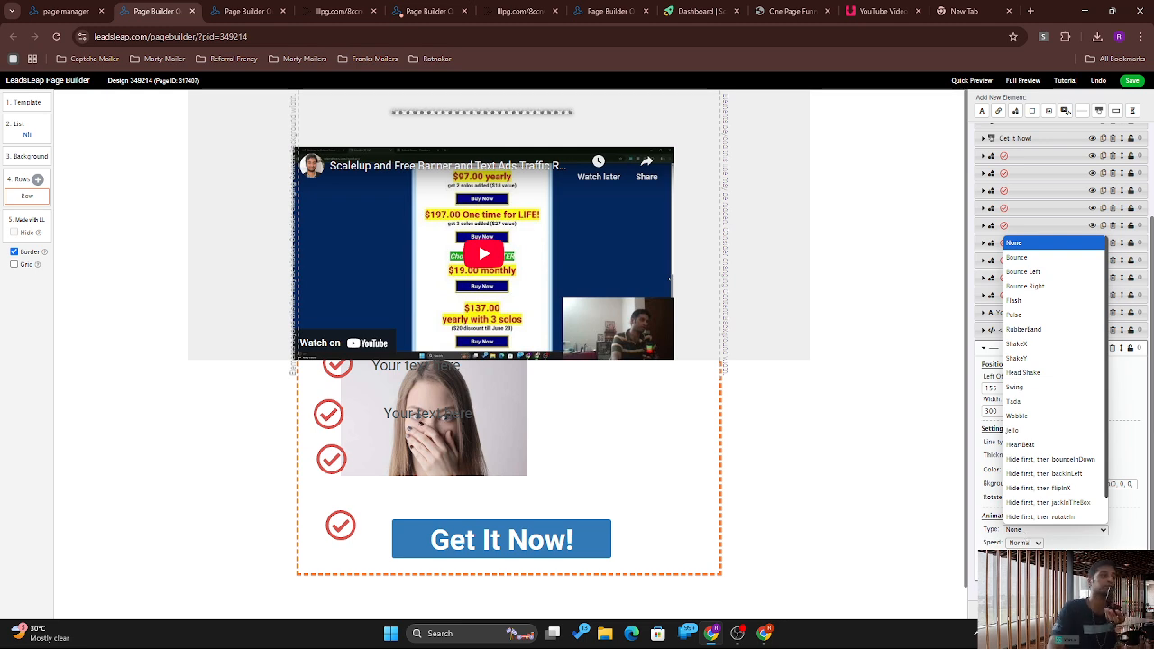
pyautogui.click(1037, 387)
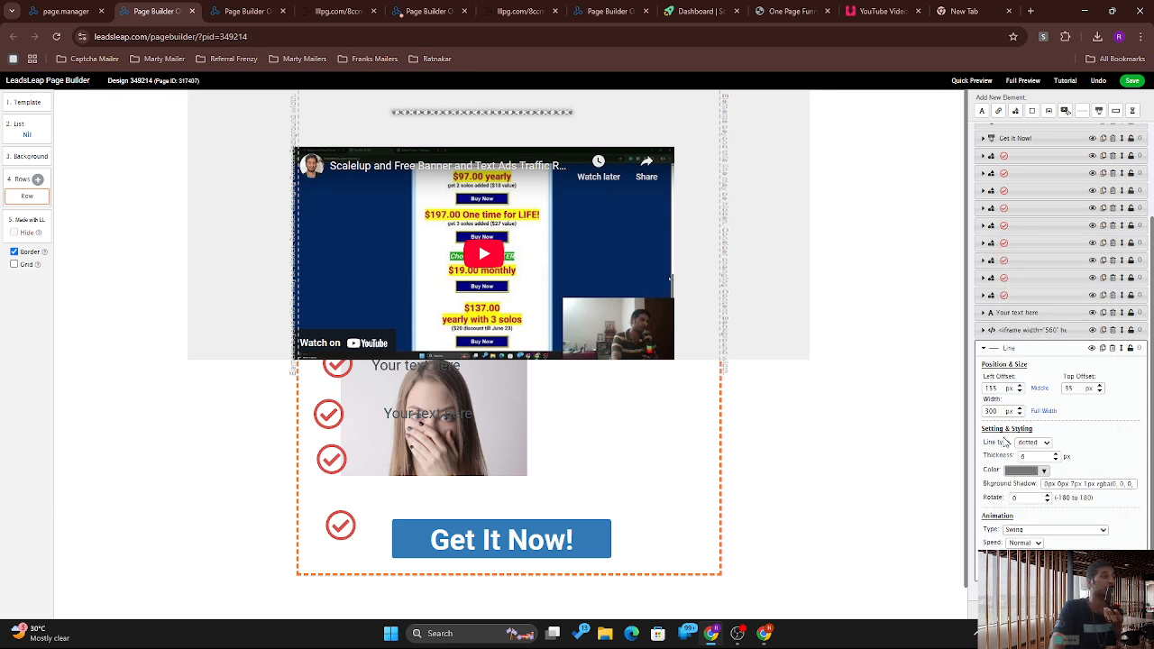
pyautogui.click(1033, 531)
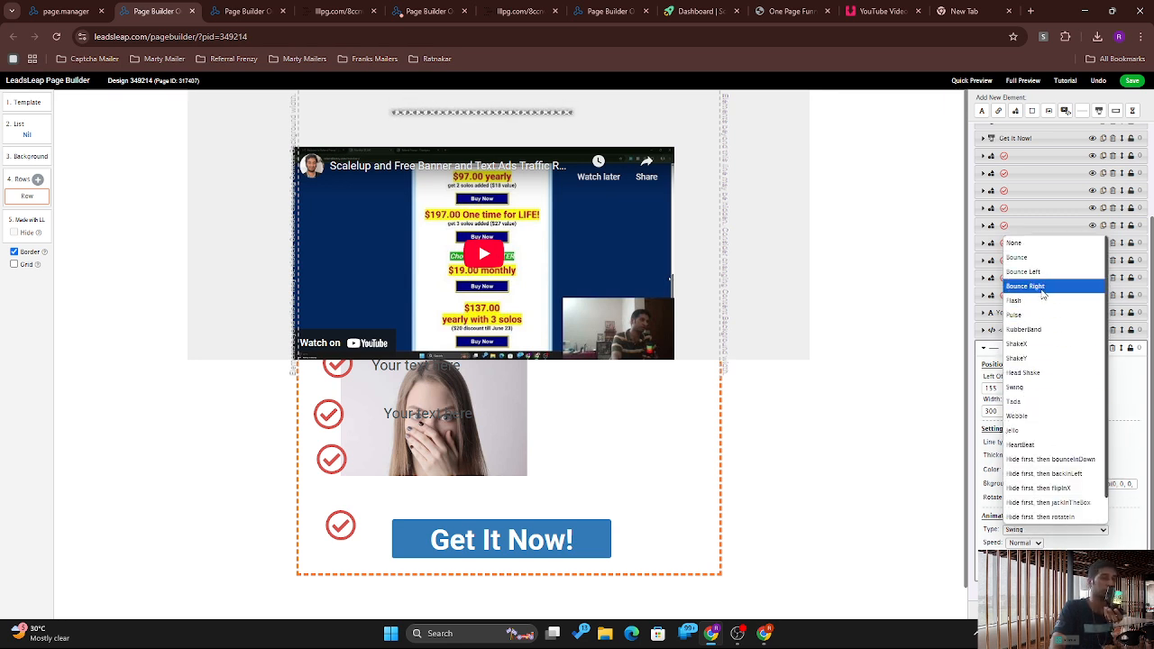
pyautogui.click(1034, 258)
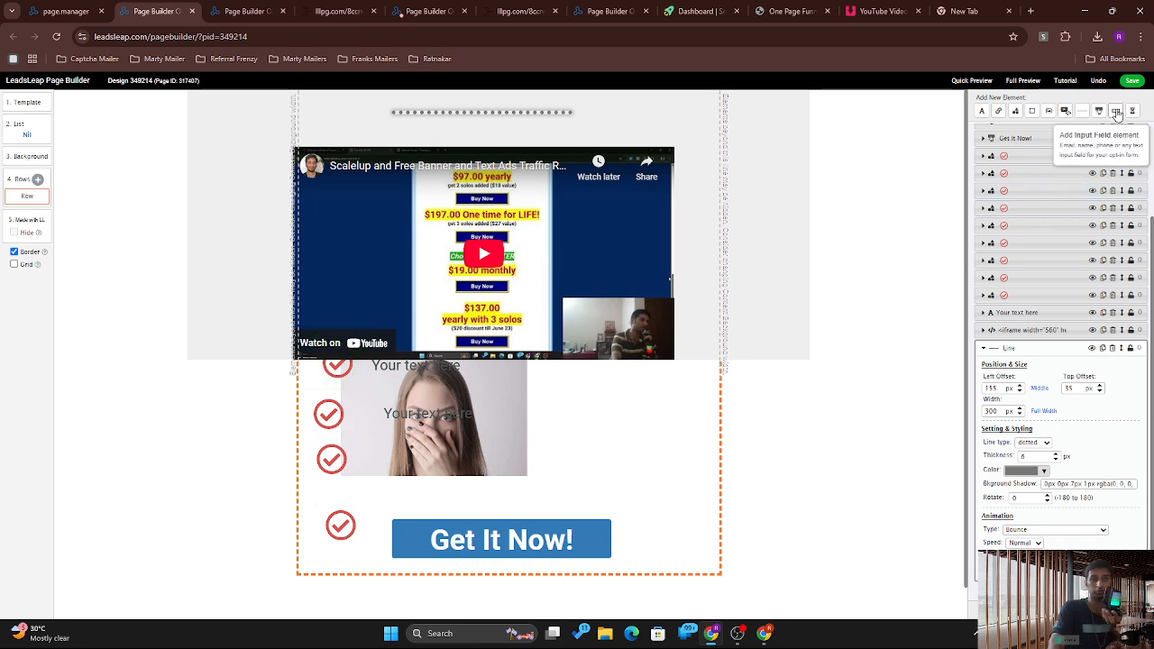
pyautogui.click(1116, 110)
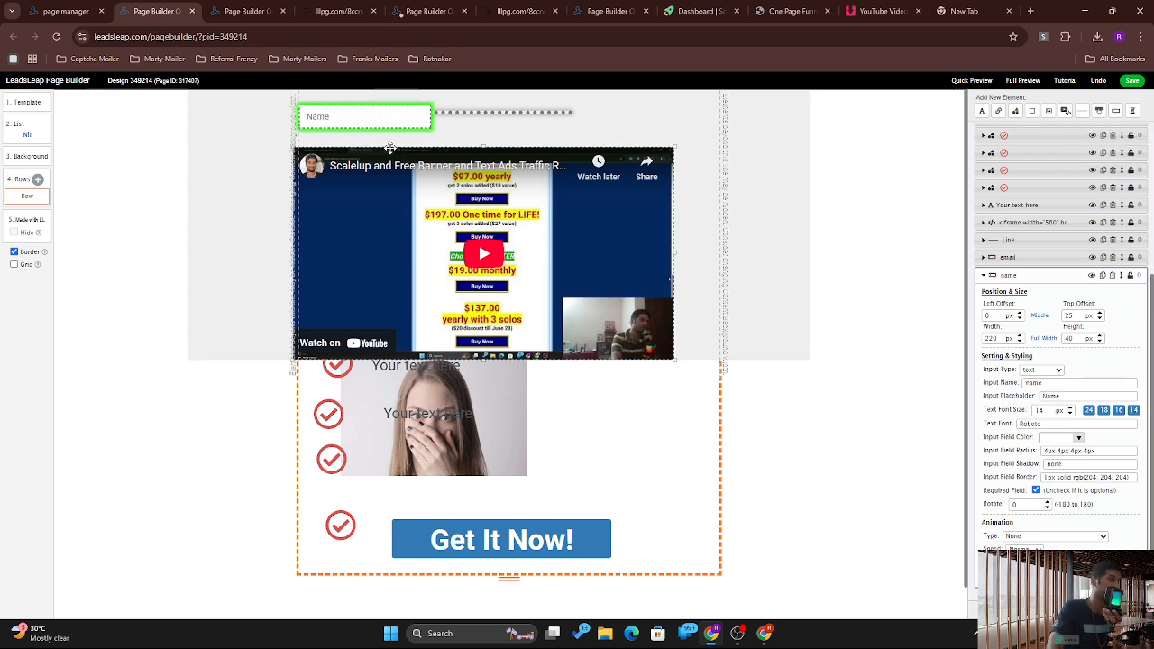
# Step: Move the Name field down beside the photo and place the email field just below it
pyautogui.moveTo(369, 128); pyautogui.dragTo(624, 423)
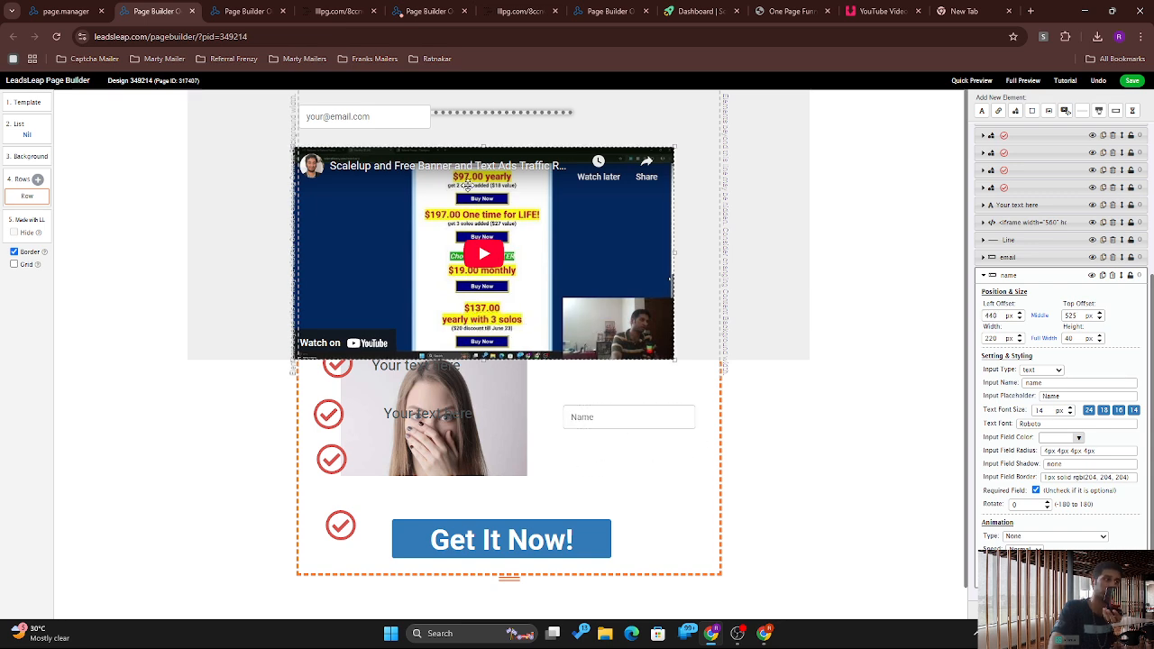
pyautogui.click(368, 114)
pyautogui.moveTo(415, 177); pyautogui.dragTo(632, 457)
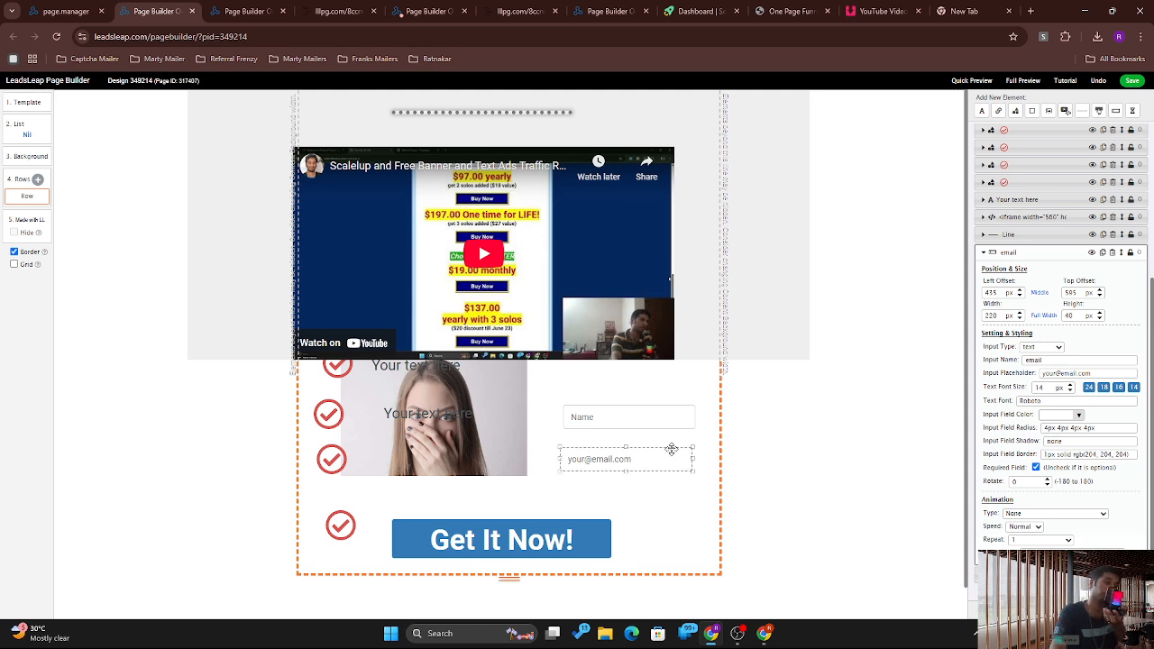
pyautogui.moveTo(671, 449); pyautogui.dragTo(670, 437)
pyautogui.click(601, 418)
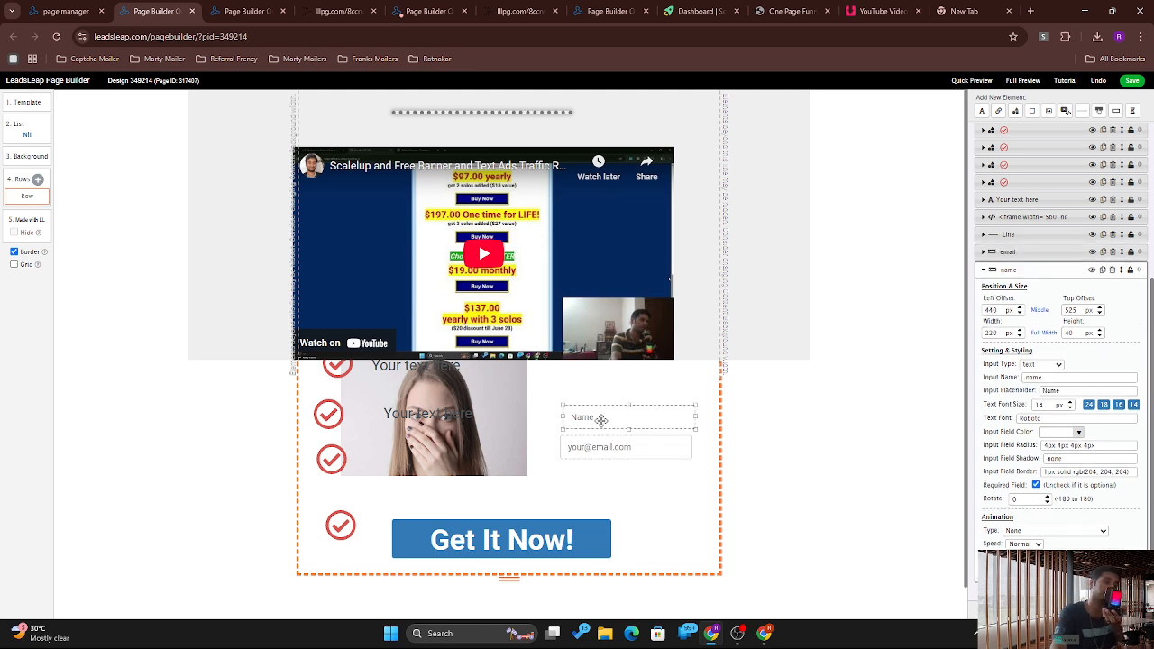
pyautogui.click(772, 430)
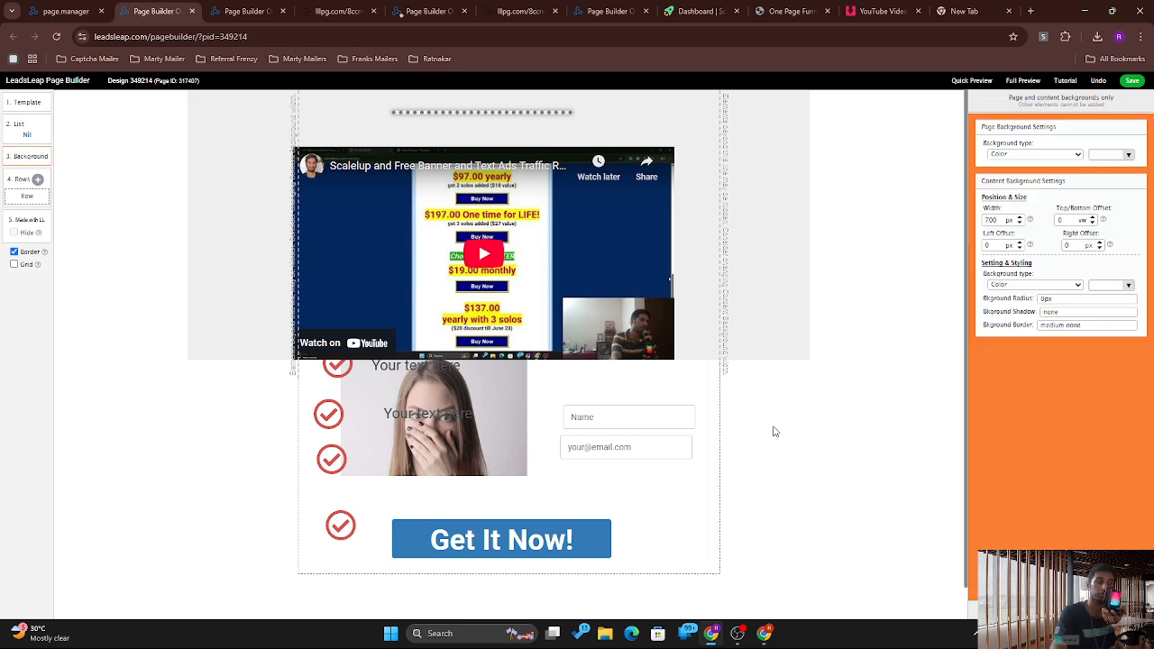
pyautogui.click(666, 440)
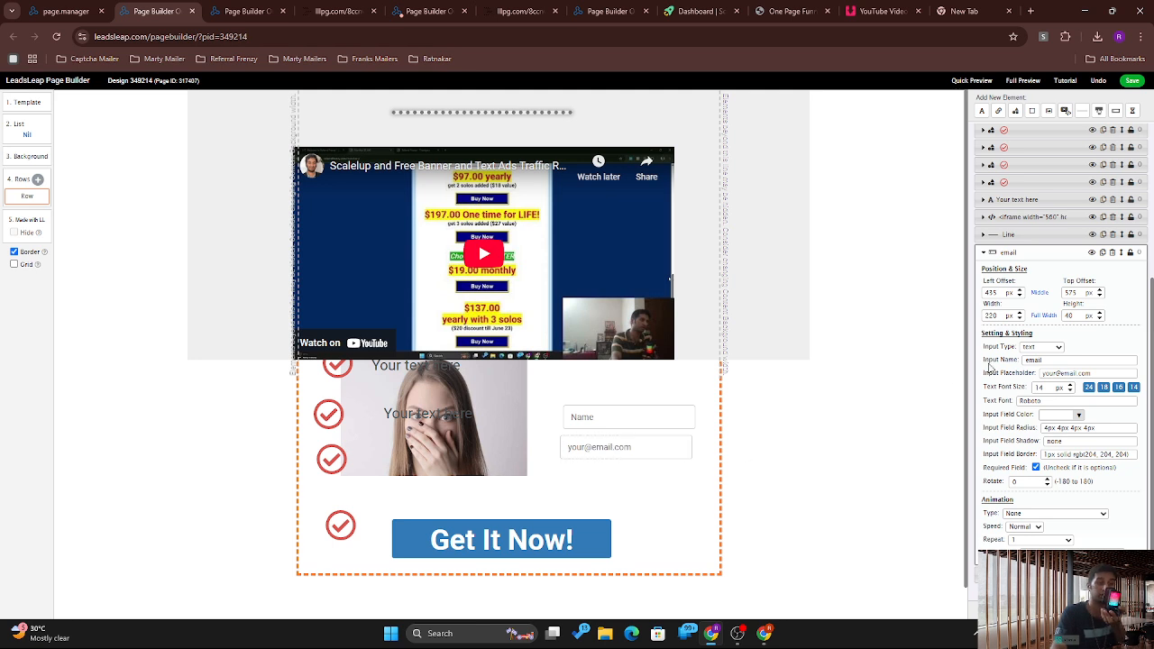
# Step: Keep the field's input type as text and change its input name to 'address'
pyautogui.click(1035, 348)
pyautogui.click(1034, 354)
pyautogui.click(1039, 348)
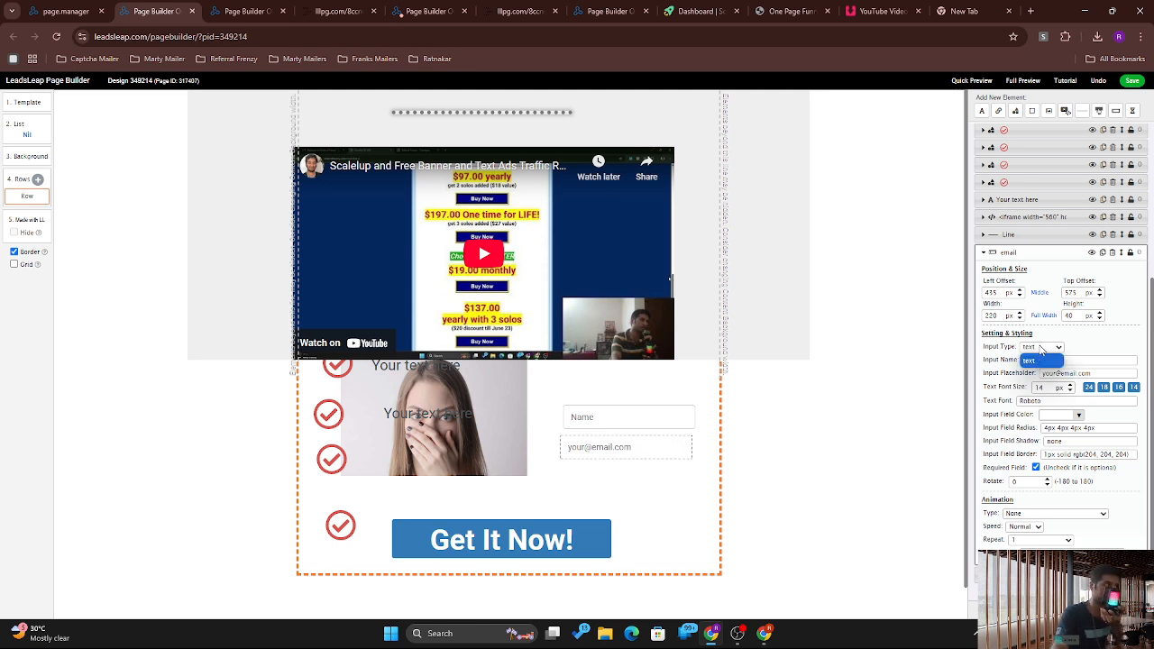
pyautogui.click(1107, 348)
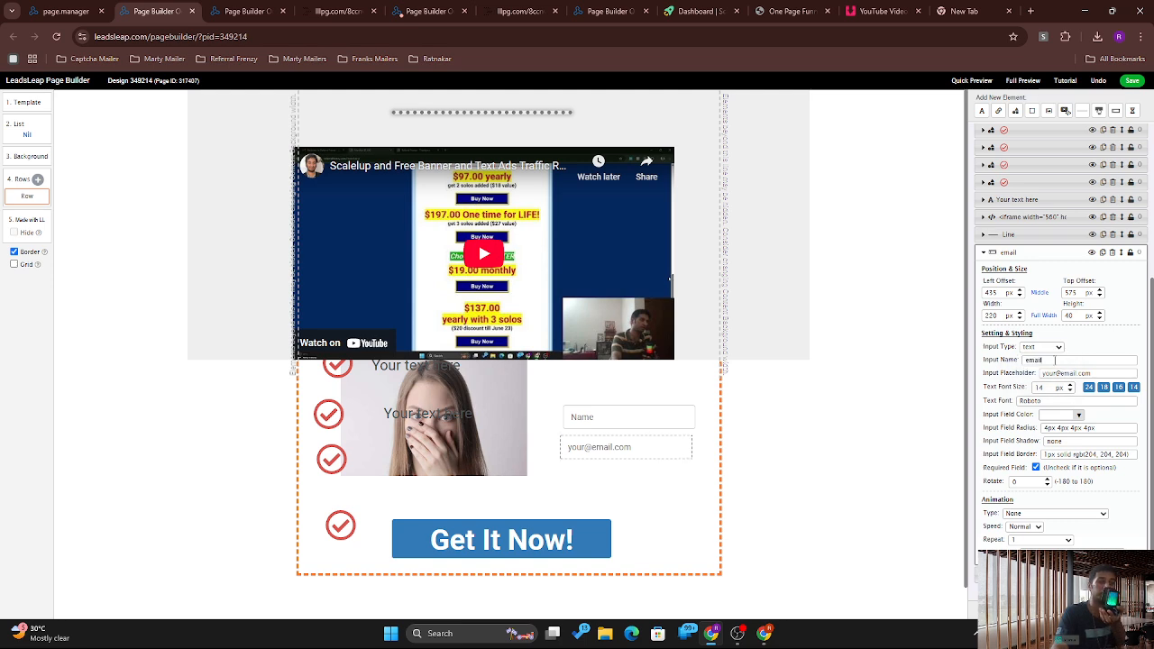
pyautogui.click(1055, 359)
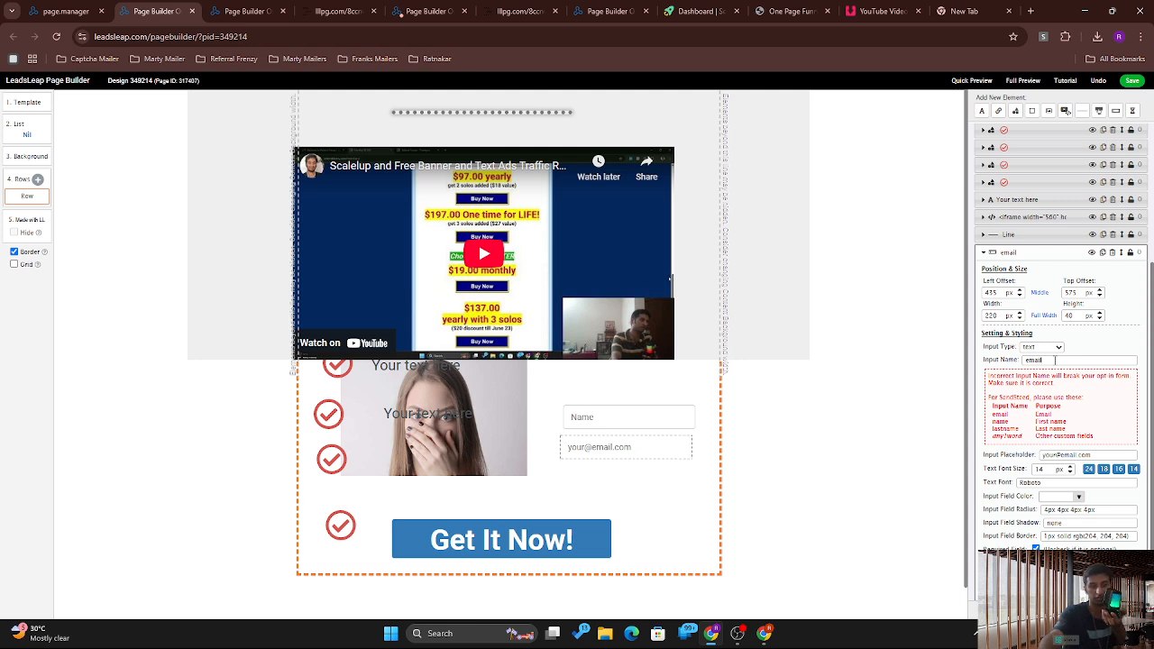
pyautogui.press('BackSpace')
pyautogui.press('BackSpace')
pyautogui.press('BackSpace')
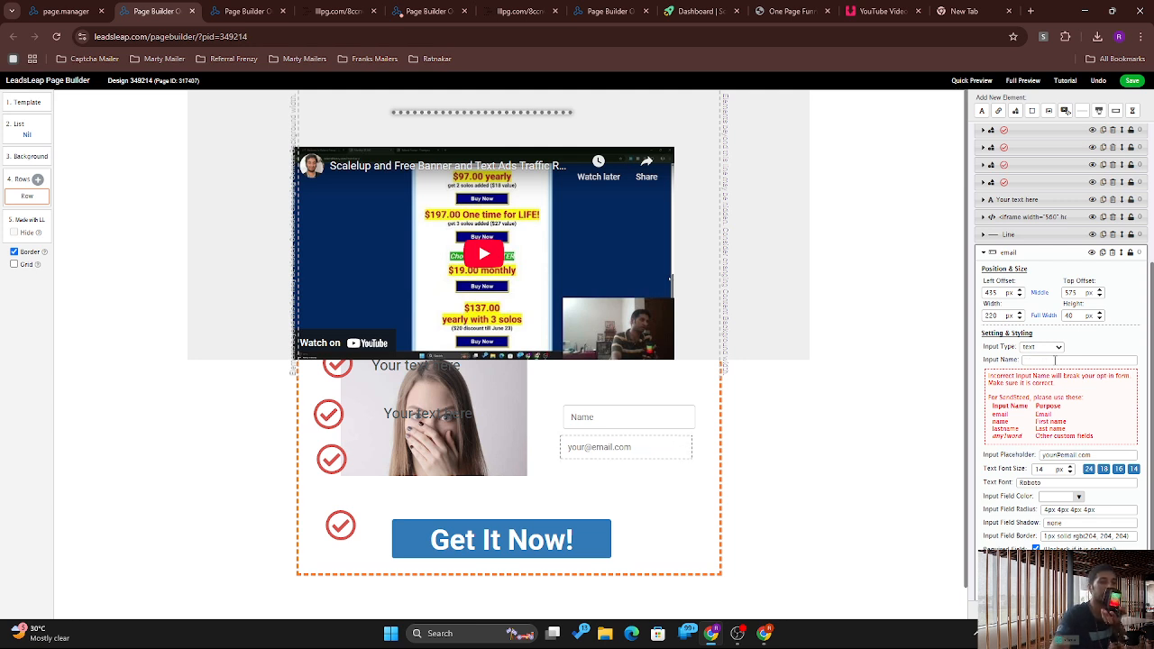
pyautogui.write('a')
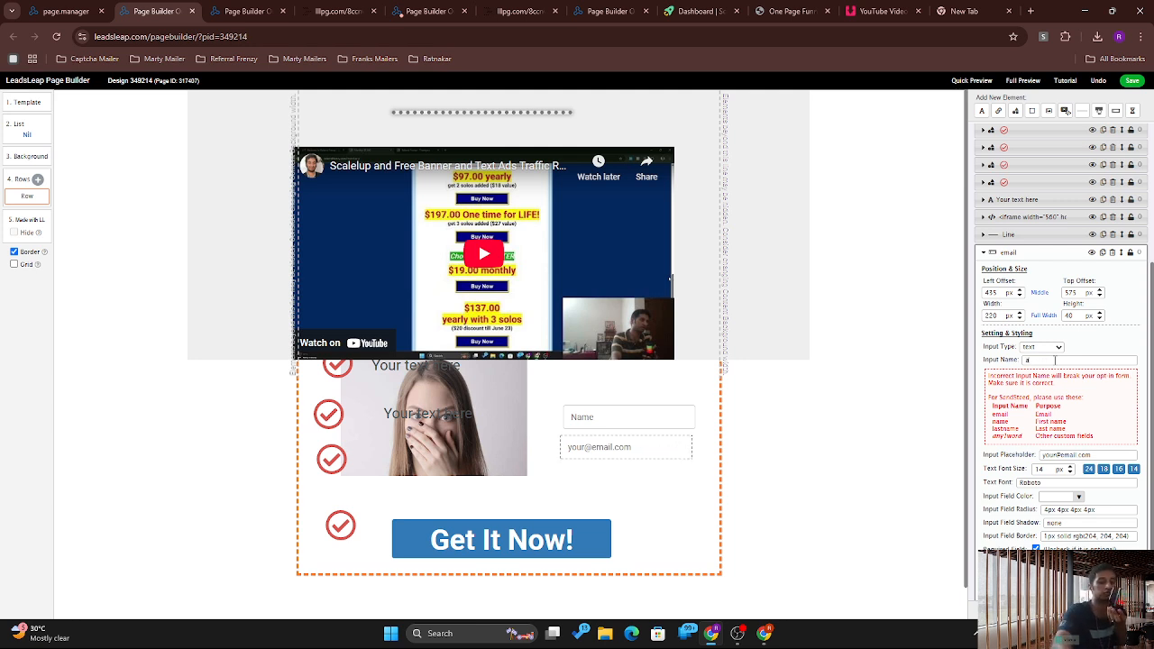
pyautogui.write('ddress')
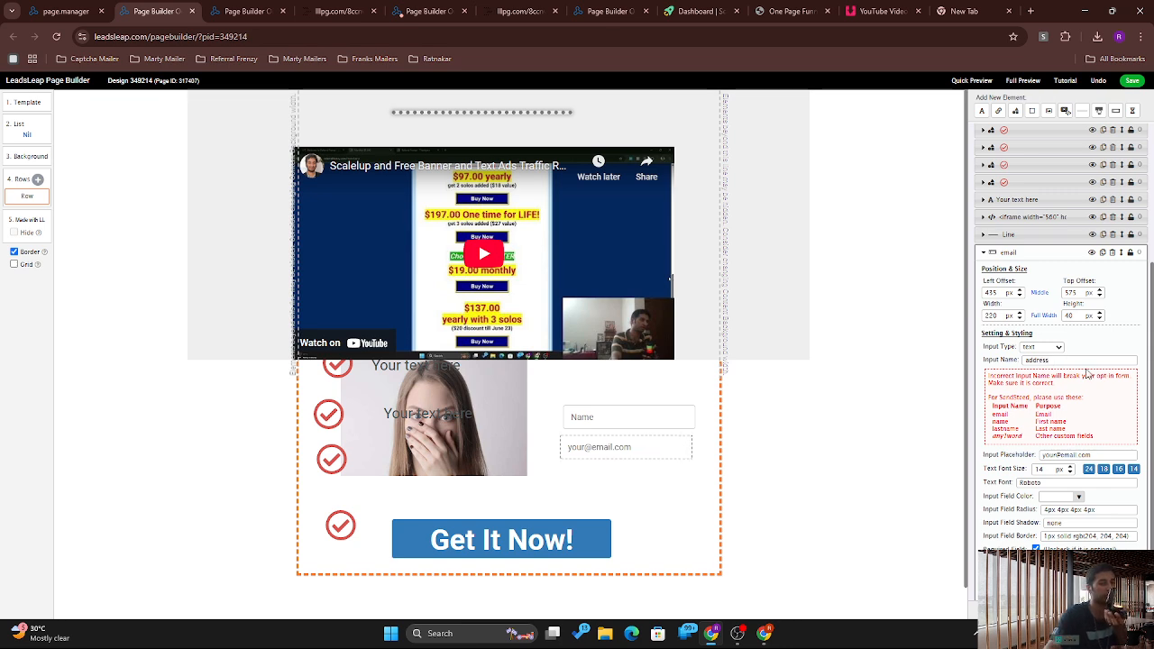
pyautogui.click(1097, 350)
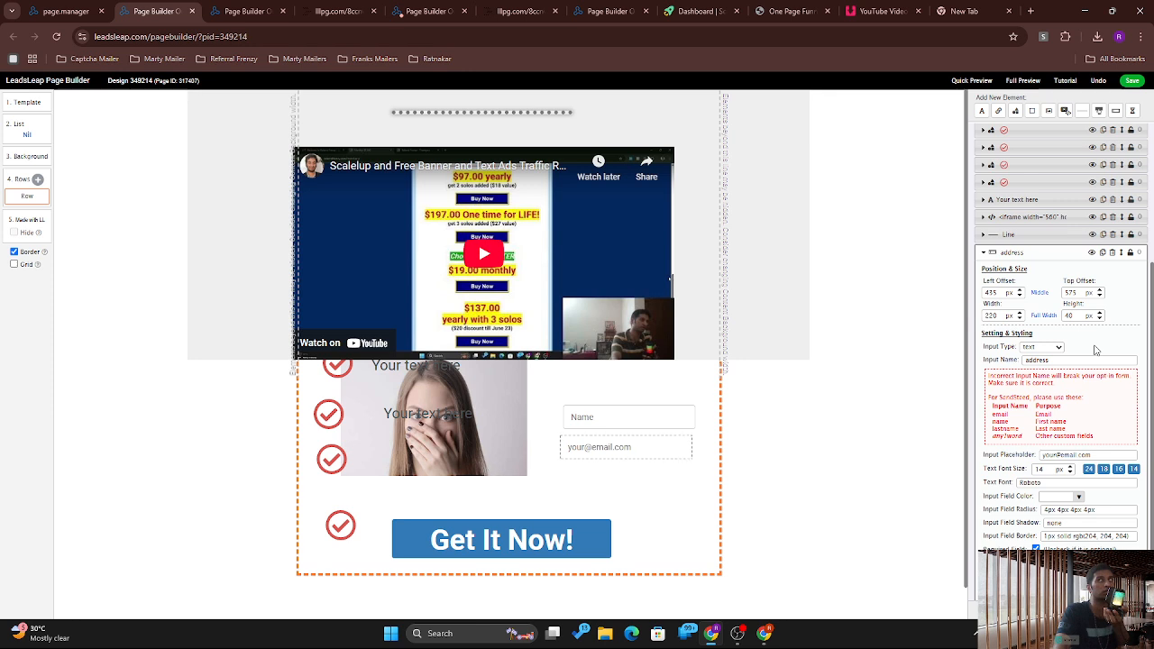
# Step: Rename the input to 'country' and set its placeholder to 'Your Country'
pyautogui.doubleClick(1060, 361)
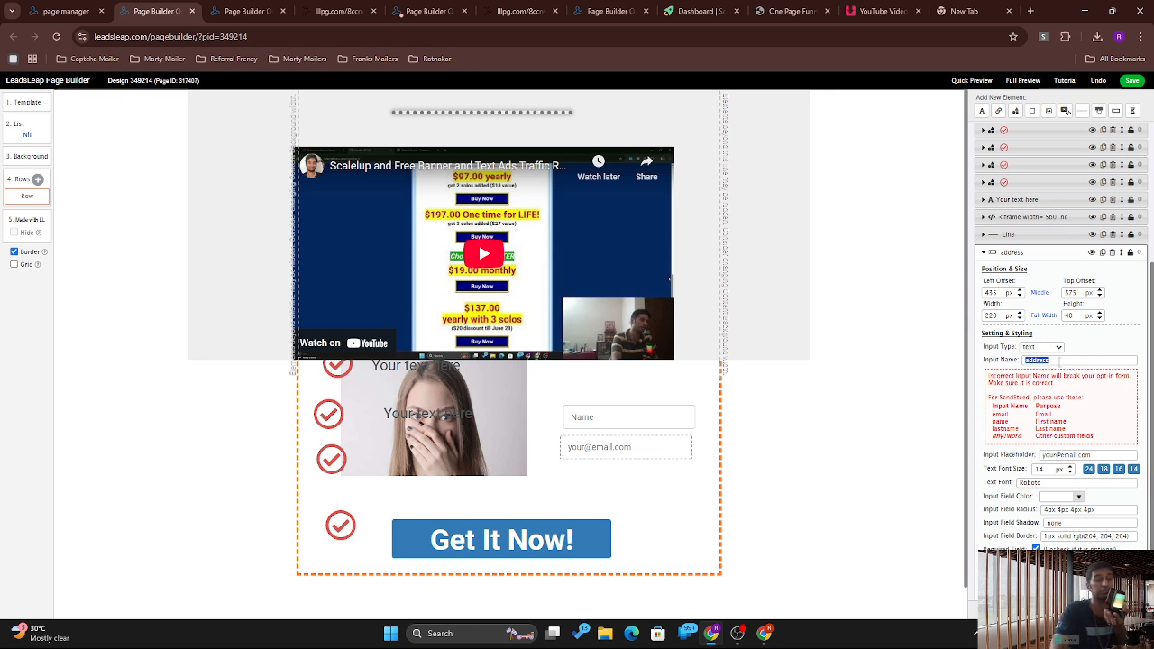
pyautogui.write('cou')
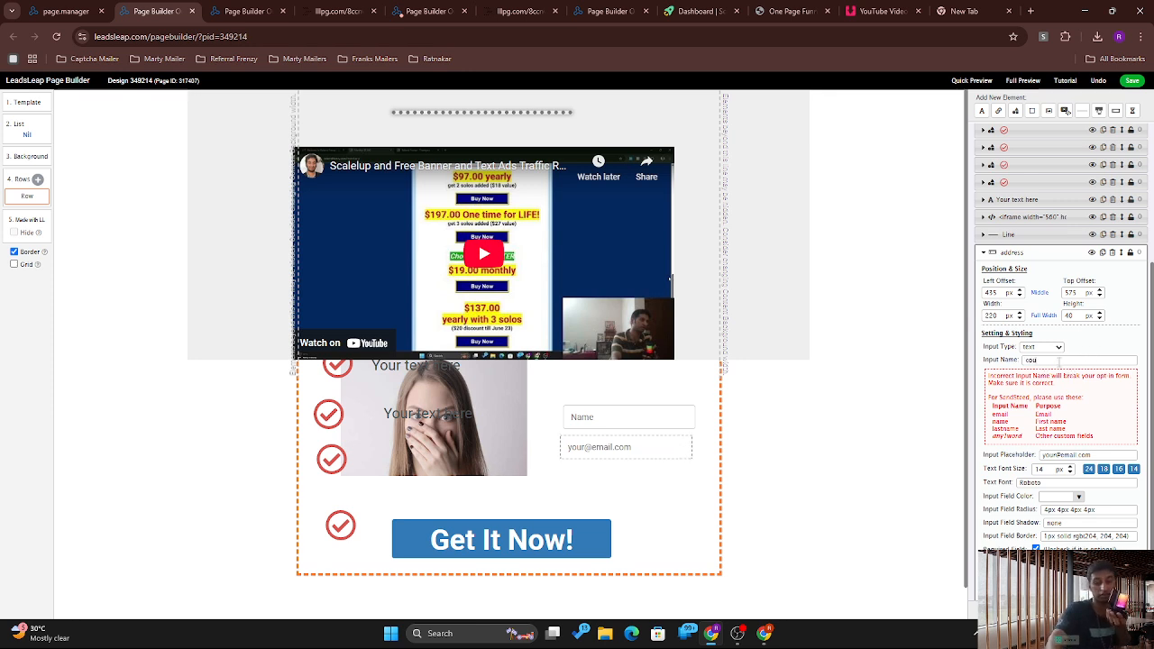
pyautogui.write('ntry')
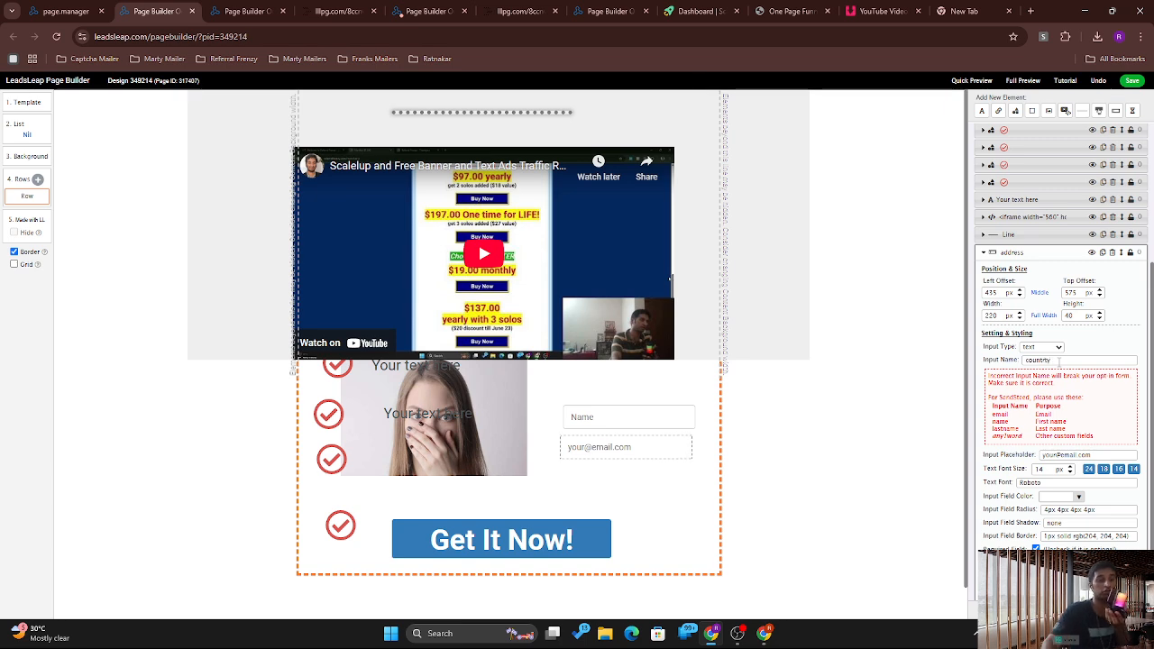
pyautogui.press('BackSpace')
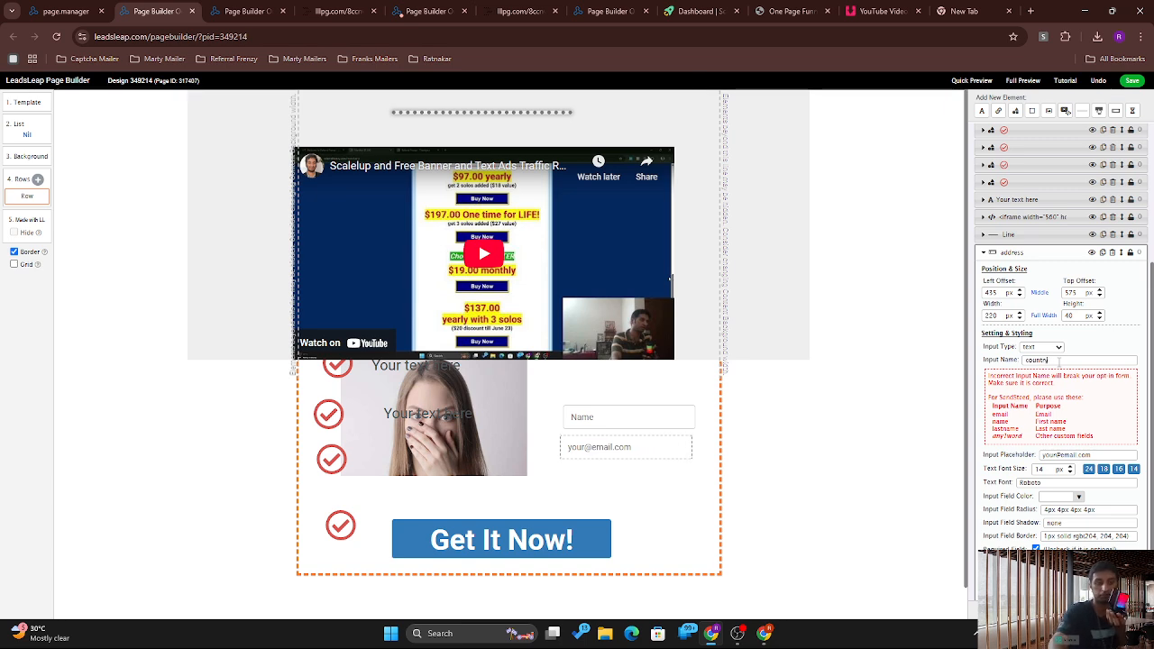
pyautogui.write('y')
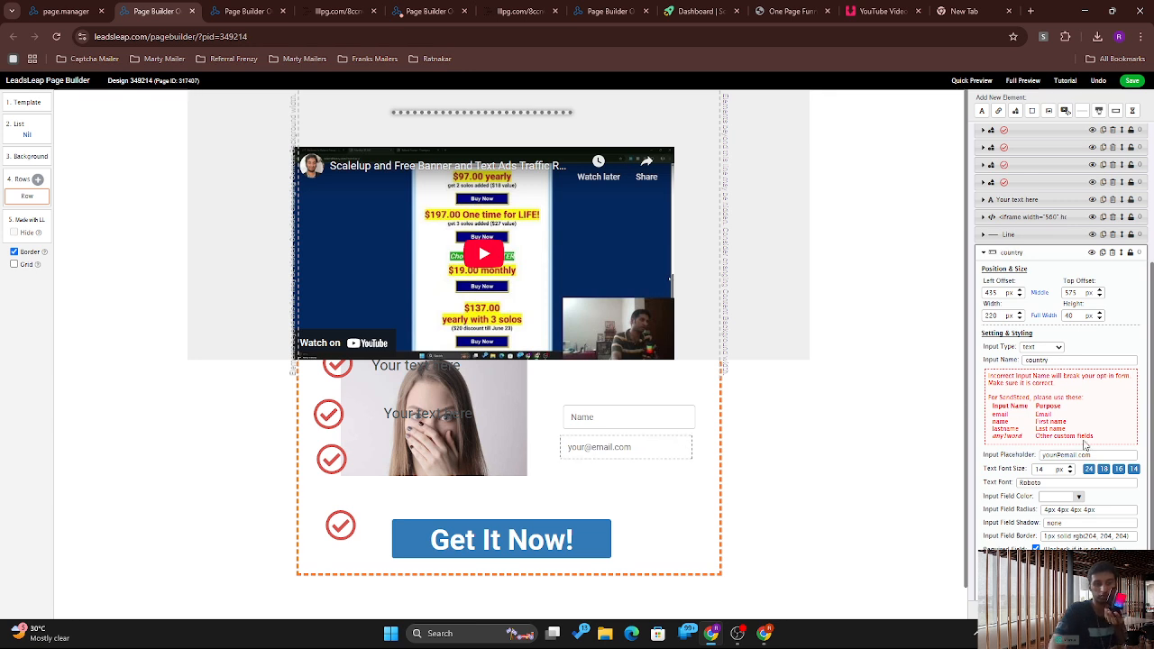
pyautogui.tripleClick(1069, 455)
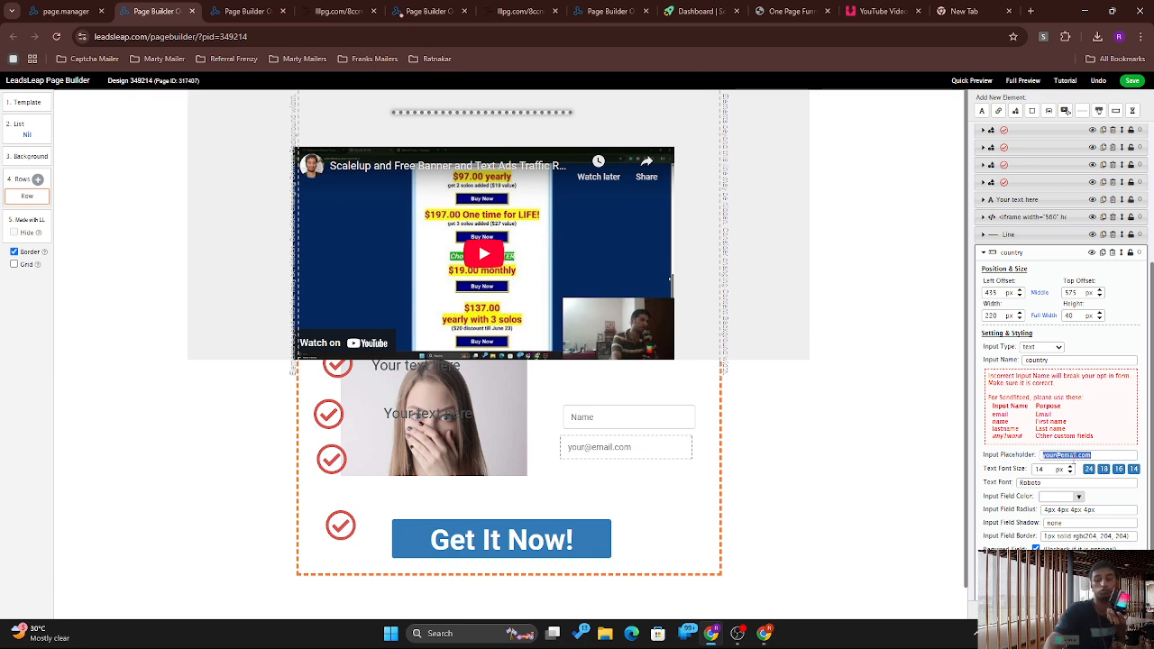
pyautogui.write('You')
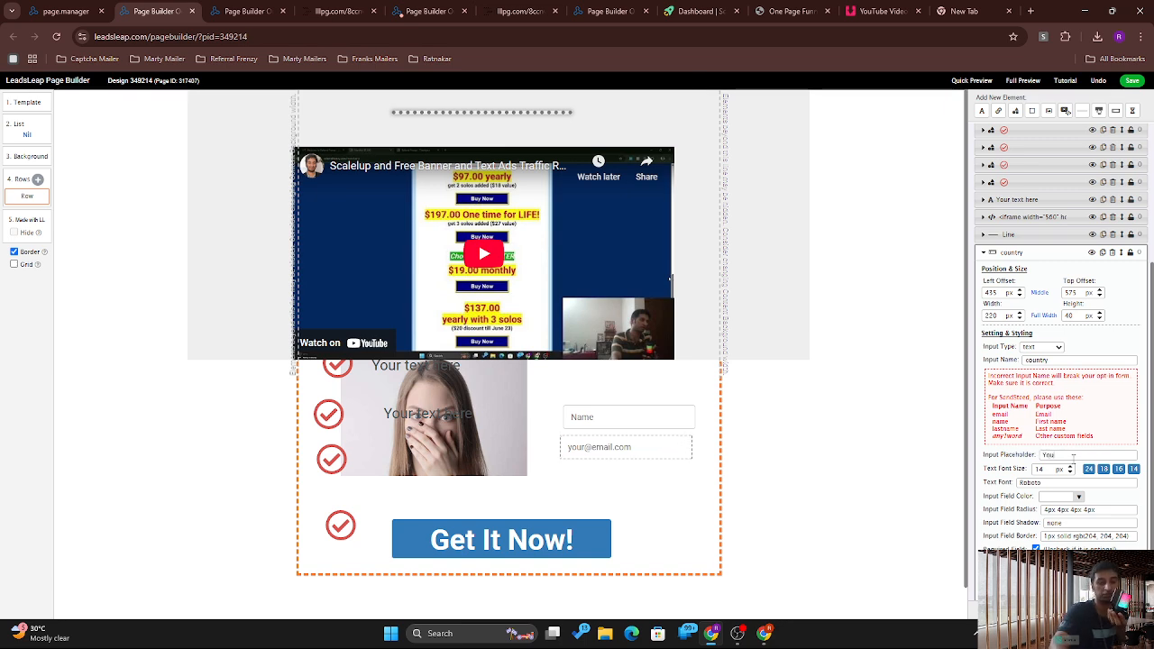
pyautogui.write('r Cou')
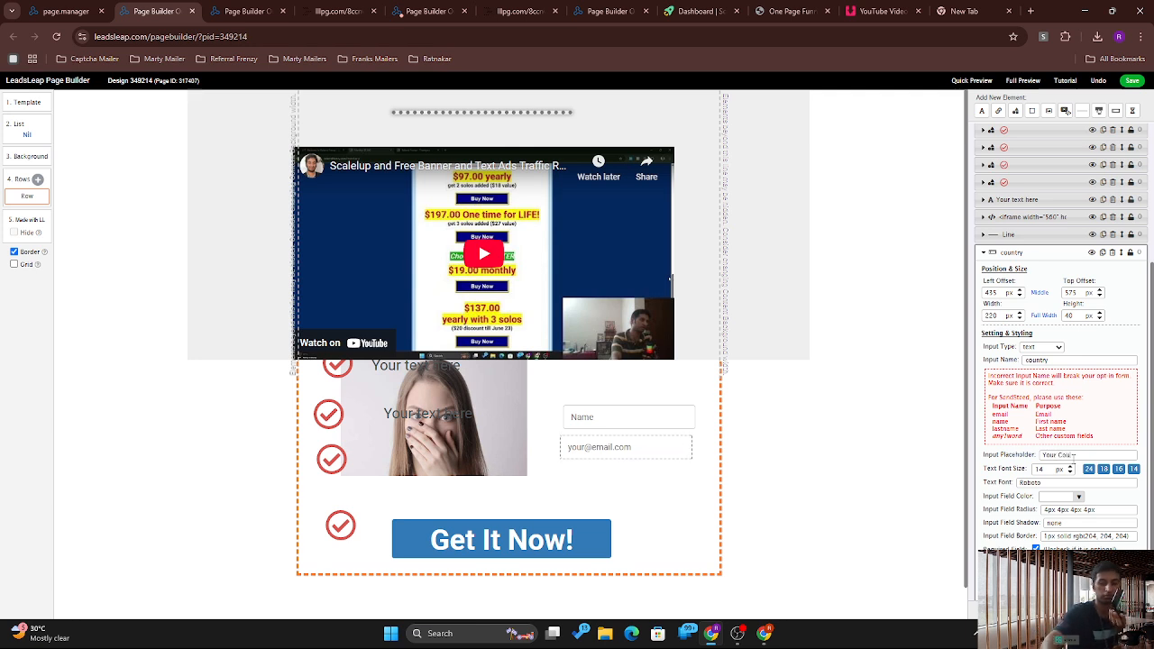
pyautogui.write('ntry')
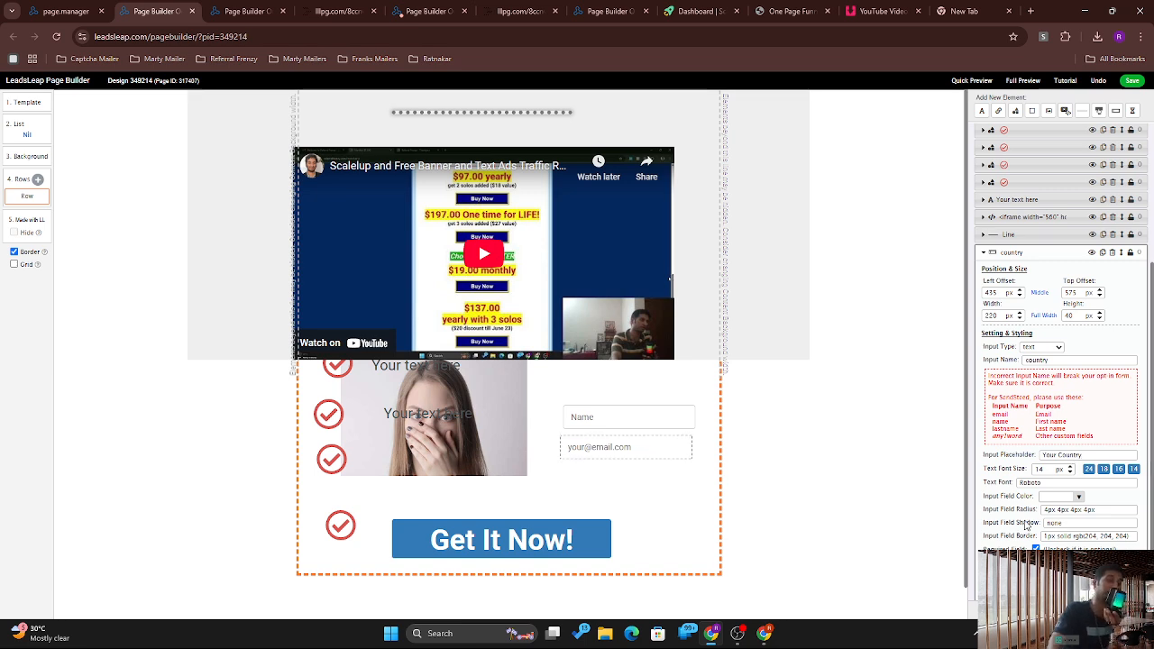
# Step: Apply the edits so the country field shows 'Your Country', then reopen its settings
pyautogui.click(629, 489)
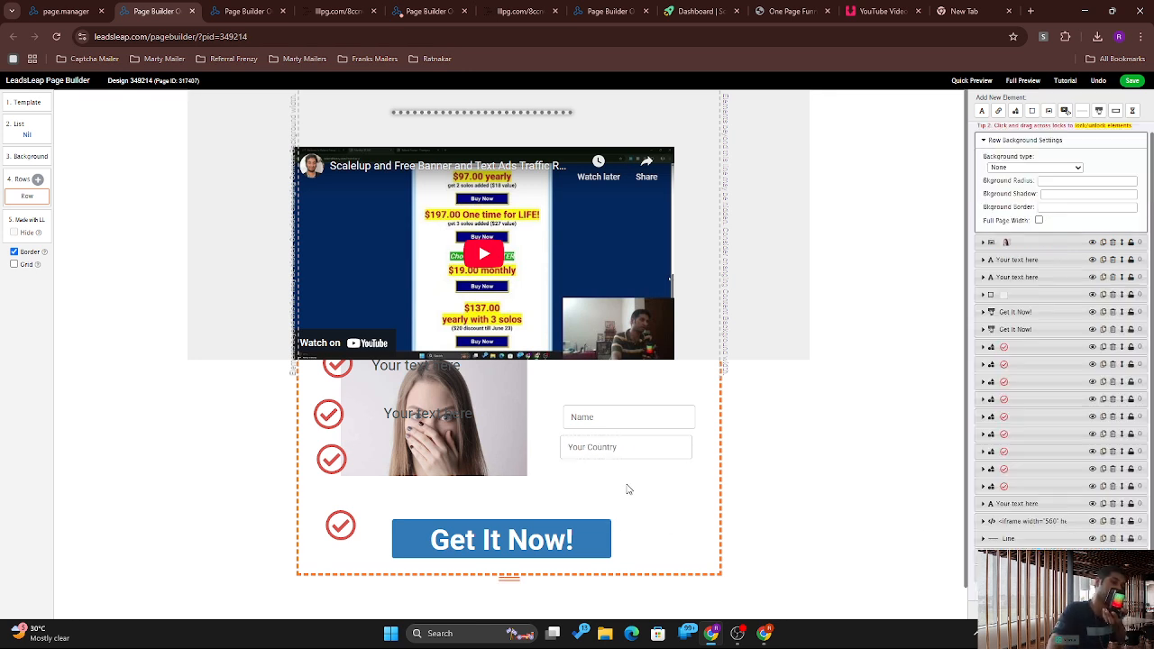
pyautogui.click(590, 454)
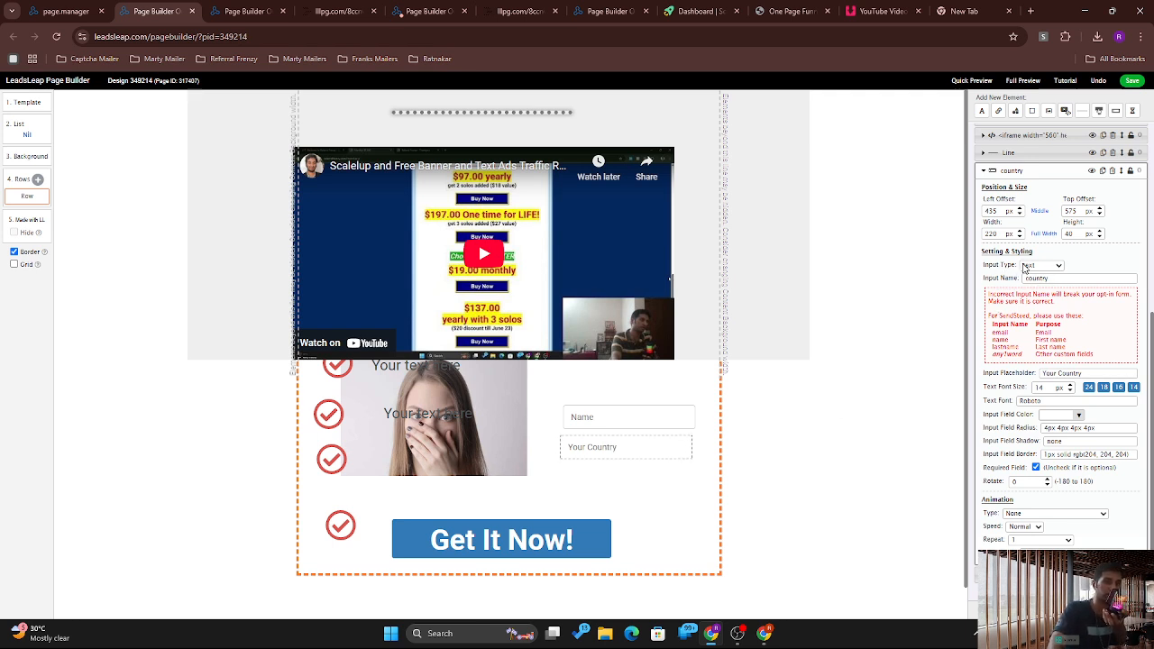
pyautogui.scroll(5, 1025, 269)
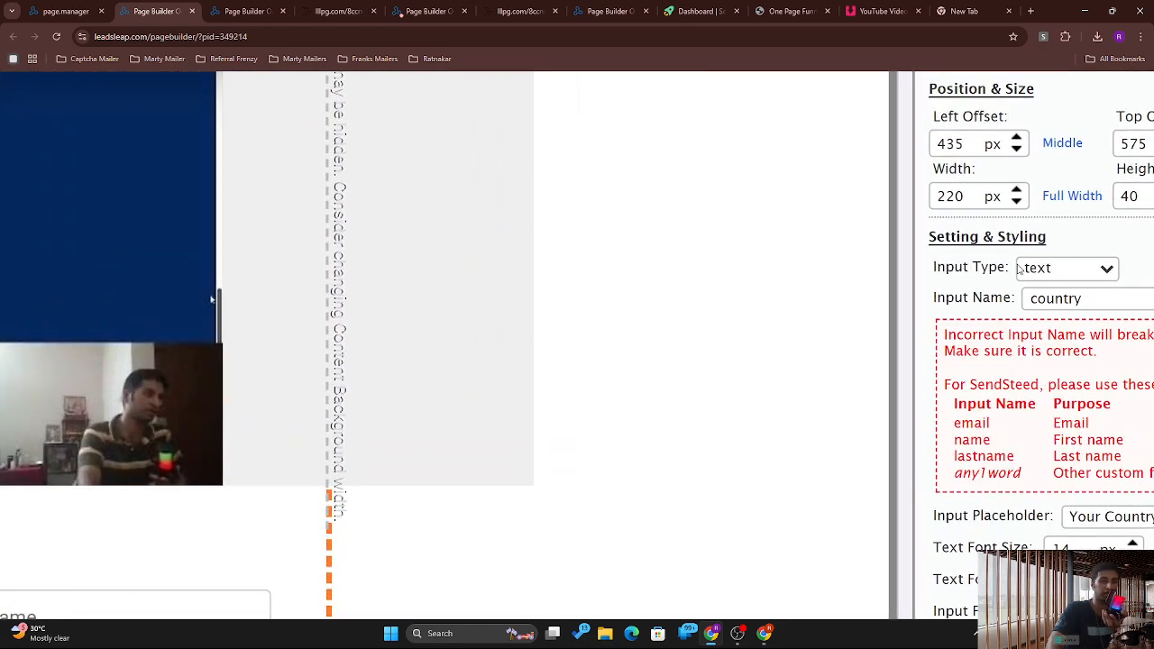
pyautogui.scroll(-5, 1019, 270)
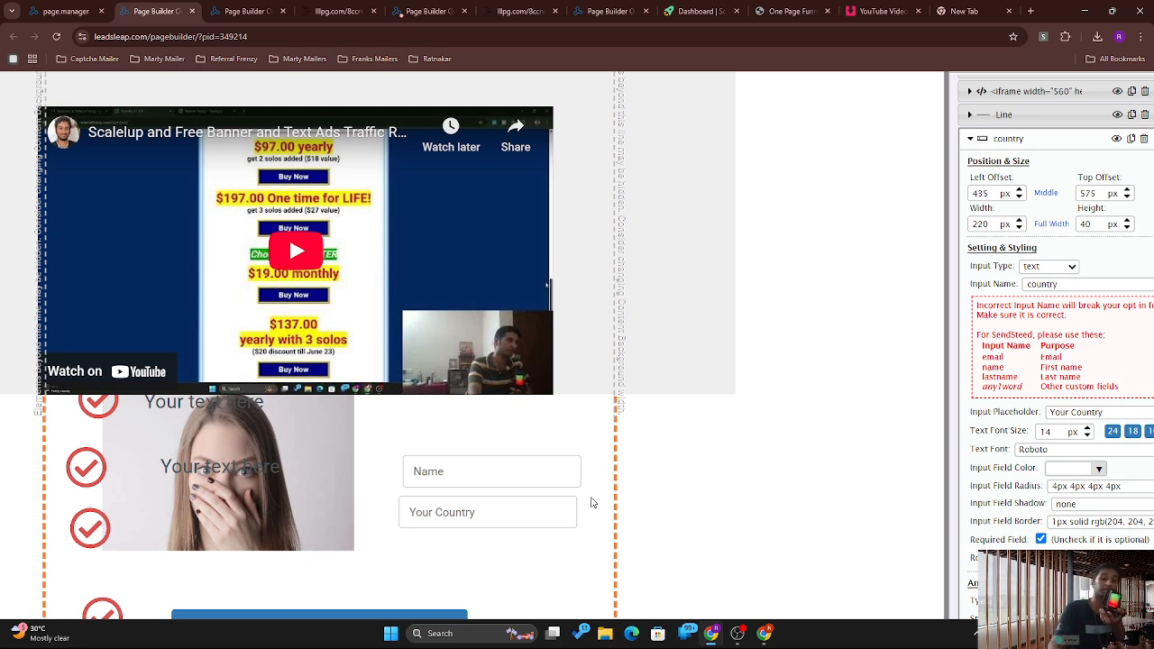
pyautogui.hscroll(-1, 965, 530)
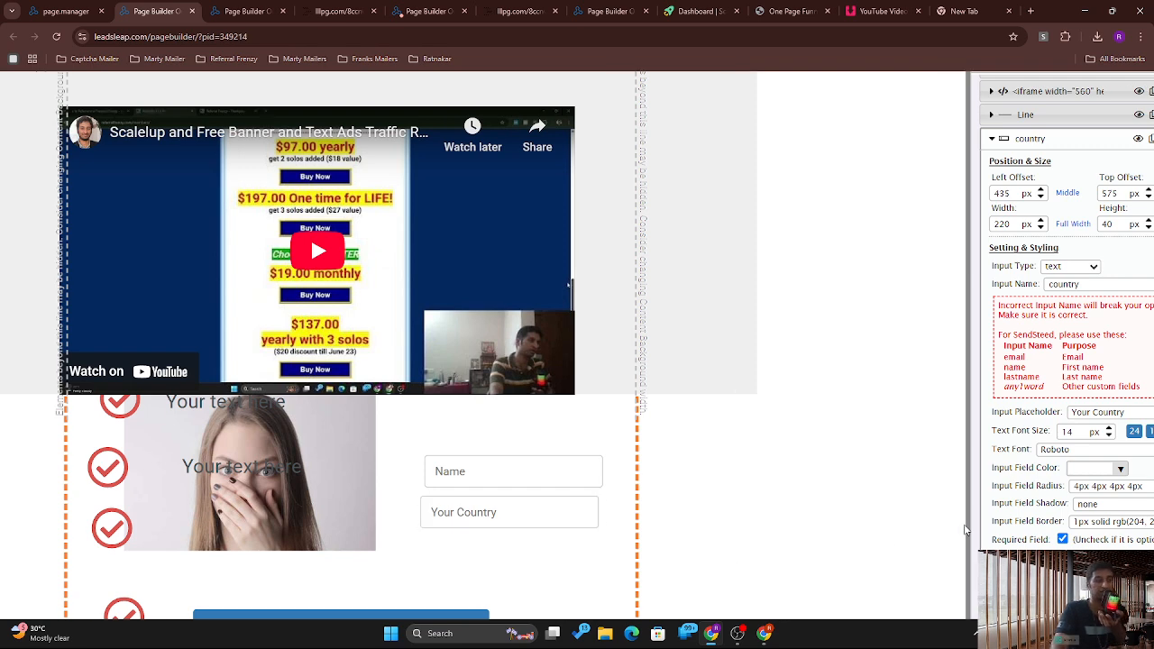
pyautogui.scroll(-3, 965, 531)
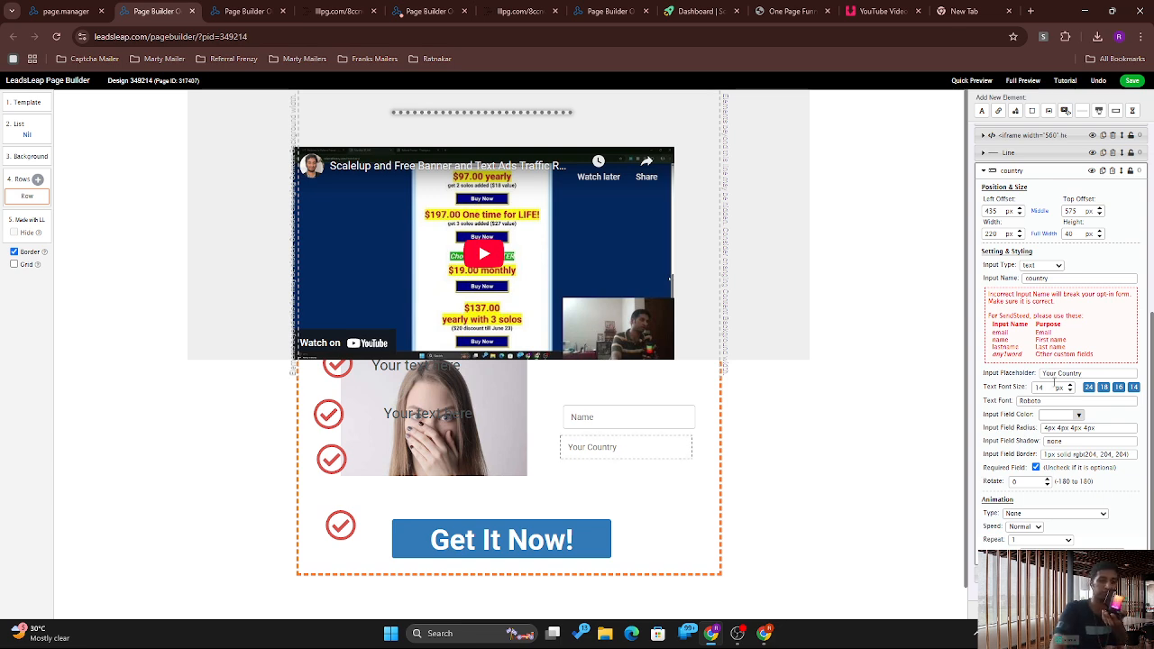
# Step: Give the country field a Bounce animation after trying Pulse and Swing, then return to Page Manager
pyautogui.click(1013, 514)
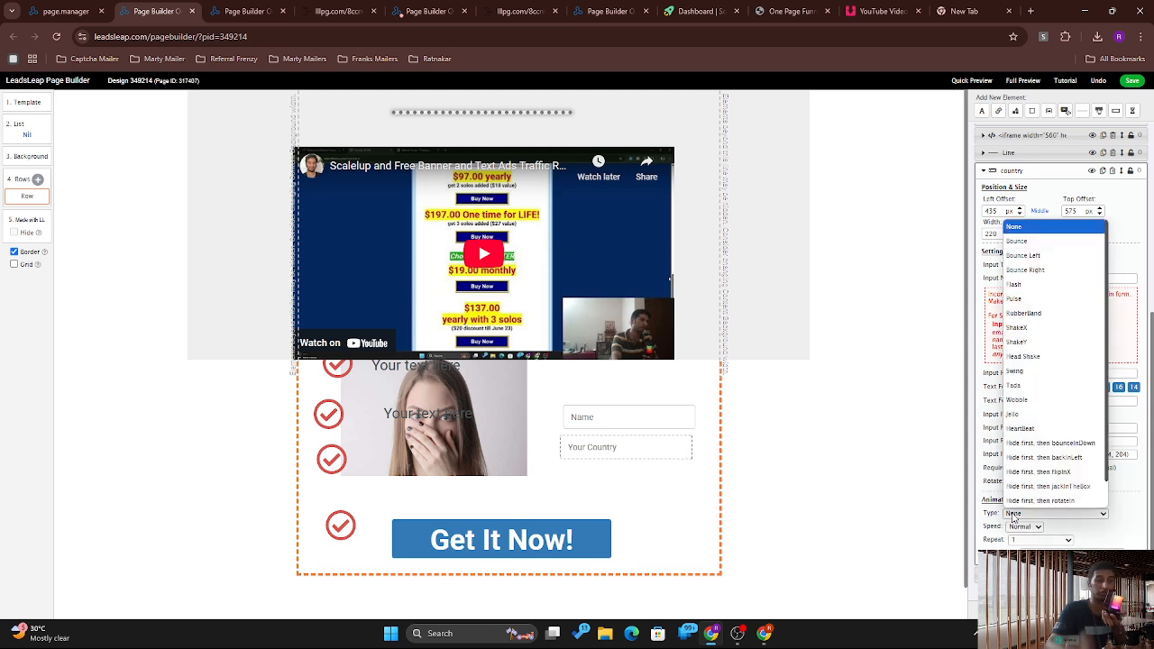
pyautogui.click(1044, 299)
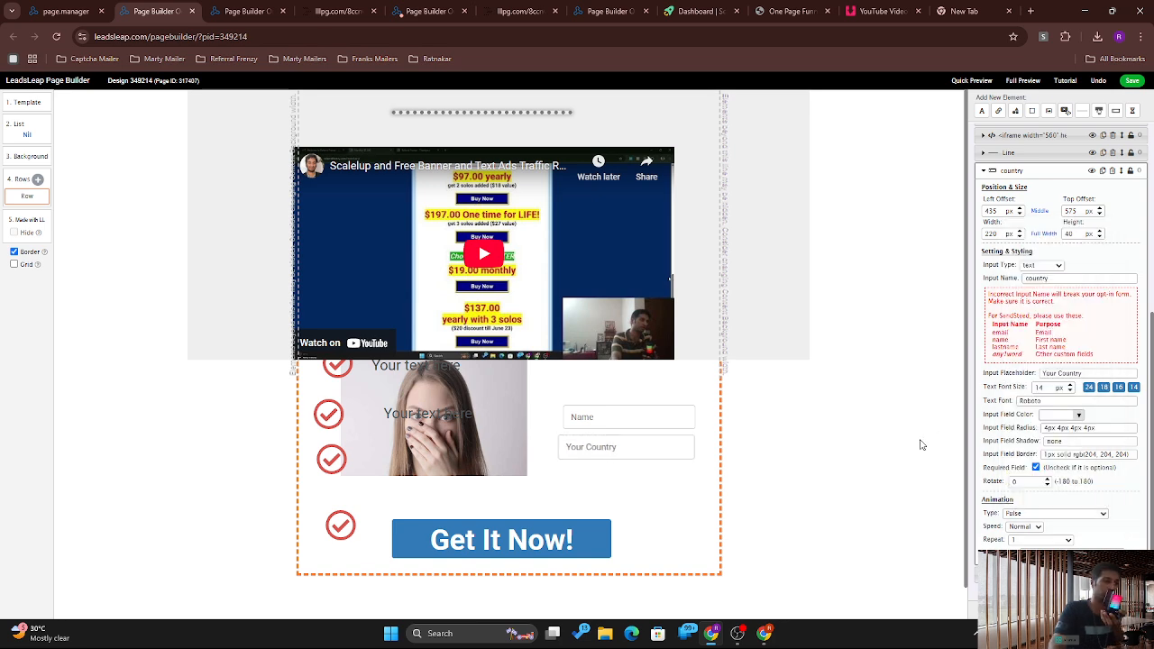
pyautogui.click(1030, 514)
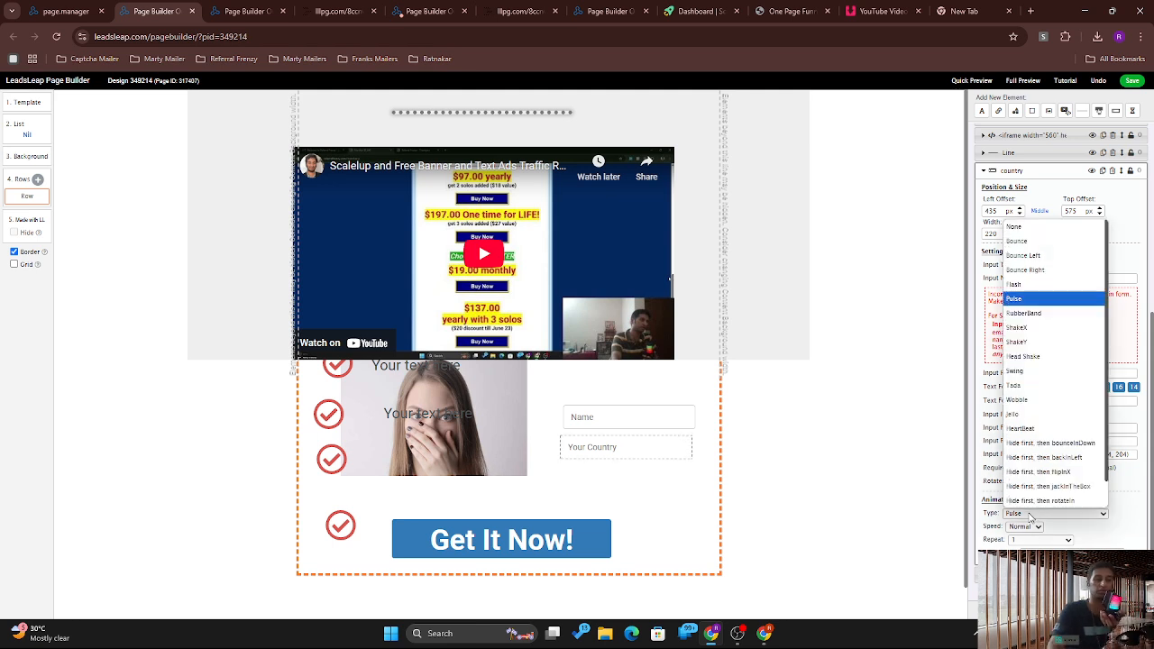
pyautogui.click(1031, 371)
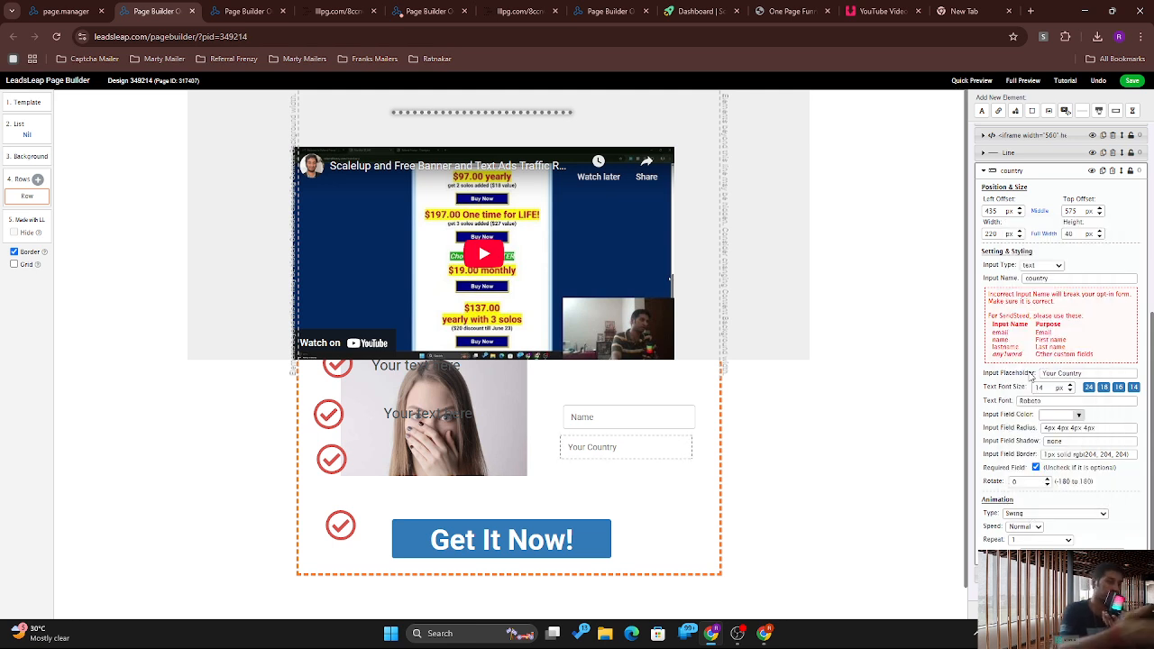
pyautogui.click(1046, 513)
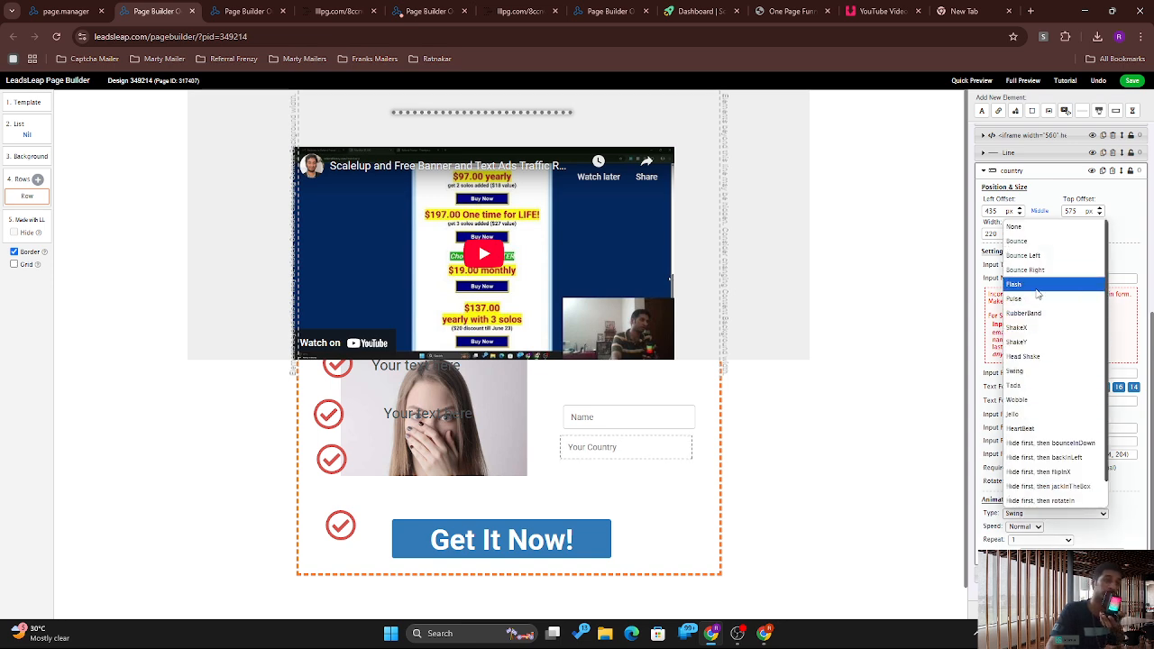
pyautogui.click(1033, 243)
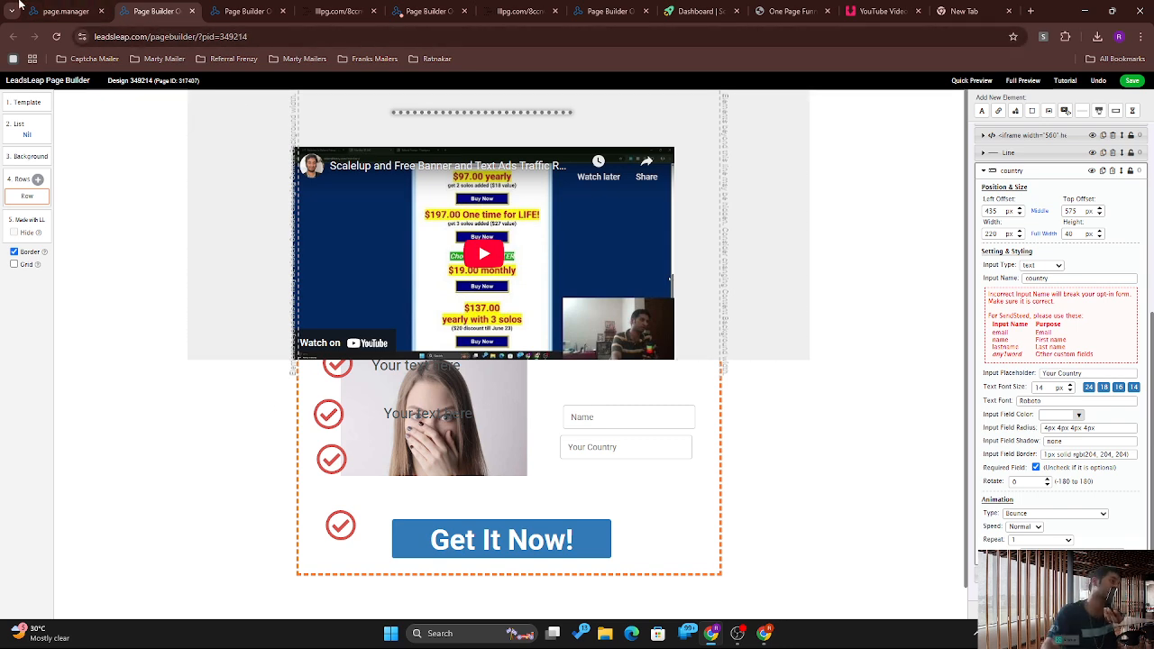
pyautogui.click(60, 8)
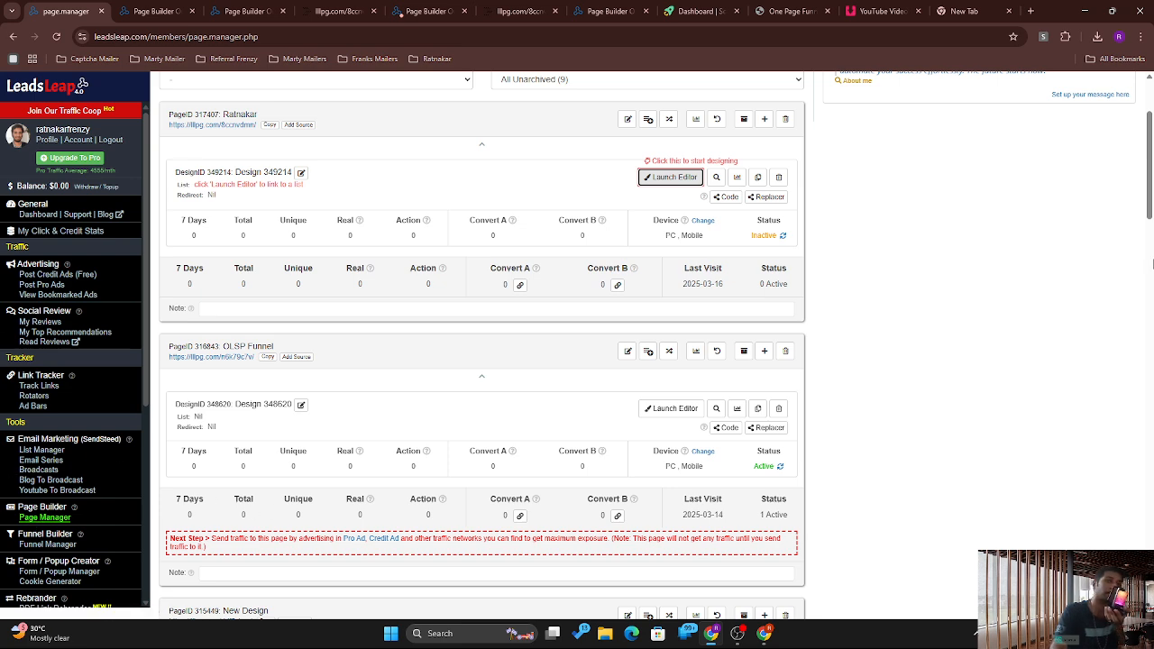
# Step: Go from Page Manager through the Dashboard to the Link Tracker's Track Links page
pyautogui.click(1151, 263)
pyautogui.click(1152, 169)
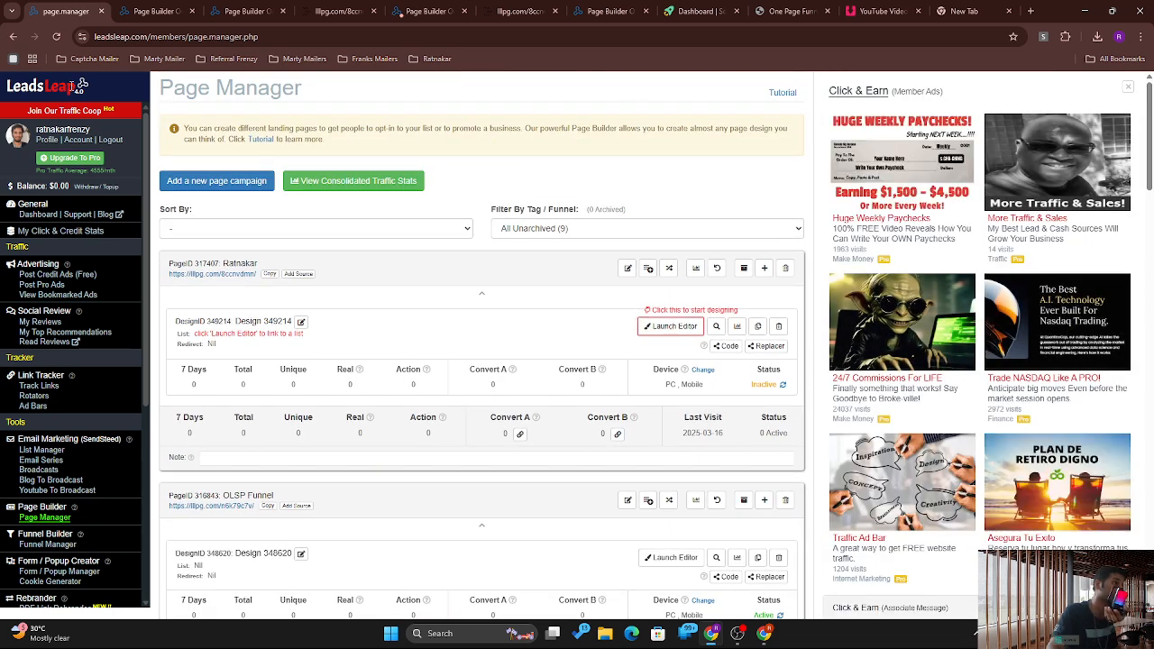
pyautogui.click(41, 216)
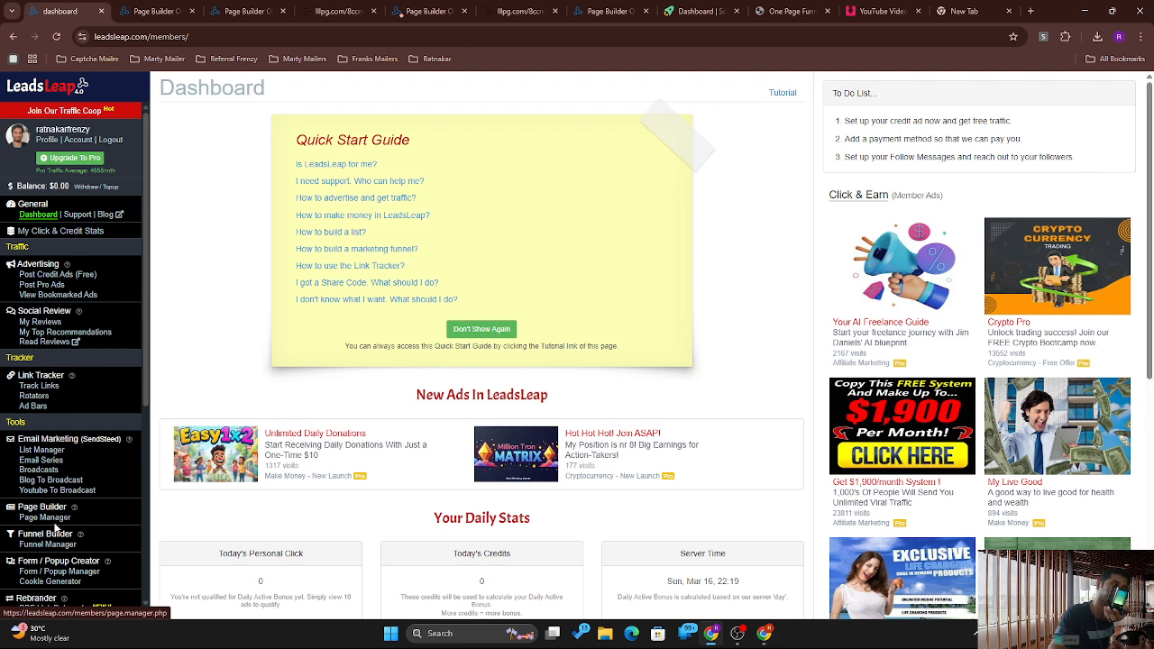
pyautogui.click(42, 387)
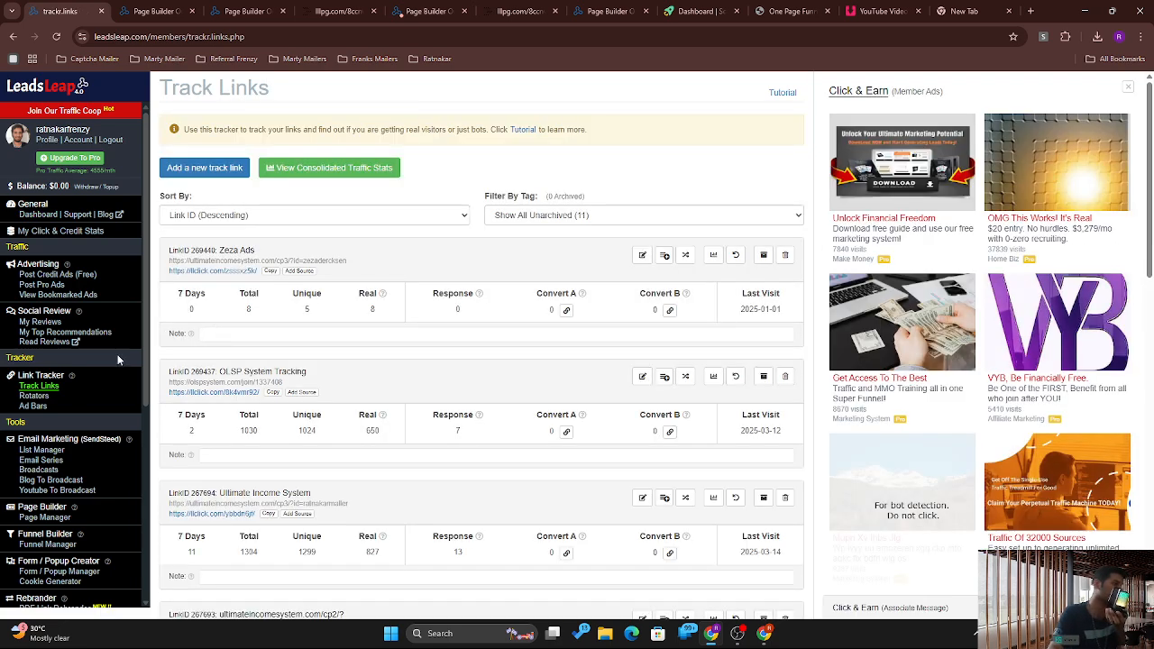
# Step: Start a new track link and paste the copied One Page Funnelz OPTIN PAGE 2 URL
pyautogui.click(174, 174)
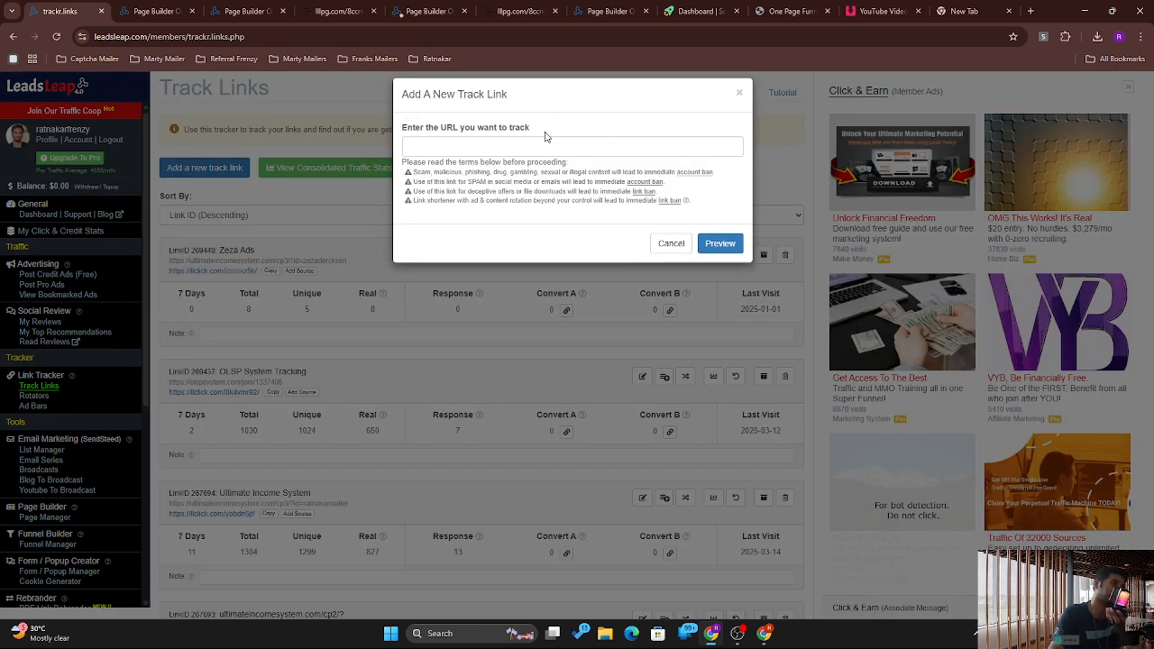
pyautogui.click(540, 140)
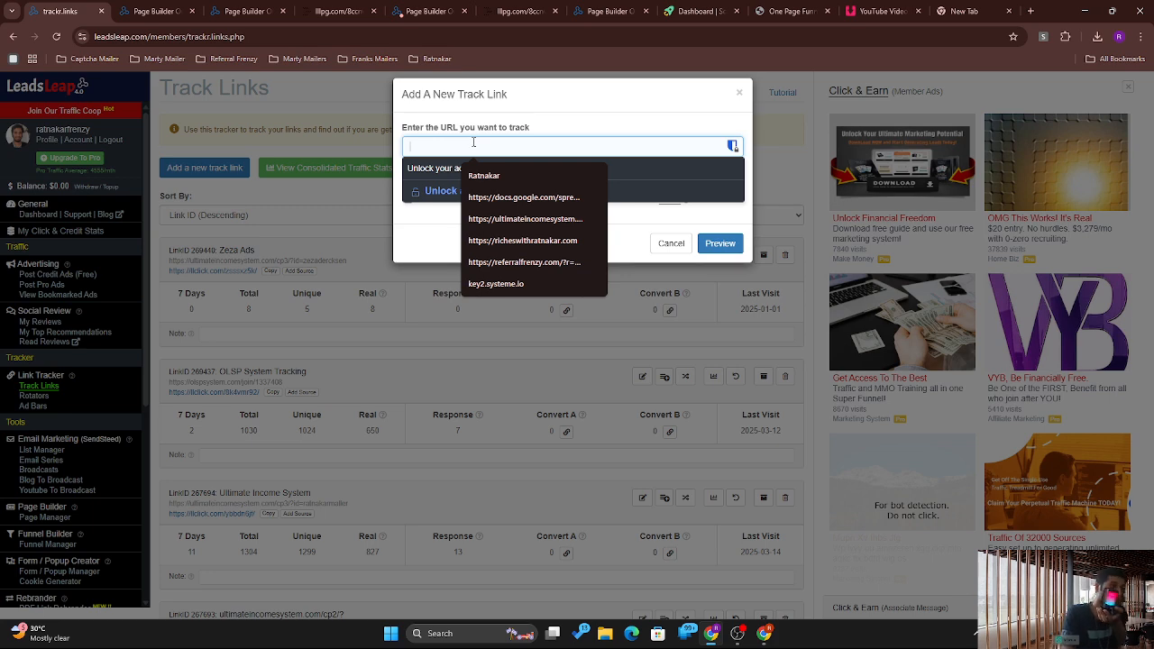
pyautogui.hotkey('ctrl', 'v')
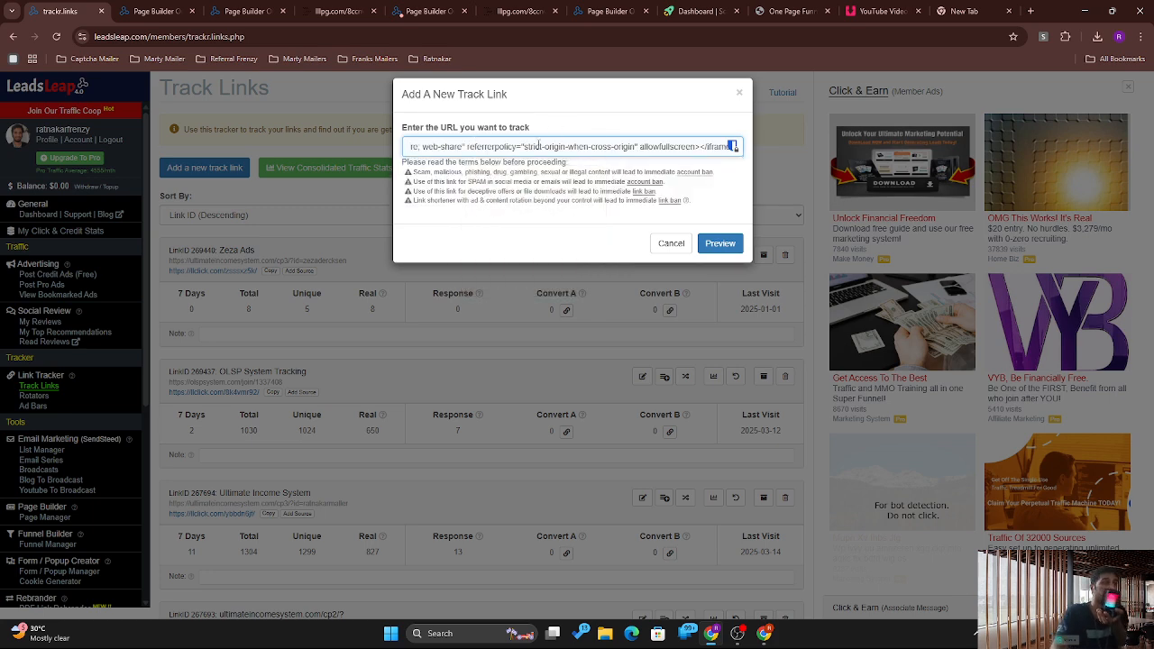
pyautogui.hotkey('ctrl', 'a')
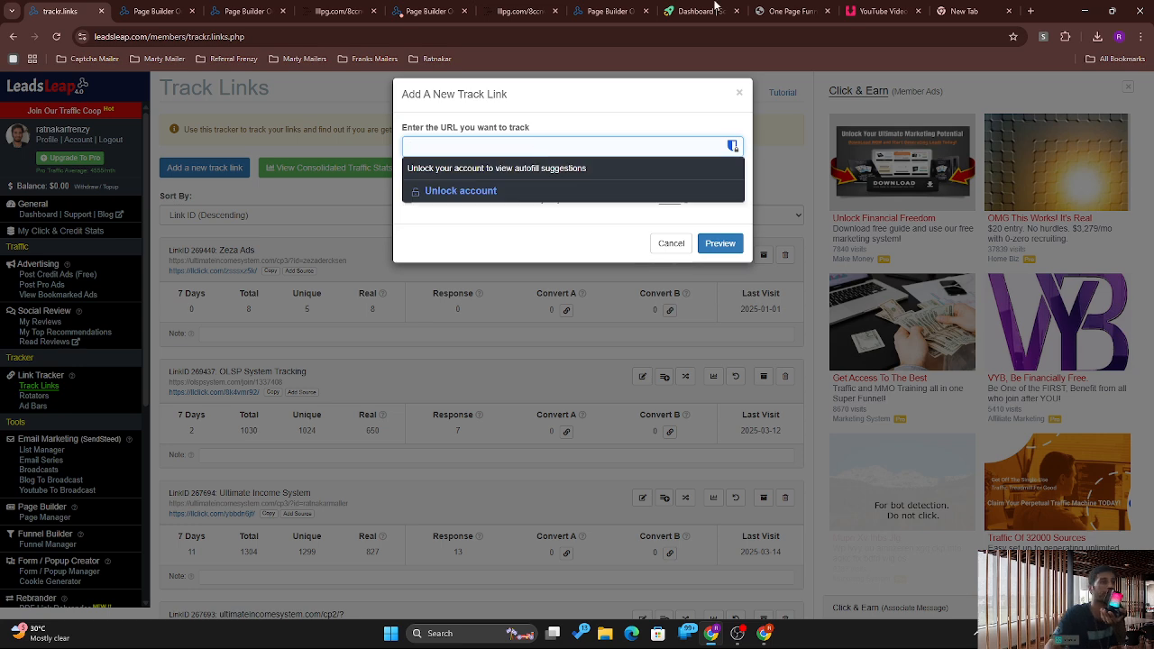
pyautogui.click(790, 11)
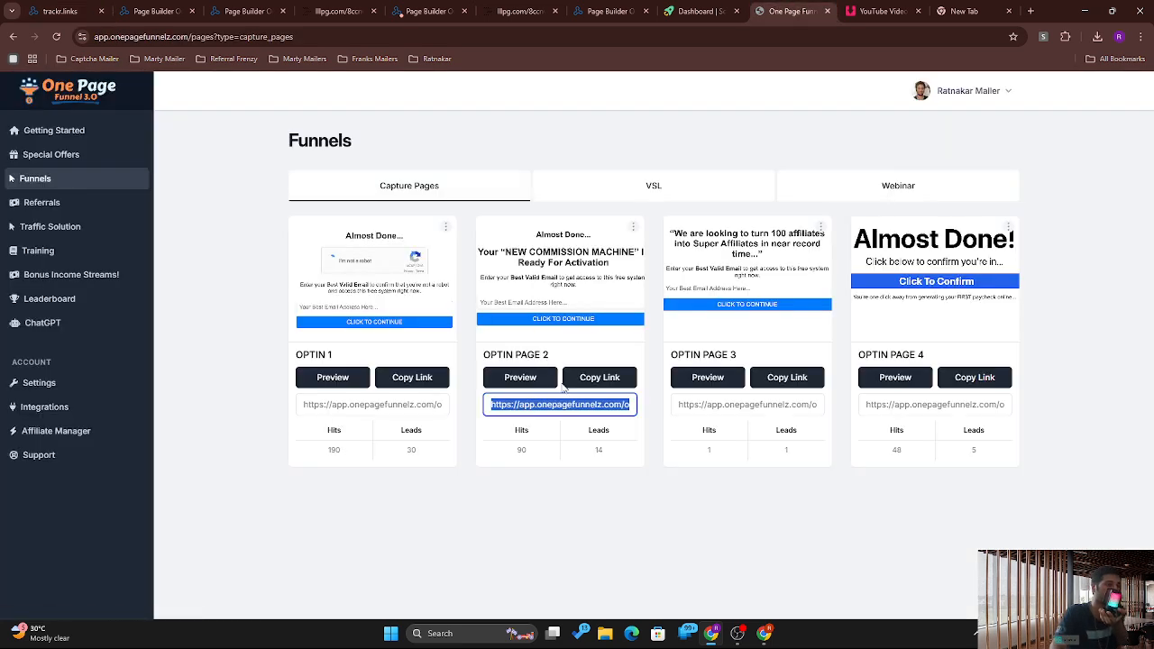
pyautogui.click(599, 377)
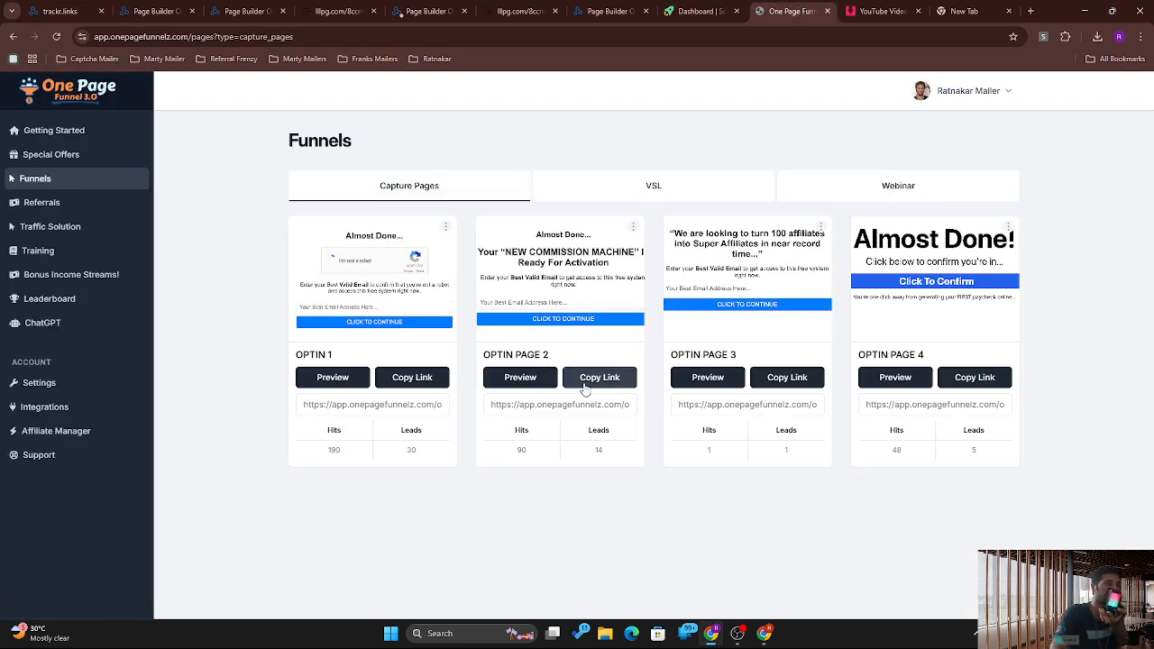
pyautogui.click(428, 11)
pyautogui.click(244, 11)
pyautogui.click(166, 9)
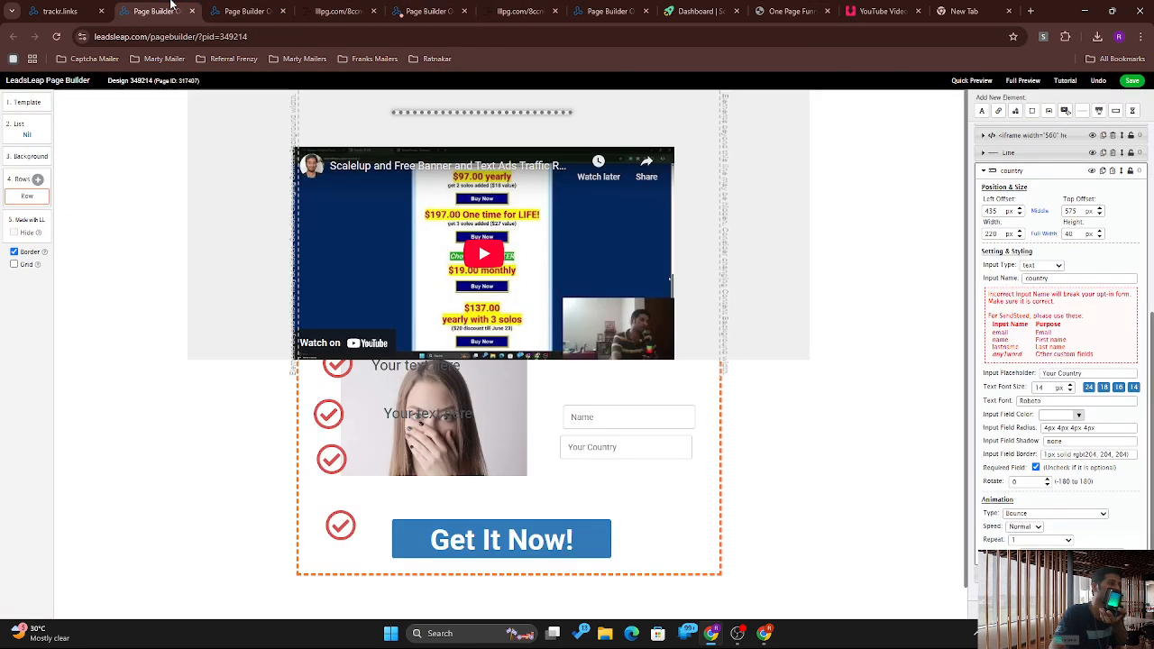
pyautogui.click(63, 11)
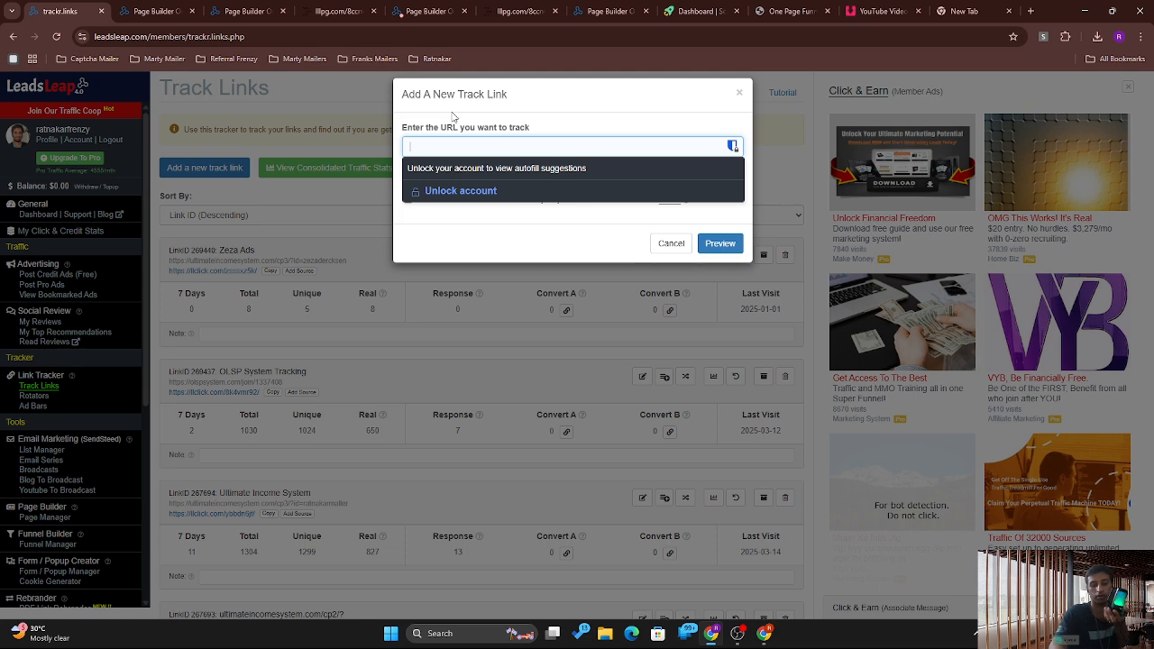
pyautogui.hotkey('ctrl', 'v')
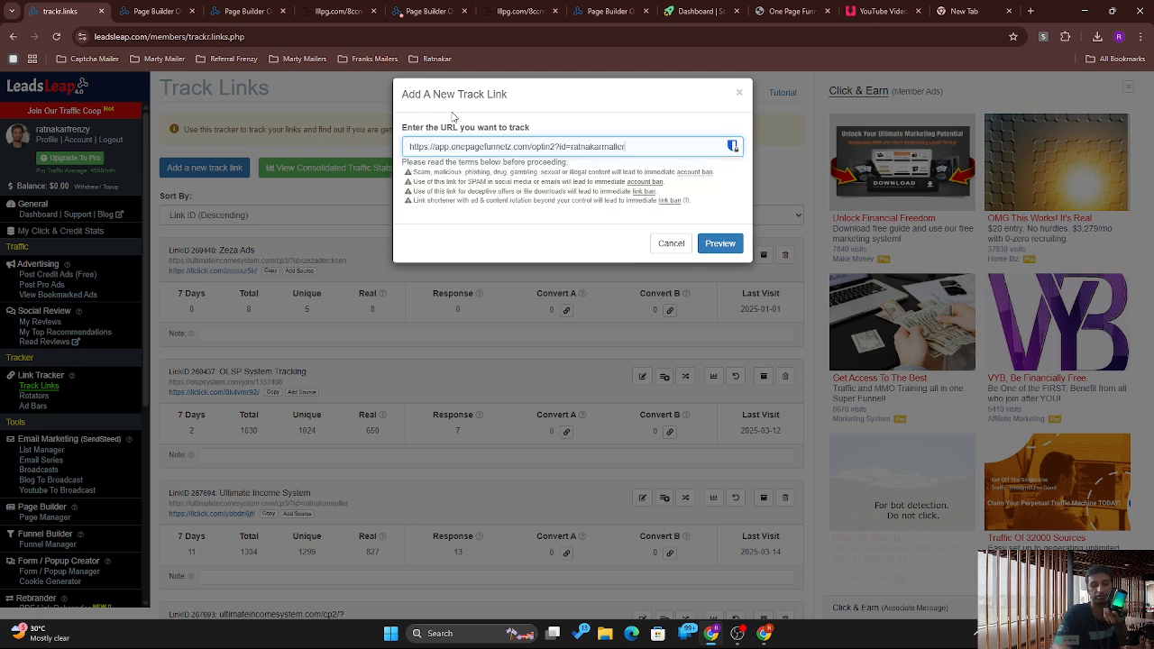
# Step: Preview the page, confirm 'I can see the website', and open the new llclick.com short link
pyautogui.click(725, 245)
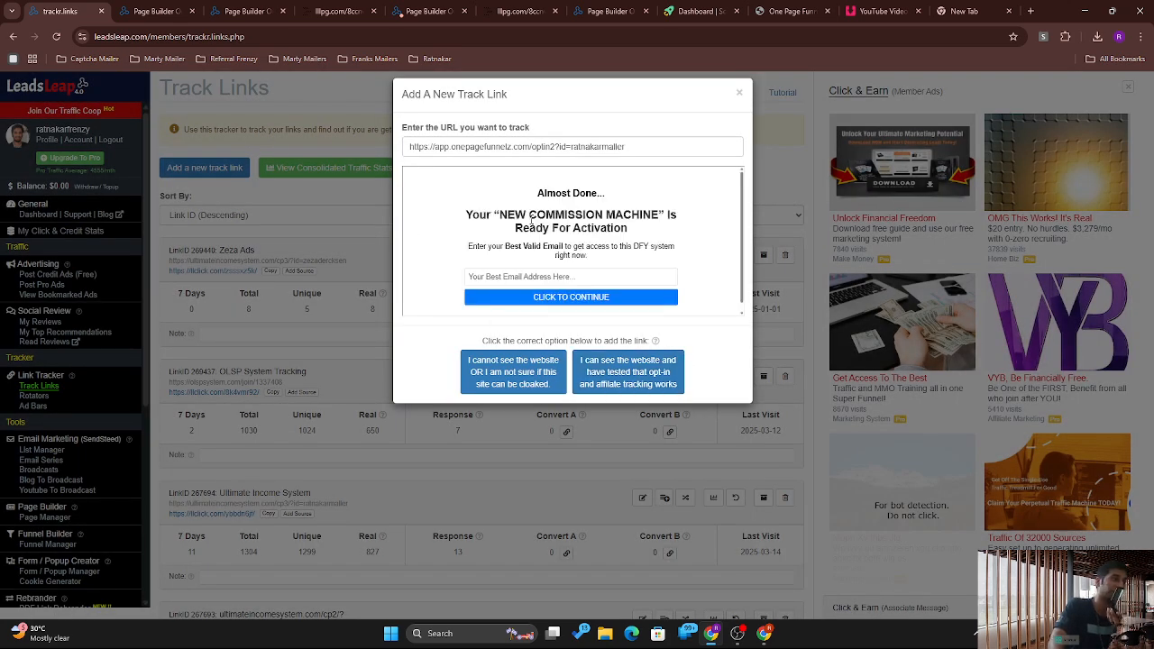
pyautogui.click(639, 372)
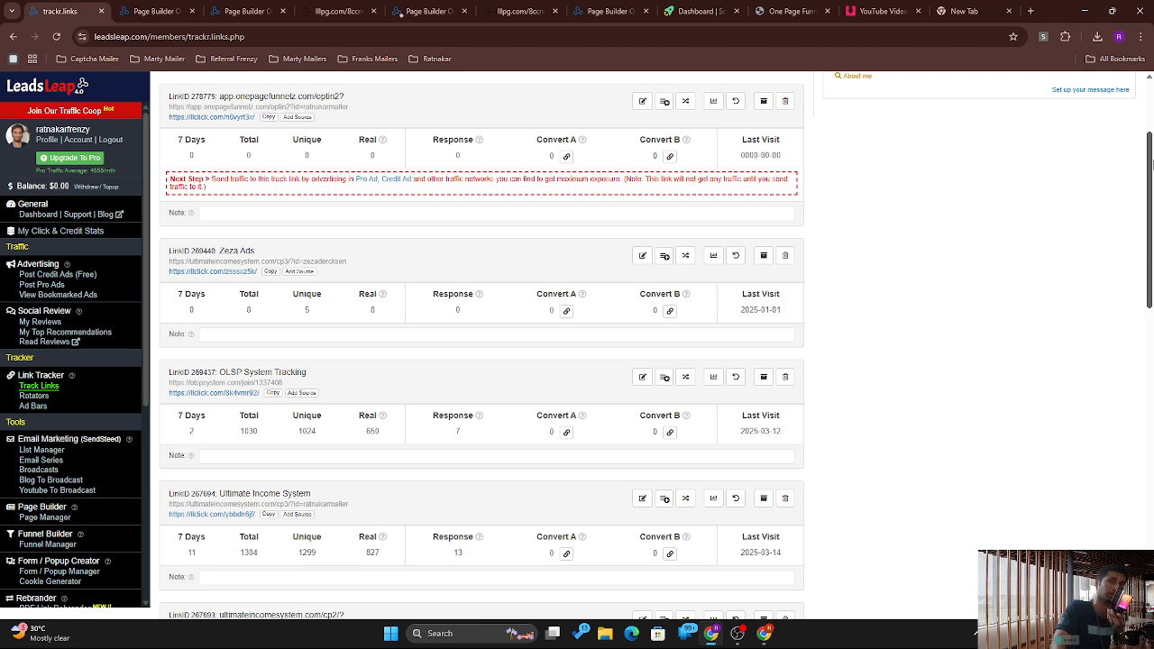
pyautogui.moveTo(1153, 165); pyautogui.dragTo(1152, 116)
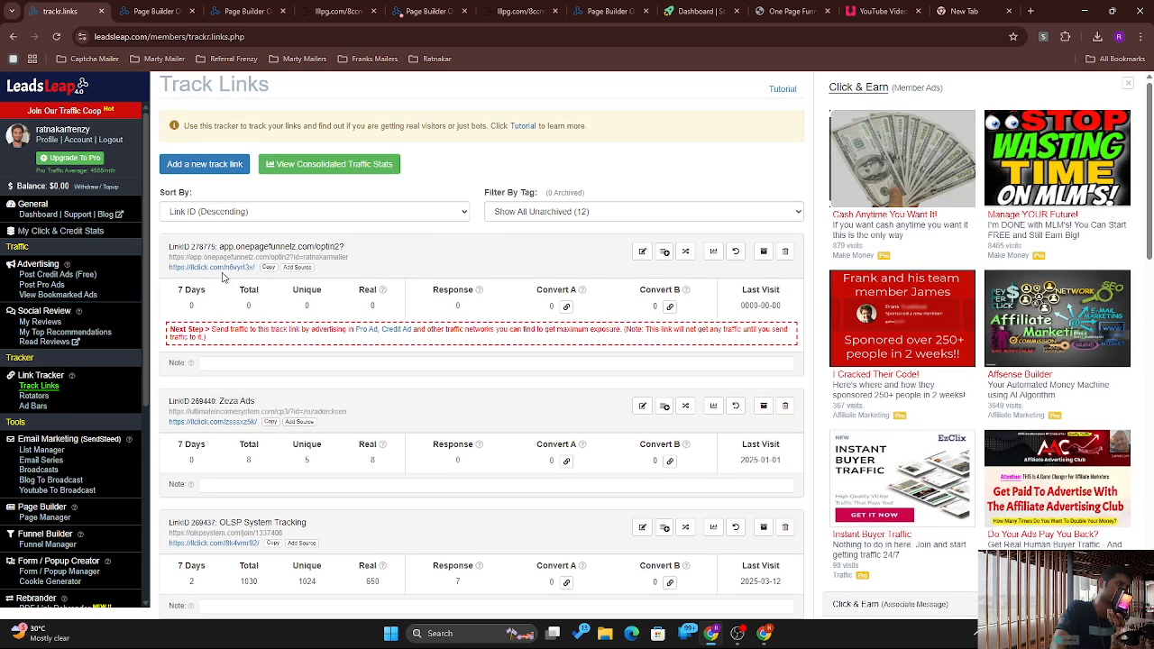
pyautogui.click(209, 267)
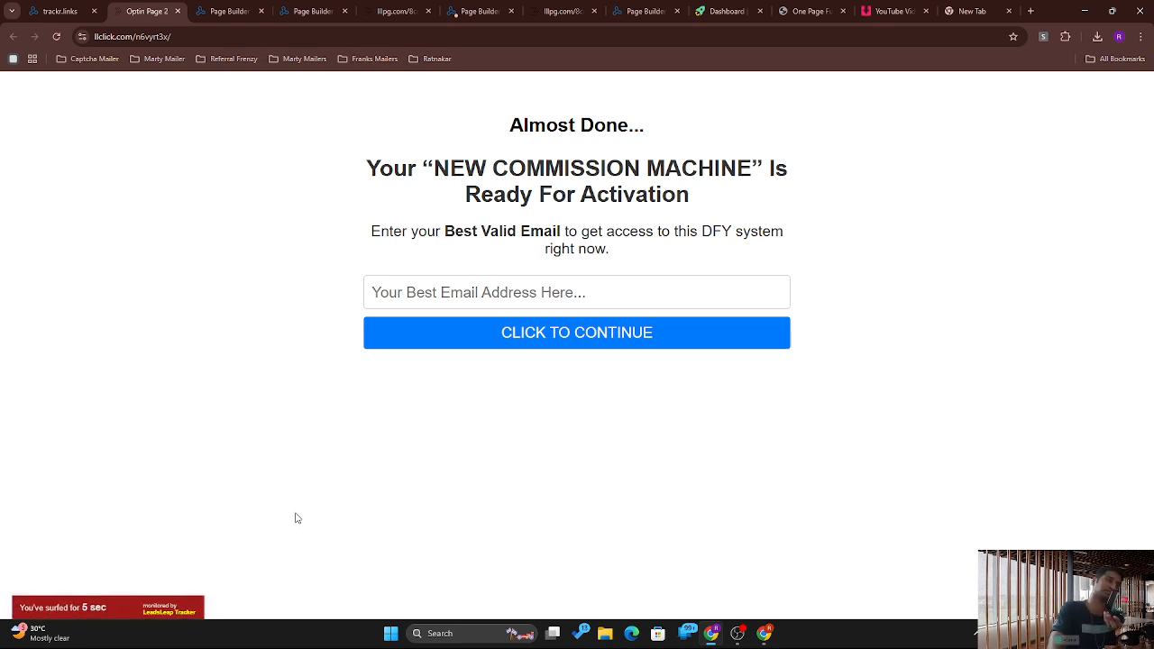
# Step: Submit a saved email address on the tracked opt-in page, then return to Track Links
pyautogui.click(165, 608)
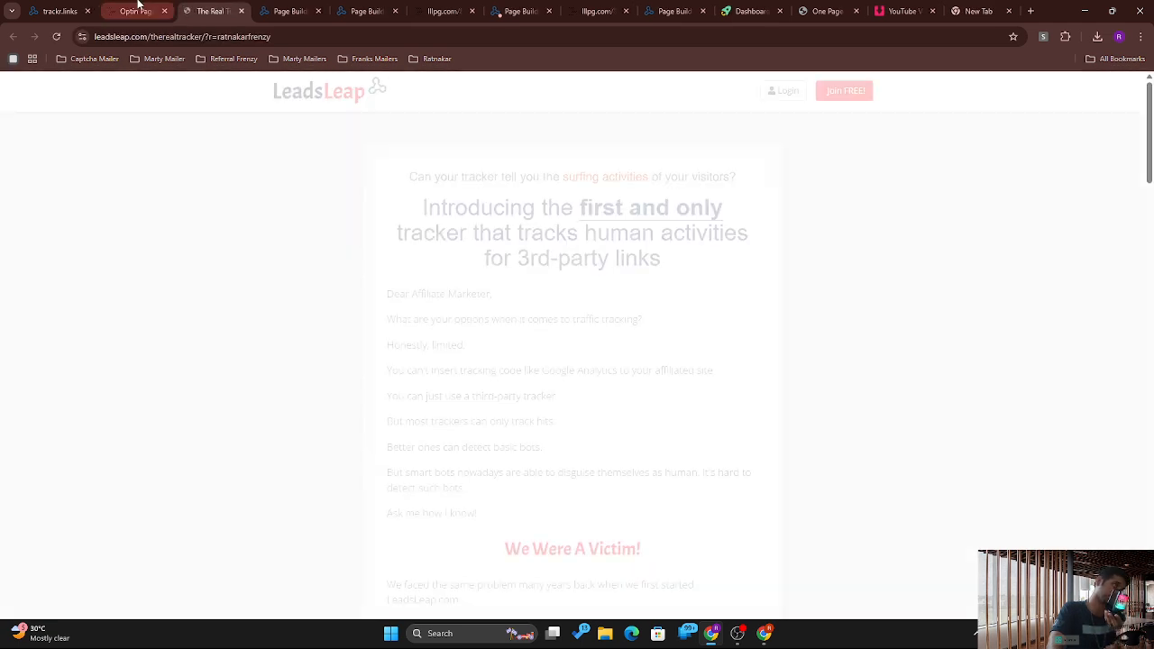
pyautogui.click(135, 11)
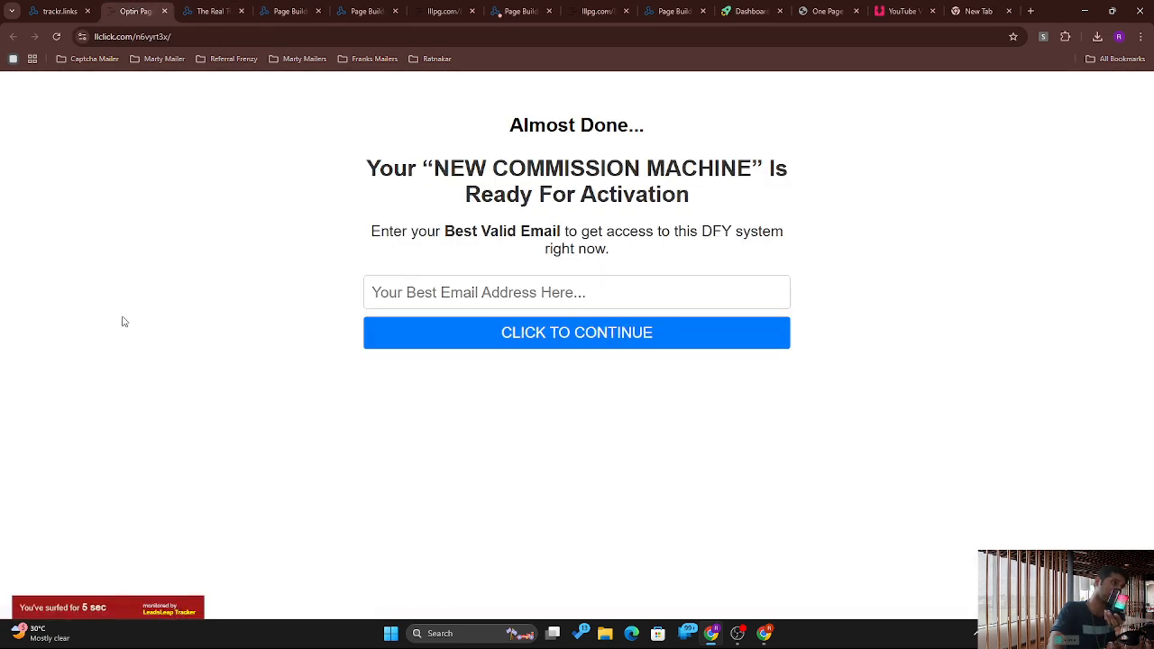
pyautogui.moveTo(94, 613)
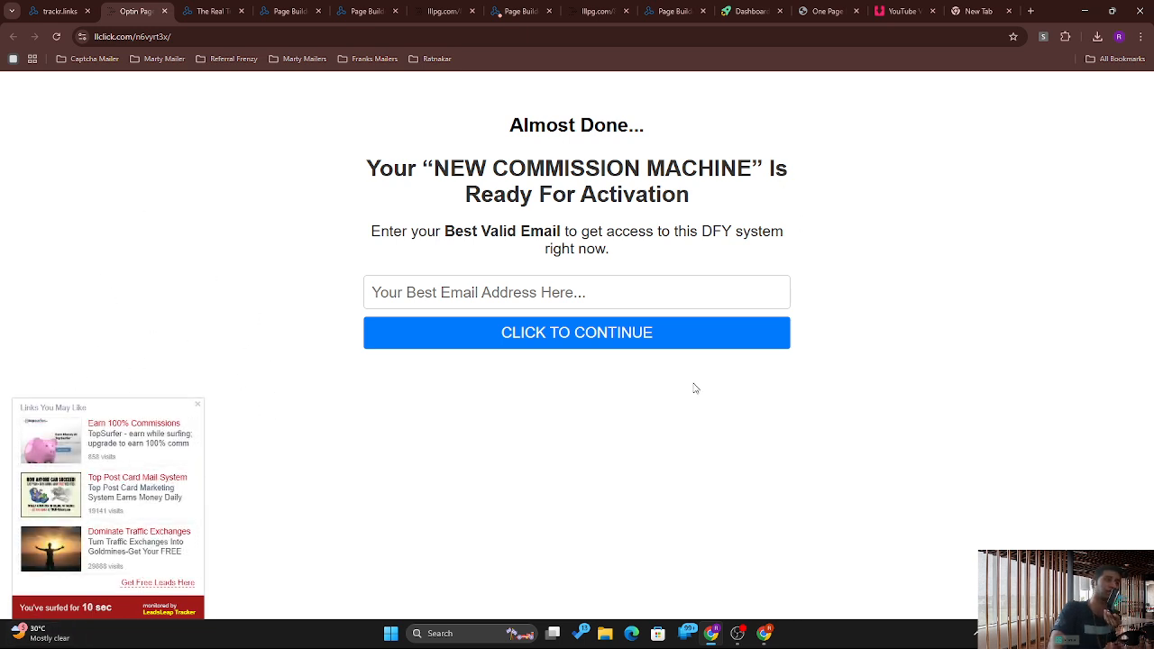
pyautogui.click(486, 287)
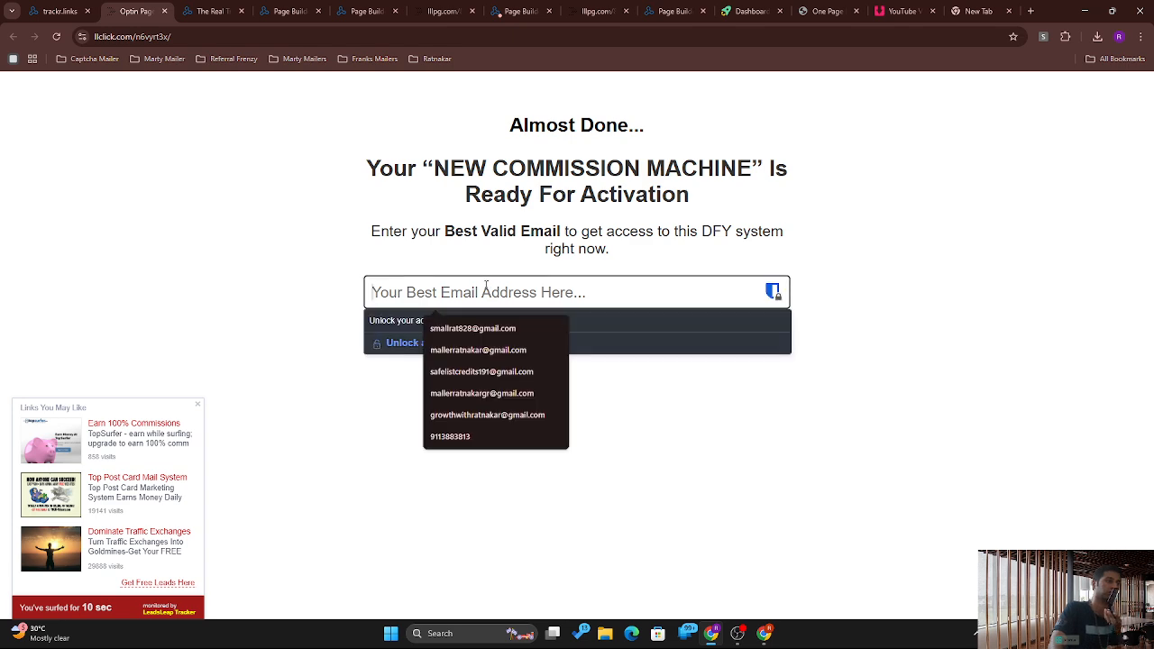
pyautogui.click(754, 237)
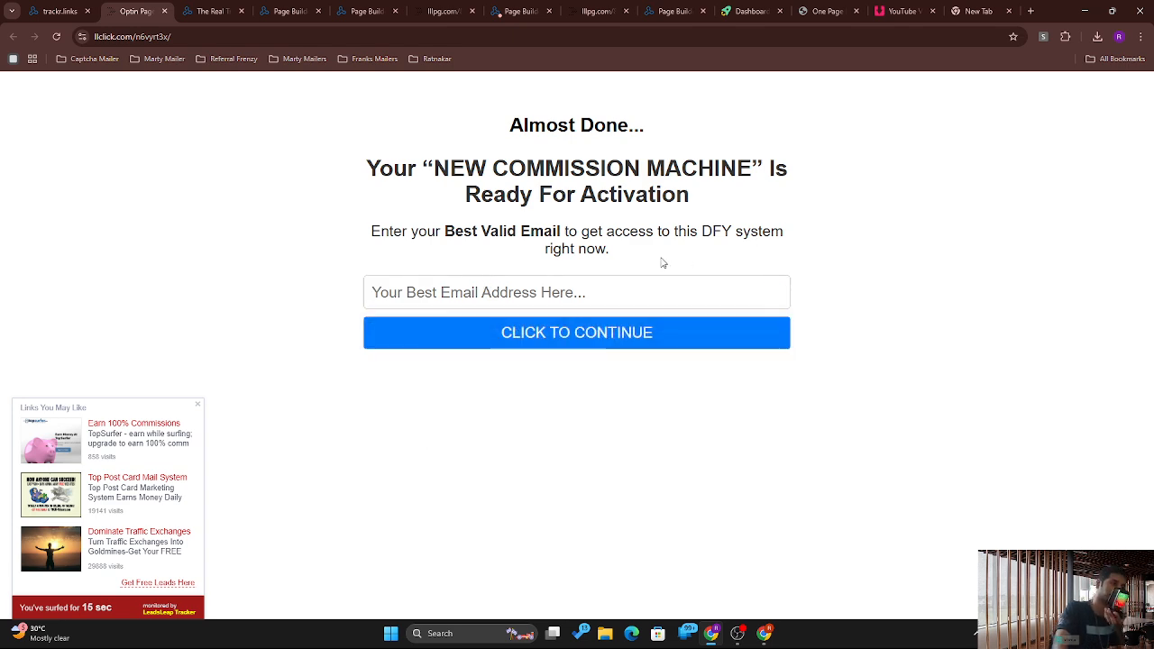
pyautogui.click(625, 300)
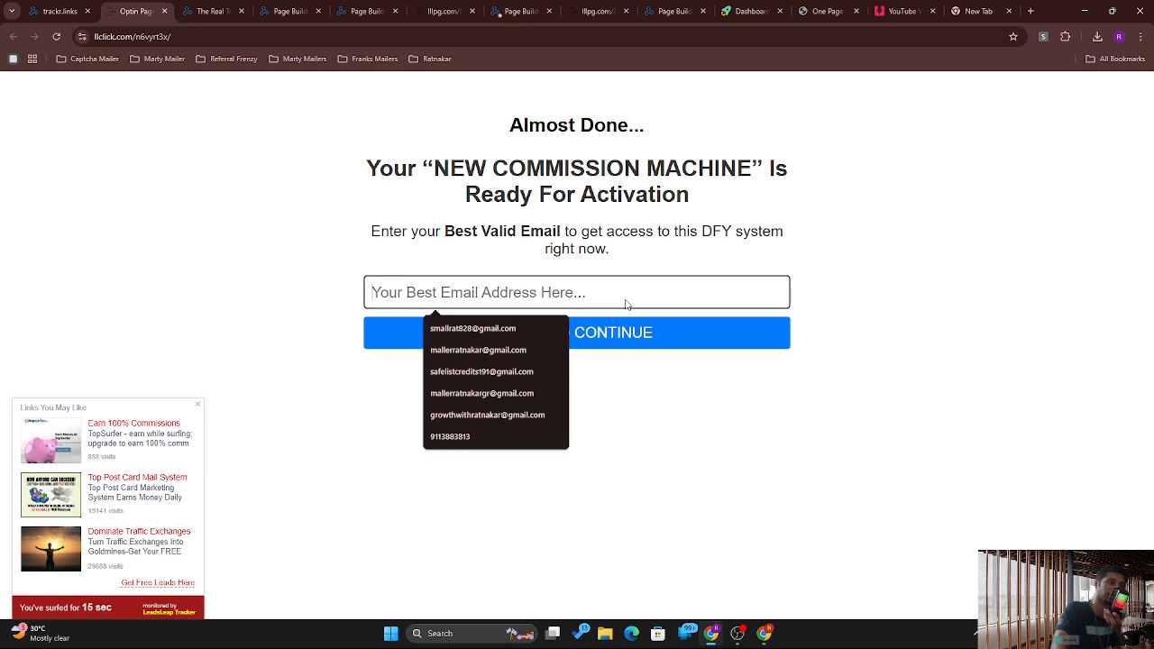
pyautogui.click(555, 373)
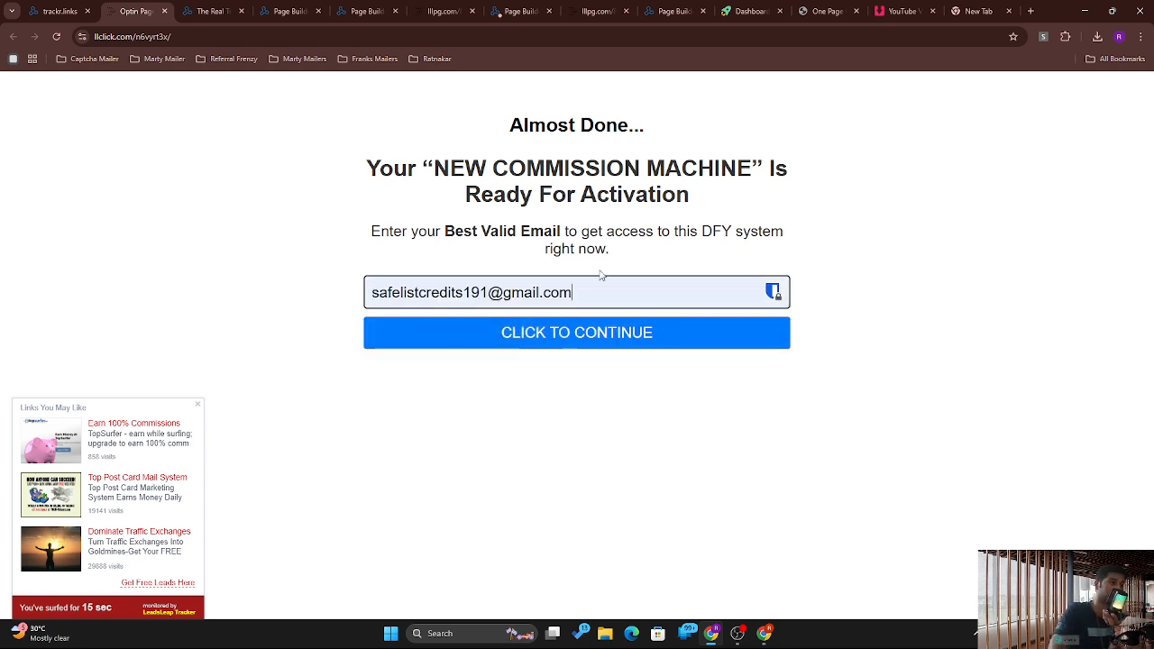
pyautogui.click(598, 333)
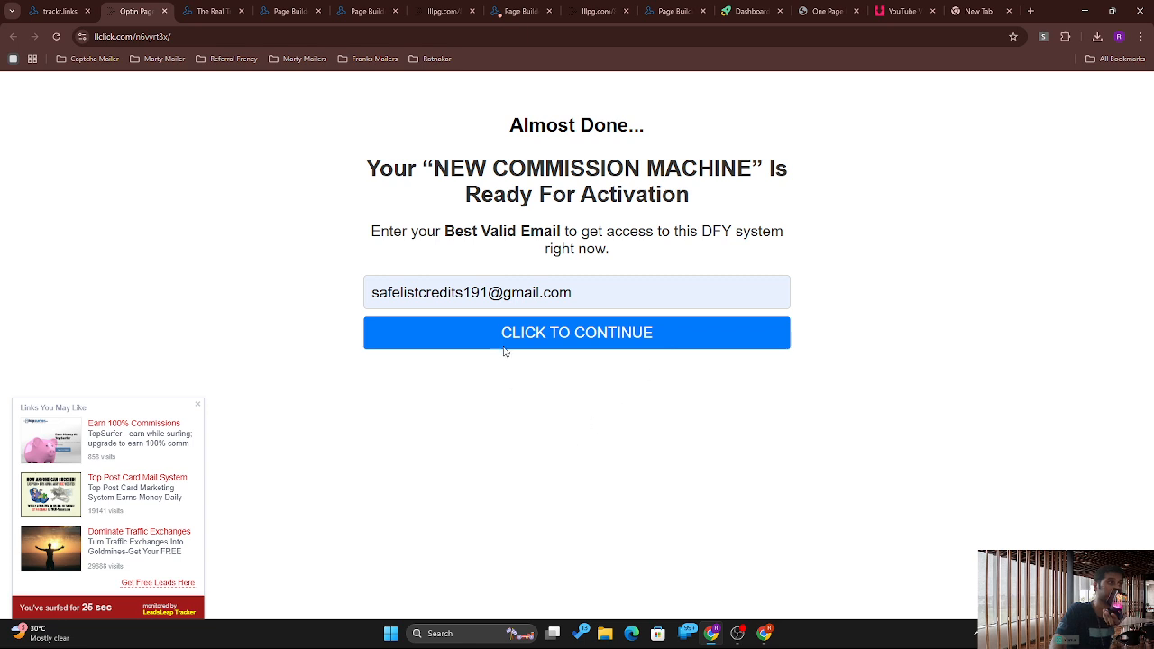
pyautogui.click(543, 334)
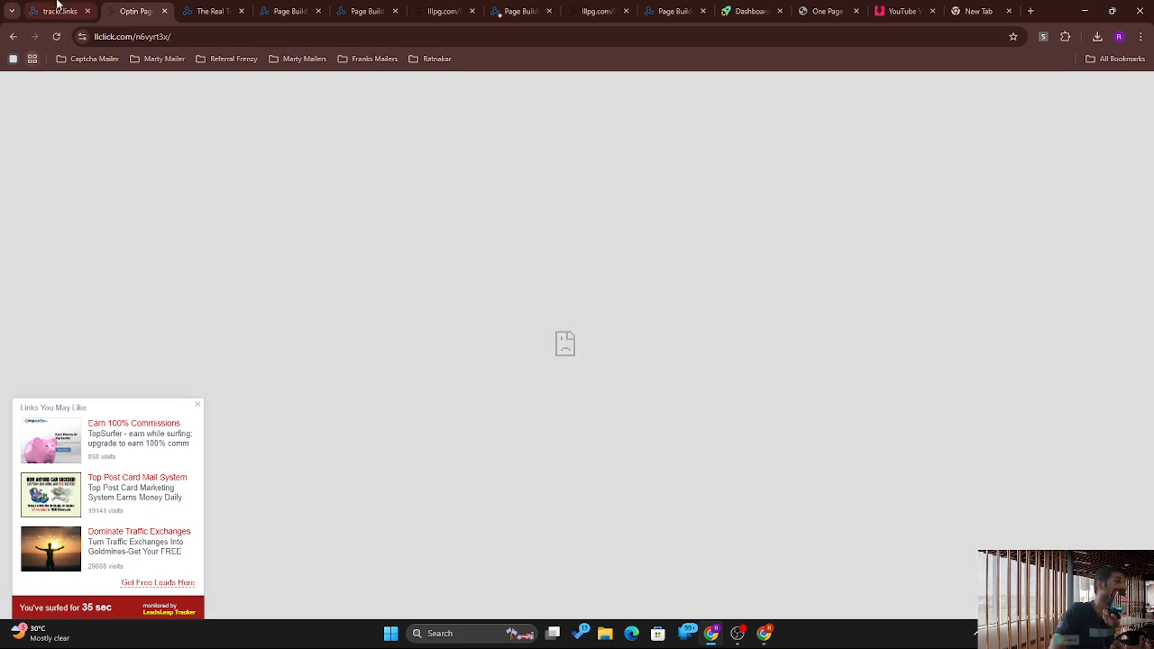
pyautogui.click(60, 7)
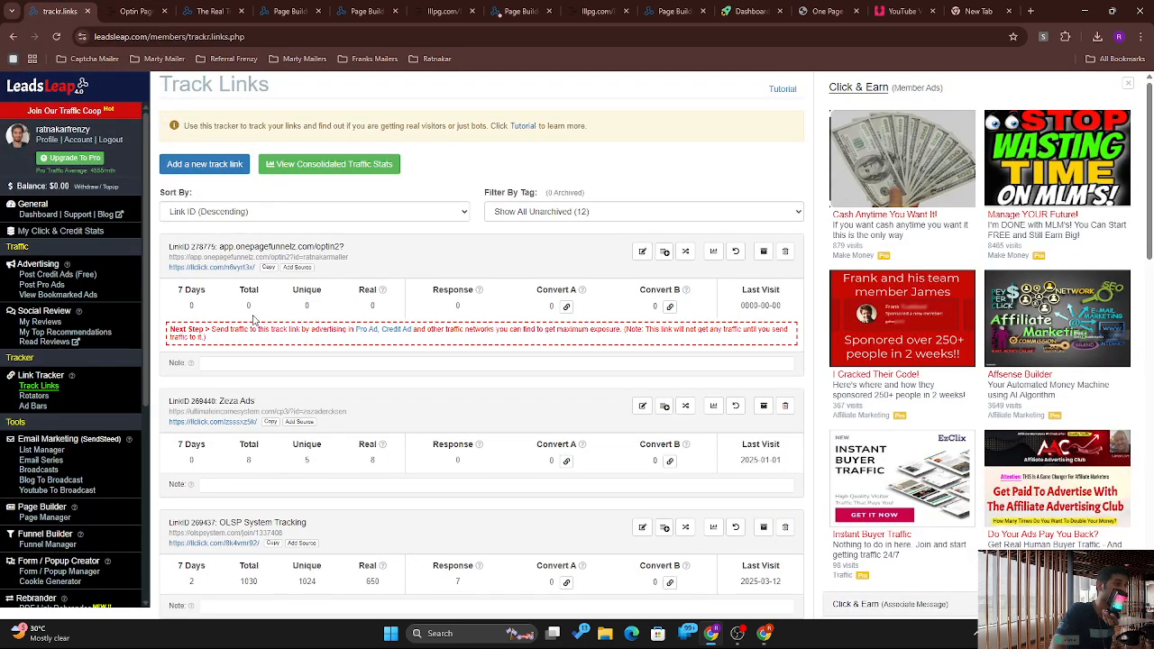
# Step: Edit the optin2 track link, tick Disable Cloaking, save it, and open its llclick.com link
pyautogui.click(644, 252)
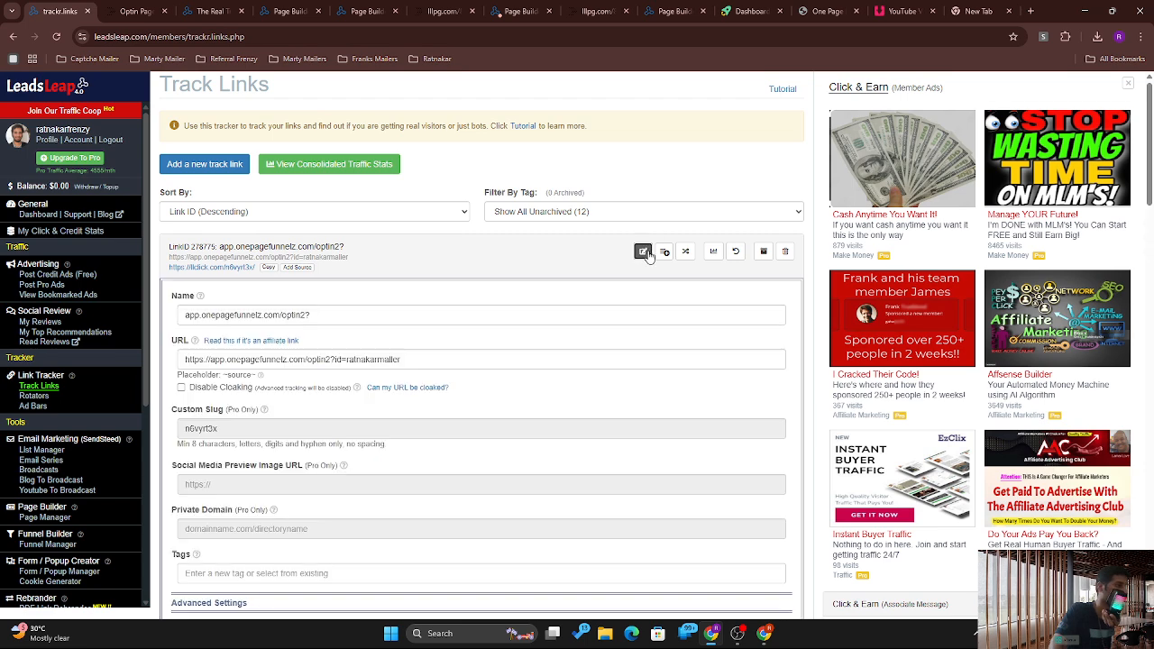
pyautogui.scroll(-4, 561, 226)
pyautogui.scroll(2, 561, 226)
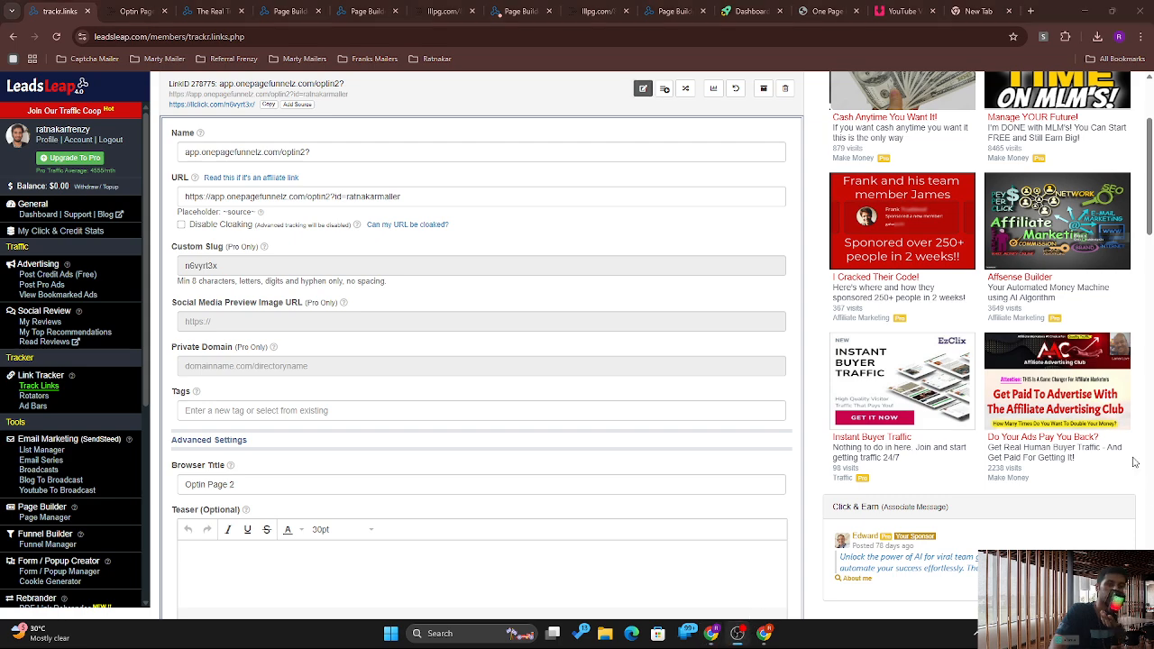
pyautogui.scroll(3, 1139, 503)
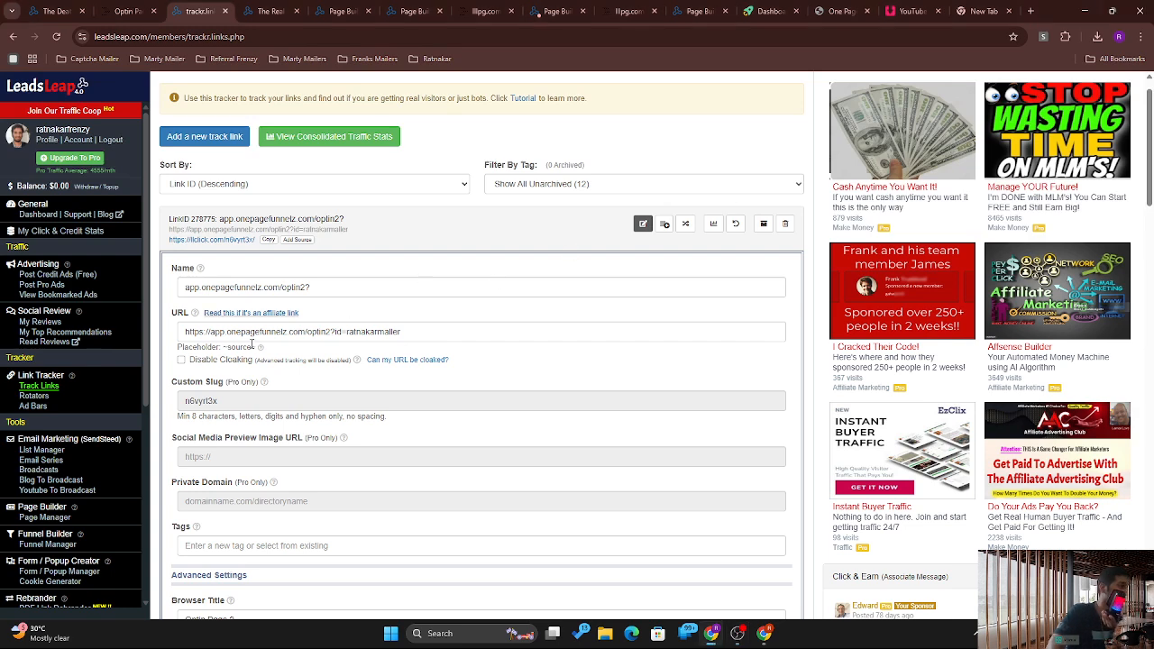
pyautogui.click(181, 360)
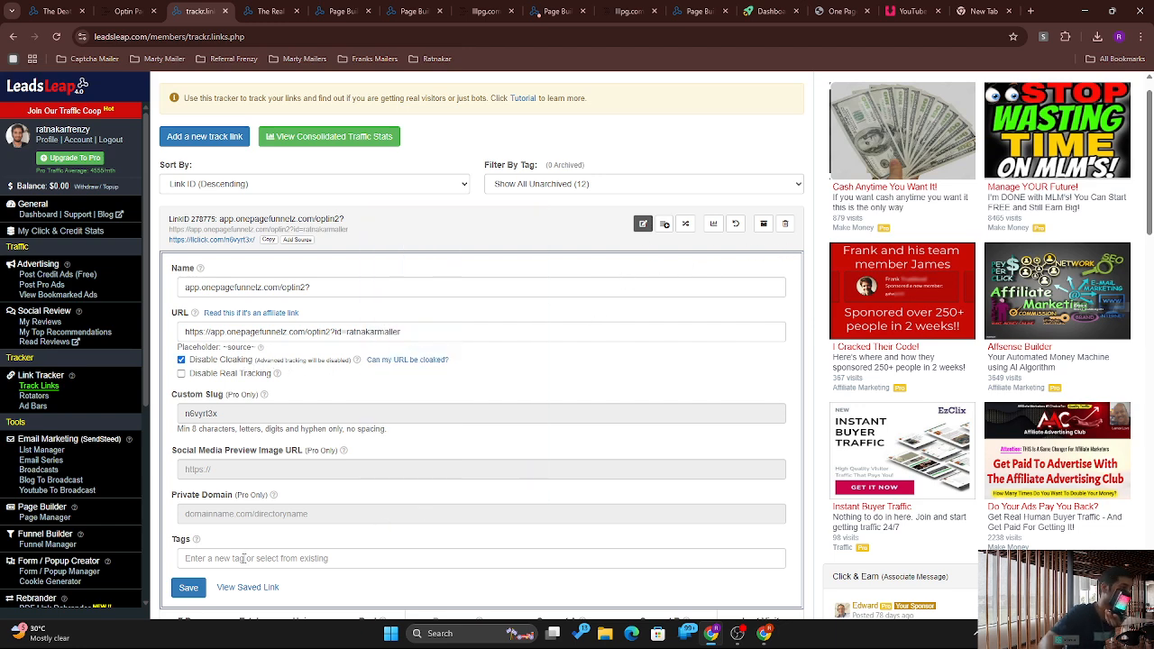
pyautogui.click(187, 588)
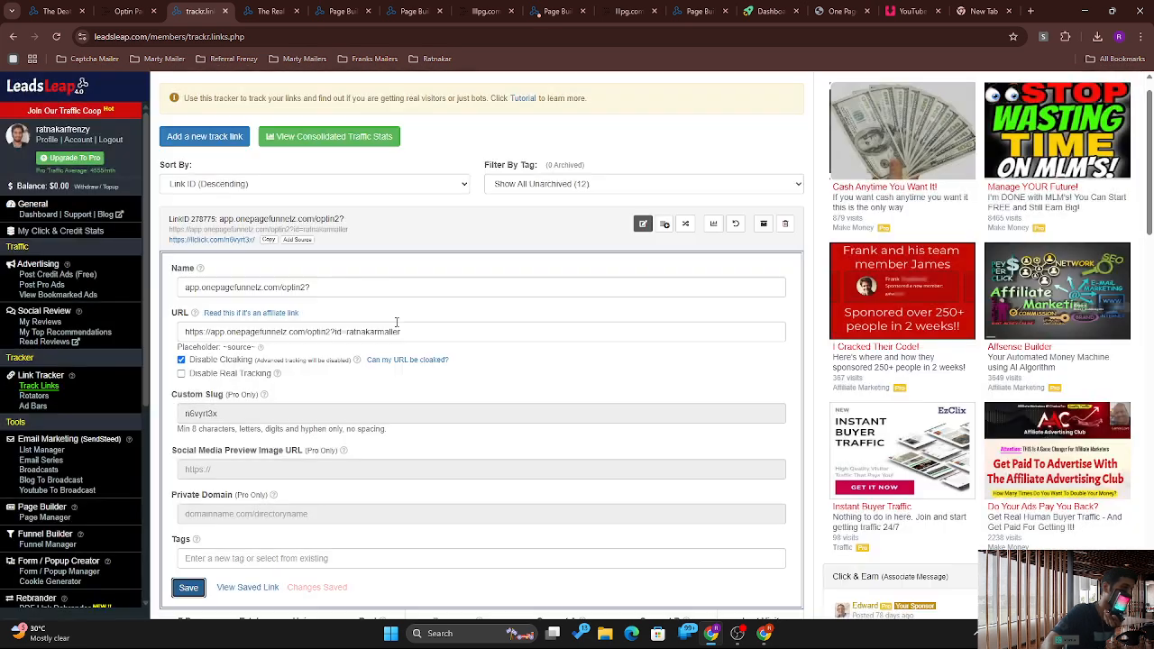
pyautogui.click(216, 239)
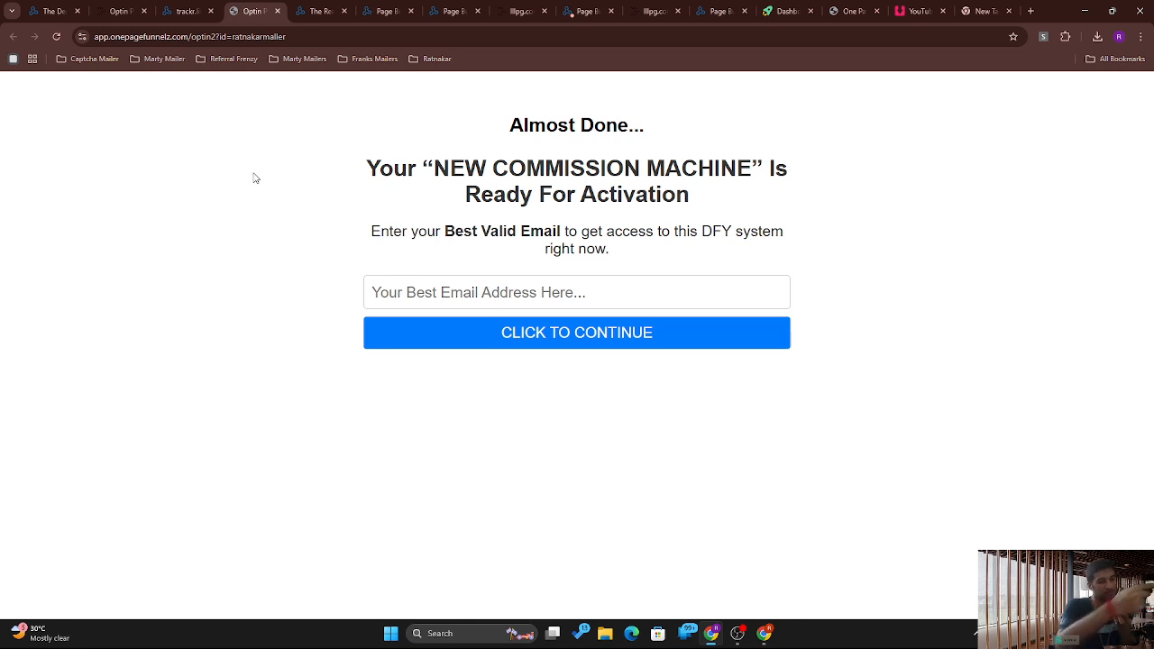
# Step: Check the opt-in page's direct URL in the address bar, then return to the Track Links tab
pyautogui.click(177, 36)
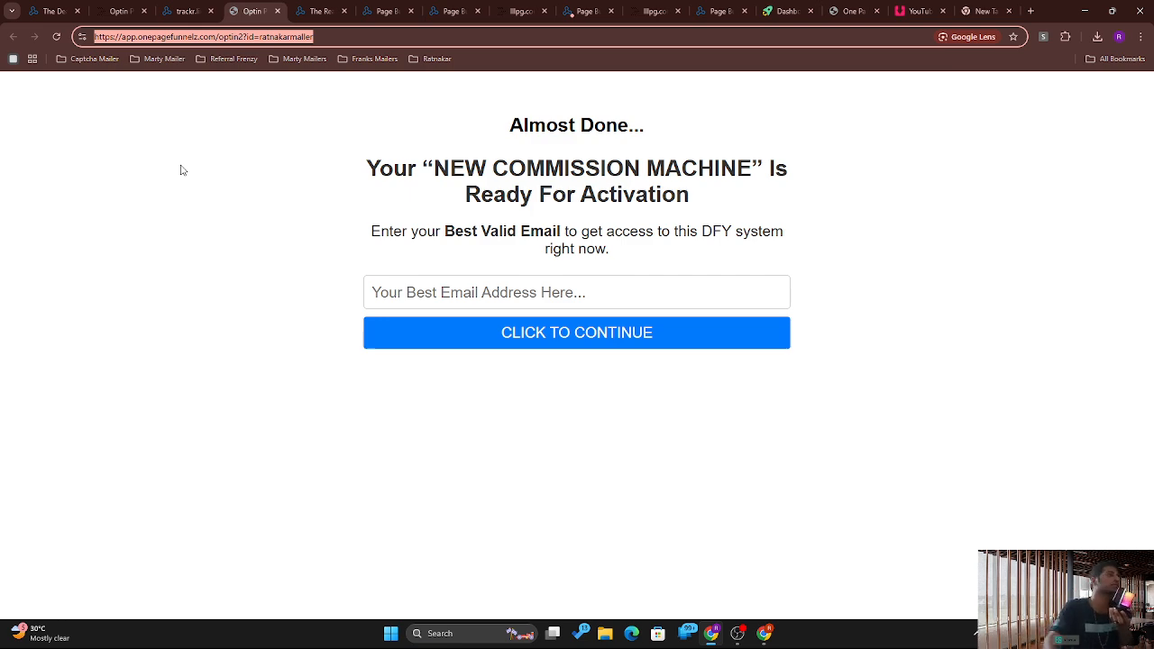
pyautogui.click(186, 11)
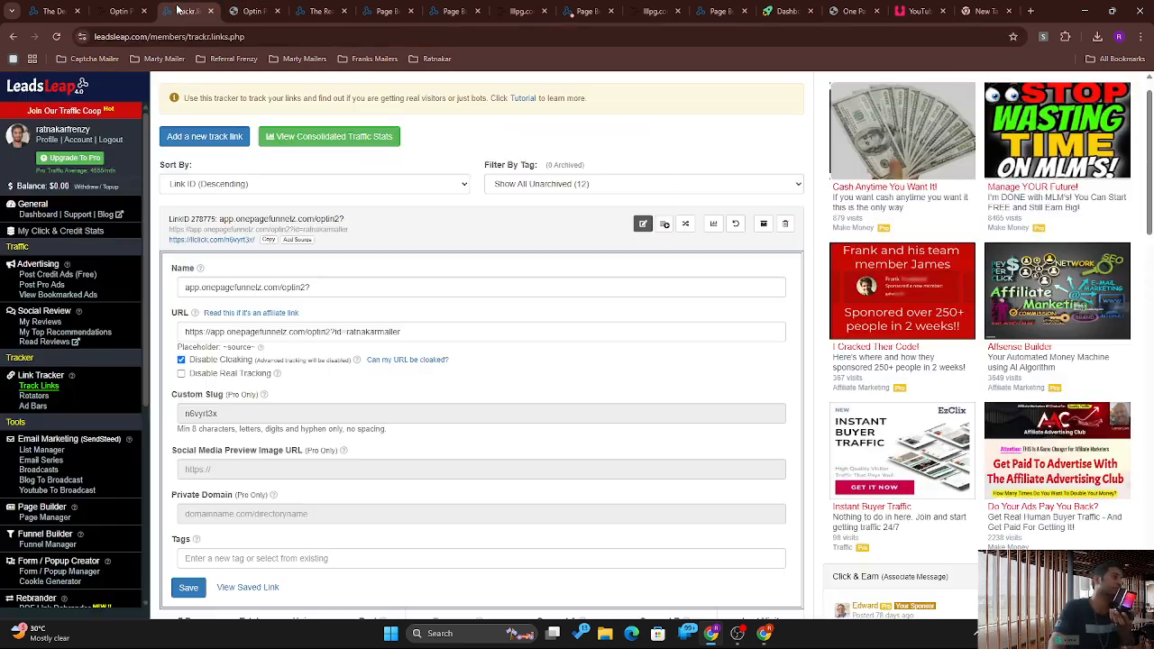
# Step: Untick Disable Cloaking on the optin2 track link and save the setting
pyautogui.click(181, 360)
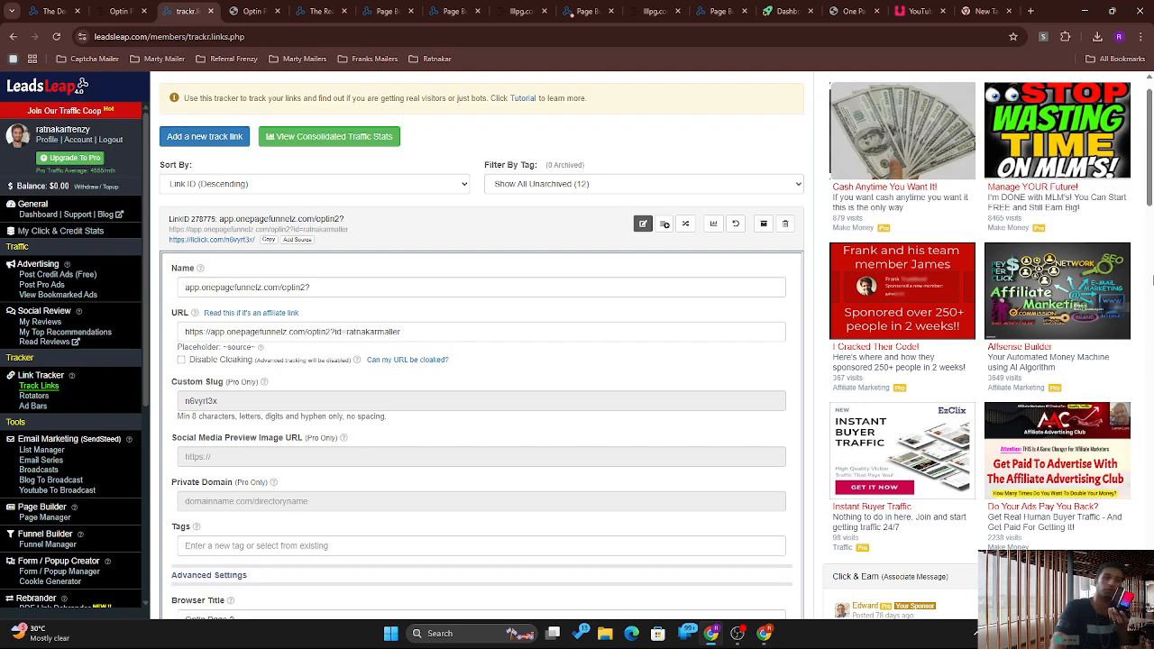
pyautogui.moveTo(1150, 192); pyautogui.dragTo(1150, 323)
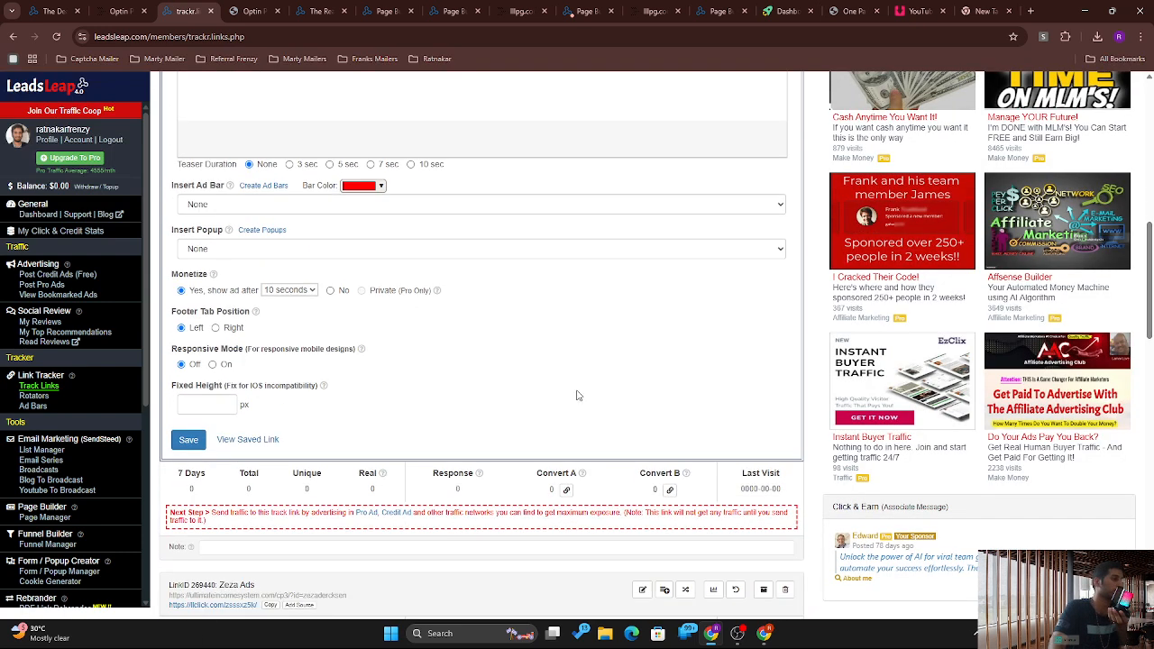
pyautogui.click(190, 439)
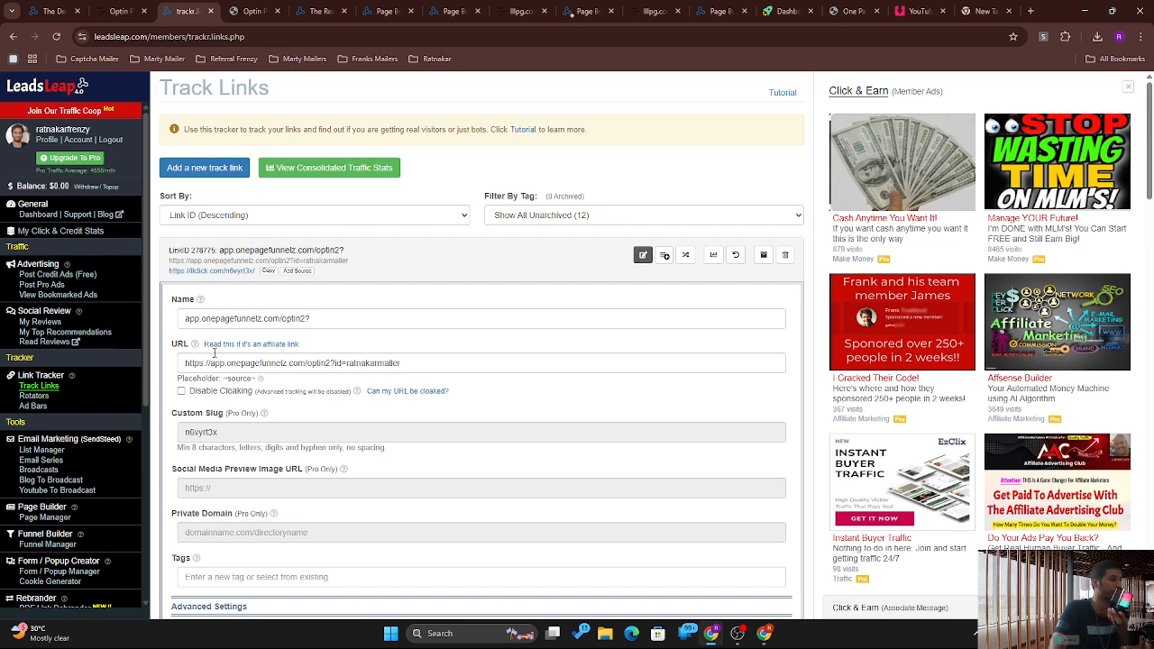
# Step: Open the optin2 tracking link to test it and check its short-link address
pyautogui.click(200, 270)
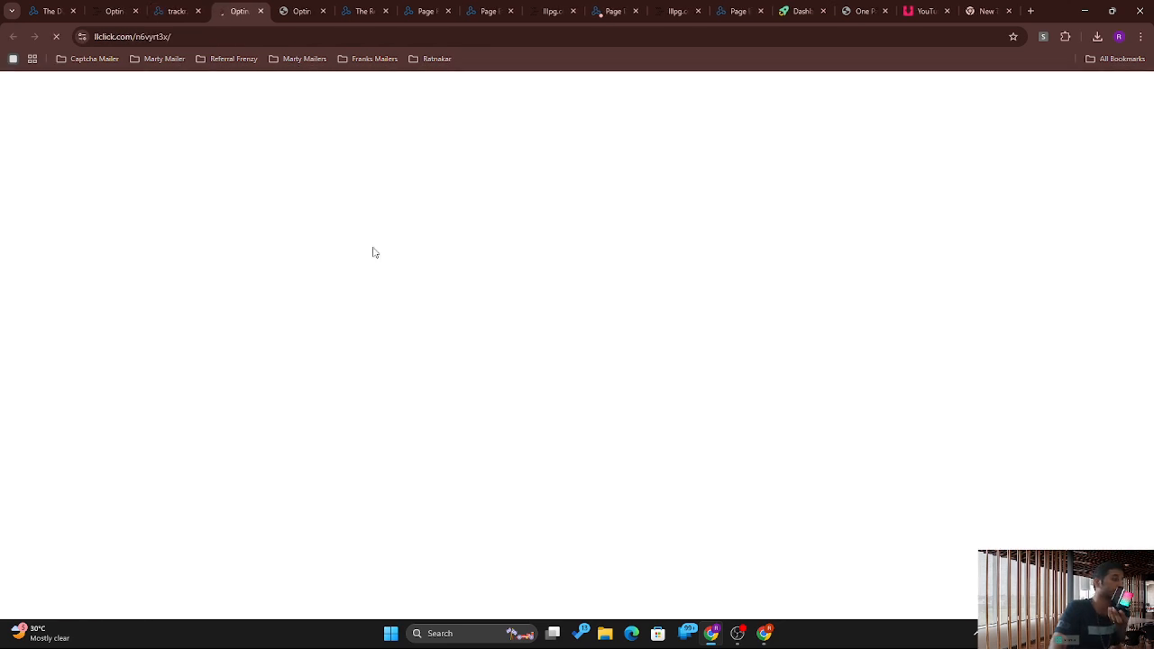
pyautogui.click(141, 37)
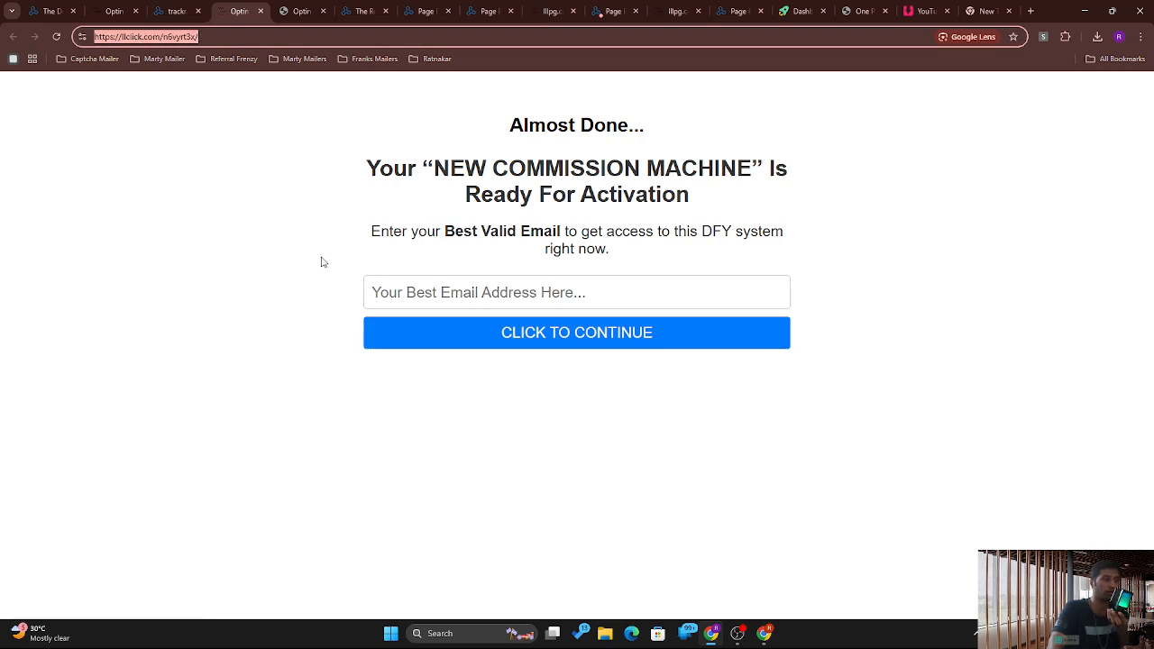
pyautogui.click(276, 7)
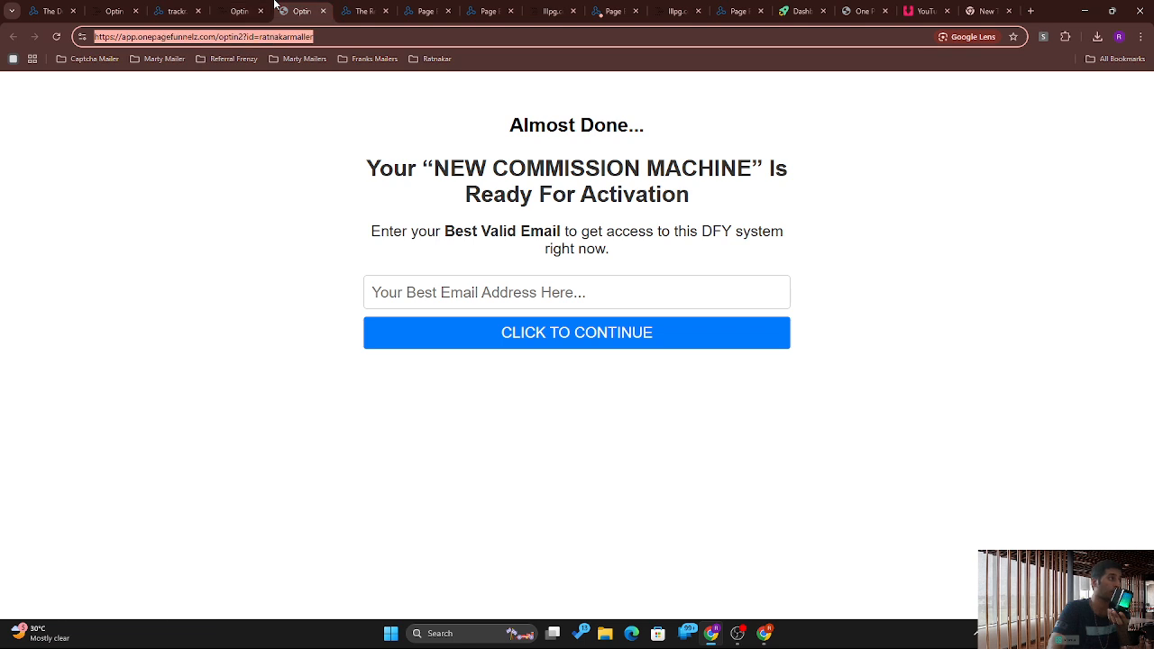
# Step: Submit a saved email on the opt-in form and scroll the One Page Funnel sales page
pyautogui.click(400, 156)
pyautogui.click(487, 291)
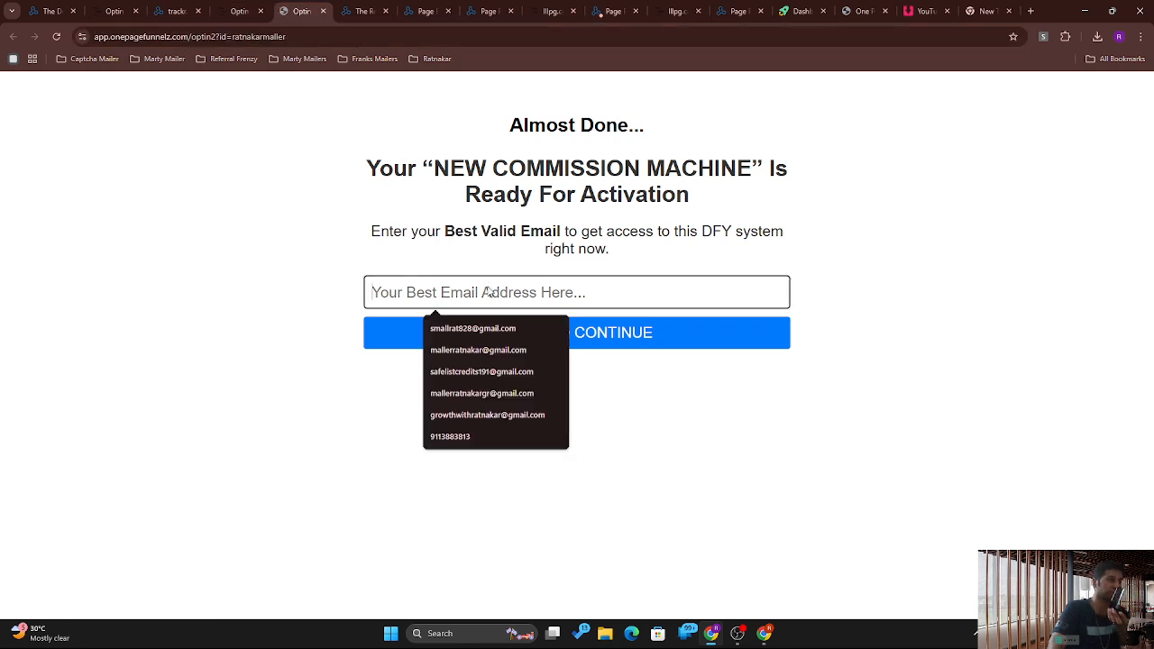
pyautogui.click(478, 371)
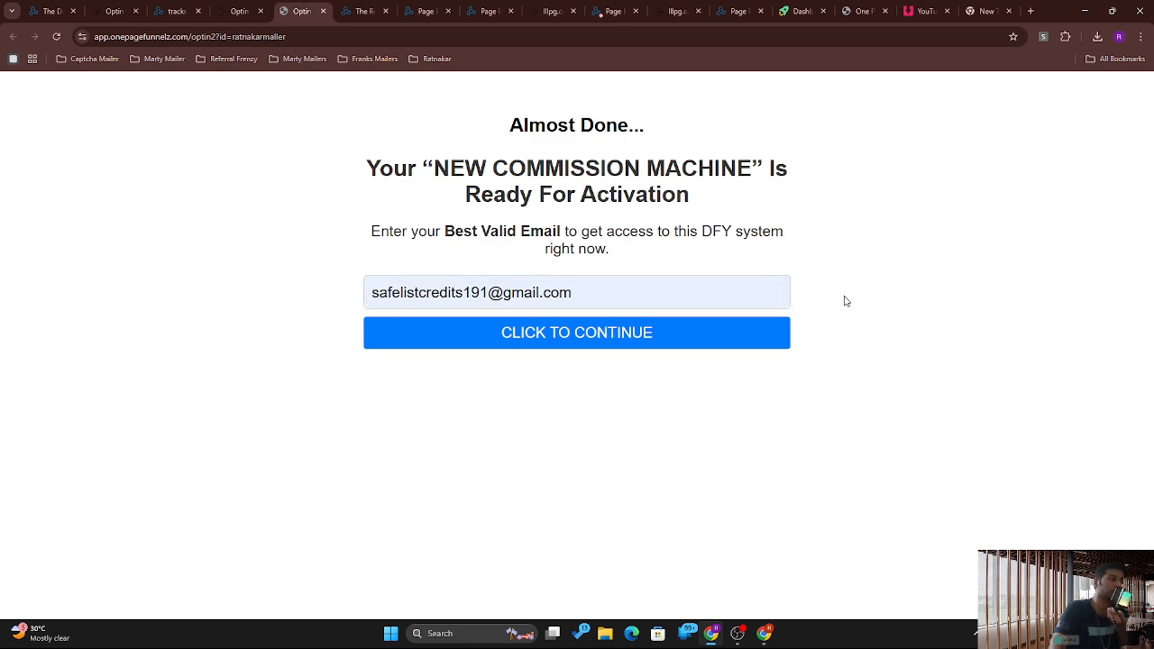
pyautogui.click(570, 335)
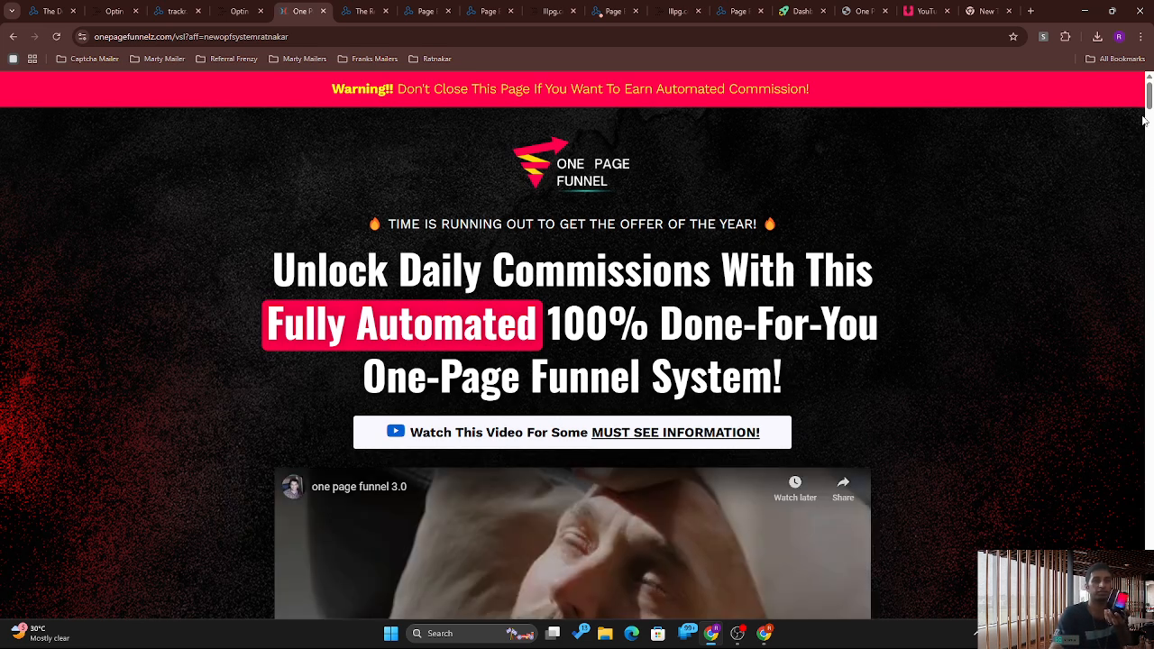
pyautogui.moveTo(1149, 106)
pyautogui.mouseDown()
pyautogui.moveTo(1151, 273)
pyautogui.moveTo(1149, 85)
pyautogui.mouseUp()
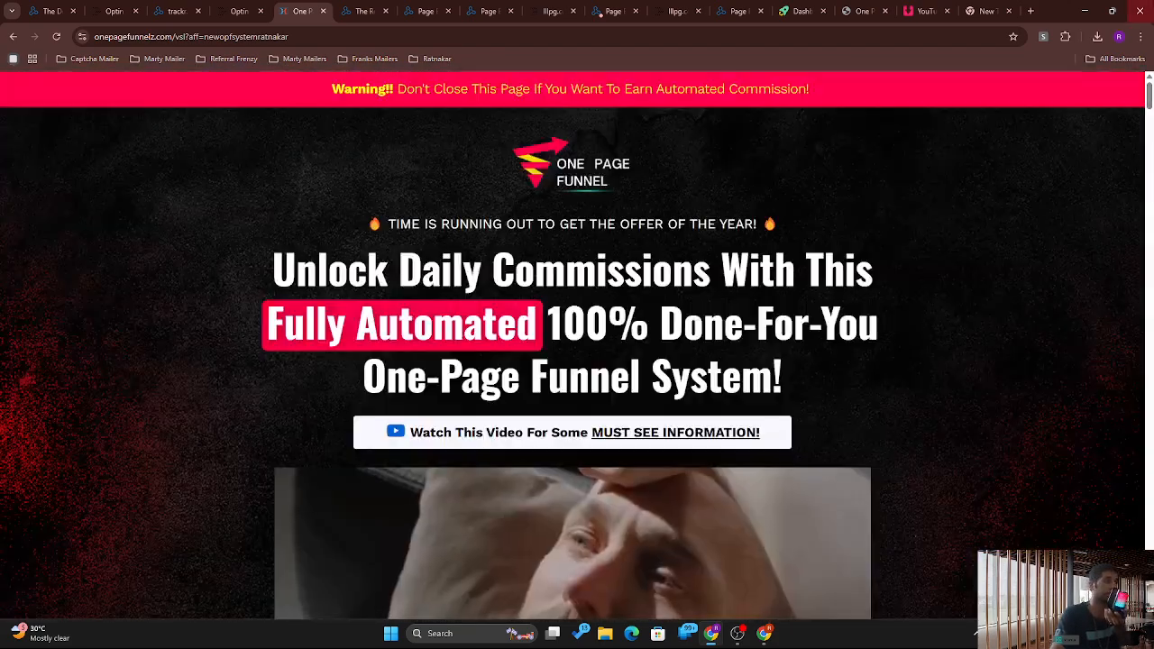
pyautogui.click(239, 10)
# Step: Submit a saved email on the llclick-loaded opt-in page, which ends in a refused-to-connect error
pyautogui.click(176, 11)
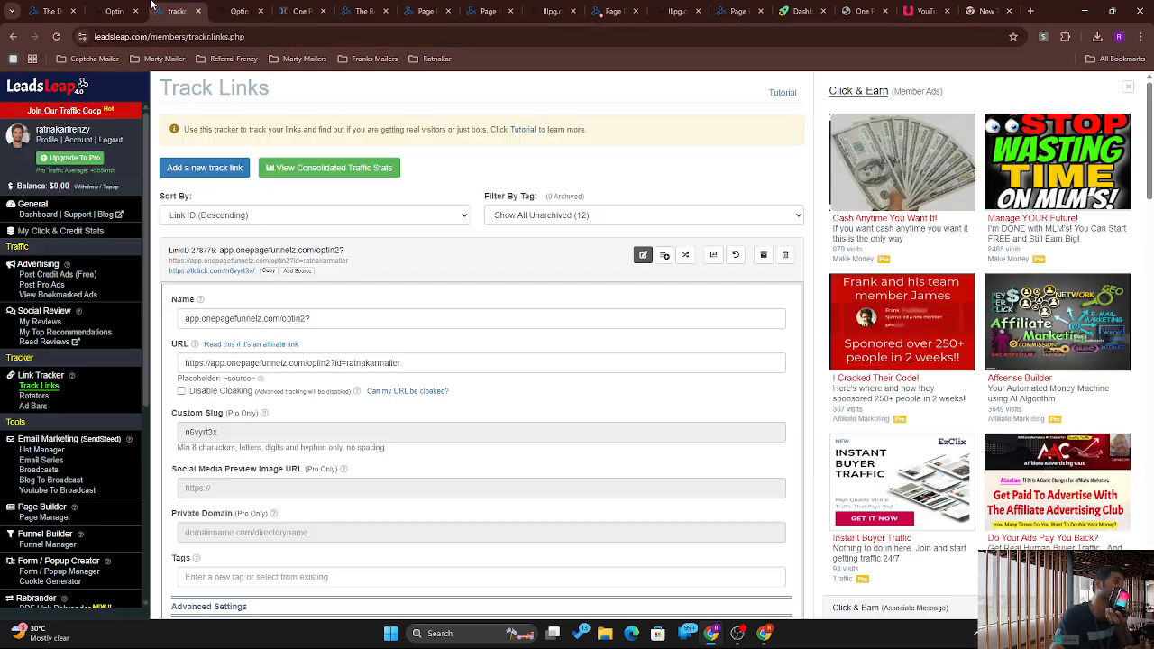
pyautogui.click(239, 11)
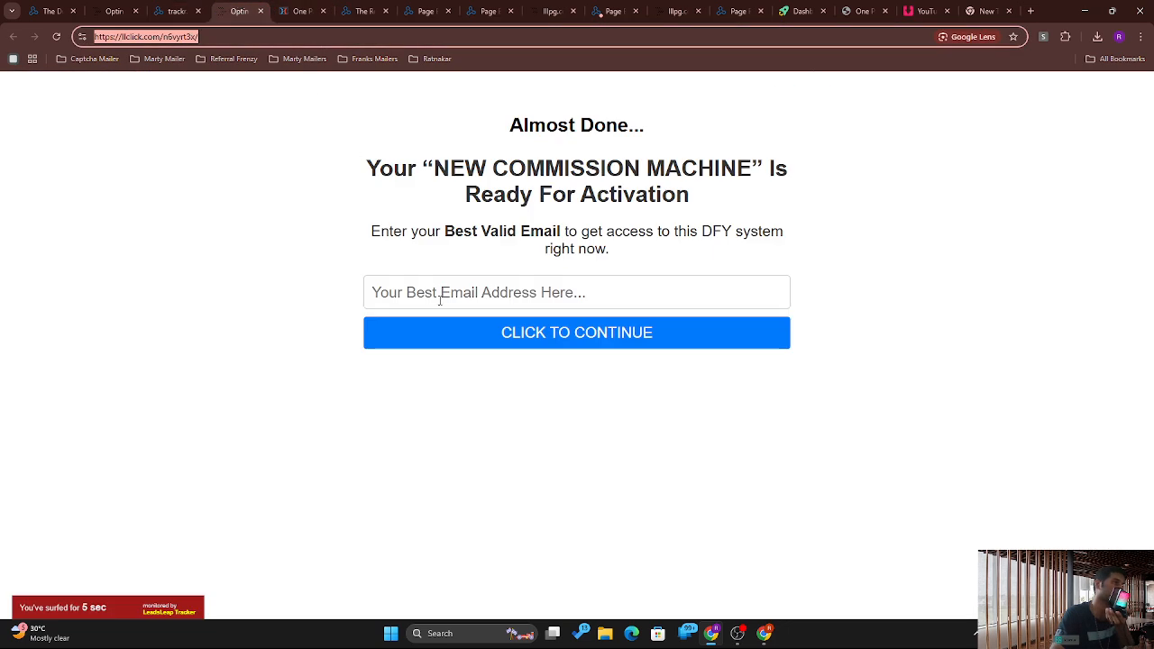
pyautogui.click(486, 287)
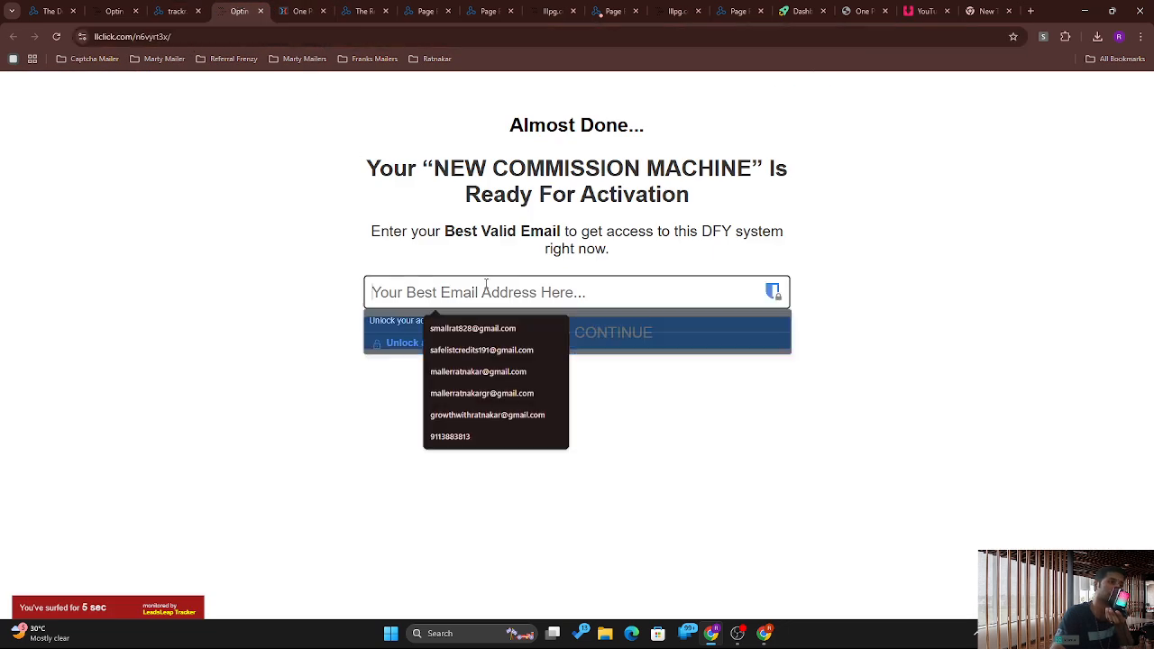
pyautogui.click(483, 416)
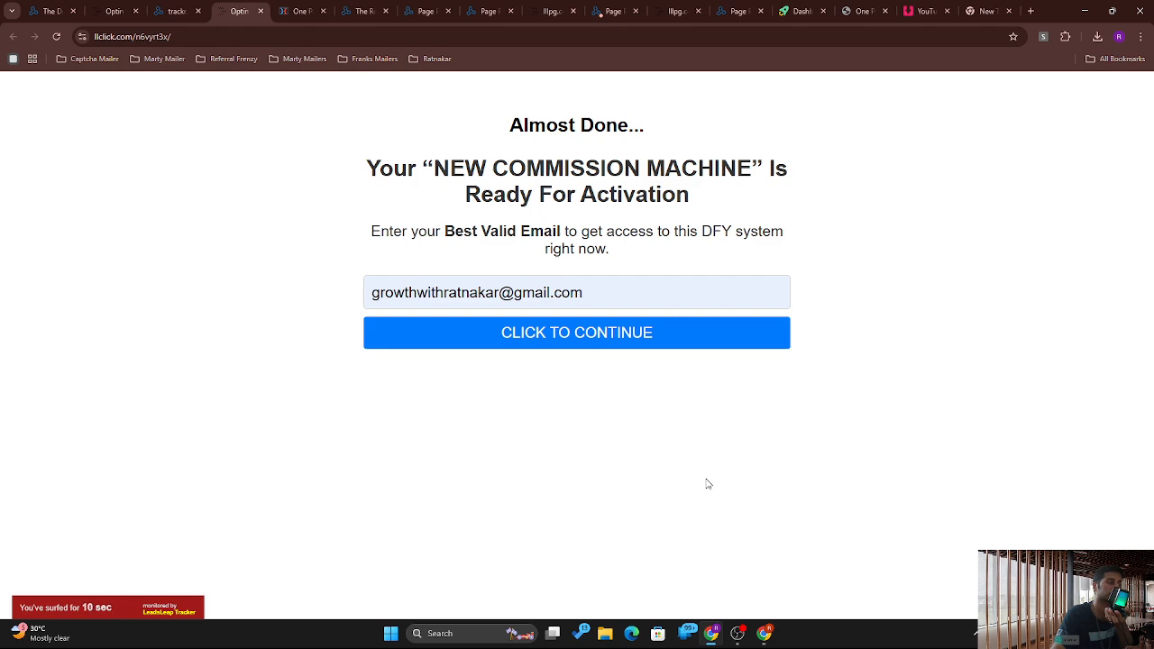
pyautogui.click(550, 333)
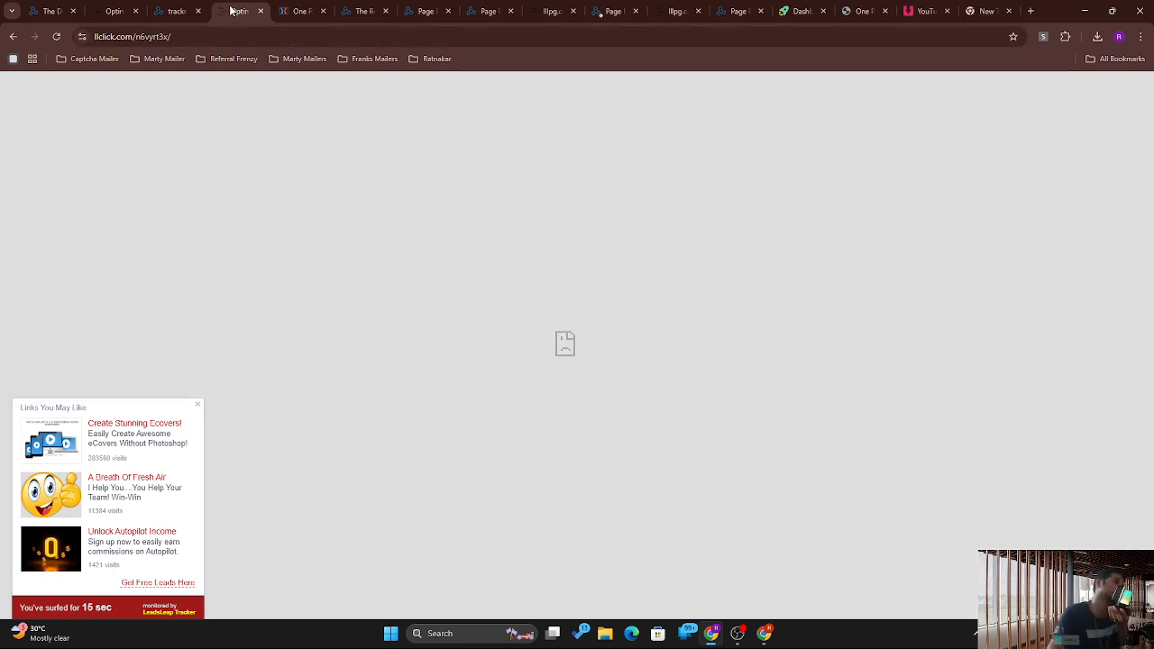
pyautogui.click(184, 10)
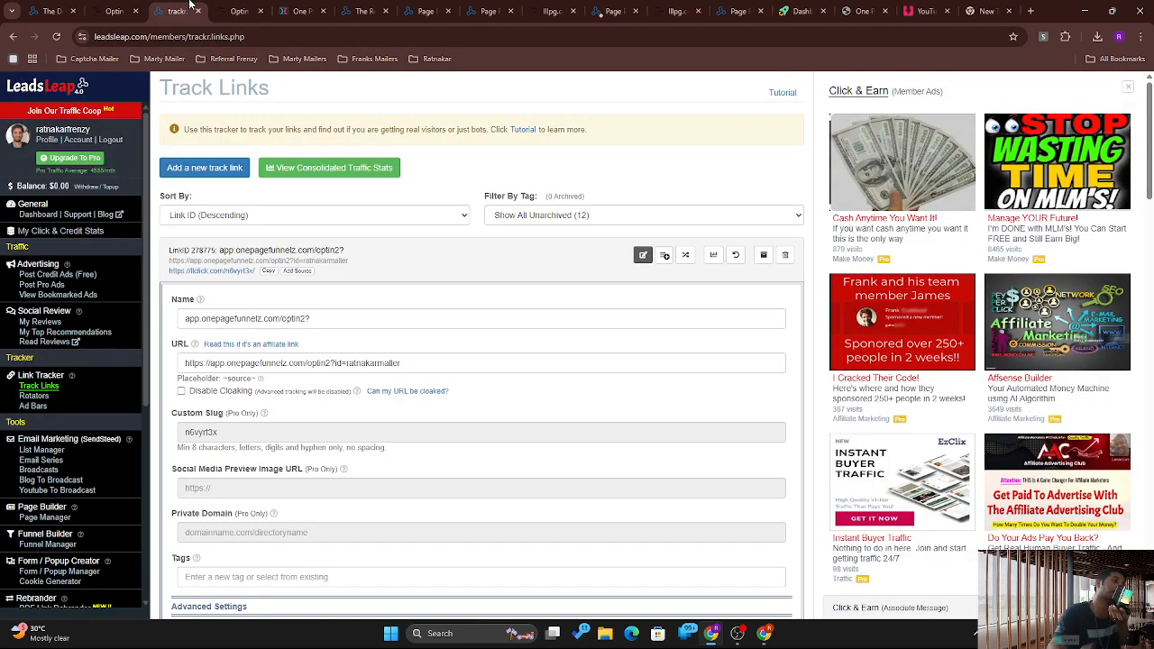
# Step: Tick Disable Cloaking on the optin2 link, save it, and go to Link Rotators
pyautogui.click(182, 391)
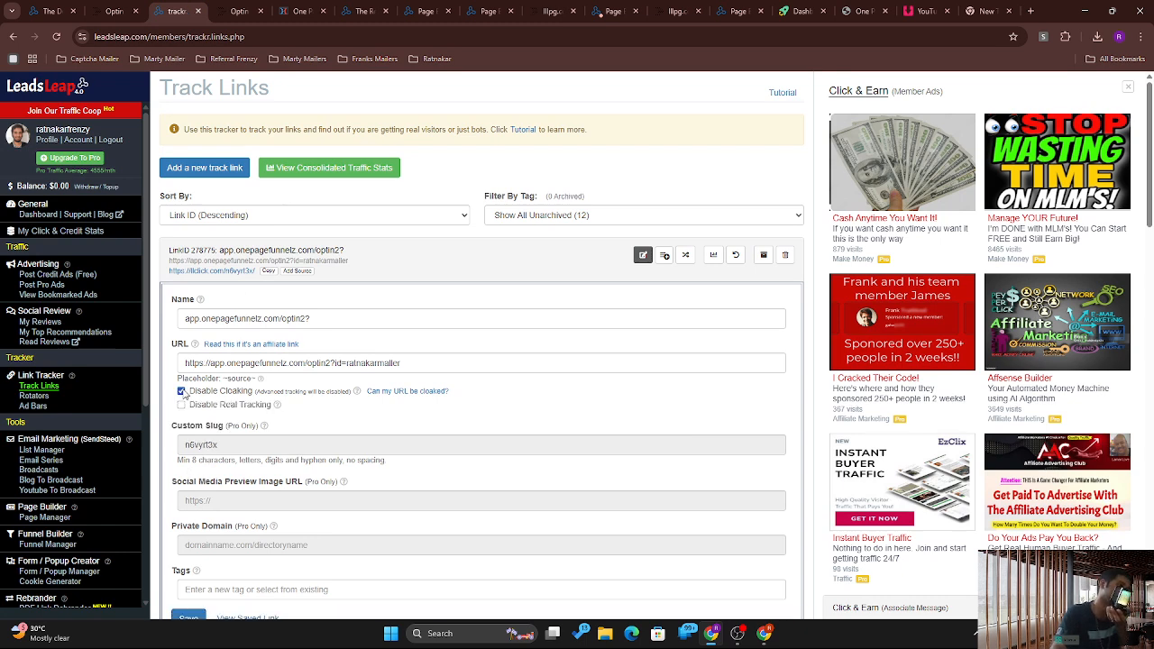
pyautogui.click(191, 617)
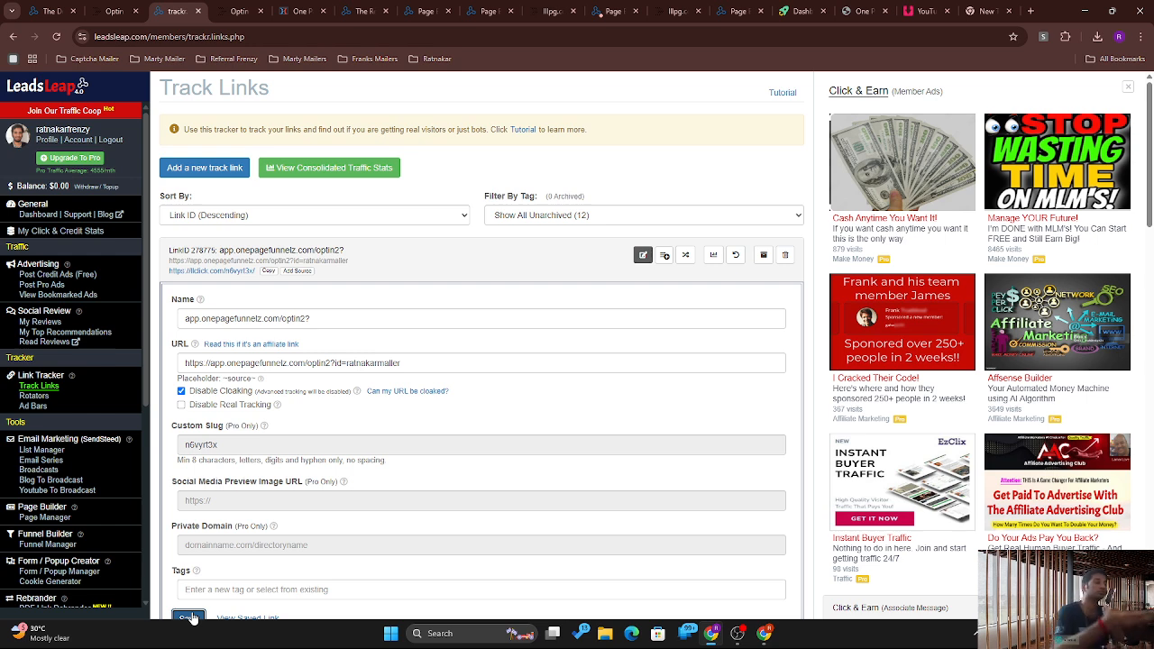
pyautogui.moveTo(1151, 203); pyautogui.dragTo(1150, 275)
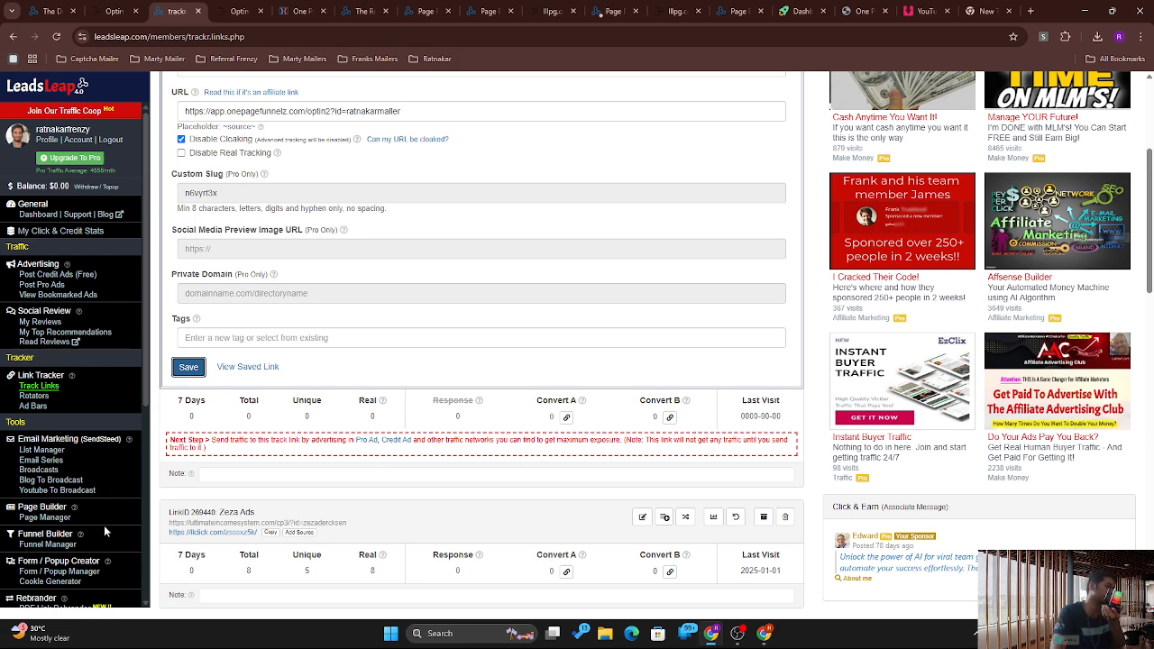
pyautogui.click(34, 396)
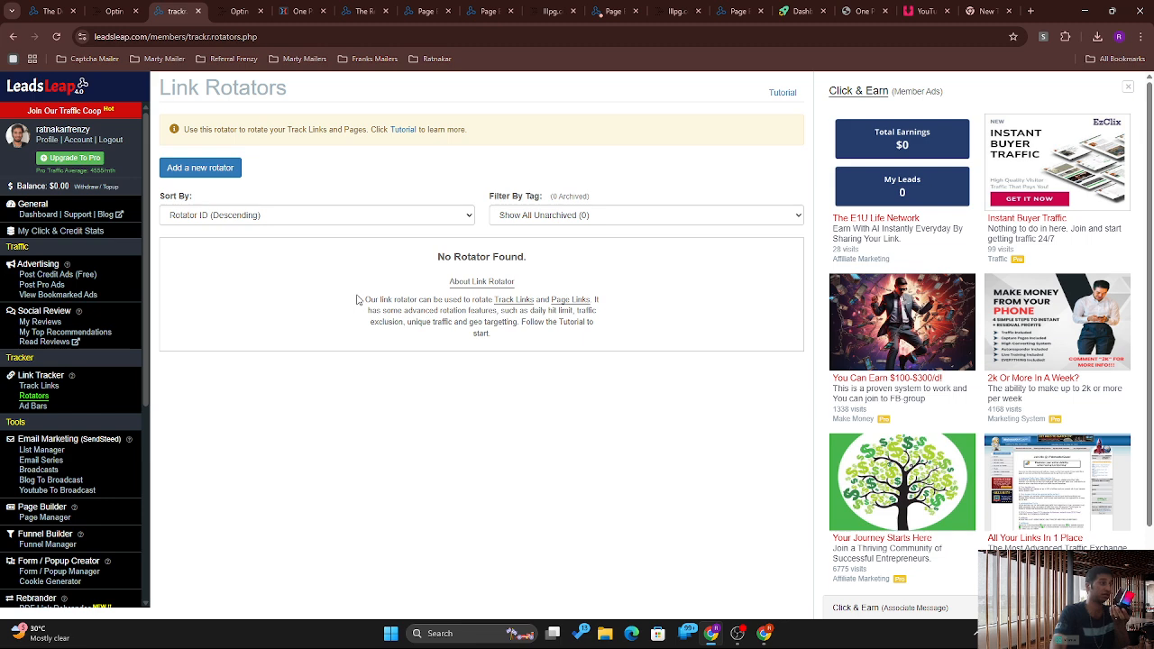
# Step: Add a new rotator (RotatorID 43713, 'New Rotator') and bring up its Add page links list
pyautogui.click(217, 167)
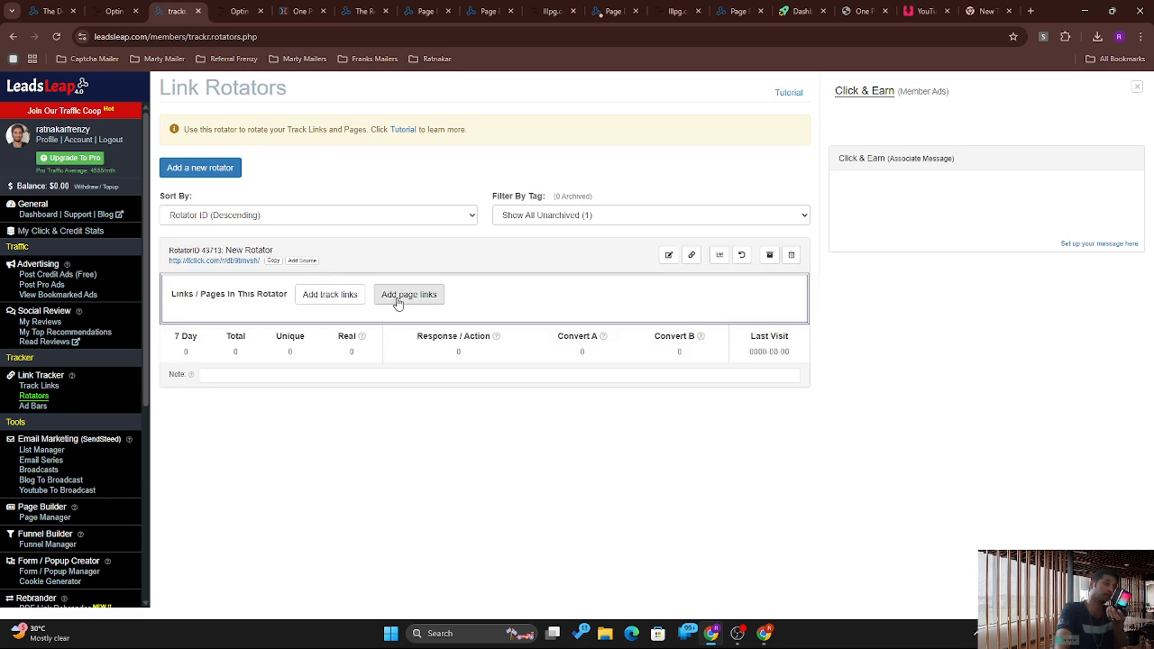
pyautogui.click(330, 298)
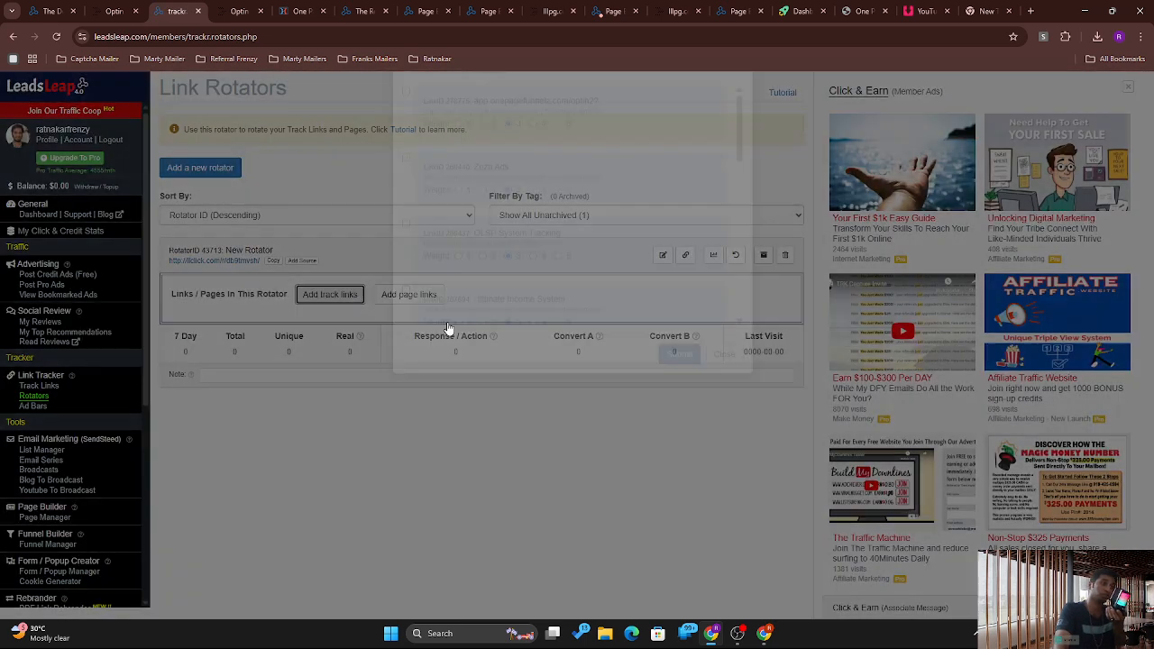
pyautogui.click(784, 284)
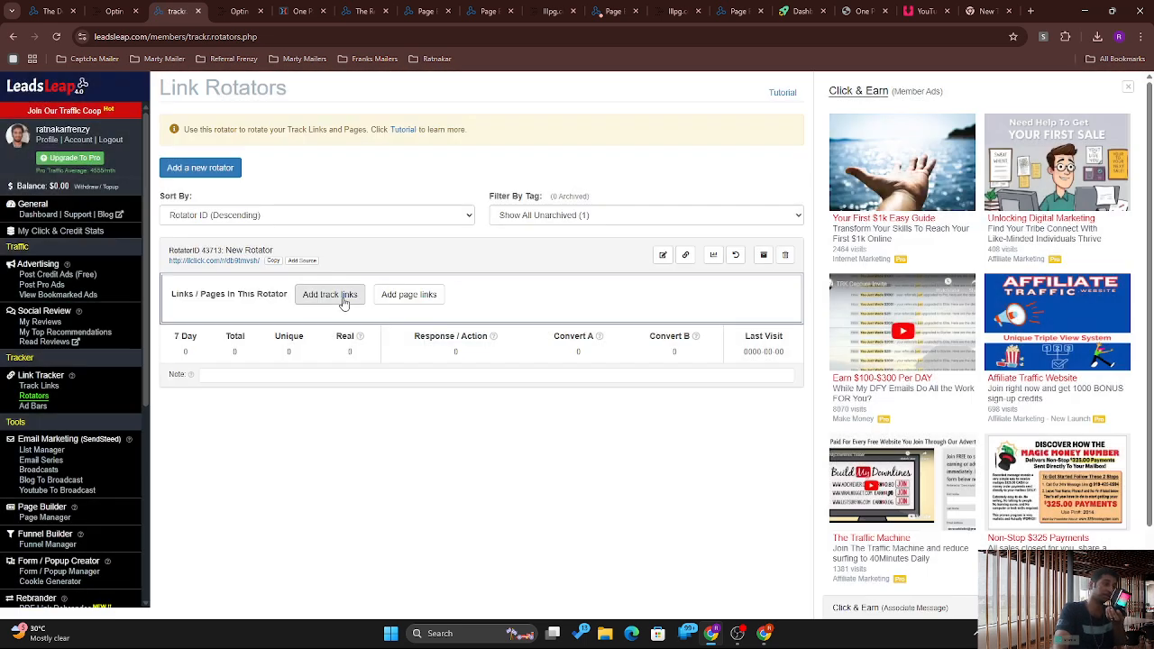
pyautogui.click(407, 299)
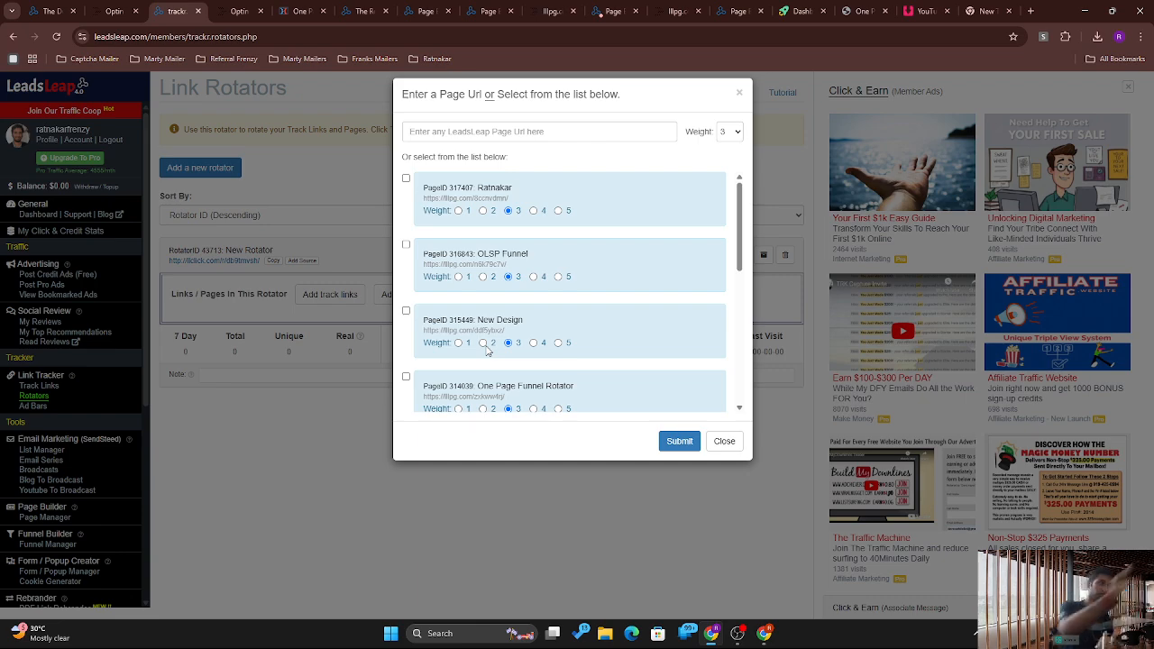
# Step: Add optin2, Zeza Ads, OLSP System Tracking and Ultimate Income System links to rotator 43713 at weight 3
pyautogui.click(662, 514)
pyautogui.click(330, 295)
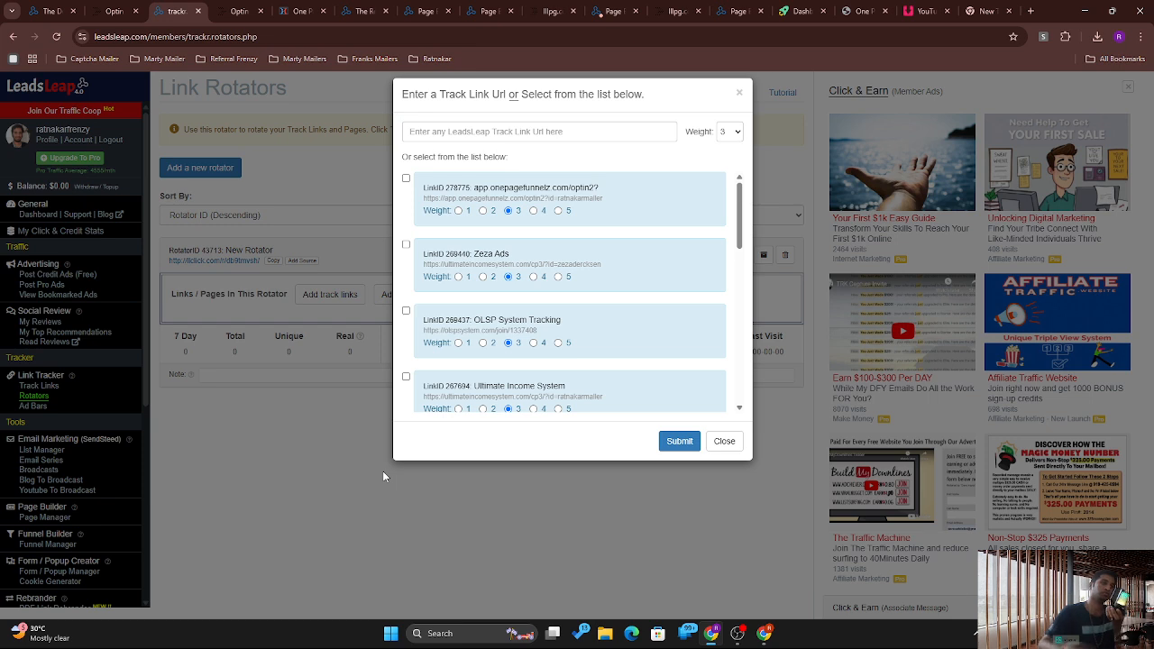
pyautogui.click(405, 179)
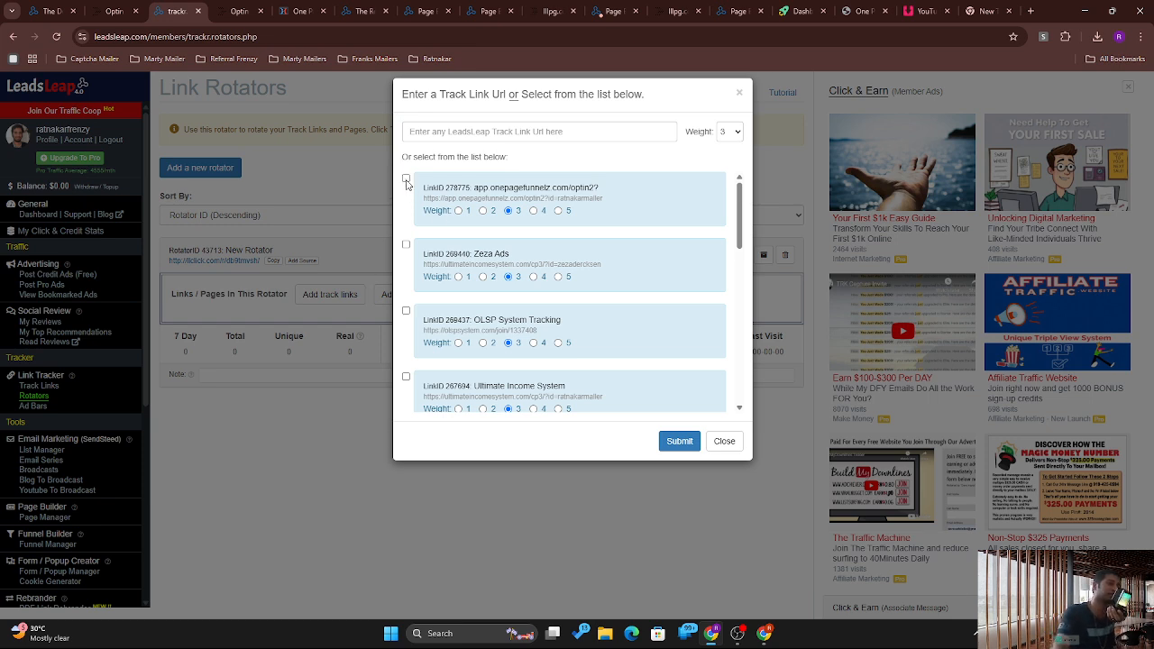
pyautogui.click(406, 245)
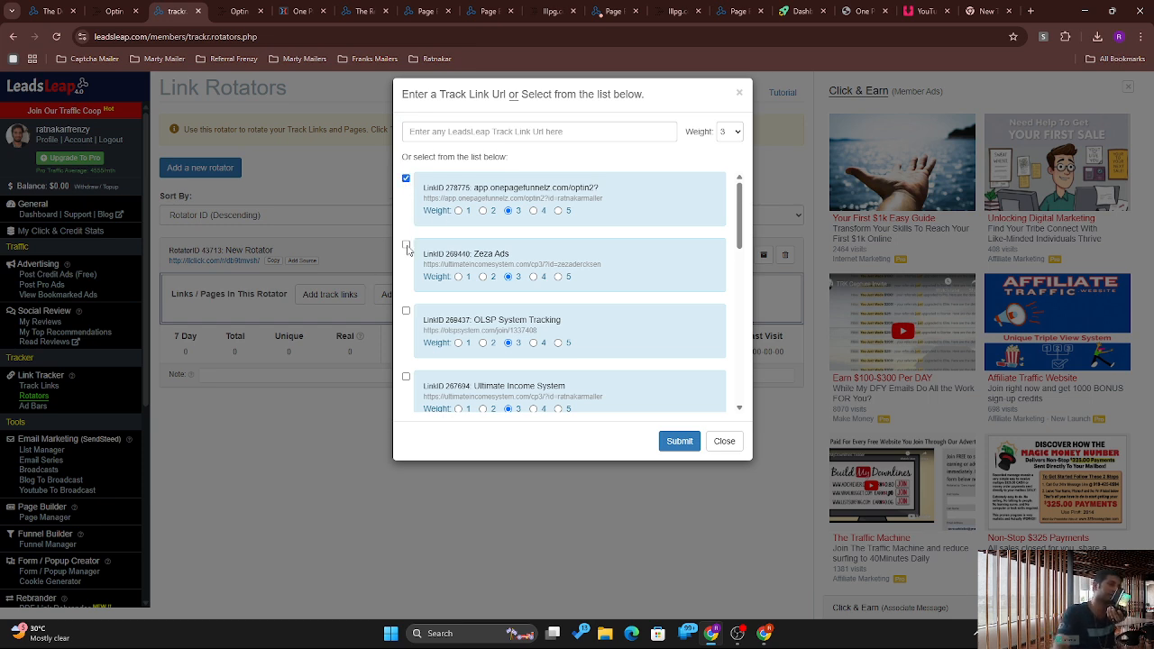
pyautogui.click(406, 310)
pyautogui.click(405, 376)
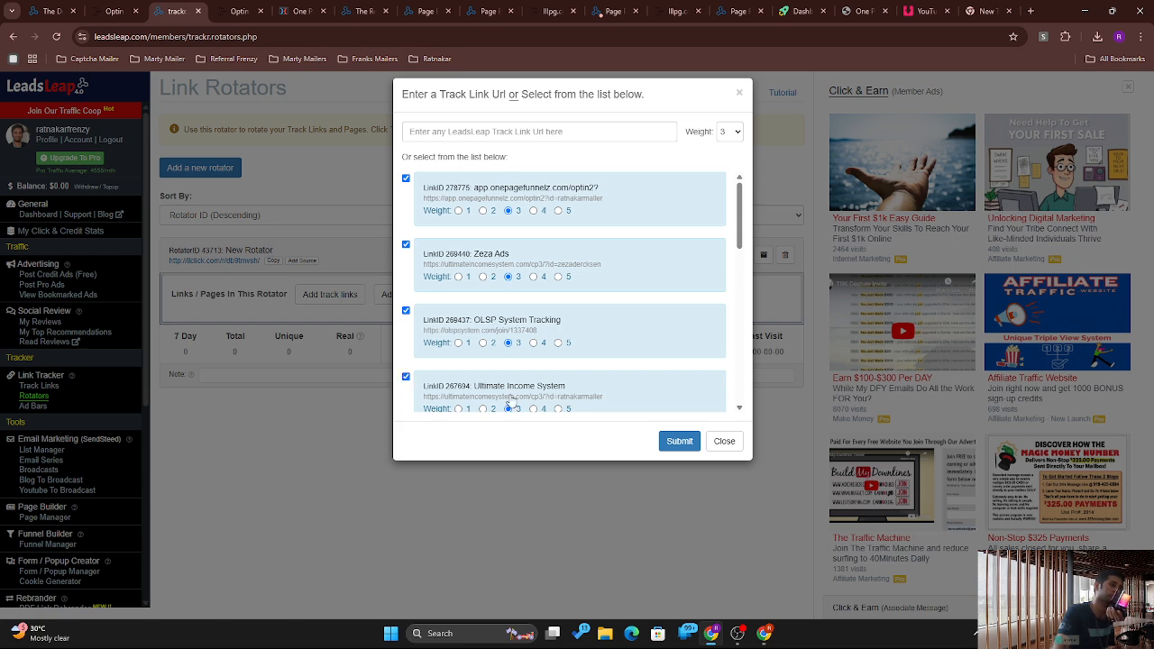
pyautogui.click(679, 441)
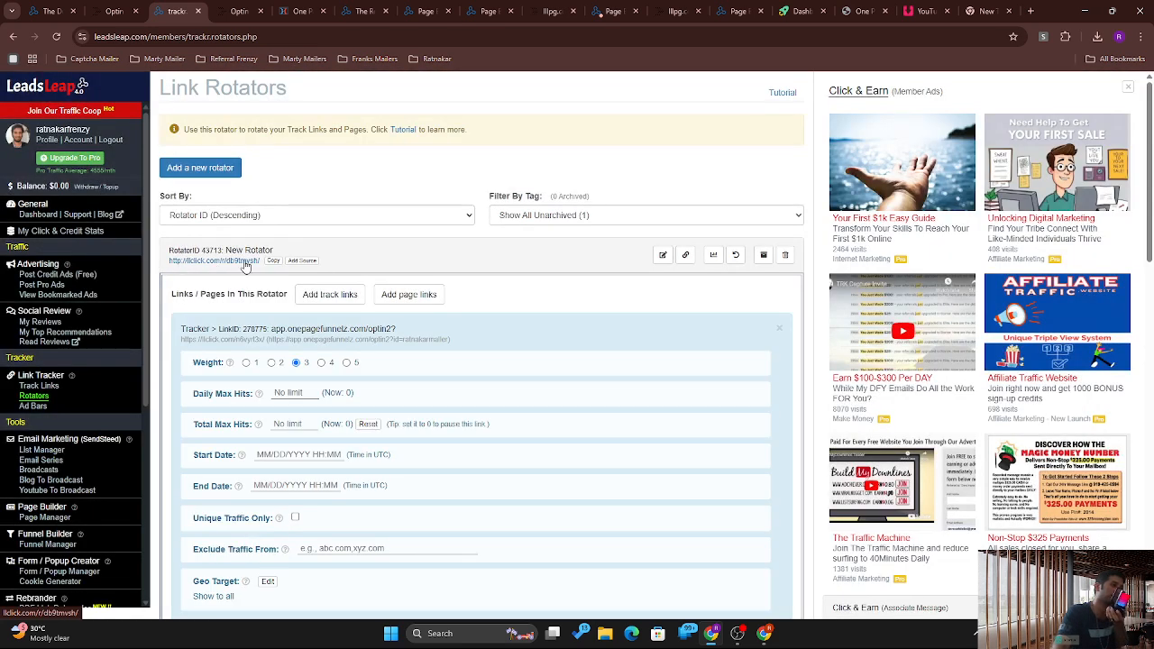
pyautogui.scroll(5, 222, 270)
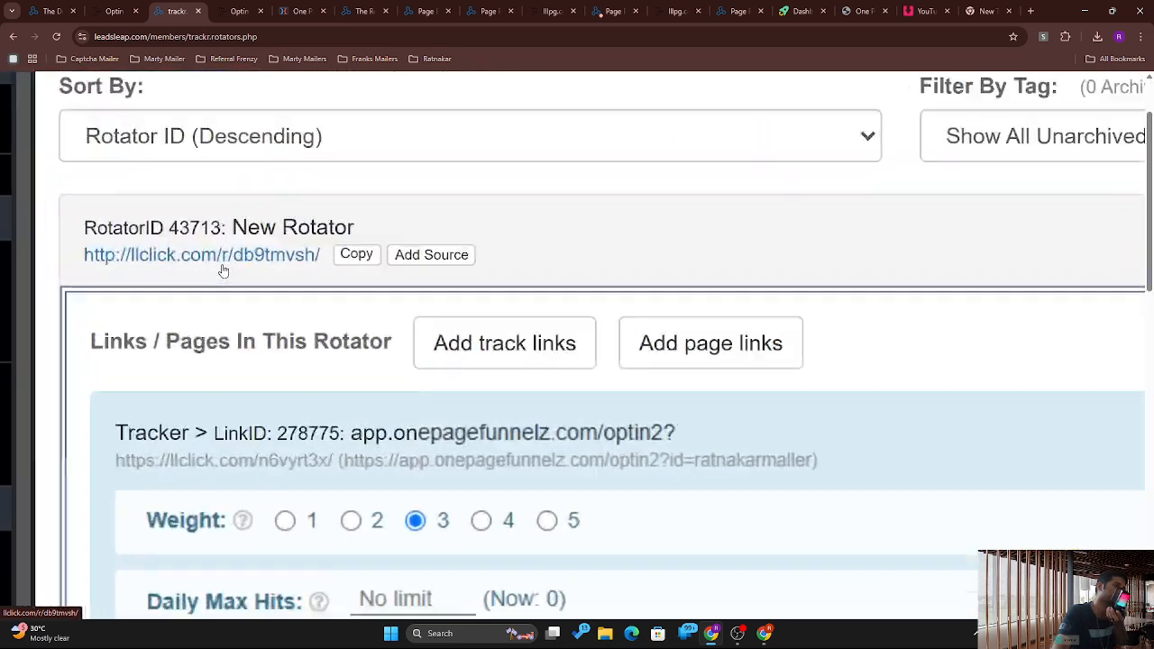
pyautogui.scroll(2, 223, 270)
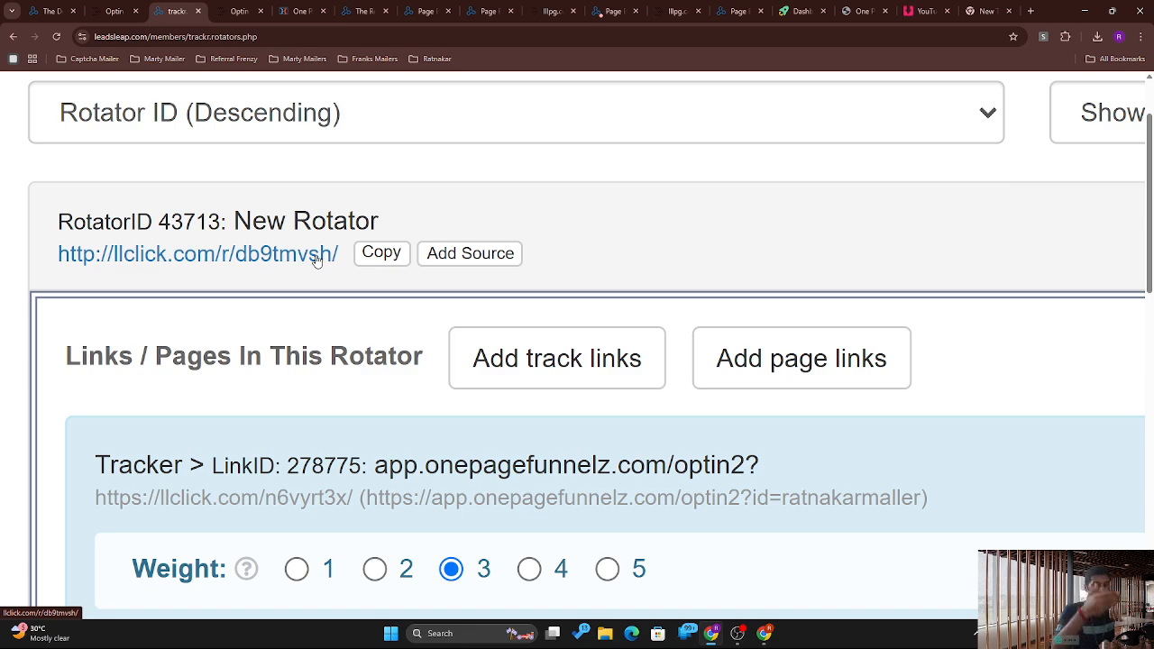
pyautogui.hotkey('ctrl', '0')
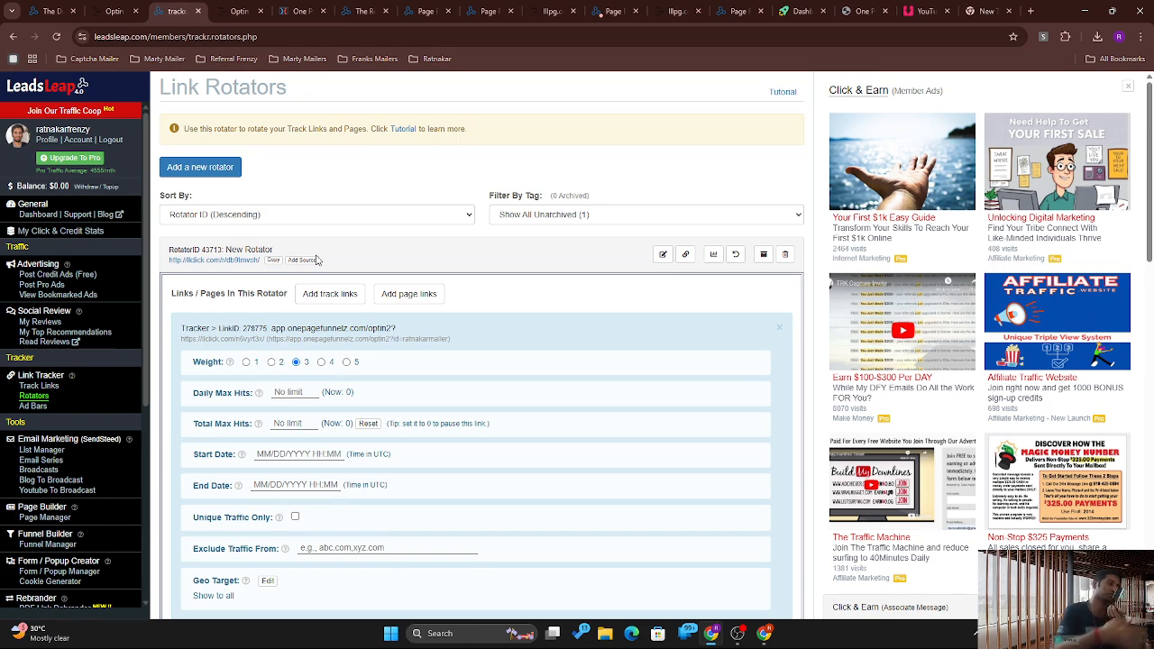
pyautogui.scroll(5, 317, 260)
pyautogui.scroll(-2, 93, 265)
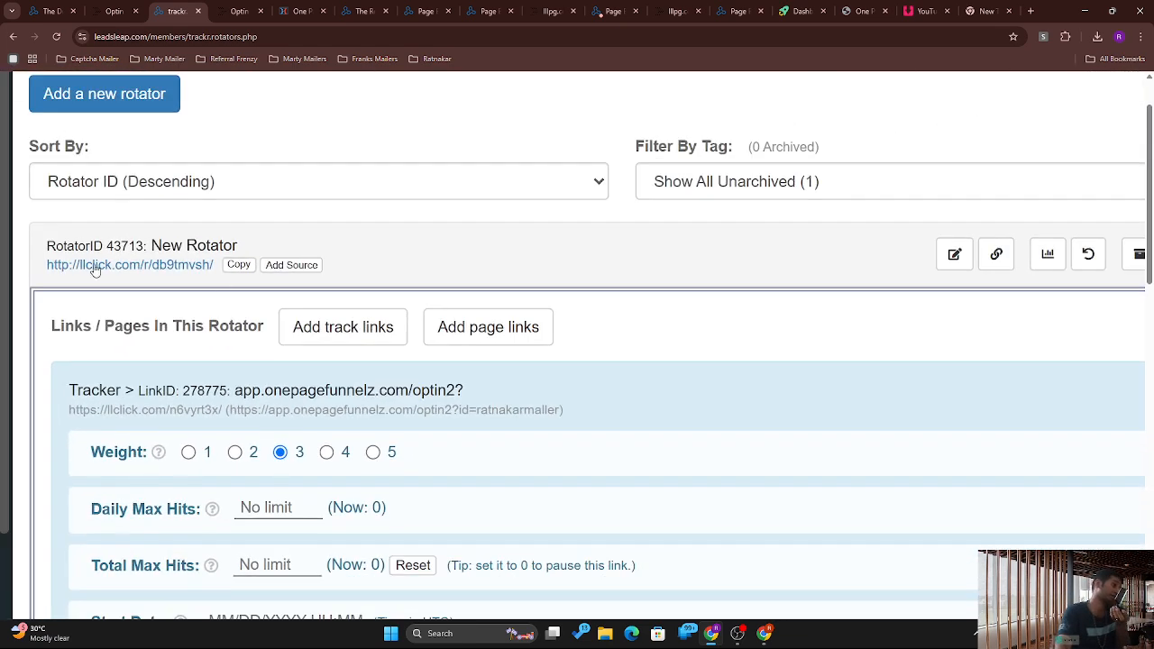
pyautogui.scroll(3, 94, 271)
pyautogui.scroll(1, 93, 270)
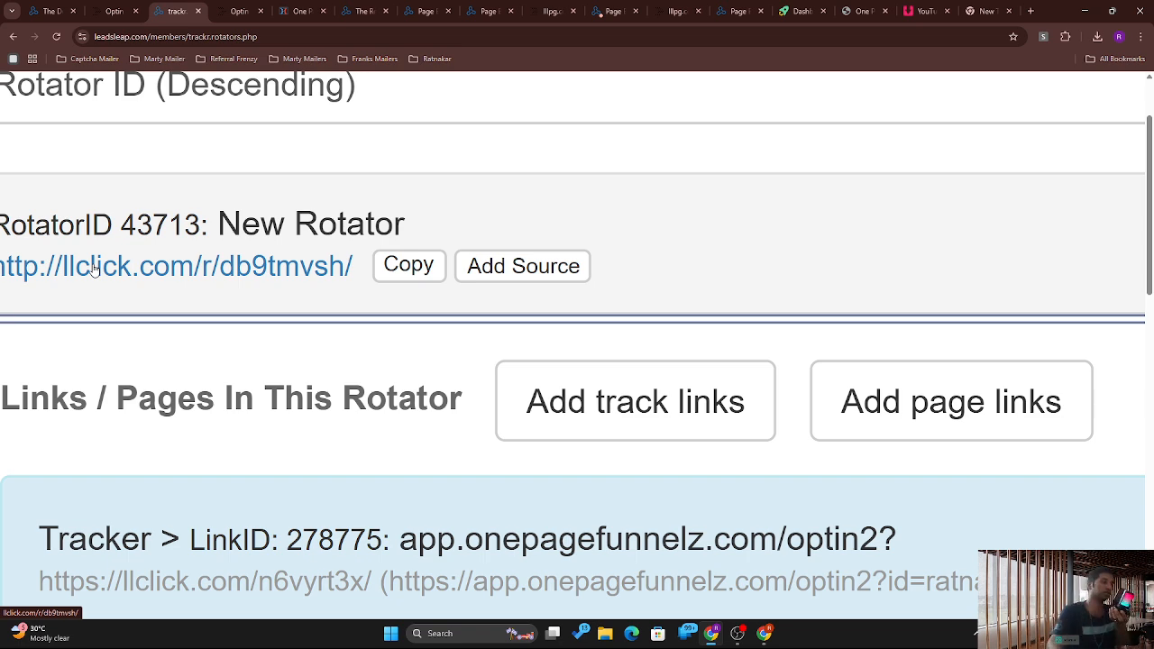
pyautogui.scroll(-4, 95, 270)
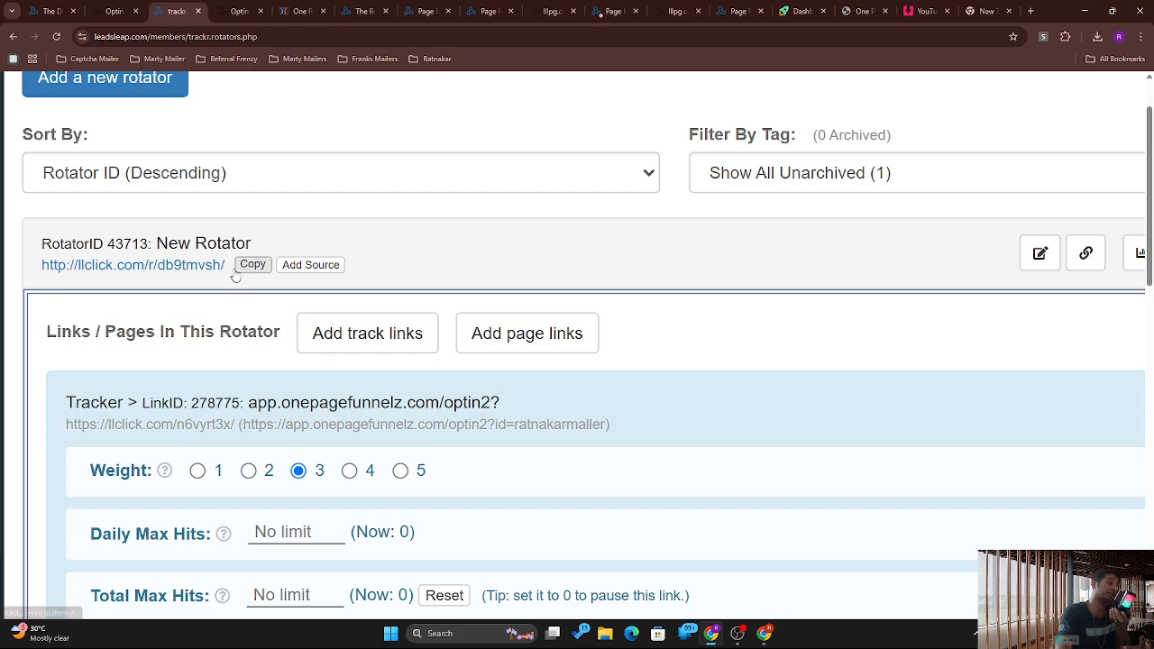
pyautogui.scroll(-3, 200, 280)
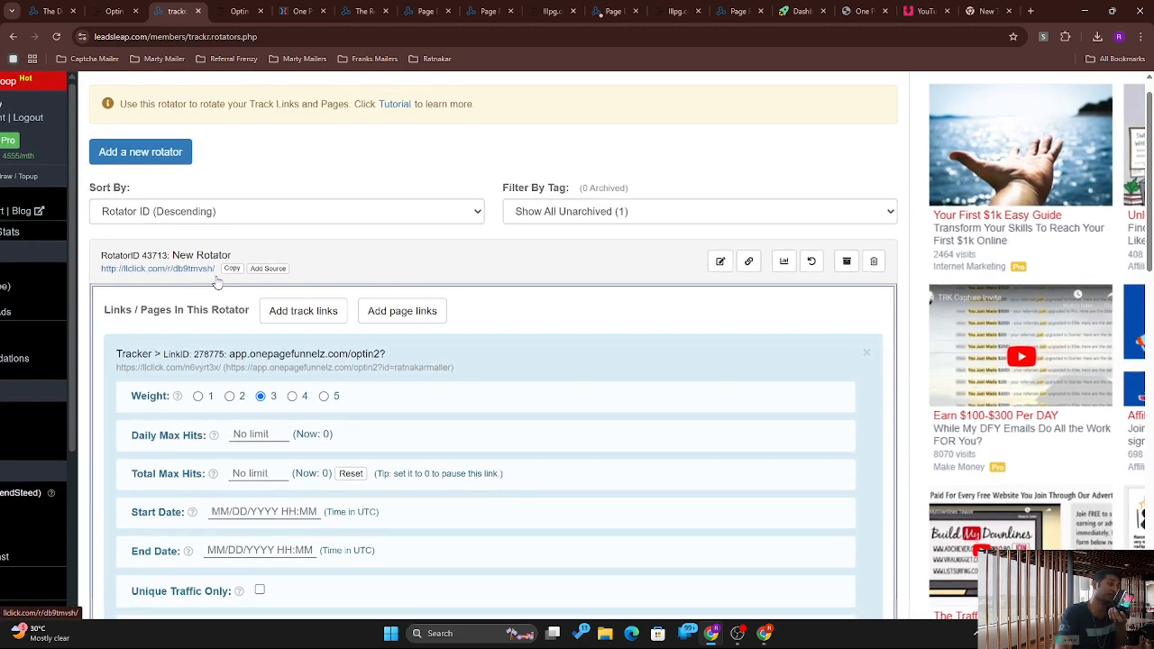
pyautogui.click(720, 262)
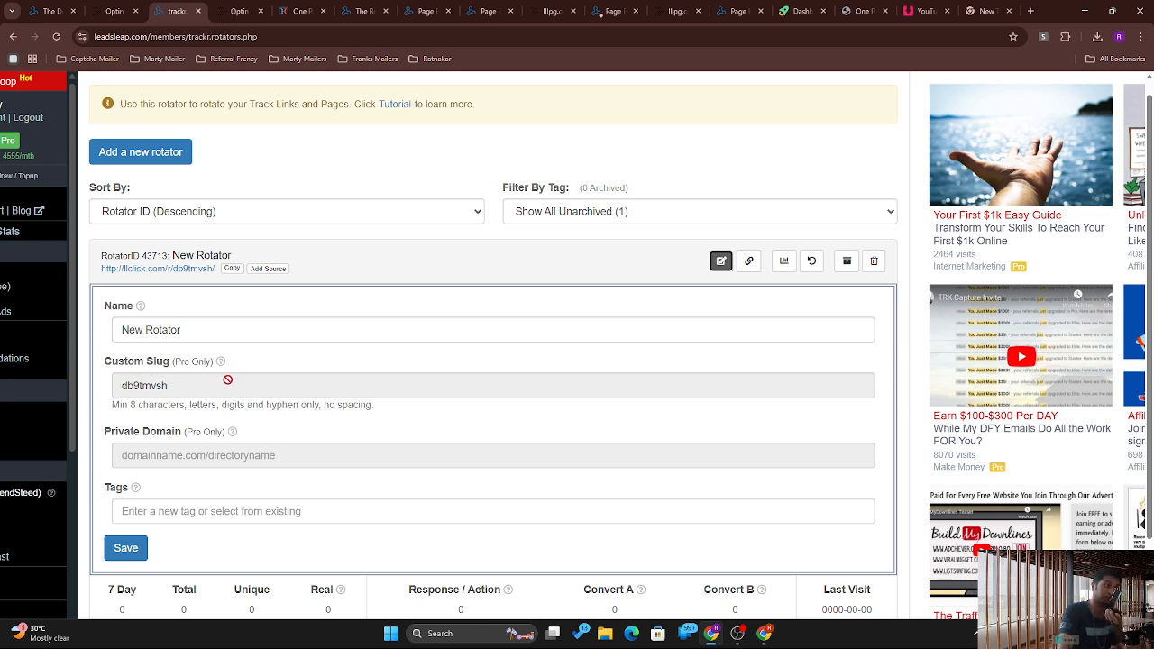
pyautogui.moveTo(220, 362)
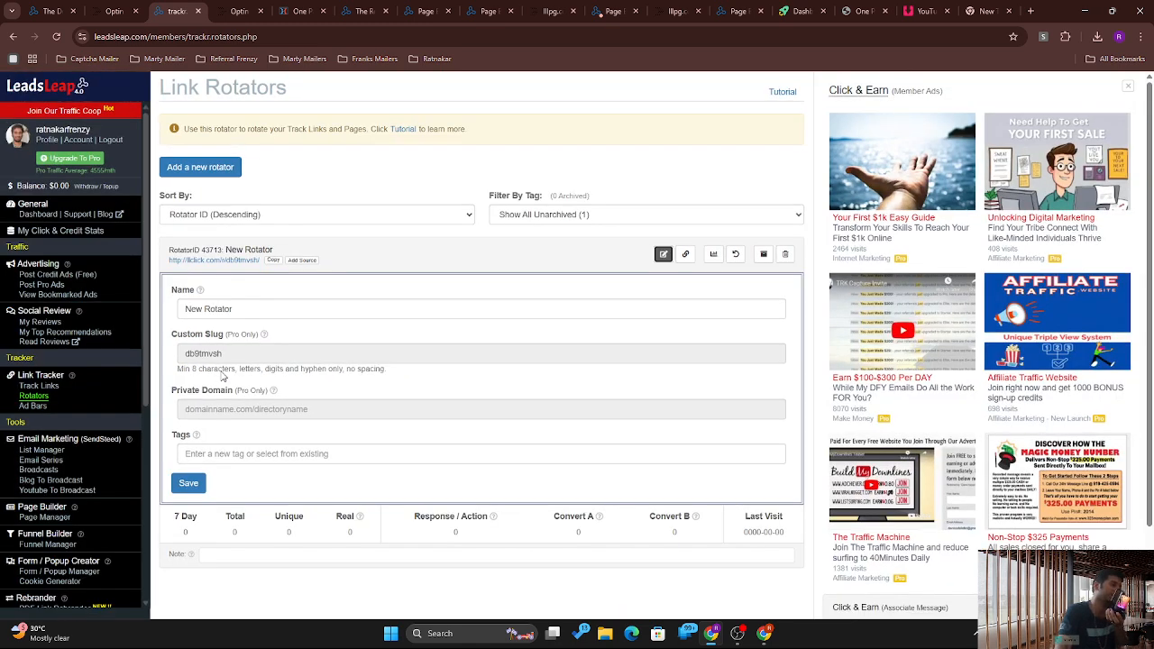
pyautogui.moveTo(167, 405); pyautogui.dragTo(176, 268)
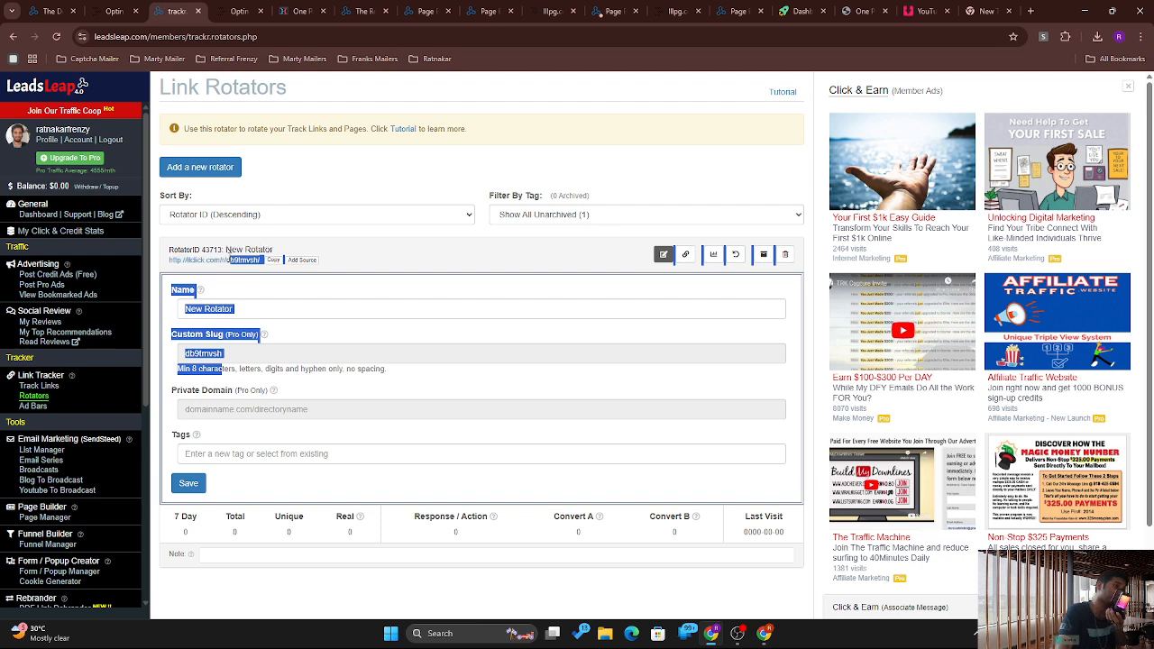
pyautogui.click(229, 261)
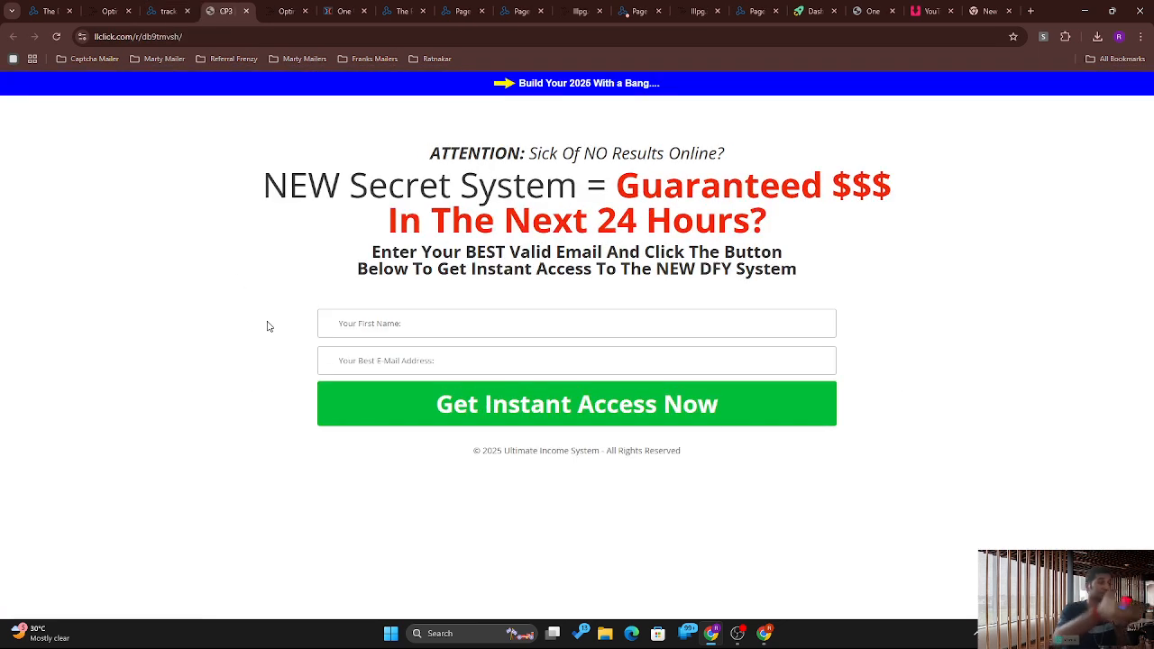
# Step: Reload the rotator link to get the optin2 page, then return to the Link Rotators tab
pyautogui.click(56, 39)
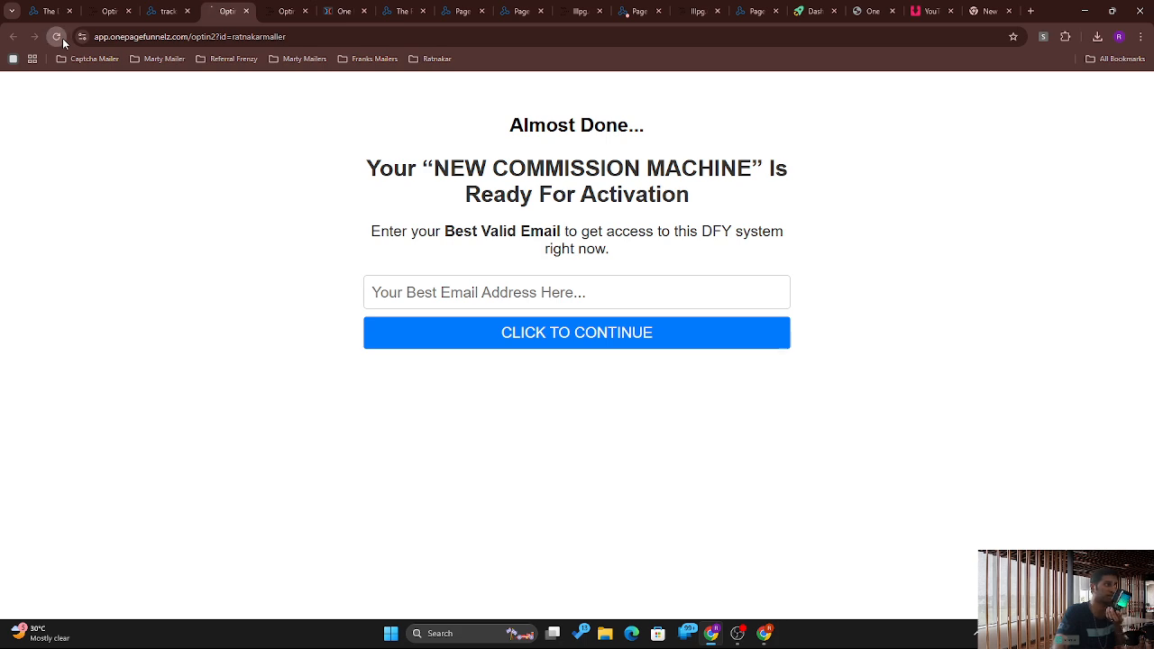
pyautogui.click(168, 11)
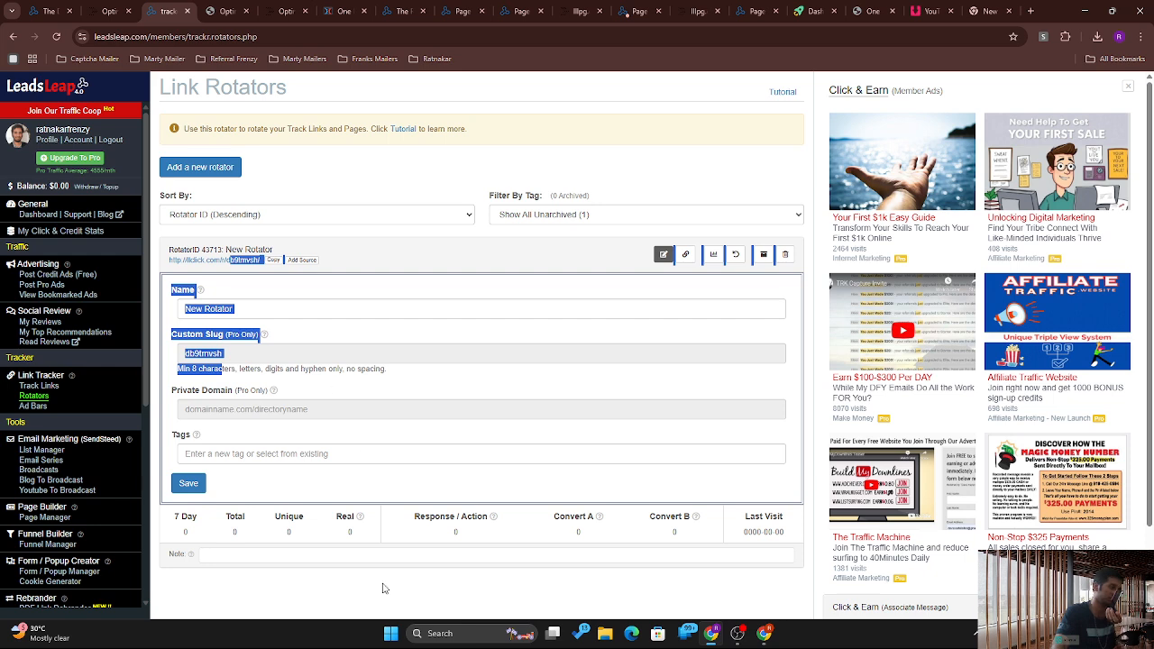
pyautogui.click(483, 598)
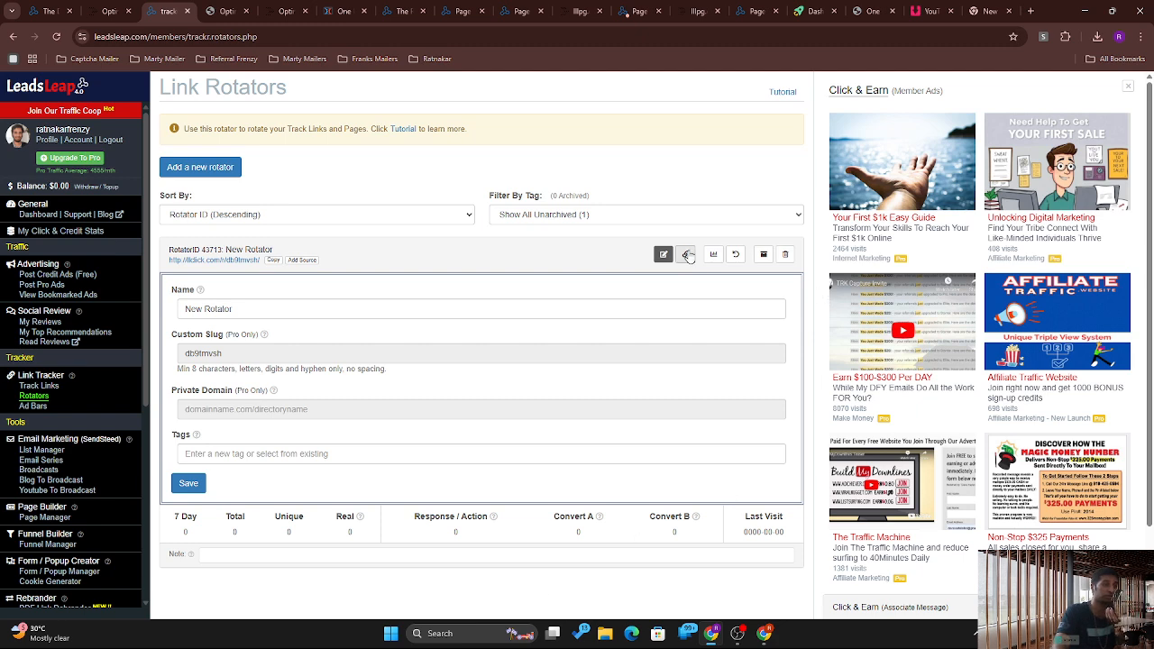
# Step: Show New Rotator's Links / Pages In This Rotator panel and scroll through its weights and limits
pyautogui.click(687, 254)
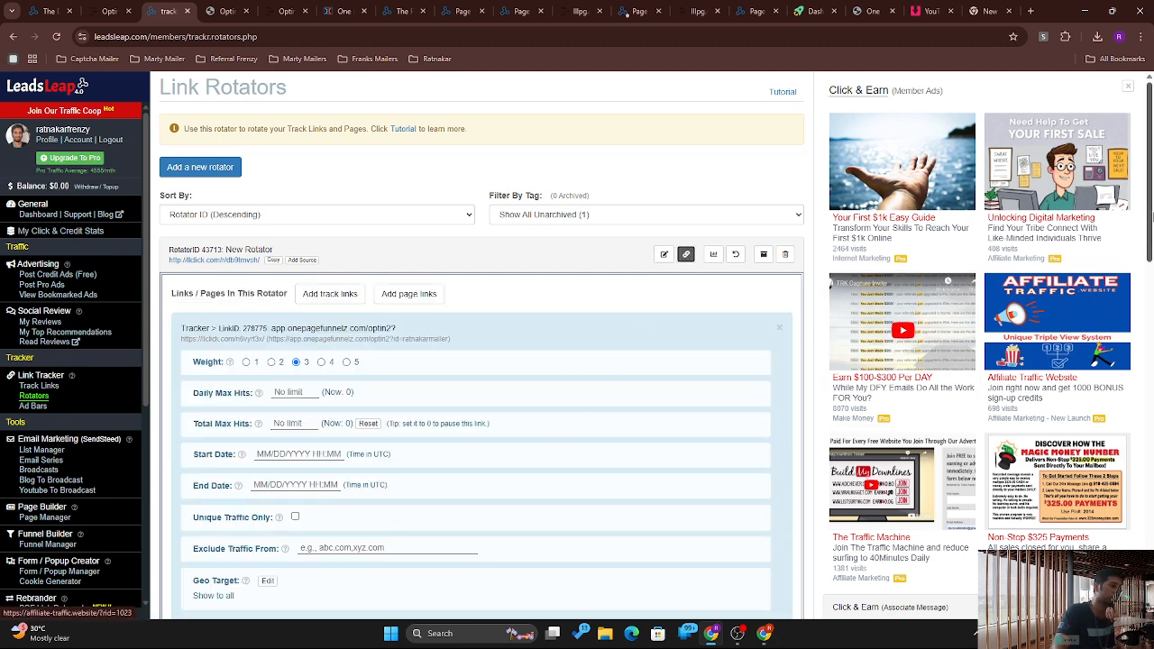
pyautogui.scroll(-4, 1105, 416)
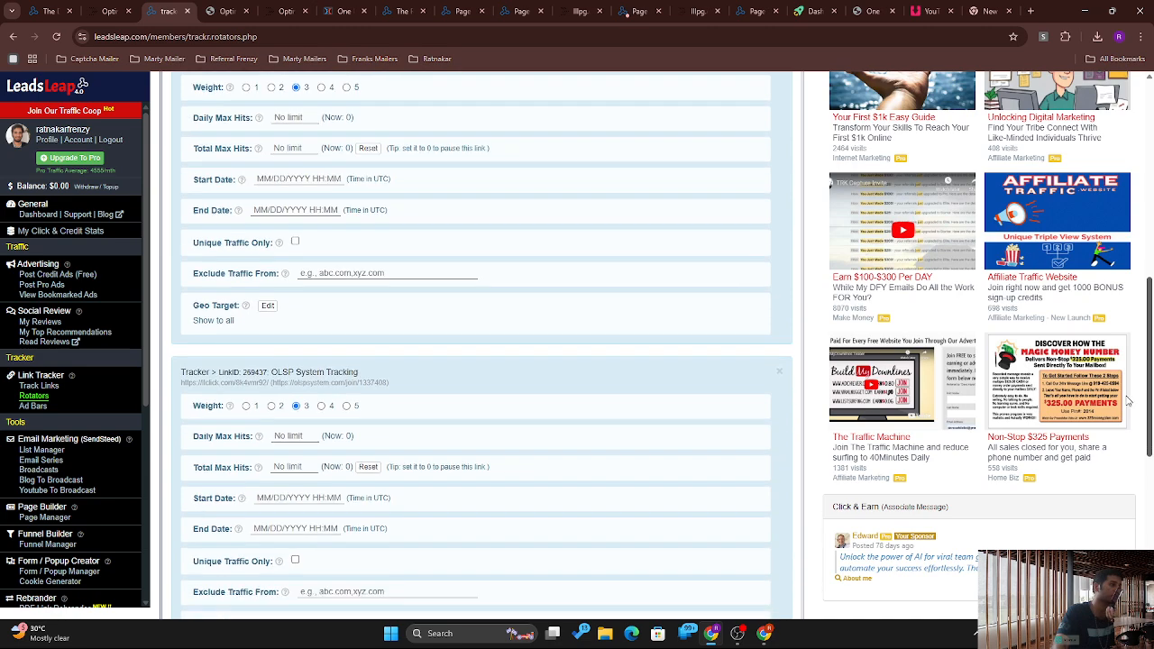
pyautogui.scroll(-1, 1105, 417)
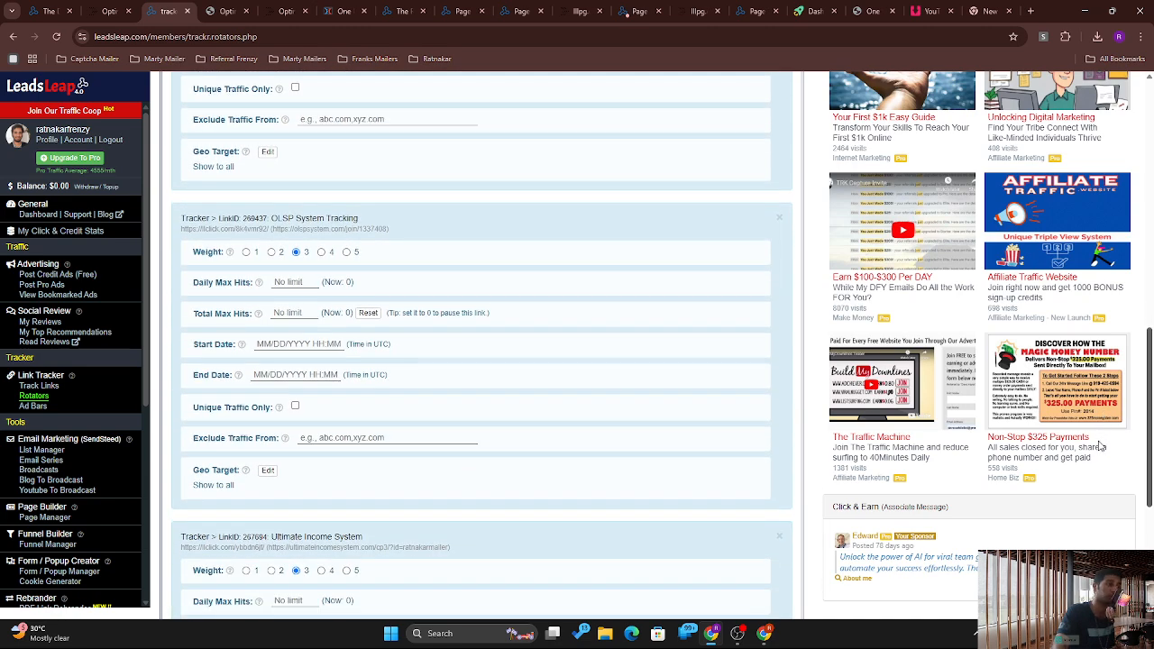
pyautogui.scroll(-1, 1100, 481)
pyautogui.scroll(8, 1102, 482)
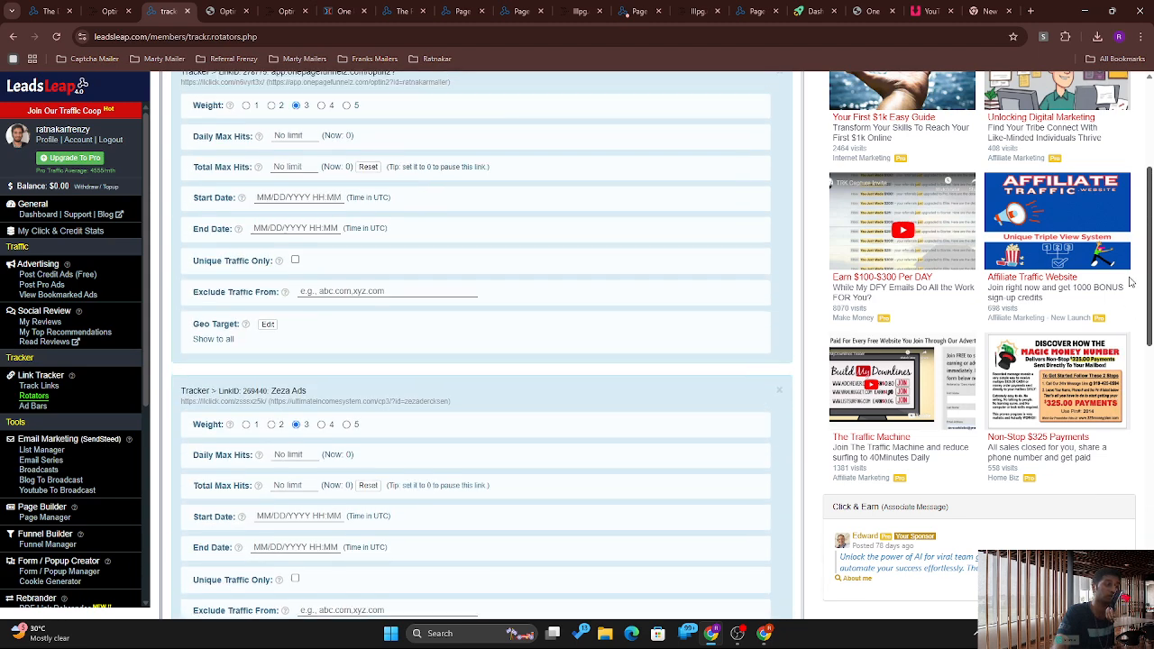
pyautogui.scroll(1, 1129, 231)
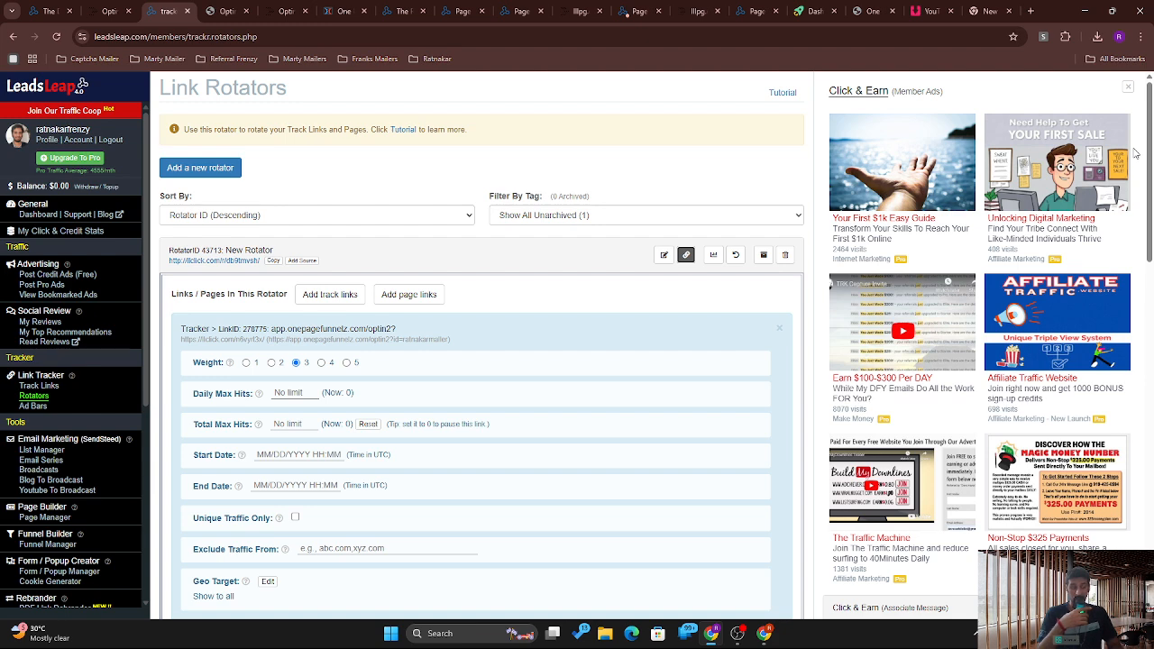
pyautogui.rightClick(39, 518)
# Step: Open Page Manager and scroll through campaigns like One Page Funnel 30, E1Ulife and IIS ECF Funnel
pyautogui.click(38, 518)
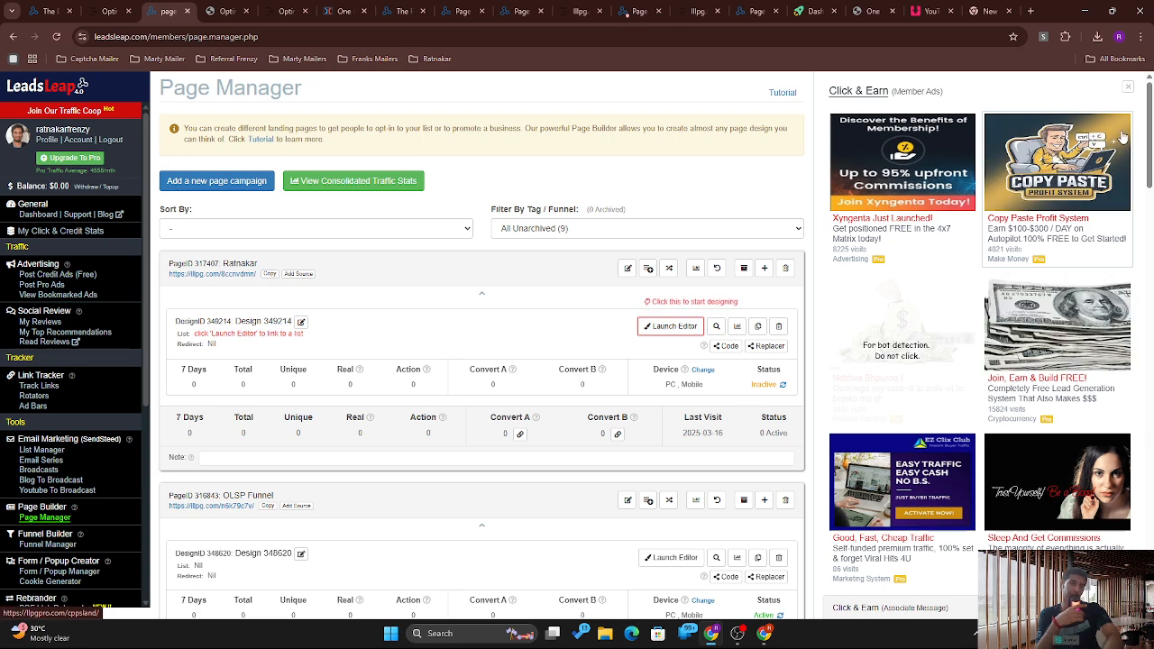
pyautogui.scroll(-2, 1147, 161)
pyautogui.moveTo(1146, 160); pyautogui.dragTo(1108, 236)
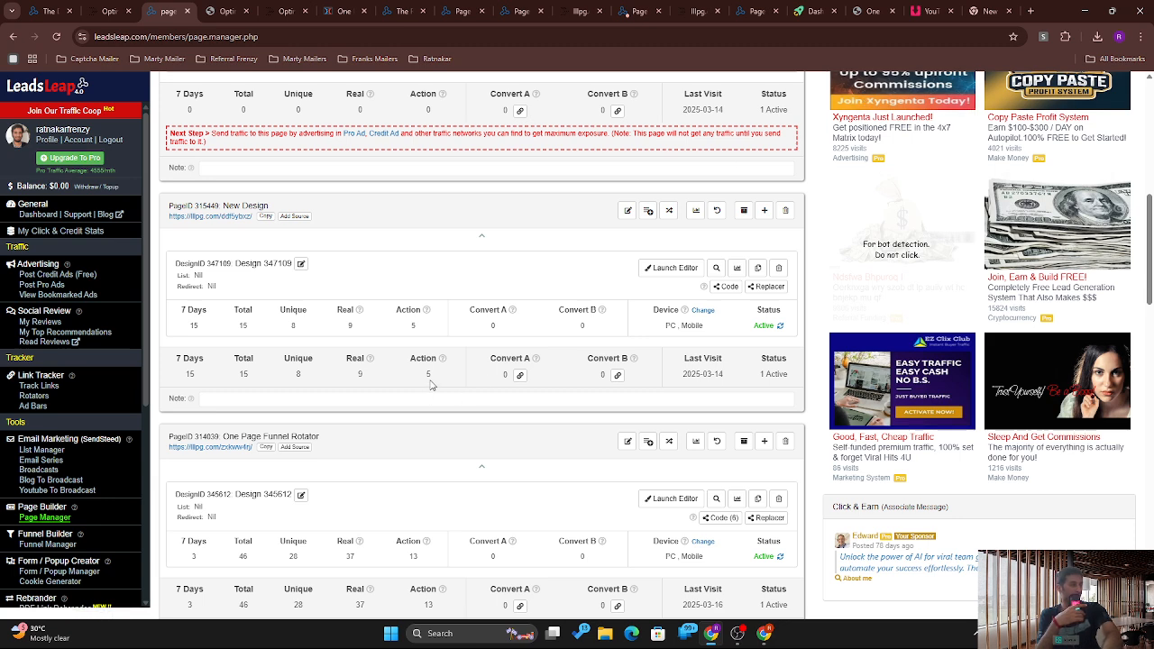
pyautogui.scroll(-3, 1143, 275)
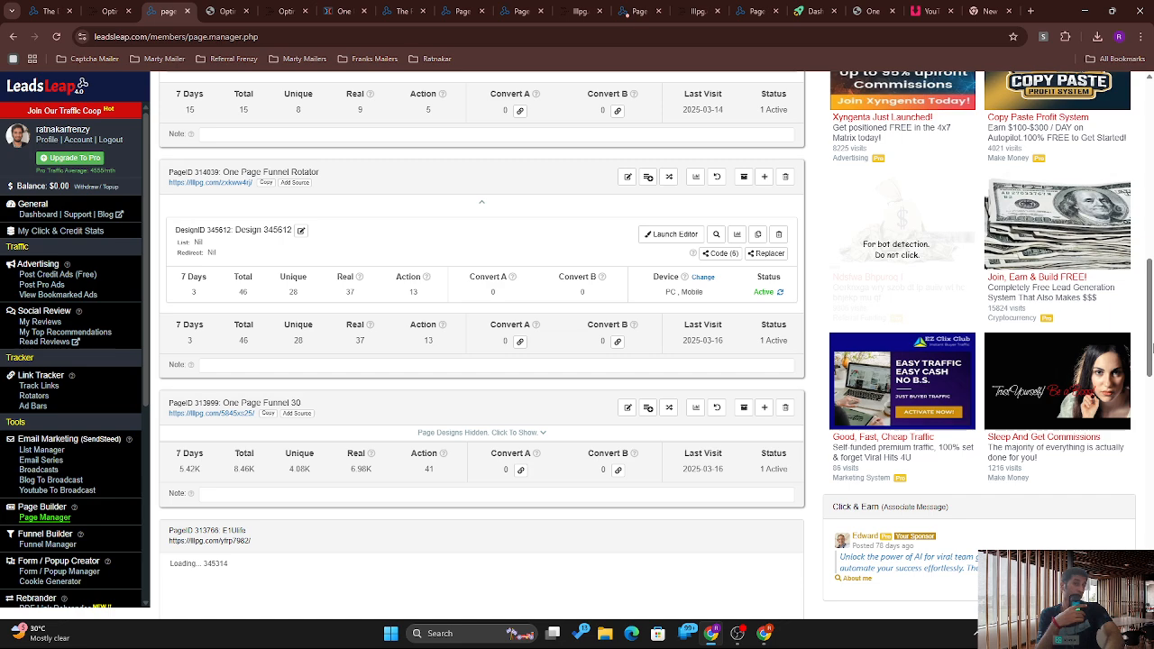
pyautogui.scroll(-1, 1147, 361)
pyautogui.scroll(-1, 1148, 373)
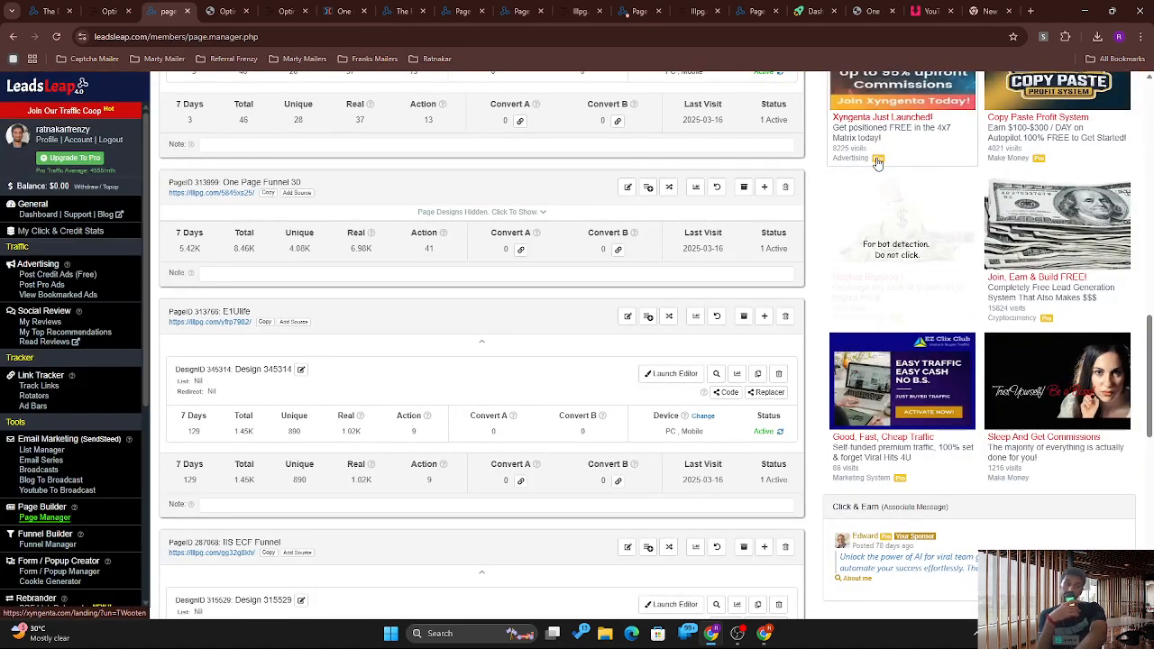
# Step: View the Sleep And Get Commissions ad's sign-up page in a surf window, then return to Page Manager
pyautogui.click(1067, 420)
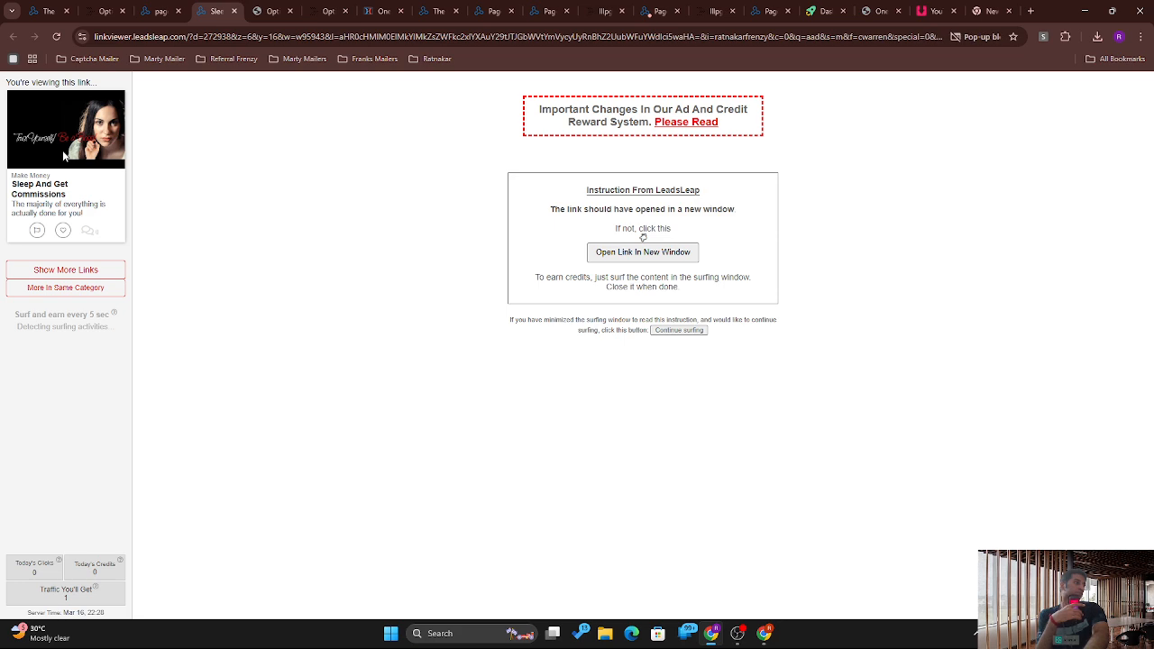
pyautogui.click(643, 245)
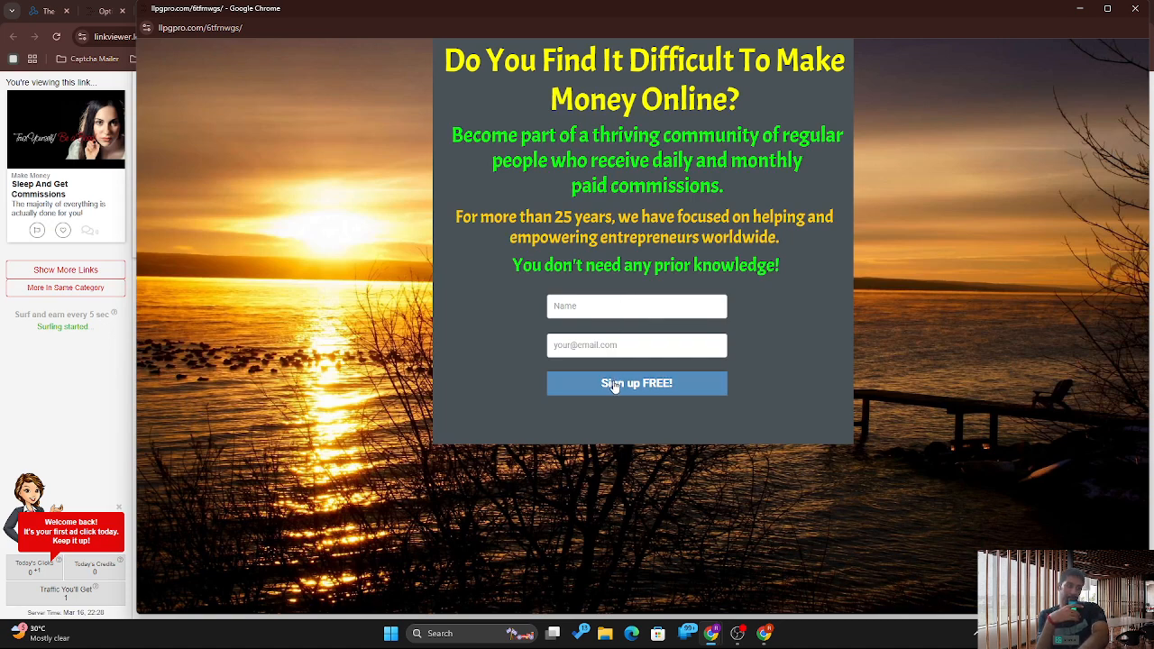
pyautogui.click(597, 306)
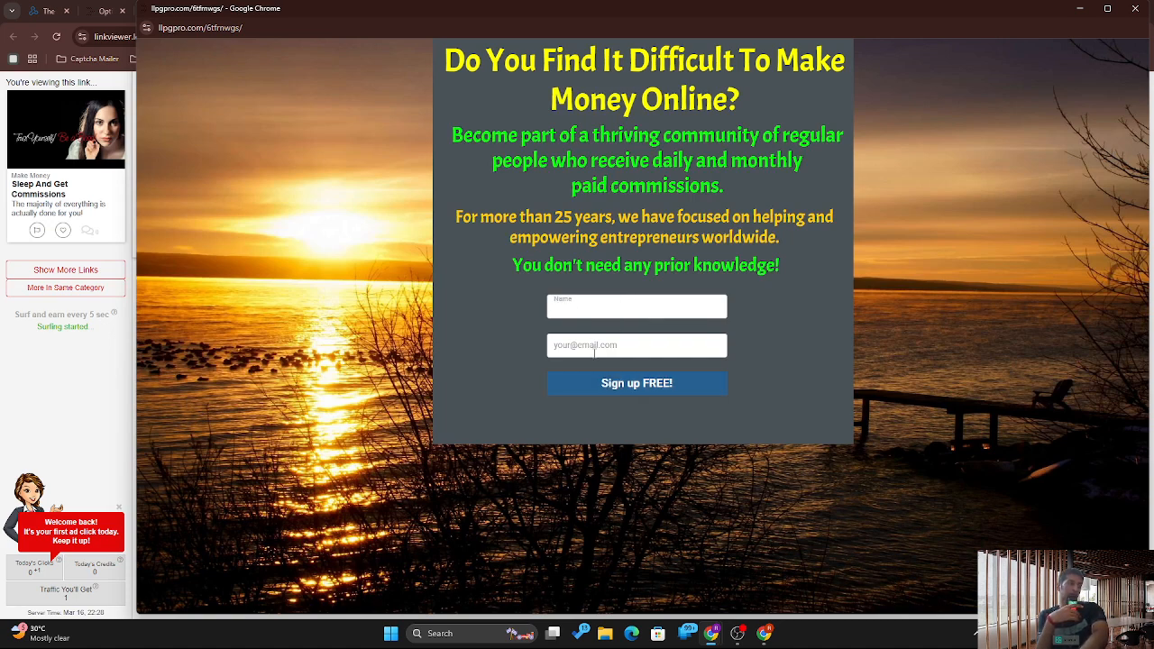
pyautogui.click(594, 351)
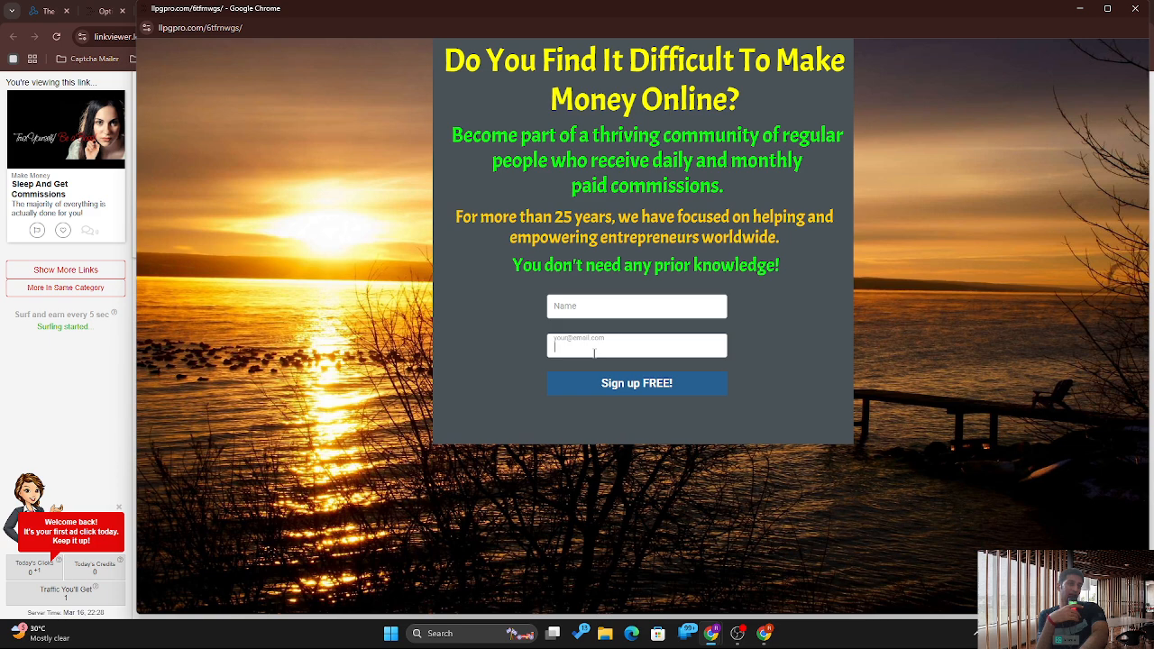
pyautogui.click(1130, 16)
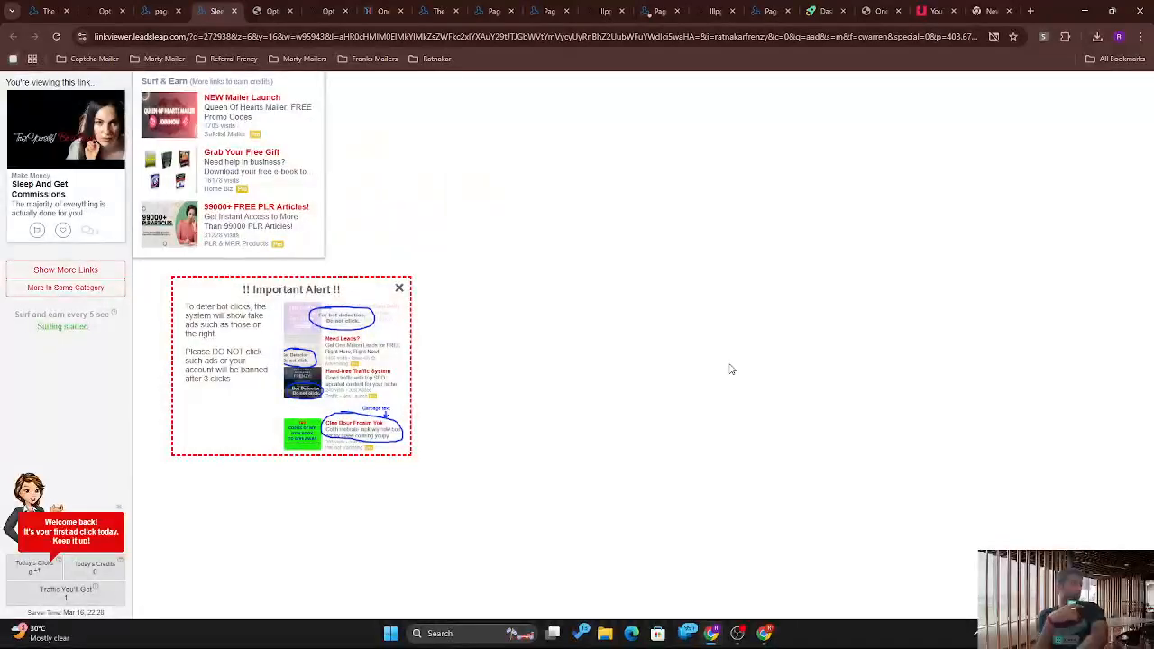
pyautogui.click(140, 6)
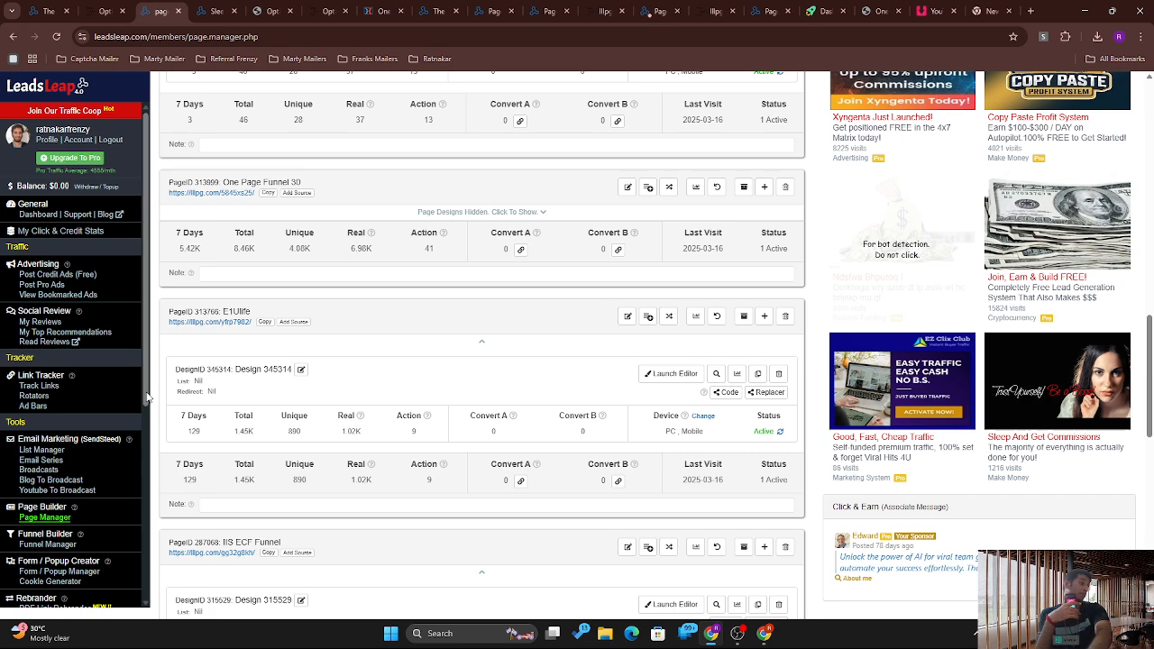
pyautogui.scroll(-1, 149, 401)
pyautogui.moveTo(149, 402); pyautogui.dragTo(153, 454)
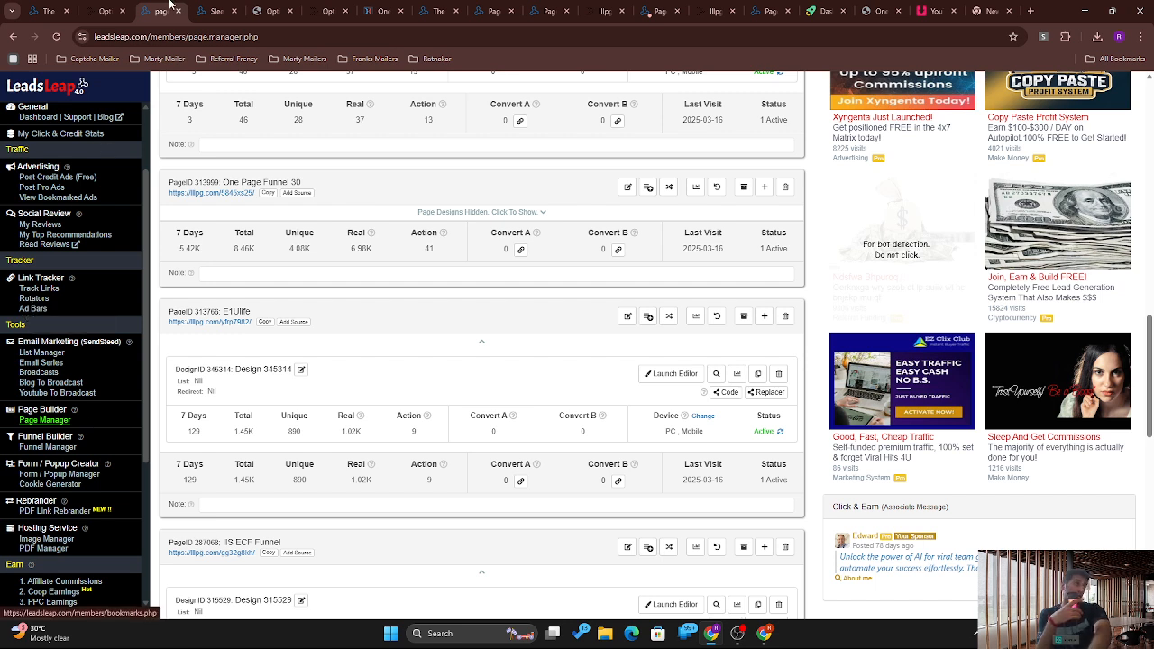
pyautogui.click(275, 11)
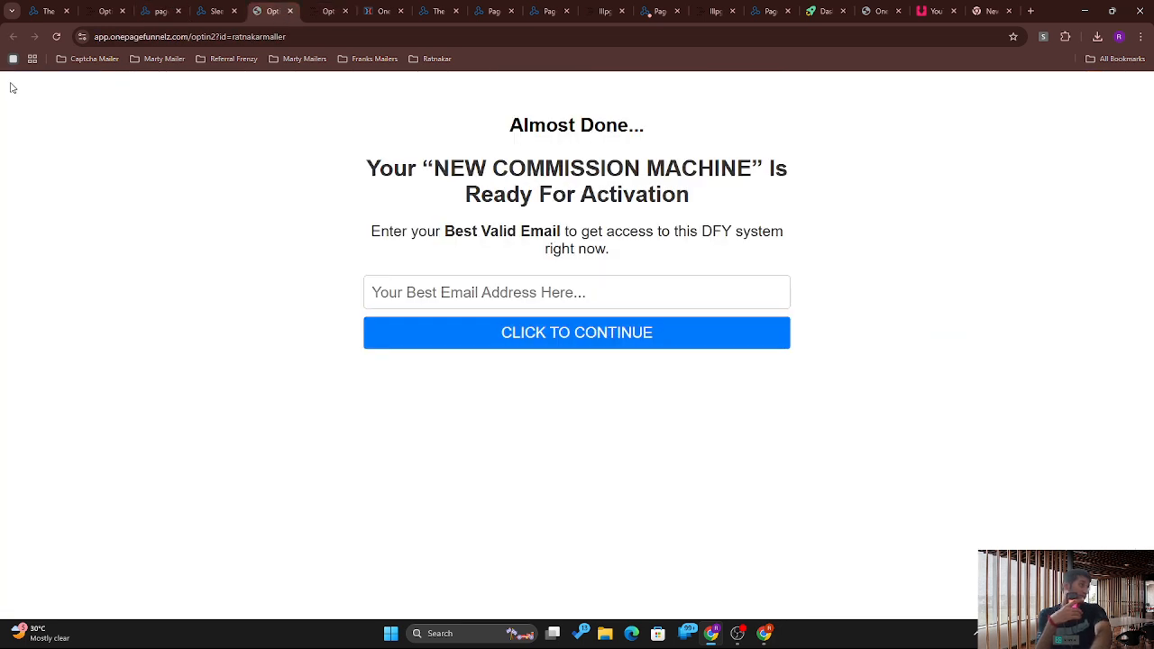
pyautogui.click(57, 37)
pyautogui.click(239, 6)
pyautogui.click(166, 8)
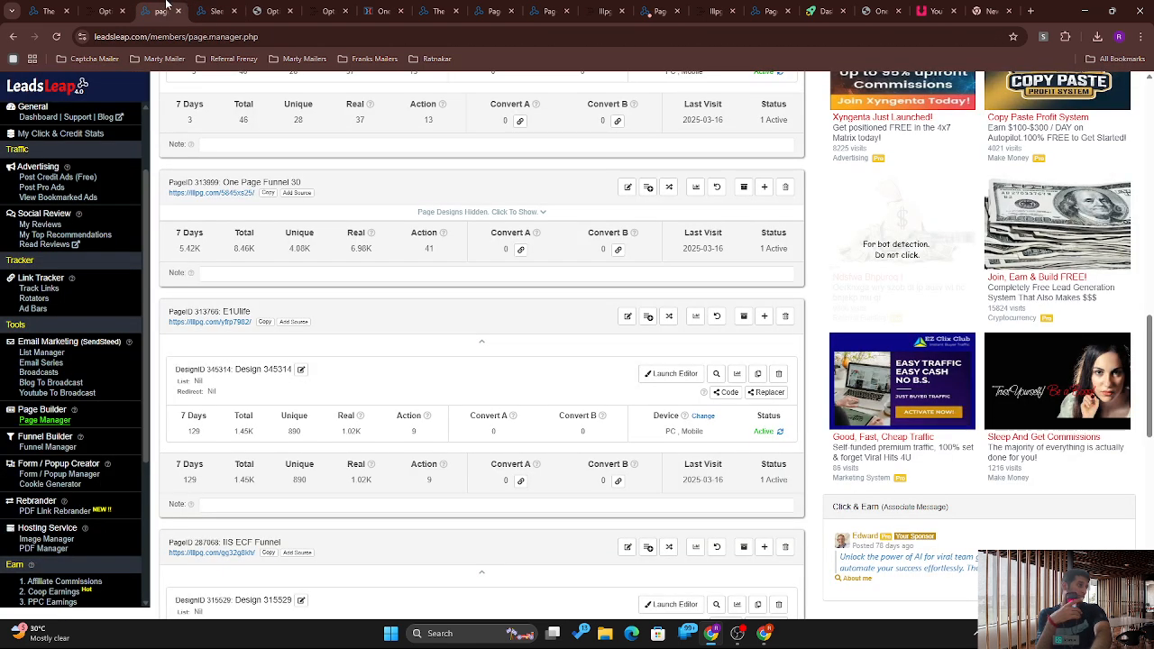
# Step: Open the rotator's short link from Link Rotators and reload its opt-in page
pyautogui.click(30, 299)
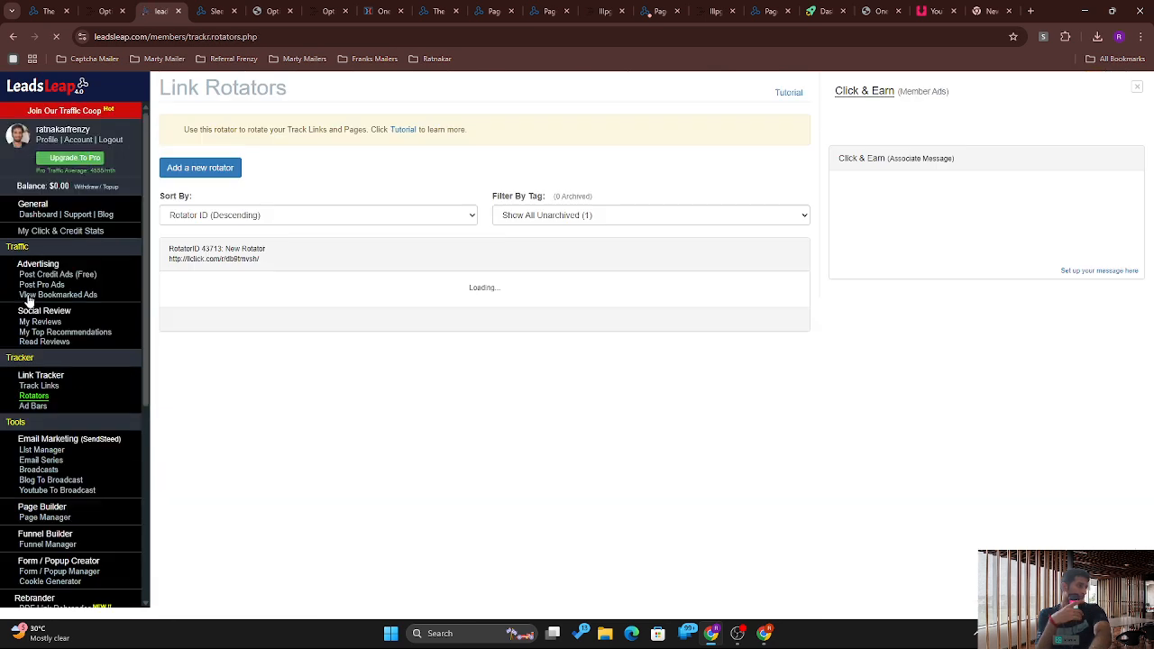
pyautogui.click(204, 260)
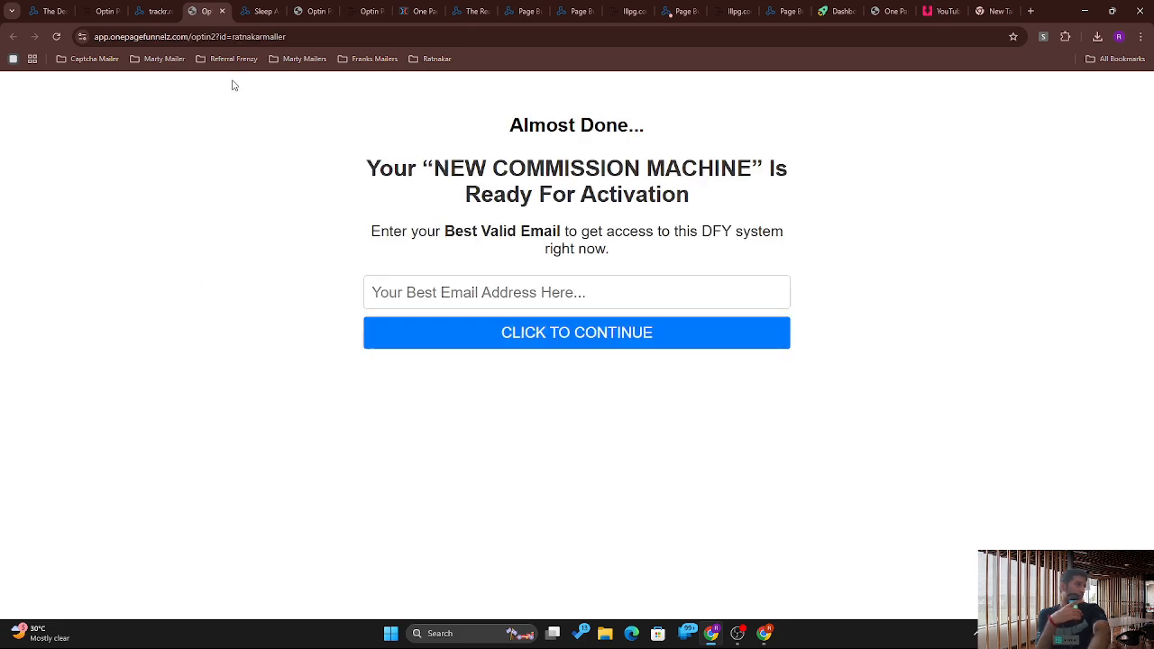
pyautogui.click(56, 38)
pyautogui.click(149, 8)
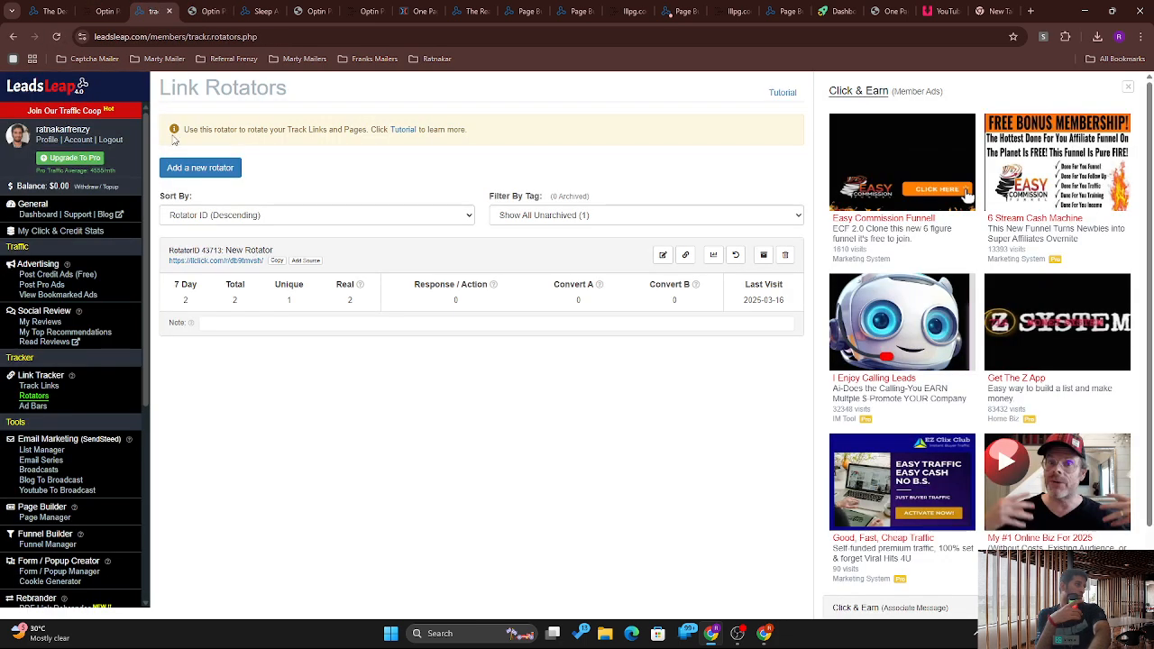
# Step: Open the short link again, dismiss the opt-in popup, and return to the rotator stats
pyautogui.click(203, 262)
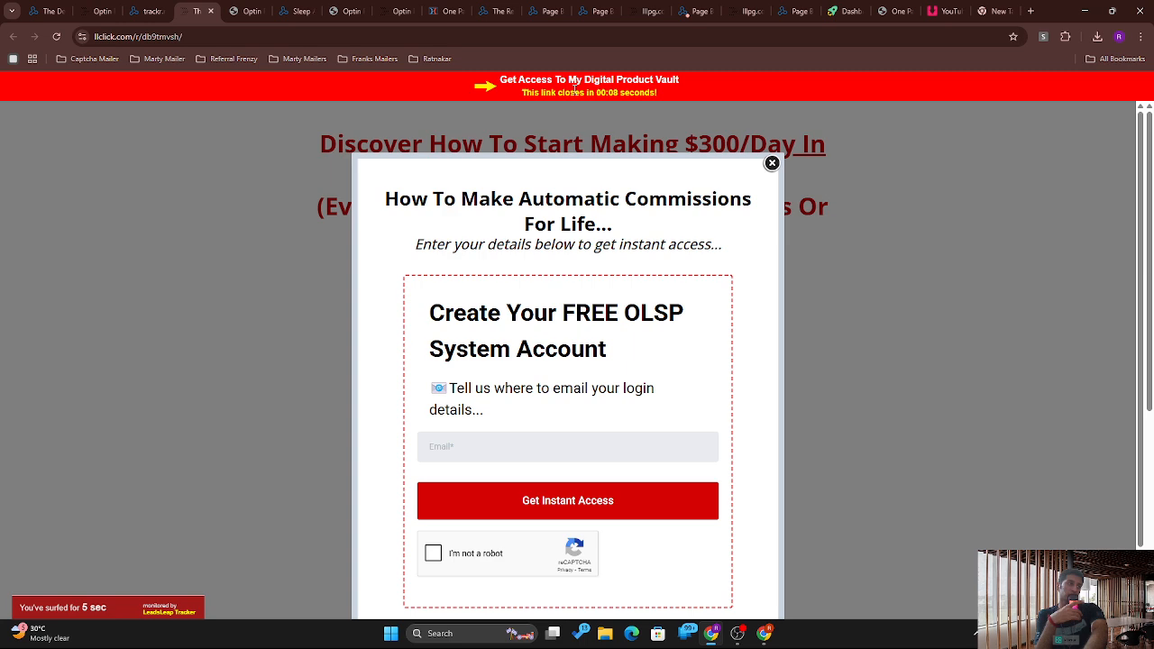
pyautogui.tripleClick(574, 90)
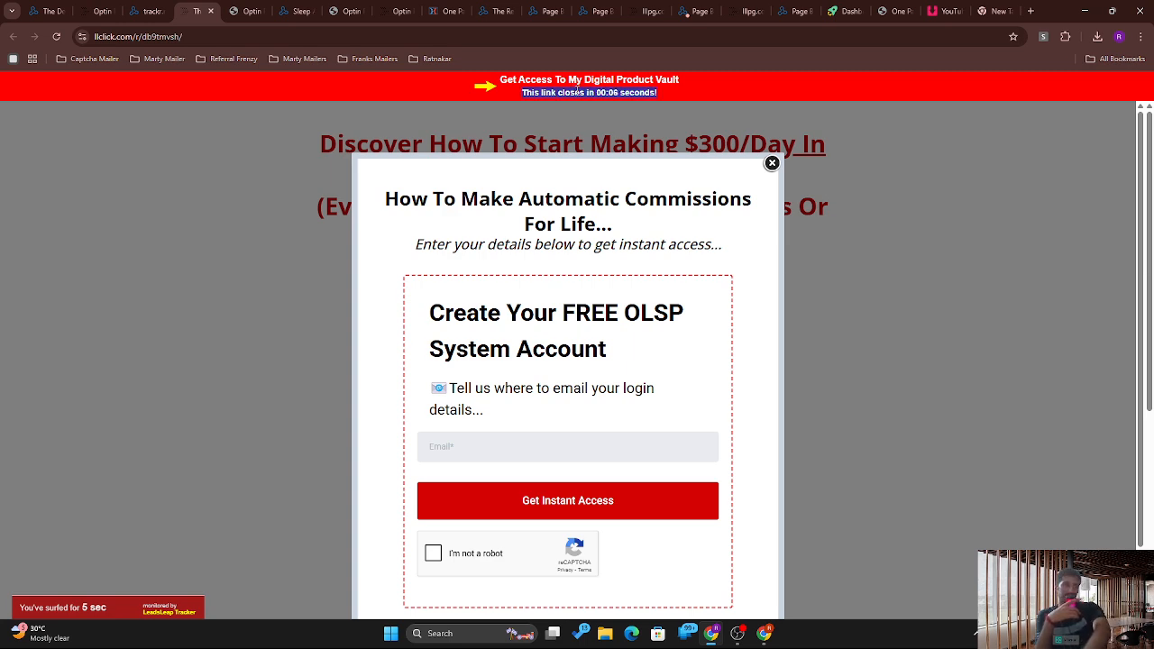
pyautogui.click(584, 92)
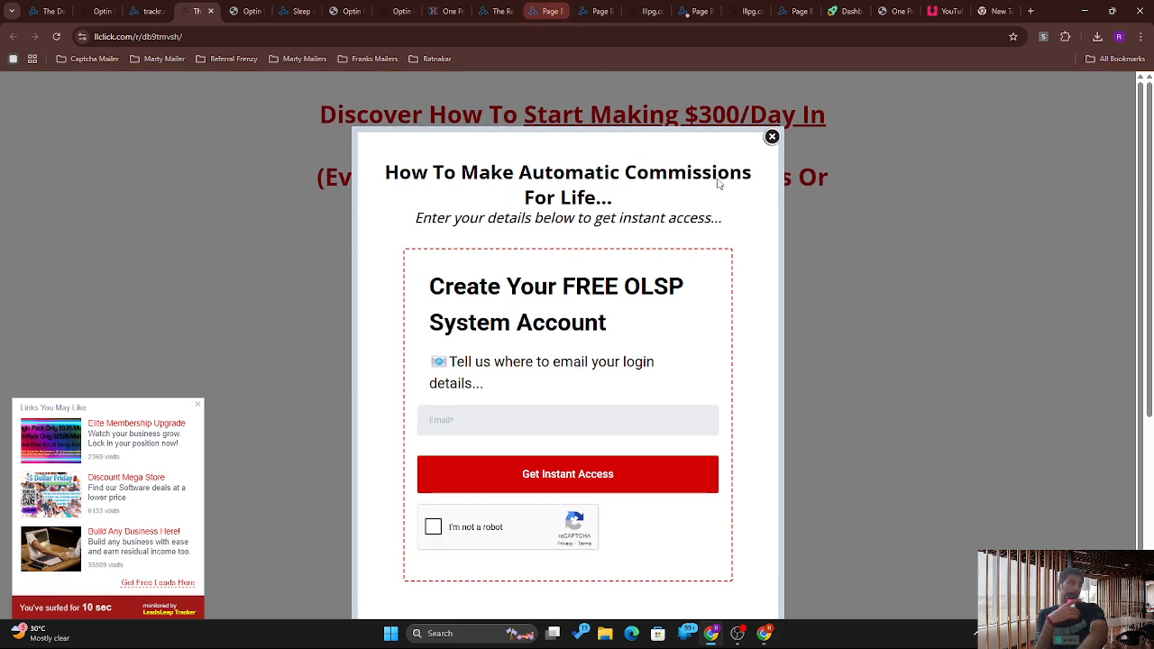
pyautogui.click(771, 137)
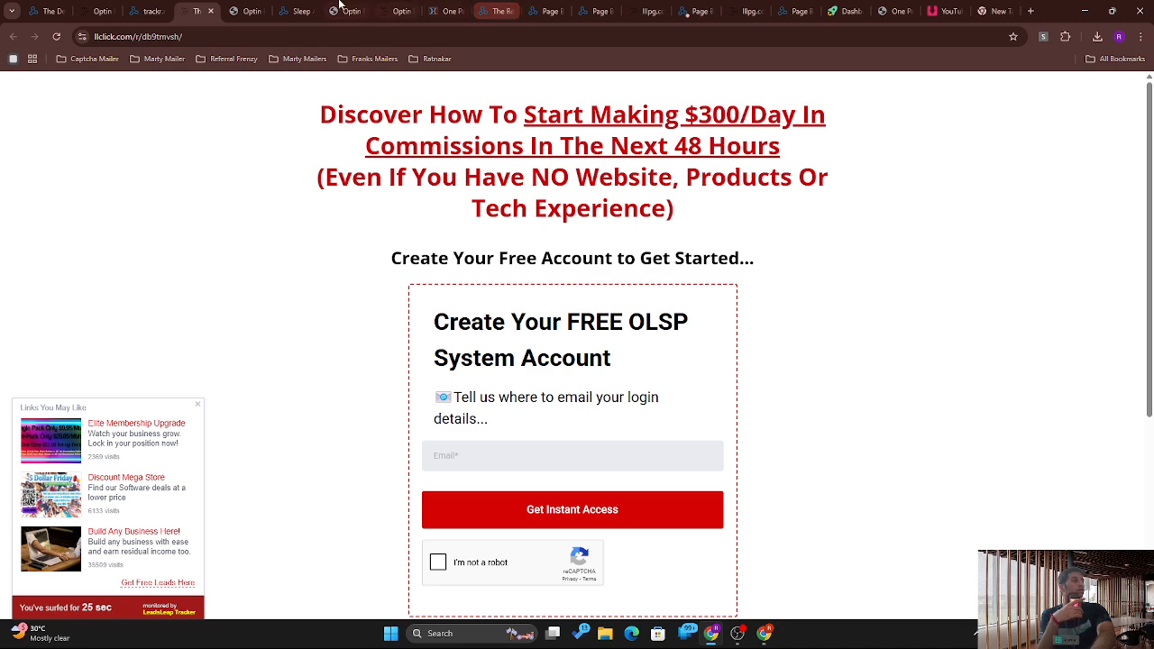
pyautogui.click(169, 8)
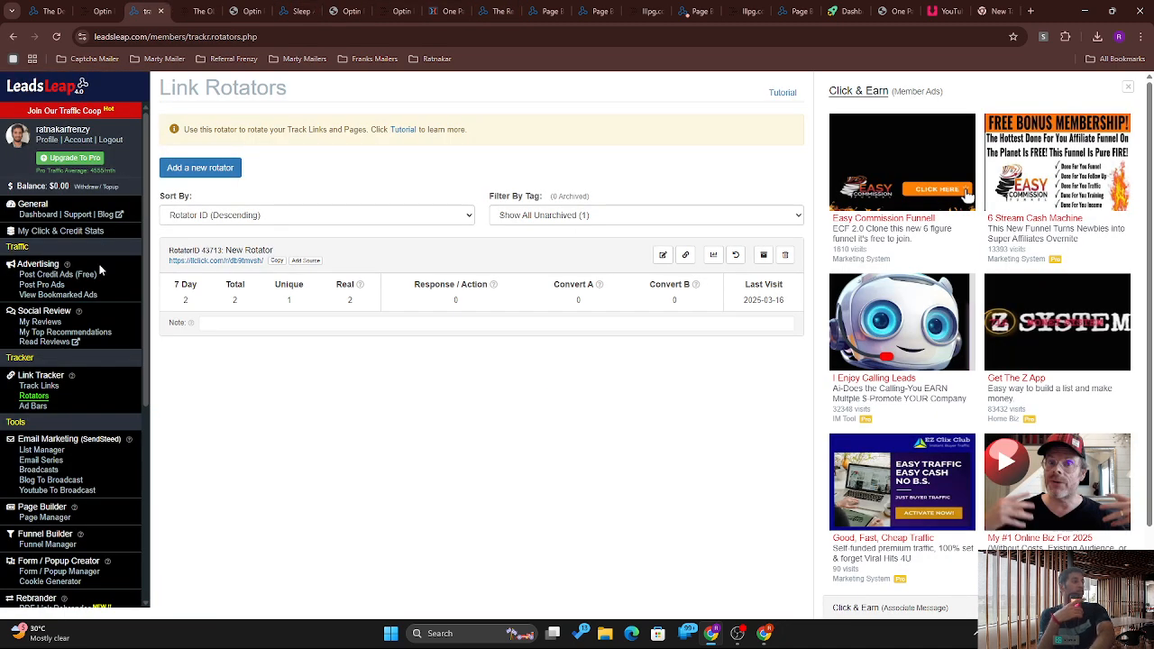
# Step: Start a new ad bar with no arrow or picture and a countdown animation
pyautogui.click(33, 407)
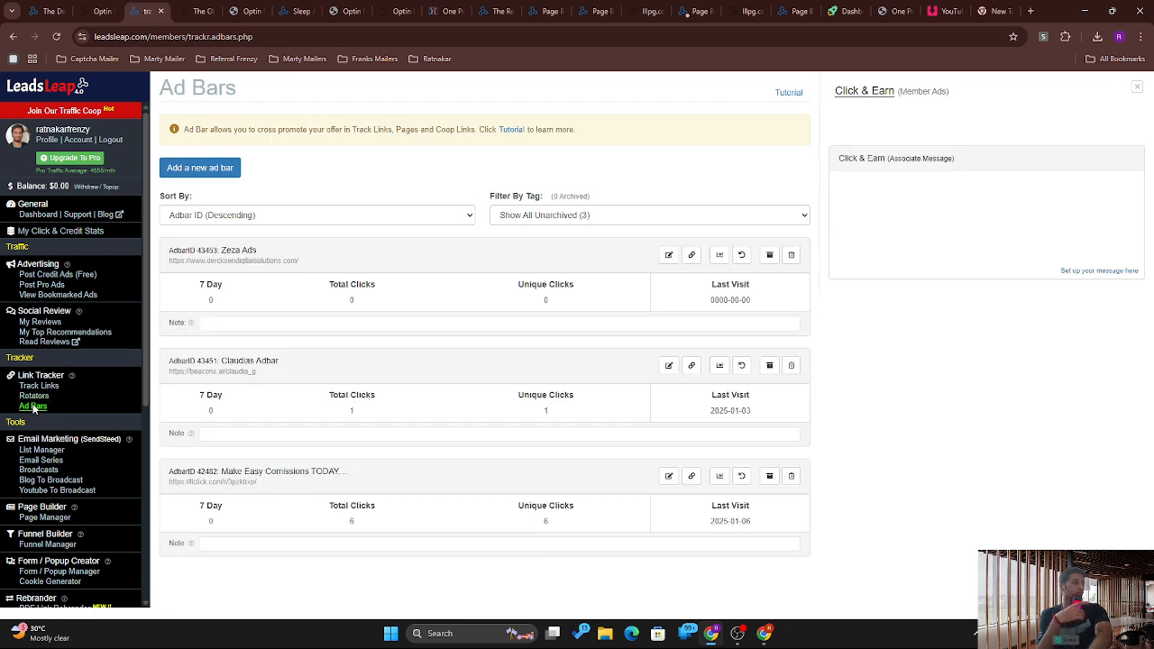
pyautogui.click(202, 166)
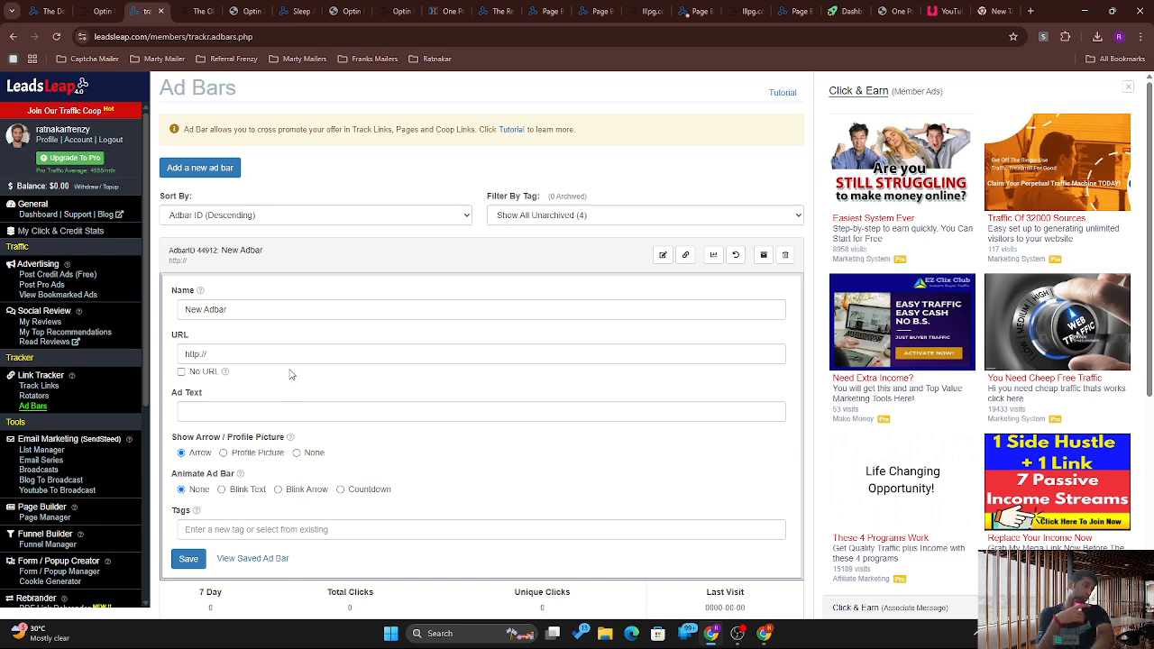
pyautogui.click(271, 458)
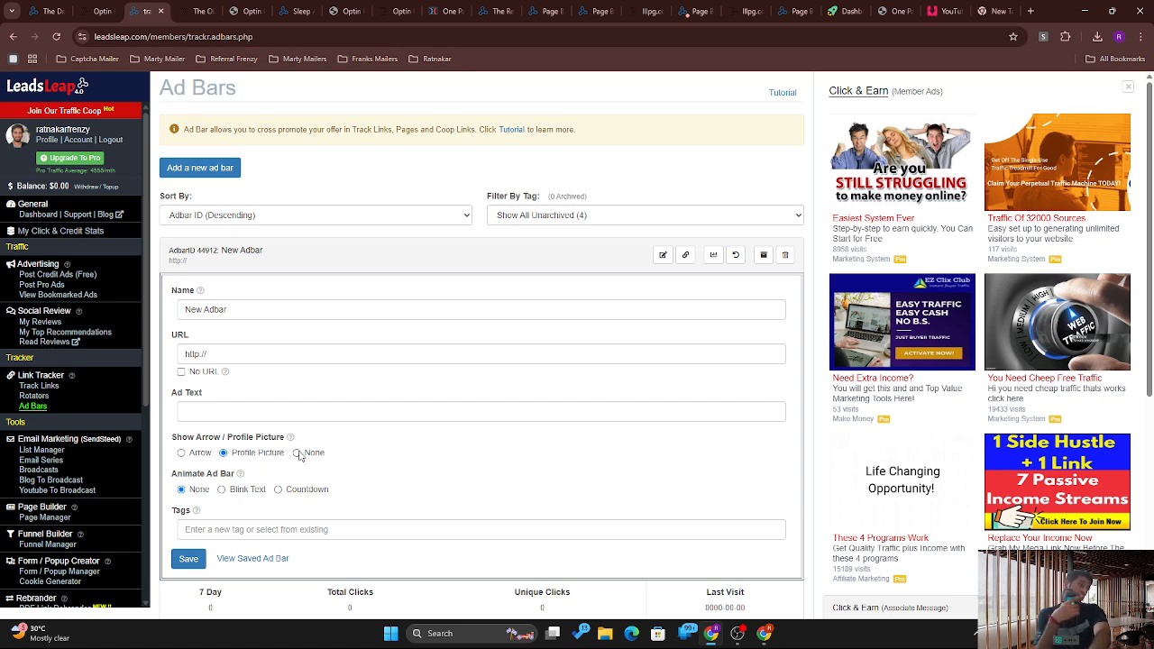
pyautogui.click(299, 455)
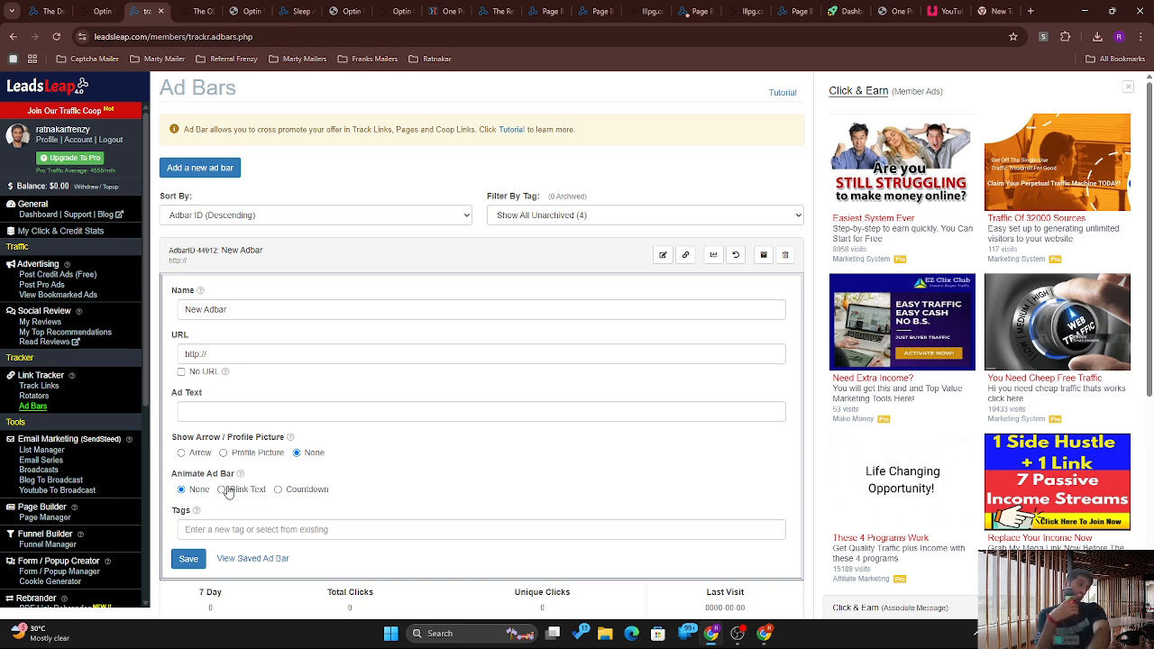
pyautogui.click(278, 490)
# Step: Check the ad bar's tags, ad text, destination URL and name fields
pyautogui.click(280, 521)
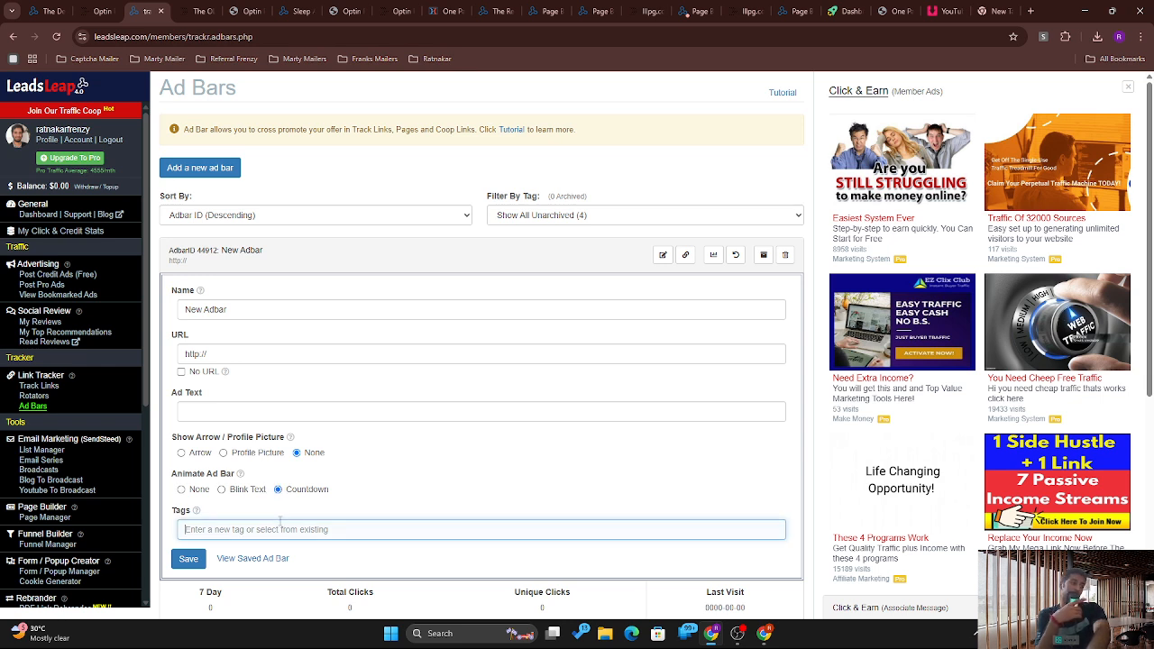
pyautogui.click(281, 405)
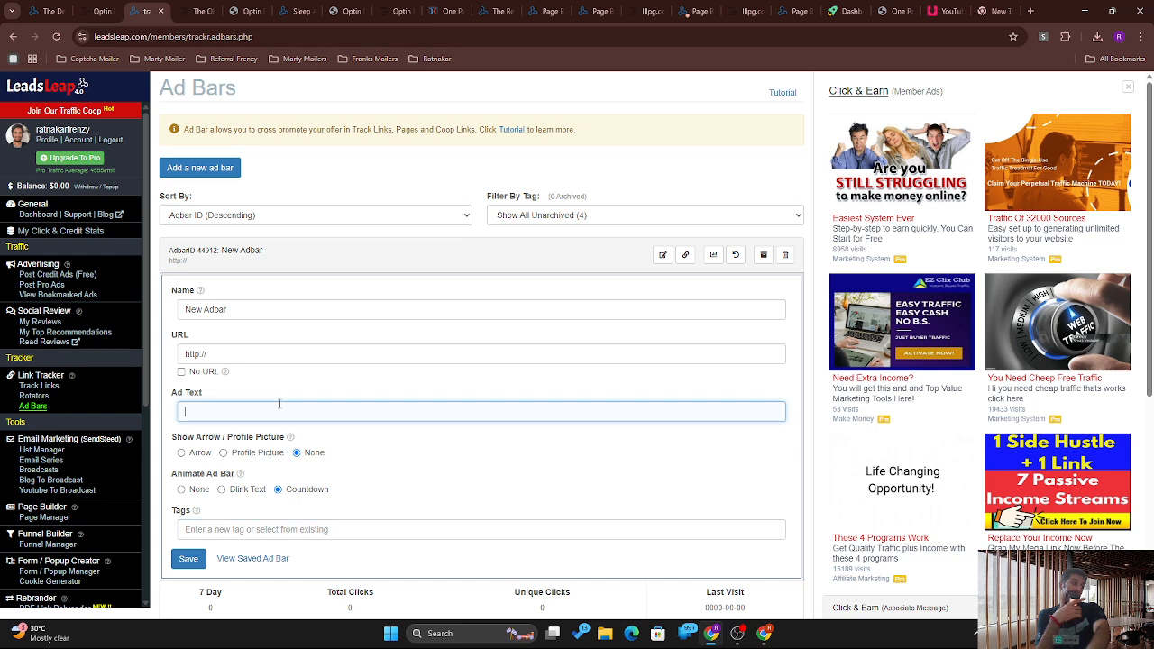
pyautogui.click(272, 355)
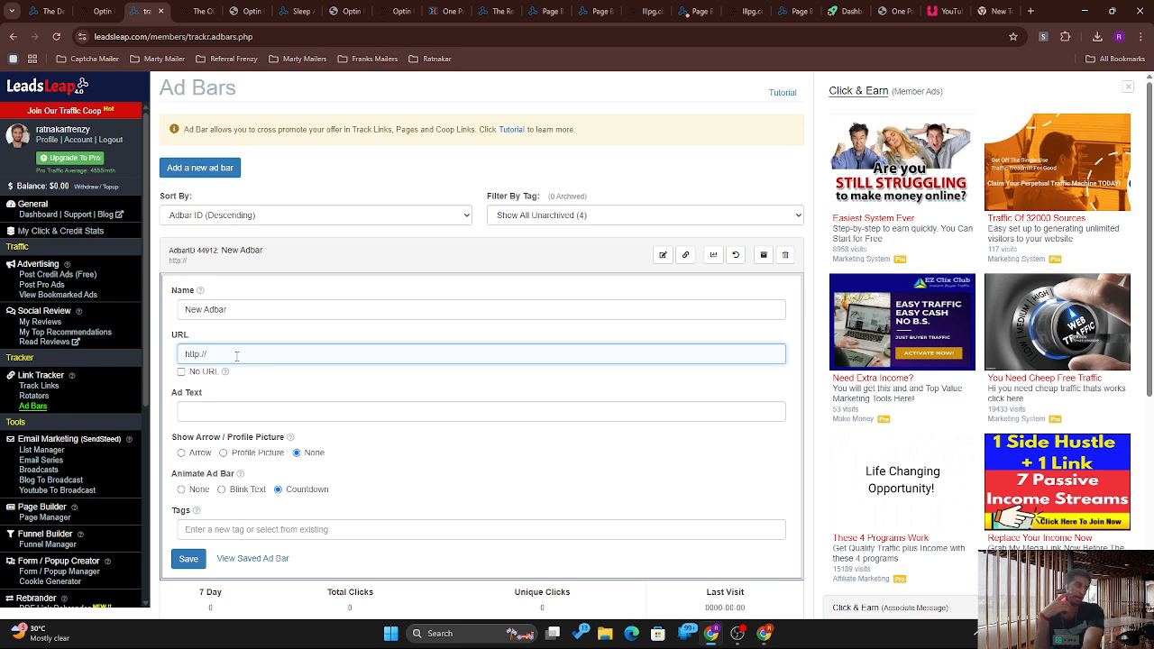
pyautogui.click(229, 304)
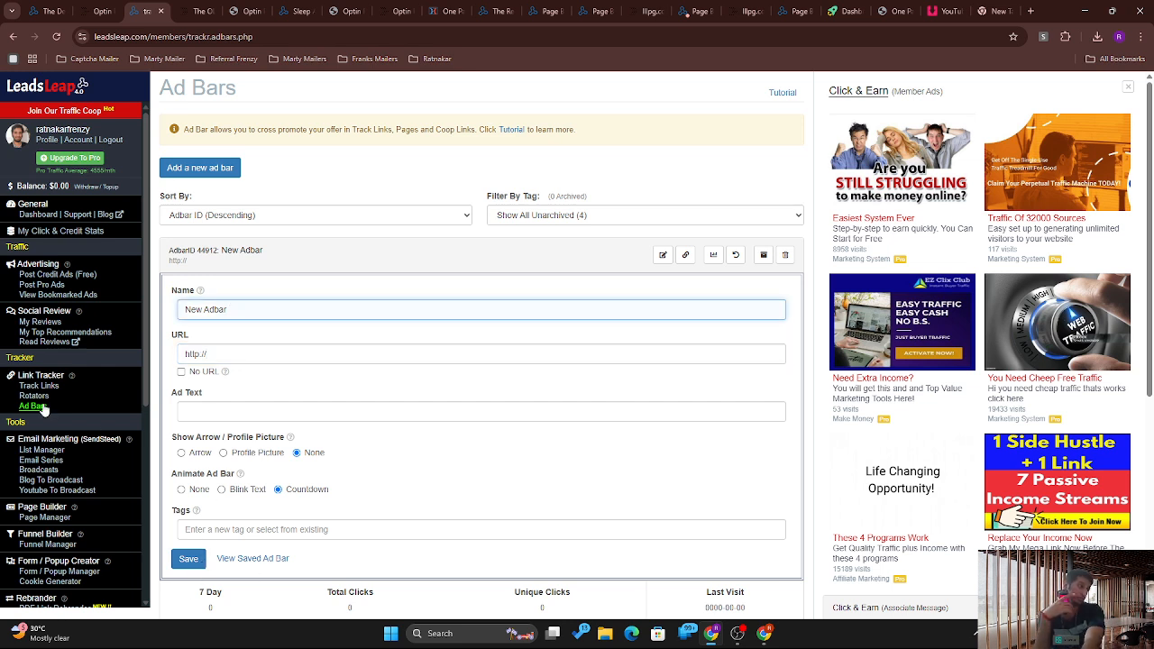
pyautogui.click(51, 521)
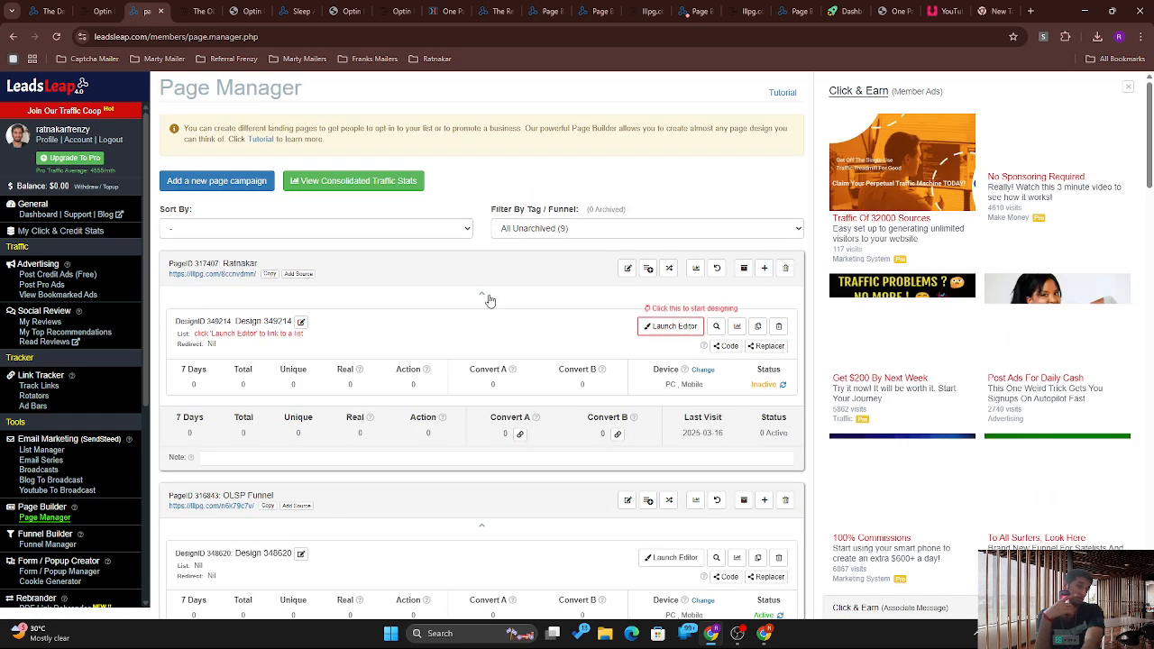
# Step: Attach ad bar 42482 and the Claudia popup 35394 to the Ratnakar page campaign
pyautogui.click(626, 269)
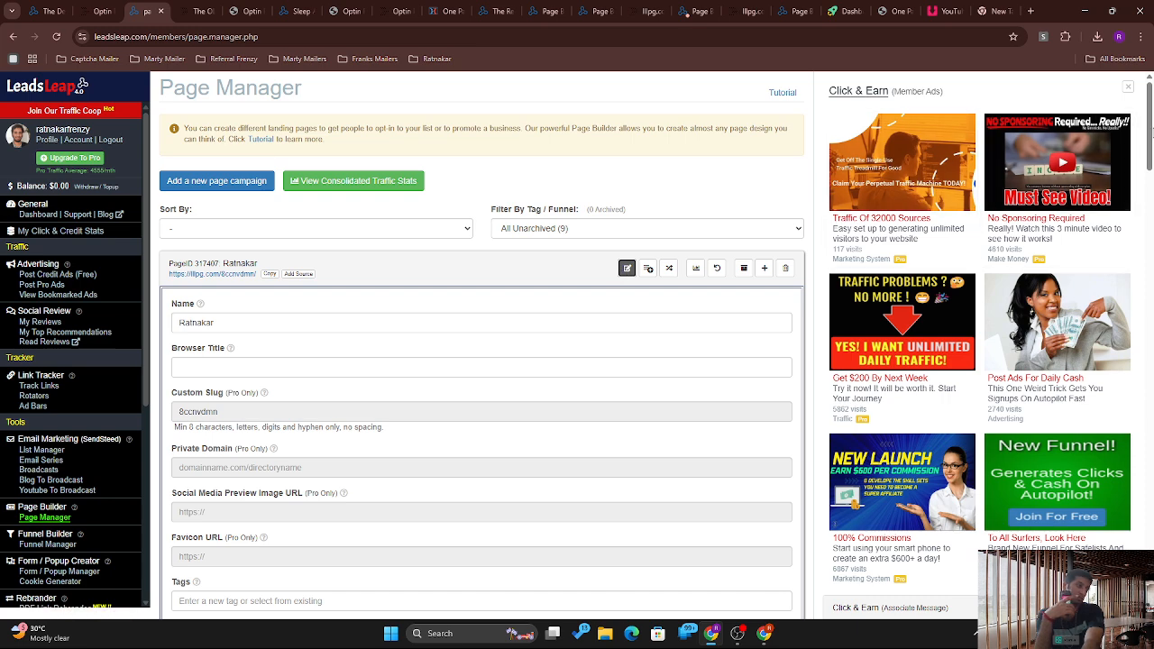
pyautogui.scroll(-5, 1143, 210)
pyautogui.moveTo(1144, 208); pyautogui.dragTo(1144, 214)
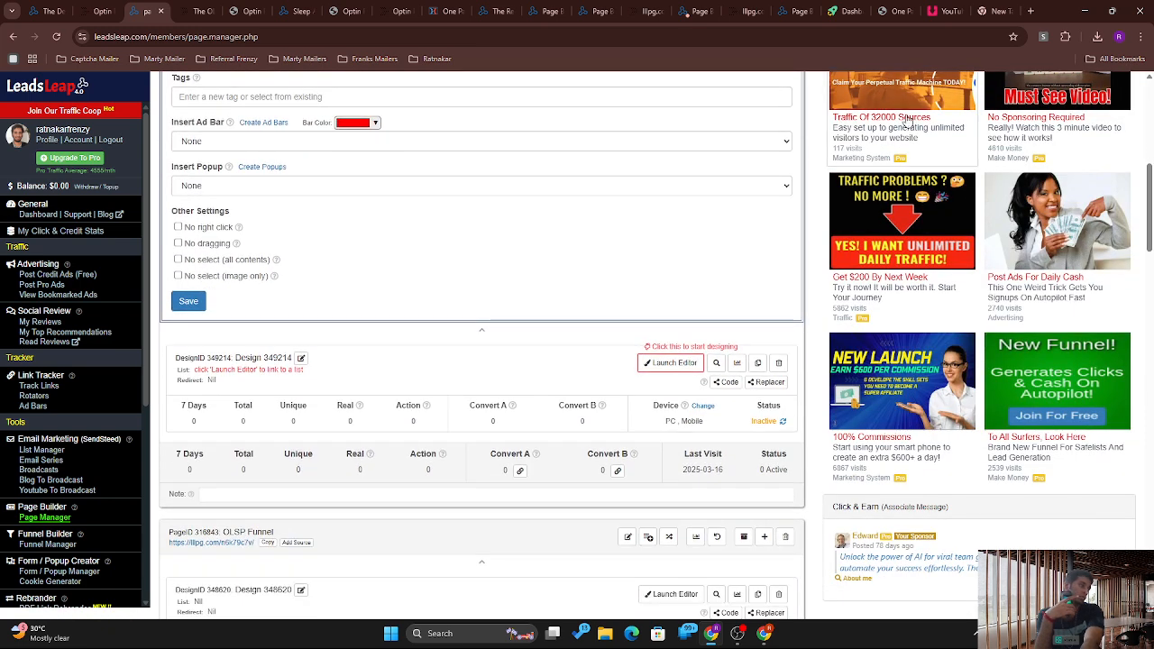
pyautogui.click(540, 142)
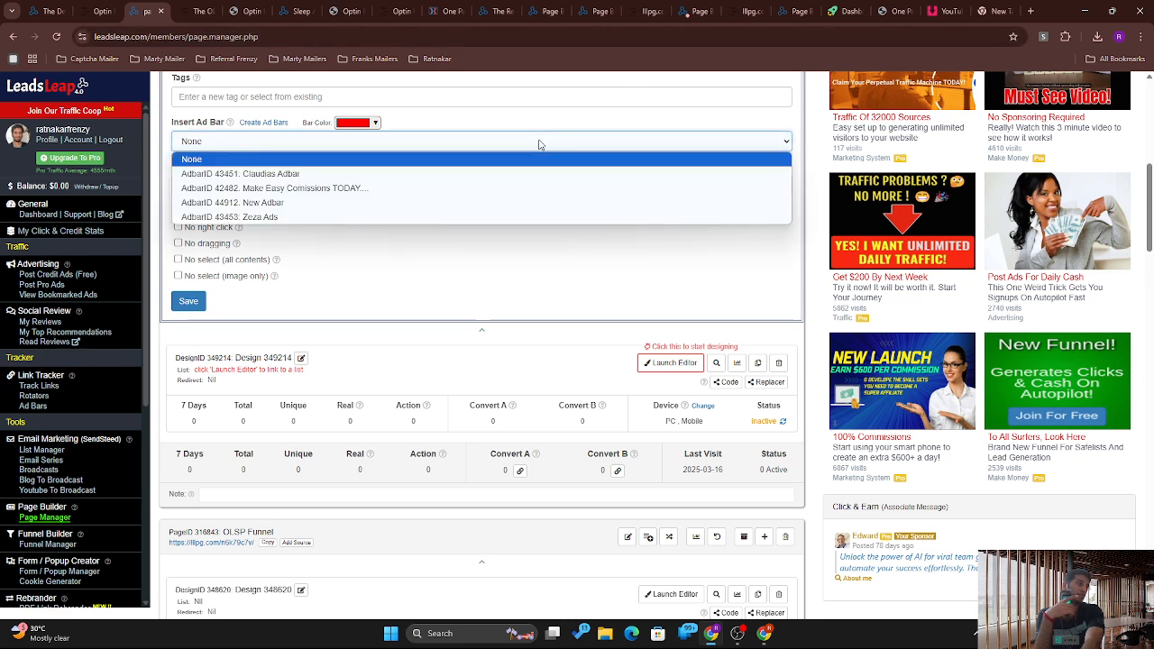
pyautogui.click(403, 192)
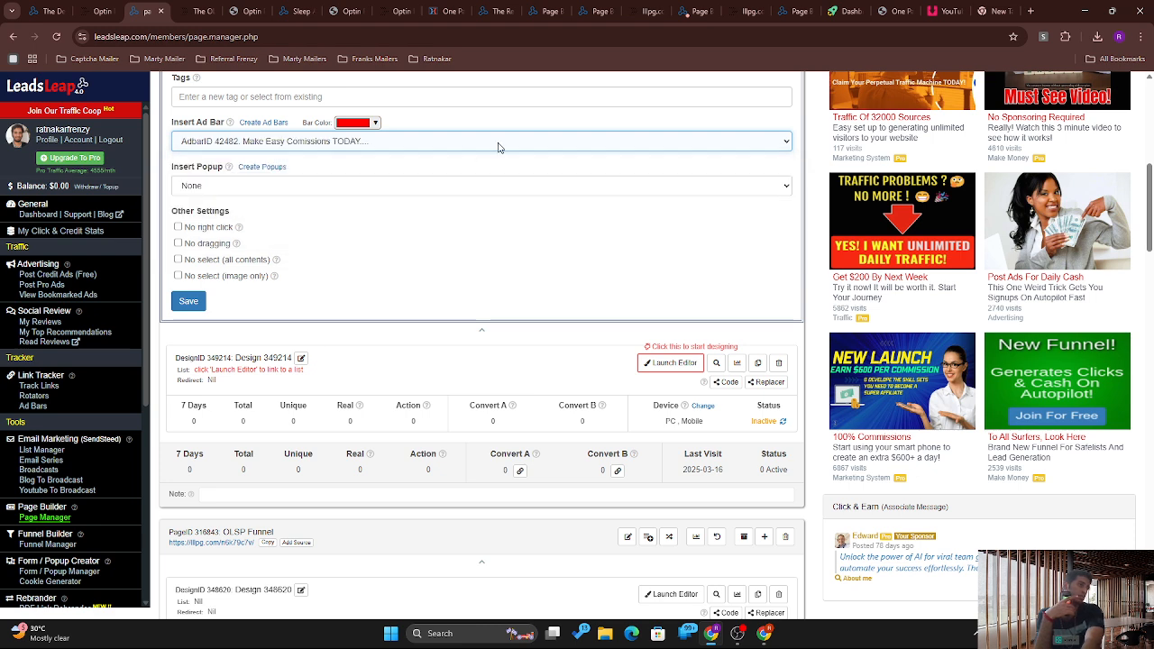
pyautogui.click(442, 183)
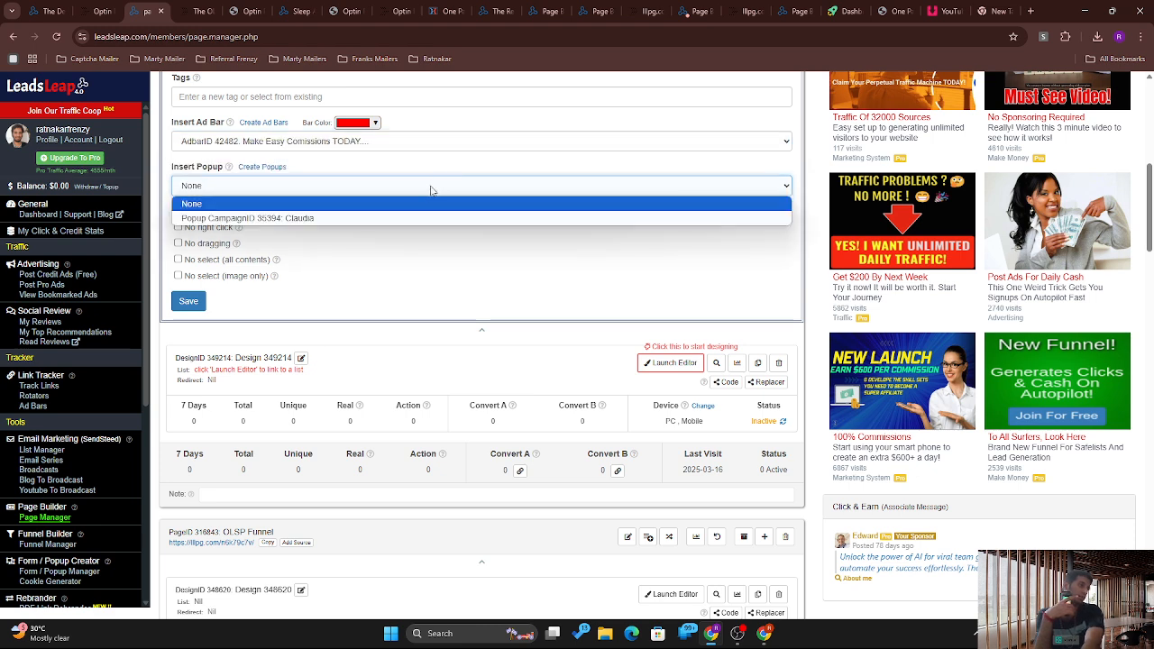
pyautogui.click(417, 219)
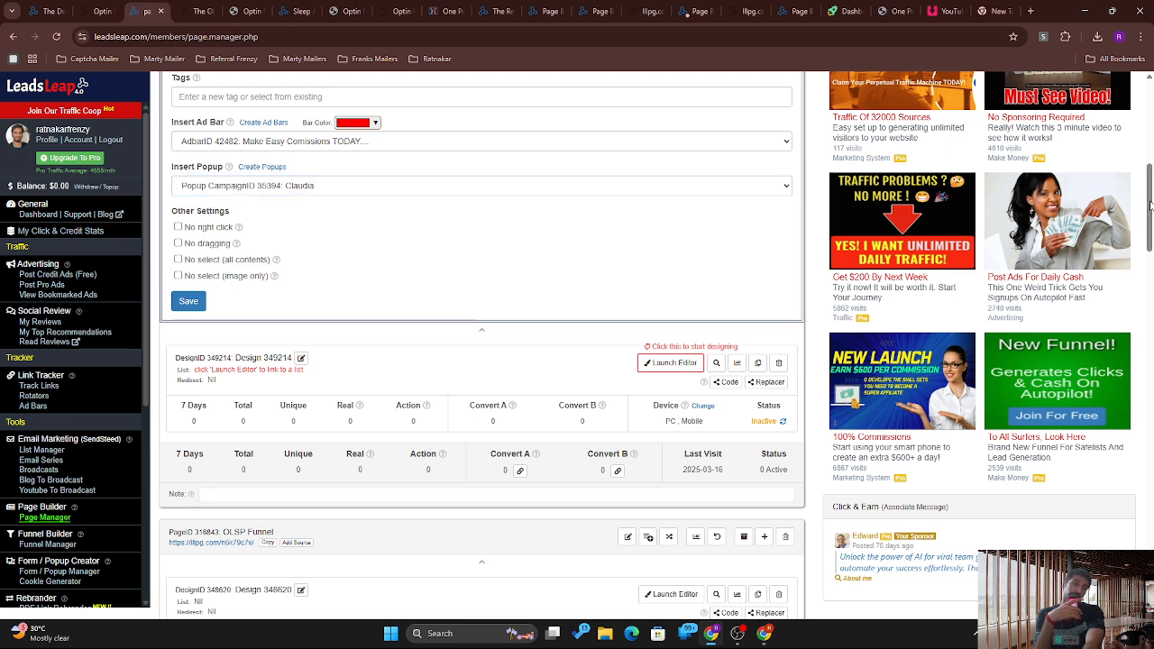
# Step: Review the Ratnakar page's settings form, including its empty browser title
pyautogui.scroll(5, 866, 243)
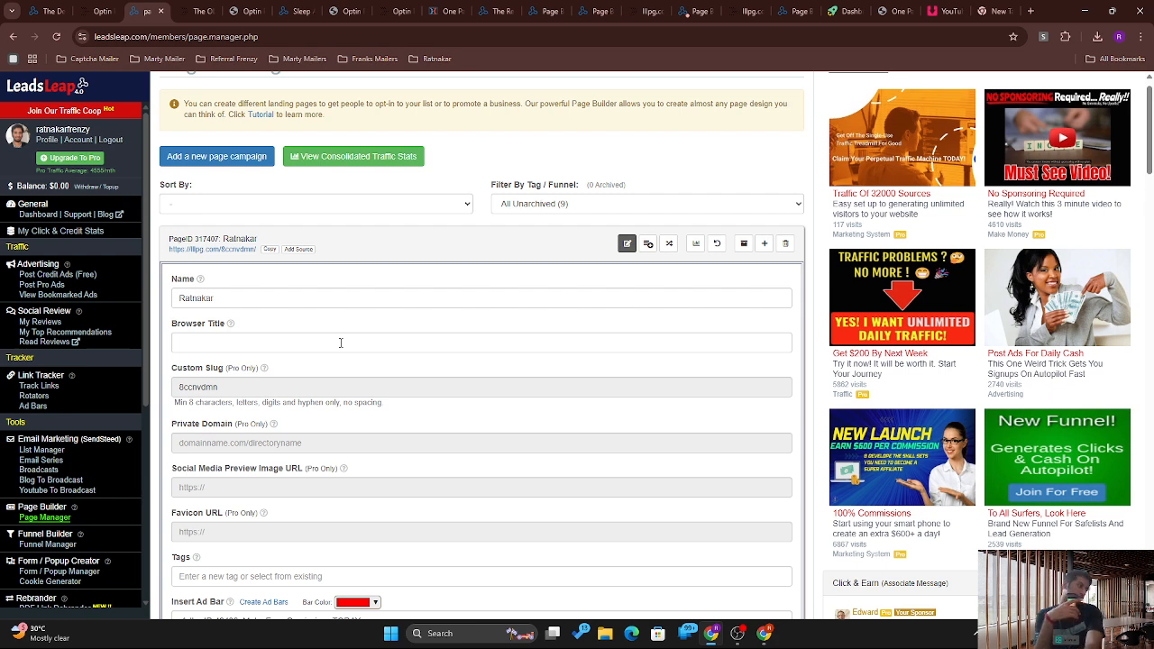
pyautogui.click(341, 342)
pyautogui.scroll(-1, 137, 348)
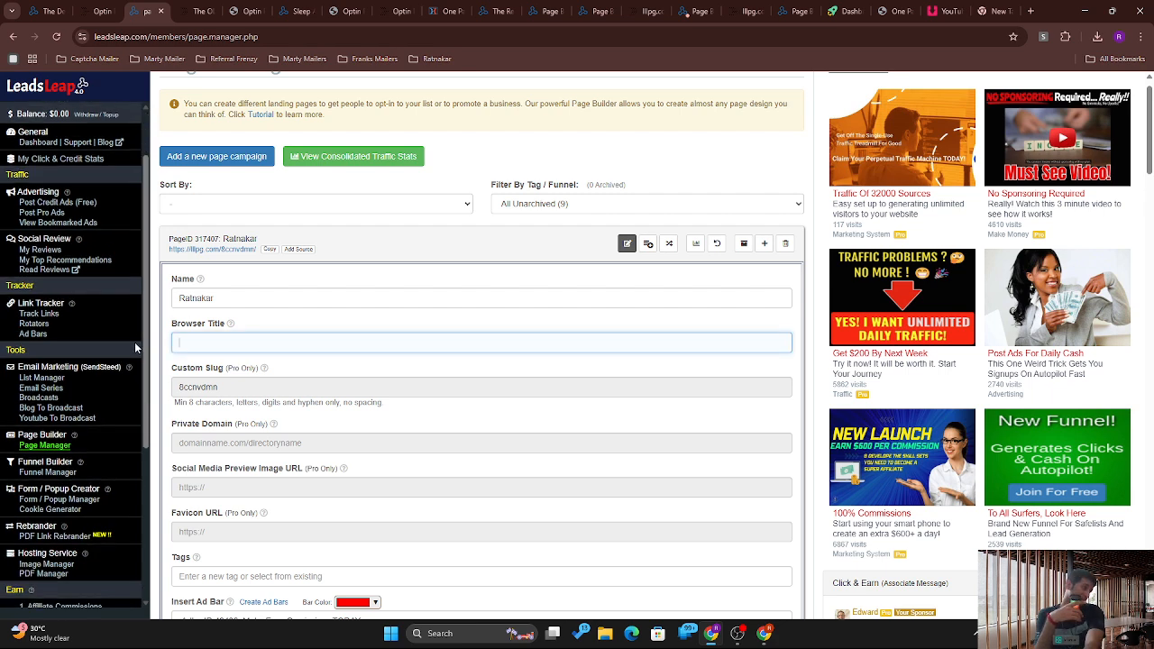
pyautogui.scroll(-2, 137, 348)
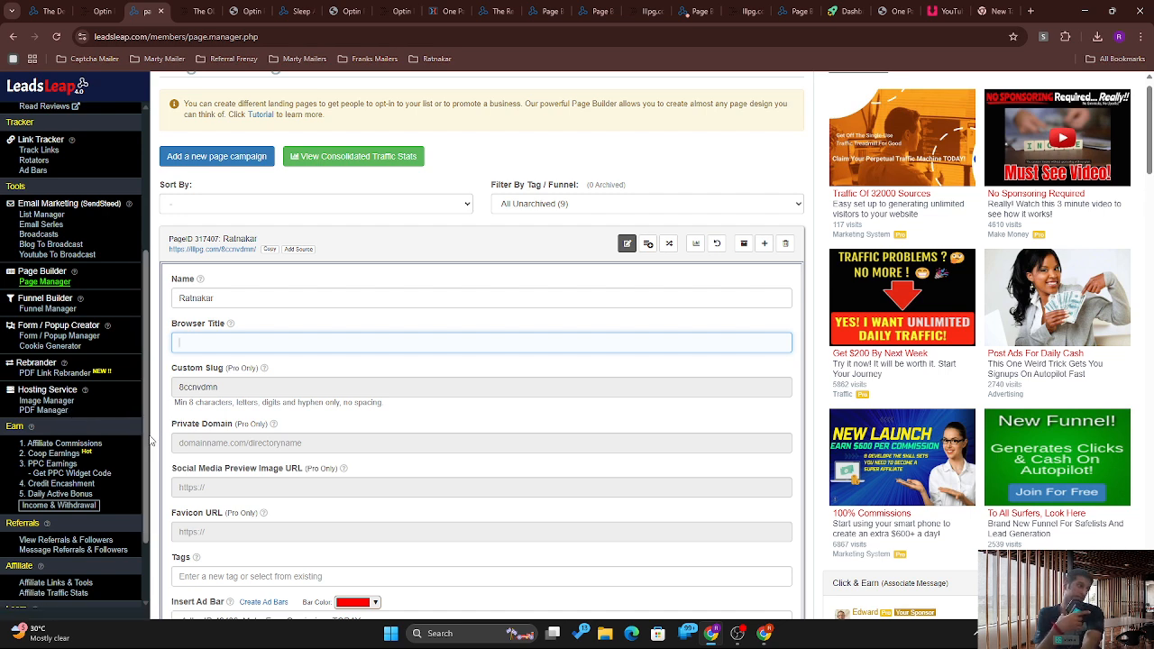
pyautogui.moveTo(146, 441); pyautogui.dragTo(142, 538)
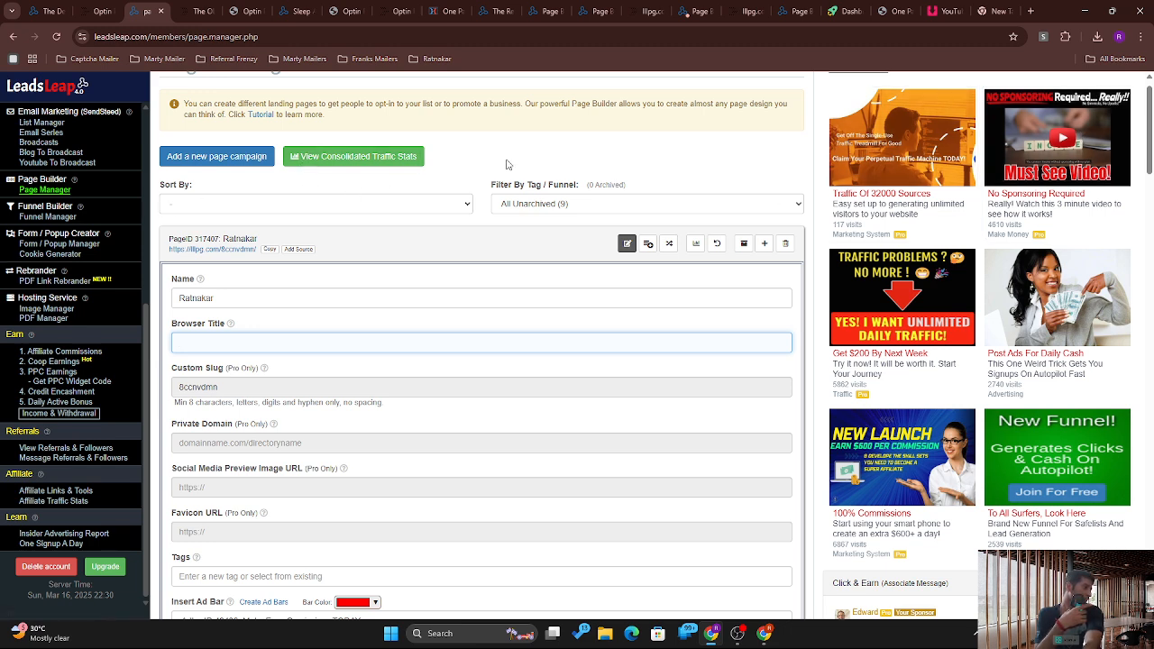
pyautogui.scroll(-2, 1138, 161)
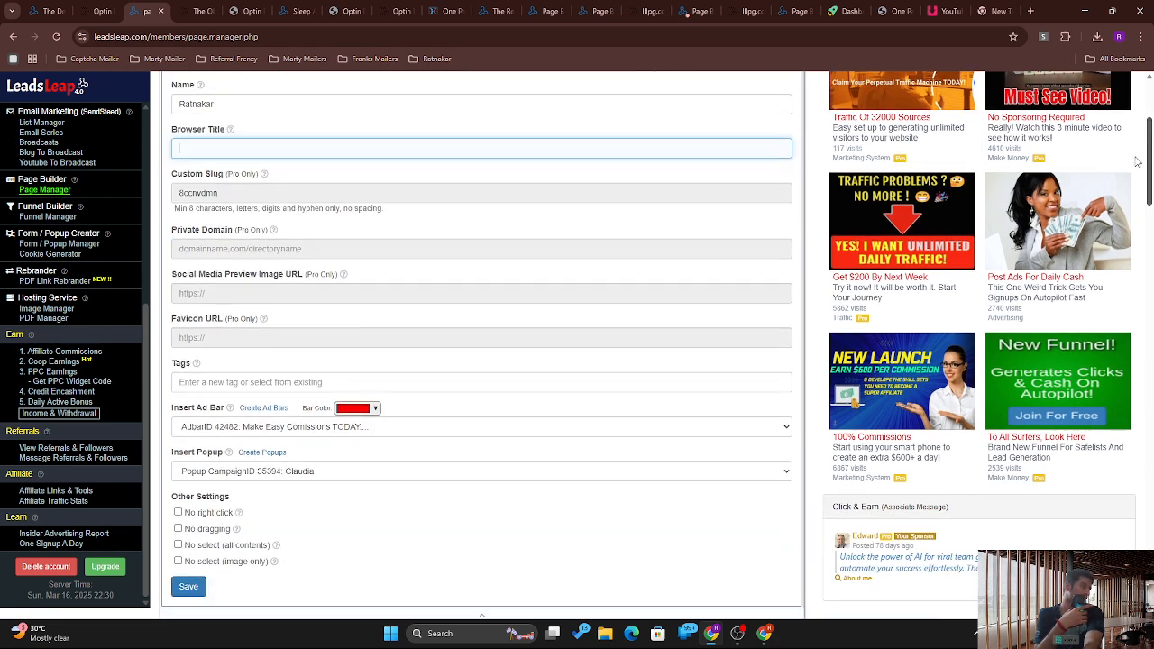
pyautogui.scroll(2, 1138, 162)
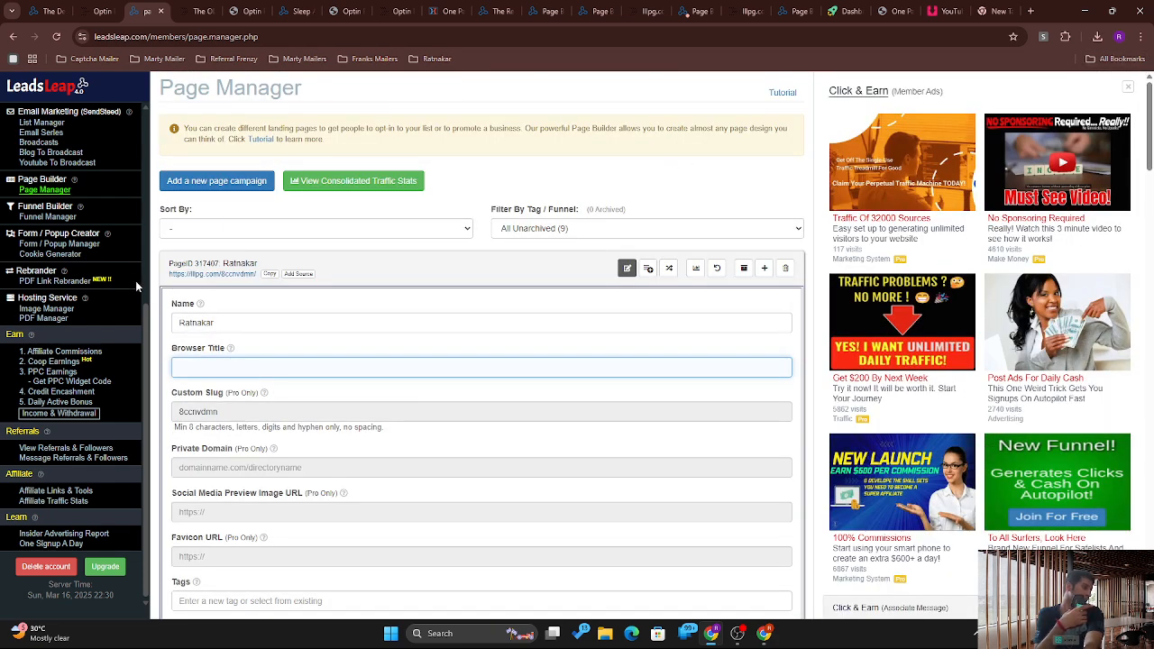
pyautogui.moveTo(144, 307); pyautogui.dragTo(147, 246)
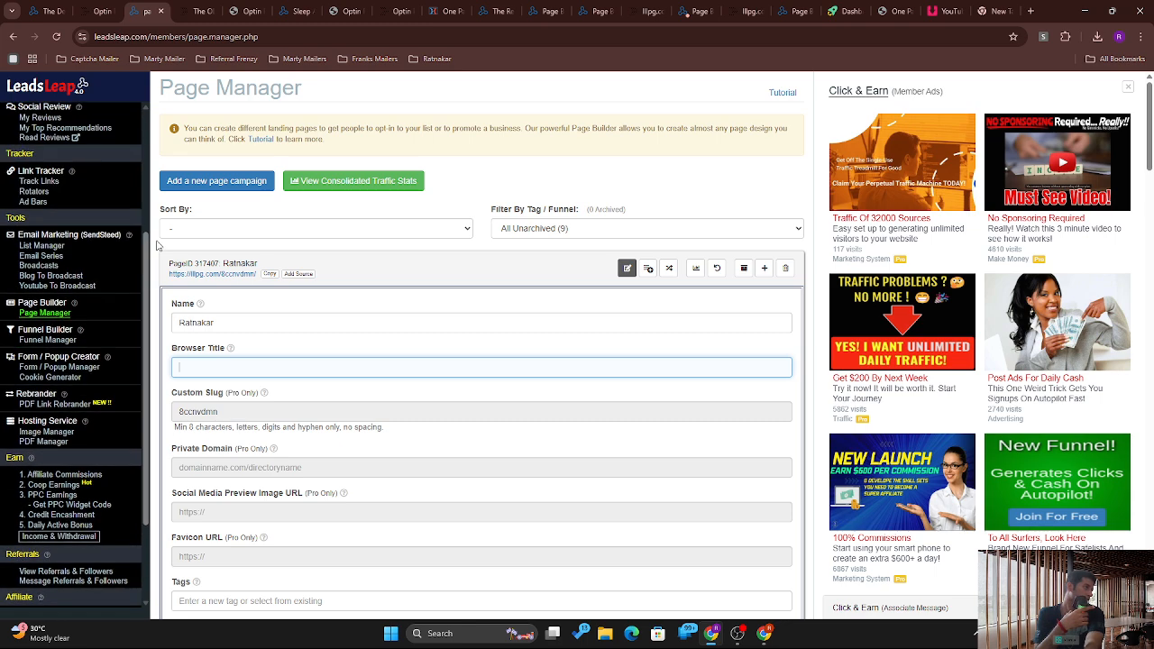
pyautogui.click(52, 235)
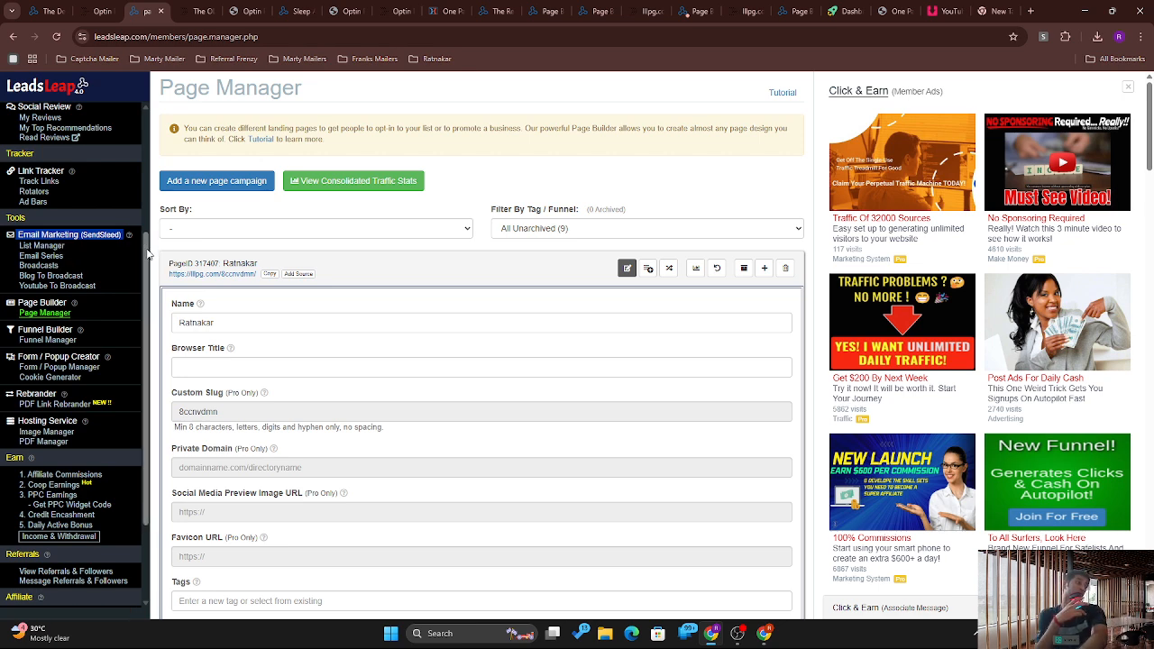
pyautogui.scroll(3, 144, 261)
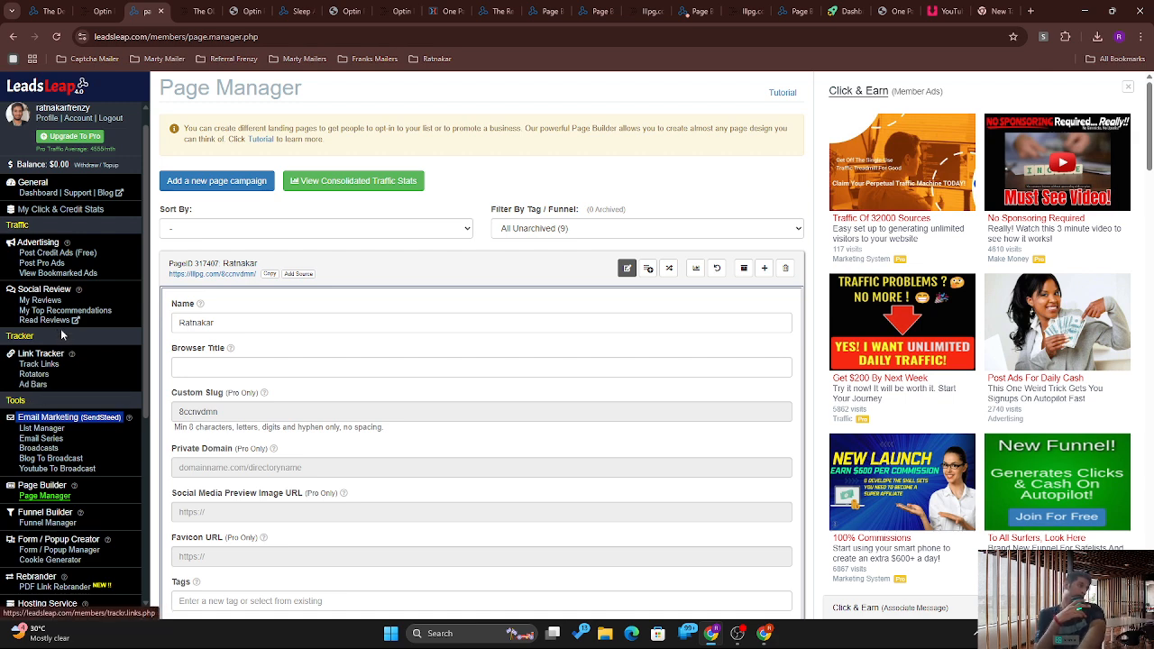
# Step: Start a new credit ad and look over its URL, catchy title and ad text fields
pyautogui.click(41, 256)
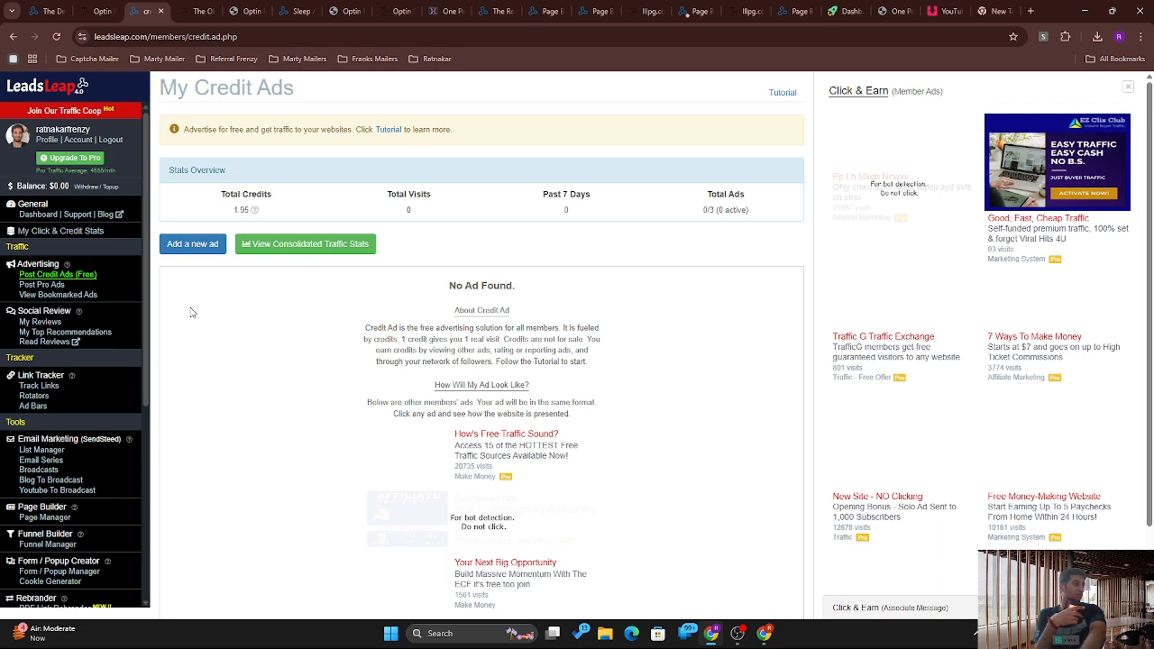
pyautogui.click(192, 244)
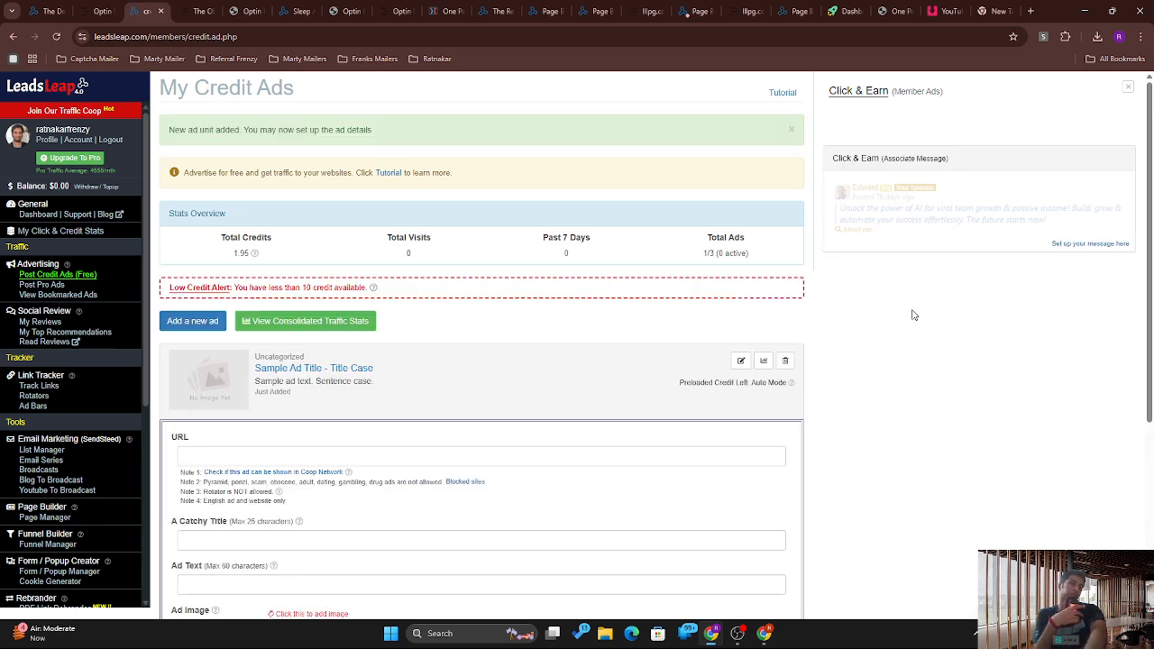
pyautogui.moveTo(1152, 294); pyautogui.dragTo(1150, 483)
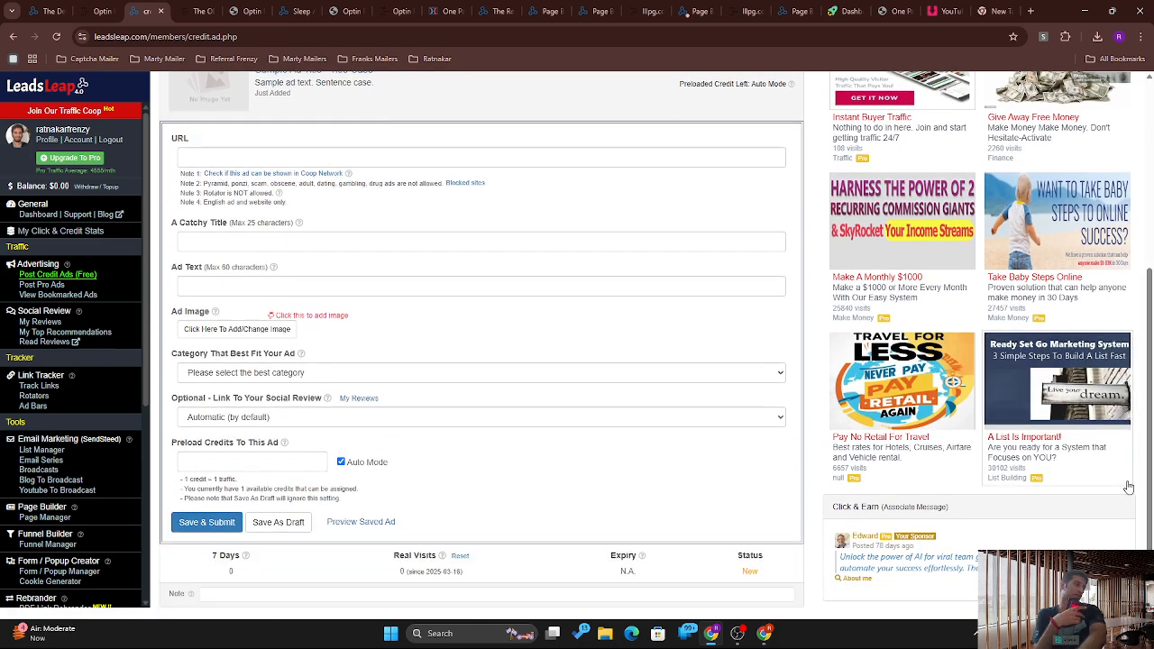
pyautogui.click(395, 162)
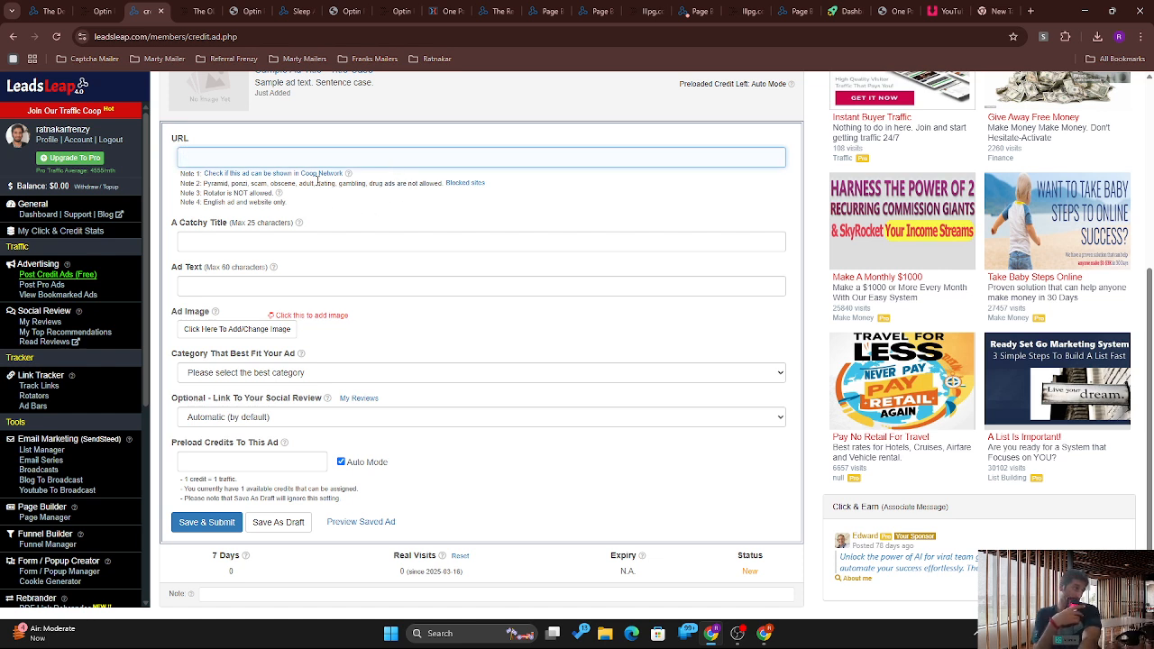
pyautogui.click(309, 240)
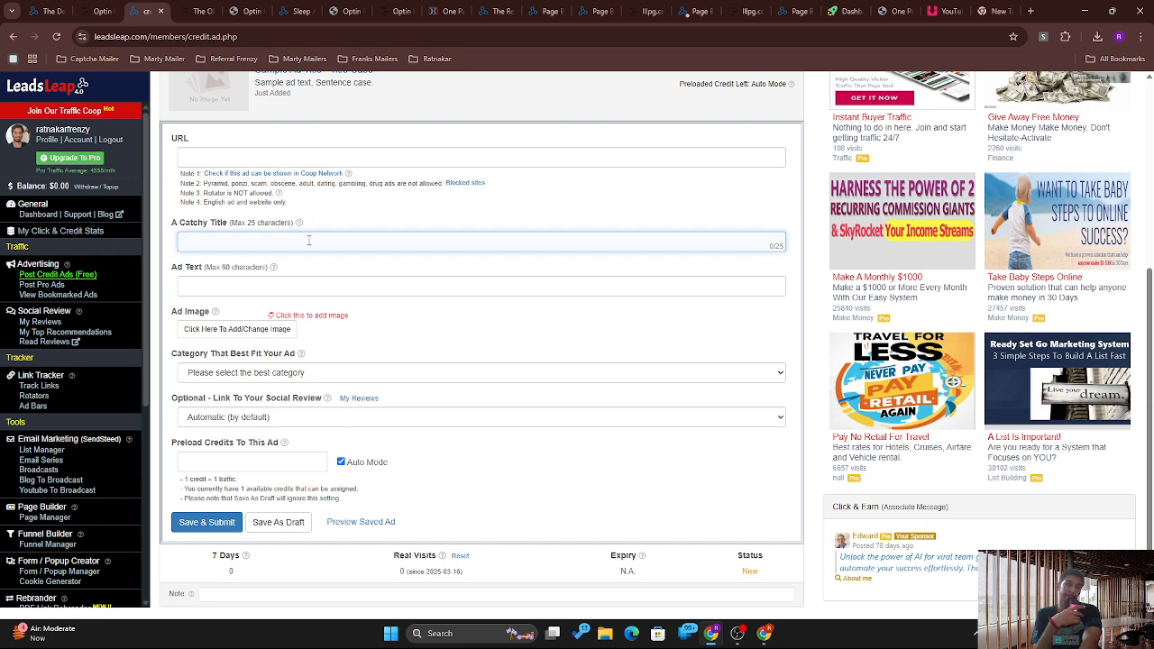
pyautogui.click(270, 278)
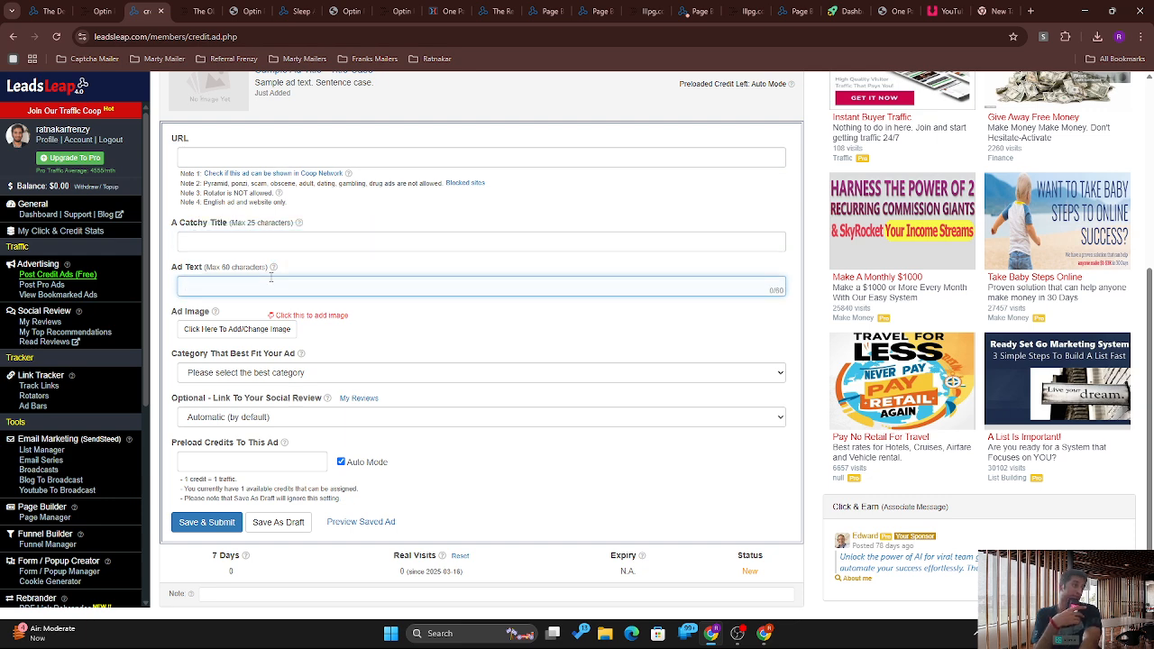
# Step: Cancel the image upload so the ad has no image, then list the ad categories
pyautogui.click(252, 326)
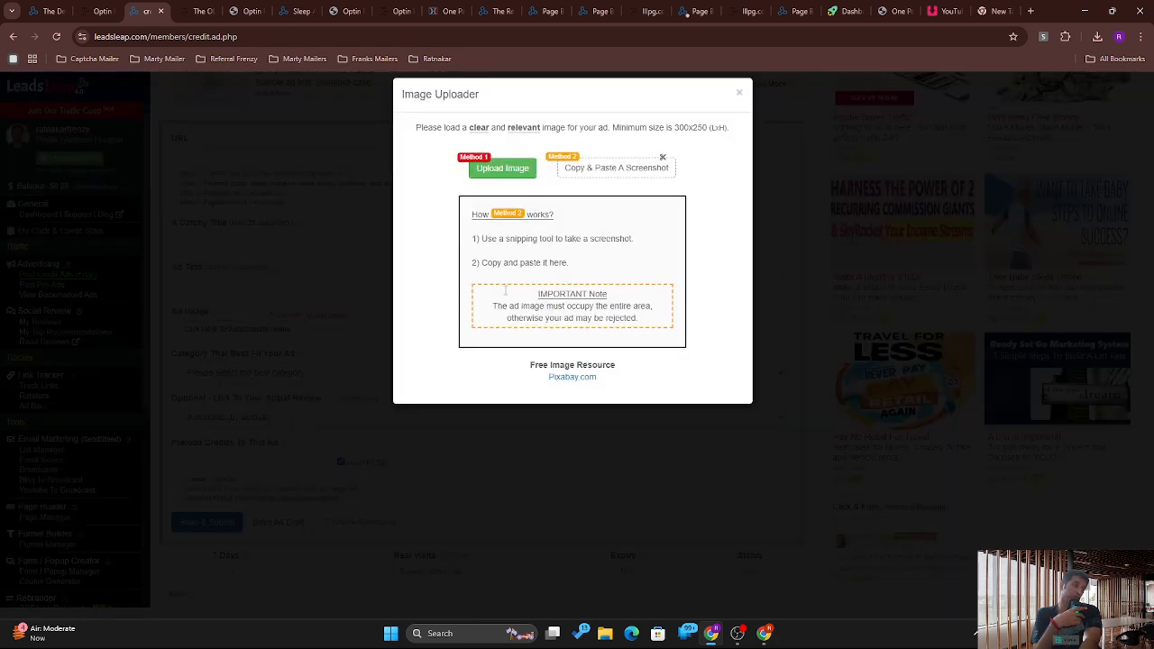
pyautogui.click(513, 177)
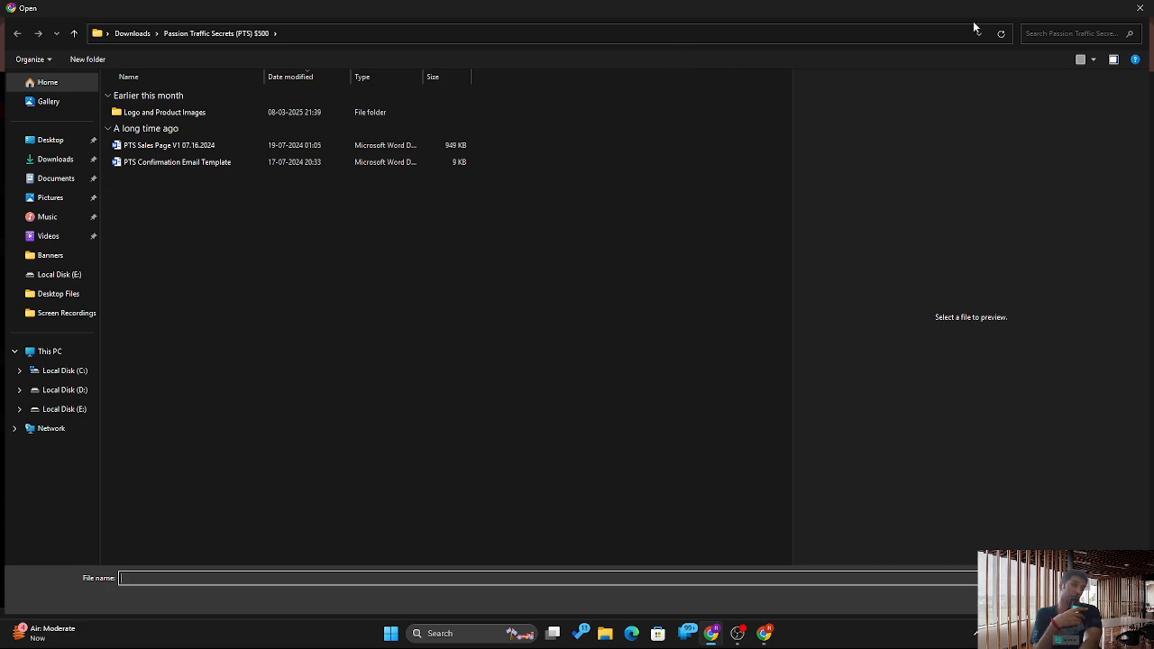
pyautogui.click(1141, 8)
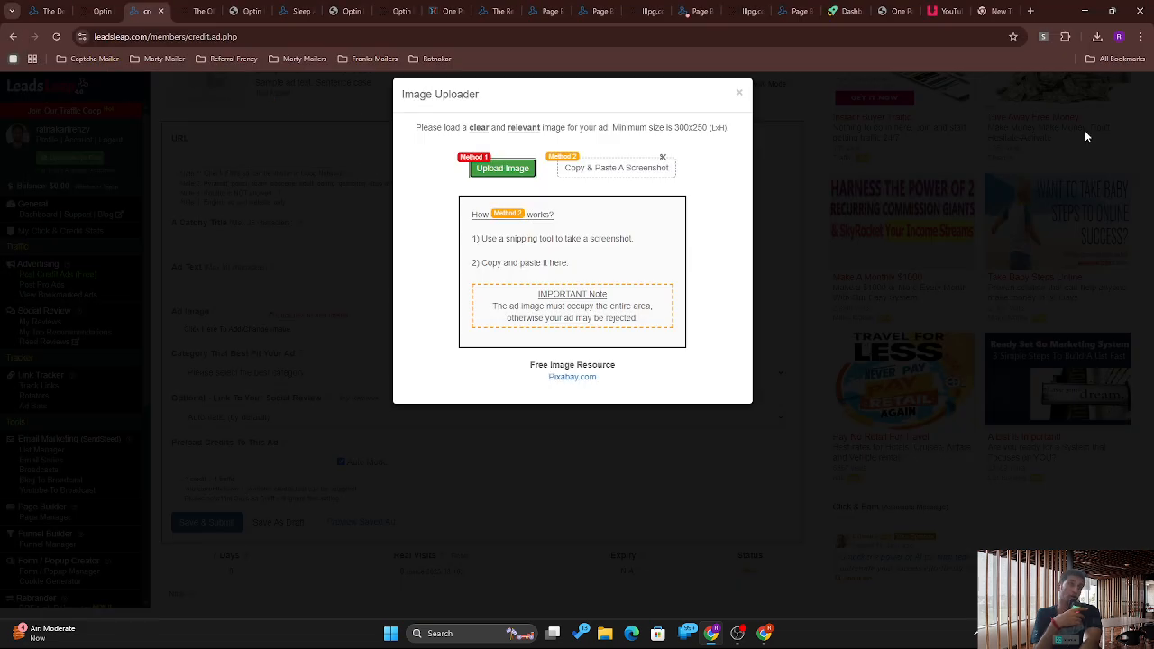
pyautogui.click(739, 94)
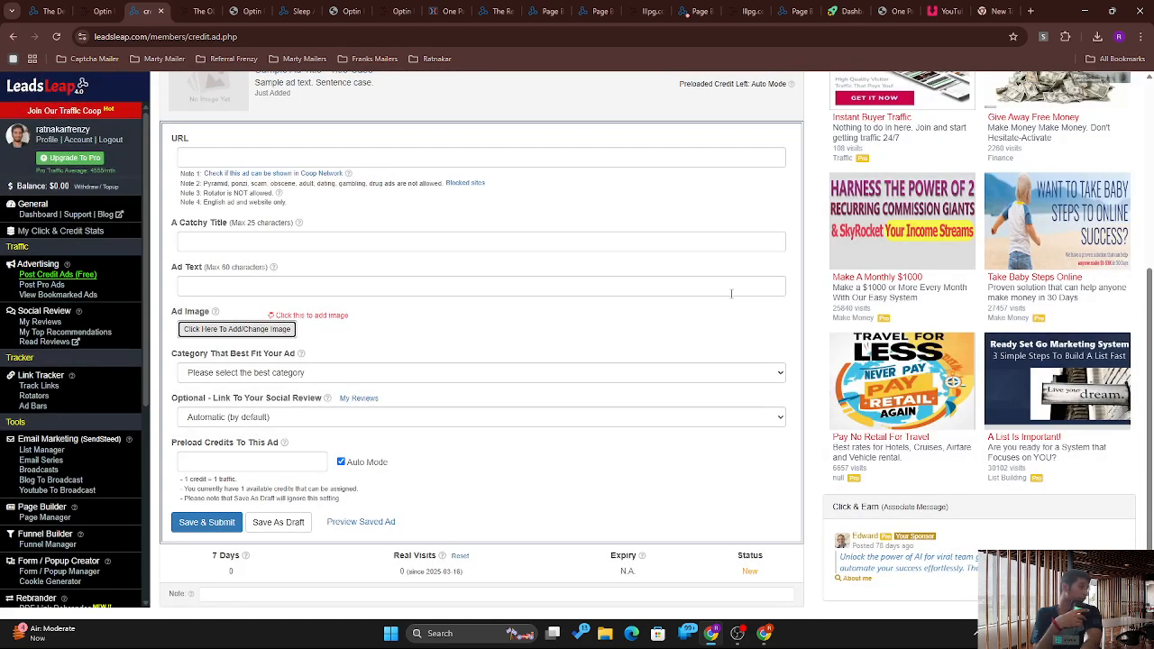
pyautogui.click(463, 377)
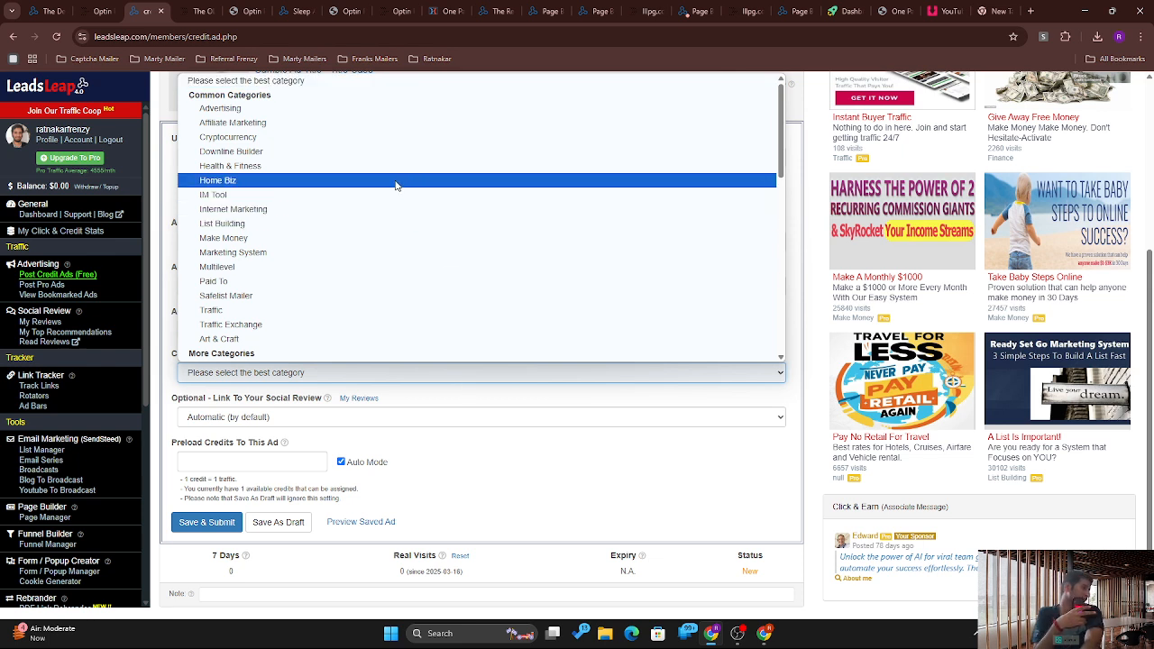
# Step: Set the credit ad's category to Affiliate Marketing and keep Social Review on Automatic
pyautogui.click(362, 122)
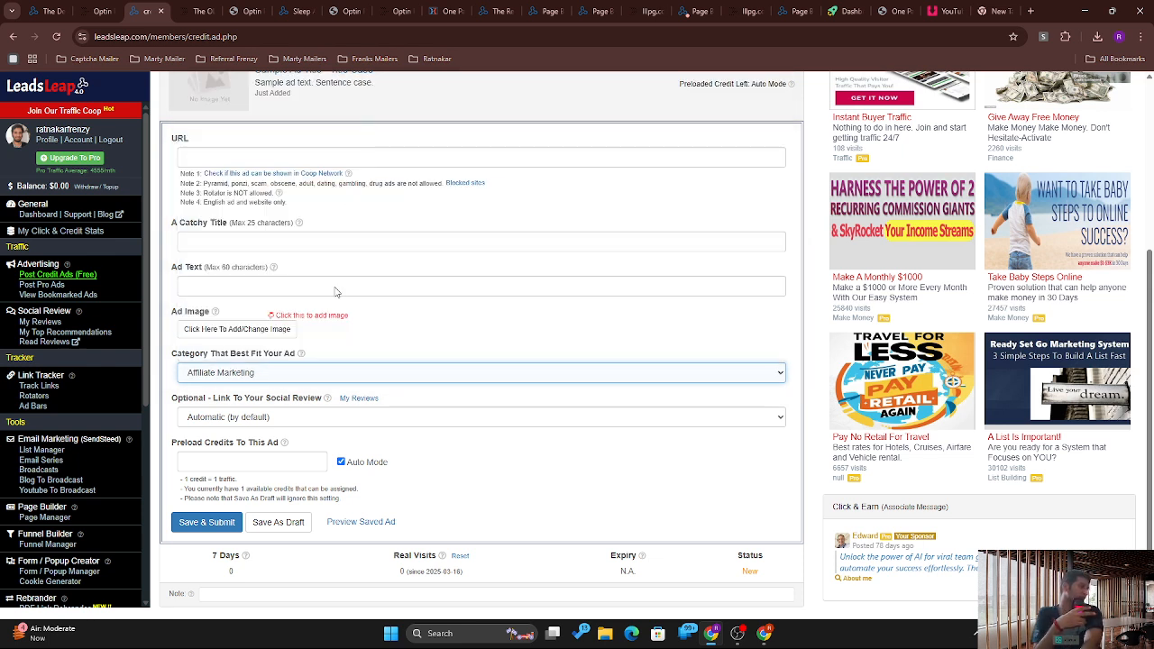
pyautogui.click(387, 375)
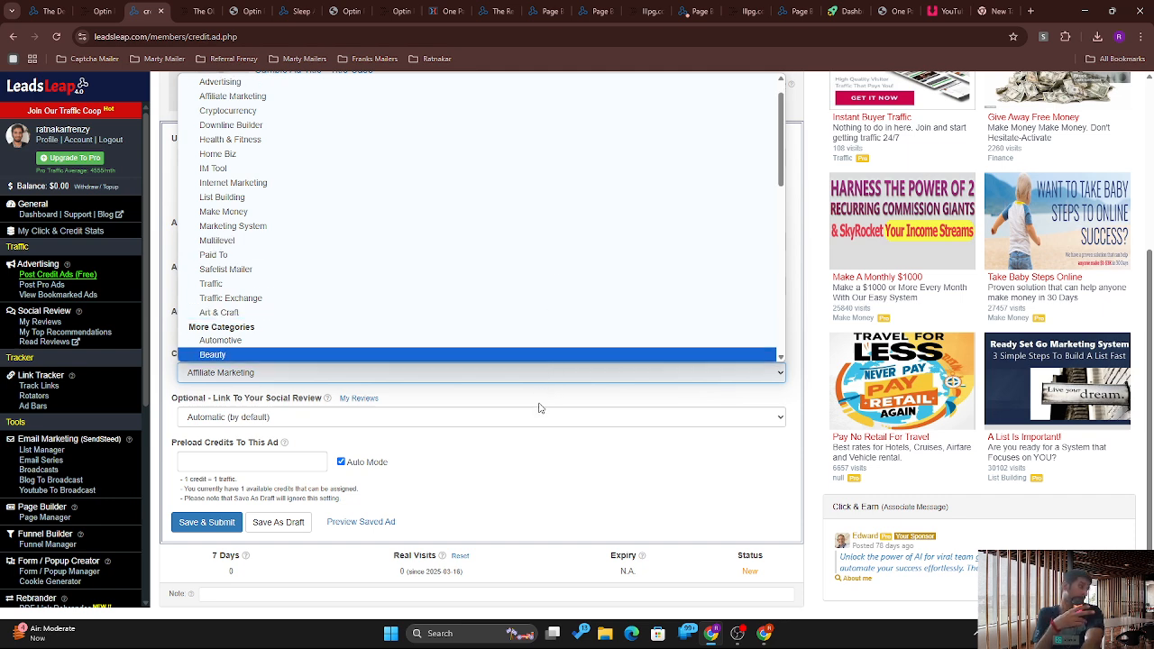
pyautogui.click(638, 94)
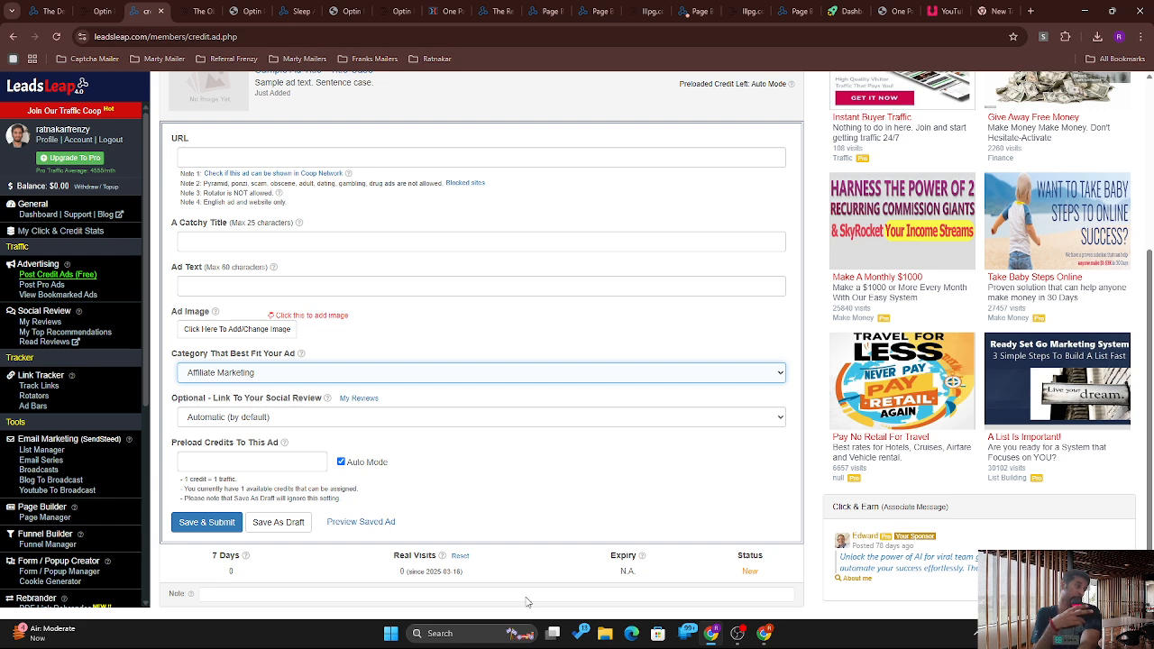
pyautogui.click(503, 415)
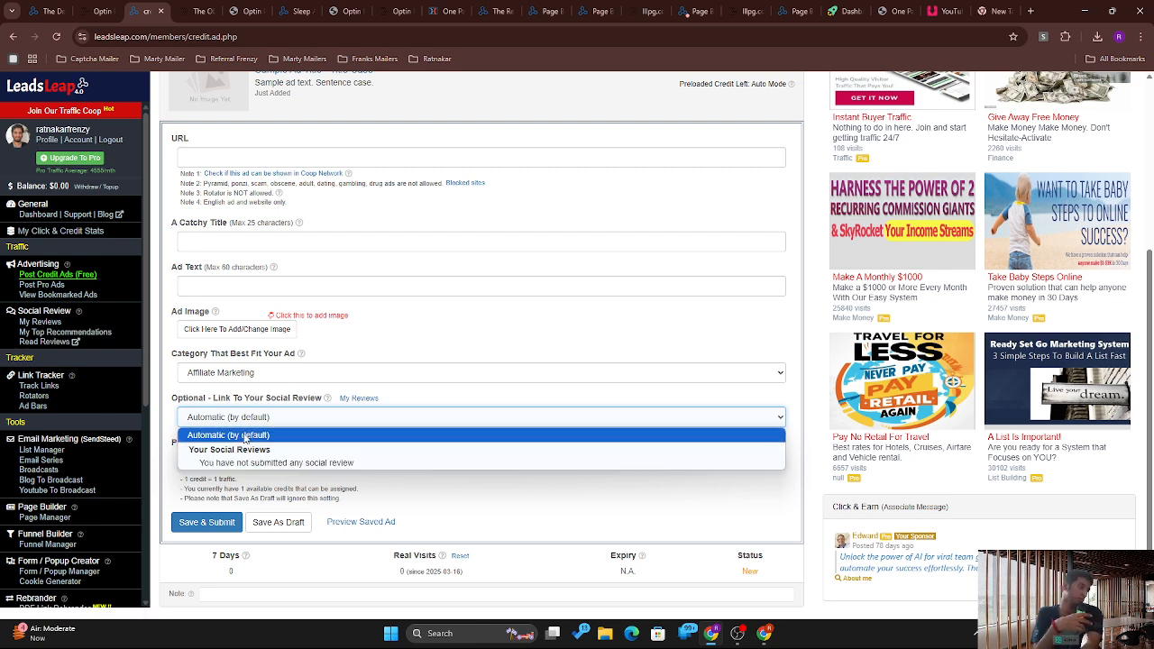
pyautogui.click(423, 481)
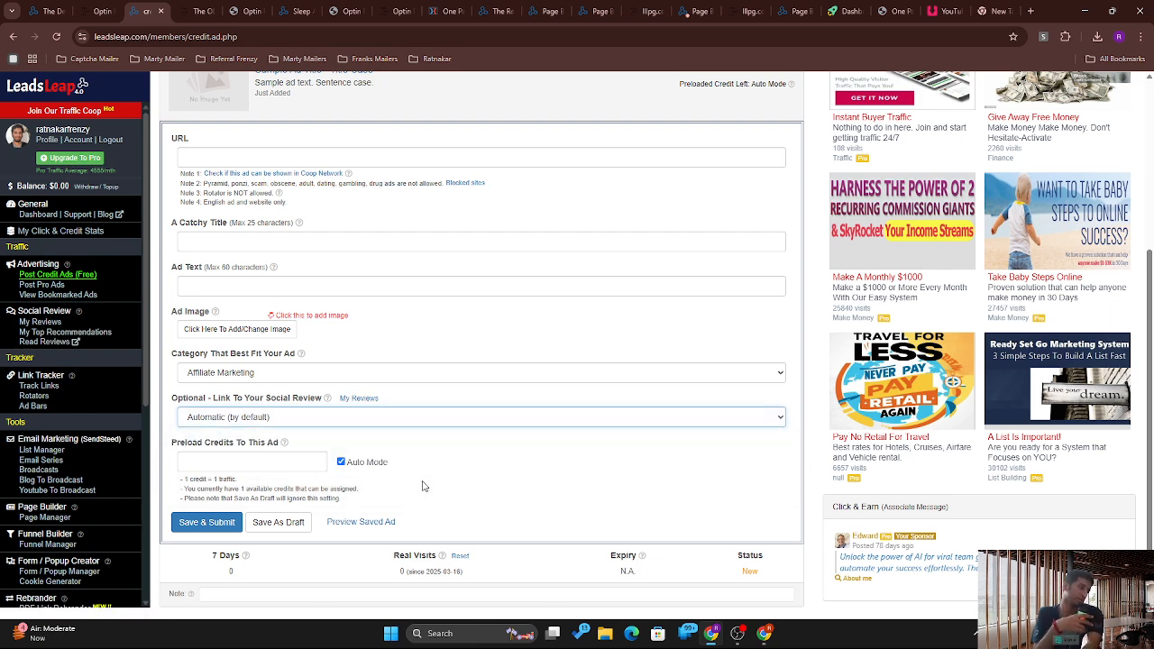
pyautogui.click(268, 466)
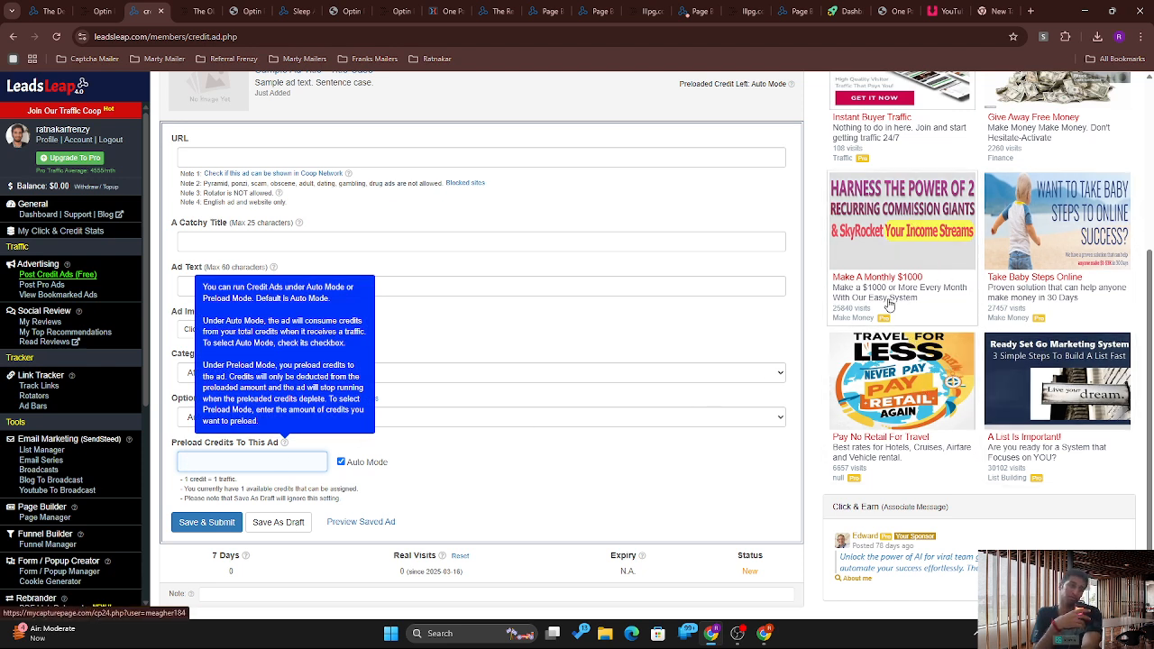
# Step: Open the Take Baby Steps Online member ad in the link viewer
pyautogui.rightClick(1149, 261)
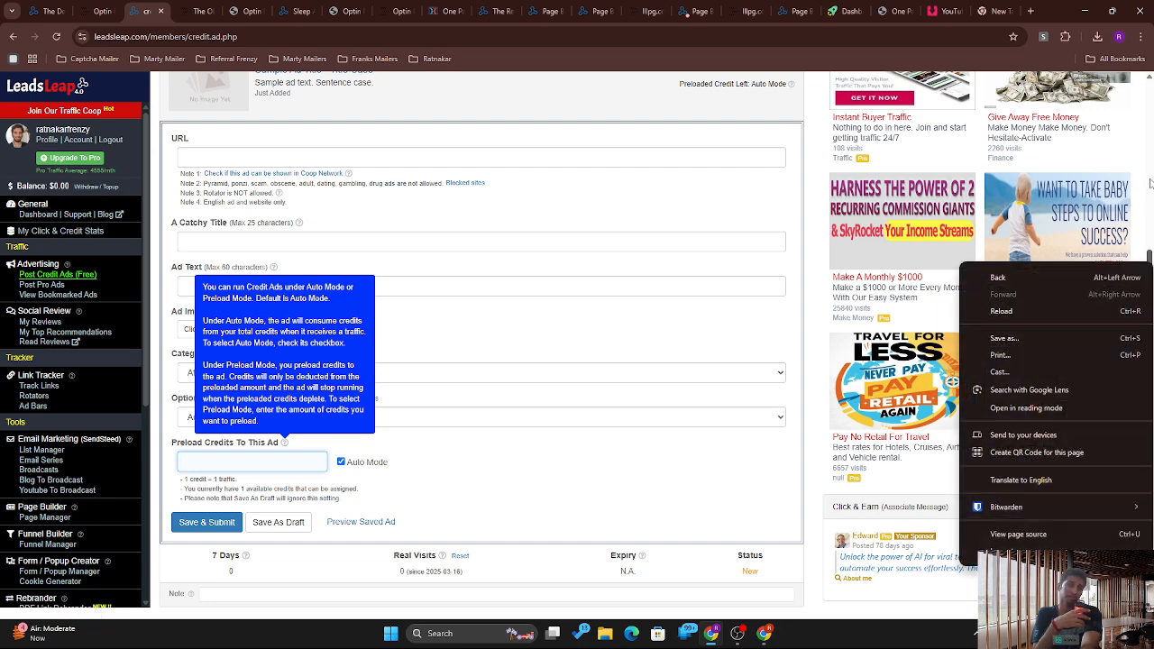
pyautogui.click(1150, 184)
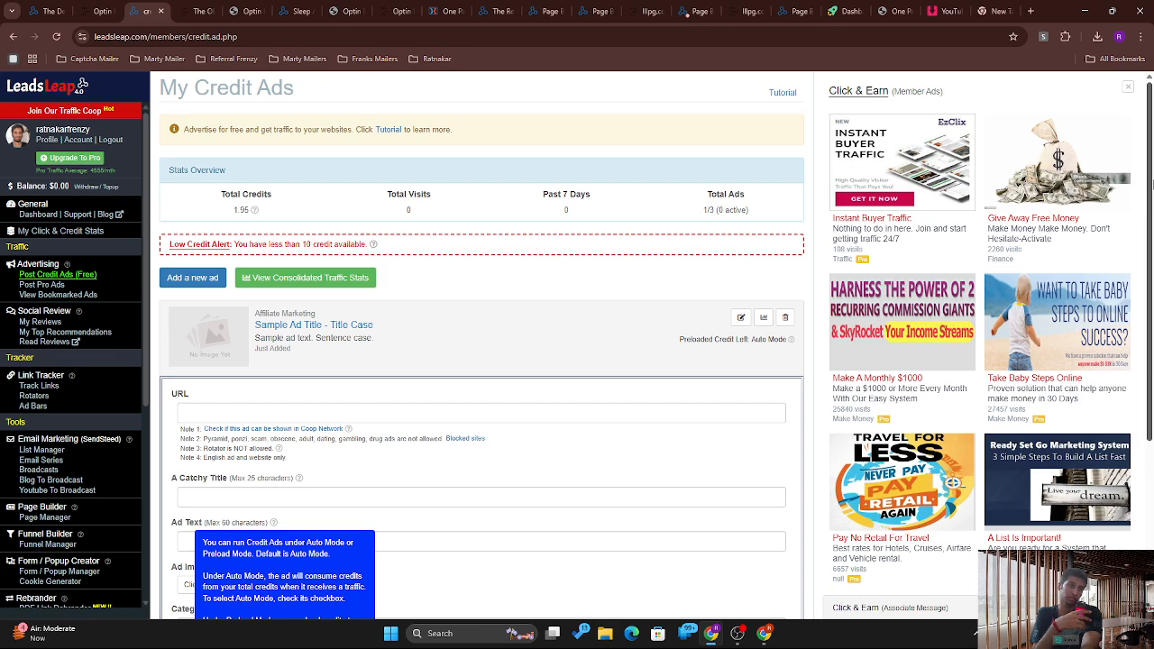
pyautogui.moveTo(1150, 184); pyautogui.dragTo(1140, 354)
pyautogui.scroll(3, 1140, 353)
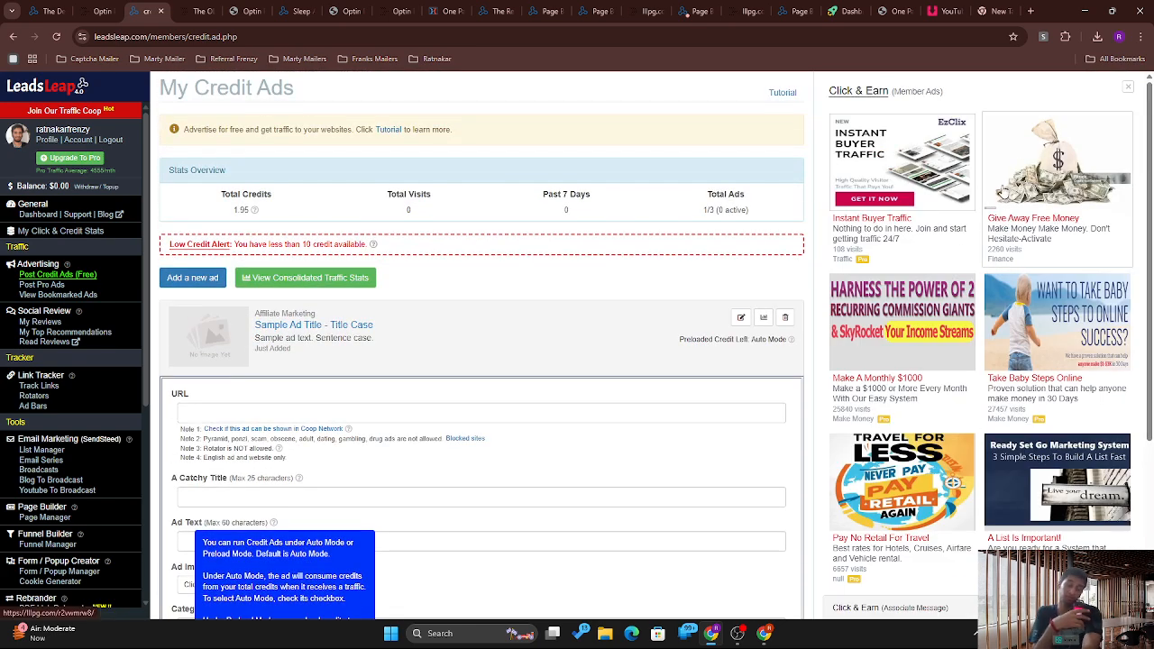
pyautogui.scroll(-3, 1152, 202)
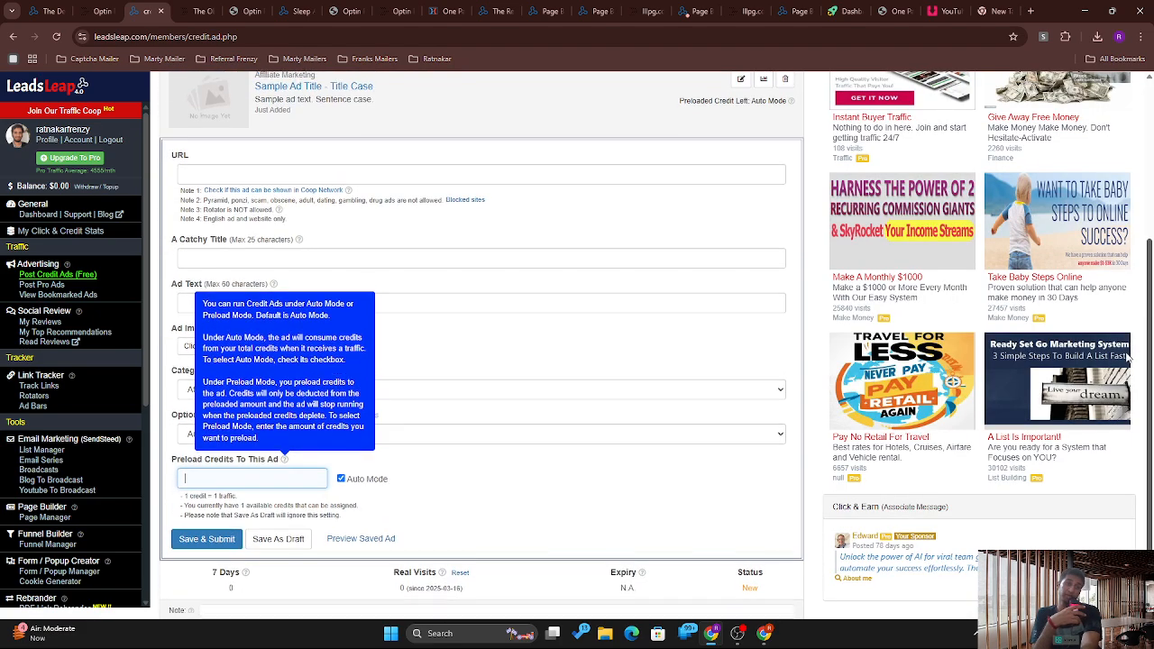
pyautogui.click(1076, 286)
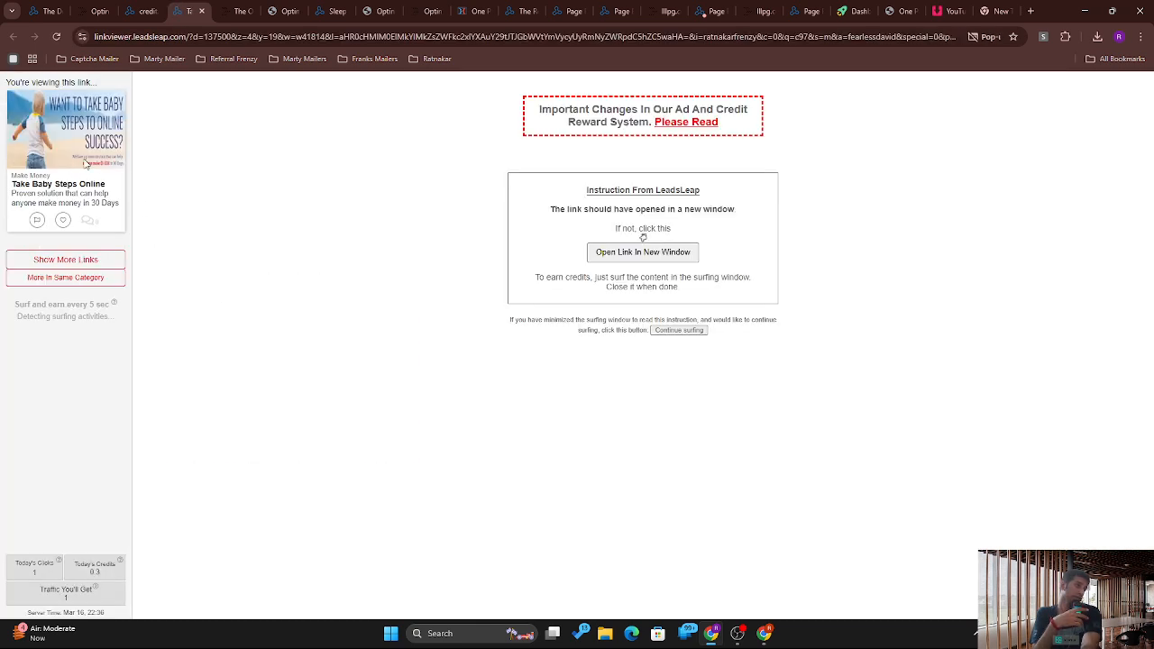
# Step: View the Take Baby Steps Online page in a surf window, then return to the credit ad form
pyautogui.click(85, 163)
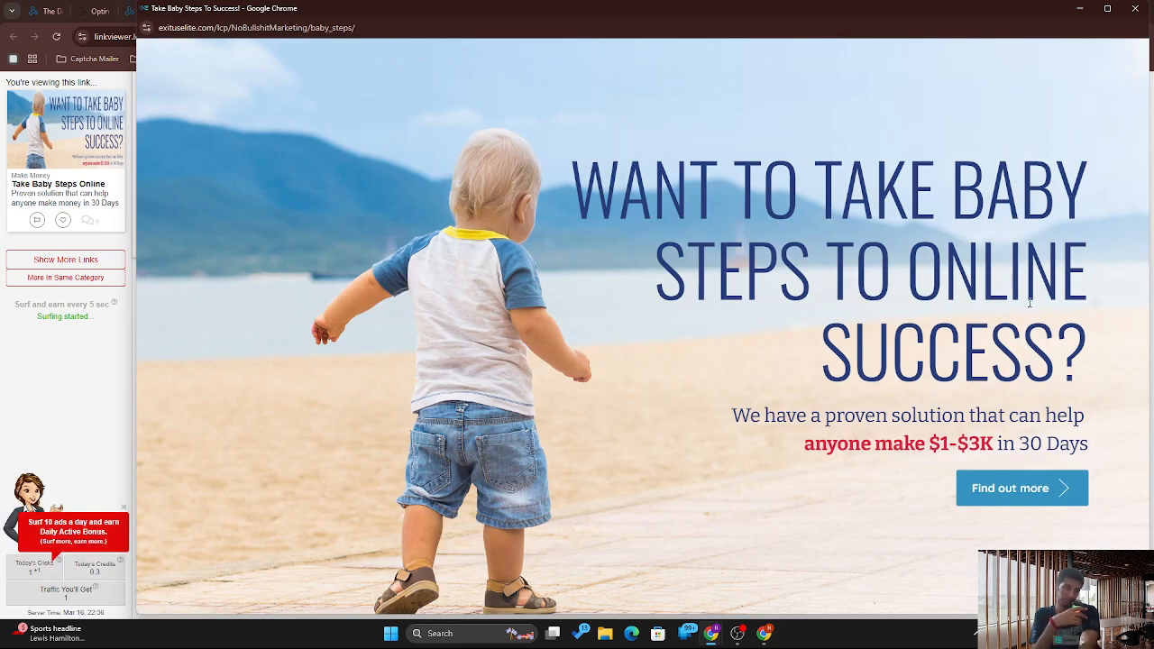
pyautogui.click(998, 490)
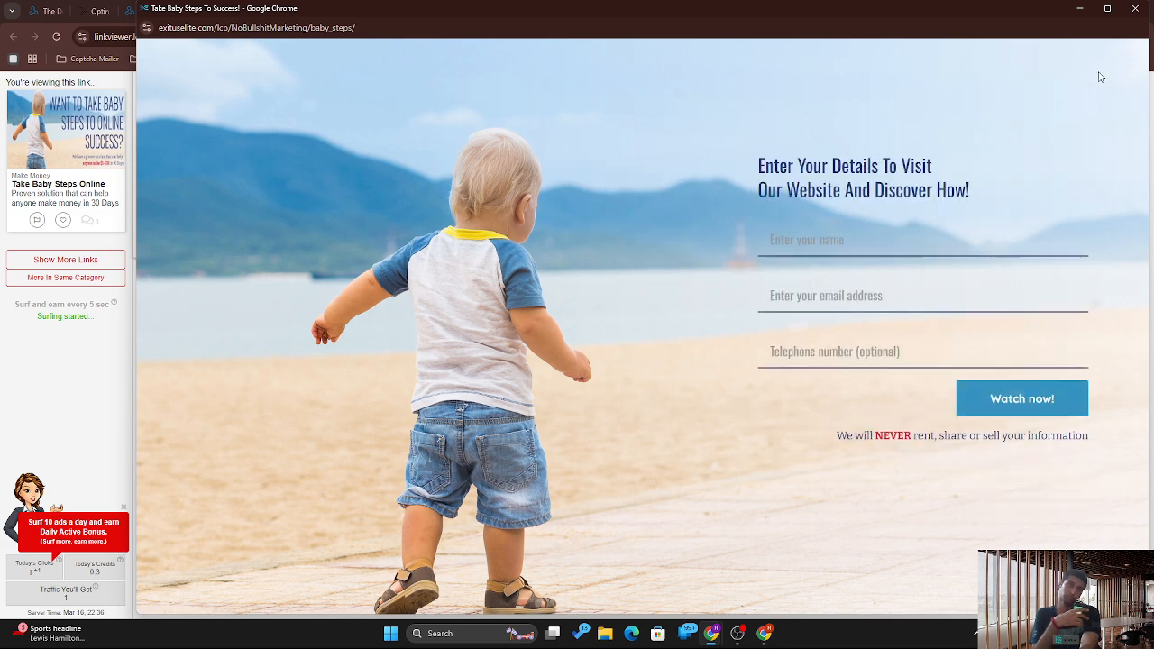
pyautogui.click(1147, 7)
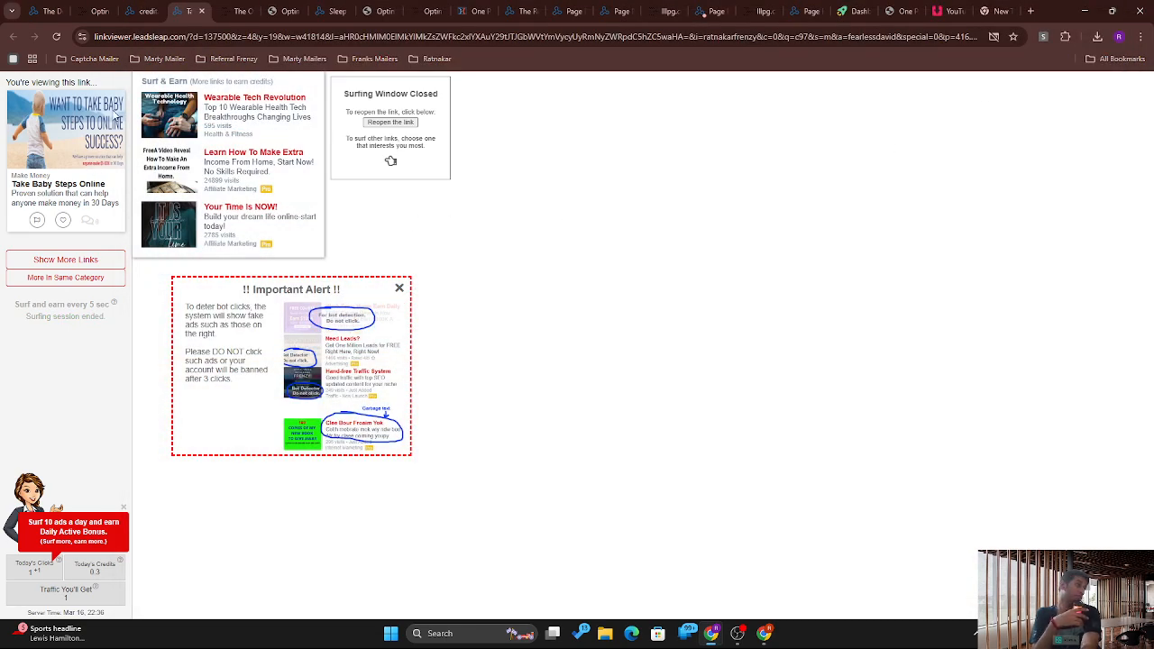
pyautogui.click(147, 9)
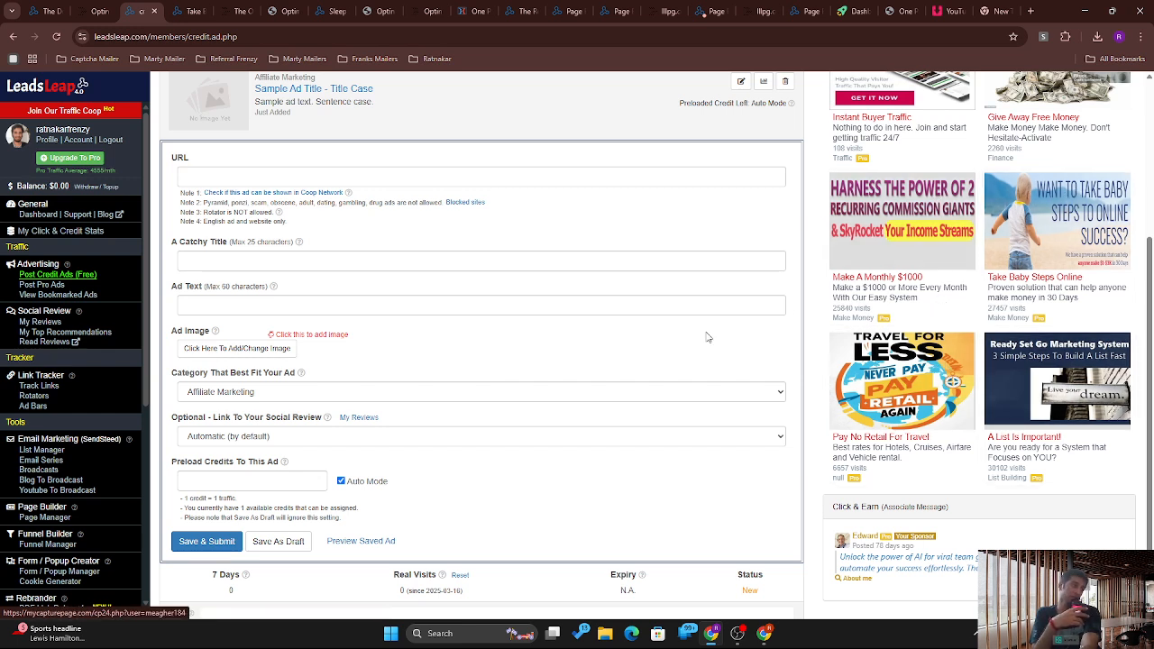
# Step: Preload 50 credits on the new ad and preview the saved ad
pyautogui.click(282, 481)
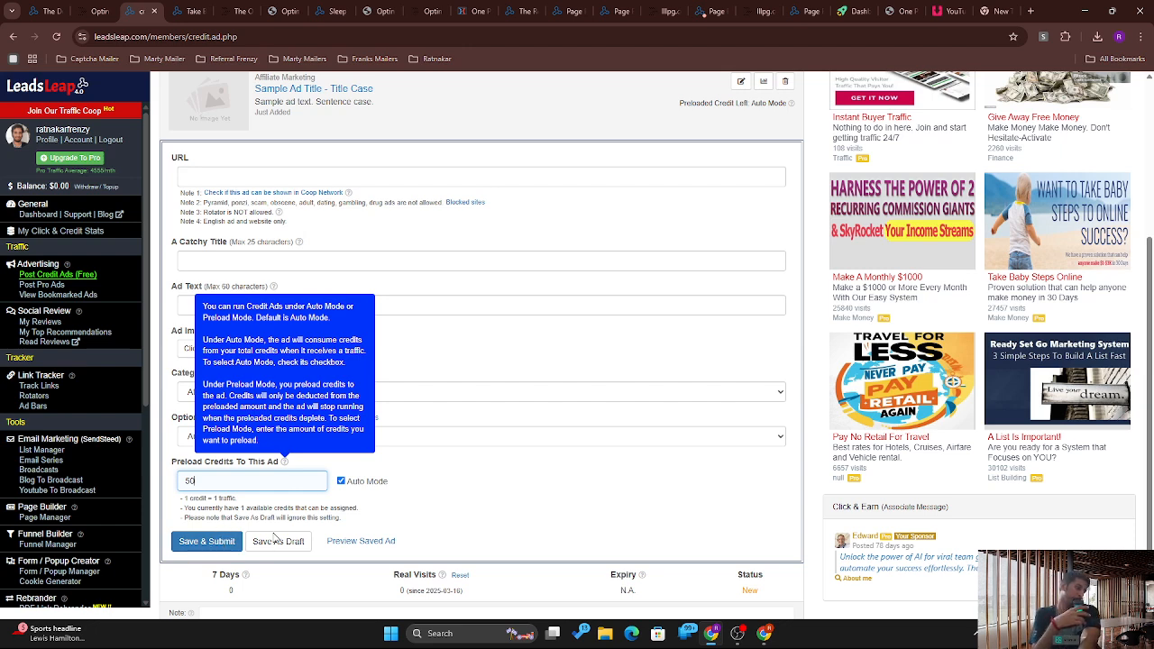
pyautogui.click(343, 543)
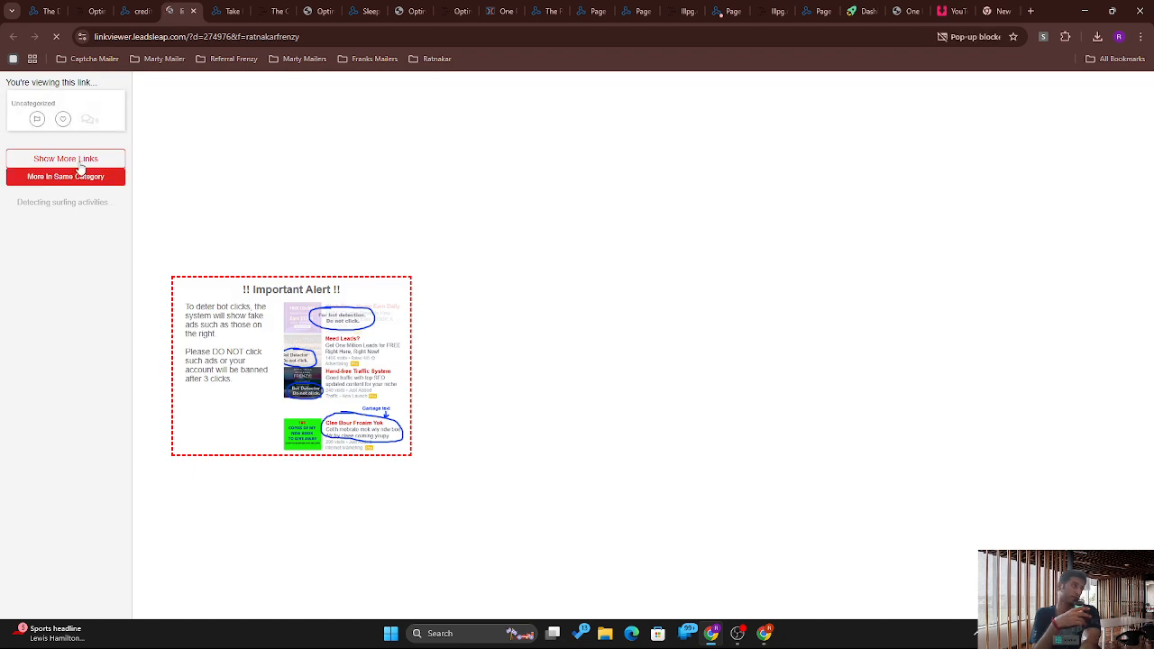
pyautogui.click(134, 11)
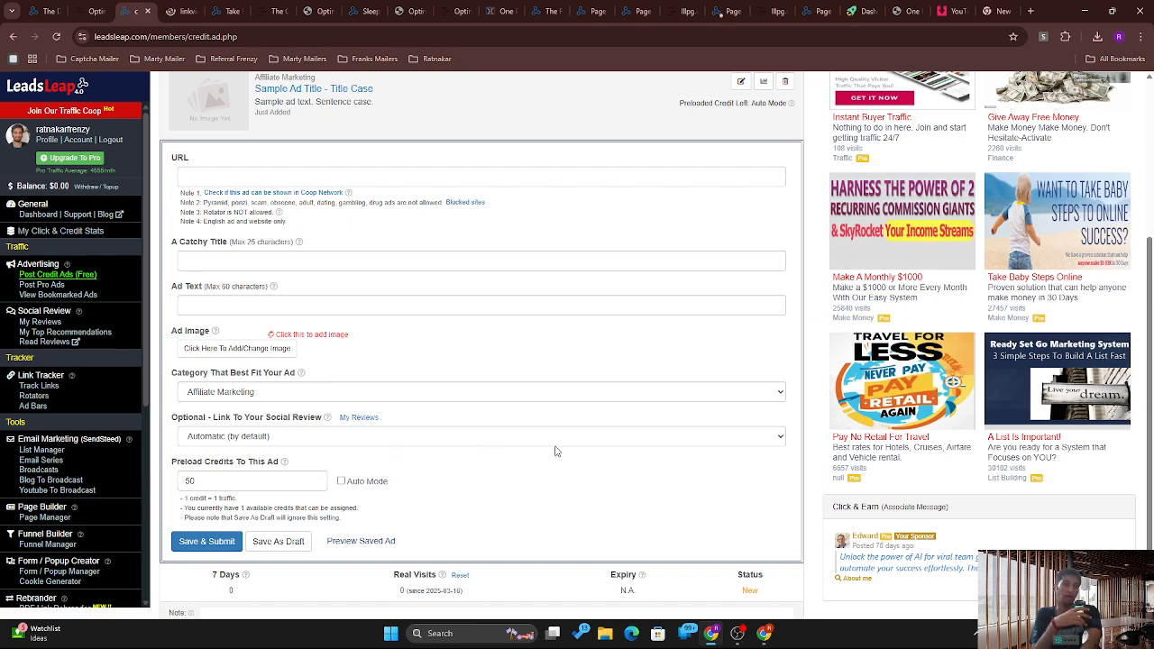
# Step: Check the My Credit Ads summary and open the One Signup A Day report
pyautogui.click(1150, 209)
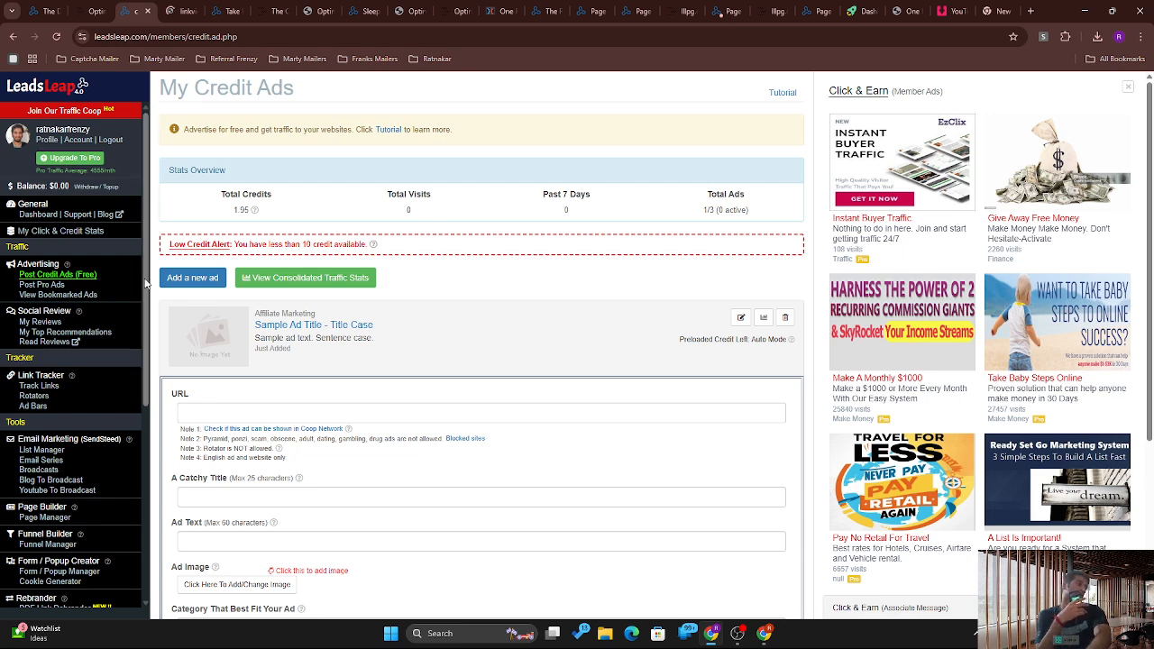
pyautogui.moveTo(147, 286); pyautogui.dragTo(125, 610)
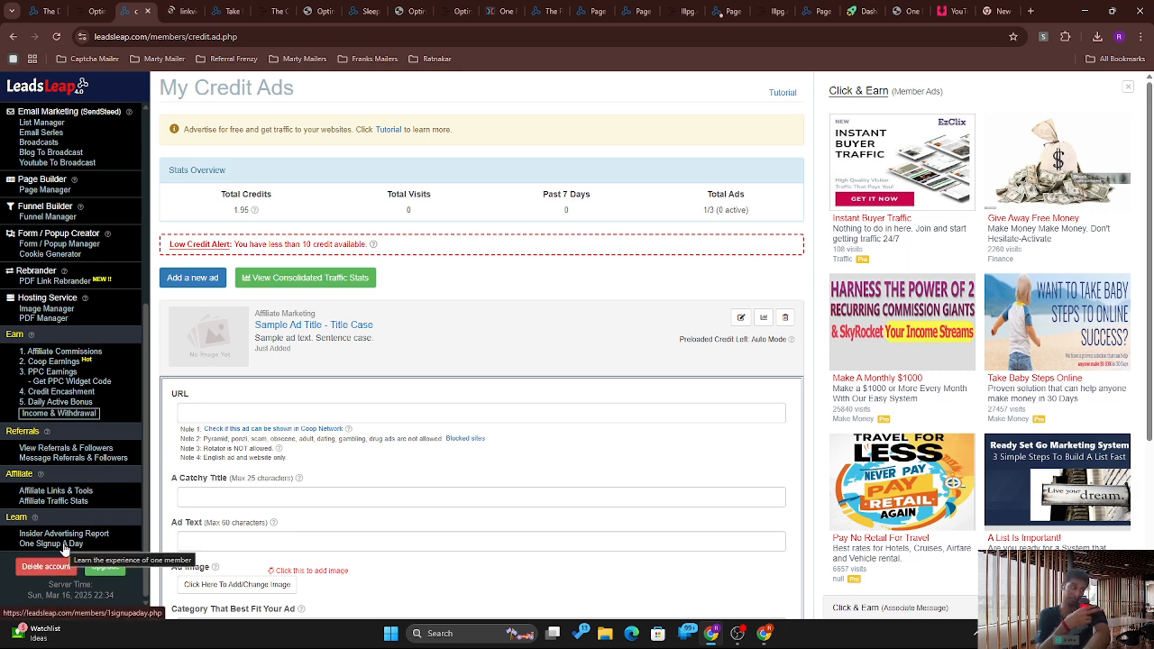
pyautogui.scroll(3, 64, 549)
pyautogui.scroll(-3, 64, 550)
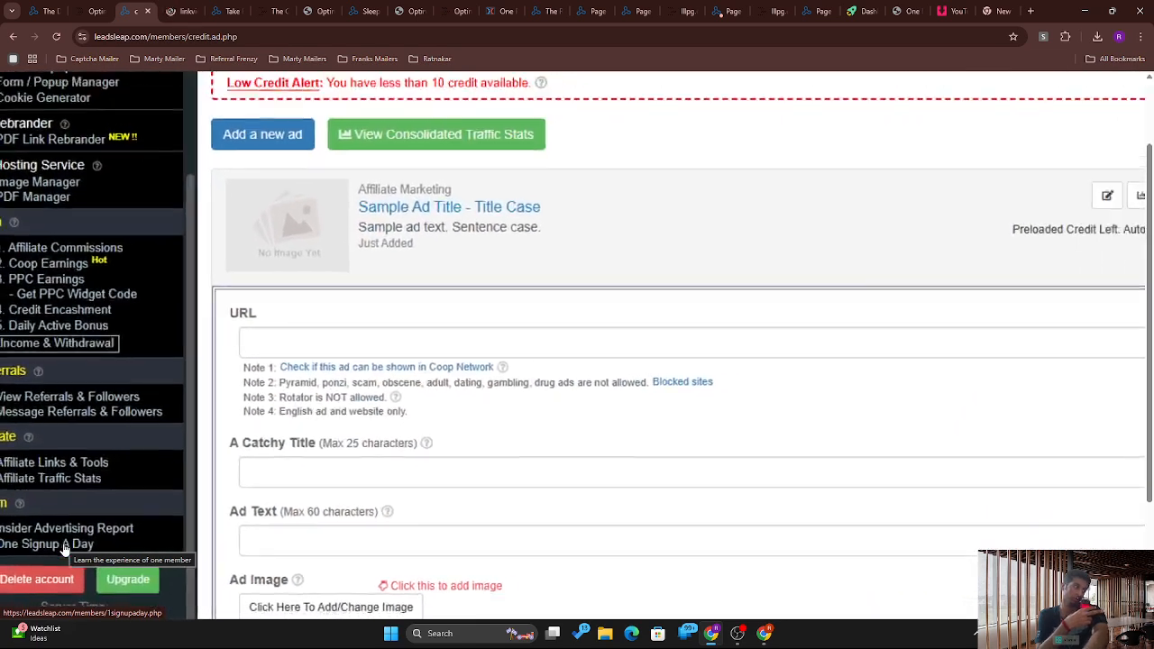
pyautogui.click(61, 549)
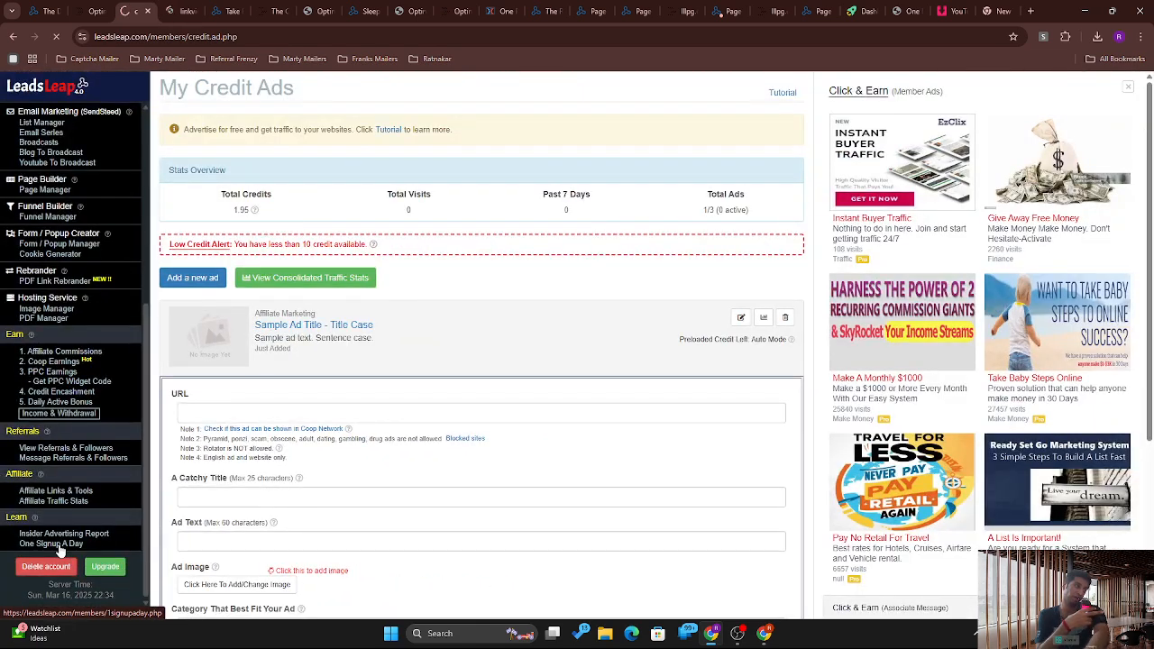